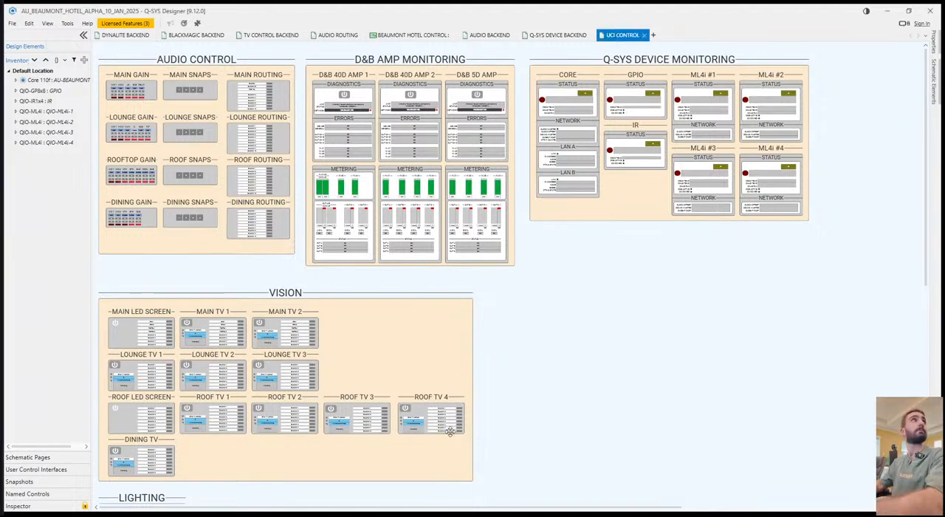
On the Audio Routing page, move the Flex Out block in the Outputs section further below the Line Out block.
drag(575, 281, 597, 314)
drag(686, 310, 666, 290)
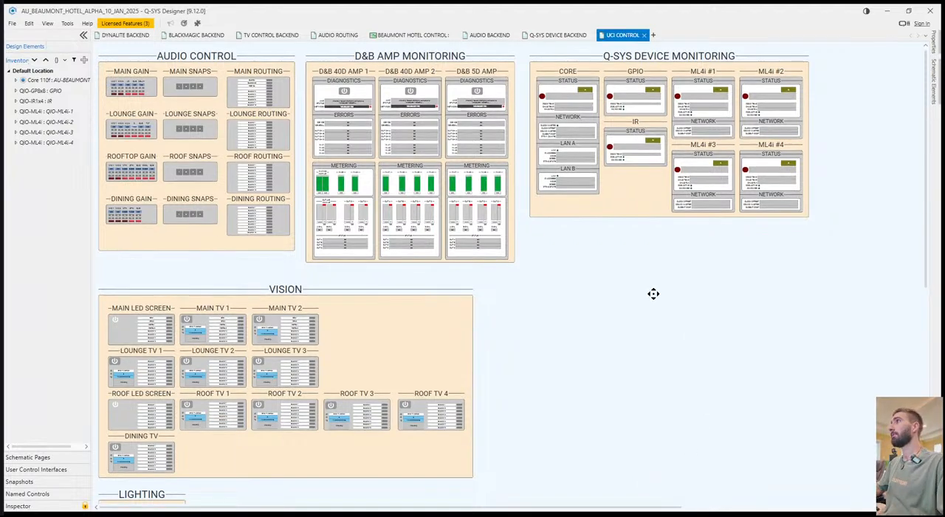
click(338, 35)
scroll(624, 390, down, 1)
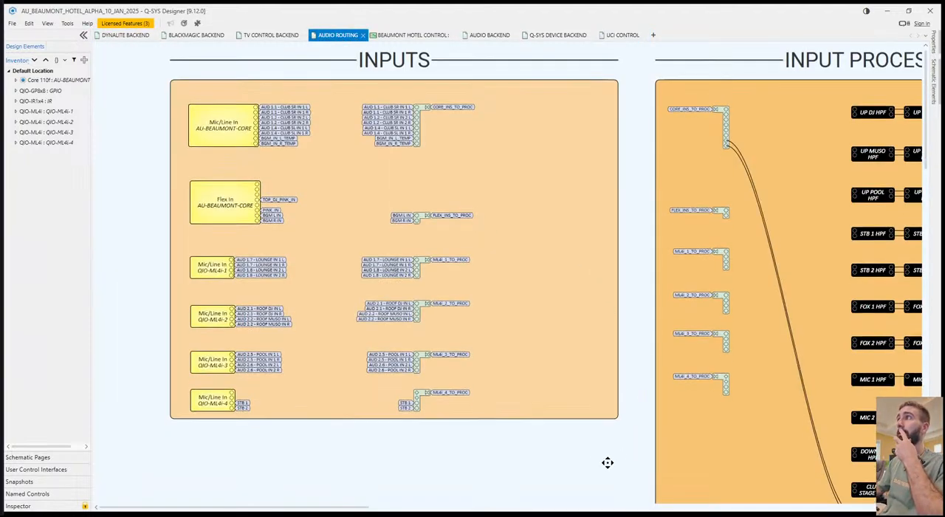
drag(484, 205, 631, 409)
scroll(452, 363, down, 3)
drag(581, 339, 702, 273)
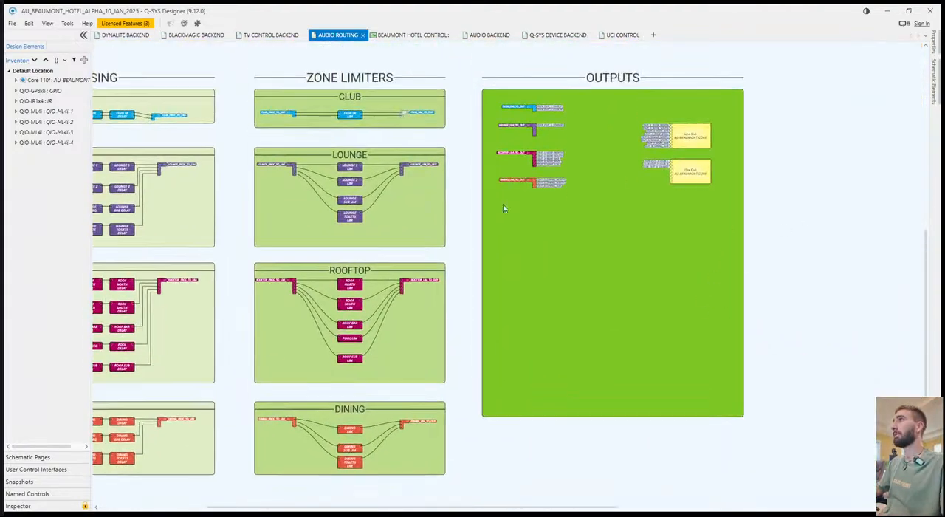
drag(571, 189, 603, 184)
scroll(570, 194, up, 3)
scroll(572, 197, up, 1)
drag(919, 322, 794, 260)
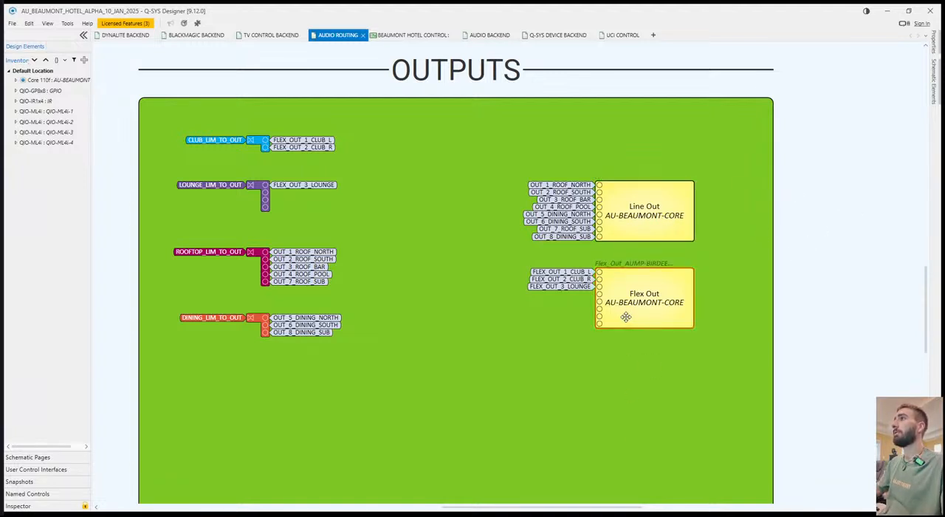
drag(625, 311, 635, 391)
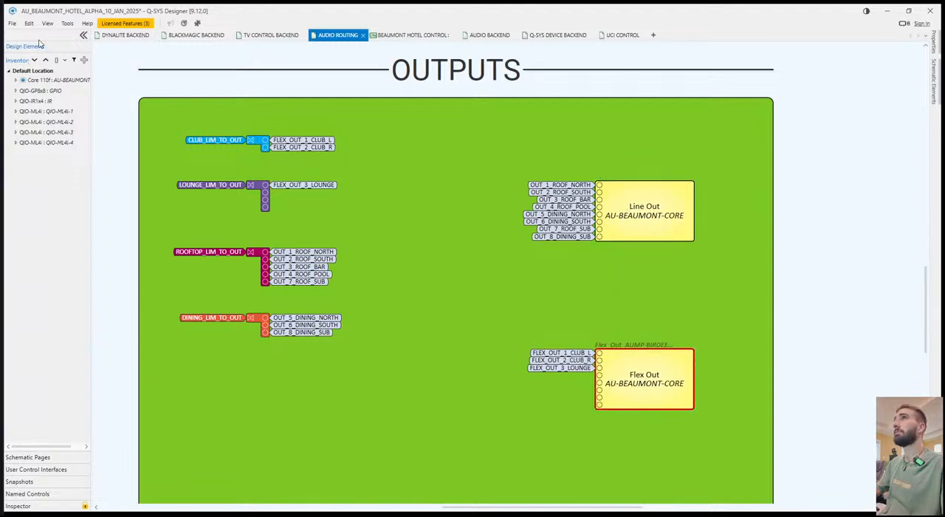
Save the design as AU_BEAUMONT_HOTEL_ALPHA_11_JAN_2025.
click(56, 82)
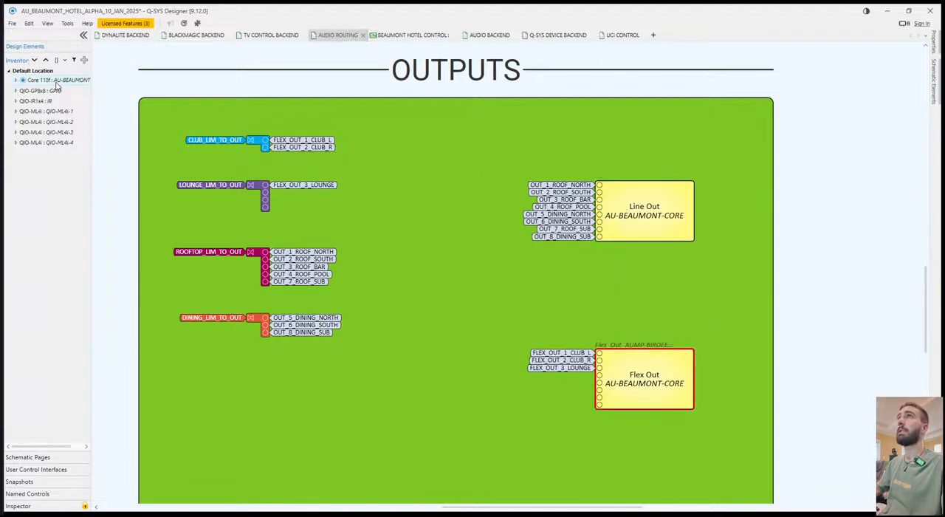
click(377, 355)
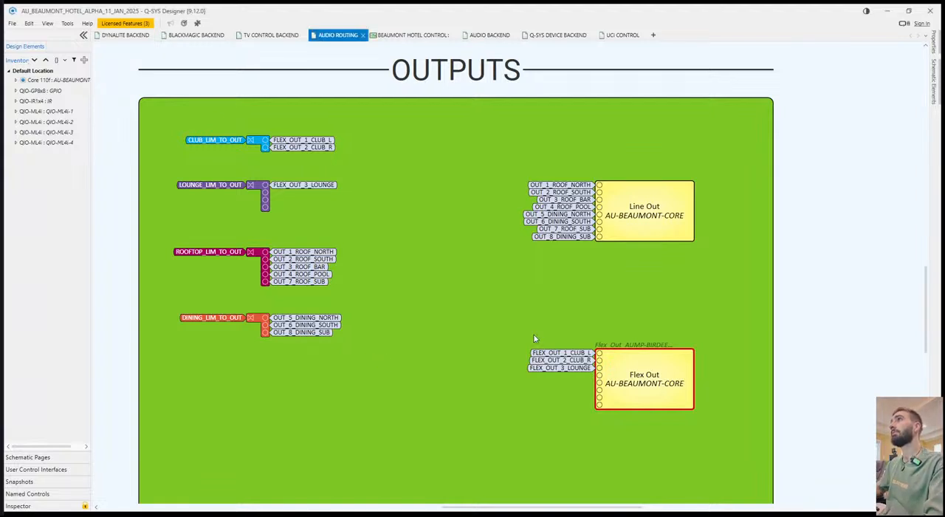
click(803, 317)
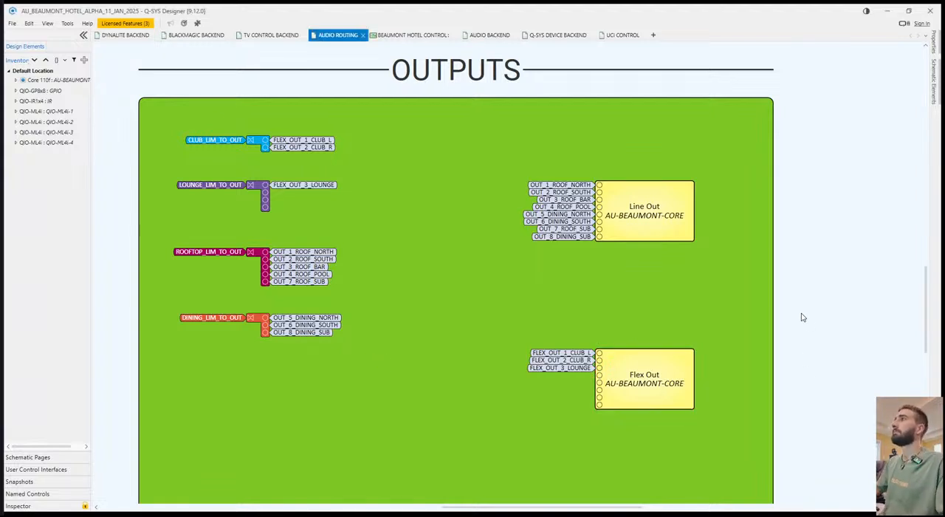
Display the element properties and open the Line Out block's controls, placed clear of the block.
click(664, 219)
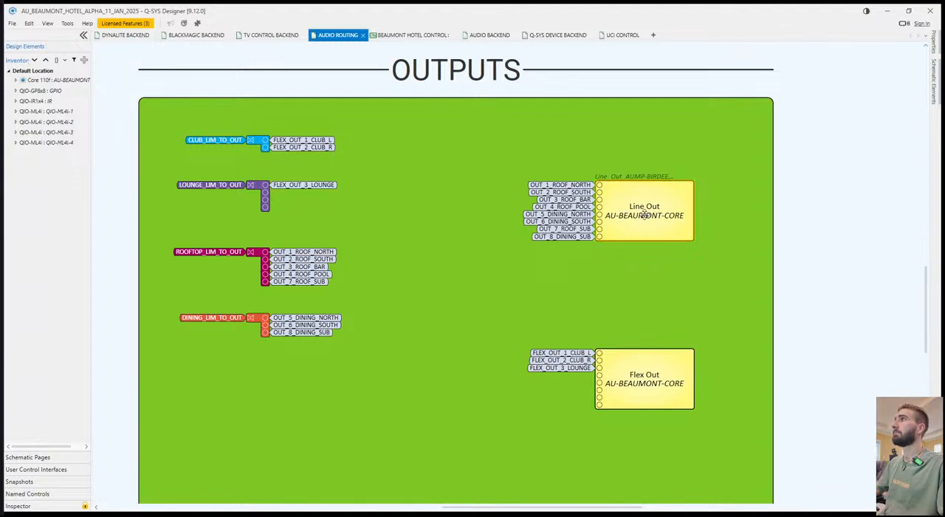
click(934, 45)
double_click(635, 213)
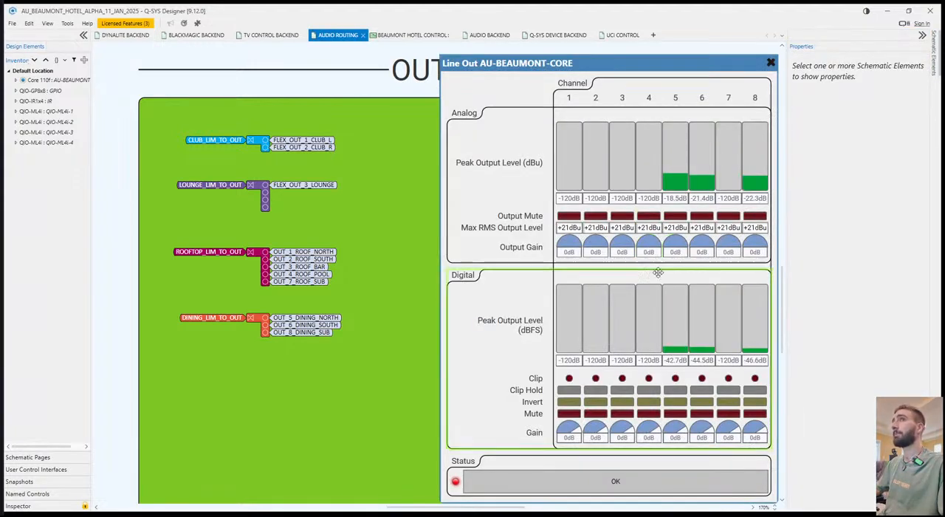
click(769, 62)
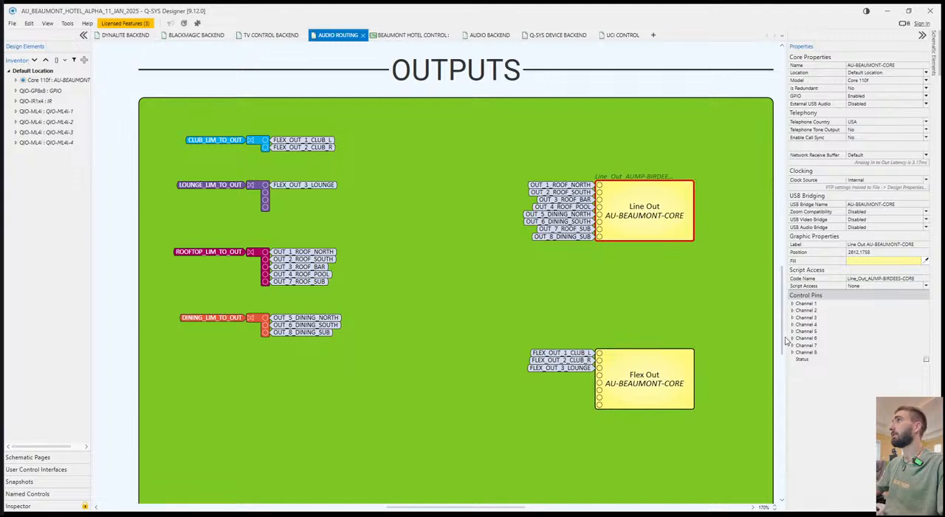
click(792, 304)
double_click(666, 233)
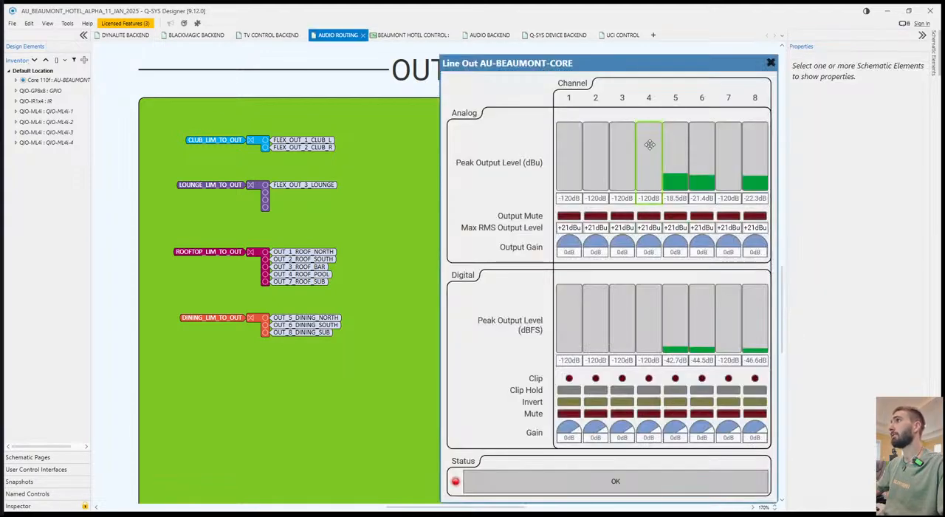
drag(646, 67, 314, 78)
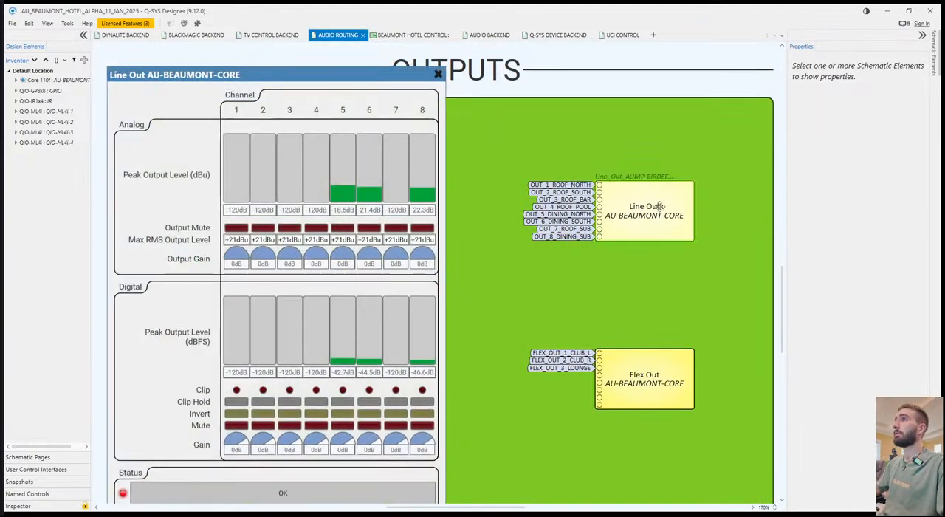
Expose the Level (dBu) control pins for channels 1, 2 and 3 on the Line Out block.
click(654, 207)
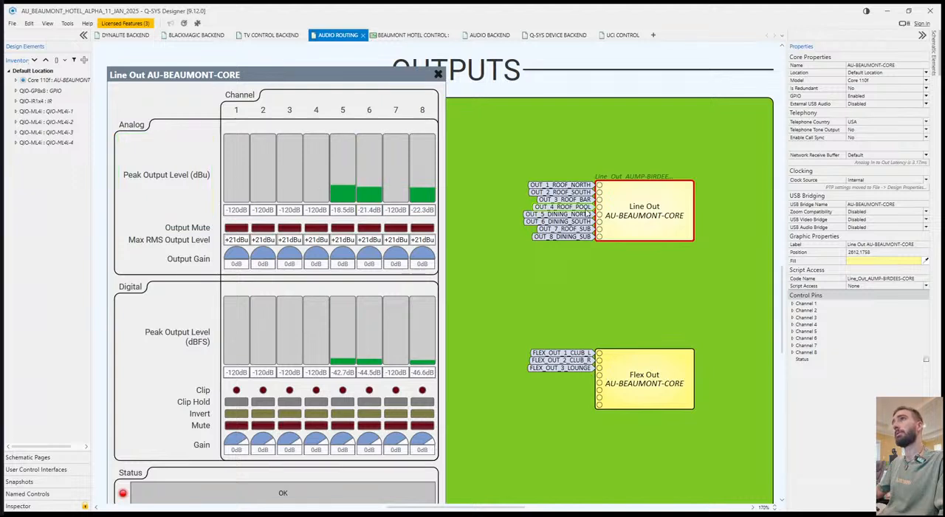
click(792, 303)
click(925, 345)
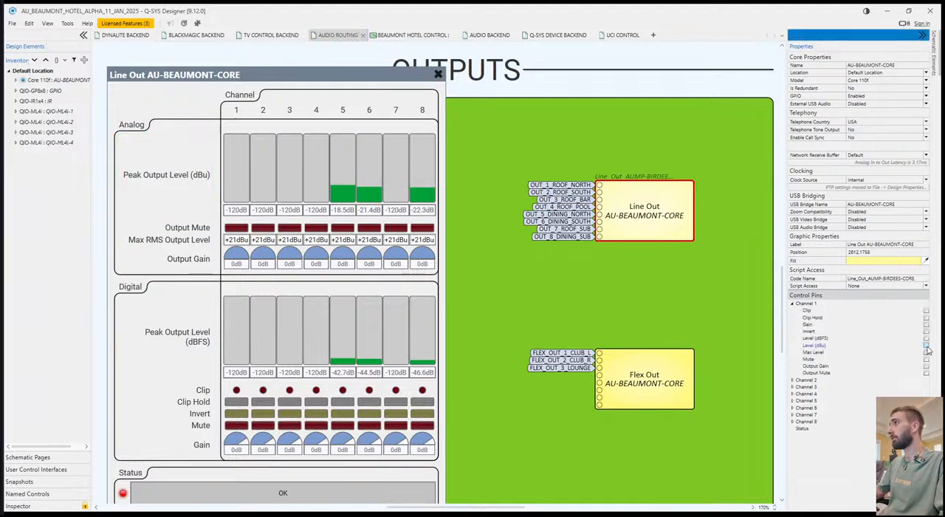
click(792, 380)
click(926, 420)
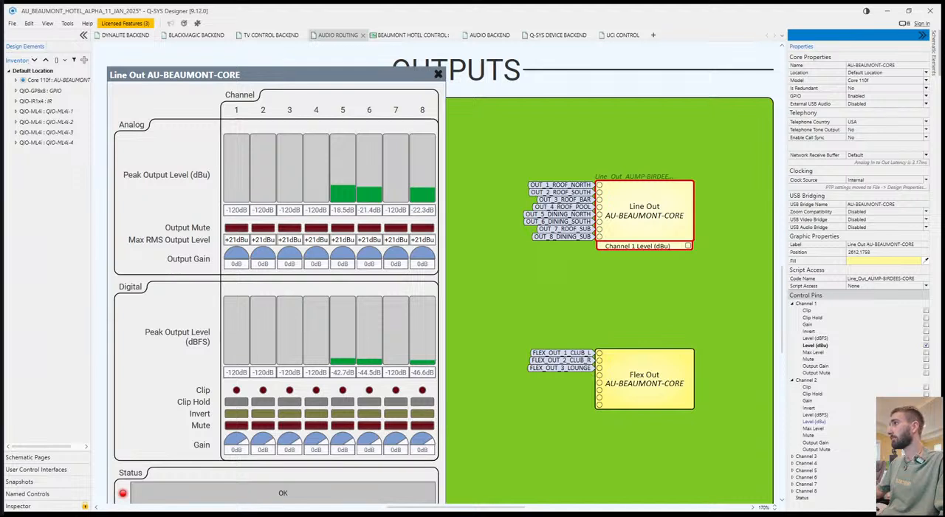
click(793, 456)
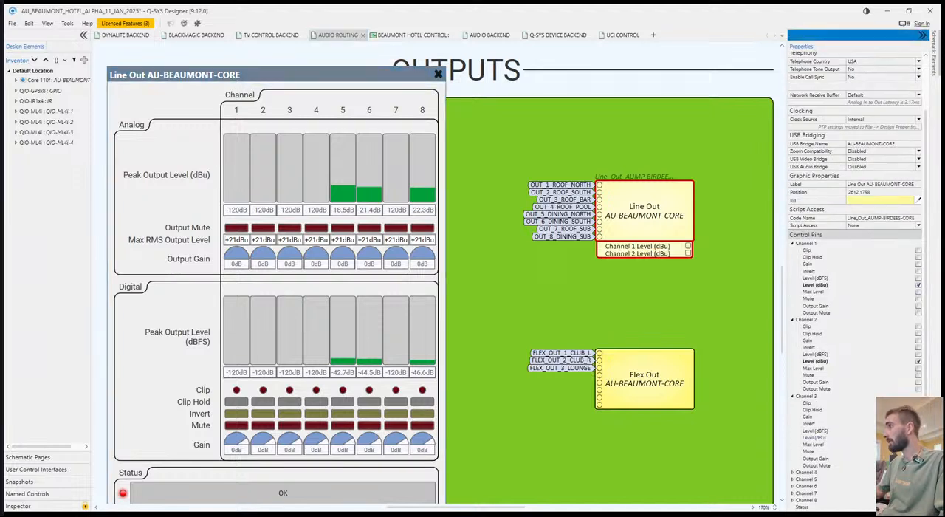
click(918, 437)
Expose the Level (dBu) control pins for channels 4, 5 and 6 on the Line Out block.
click(793, 472)
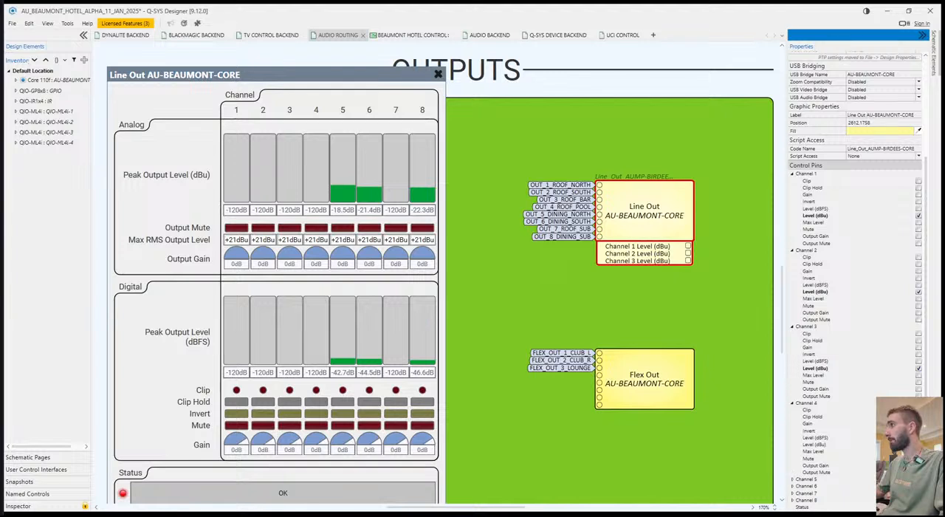
click(918, 443)
click(792, 479)
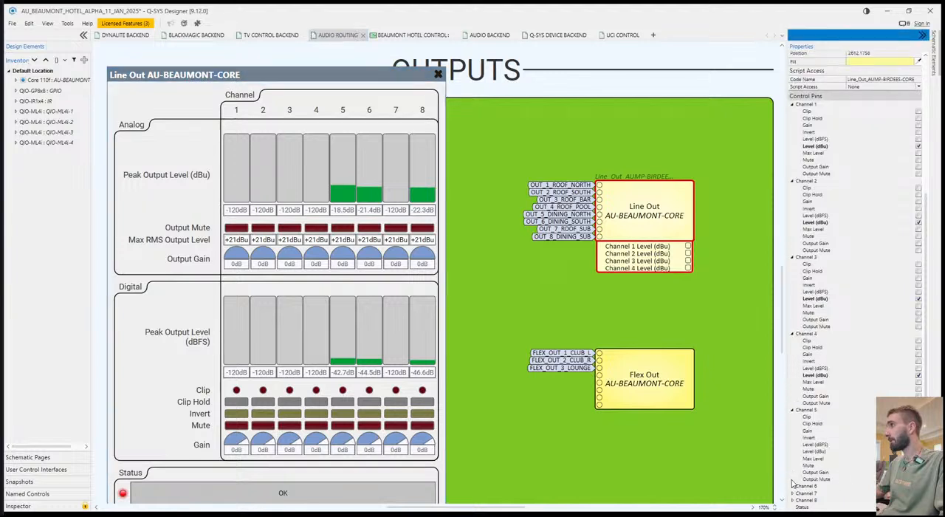
click(918, 451)
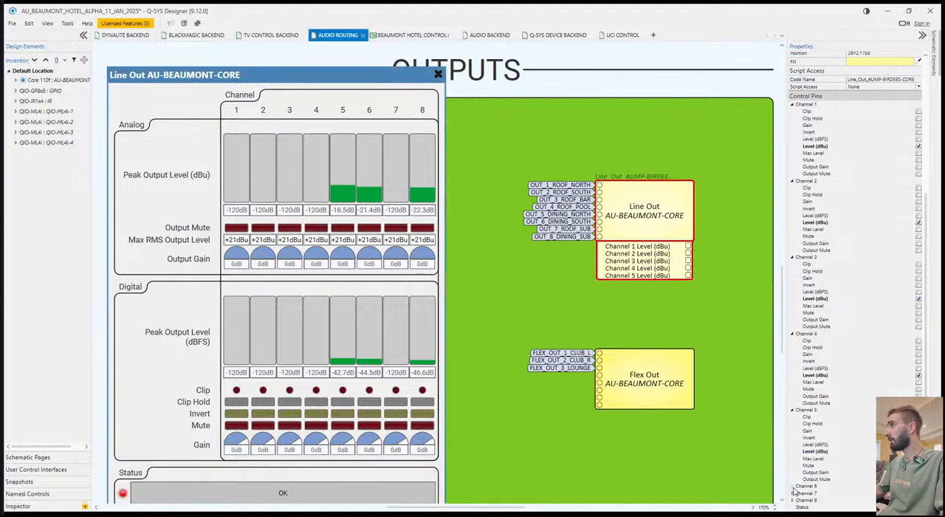
click(793, 486)
scroll(817, 480, down, 1)
click(918, 457)
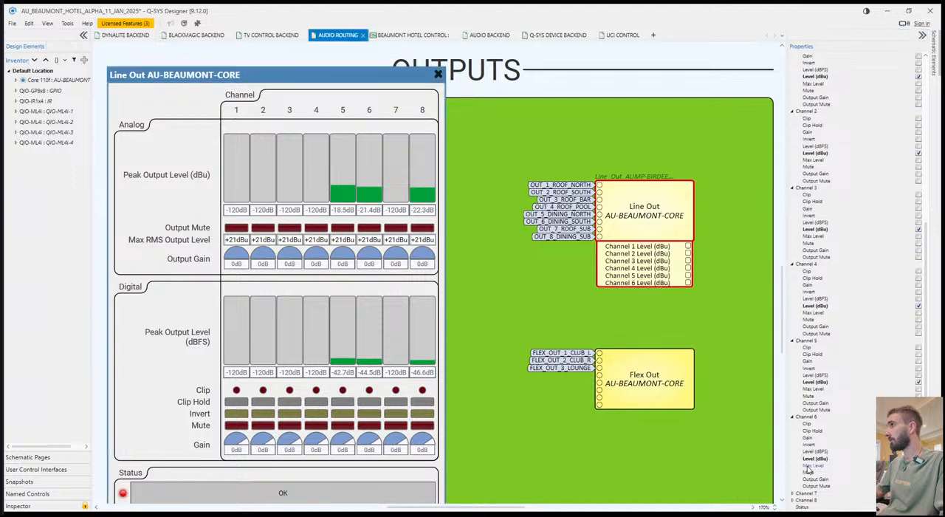
Expose the Level (dBu) control pins for channels 7 and 8 on the Line Out block.
click(793, 492)
scroll(815, 488, down, 1)
scroll(815, 487, down, 1)
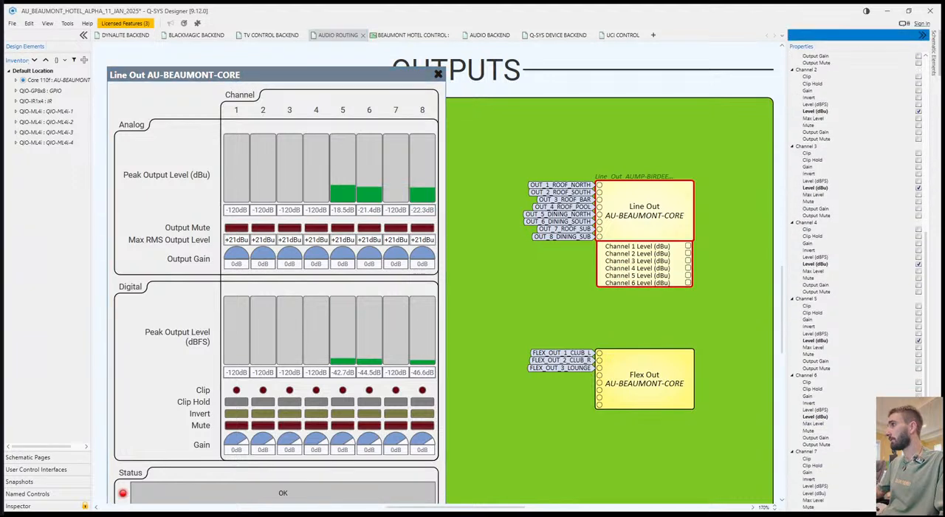
click(918, 493)
scroll(812, 484, down, 2)
click(793, 500)
scroll(878, 490, down, 4)
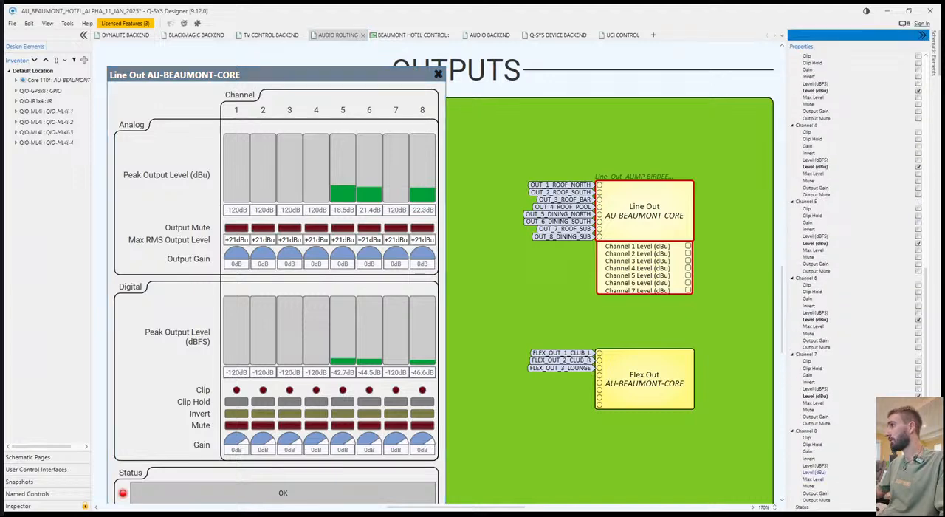
click(918, 472)
Examine the analog Peak Output Level meters of channels 1 to 4 in the Line Out controls, and close them.
drag(703, 329, 670, 319)
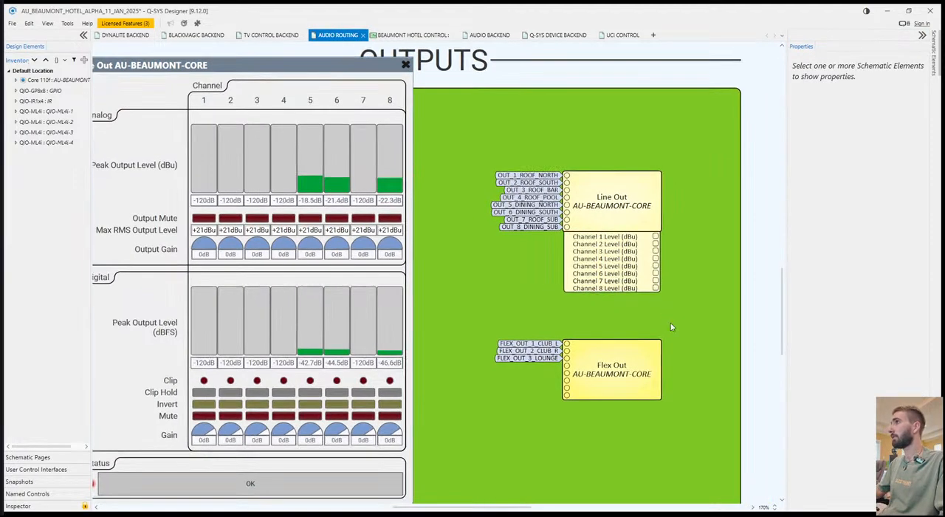
click(611, 205)
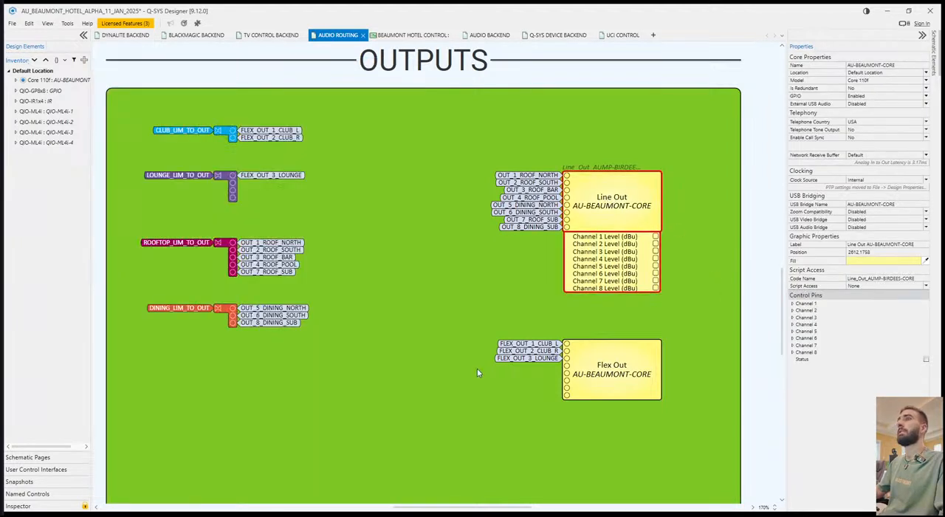
double_click(621, 211)
click(566, 162)
click(591, 170)
click(620, 171)
click(642, 171)
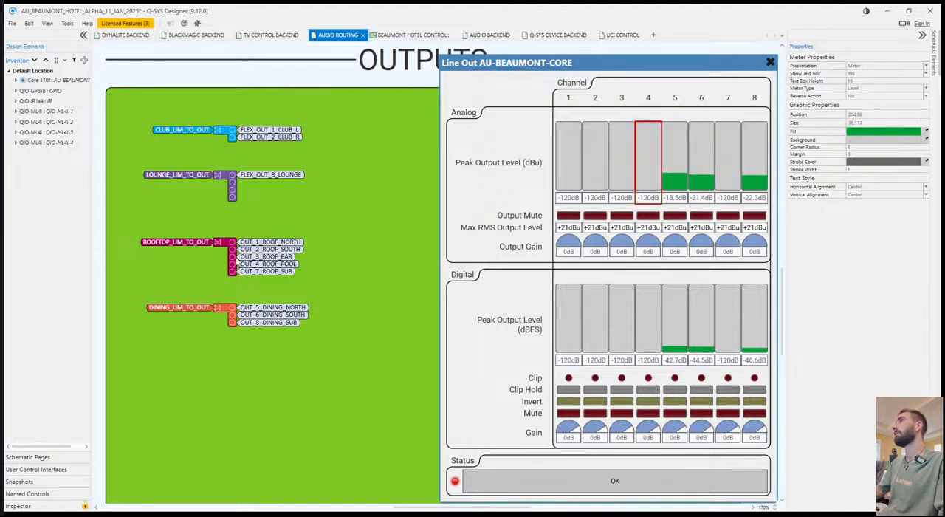
click(769, 62)
Split the workspace to show Audio Routing beside the other schematic pages, with the Line Out and Flex Out blocks in view.
drag(645, 192, 618, 203)
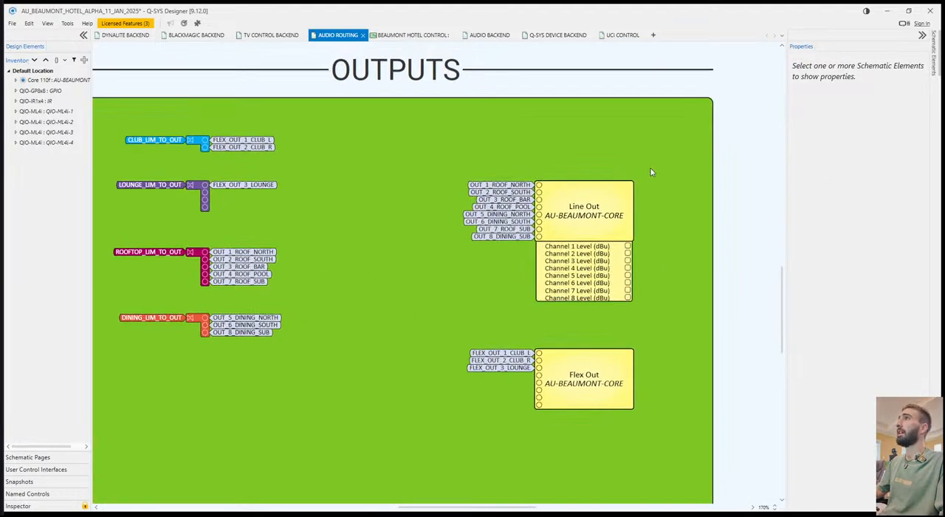
drag(559, 209, 508, 215)
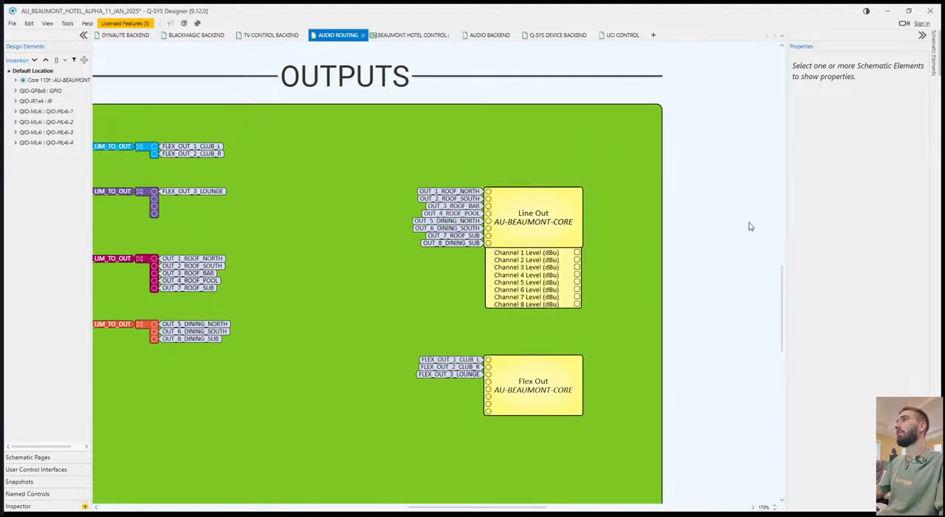
click(565, 225)
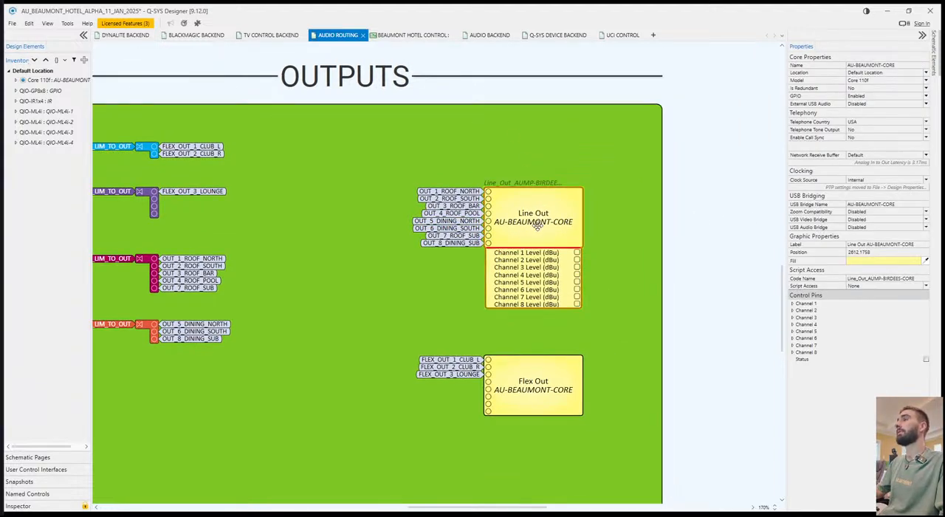
drag(362, 270, 414, 270)
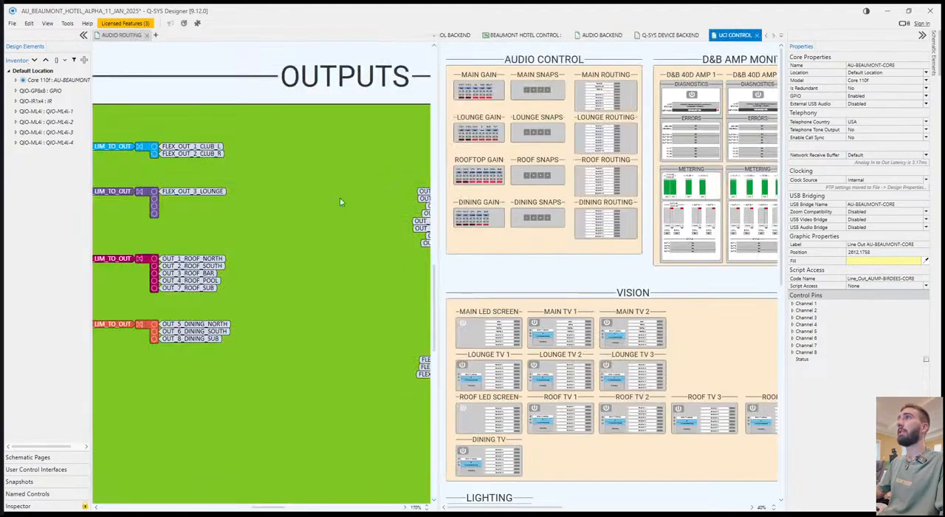
drag(222, 232, 163, 153)
drag(369, 266, 197, 286)
Look over the gain, snapshot and routing sections of the Audio Backend page beside the routing page.
click(602, 35)
drag(669, 459, 608, 433)
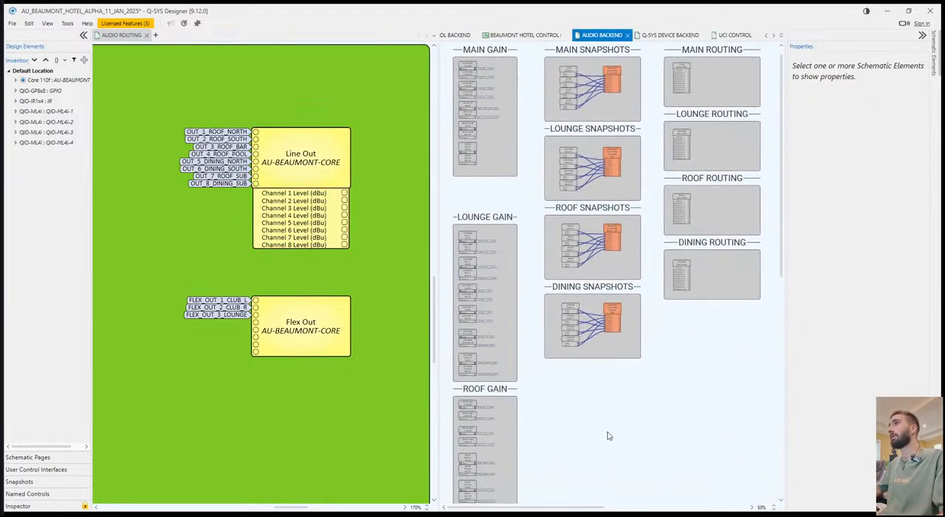
scroll(610, 431, down, 2)
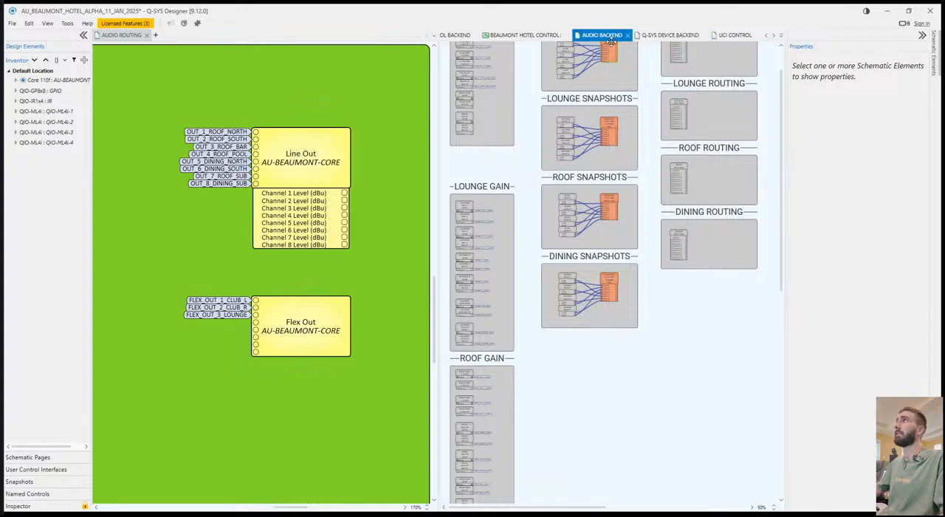
Look over the UCI Control page up to Q-SYS Device Monitoring, and check the Q-SYS Device Backend page.
click(734, 35)
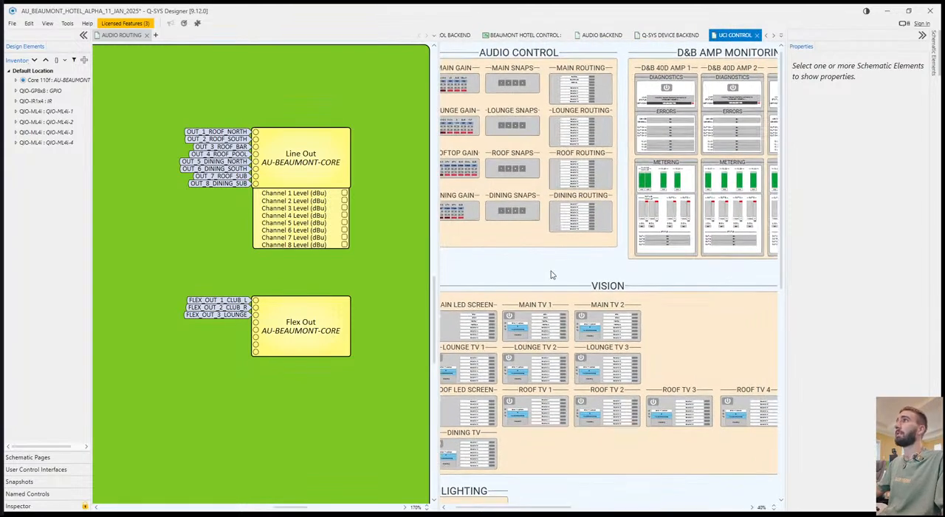
drag(745, 277, 716, 282)
drag(775, 297, 744, 298)
drag(472, 325, 514, 322)
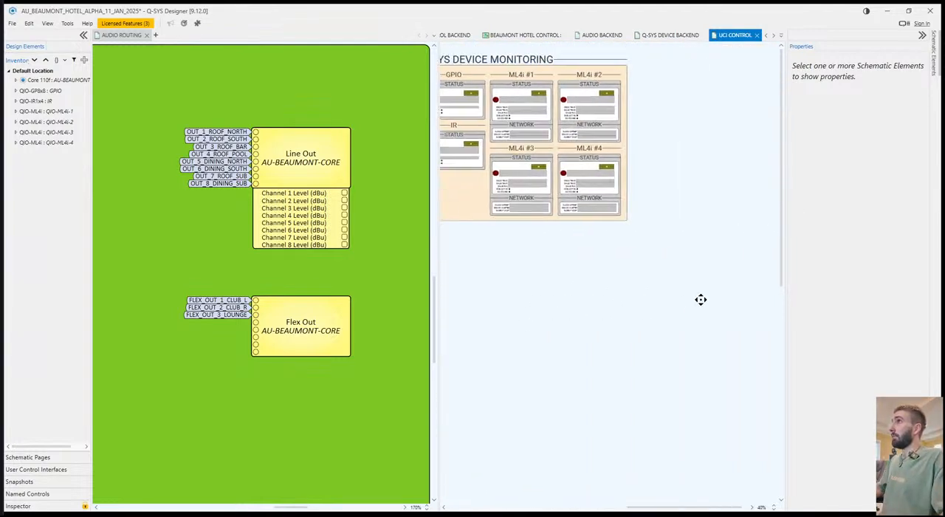
click(627, 68)
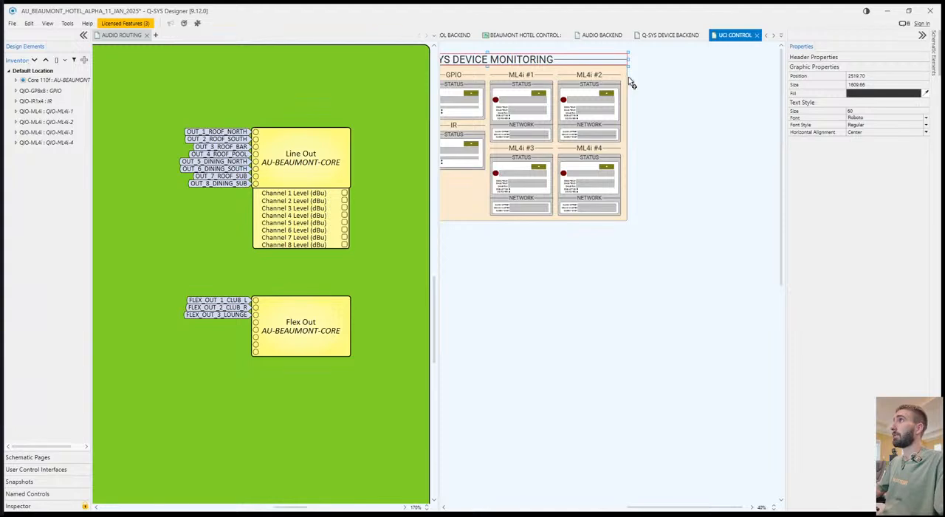
click(667, 34)
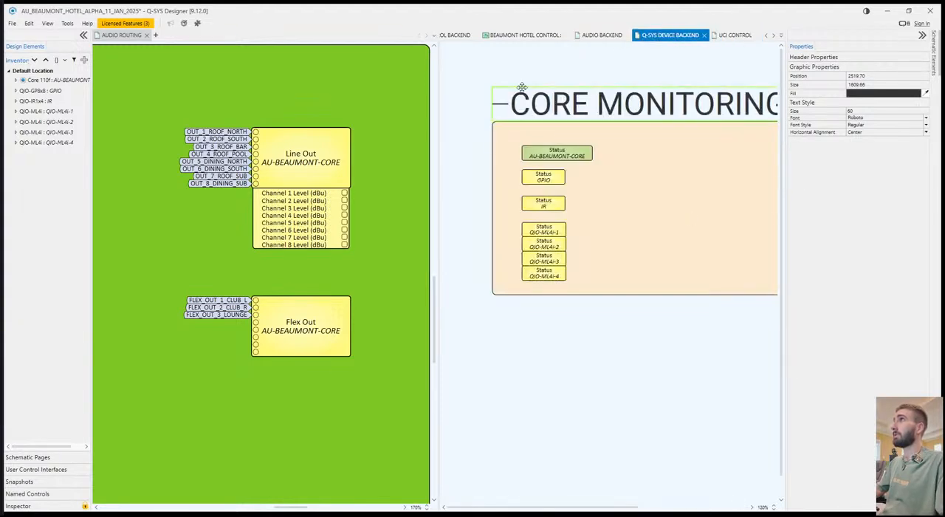
Widen the D&B AMPS header on the Audio Backend page to 635 so it spans its box, and save the design.
click(600, 37)
drag(646, 373, 727, 263)
scroll(618, 382, down, 5)
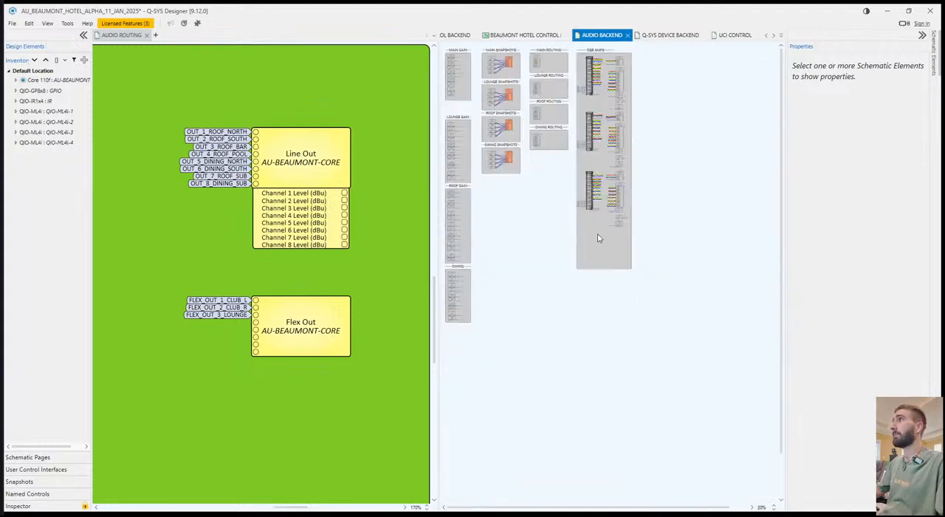
click(607, 48)
scroll(626, 65, up, 5)
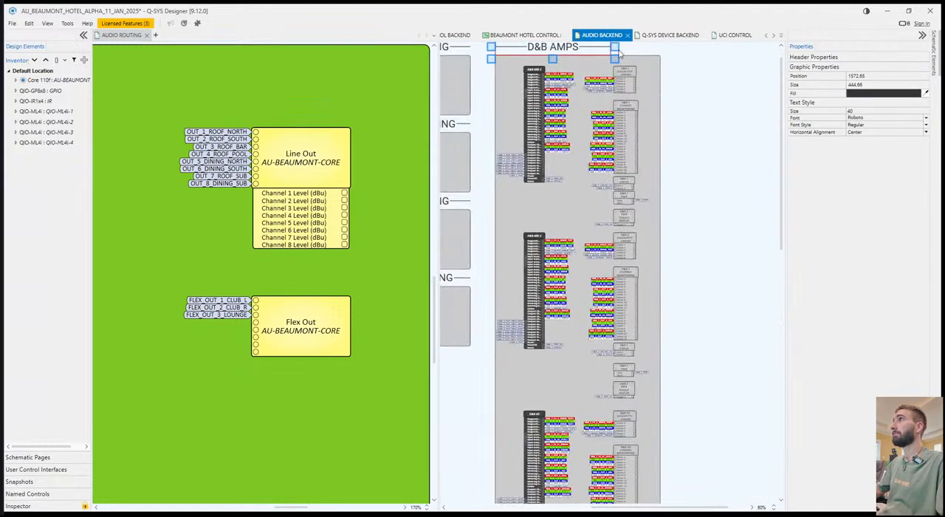
drag(614, 68, 663, 68)
click(699, 100)
key(ctrl+s)
Copy the D&B AMPS header and its grey box, and place the empty duplicate to the right of the original.
drag(521, 403, 615, 293)
scroll(615, 293, down, 5)
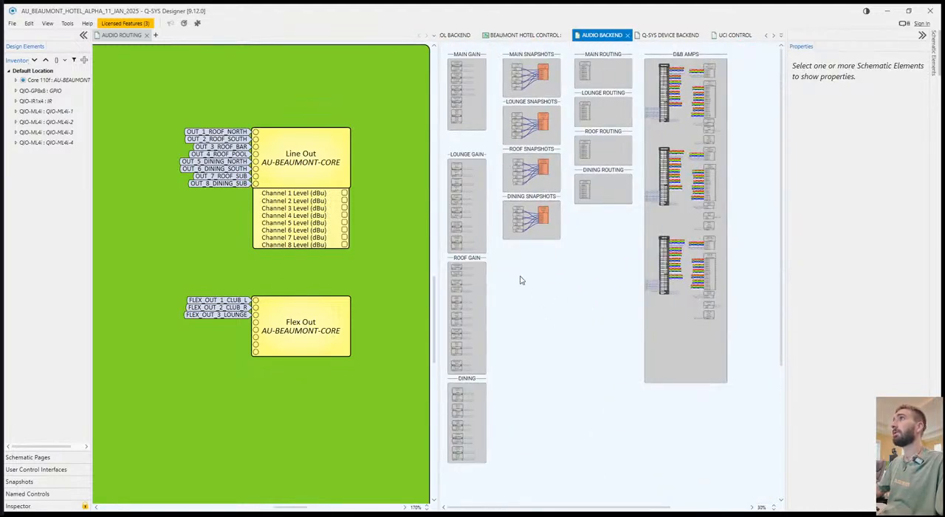
drag(542, 323, 692, 299)
click(596, 53)
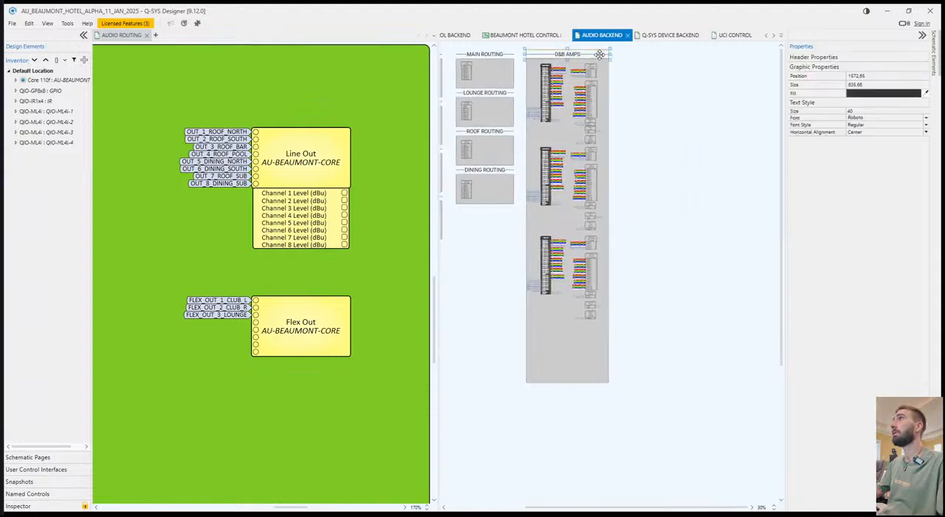
ctrl+click(607, 76)
key(ctrl+c)
key(ctrl+v)
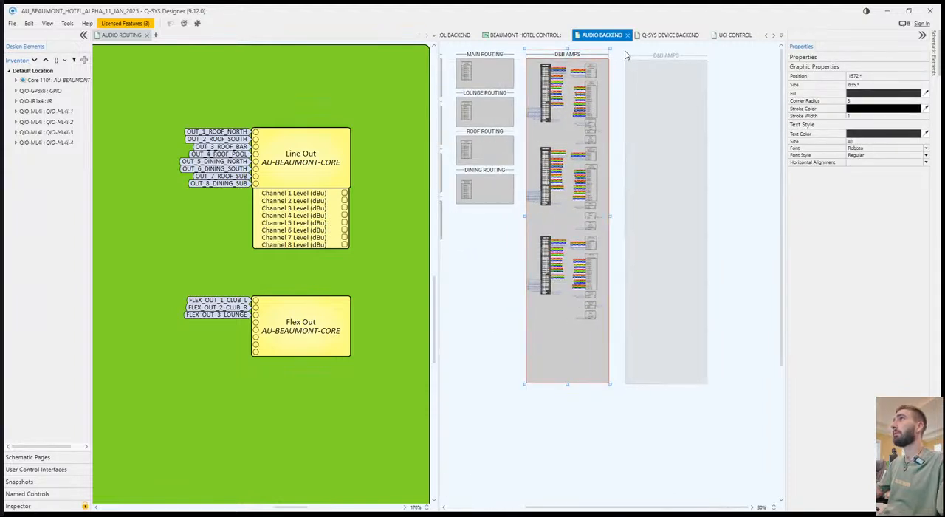
click(710, 74)
Rename the duplicated section's header to OUTPUT MONITORING.
click(661, 55)
click(747, 89)
click(668, 55)
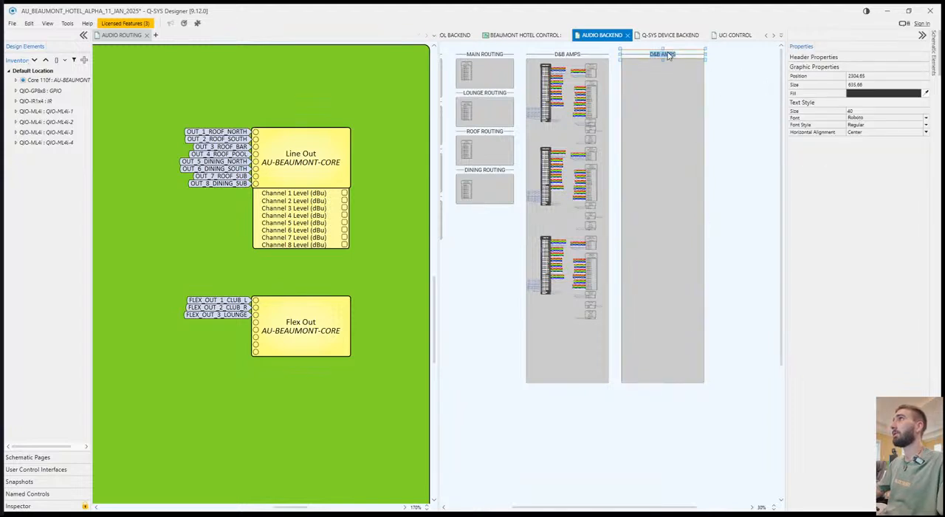
text(OUT)
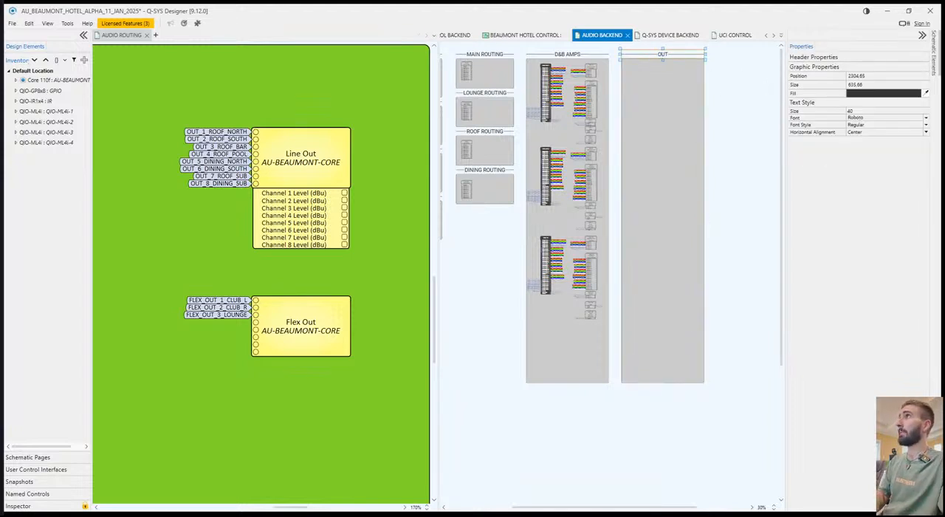
text(PUT MONITORING)
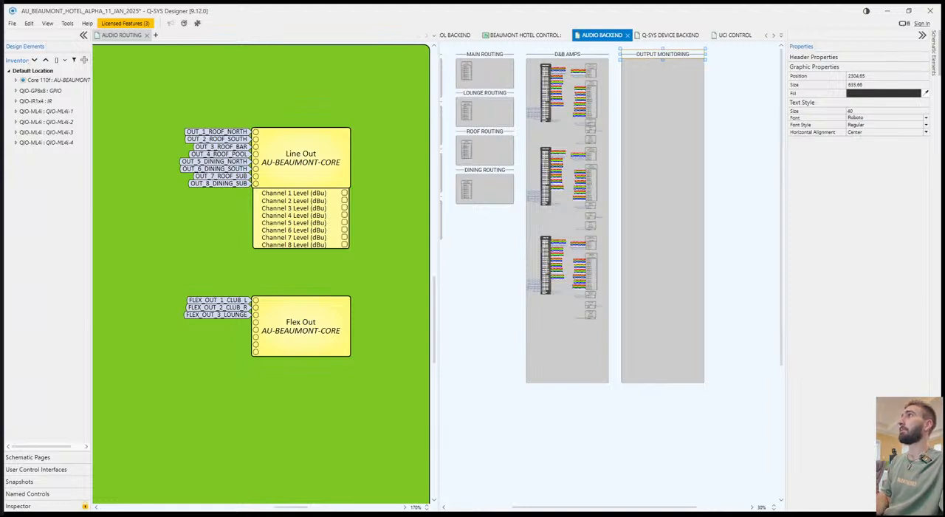
click(736, 111)
Add the prefix Q-SYS to the new header so it reads Q-SYS OUTPUT MONITORING.
scroll(734, 95, up, 3)
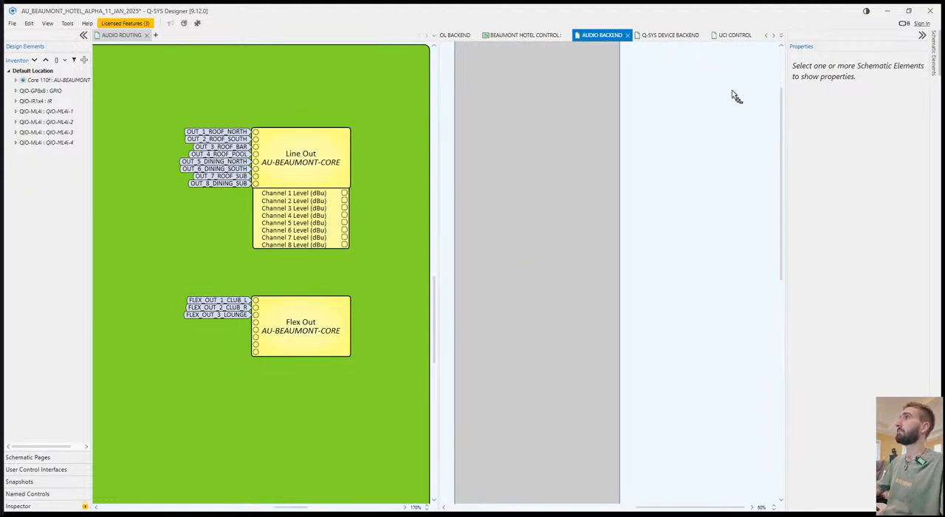
scroll(583, 138, up, 4)
scroll(590, 88, left, 2)
double_click(572, 83)
click(518, 80)
text(Q-SYS)
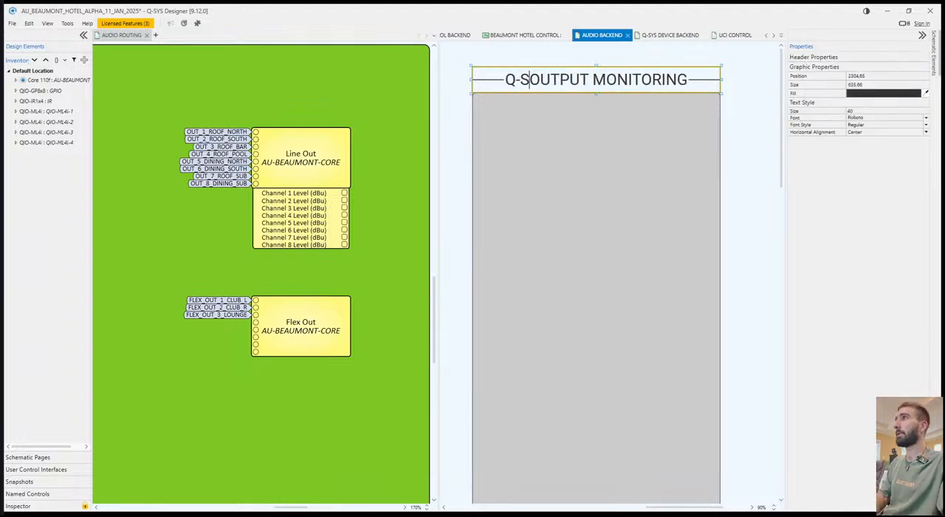
click(741, 183)
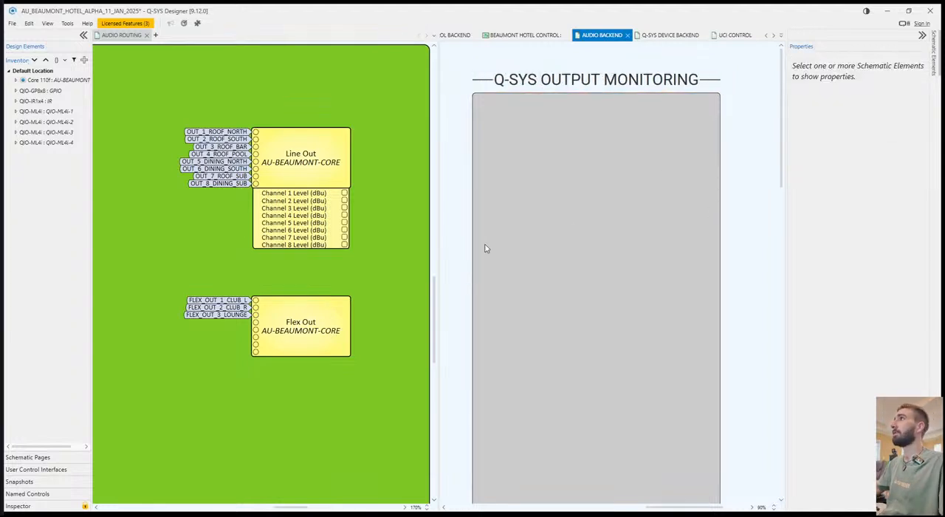
click(312, 169)
click(742, 240)
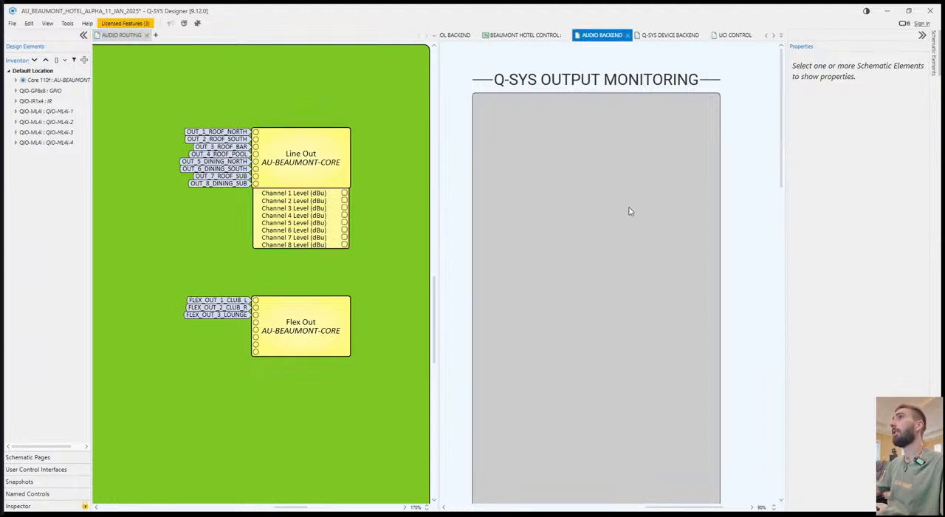
click(300, 171)
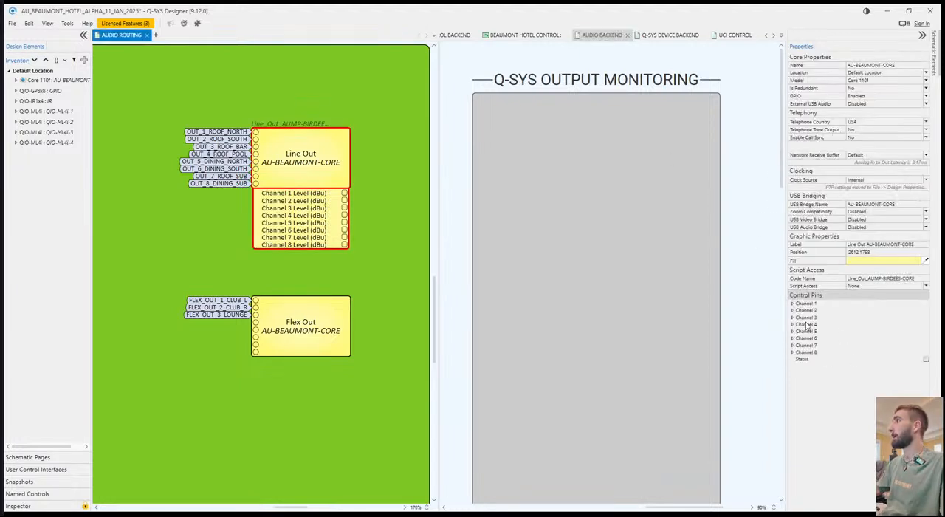
click(742, 182)
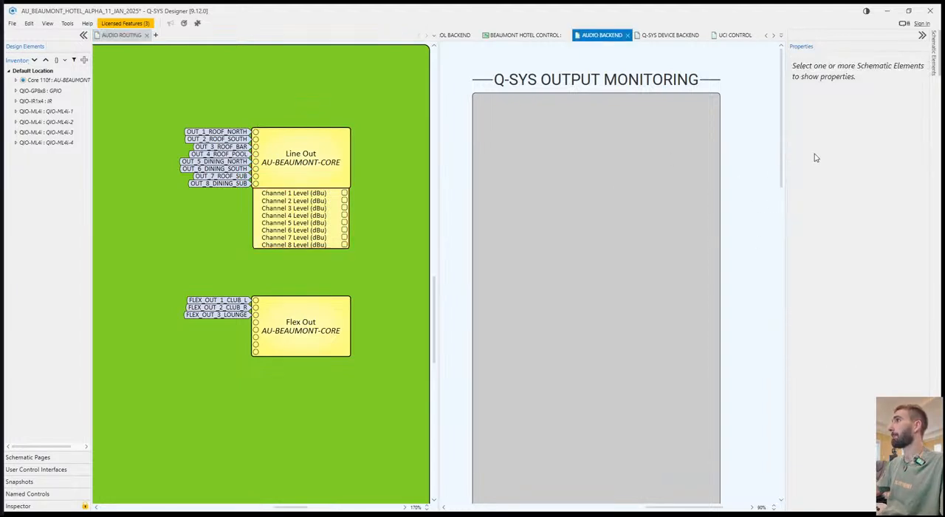
Place a Custom Controls component inside the Q-SYS OUTPUT MONITORING section.
click(933, 59)
click(803, 348)
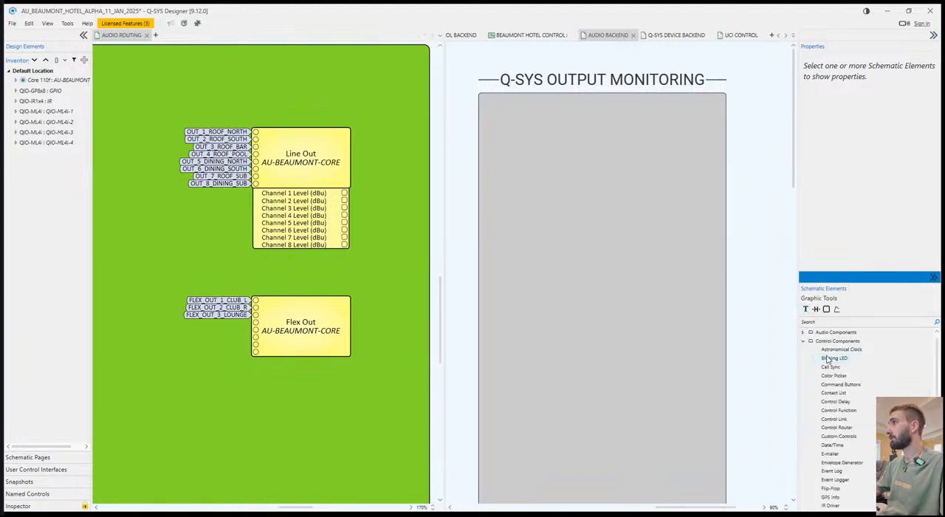
click(835, 323)
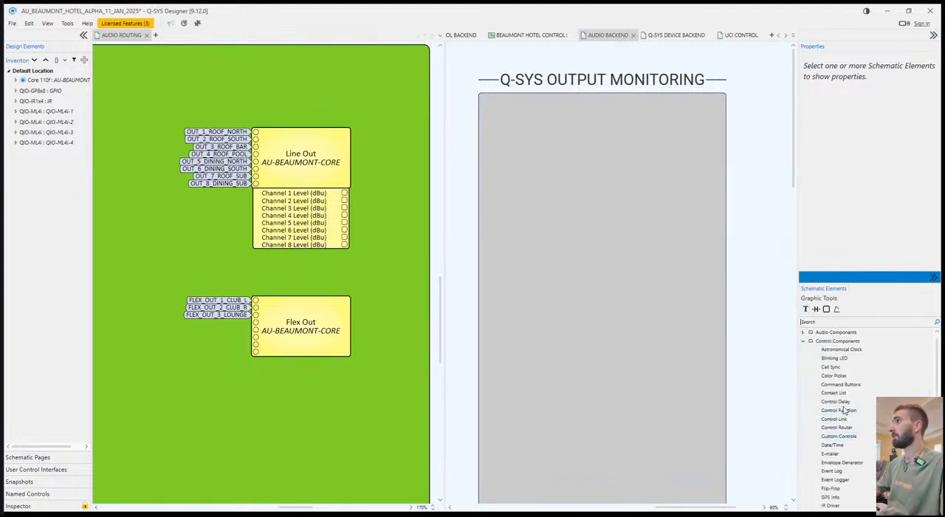
drag(843, 436, 642, 262)
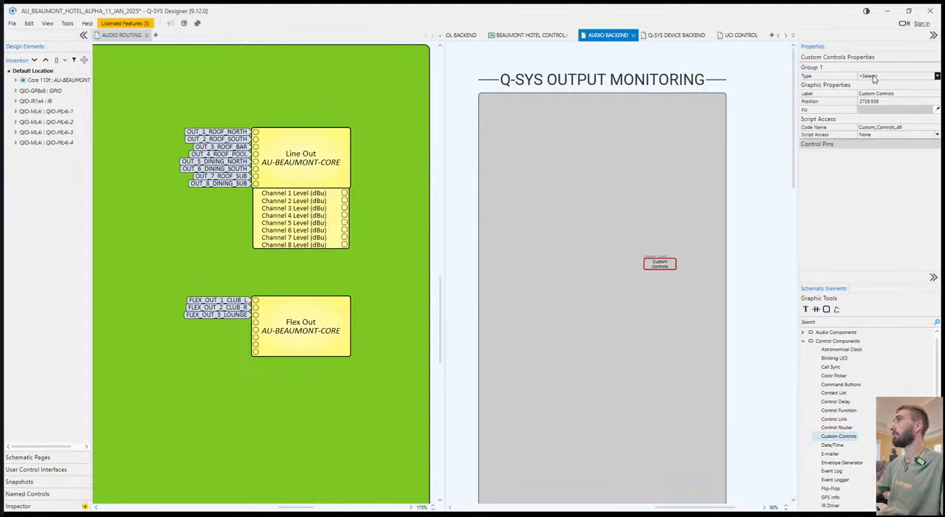
Set Group 1 of the Custom Controls to type Meter with a count of 11, and move the block to the section's upper part.
click(876, 89)
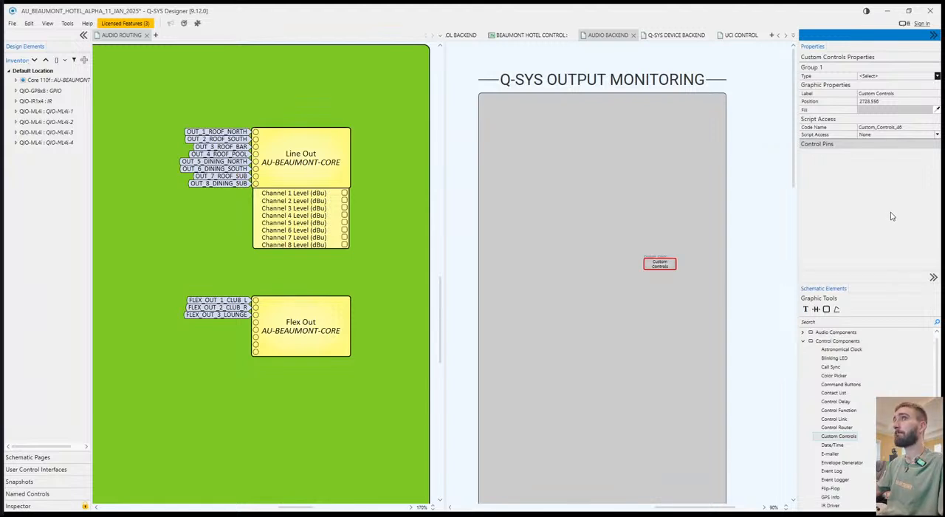
click(888, 129)
click(724, 262)
drag(659, 267, 608, 168)
click(865, 84)
key(BackSpace)
text(11)
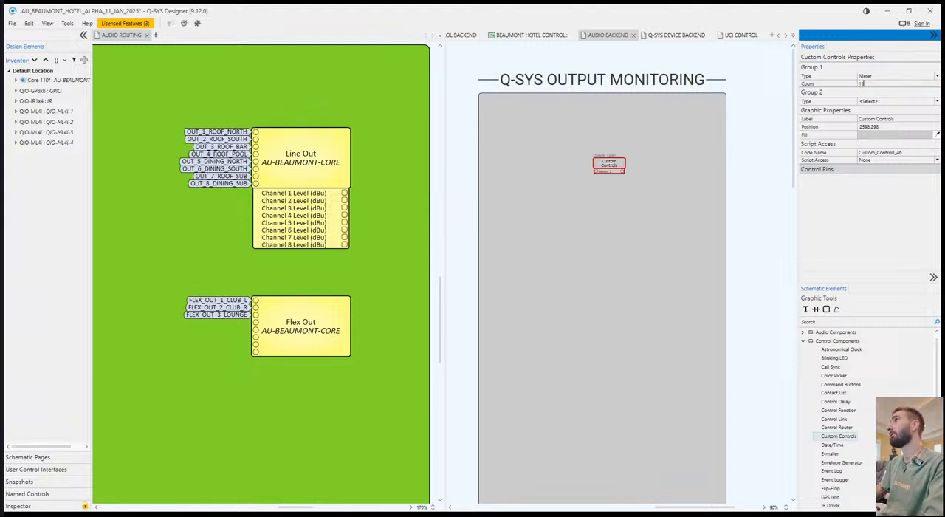
key(Return)
click(771, 216)
drag(622, 164, 652, 143)
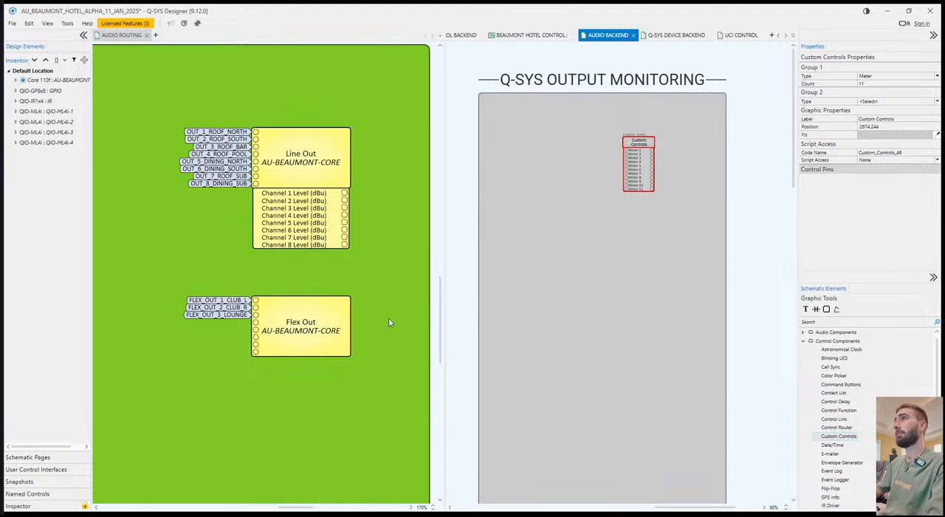
Expose the Level (dBu) control pins for channels 1, 2 and 3 on the Flex Out block.
click(316, 322)
scroll(868, 206, down, 1)
scroll(869, 207, down, 3)
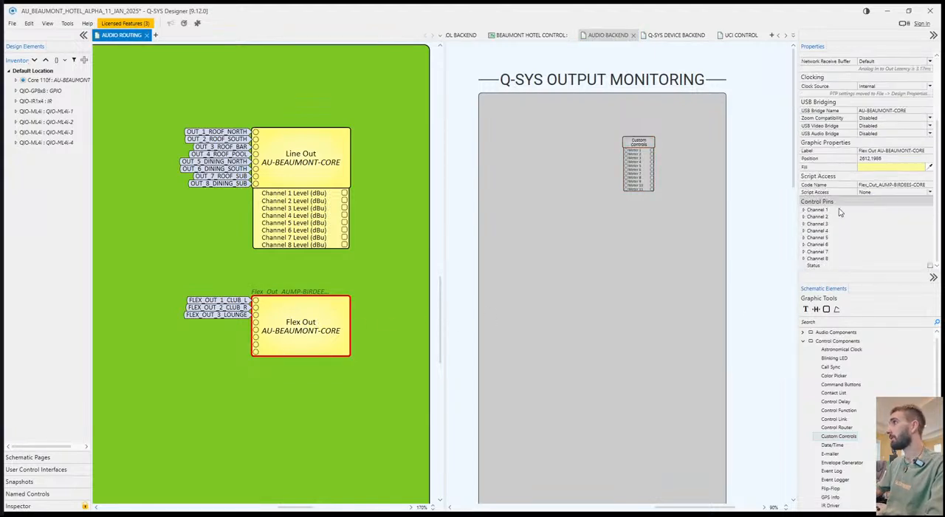
click(804, 215)
click(929, 182)
click(804, 135)
click(803, 217)
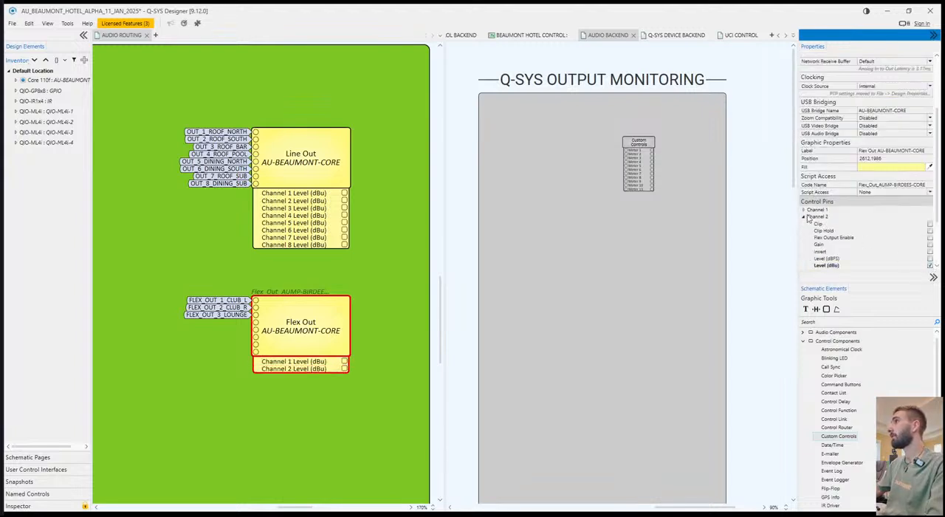
click(803, 216)
Check the analog and digital output meters of all eight channels in the Line Out controls, and close them.
double_click(329, 310)
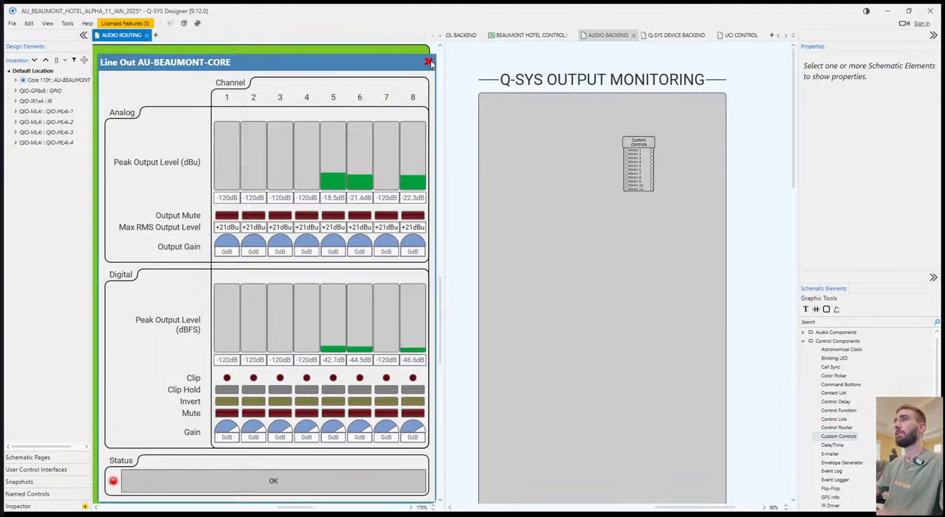
click(430, 62)
click(458, 158)
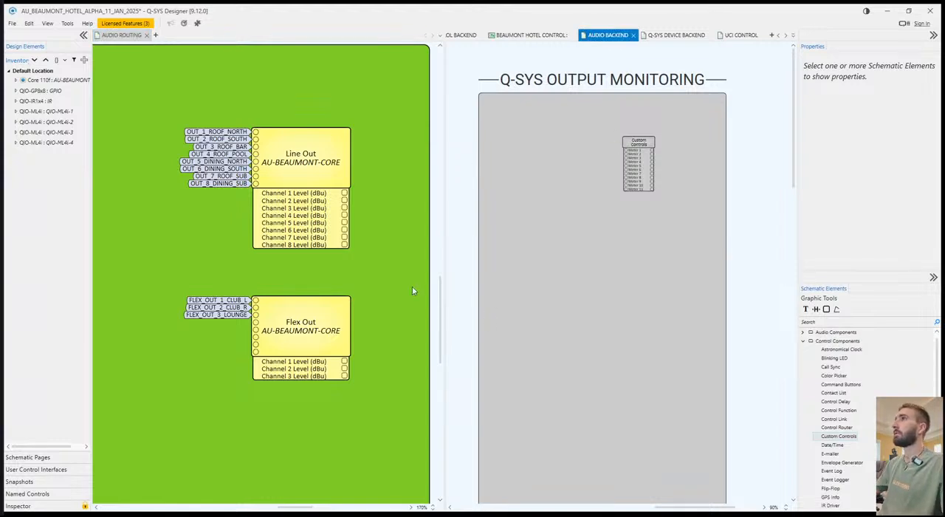
Add meter signal names starting CORE_OUT_1_ROOF_NORTH and CORE_OUT_2_ROOF_SOUTH to the Line Out level pins of channels 1 and 2.
click(343, 193)
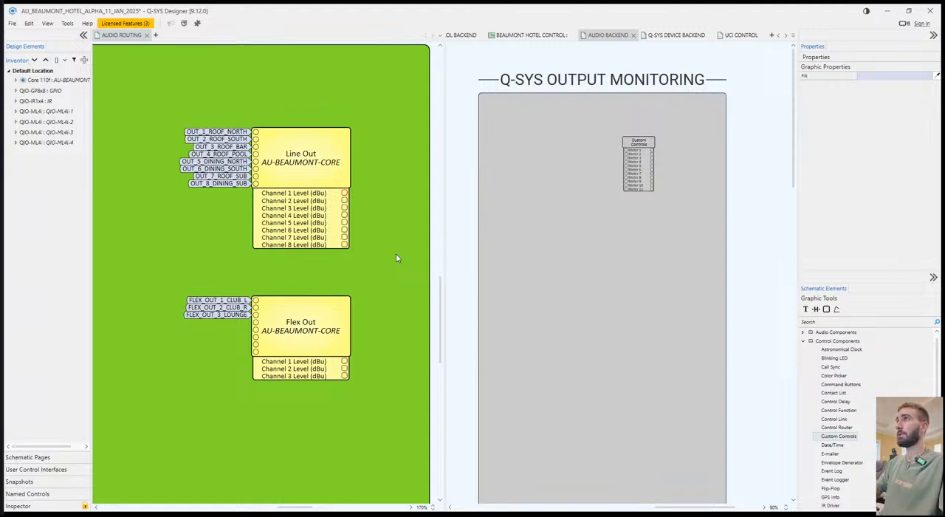
key(Return)
click(344, 200)
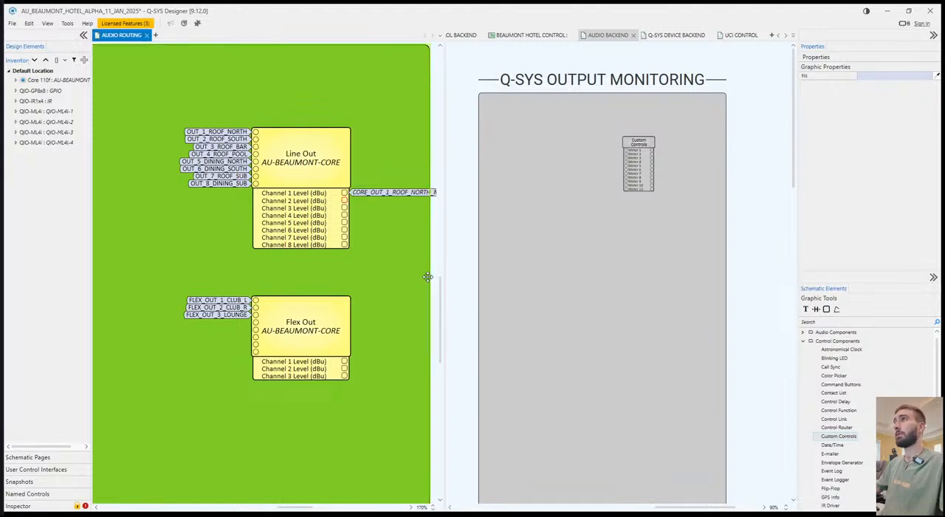
key(ctrl+g)
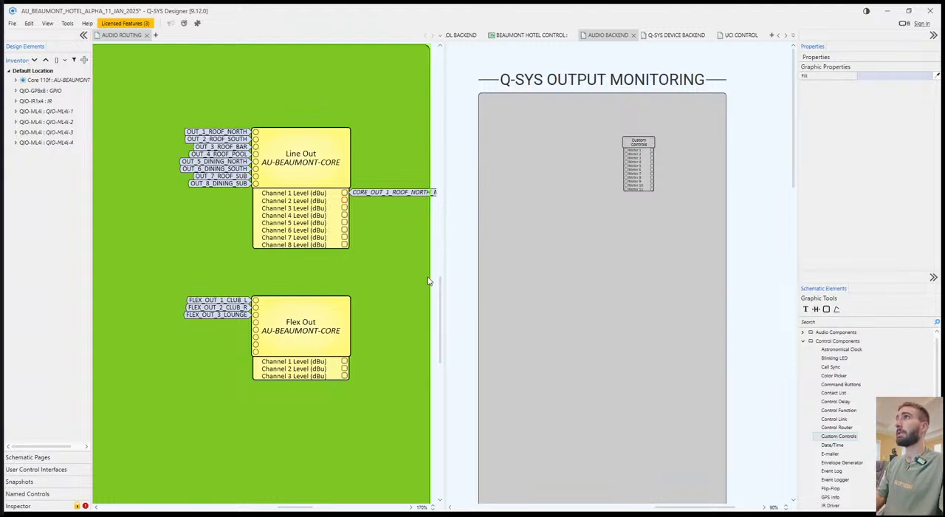
key(Return)
Name the Line Out level pins of channels 3 to 5 with CORE_OUT_3_ROOF_BAR, CORE_OUT_4_ROOF_POOL and CORE_OUT_5_DINING_NORTH meter signal names.
click(344, 208)
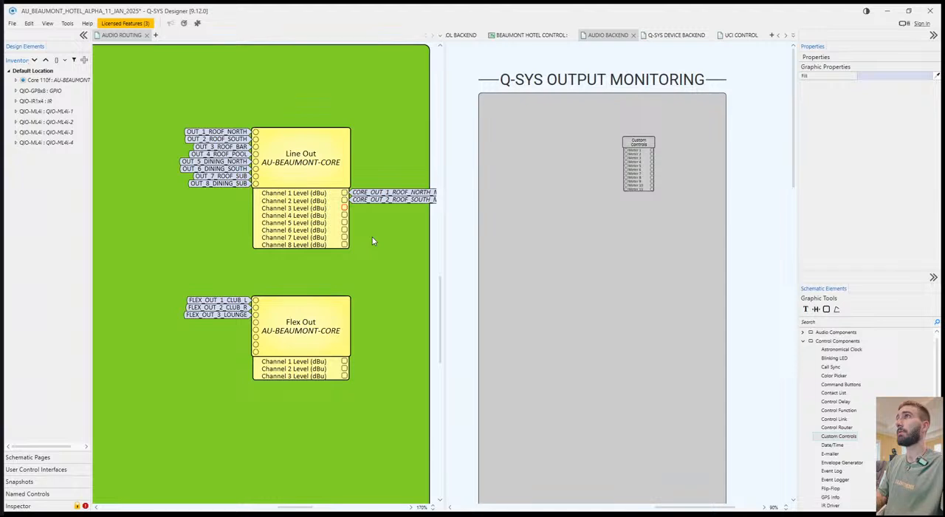
key(Return)
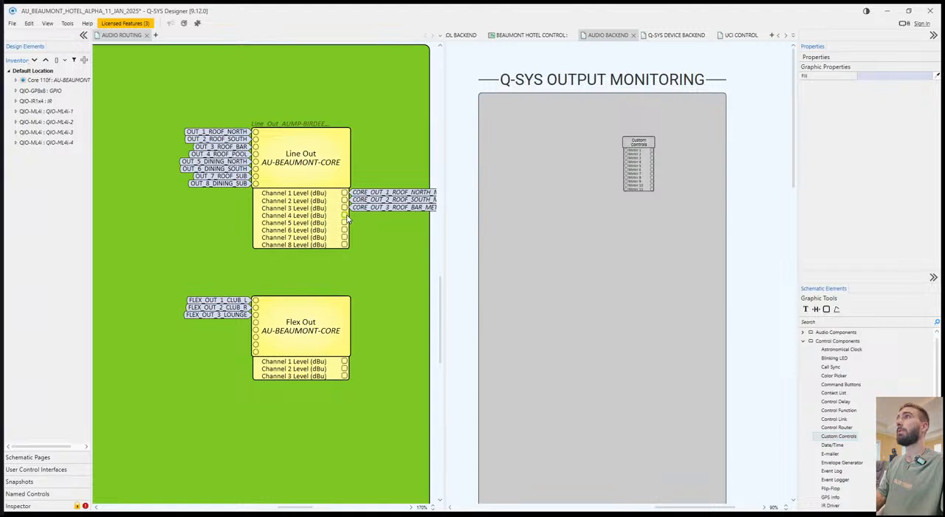
key(Return)
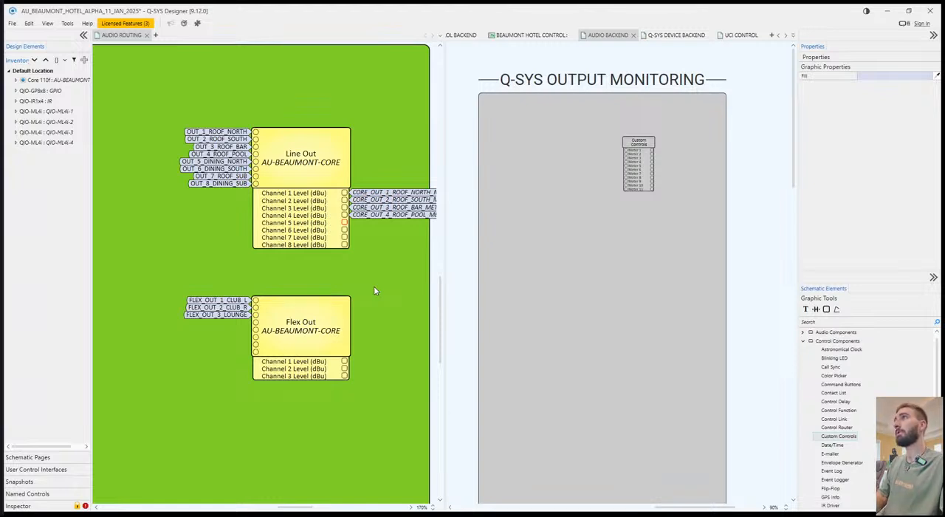
key(Return)
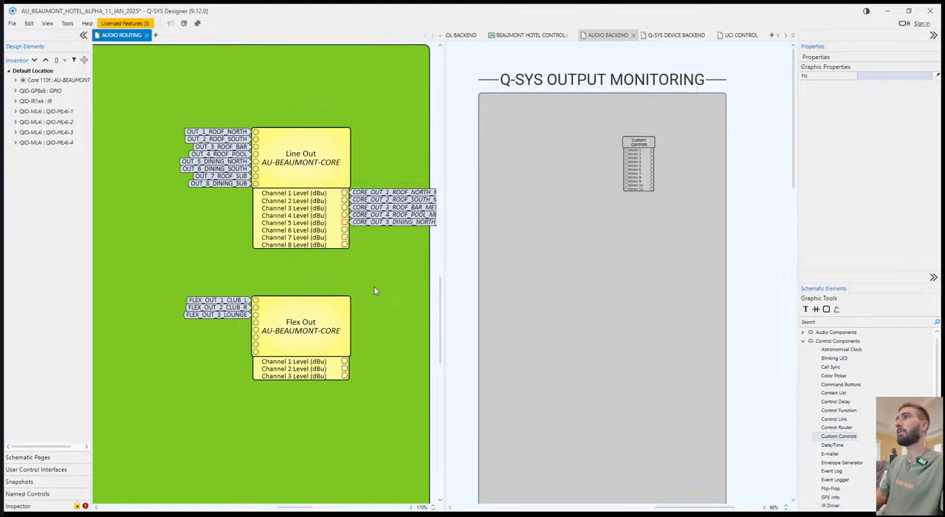
Name the Line Out level pins of channels 6 to 8 CORE_OUT_6_DINING_SOUTH_METER, CORE_OUT_7_ROOF_SUB_METER and CORE_OUT_8_DINING_SUB_METER.
key(Return)
click(344, 237)
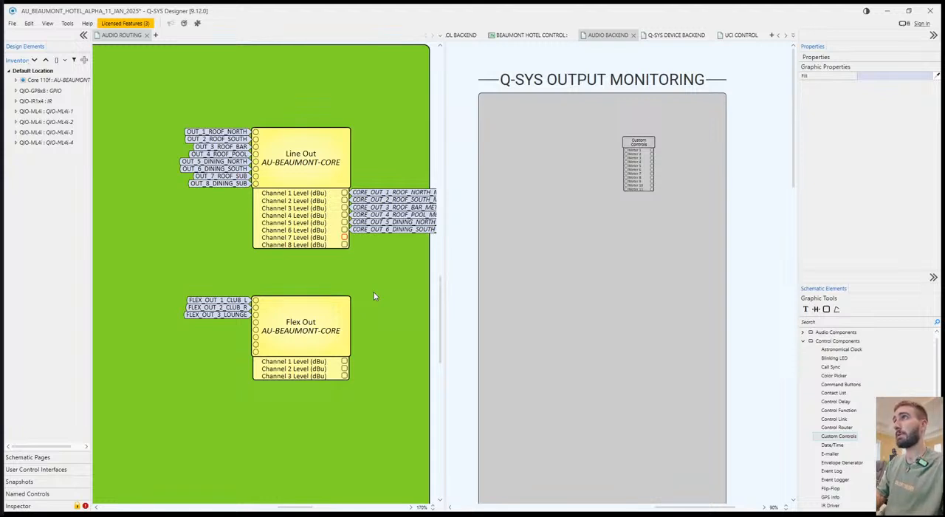
key(Return)
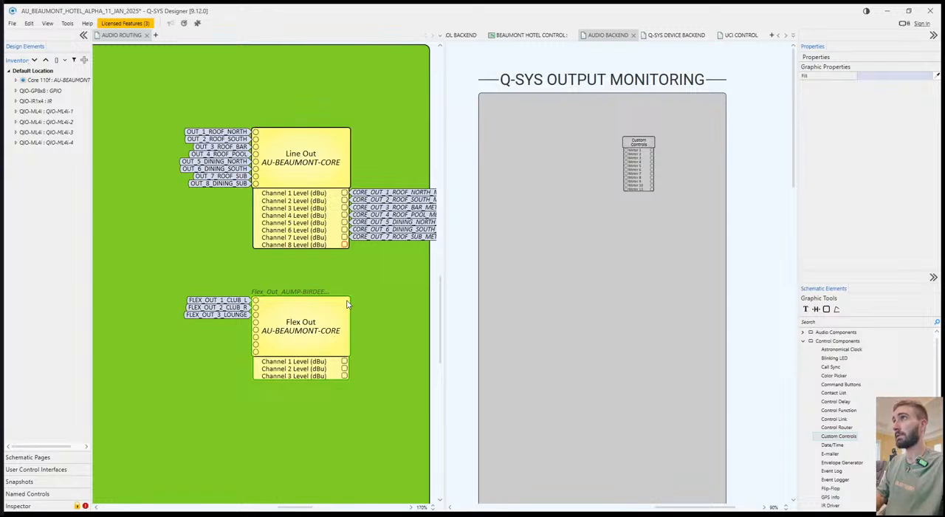
key(Return)
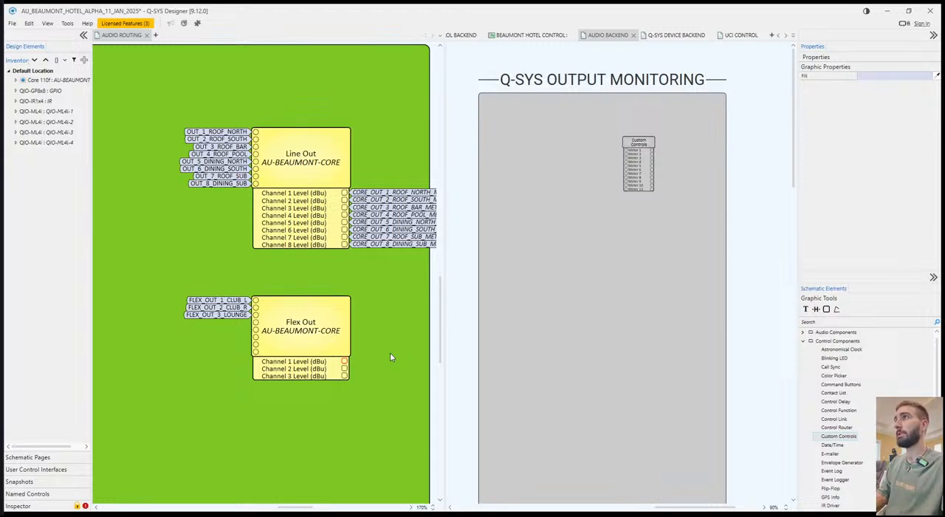
Name the level pins of Flex Out channels 1 to 3 FLEX_OUT_1_MAIN_L_METER, FLEX_OUT_2_MAIN_R_METER and FLEX_OUT_3_LOUNGE_METER.
key(Return)
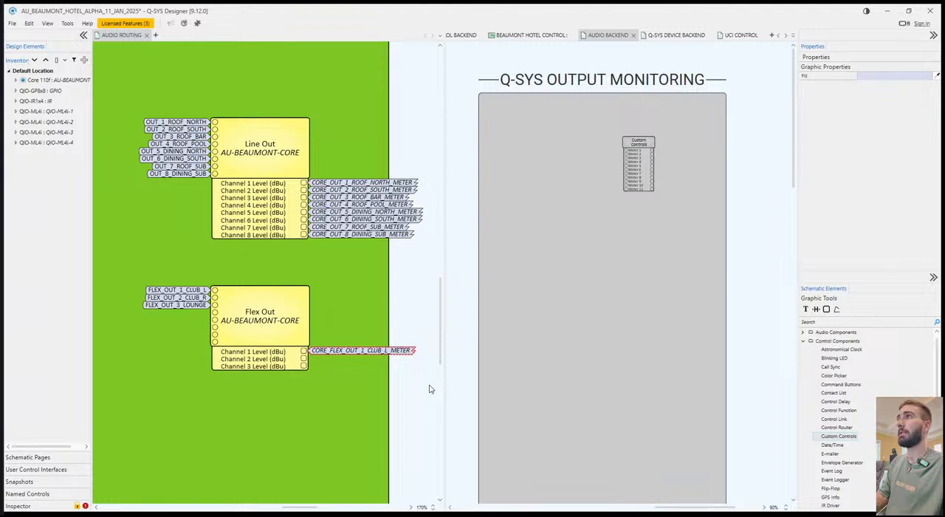
click(430, 389)
click(303, 359)
ctrl+click(303, 366)
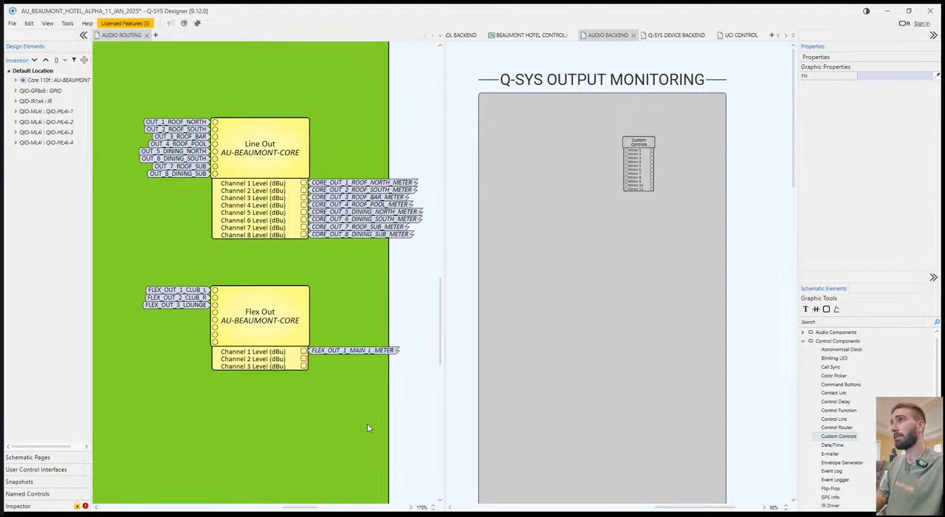
key(Return)
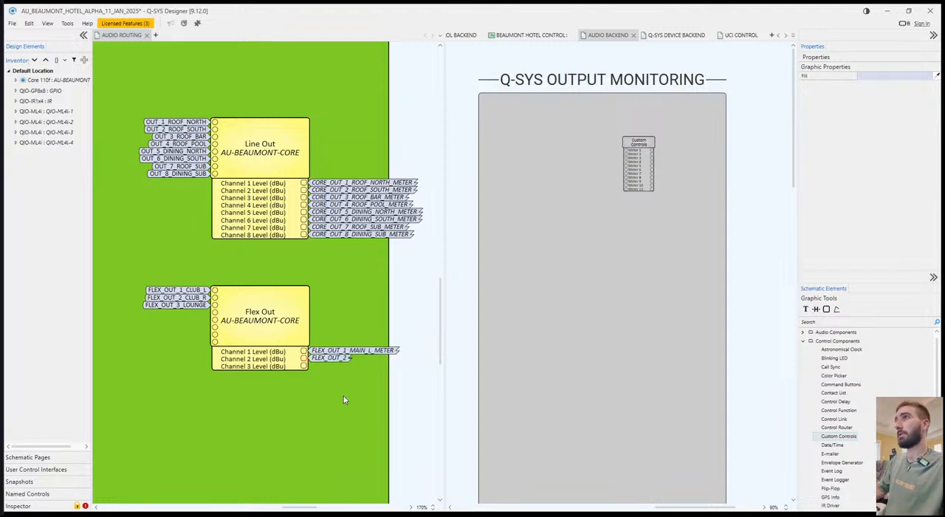
click(331, 358)
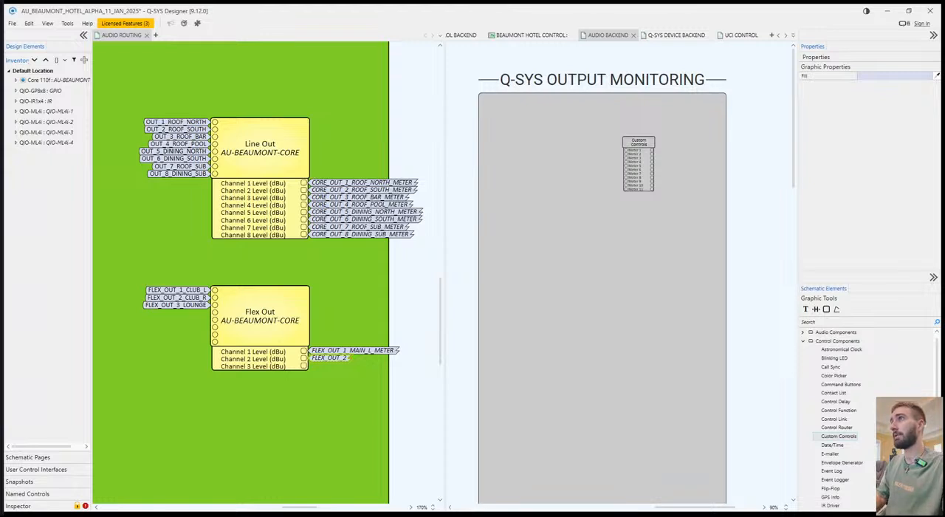
key(Return)
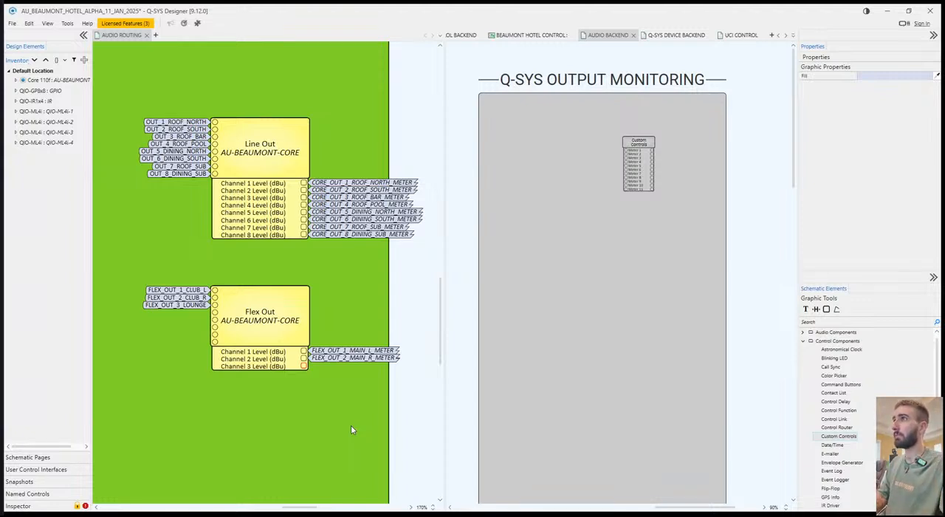
key(Return)
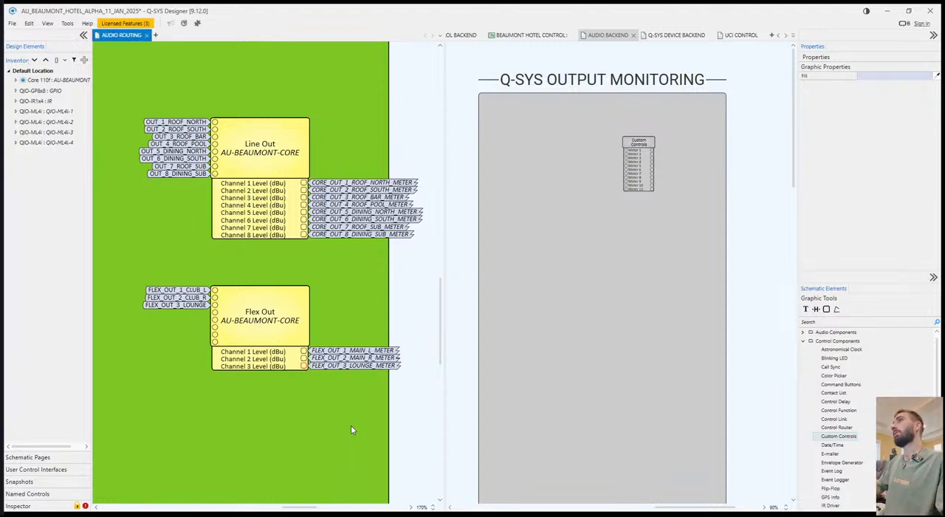
Copy all eleven Line Out and Flex Out meter signal names onto the meter input pins of the Custom Controls block under Q-SYS Output Monitoring.
click(583, 257)
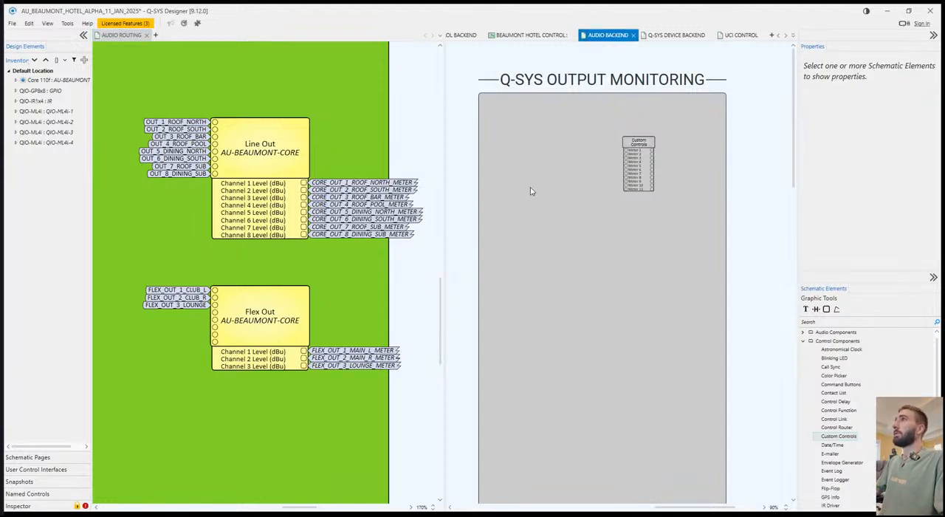
drag(426, 169, 392, 388)
click(670, 171)
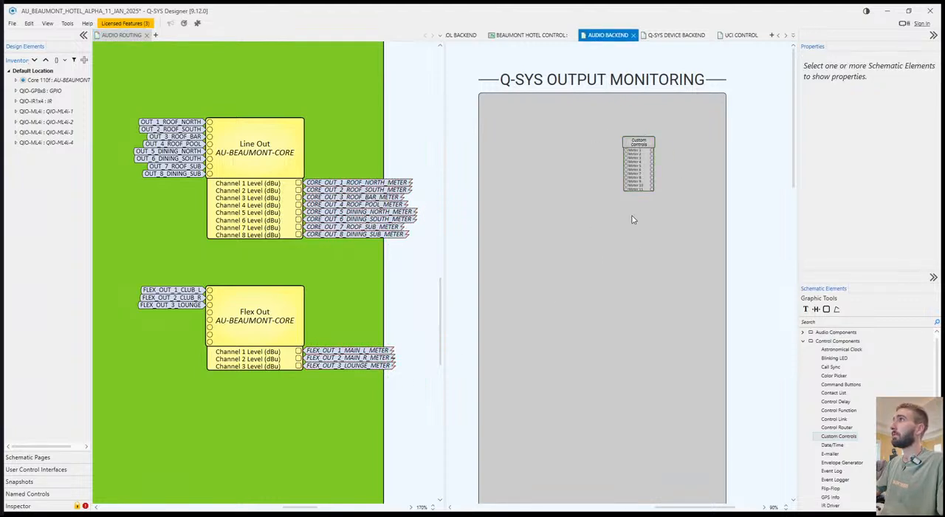
key(ctrl+v)
click(642, 246)
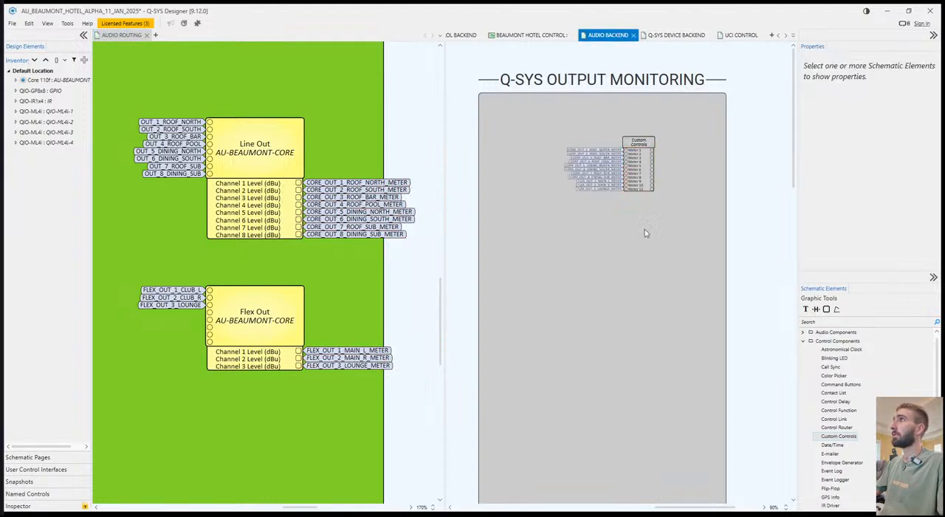
Label the 11-meter Custom Controls block CORE/FLEX OUT METERS.
click(638, 143)
text(c)
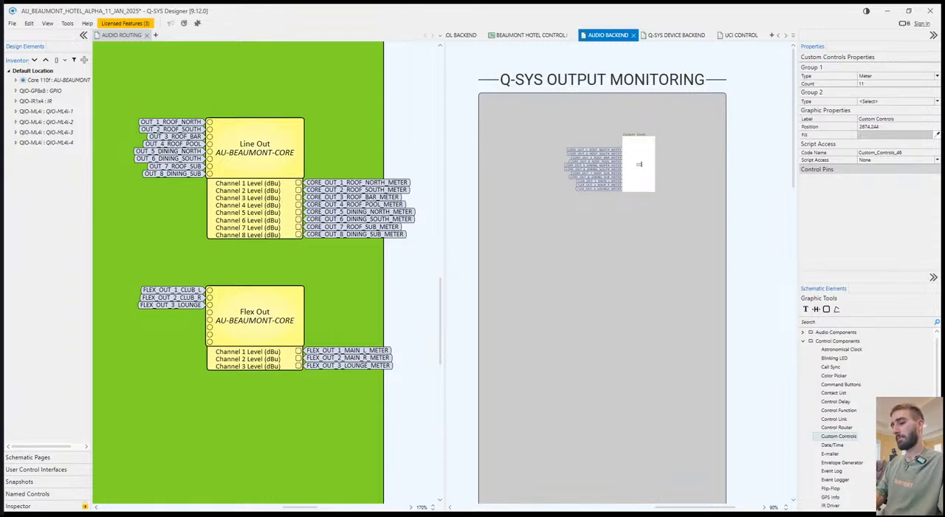
text(ORE/FLEX OUT METERS)
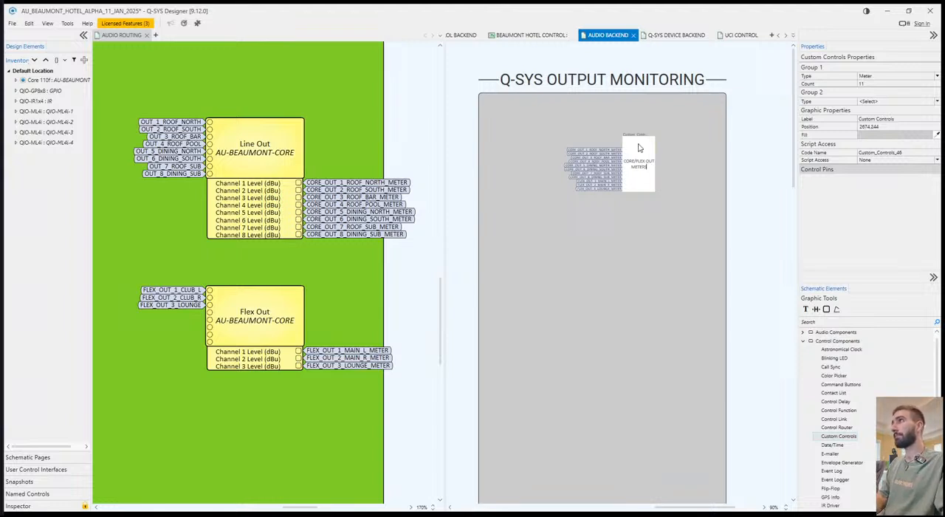
key(Return)
click(686, 149)
click(641, 145)
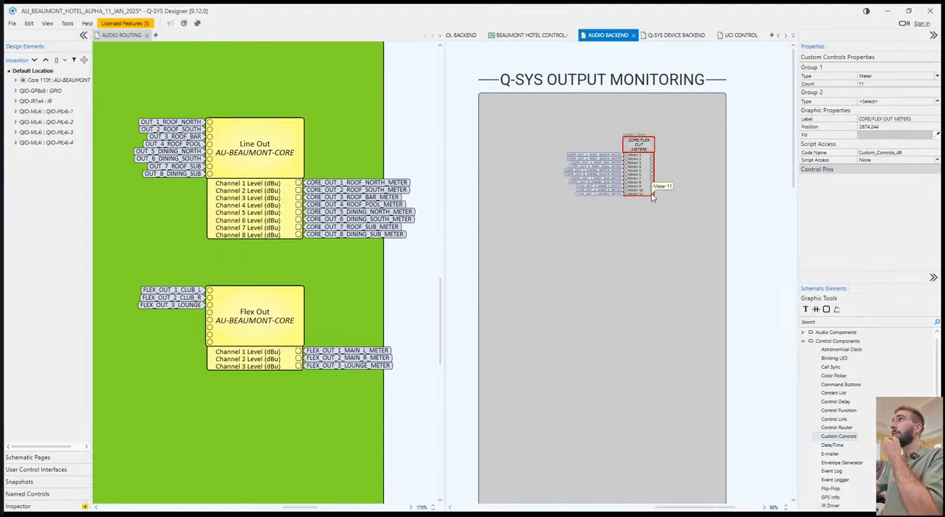
click(688, 168)
Move the CORE/FLEX OUT METERS block up near the top edge of the Q-SYS Output Monitoring box.
drag(633, 146, 573, 115)
click(760, 137)
click(570, 113)
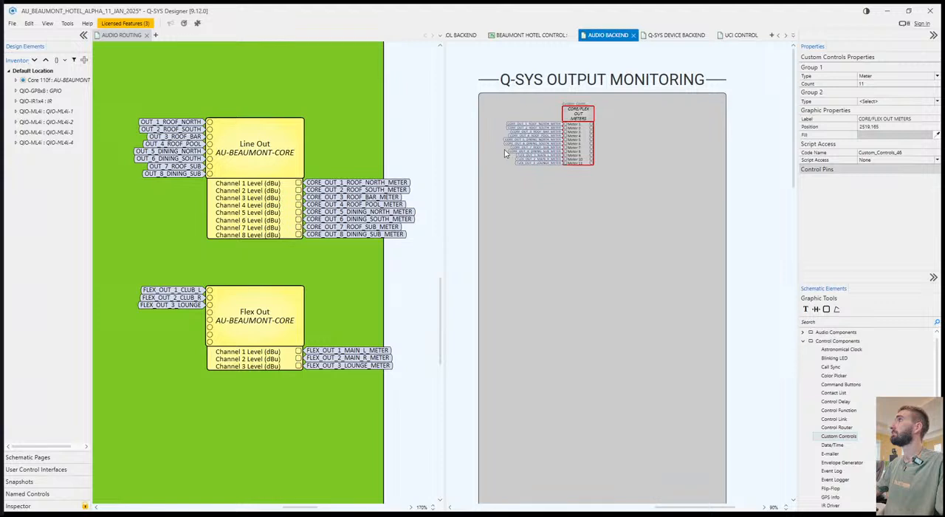
Widen the green Outputs group box on the Audio Routing page so it encloses the meter signal names.
click(406, 290)
click(386, 299)
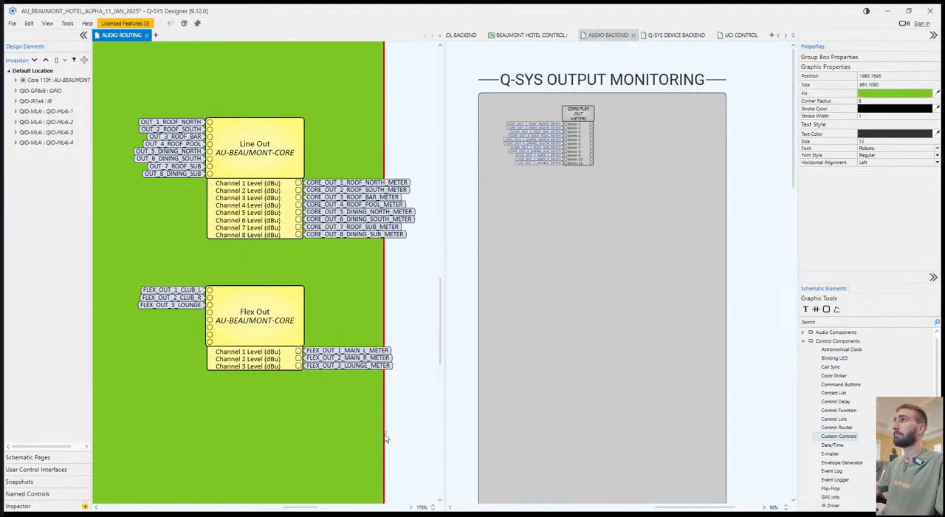
drag(385, 432, 437, 433)
click(603, 367)
Rename the CLUB header in the Zone Limiters section to MAIN.
scroll(352, 339, left, 4)
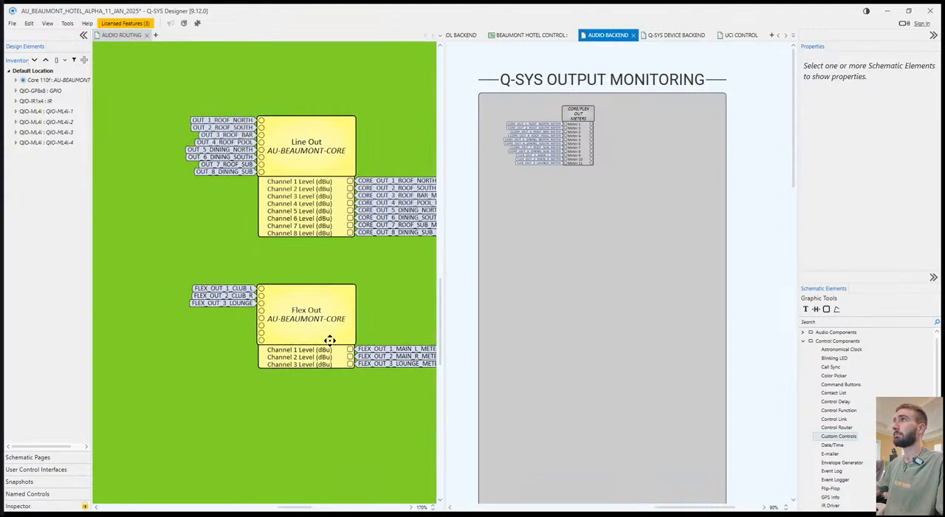
scroll(227, 312, down, 2)
scroll(553, 239, down, 1)
click(284, 323)
scroll(237, 292, left, 2)
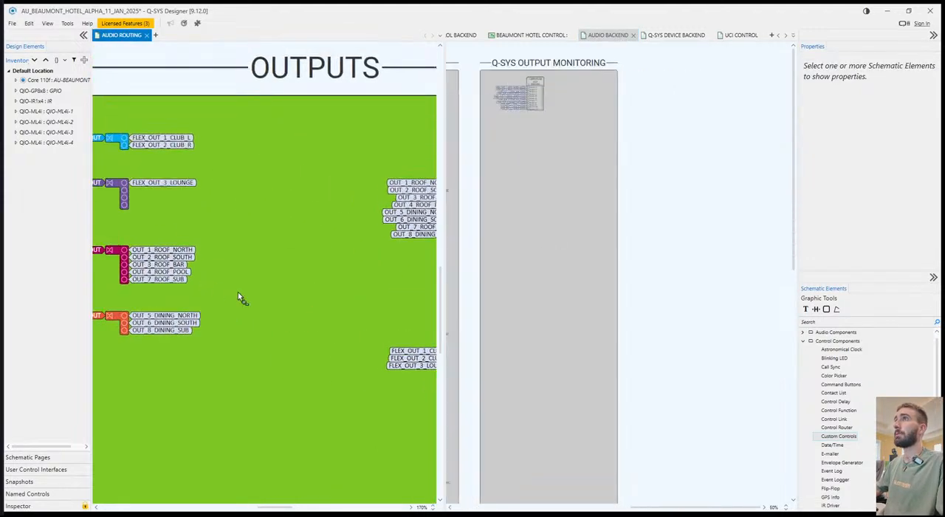
scroll(240, 293, down, 3)
scroll(240, 296, left, 10)
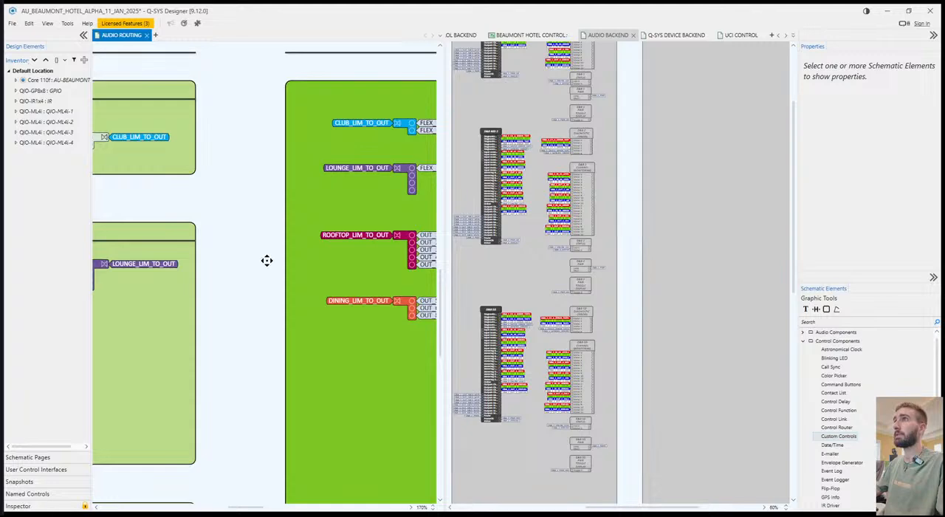
scroll(221, 295, up, 3)
scroll(196, 228, left, 4)
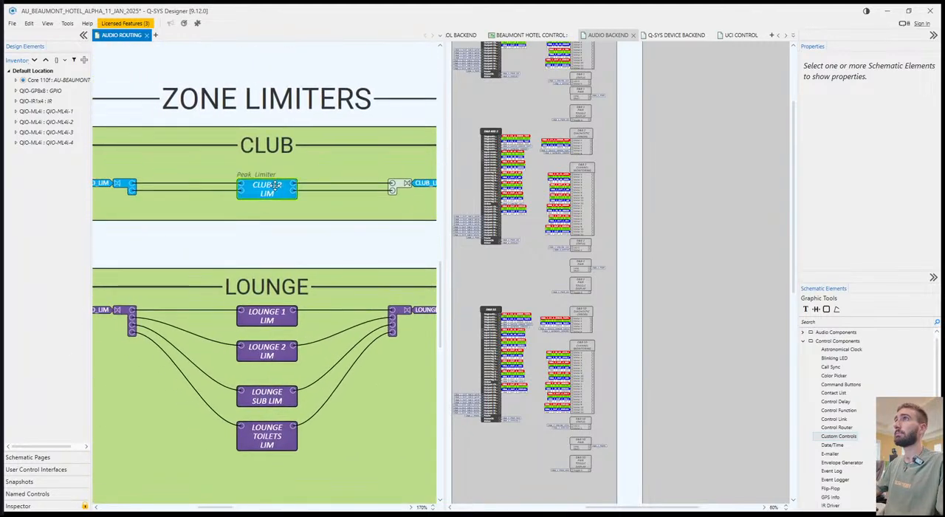
scroll(270, 201, right, 1)
click(235, 129)
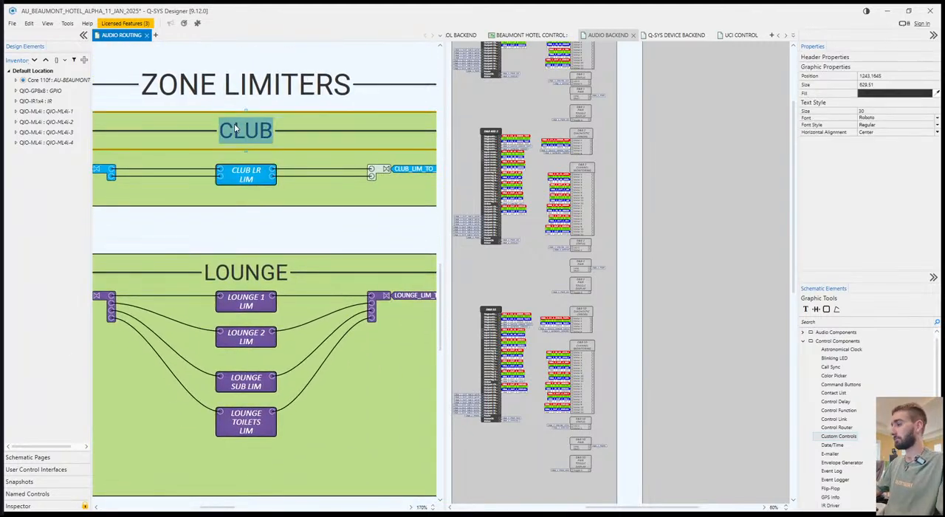
double_click(234, 125)
text(MAIN)
Expose the Applied Gain control pin on all limiters in the Main, Lounge, Rooftop and Dining zones.
click(248, 177)
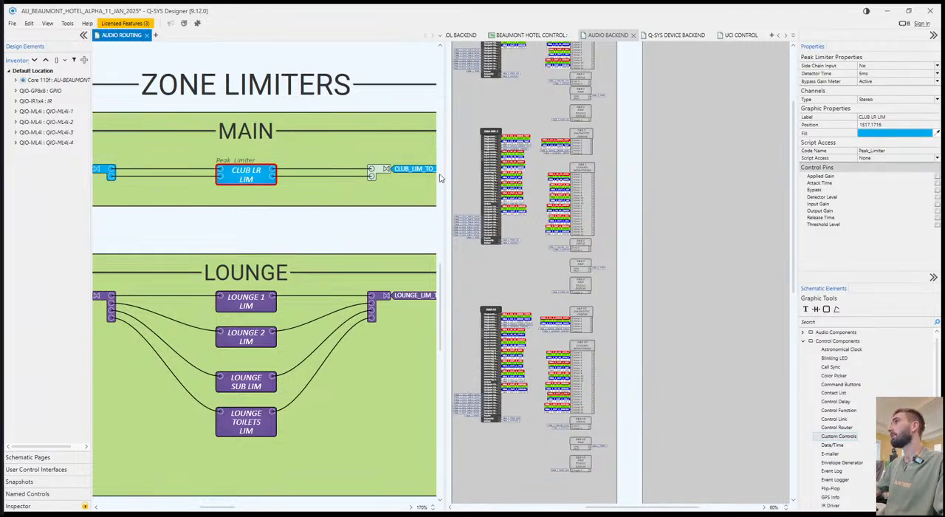
click(938, 178)
click(246, 301)
ctrl+click(246, 336)
ctrl+click(257, 381)
ctrl+click(259, 431)
scroll(256, 396, down, 8)
ctrl+click(238, 262)
ctrl+click(246, 301)
ctrl+click(245, 351)
ctrl+click(246, 384)
ctrl+click(246, 433)
scroll(209, 333, down, 5)
scroll(216, 345, down, 3)
ctrl+click(246, 254)
ctrl+click(246, 298)
ctrl+click(255, 331)
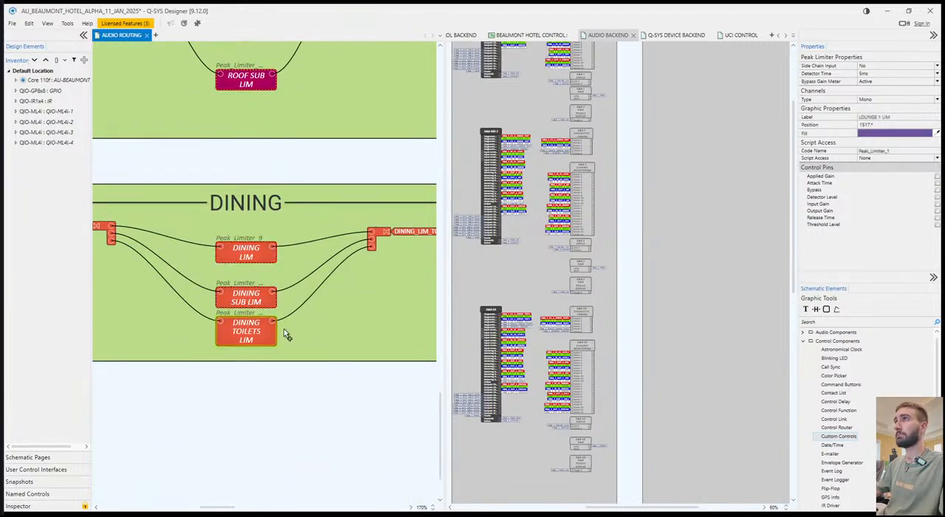
click(937, 177)
click(333, 446)
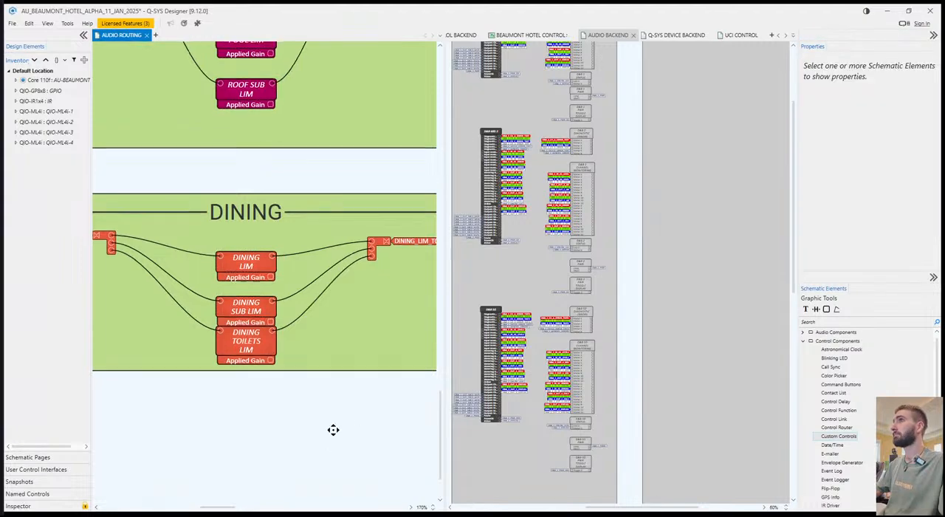
Add the signal name MAIN_LIM_METER to the Applied Gain pin of the CLUB LR limiter.
scroll(306, 126, up, 15)
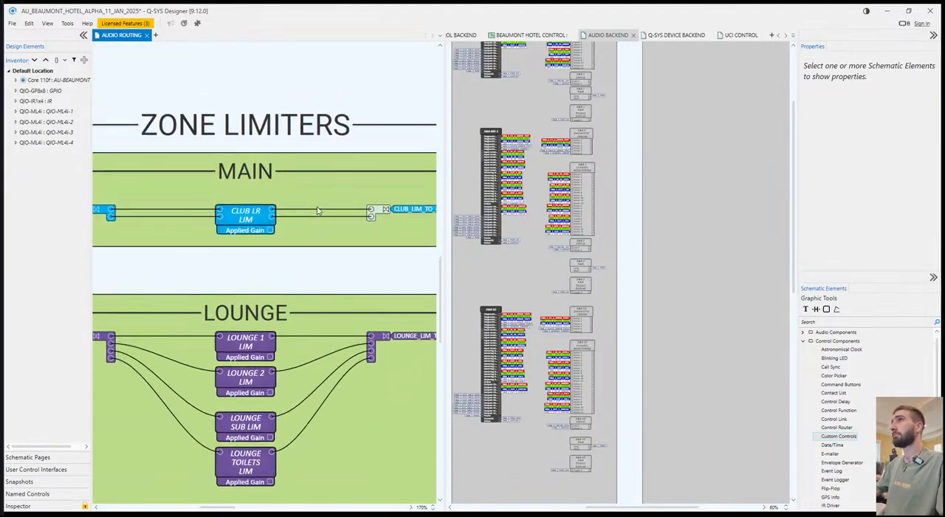
click(270, 230)
key(ctrl+s)
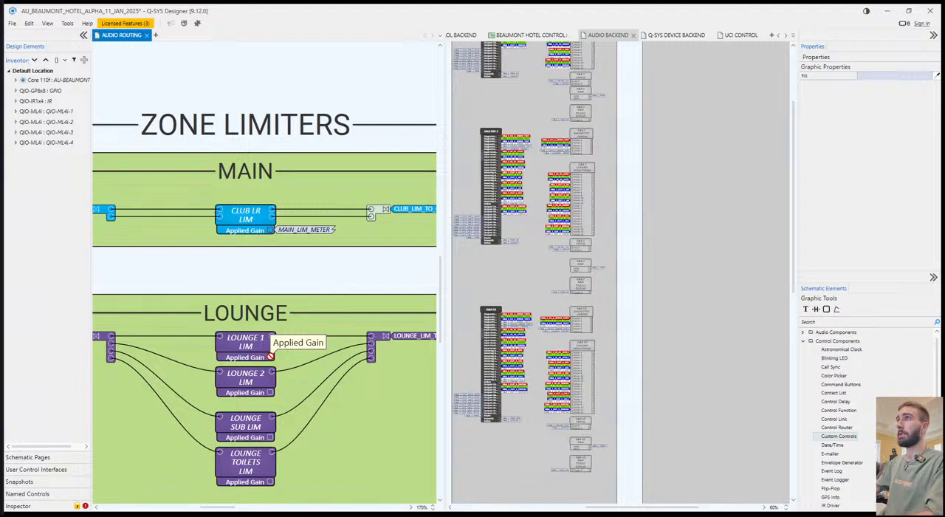
Add the signal name LOUNGE_LIM_METER to the Applied Gain pin of the LOUNGE 1 limiter.
key(ctrl+t)
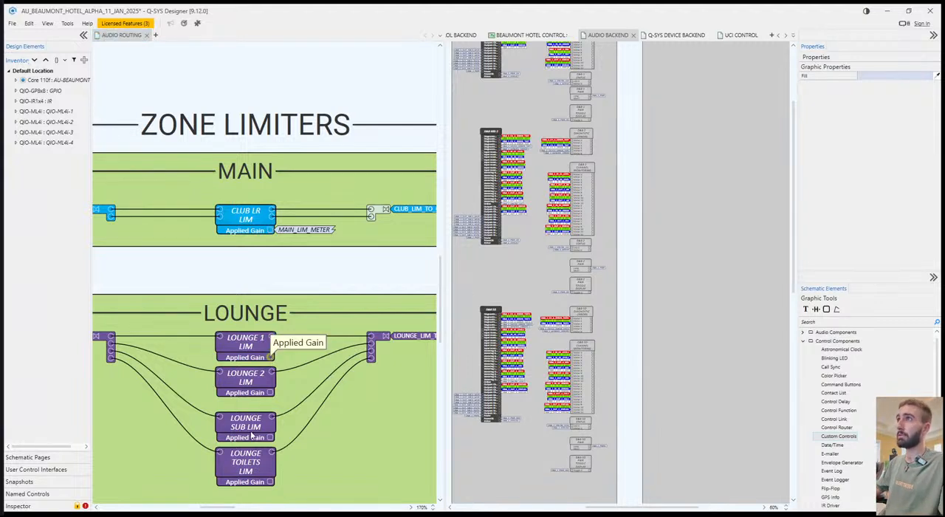
drag(331, 412, 162, 408)
mouse_move(414, 424)
mouse_down()
mouse_move(331, 413)
mouse_move(51, 424)
mouse_move(342, 389)
mouse_move(92, 398)
mouse_move(83, 417)
mouse_up()
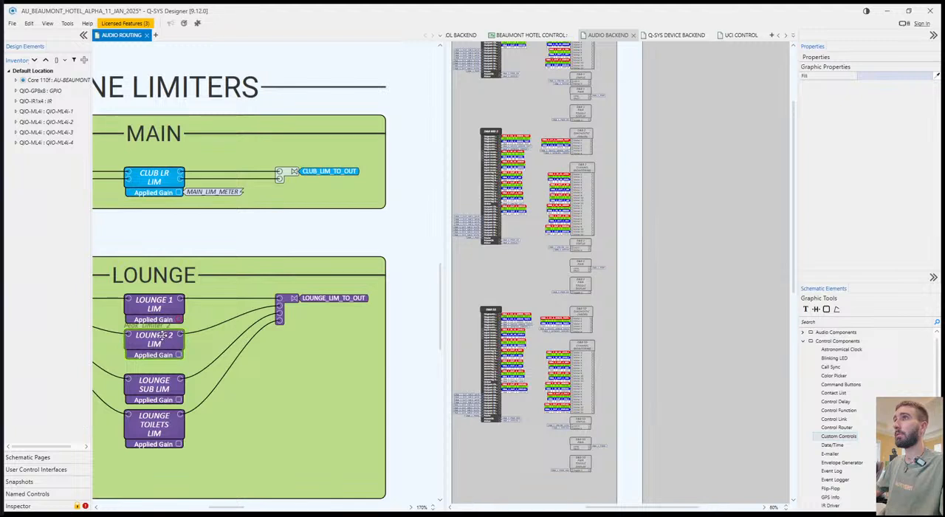
click(268, 362)
drag(265, 400, 291, 396)
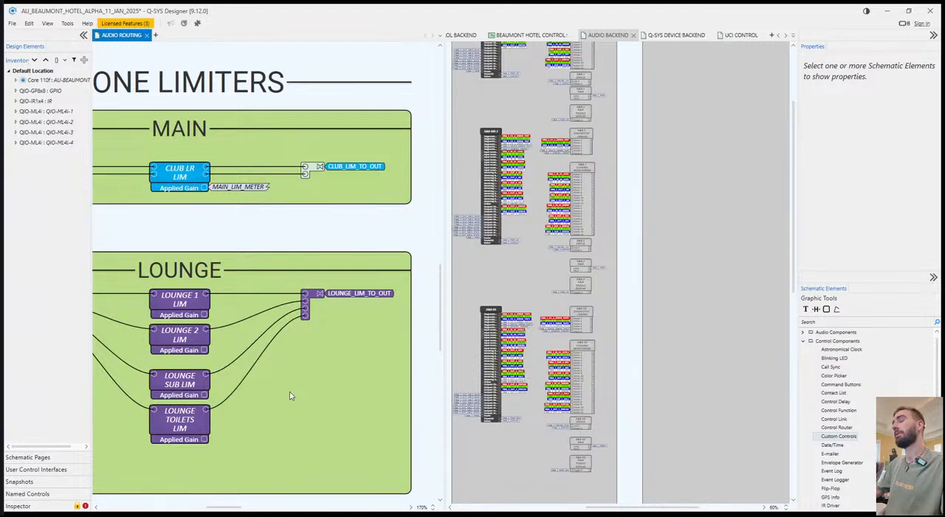
drag(252, 375, 284, 371)
click(264, 314)
click(268, 314)
click(262, 316)
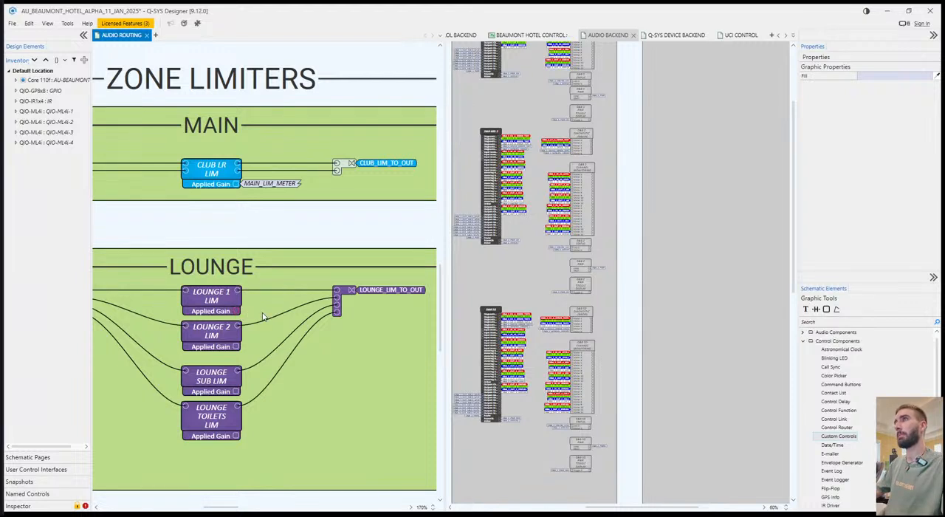
key(alt+Tab)
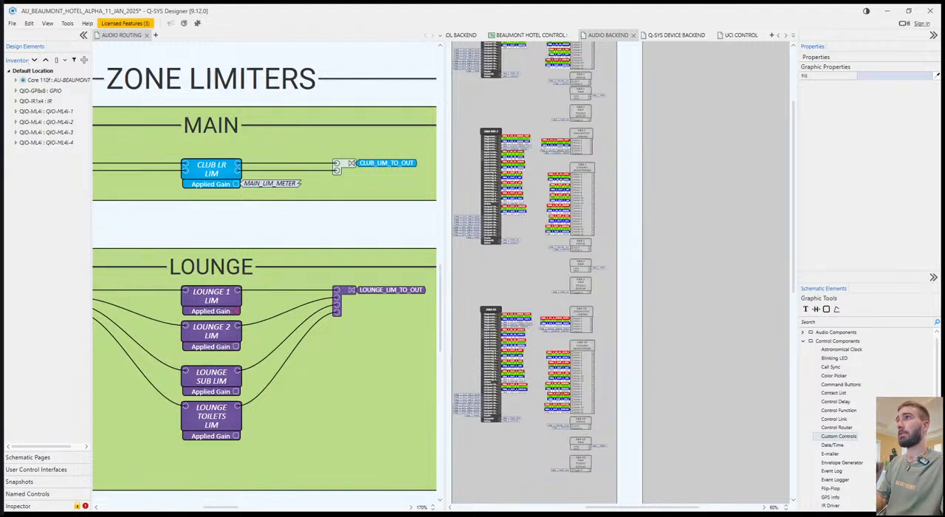
key(Return)
drag(324, 394, 318, 353)
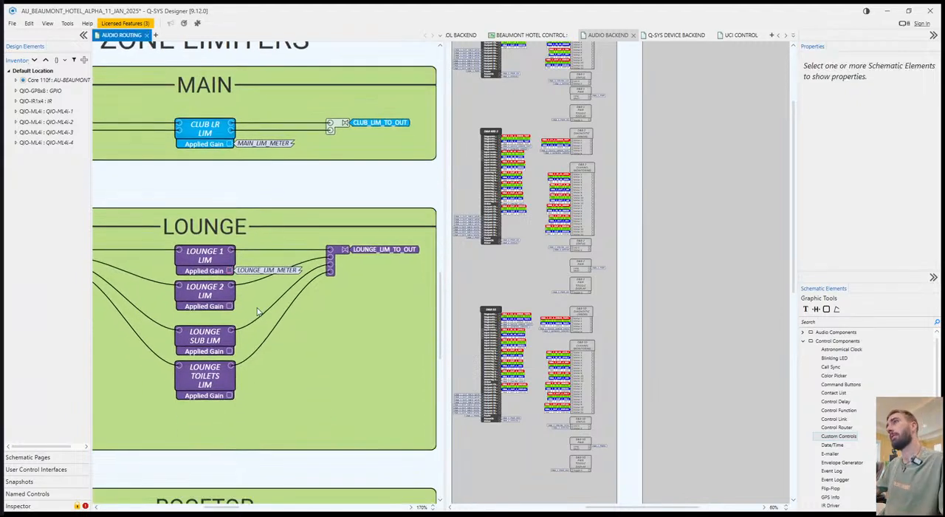
click(267, 281)
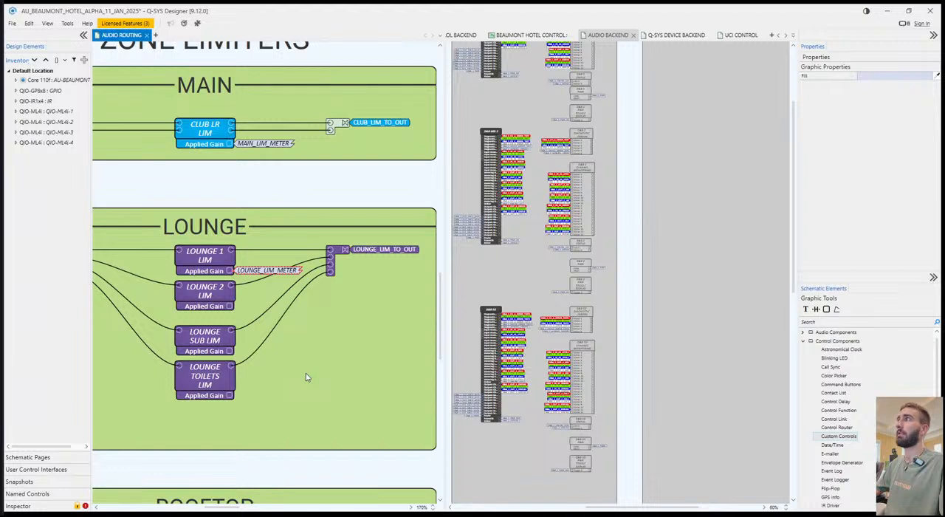
click(333, 386)
click(267, 270)
click(323, 371)
Add the signal names ROOF_NORTH_LIM_METER and ROOF_SOUTH_LIM_METER to the Applied Gain pins of the ROOF NORTH and ROOF SOUTH limiters.
drag(355, 490, 349, 445)
click(214, 214)
click(299, 369)
drag(302, 385, 297, 305)
click(340, 398)
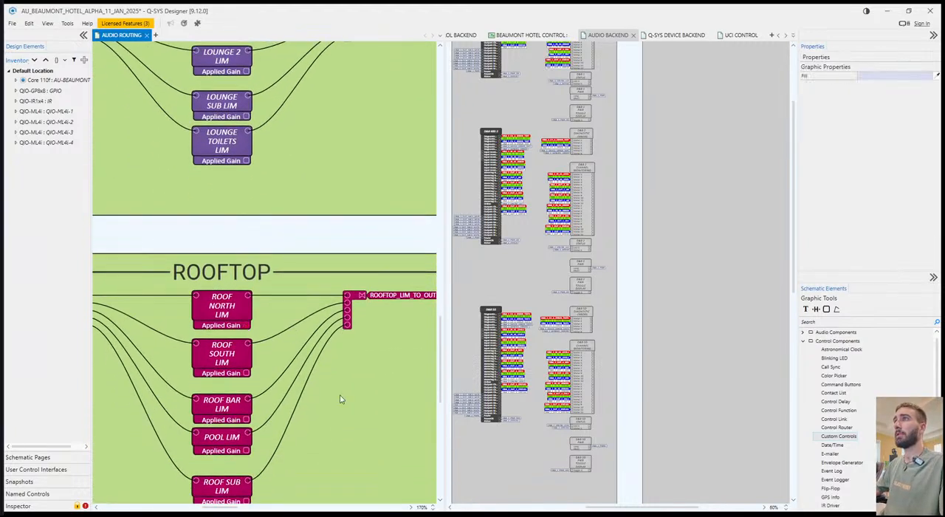
key(alt+Tab)
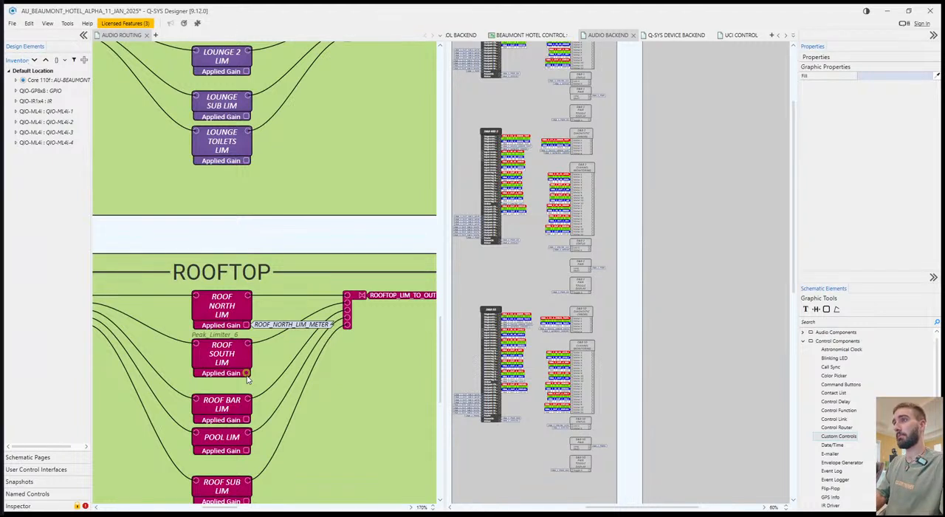
key(Return)
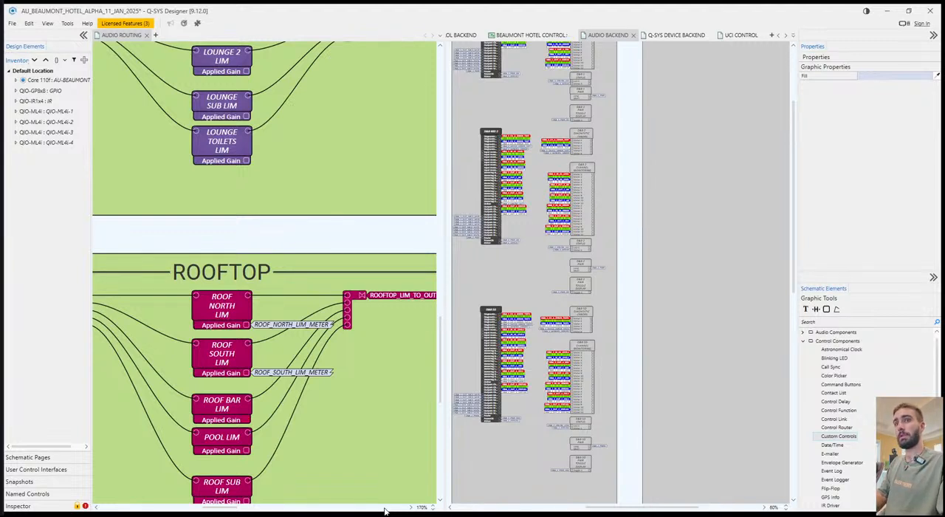
Name the Applied Gain signals of the ROOF BAR, POOL and ROOF SUB limiters ROOF_BAR_LIM_METER, ROOF_POOL_LIM_METER and ROOF_SUB_LIM_METER.
key(Return)
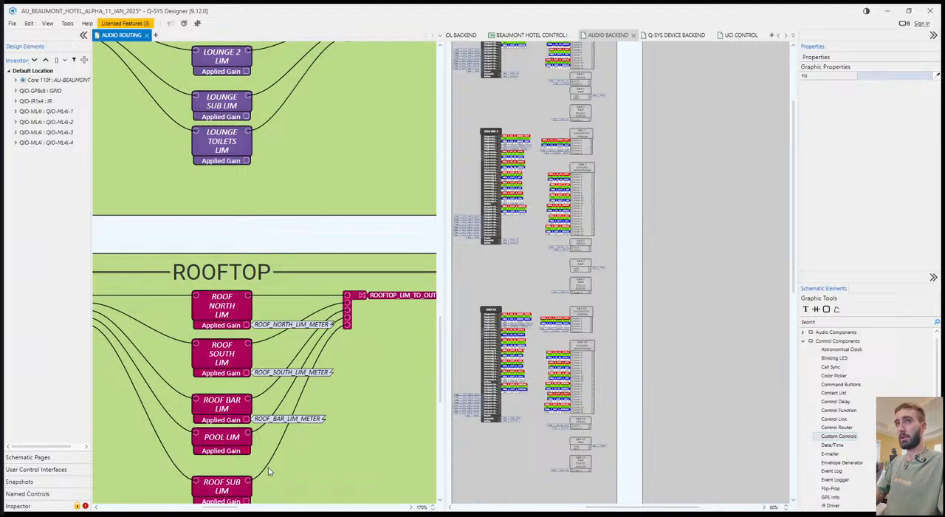
text(P)
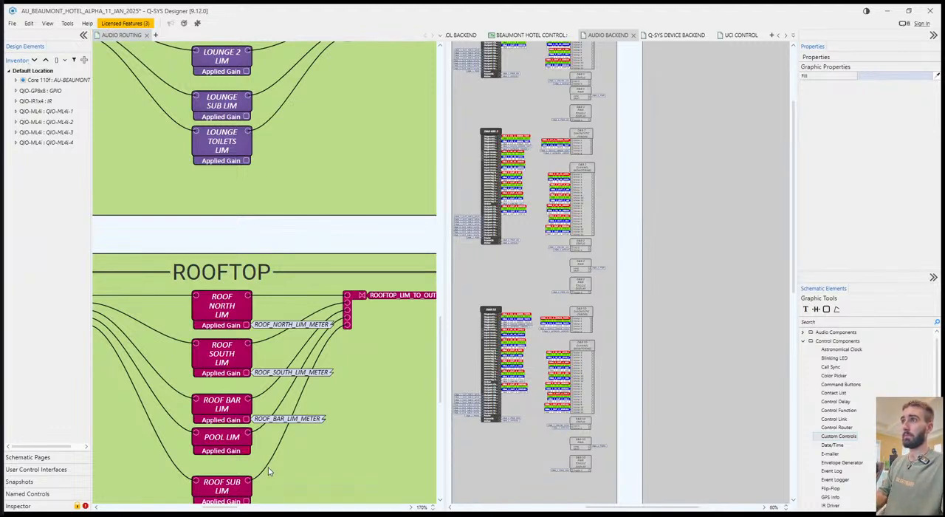
key(Return)
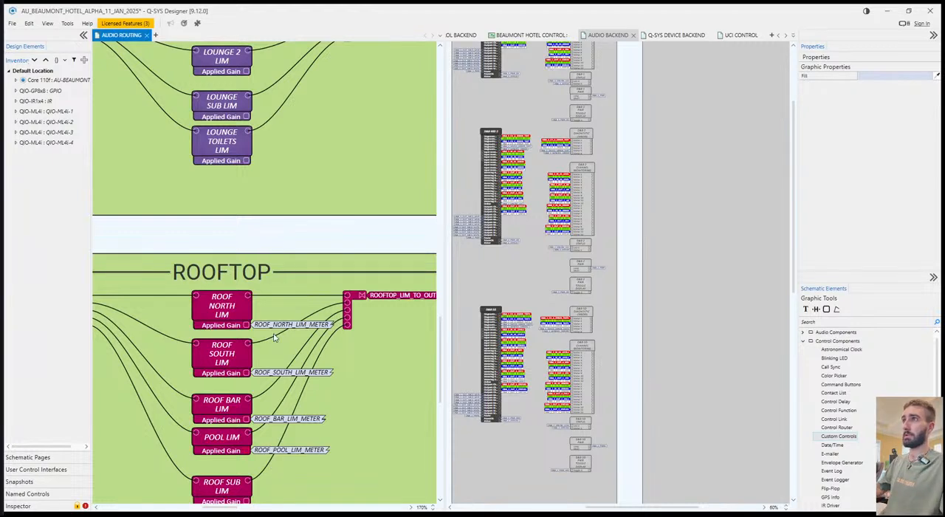
scroll(279, 399, down, 3)
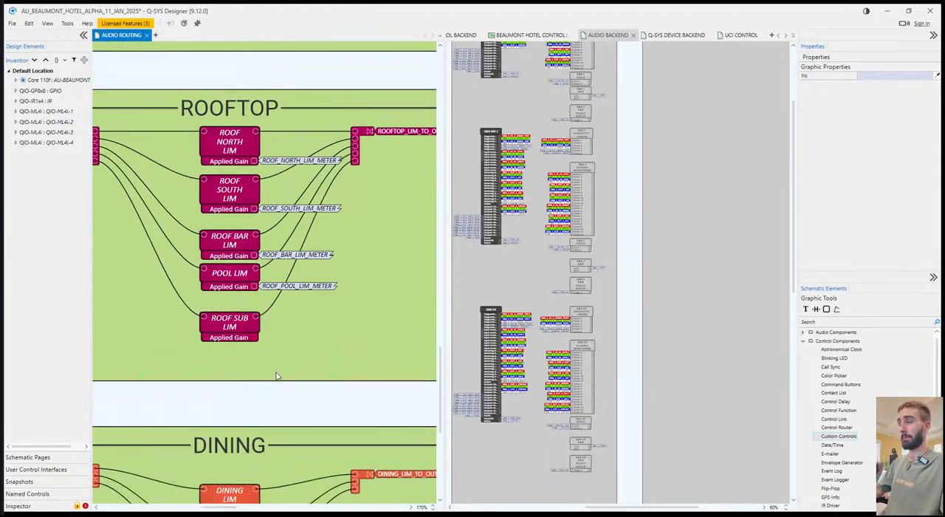
text(ROOF_SUB_LIM_METER)
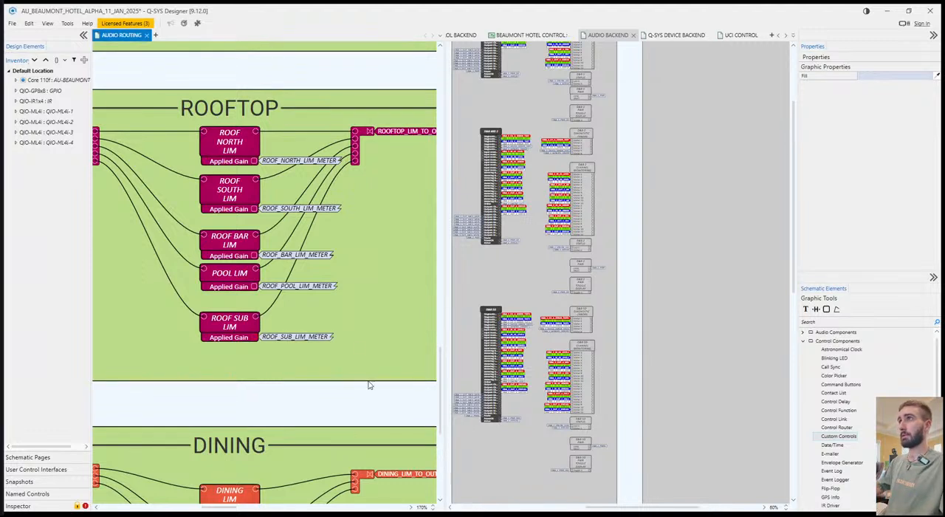
Add the signal names DINING_LIM_METER, DINING_SUB_LIM_METER and DINING_TOILETS_LIM_METER to the Applied Gain pins of the matching Dining limiters.
scroll(277, 376, down, 3)
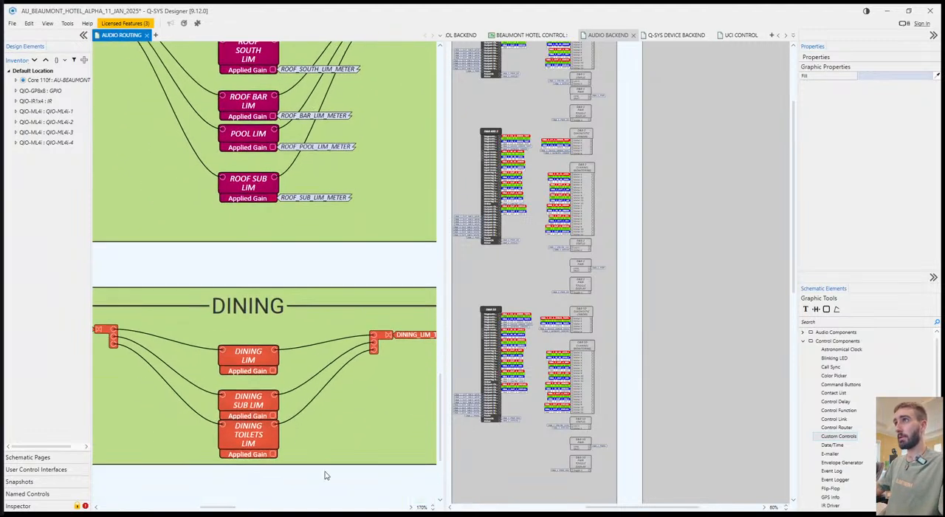
text(DINING_LIM_METER)
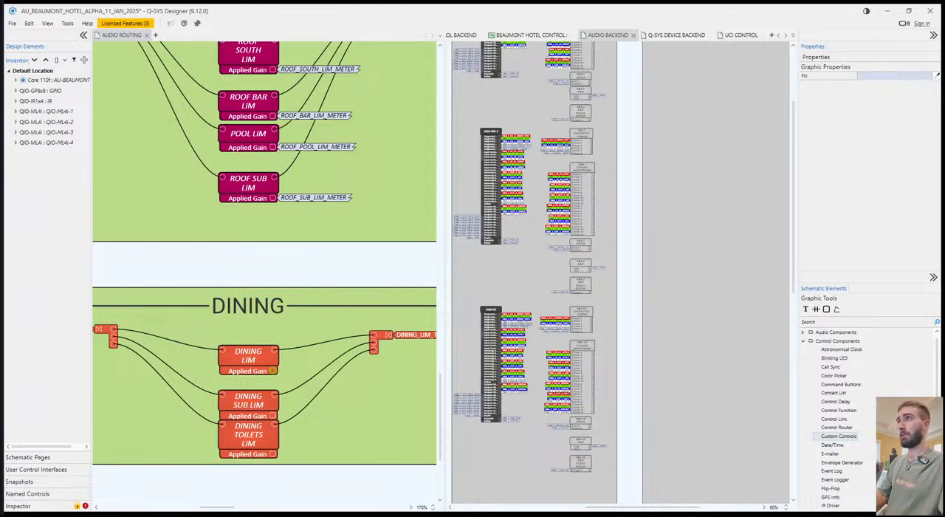
key(Return)
text(DINING_LIM_METER)
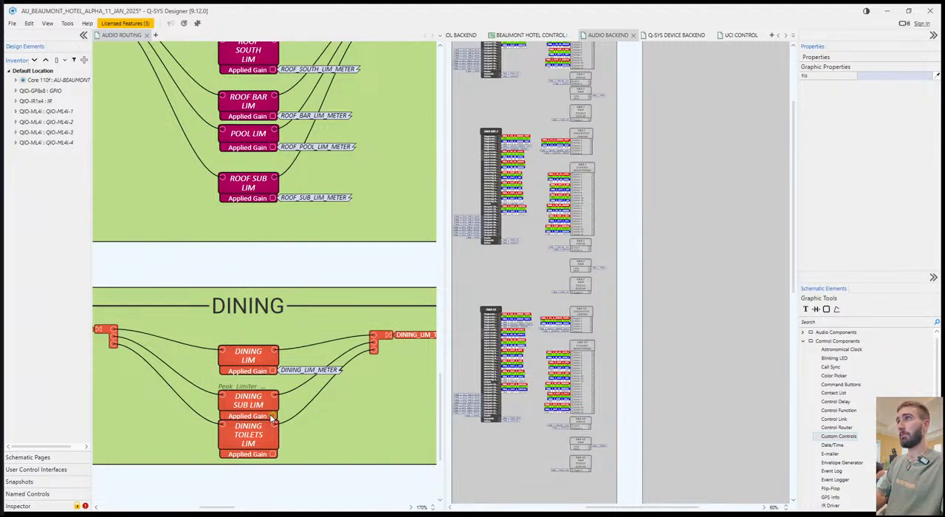
key(Return)
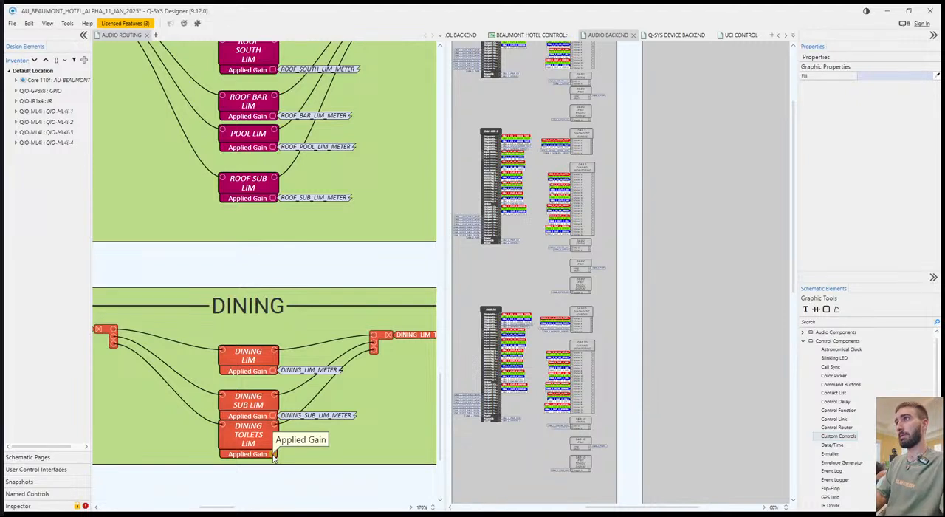
key(Return)
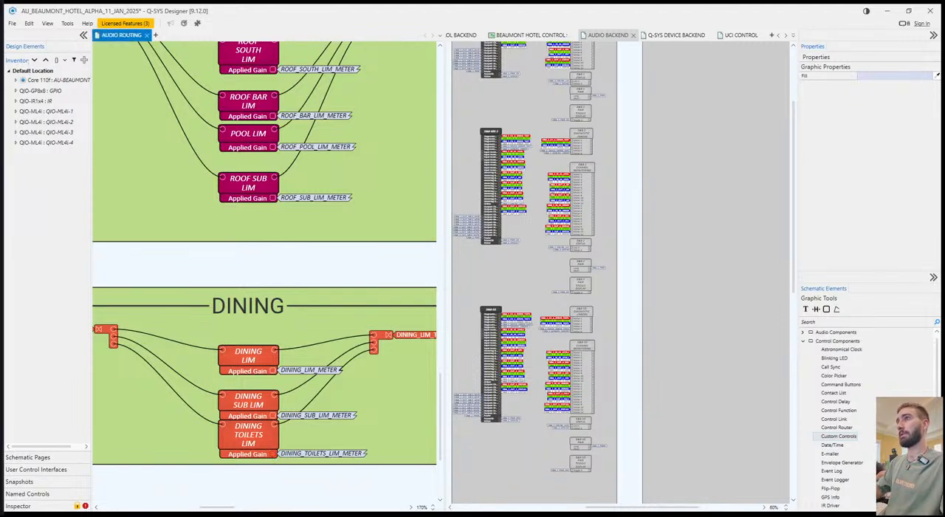
Extend the Dining background slightly downward and move the DINING TOILETS limiter down, clear of the DINING SUB limiter.
click(269, 270)
drag(267, 281, 260, 268)
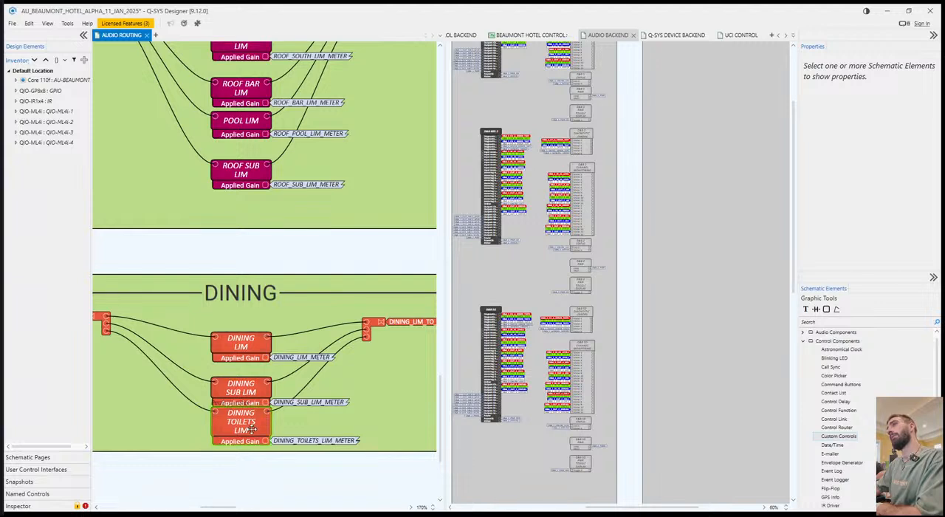
click(265, 451)
drag(241, 454, 241, 466)
drag(252, 430, 252, 437)
click(286, 424)
drag(353, 390, 349, 389)
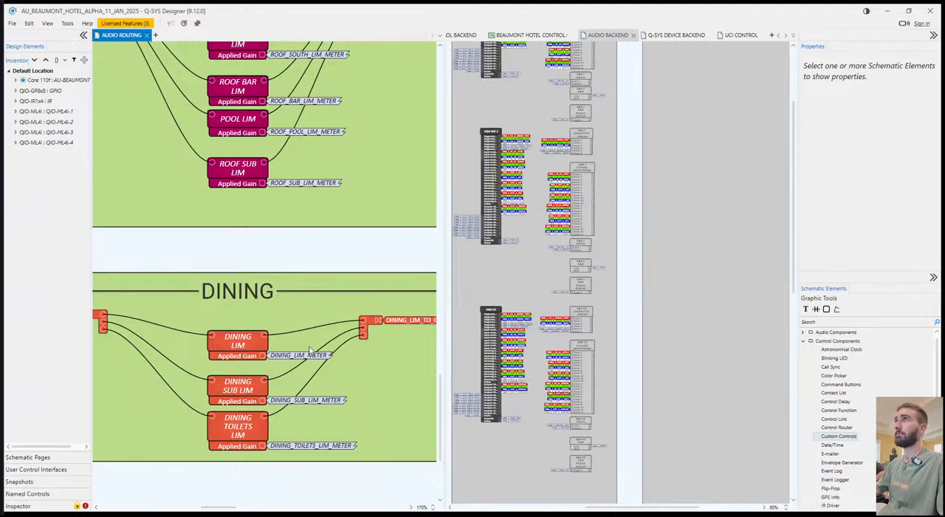
Duplicate the CORE/FLEX OUT METERS block and place the copy below the original in the Q-SYS OUTPUT MONITORING section.
scroll(657, 207, up, 4)
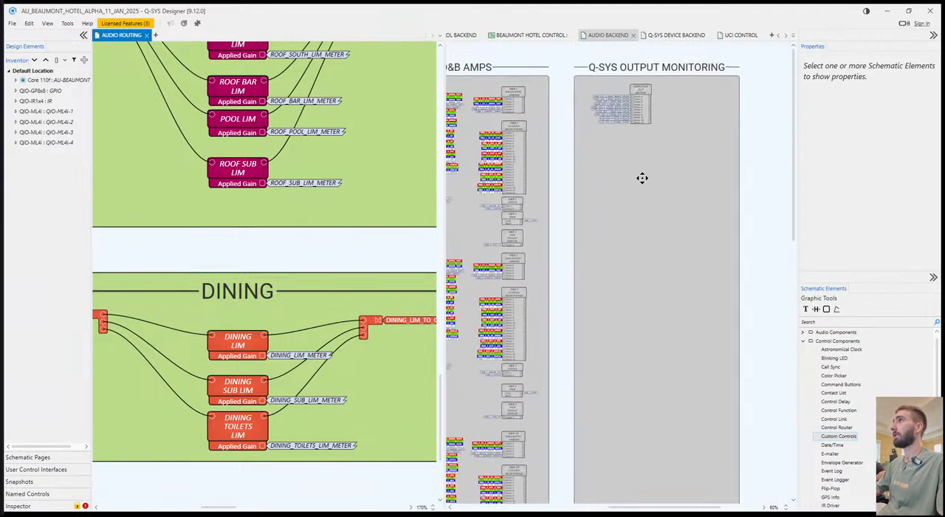
click(642, 118)
key(ctrl+v)
click(632, 147)
drag(616, 145, 599, 196)
click(649, 255)
Review the zone limiter meter signals and set the copied block's meter count to 10.
scroll(291, 264, up, 4)
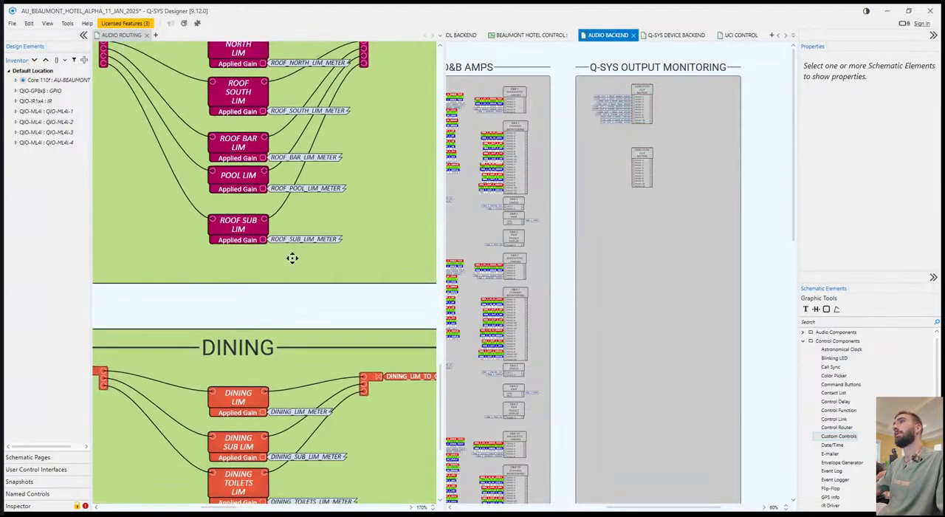
scroll(298, 193, up, 5)
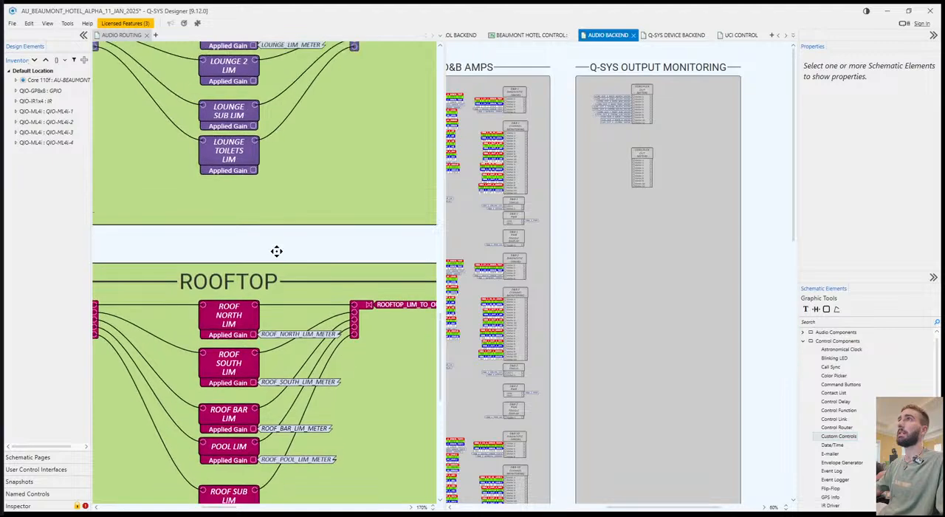
scroll(280, 144, up, 1)
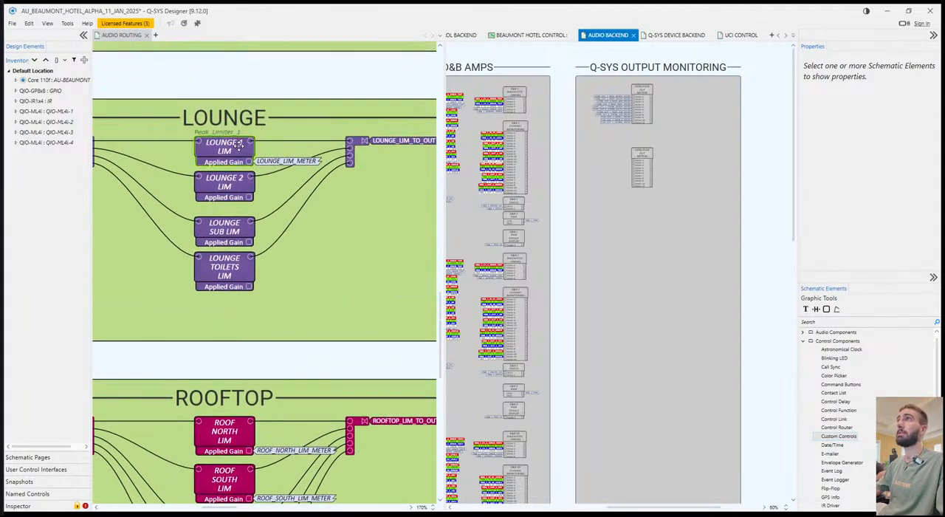
scroll(347, 221, up, 4)
scroll(343, 154, up, 1)
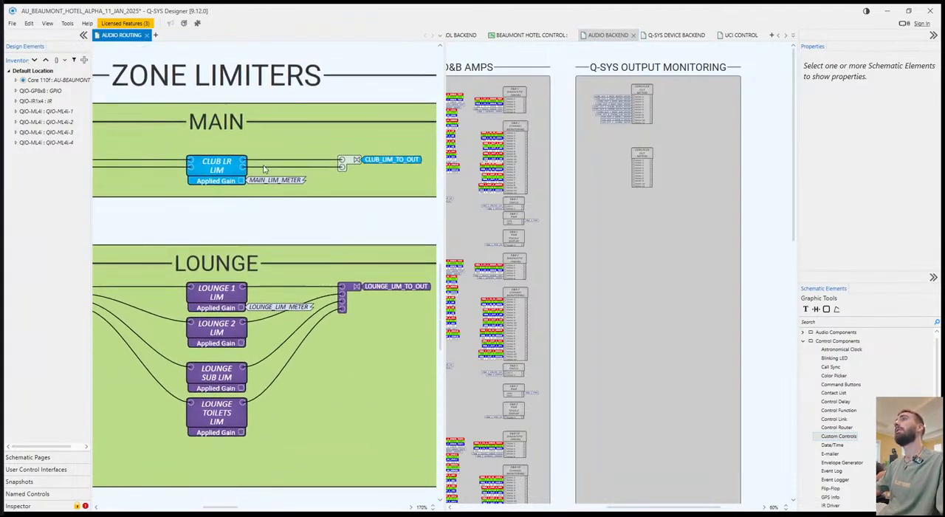
click(642, 166)
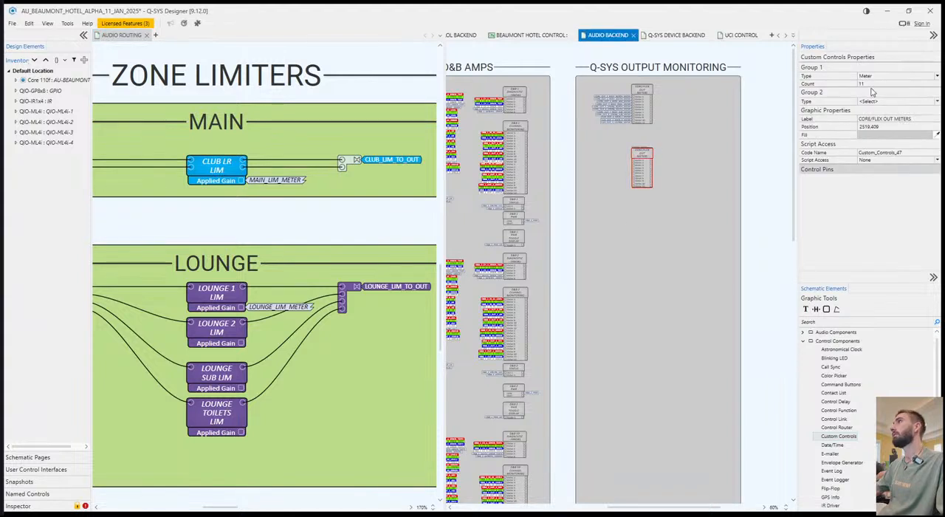
click(875, 84)
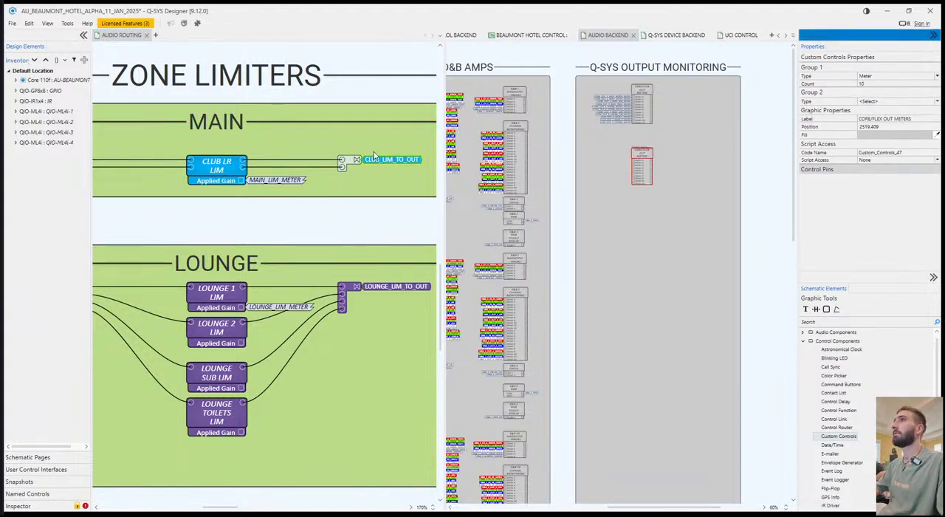
Select the Main, Lounge, Rooftop and Dining limiter meter signal names and attach copies of them to the input pins of the copied meter block.
click(287, 179)
scroll(282, 307, down, 4)
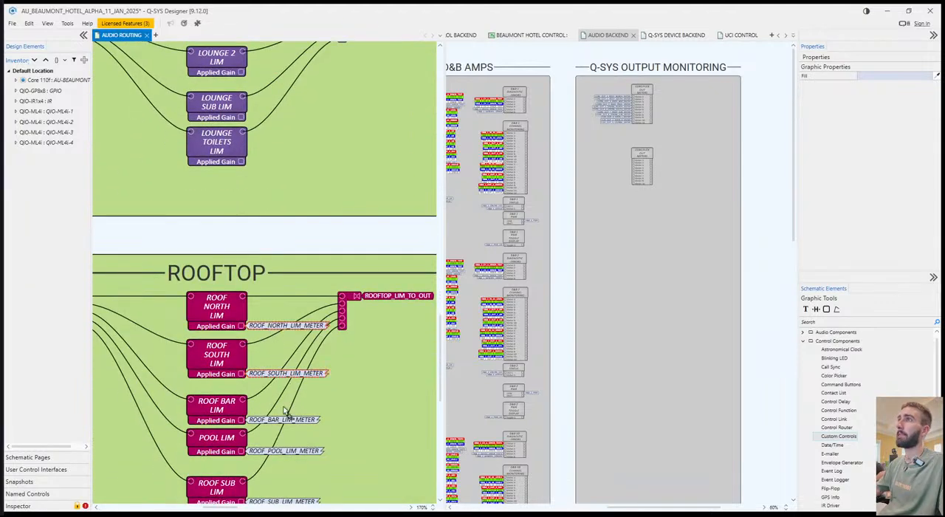
click(281, 434)
scroll(299, 458, down, 2)
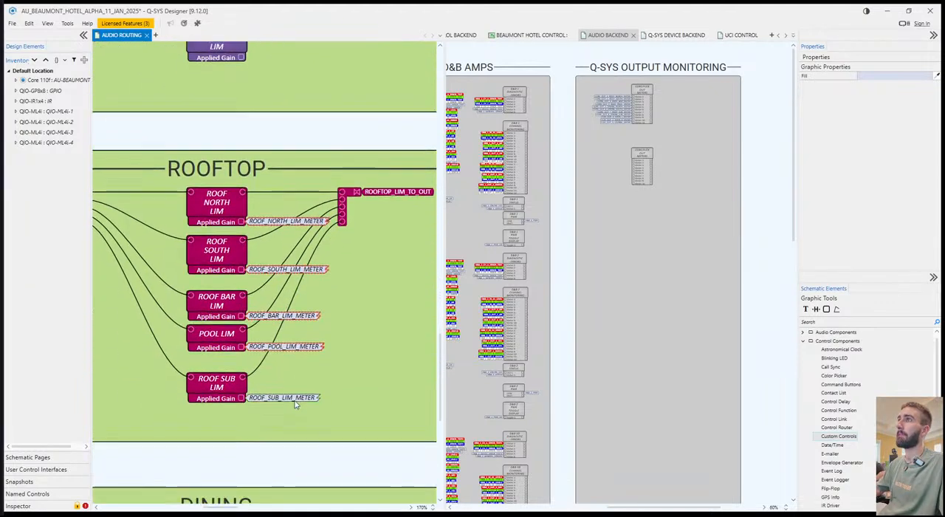
scroll(299, 403, down, 3)
scroll(299, 391, down, 2)
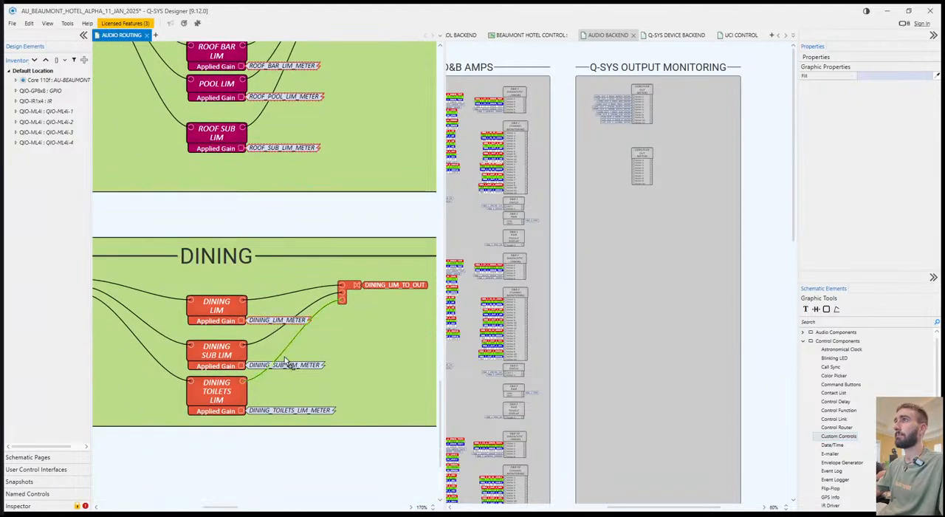
ctrl+click(310, 412)
click(624, 267)
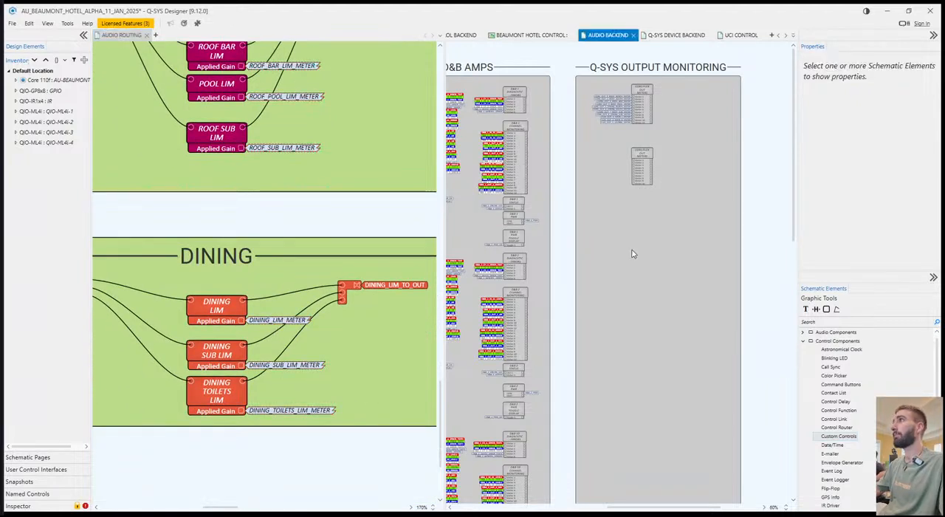
click(640, 166)
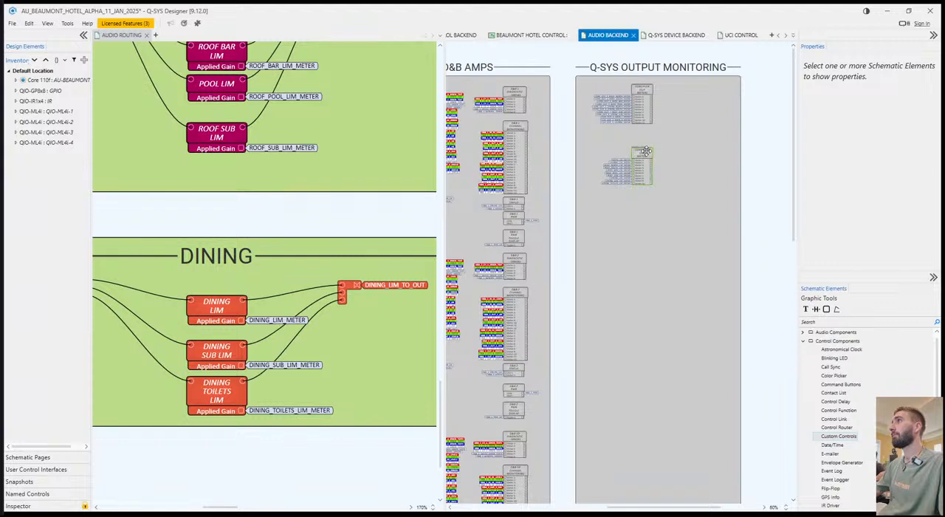
Relabel the copied meter block as the CORE/FLEX OUT limiter block.
click(642, 158)
click(901, 120)
click(898, 120)
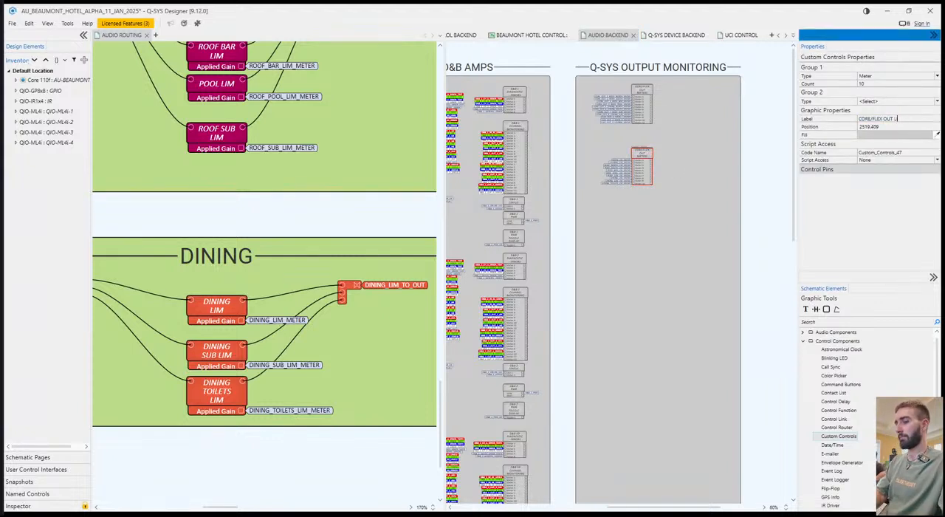
Move the limiter meter block with its signal names beside the CORE/FLEX OUT METERS block and save the design.
click(700, 251)
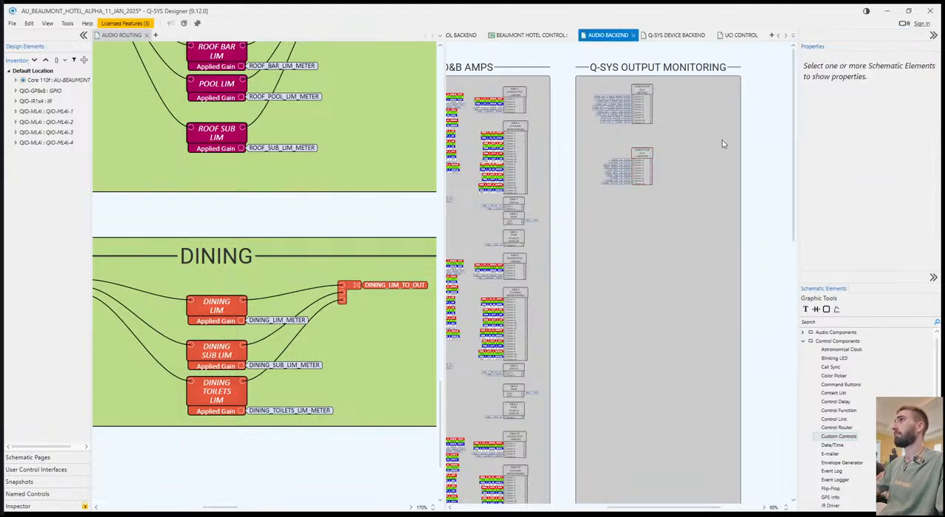
drag(642, 164, 716, 100)
click(737, 100)
key(ctrl+s)
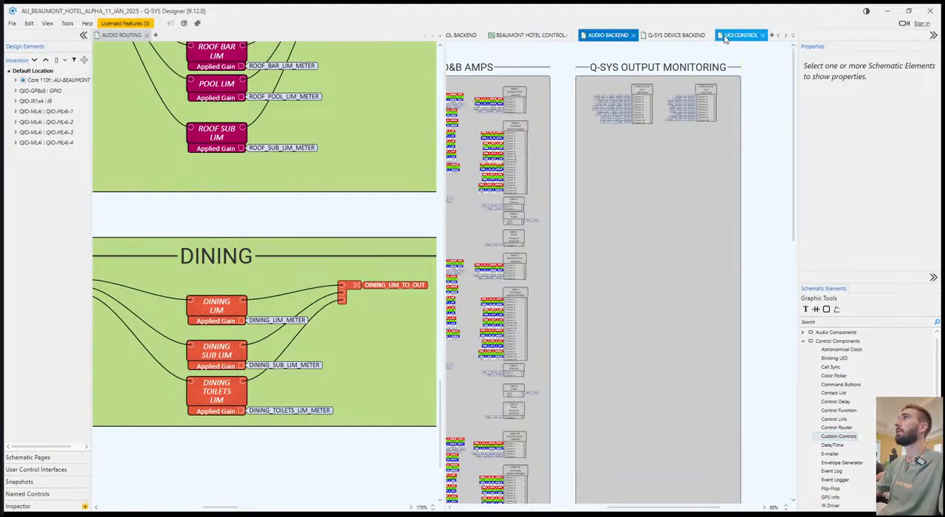
Move the UCI CONTROL page into the same pane as AUDIO ROUTING and show the free area beside Q-SYS DEVICE MONITORING.
drag(726, 36, 319, 56)
drag(255, 42, 262, 49)
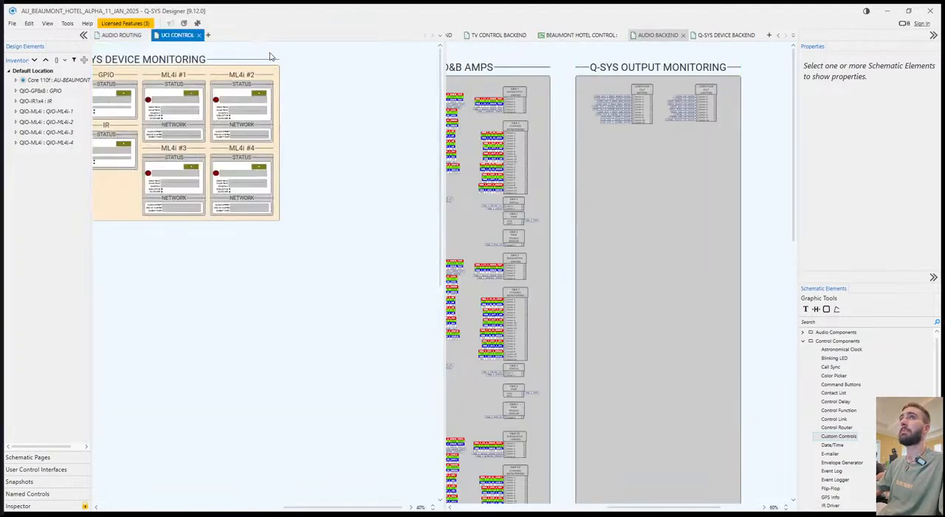
drag(322, 181, 118, 190)
drag(435, 133, 276, 136)
Duplicate the Q-SYS DEVICE MONITORING header and its background, placing the copy directly to the right of the original section.
click(275, 63)
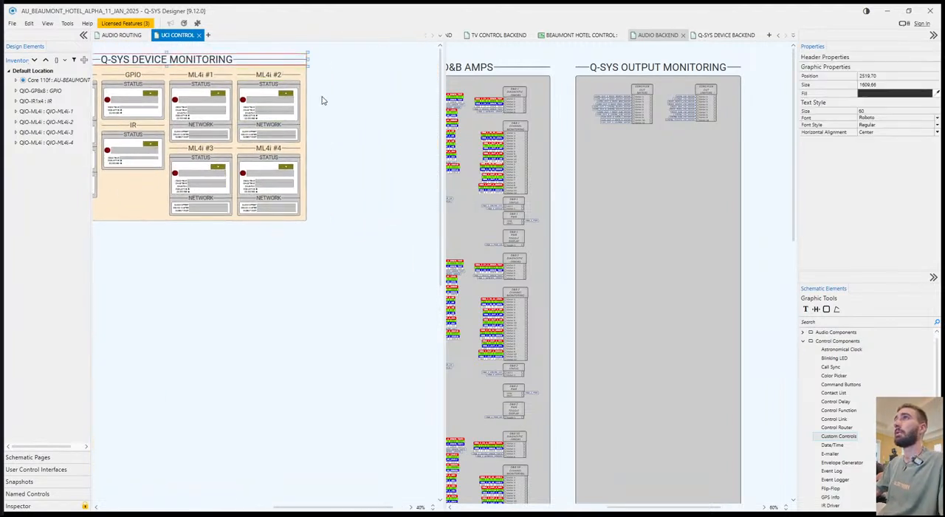
shift+click(306, 101)
key(ctrl+c)
key(ctrl+v)
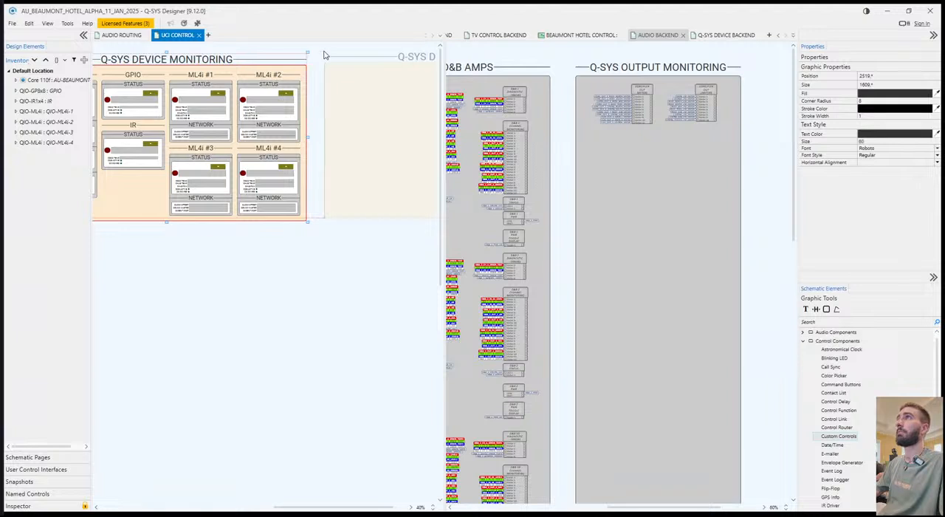
click(321, 56)
drag(302, 293, 198, 293)
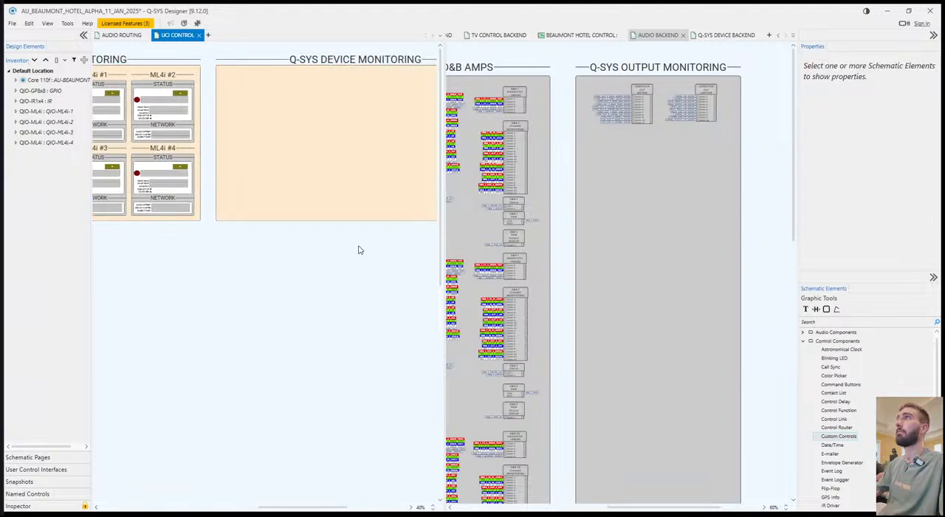
Rename the duplicated section header on the UCI CONTROL page as Q-SYS I/O MONITORING.
double_click(345, 60)
text(Q-S)
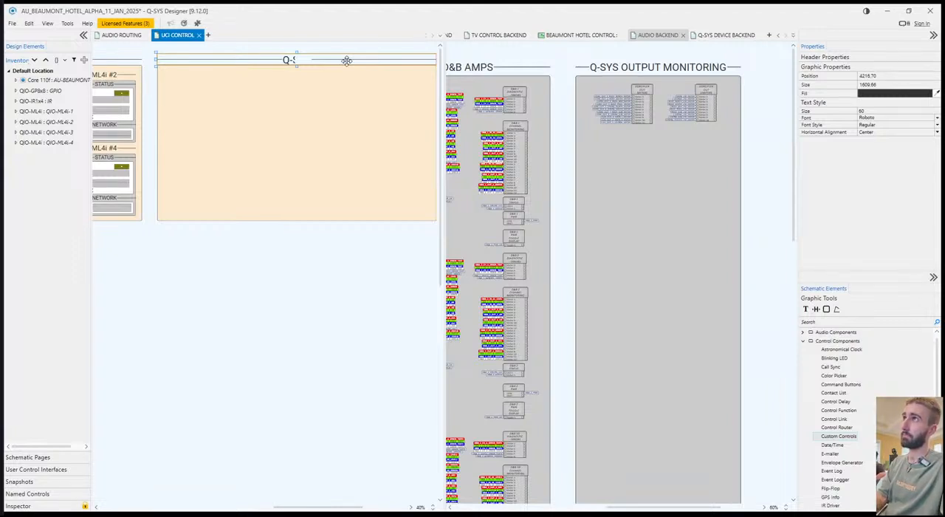
text(Y)
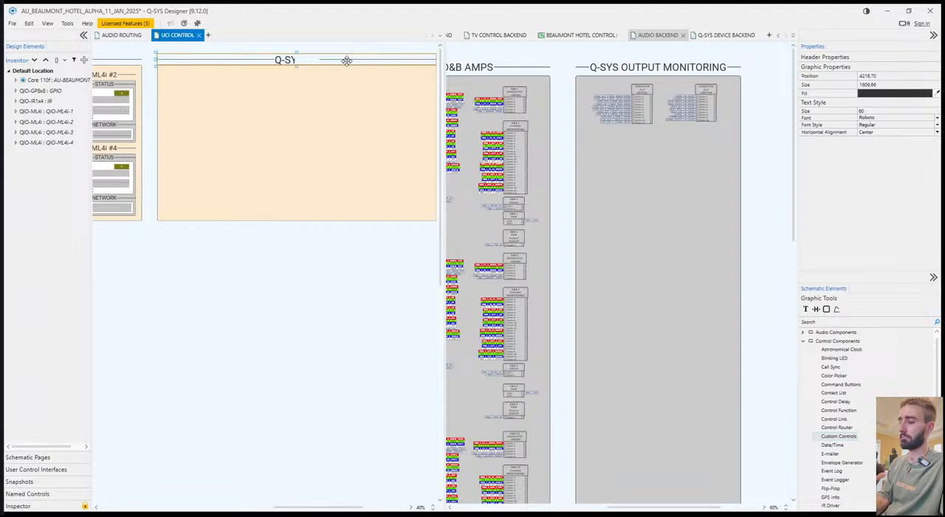
text(SS I/O MONITORING)
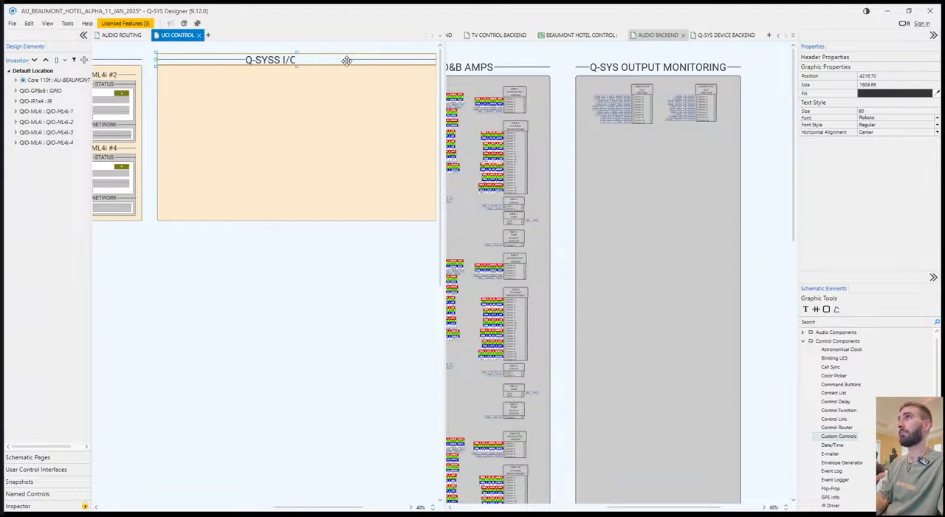
click(293, 321)
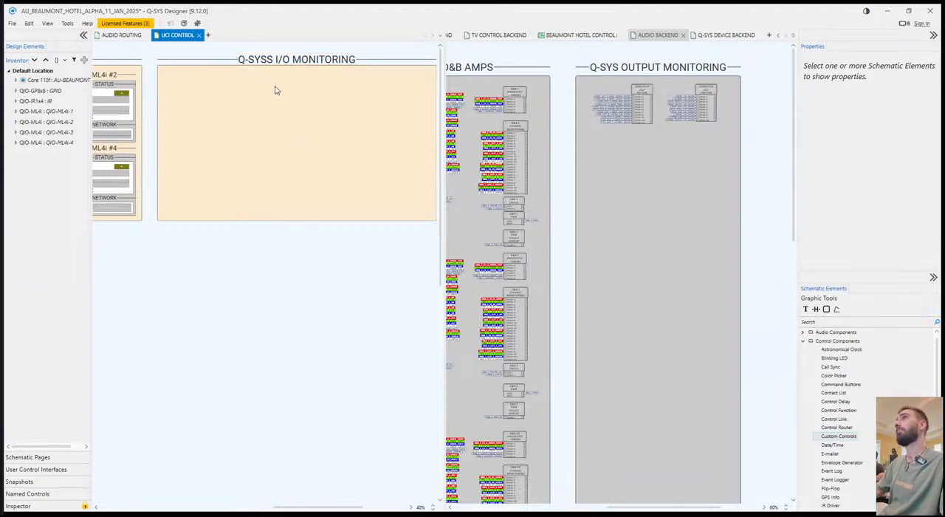
double_click(270, 61)
key(BackSpace)
click(296, 236)
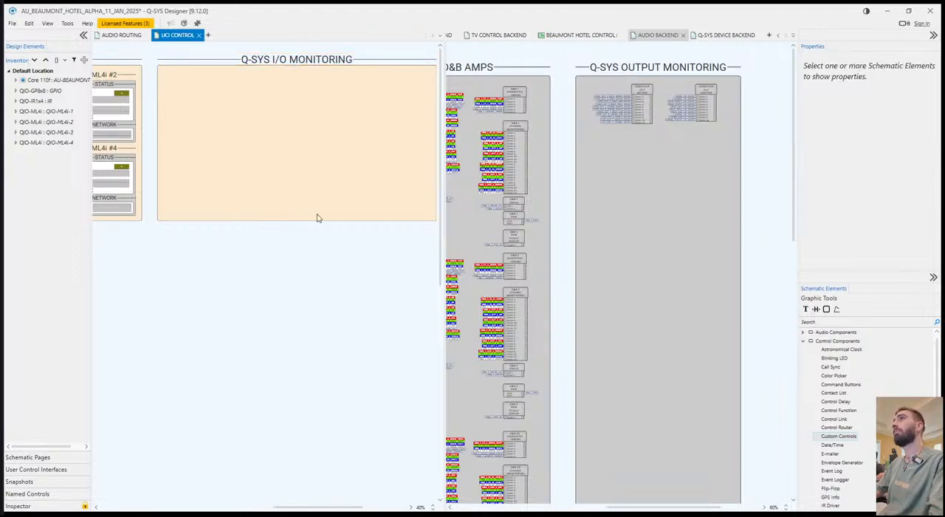
Enlarge the UCI CONTROL working area and collapse the Design Elements, Properties and Schematic Elements panes.
drag(444, 181, 504, 181)
click(82, 35)
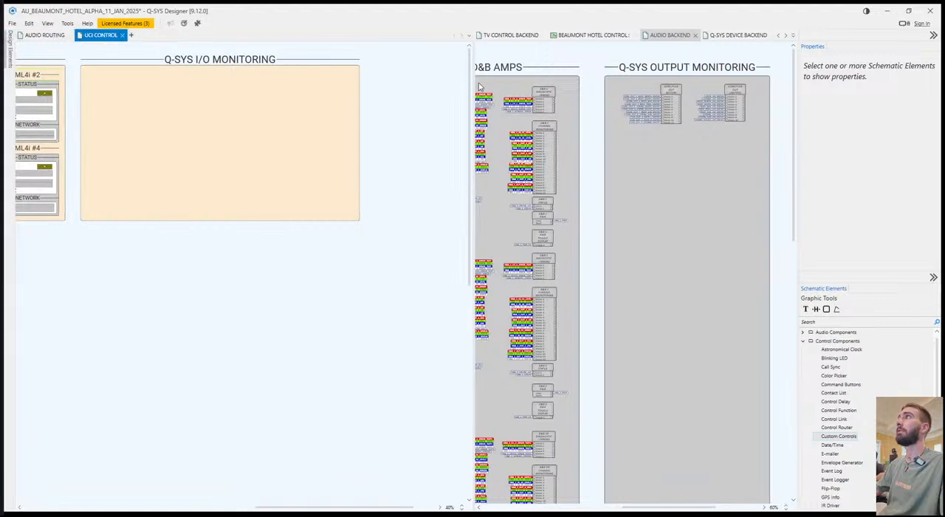
click(933, 36)
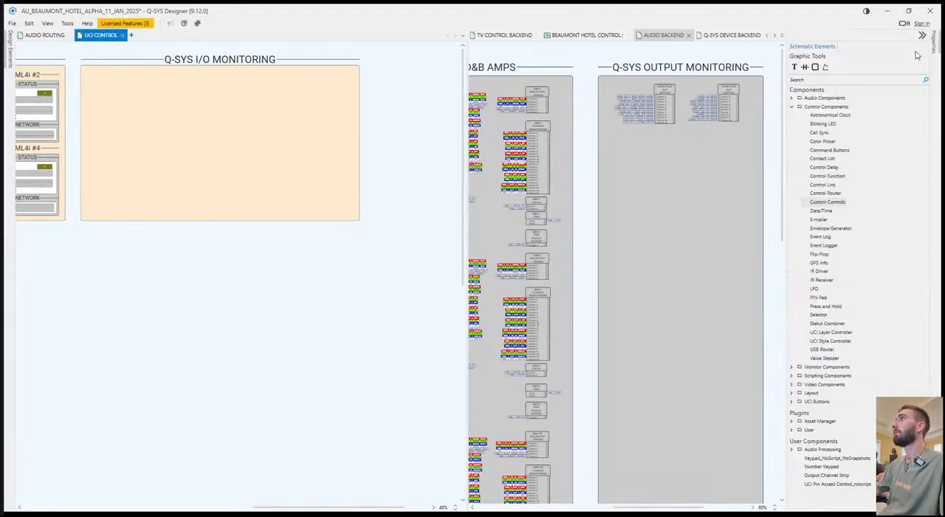
click(933, 36)
Place the meters from the CORE/FLEX OUT METERS and limiter blocks in two rows beside the Q-SYS I/O MONITORING section.
double_click(735, 97)
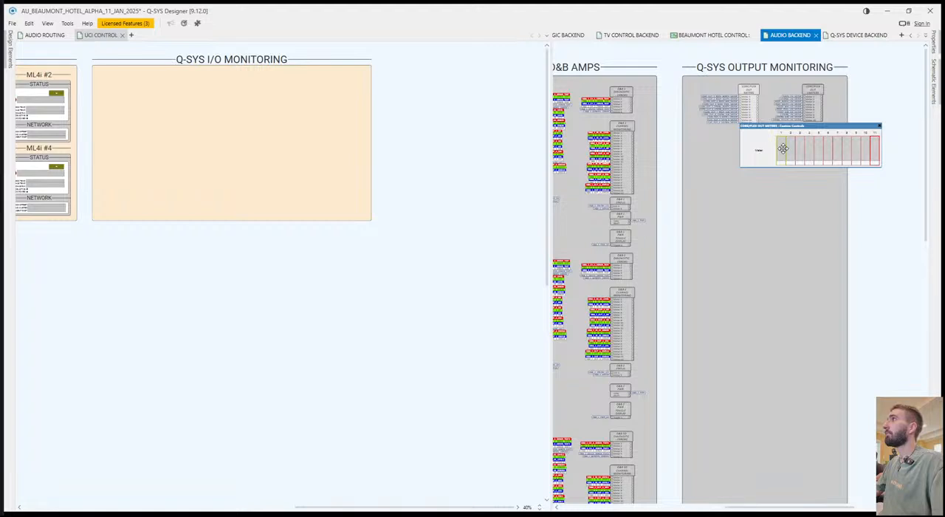
drag(782, 153, 373, 86)
click(813, 89)
double_click(813, 90)
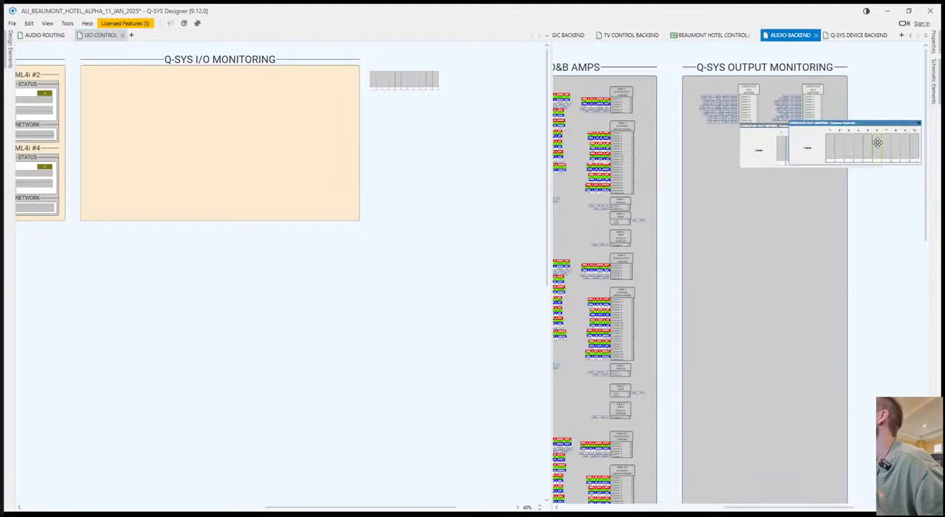
drag(920, 161, 379, 119)
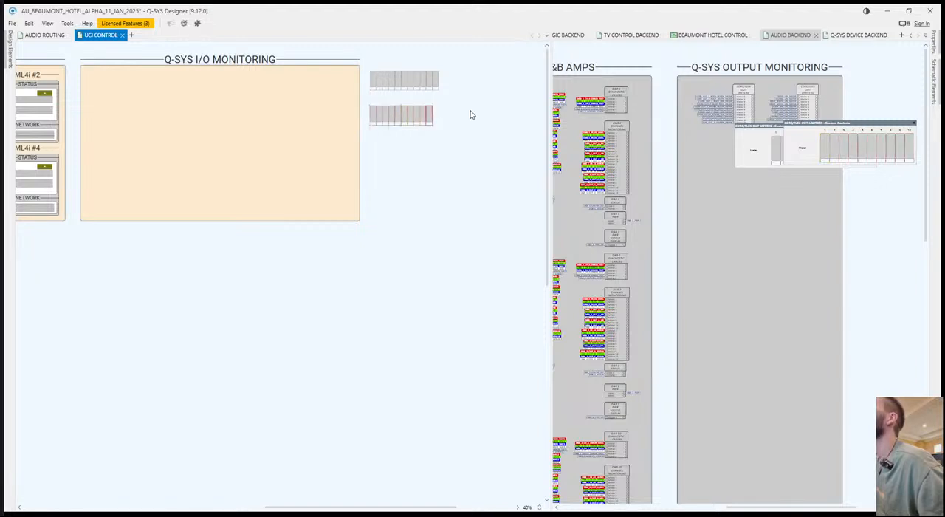
click(473, 114)
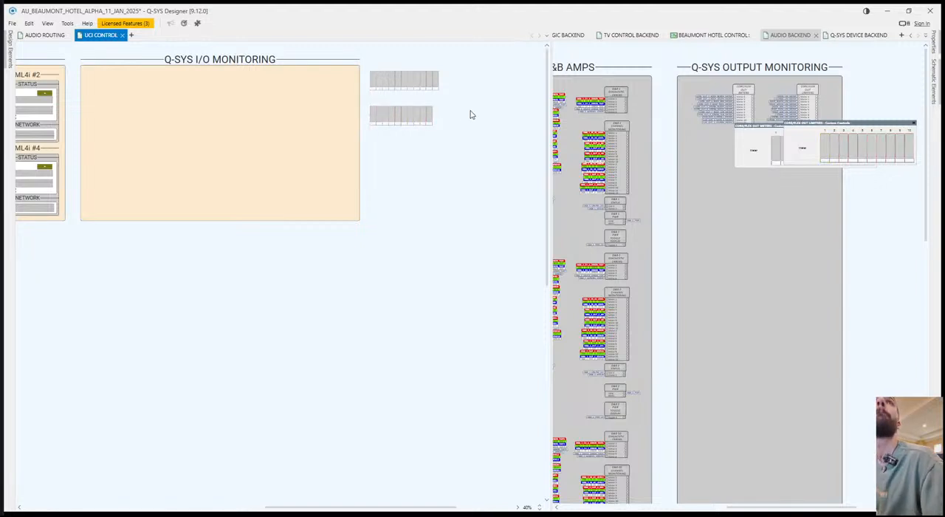
Copy the ML4i #2 header, its STATUS header and grey background into the Q-SYS I/O MONITORING section.
scroll(402, 219, left, 3)
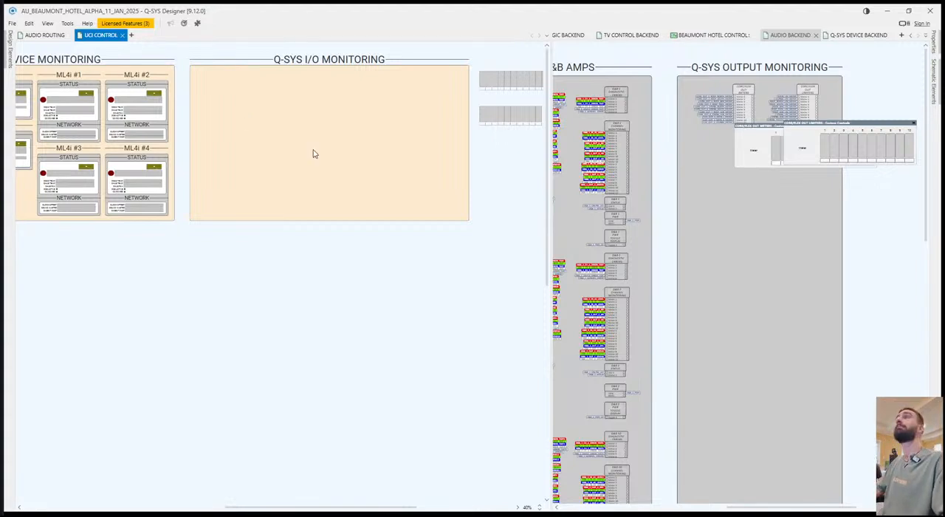
scroll(310, 155, left, 1)
scroll(240, 97, up, 3)
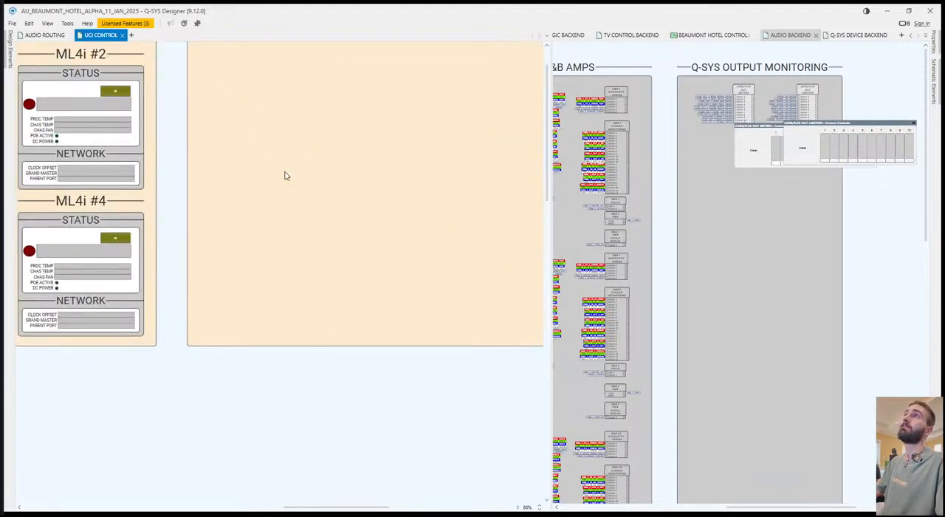
click(222, 108)
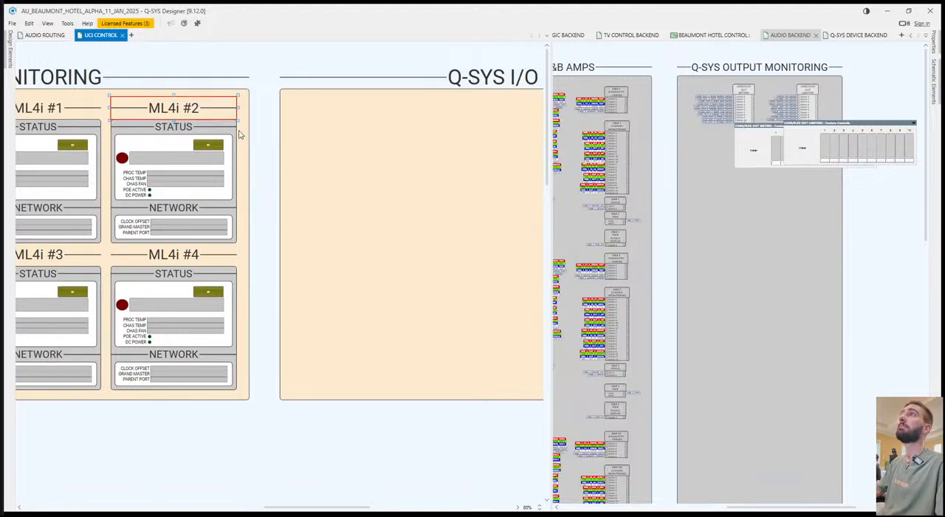
shift+click(234, 131)
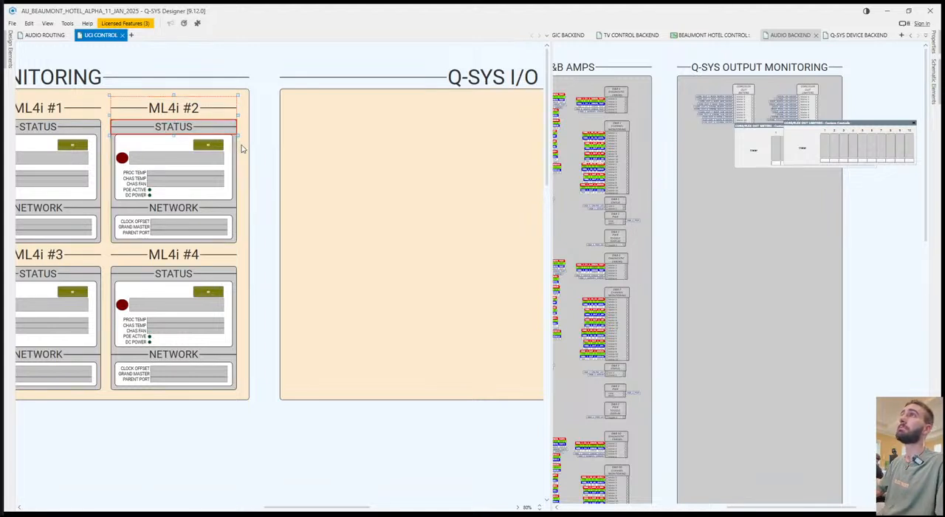
shift+click(235, 153)
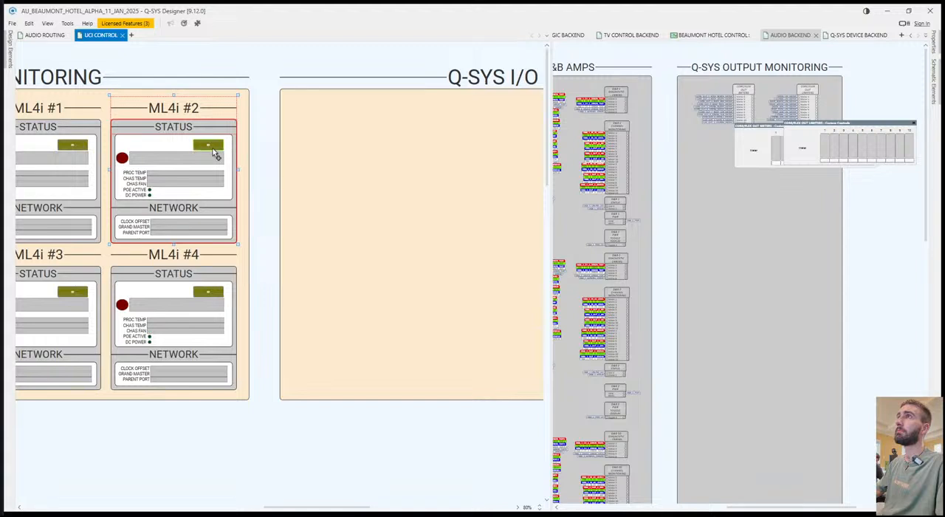
key(ctrl+v)
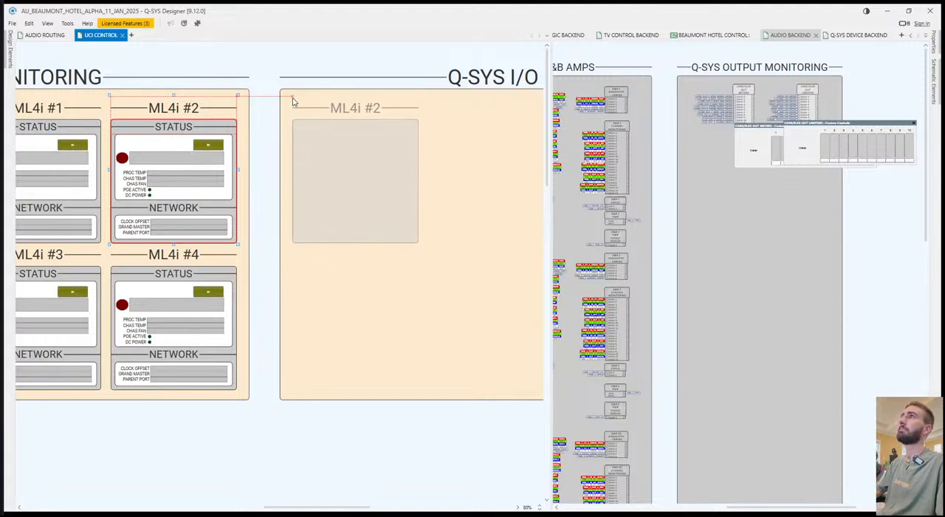
click(293, 101)
Rename the copied ML4i #2 header in the Q-SYS I/O MONITORING section as INPUTS.
double_click(372, 109)
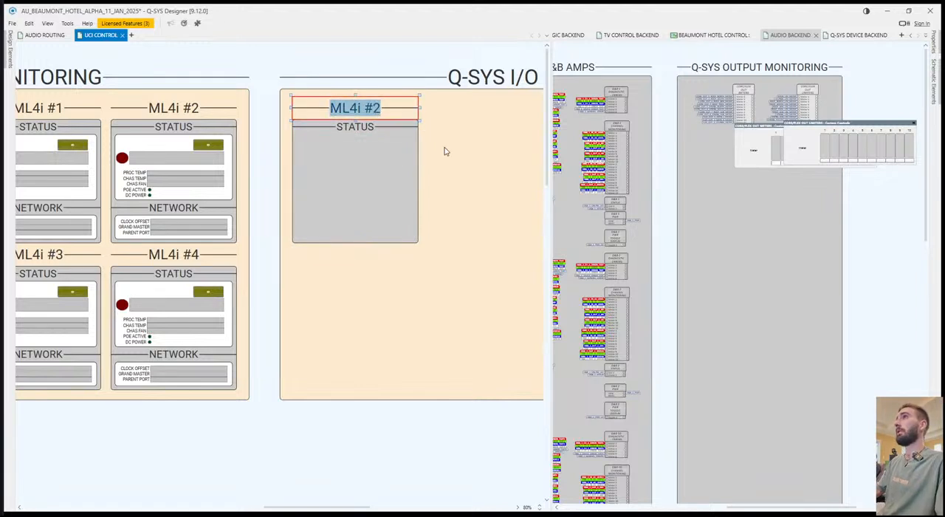
text(O)
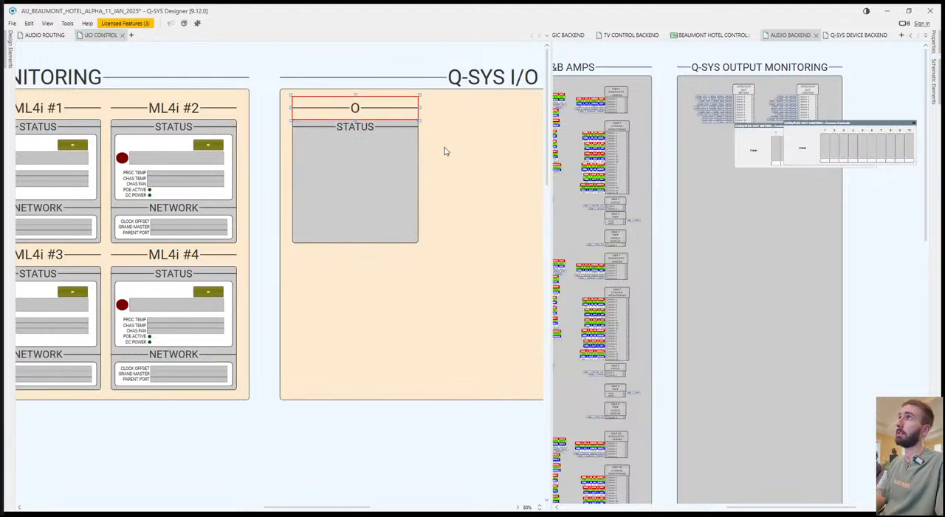
click(445, 151)
double_click(366, 110)
text(INPUT MONI)
key(BackSpace)
key(BackSpace)
key(BackSpace)
key(BackSpace)
key(BackSpace)
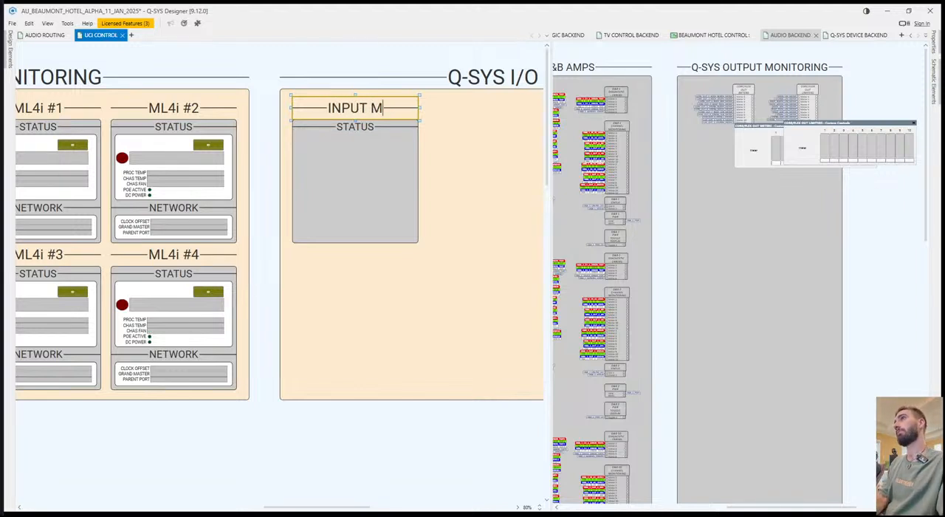
text(MONITORING)
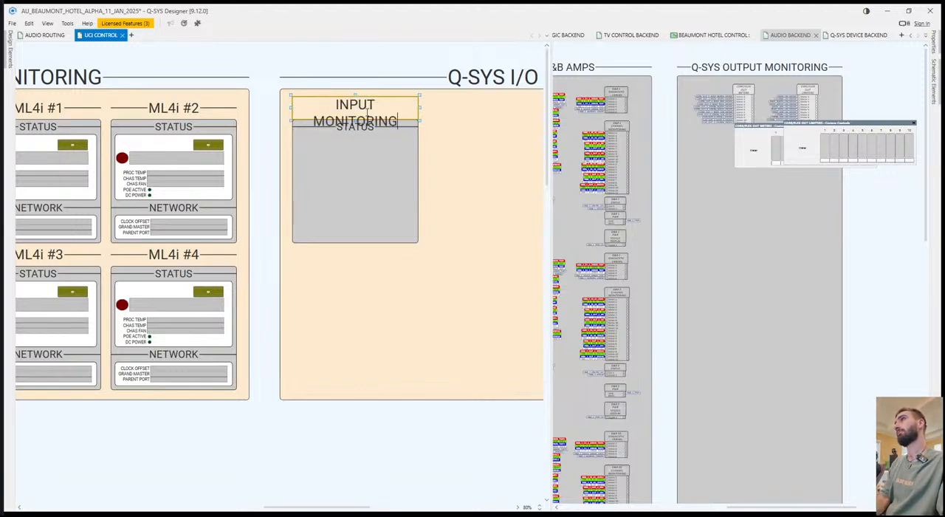
key(ctrl+a)
key(BackSpace)
text(INPUTS)
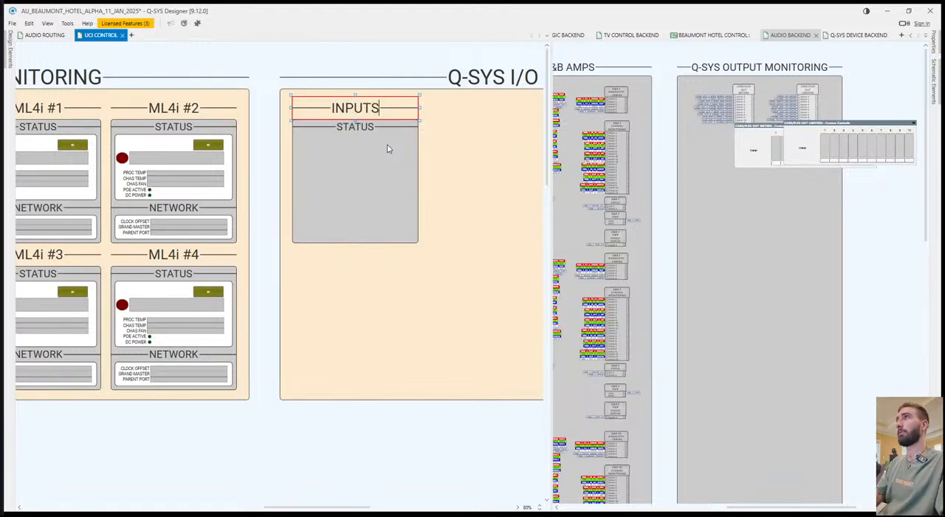
click(378, 333)
Duplicate the INPUTS header with its STATUS header and grey background farther right in the same section.
scroll(450, 312, right, 2)
scroll(355, 262, right, 8)
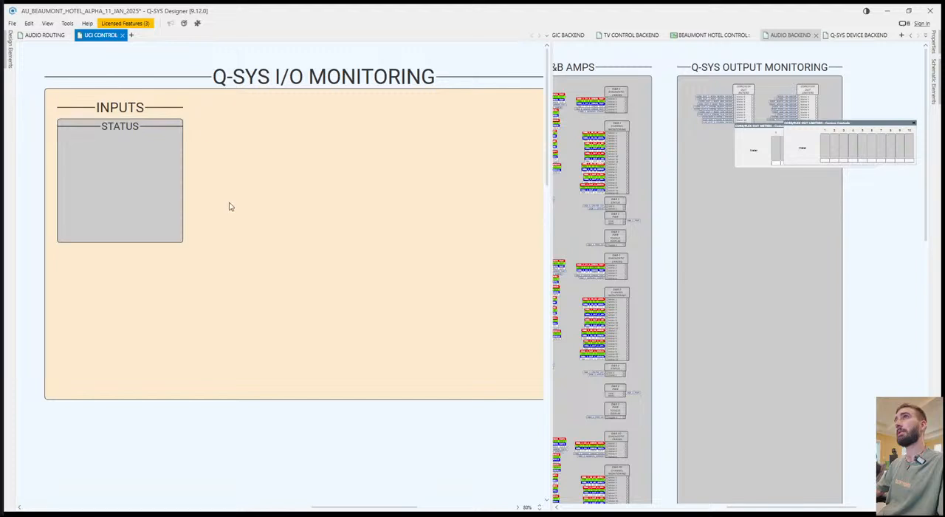
click(121, 107)
key(ctrl+c)
key(ctrl+v)
click(340, 98)
click(282, 137)
Rename the header of the duplicated INPUTS block as OUTPUTS.
click(398, 106)
double_click(398, 105)
text(OUTPUTS)
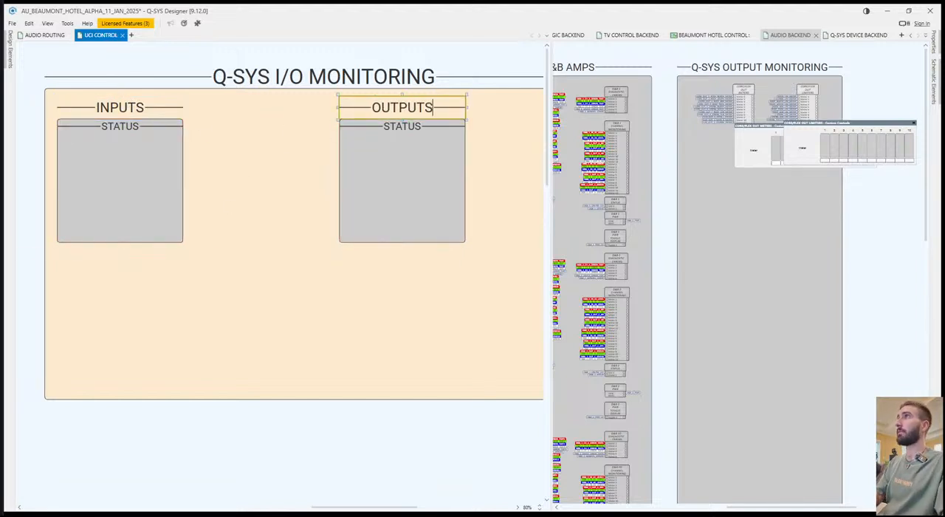
click(305, 206)
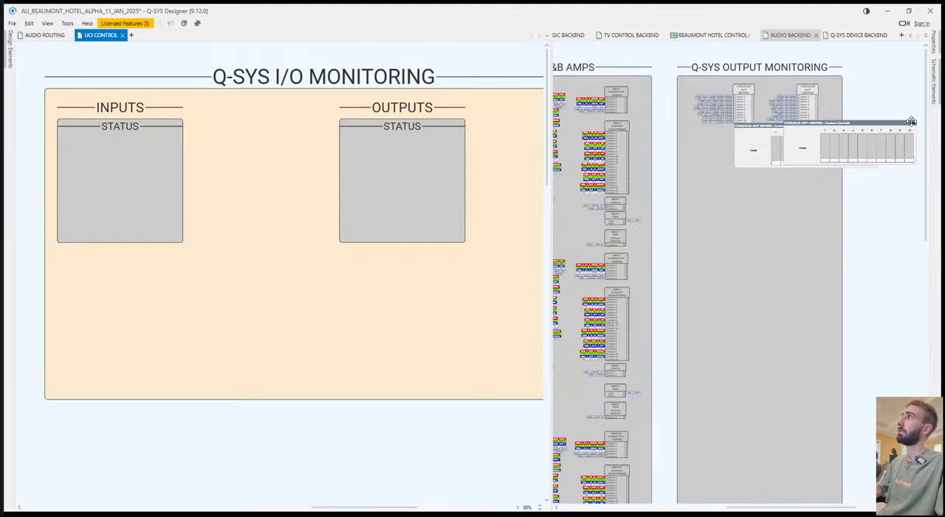
Close the meter control windows and the AUDIO ROUTING page, and move UCI CONTROL into the pane with the backend pages.
drag(911, 121, 912, 128)
click(875, 126)
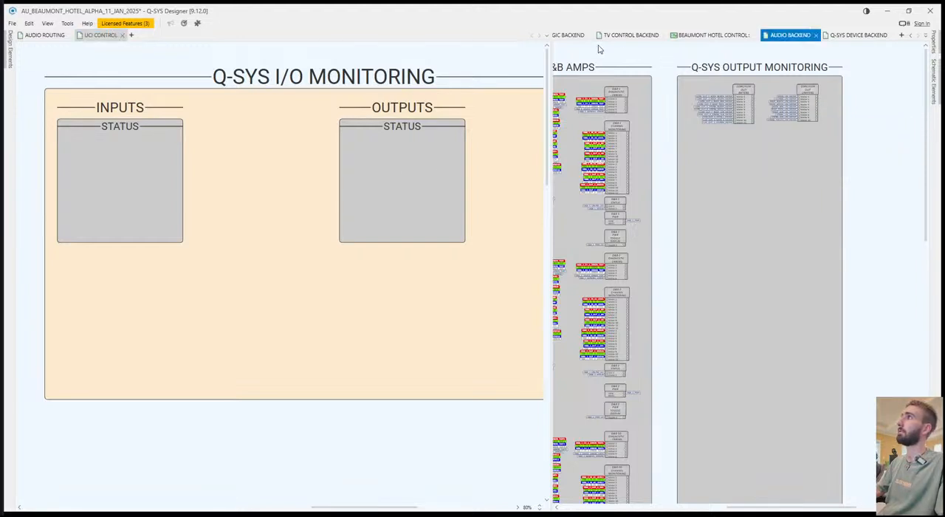
click(71, 36)
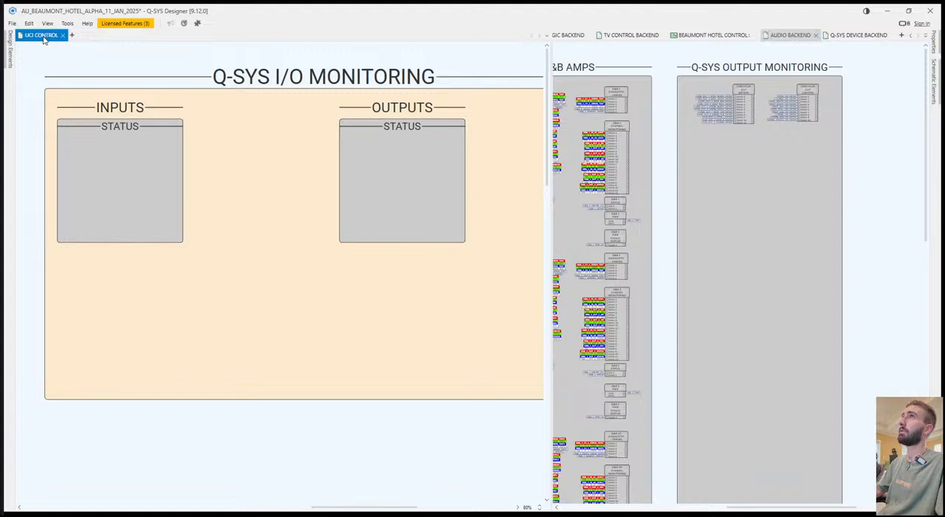
click(63, 35)
drag(565, 47, 505, 39)
drag(388, 213, 455, 198)
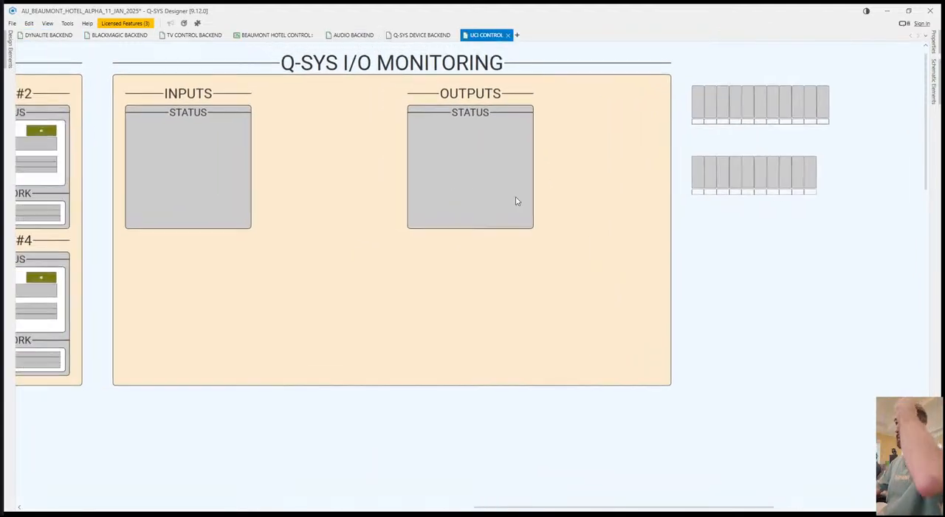
Widen the grey background under OUTPUTS to nearly the edge of the Q-SYS I/O MONITORING section.
drag(654, 214, 689, 229)
click(553, 169)
drag(566, 179, 680, 196)
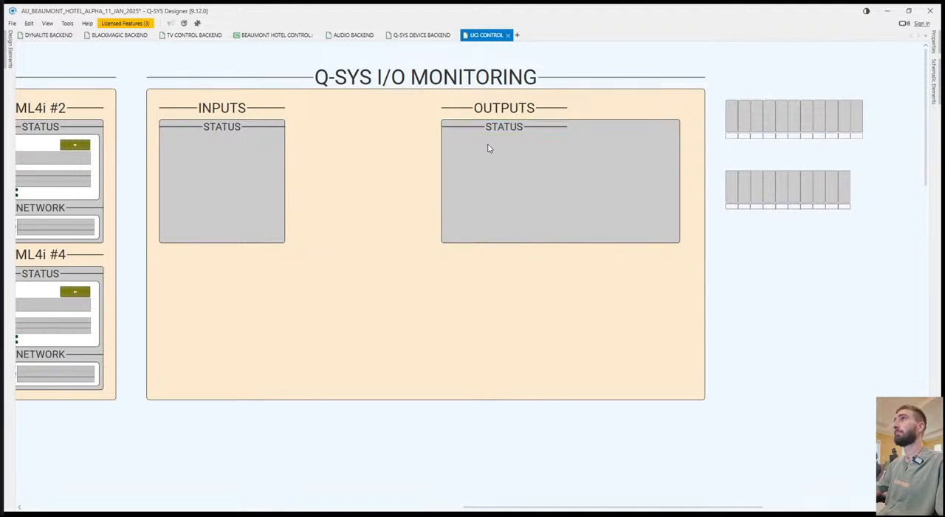
Rename the STATUS header in the OUTPUTS block as CORE OUTS.
double_click(509, 131)
text(OUTP)
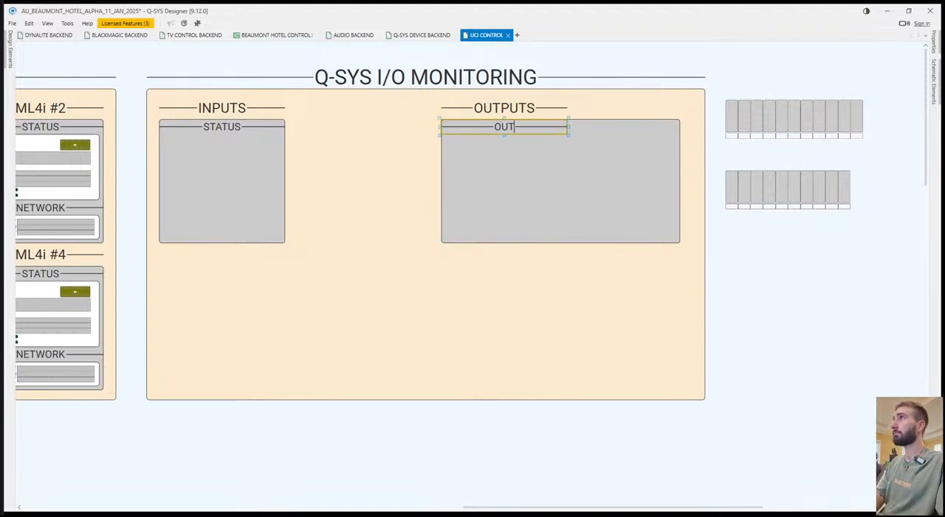
key(BackSpace)
key(BackSpace)
key(BackSpace)
key(BackSpace)
text(CORE OUTS)
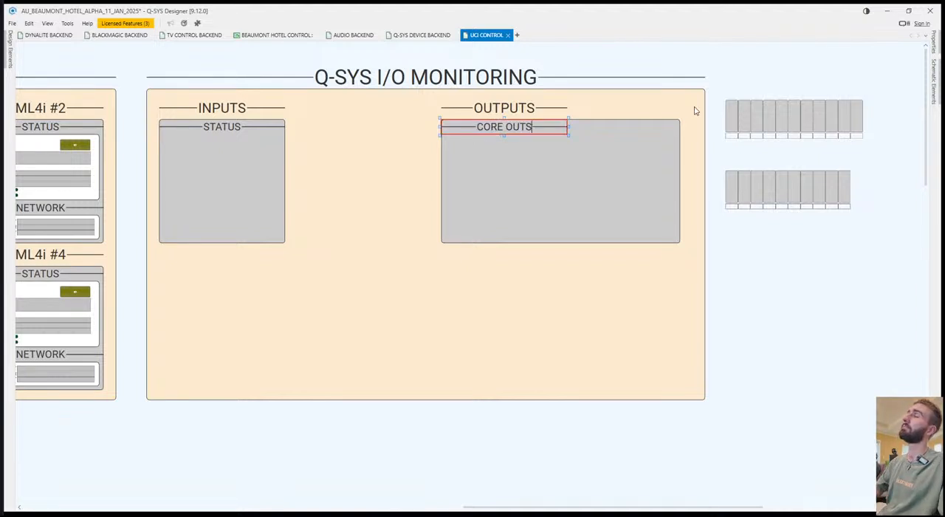
click(775, 271)
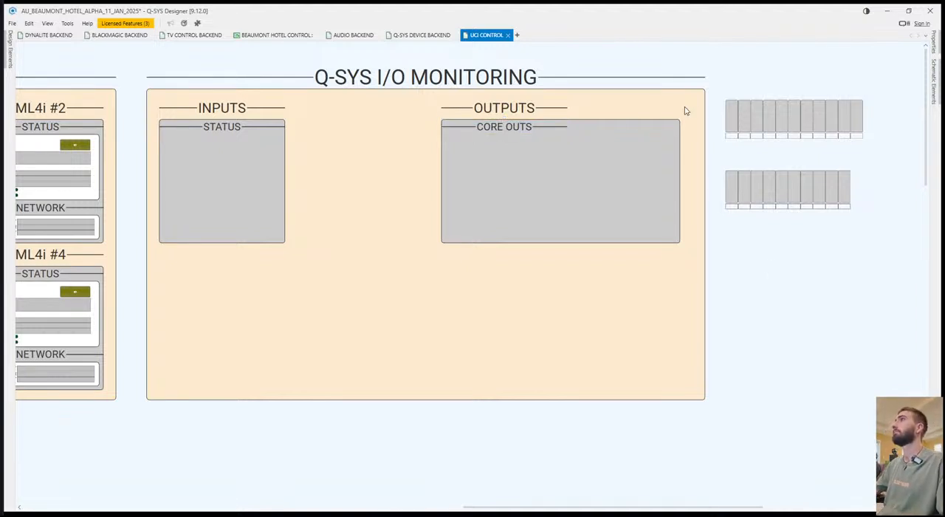
Copy the OUT A level and GR meters with their labels from D&B 5D AMP METERING into the CORE OUTS box.
drag(328, 235, 379, 236)
scroll(379, 236, left, 11)
click(114, 394)
drag(118, 394, 354, 439)
click(120, 414)
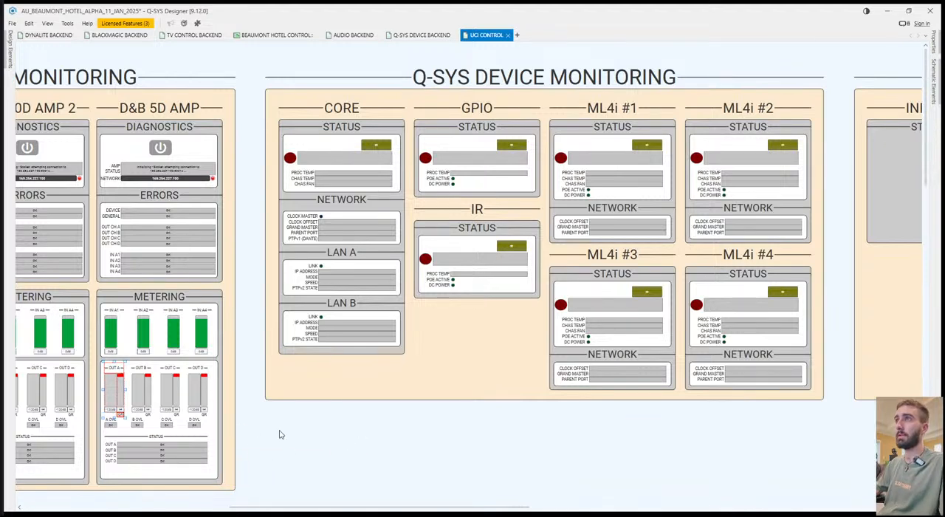
drag(298, 450, 688, 394)
key(ctrl+v)
click(772, 155)
Move the copied OUT A meter group to the upper-left corner of the box, just below the CORE OUTS header.
scroll(665, 262, right, 5)
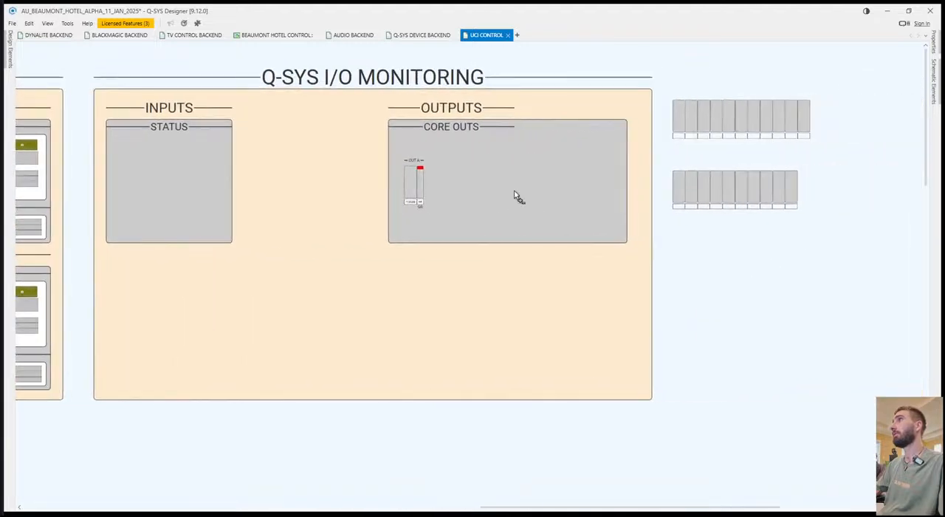
scroll(480, 236, up, 3)
scroll(420, 195, up, 1)
click(349, 217)
drag(358, 183, 344, 153)
click(376, 180)
Change the header text above the copied meter group to OUT 1.
double_click(359, 157)
text(1)
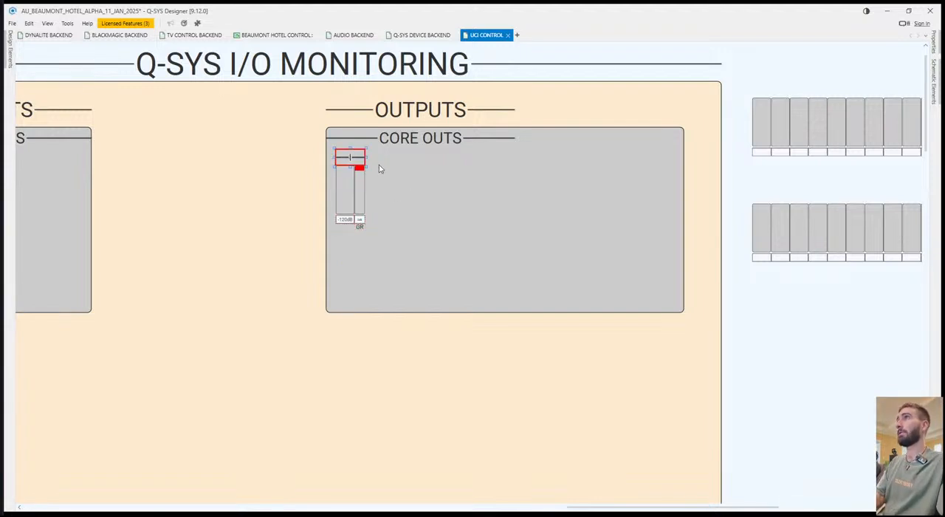
click(383, 191)
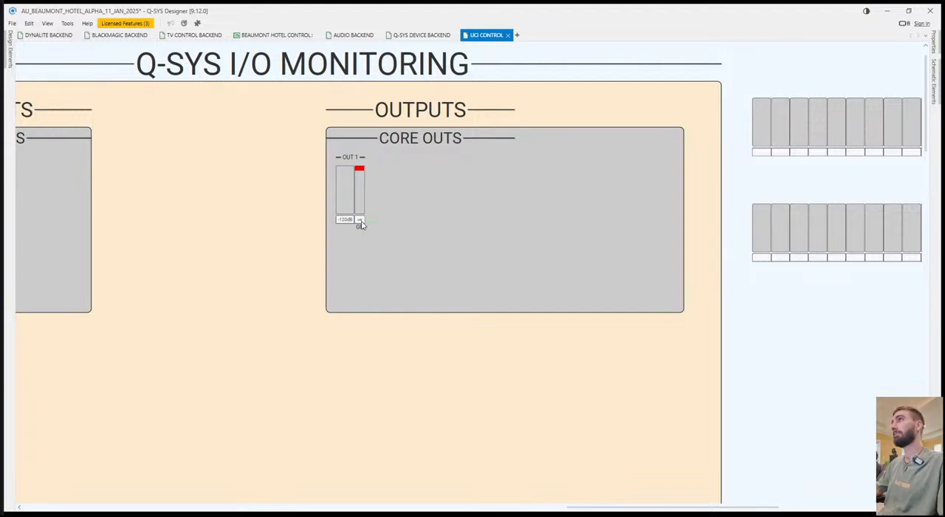
Move the OUT 1 meters and their GR label down in the CORE OUTS box and make the OUT 1 header taller.
drag(339, 196, 338, 193)
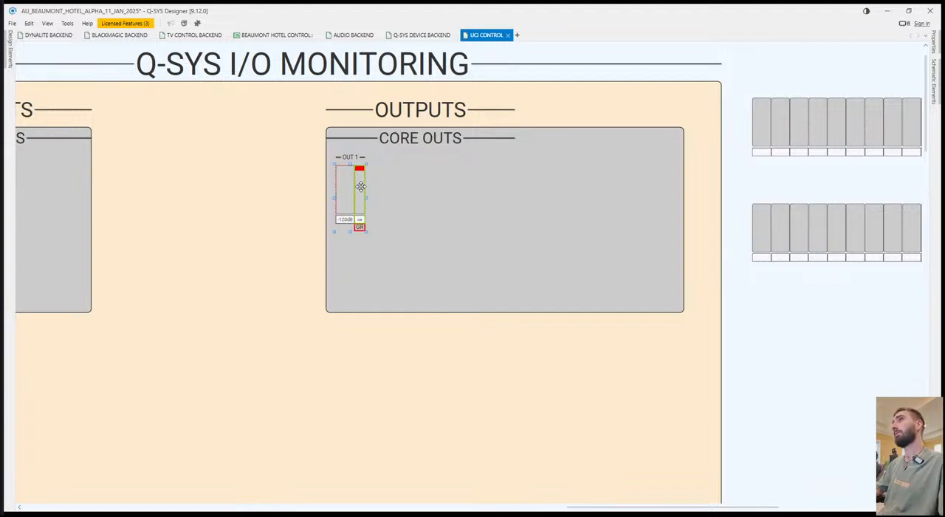
click(350, 156)
drag(441, 250, 365, 214)
click(357, 170)
click(355, 172)
drag(349, 167, 350, 171)
click(439, 191)
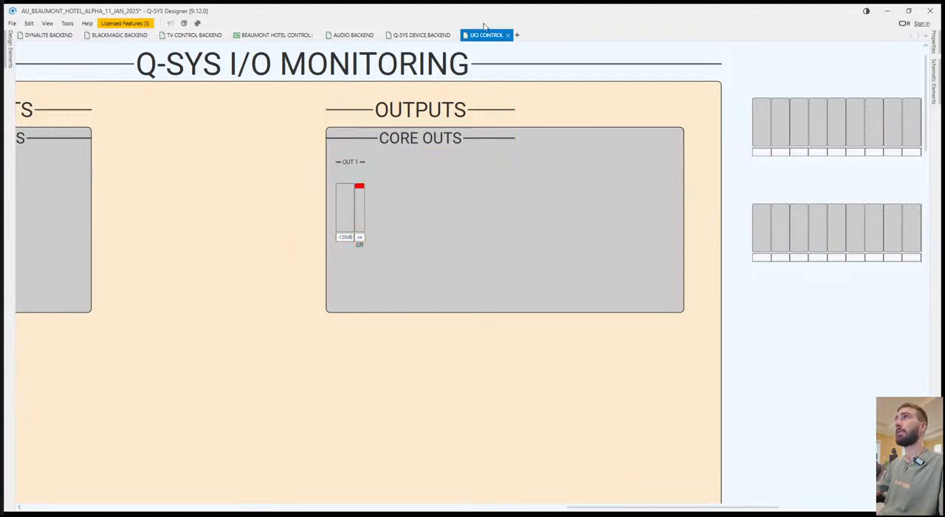
Split the workspace so the UCI CONTROL page sits side by side with the backend pages.
click(507, 34)
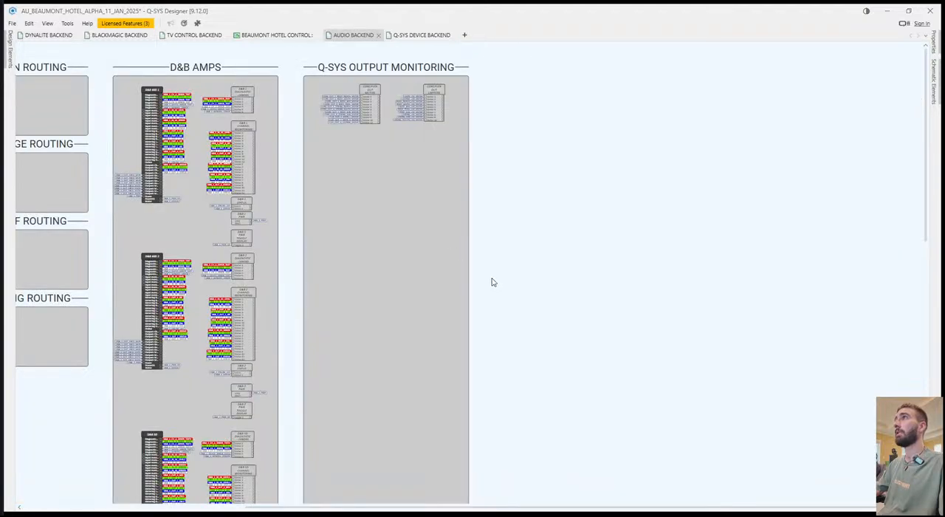
drag(487, 258, 492, 268)
drag(309, 228, 226, 105)
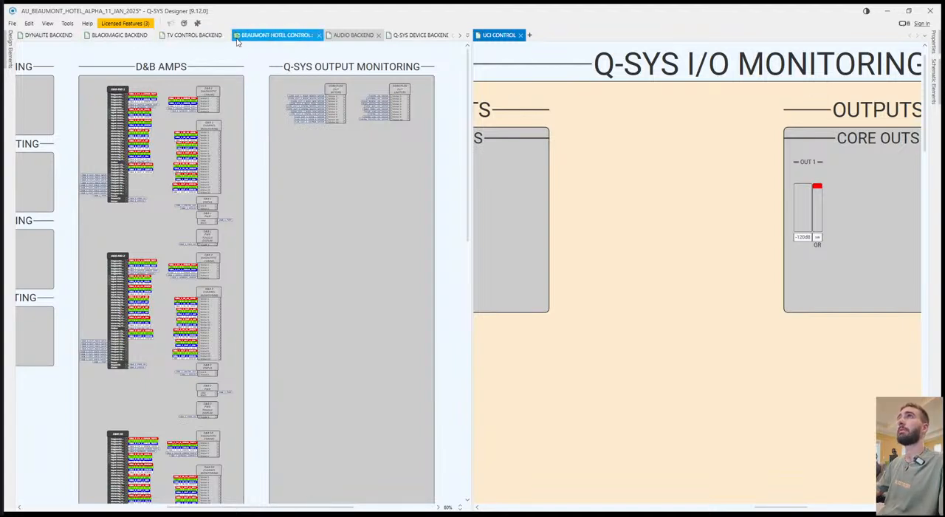
Open the AUDIO ROUTING page beside UCI CONTROL and show its Line Out and Flex Out blocks in the OUTPUTS section.
click(9, 49)
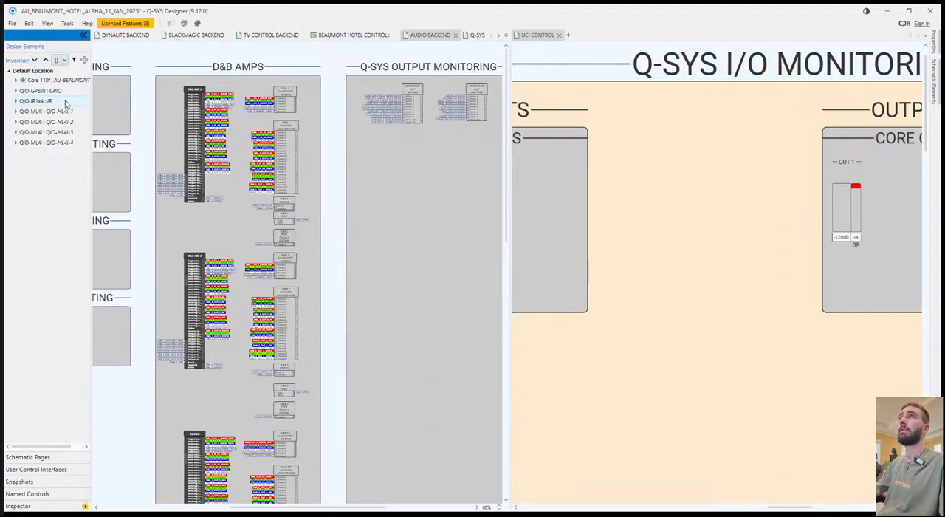
click(43, 456)
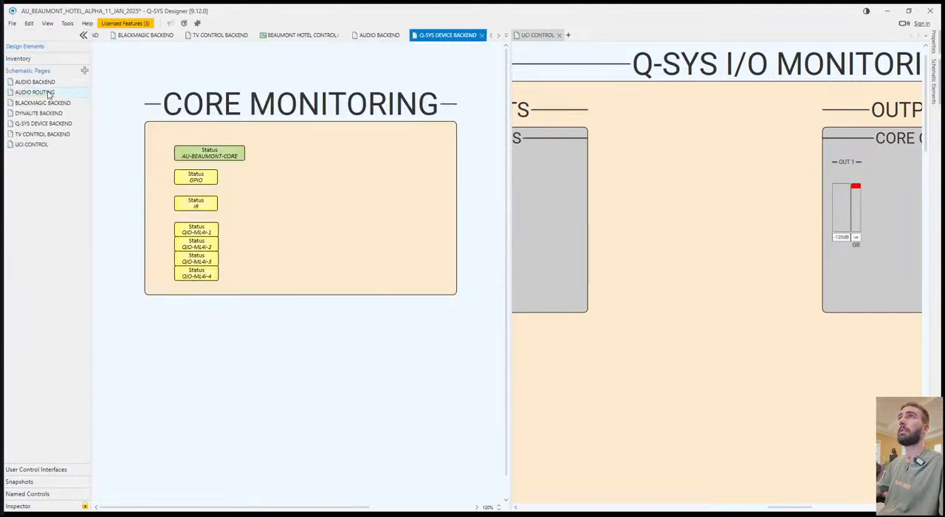
double_click(35, 91)
scroll(203, 244, down, 8)
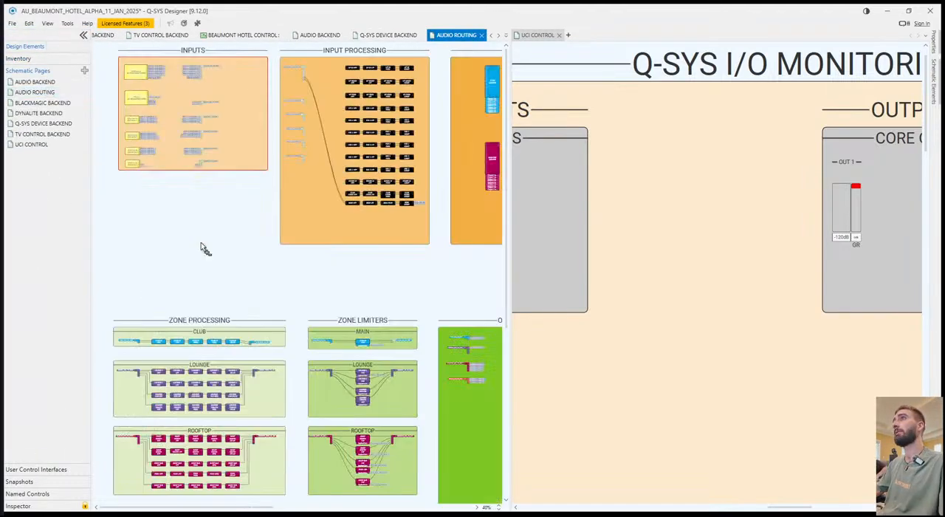
scroll(389, 318, up, 9)
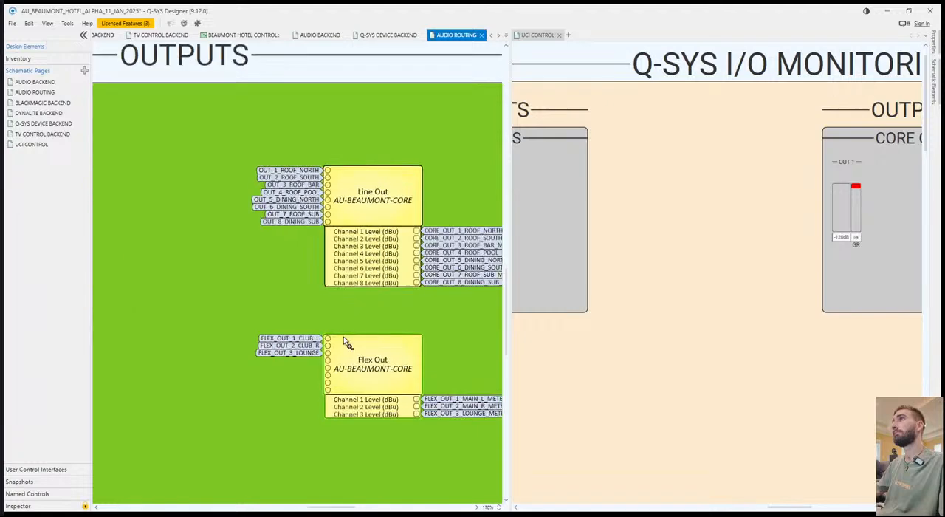
scroll(301, 315, up, 1)
click(84, 34)
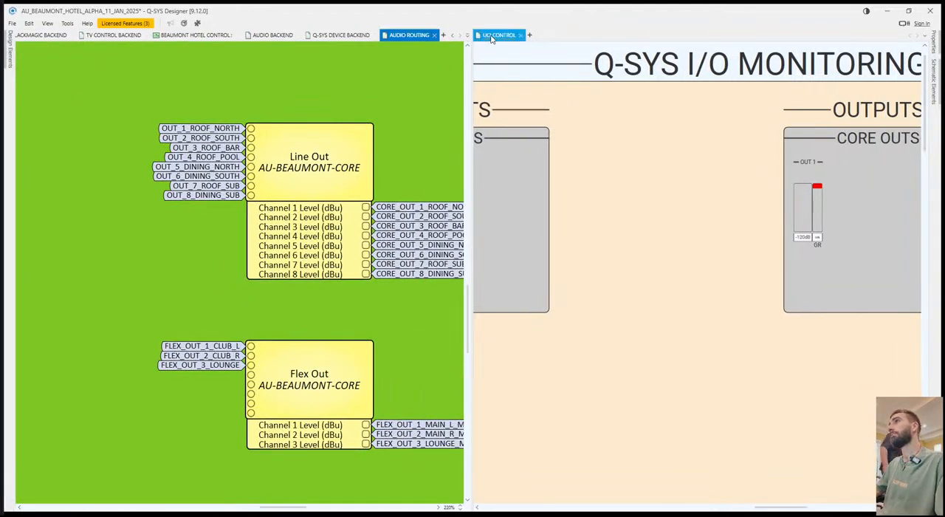
Extend the OUT 1 header text to OUT 1 ROOF NORTH and widen the header so it fits on one line.
click(807, 160)
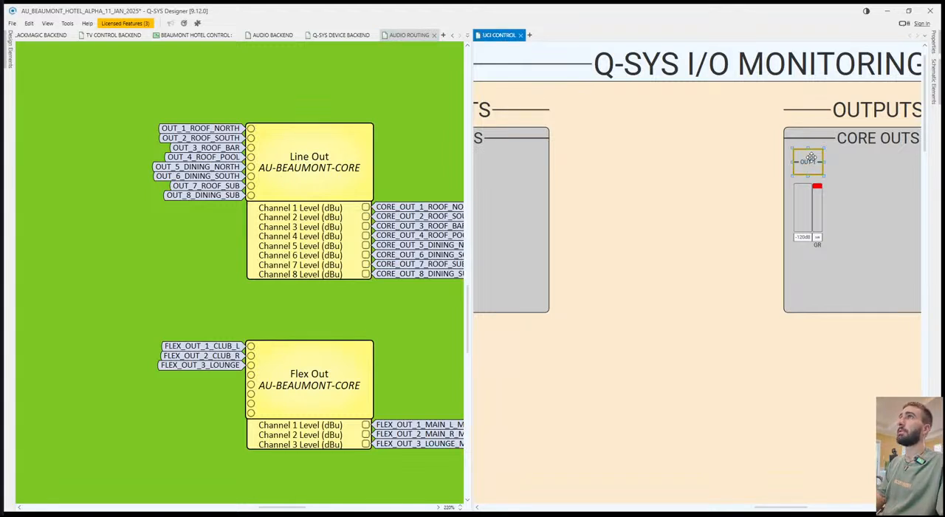
text(R)
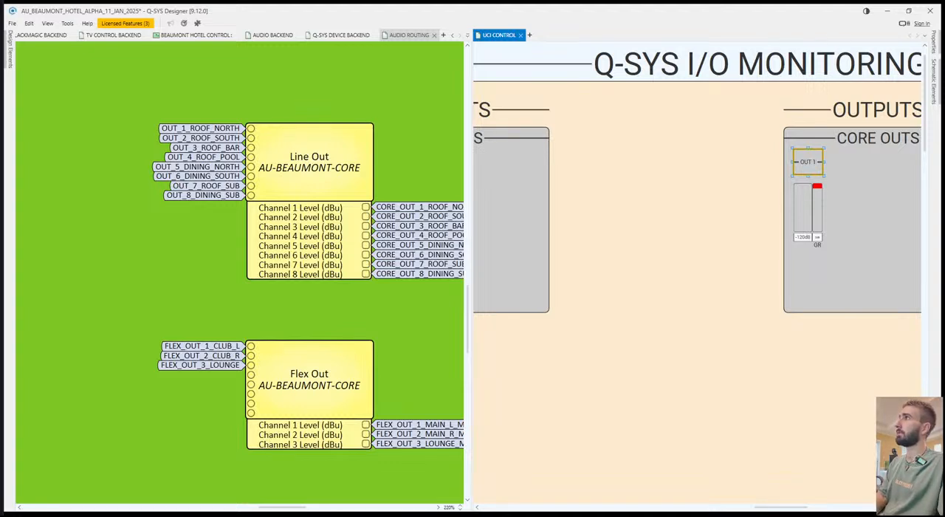
text(OOF)
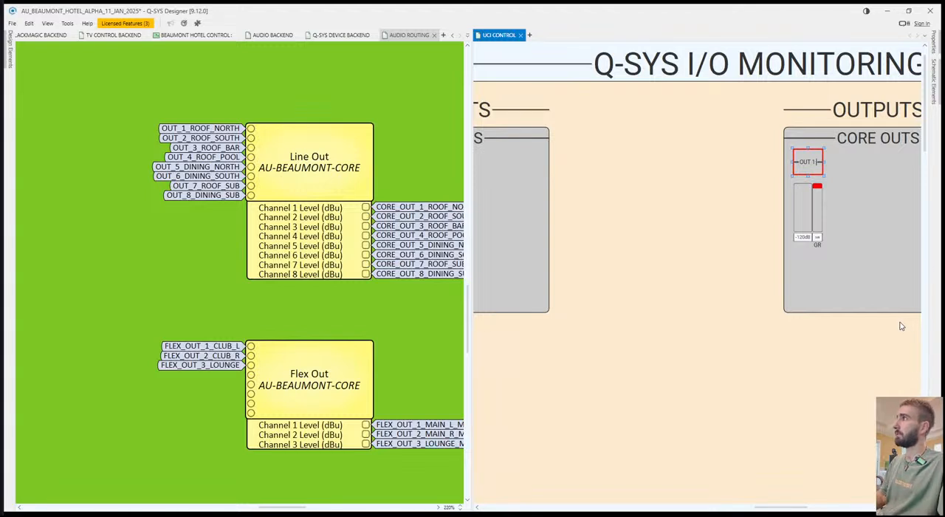
text( NORTH)
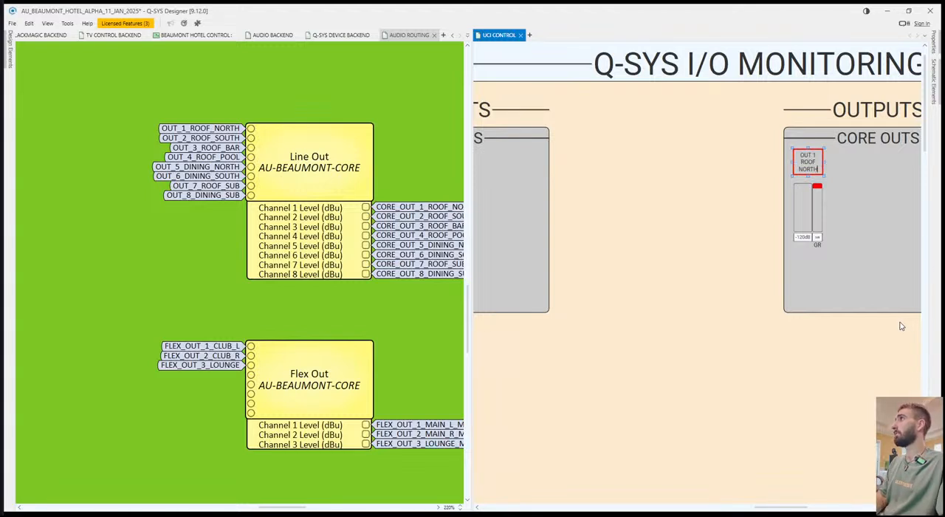
click(858, 291)
click(822, 162)
drag(824, 162, 859, 163)
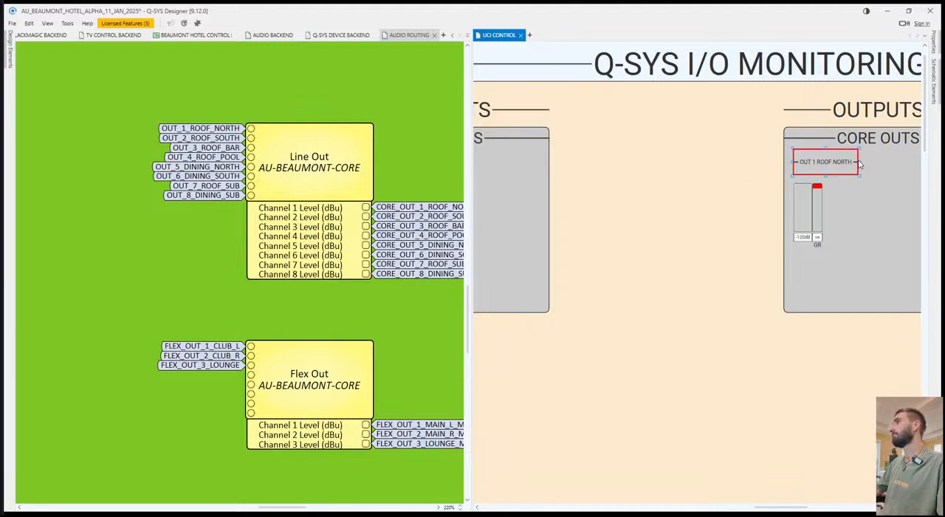
Restore the header text to OUT 1 and reduce the header's width and height.
double_click(840, 163)
key(BackSpace)
click(895, 209)
click(840, 164)
drag(859, 163, 836, 166)
Try a second copy of the OUT 1 header, first directly below the original and then beside the meter group.
drag(814, 160, 810, 172)
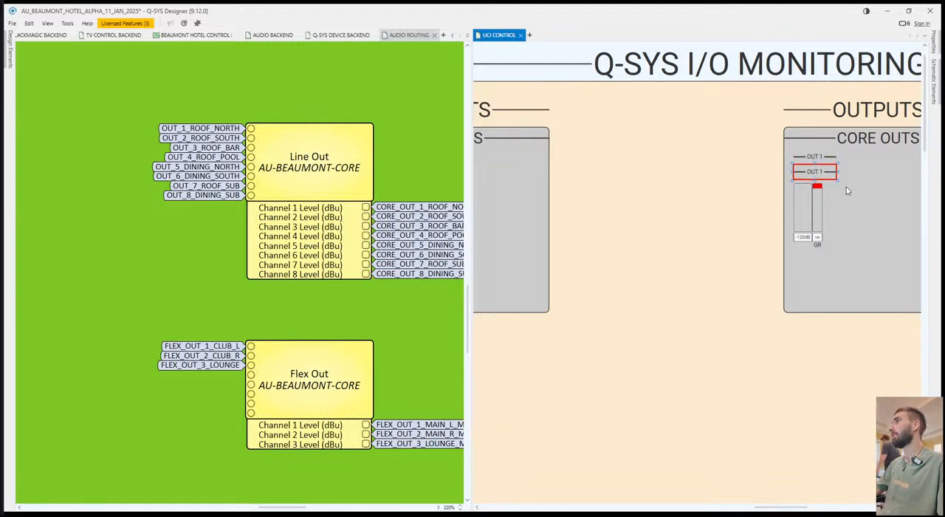
drag(733, 244, 636, 254)
key(Delete)
click(720, 255)
key(ctrl+v)
click(746, 191)
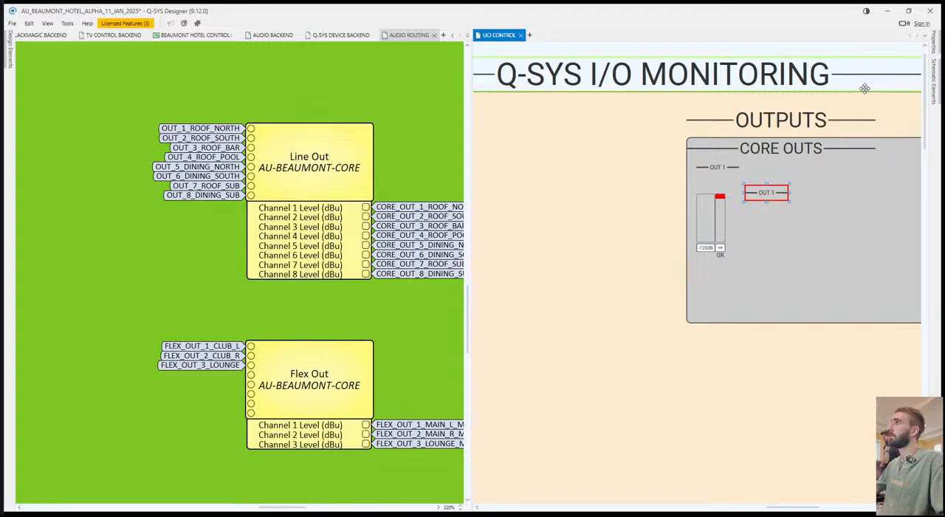
Examine the size and text style properties of the OUT 1 header and its copy.
click(933, 46)
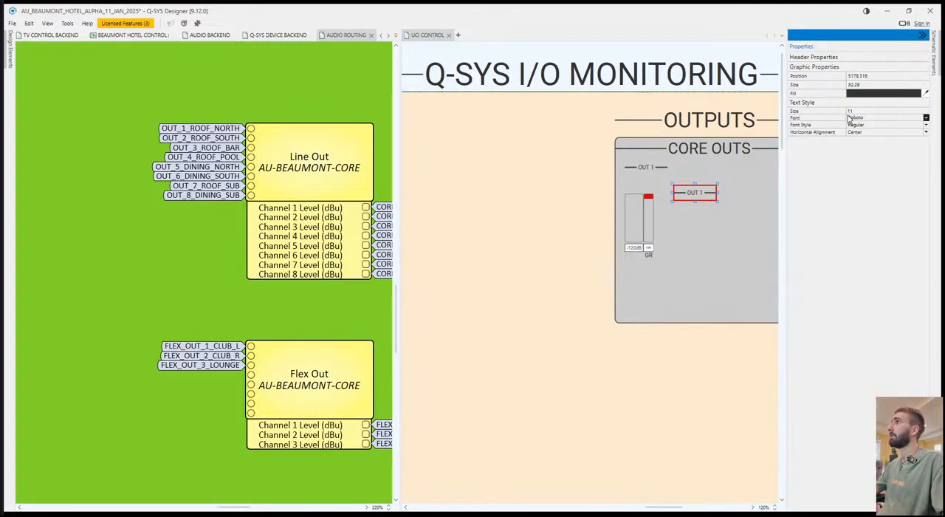
drag(662, 231, 360, 242)
mouse_move(725, 254)
mouse_down()
mouse_move(577, 229)
mouse_move(337, 251)
mouse_up()
drag(501, 268, 233, 303)
drag(430, 315, 738, 296)
scroll(475, 302, down, 5)
mouse_move(445, 329)
mouse_down()
mouse_move(548, 273)
mouse_move(776, 269)
mouse_up()
drag(425, 266, 572, 257)
drag(594, 252, 254, 255)
drag(727, 240, 409, 248)
drag(775, 226, 413, 235)
drag(663, 168, 528, 161)
scroll(679, 136, up, 6)
click(638, 121)
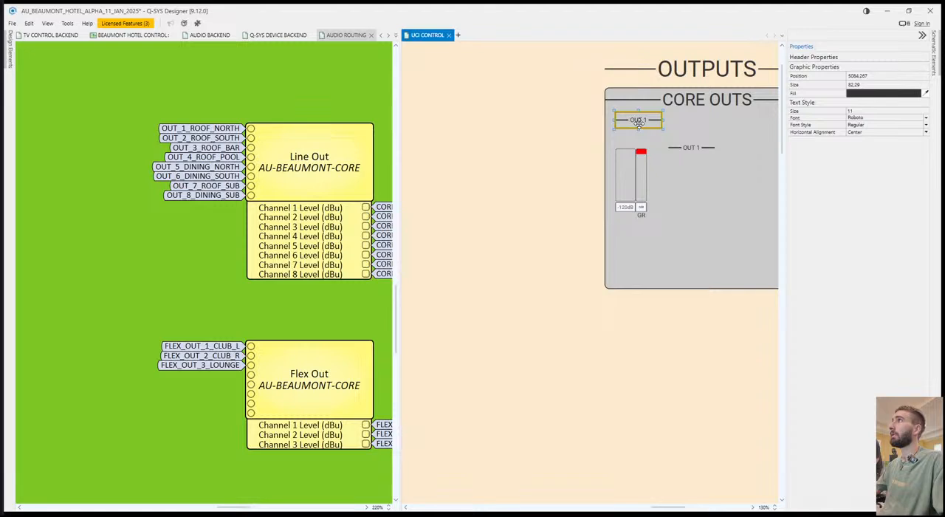
Delete the extra OUT 1 header beside the meter group.
drag(711, 146, 700, 147)
click(709, 152)
click(677, 152)
key(Delete)
Duplicate the GR text block beside the meters and change the copy's text to ROOF NORTH.
click(642, 215)
drag(673, 142, 673, 144)
double_click(681, 147)
text(ROOF)
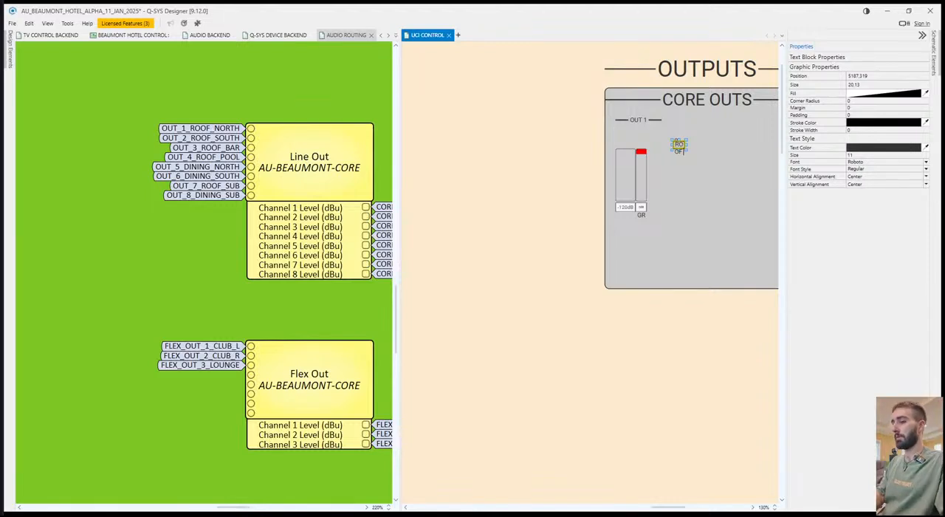
text( NORTH)
click(687, 154)
Fit the ROOF NORTH label between the OUT 1 header and the meters, with label and header as wide as the meters.
click(683, 147)
drag(688, 144, 647, 119)
click(639, 120)
key(ctrl+z)
click(533, 361)
drag(715, 289, 620, 316)
drag(736, 347, 675, 333)
drag(531, 315, 513, 315)
scroll(513, 315, down, 4)
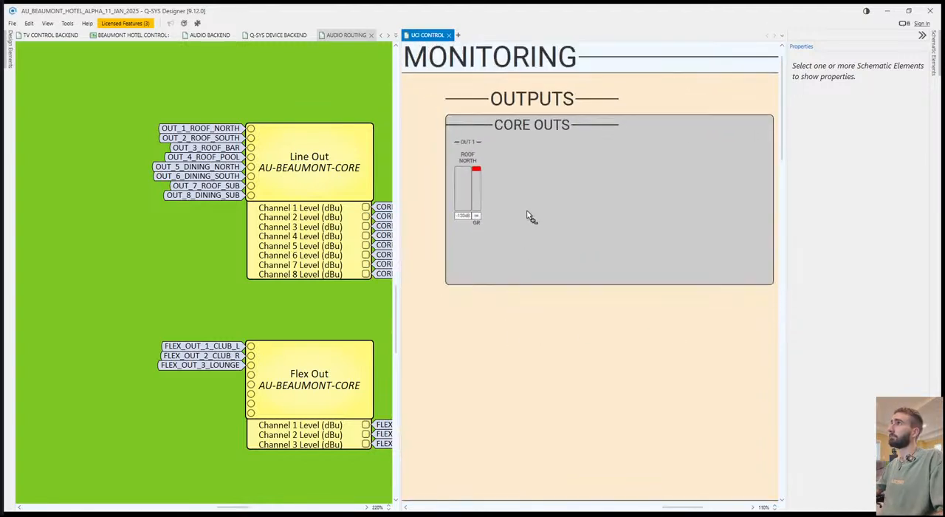
Copy the complete OUT 1 ROOF NORTH meter group and paste seven copies in a row beside it in the CORE OUTS box.
drag(510, 221, 498, 228)
drag(456, 151, 455, 149)
key(ctrl+c)
key(ctrl+v)
click(479, 150)
key(ctrl+v)
click(507, 153)
key(ctrl+v)
click(533, 149)
key(ctrl+v)
click(562, 150)
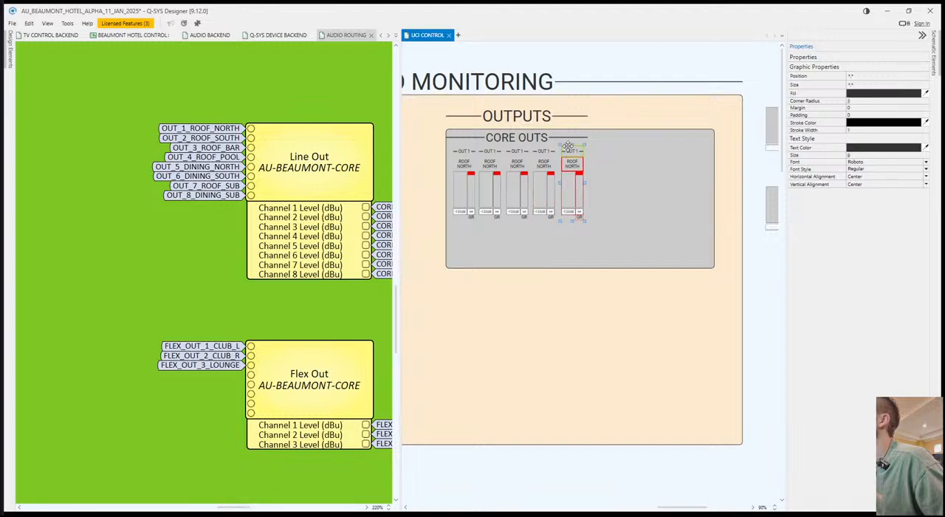
click(592, 149)
key(ctrl+v)
click(620, 149)
key(ctrl+v)
click(651, 150)
click(622, 301)
Select all eight OUT 1 headers in the CORE OUTS row and distribute them with equal horizontal spacing.
drag(591, 235, 597, 234)
scroll(585, 234, up, 5)
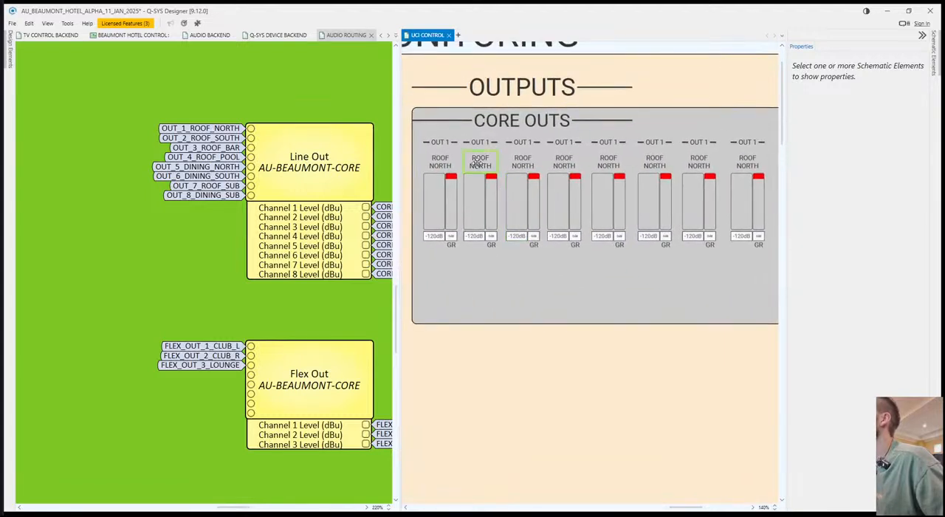
click(432, 147)
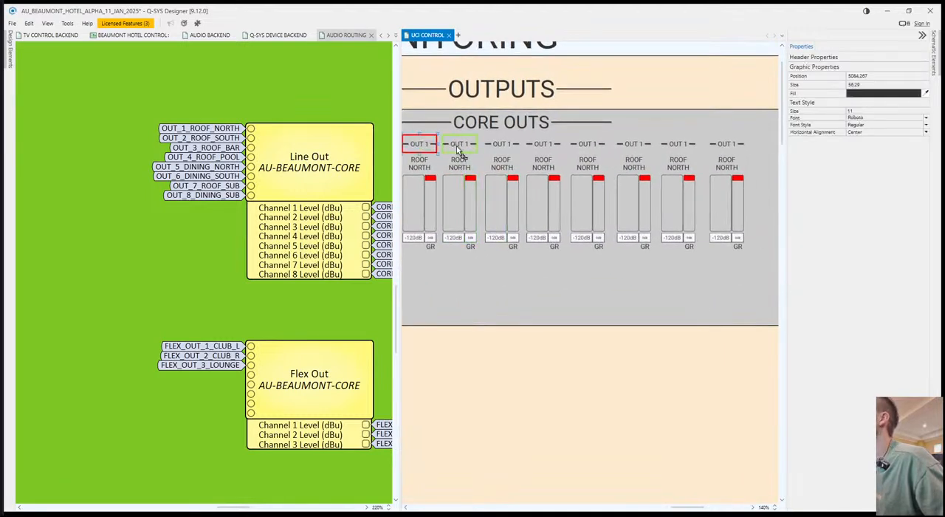
ctrl+click(459, 146)
ctrl+click(502, 145)
ctrl+click(543, 145)
ctrl+click(587, 145)
ctrl+click(633, 145)
ctrl+click(678, 144)
ctrl+click(727, 145)
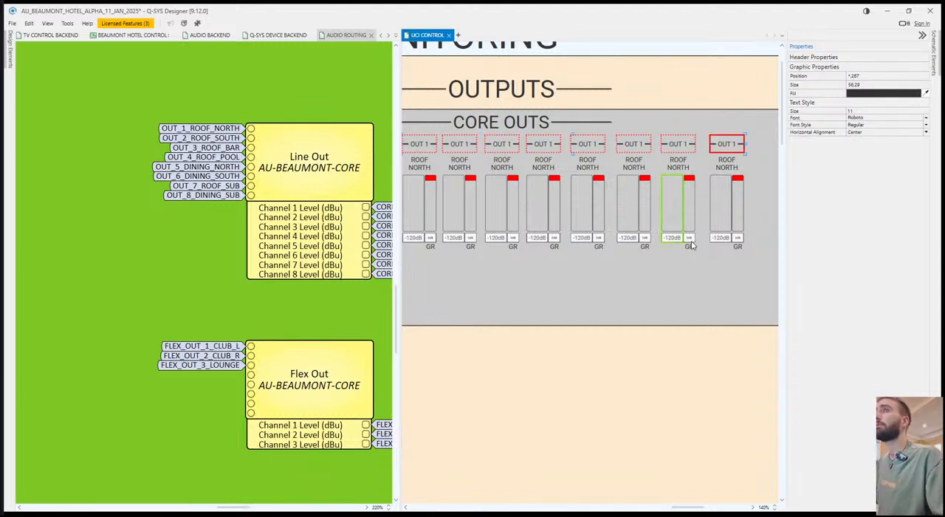
click(634, 313)
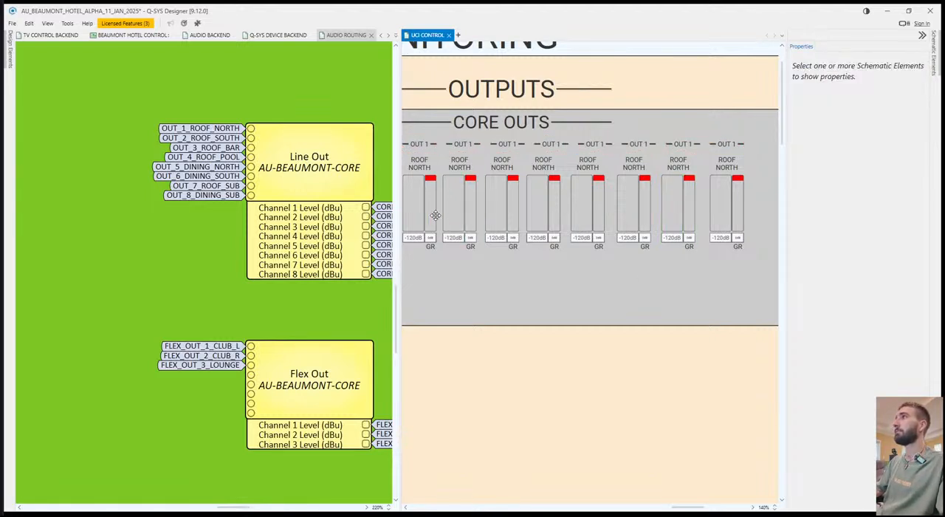
Shift the second group's ROOF NORTH label, meters and GR text to line up under its header.
click(459, 165)
ctrl+click(456, 197)
ctrl+click(471, 227)
ctrl+click(470, 248)
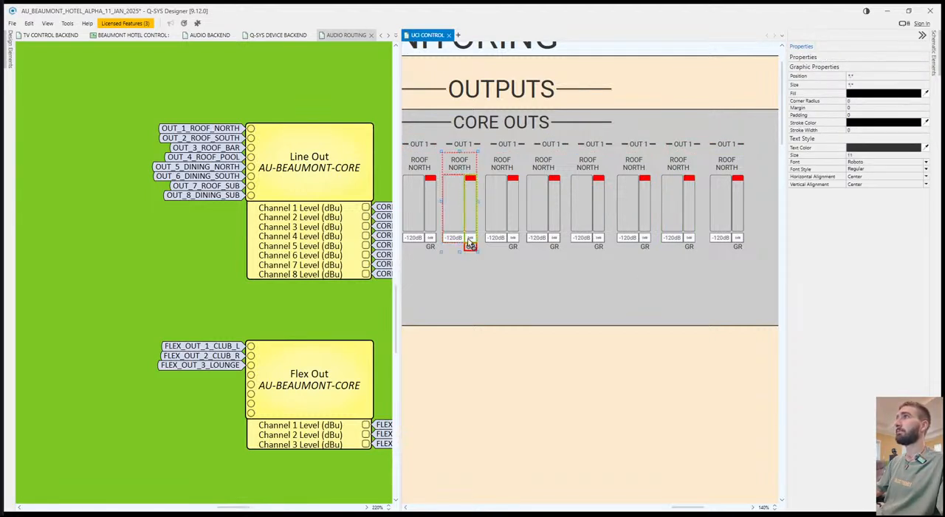
drag(459, 165, 463, 165)
Shift the third group's ROOF NORTH label, meters and GR text to line up under its header.
click(502, 166)
ctrl+click(503, 197)
ctrl+click(513, 209)
ctrl+click(514, 246)
drag(503, 216, 507, 216)
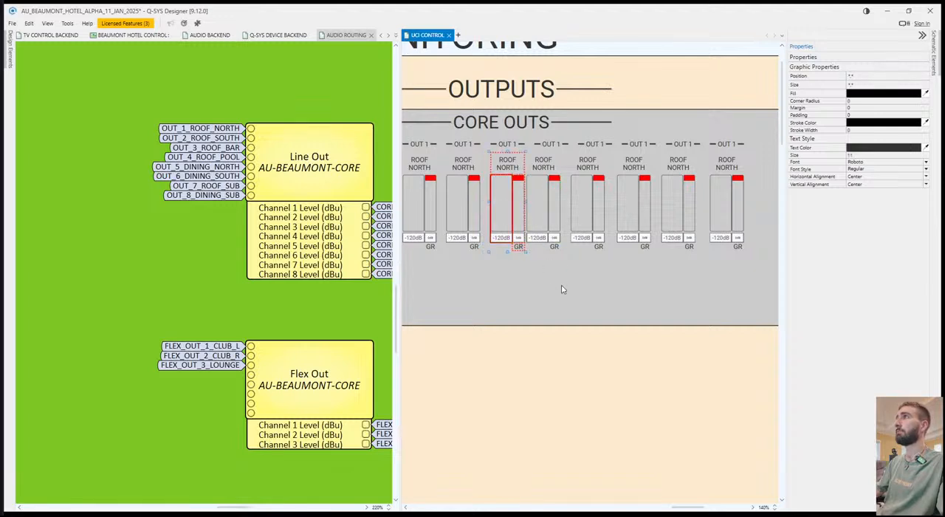
click(561, 289)
Shift the fourth group's ROOF NORTH label, meters and GR text to line up under its header.
click(541, 165)
ctrl+click(545, 203)
ctrl+click(562, 214)
ctrl+click(562, 247)
click(603, 280)
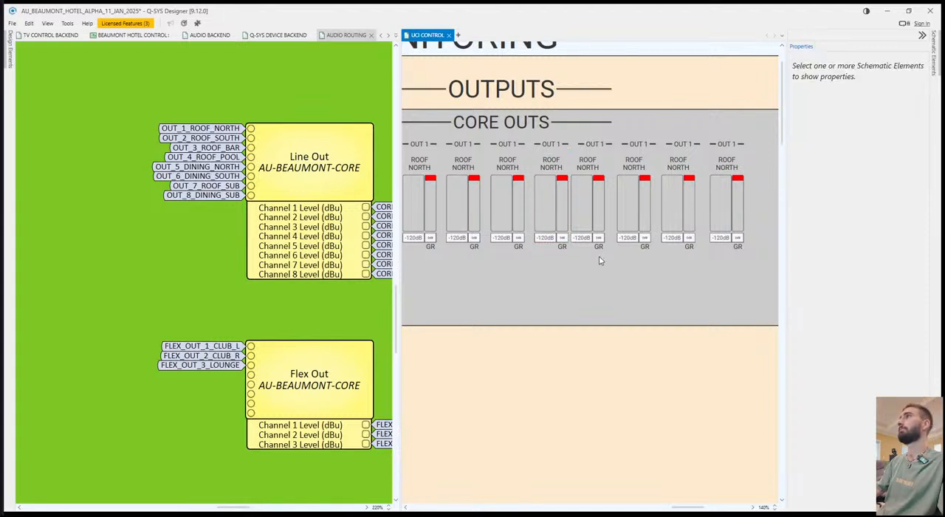
Align the labels, meters and GR texts of the remaining CORE OUTS groups under their headers.
drag(586, 175, 720, 163)
click(653, 258)
click(692, 258)
click(737, 252)
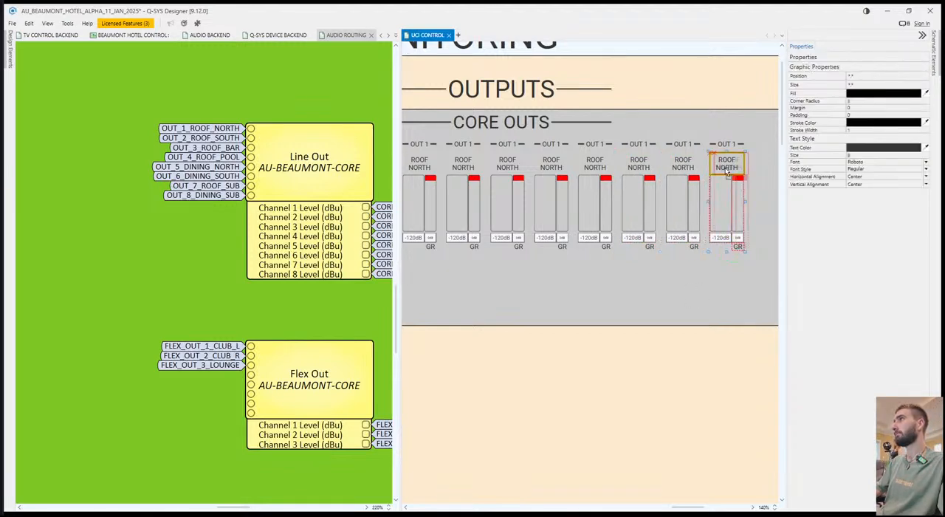
click(713, 278)
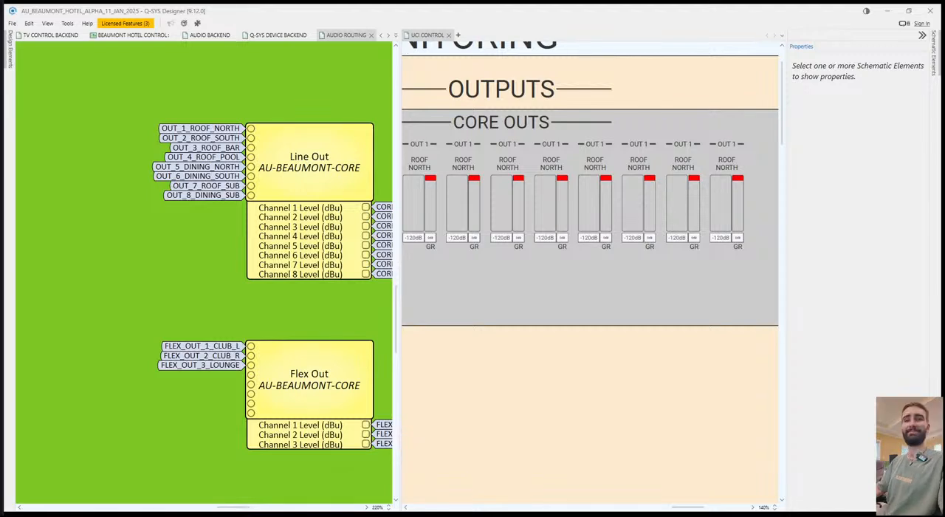
drag(549, 391, 519, 325)
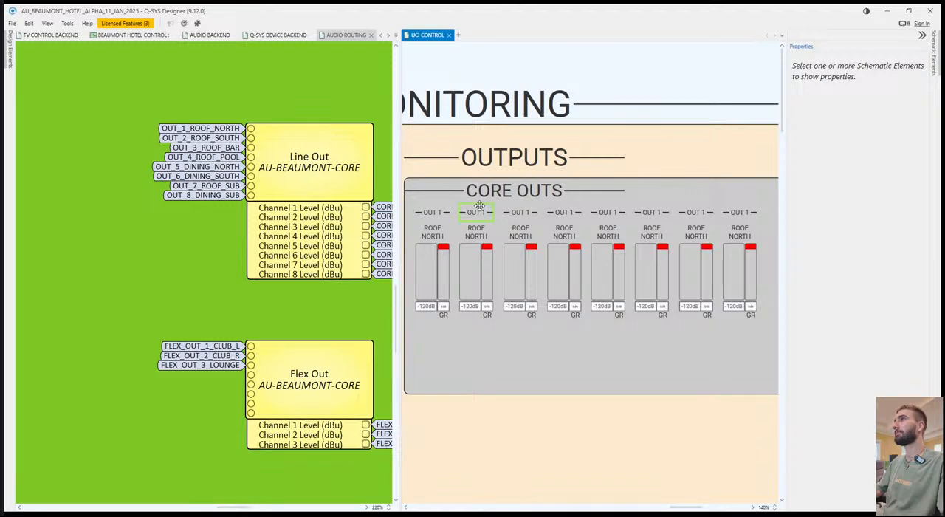
drag(423, 38, 373, 36)
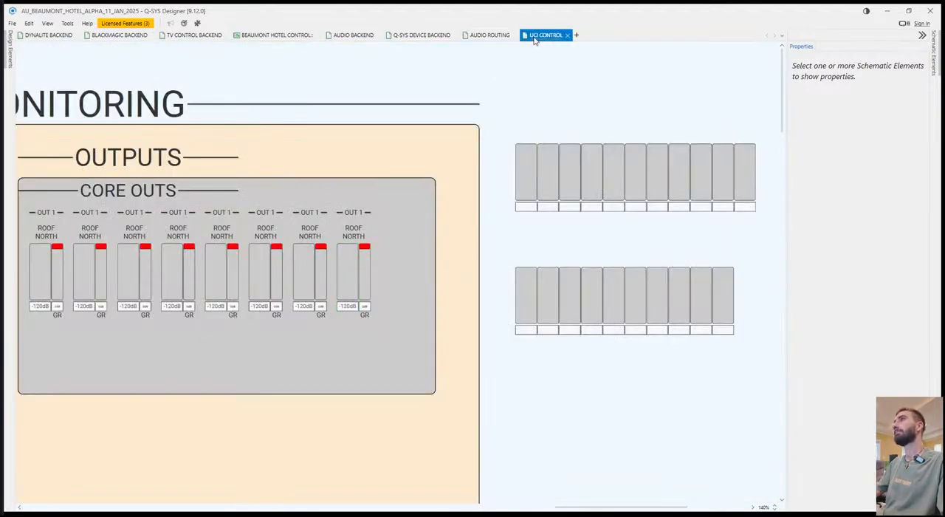
drag(534, 39, 515, 148)
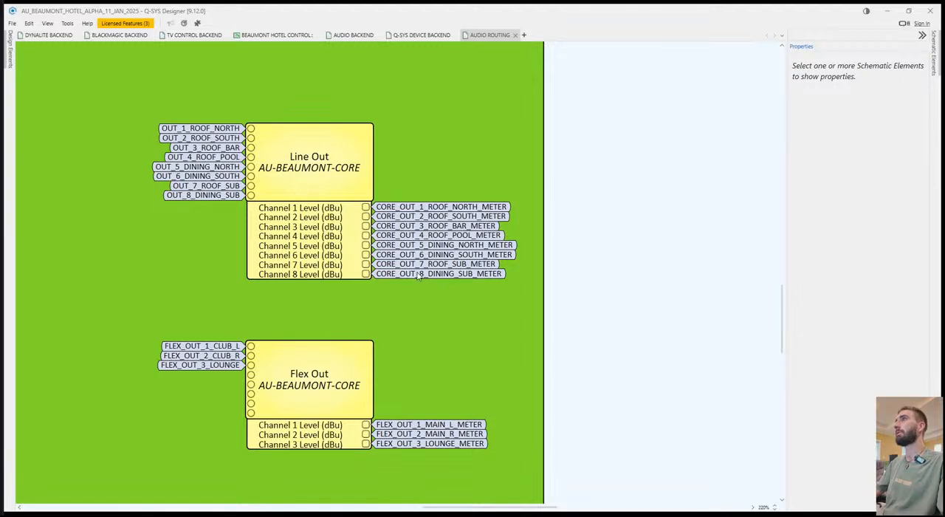
drag(418, 275, 307, 255)
Renumber the headers of the second through eighth CORE OUTS groups as OUT 2 through OUT 8.
double_click(478, 212)
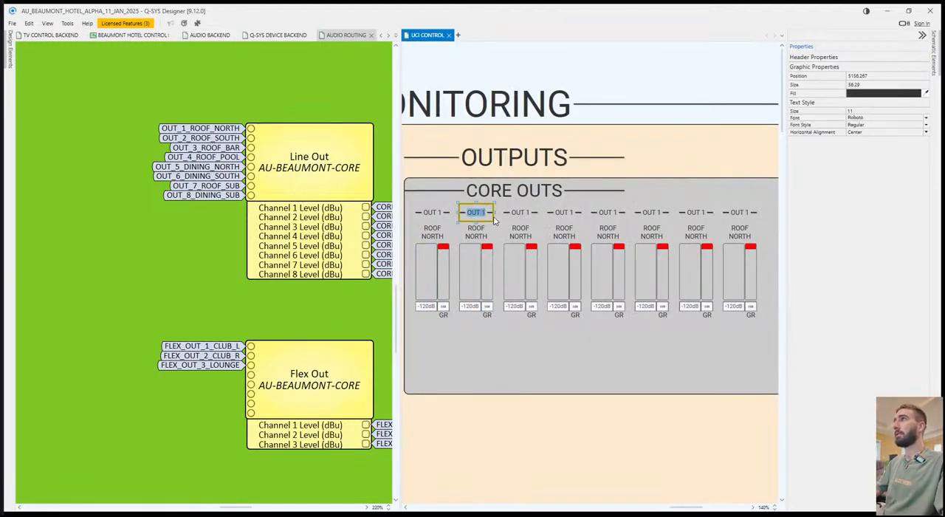
click(523, 212)
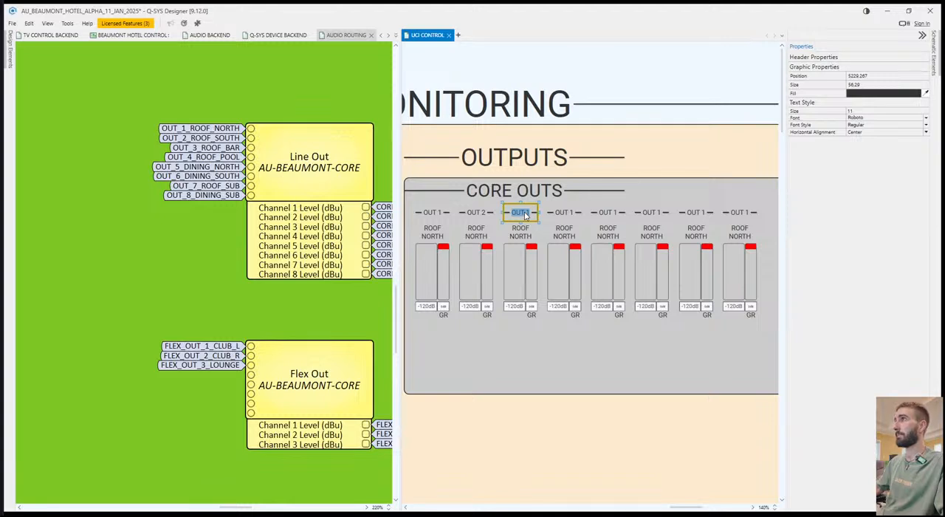
double_click(573, 213)
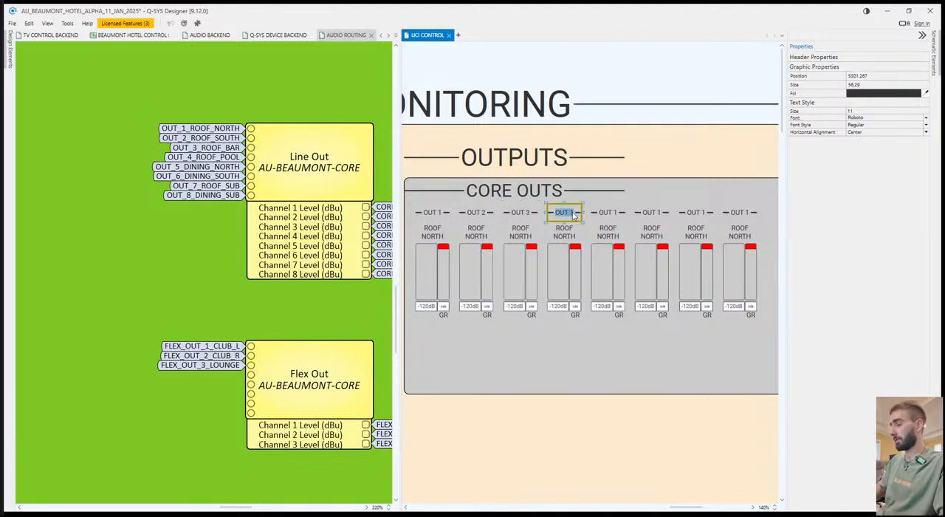
click(609, 211)
double_click(608, 214)
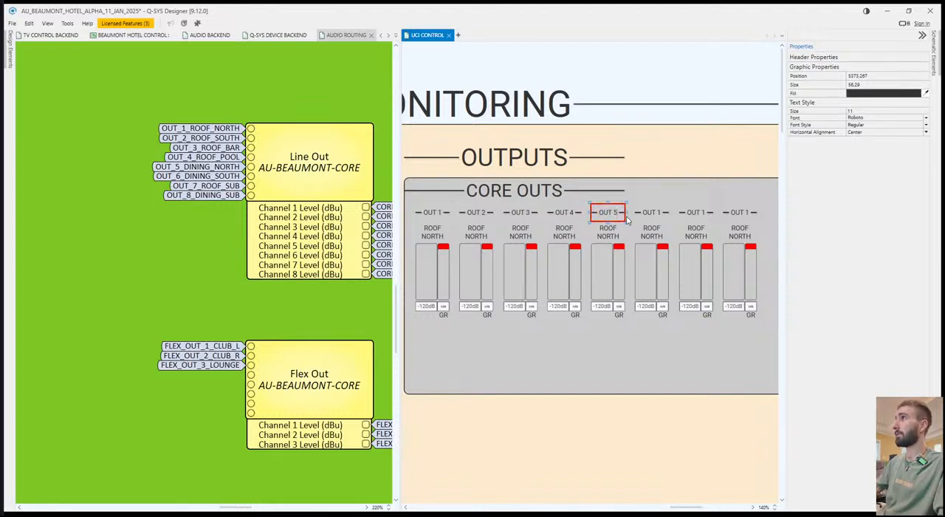
double_click(646, 214)
text(OUT 6)
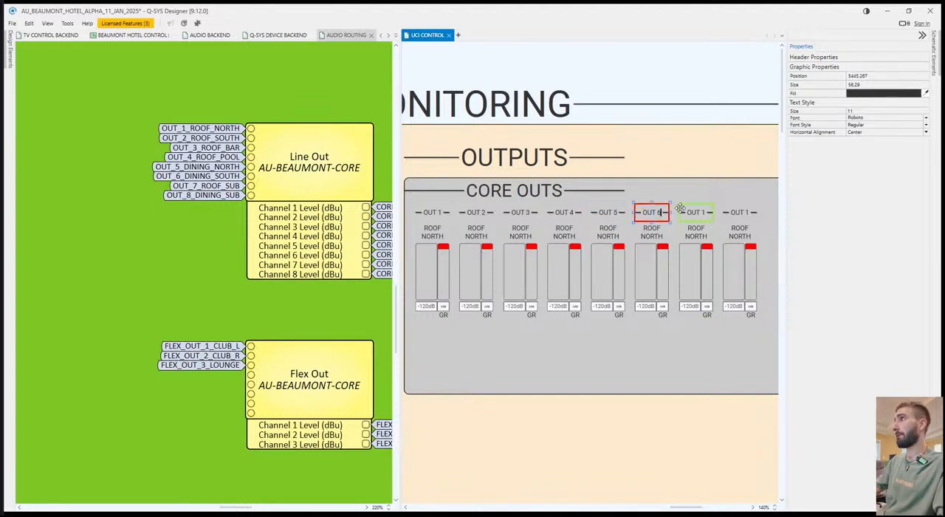
double_click(700, 213)
text(OUT 7)
double_click(740, 213)
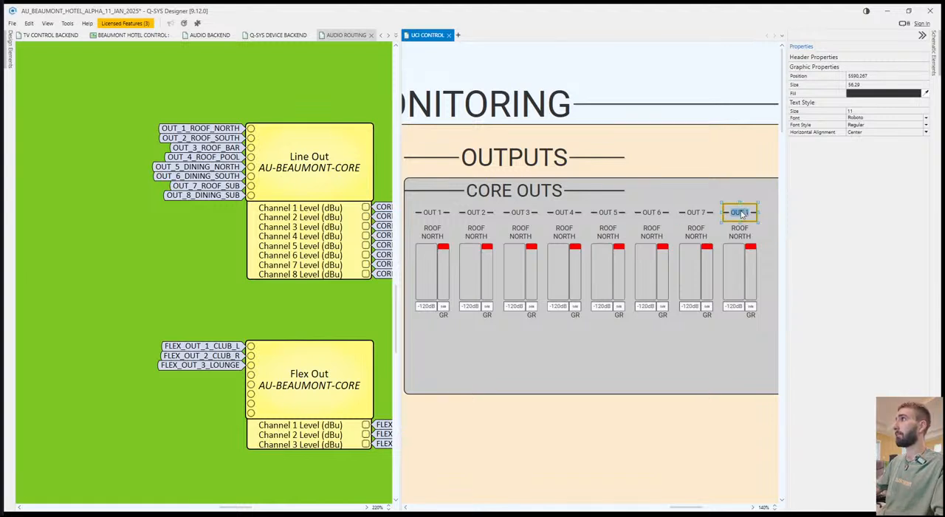
Relabel the OUT 2, OUT 3 and OUT 4 groups as ROOF SOUTH, ROOF BAR and ROOF POOL.
double_click(470, 239)
text(ROOF)
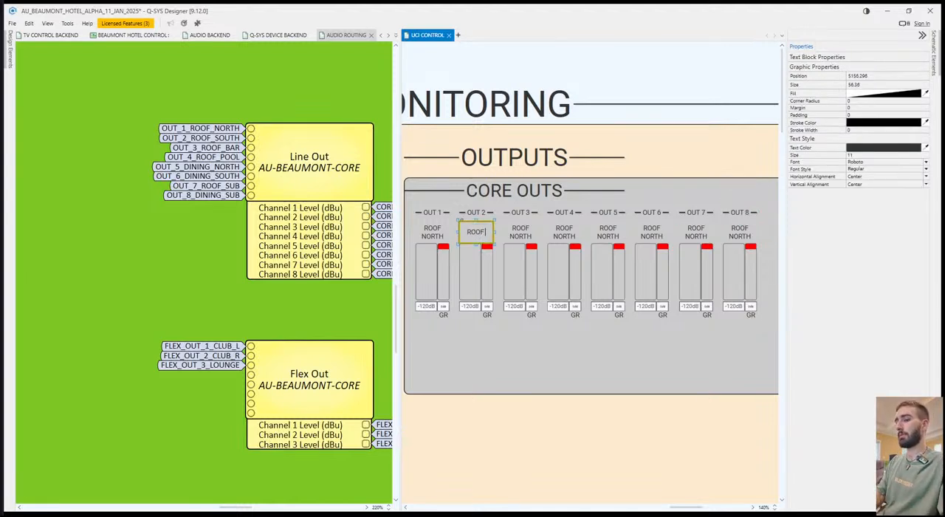
text( SOUTH)
double_click(520, 233)
text(RO)
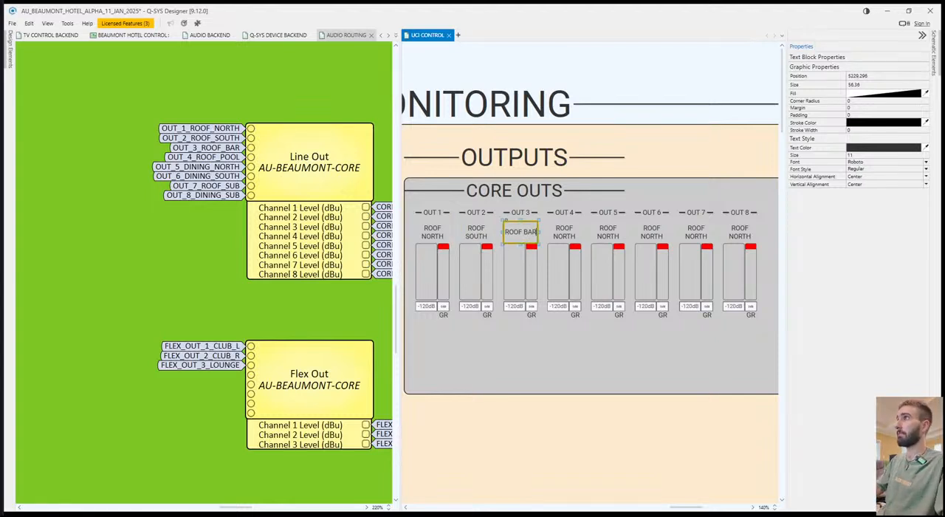
double_click(563, 234)
text(R)
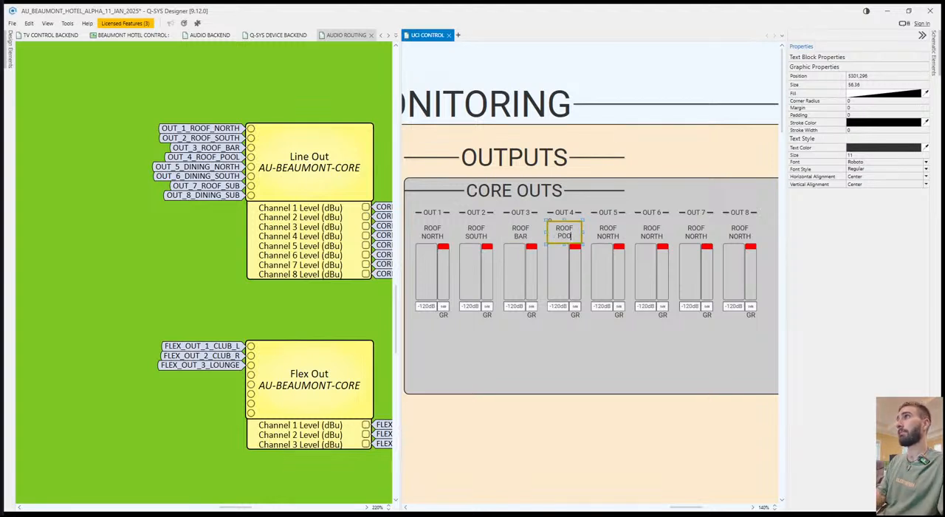
Relabel the OUT 5 and OUT 6 groups as DINING NORTH and DINING SOUTH on two lines each.
double_click(612, 232)
text(R)
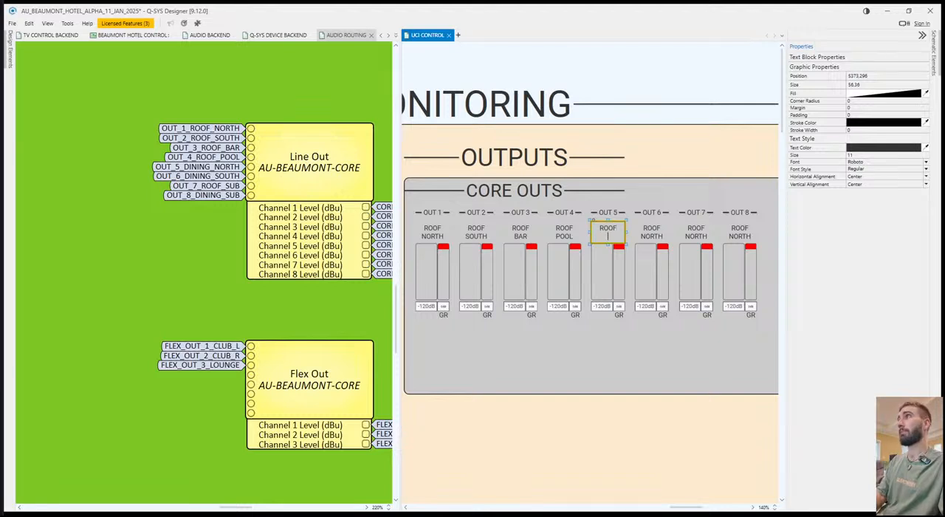
text(INING)
key(Return)
double_click(653, 232)
key(ctrl+a)
text(DINING)
key(Return)
text(SO)
Relabel the OUT 7 and OUT 8 groups as ROOF SUB and DINING SUB.
double_click(698, 233)
key(ctrl+a)
text(R)
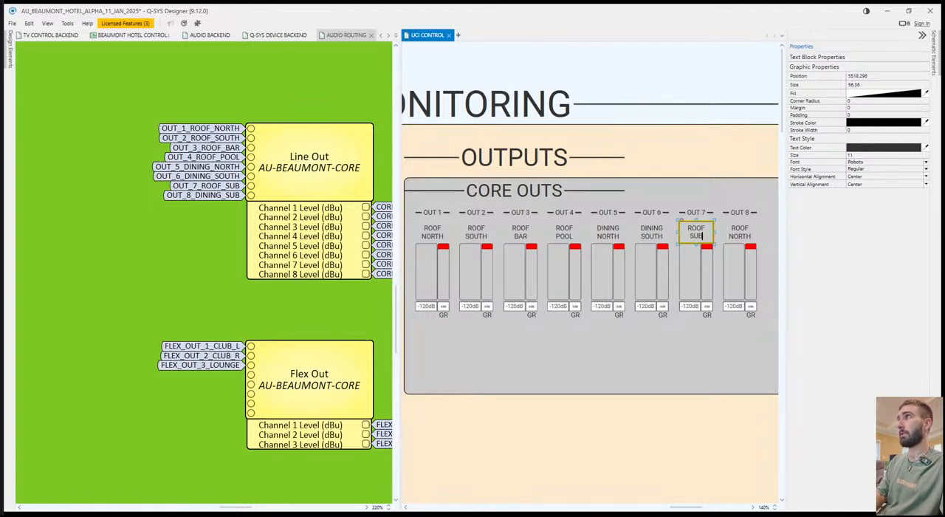
double_click(740, 232)
key(ctrl+a)
text(DINI)
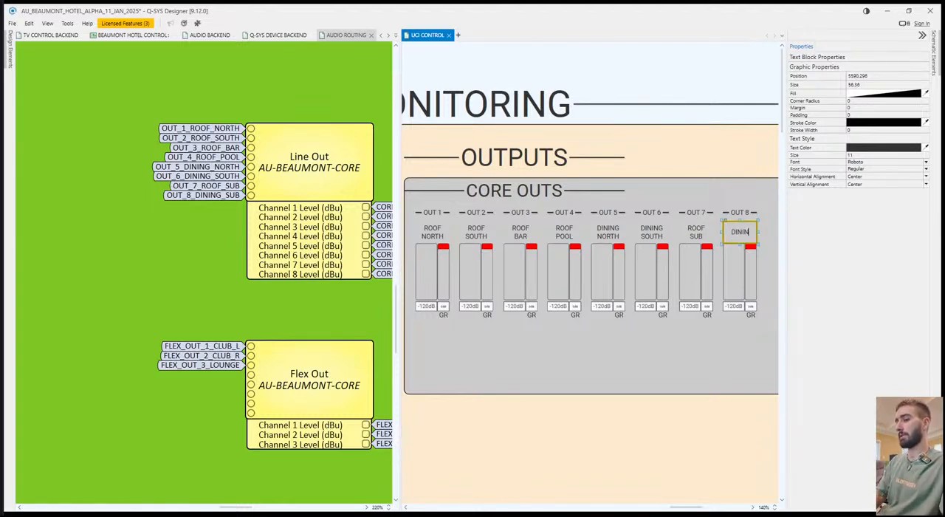
click(607, 452)
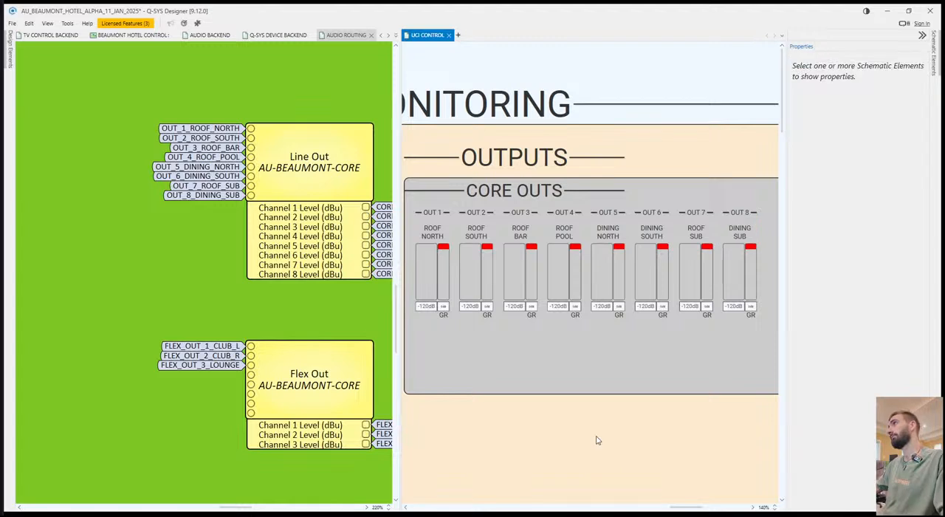
Assign the first eight meters of the spare upper row, in order, to the OUT 1 through OUT 8 level meters.
scroll(616, 439, down, 4)
drag(426, 35, 372, 37)
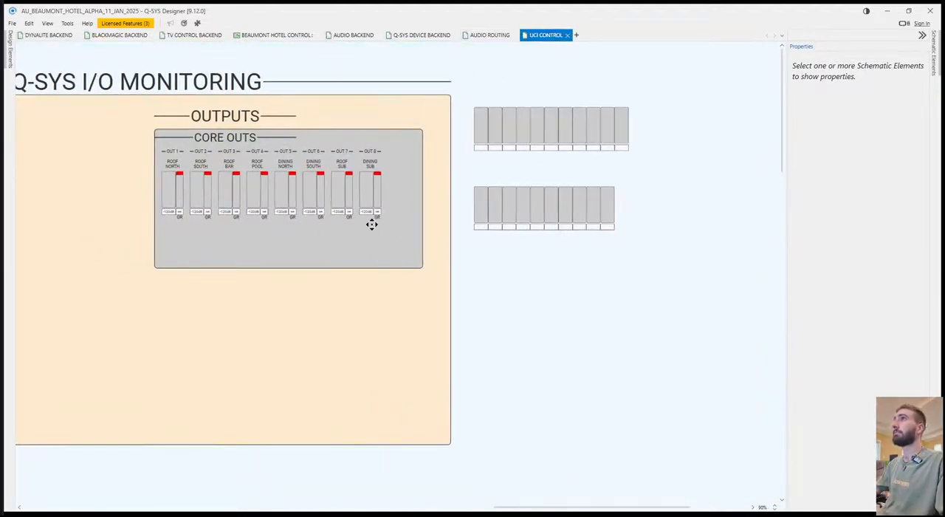
drag(499, 122, 186, 194)
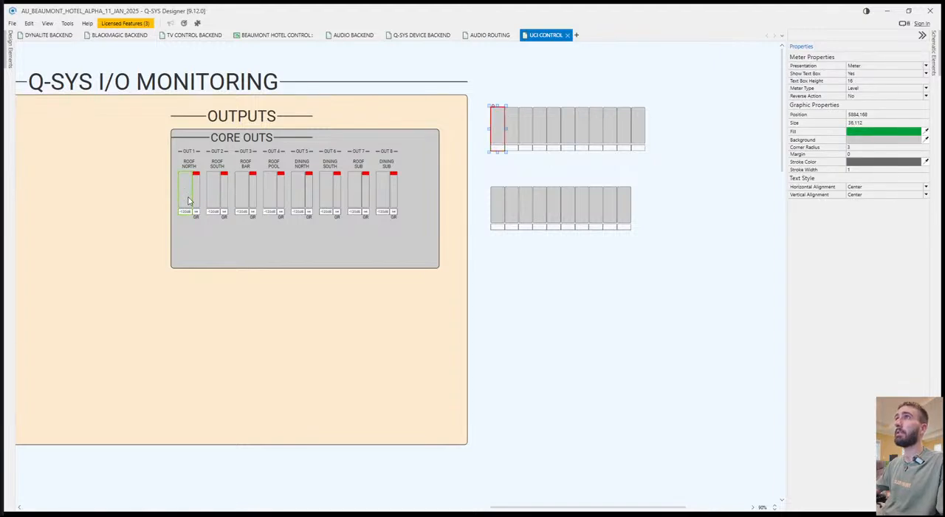
drag(512, 126, 214, 190)
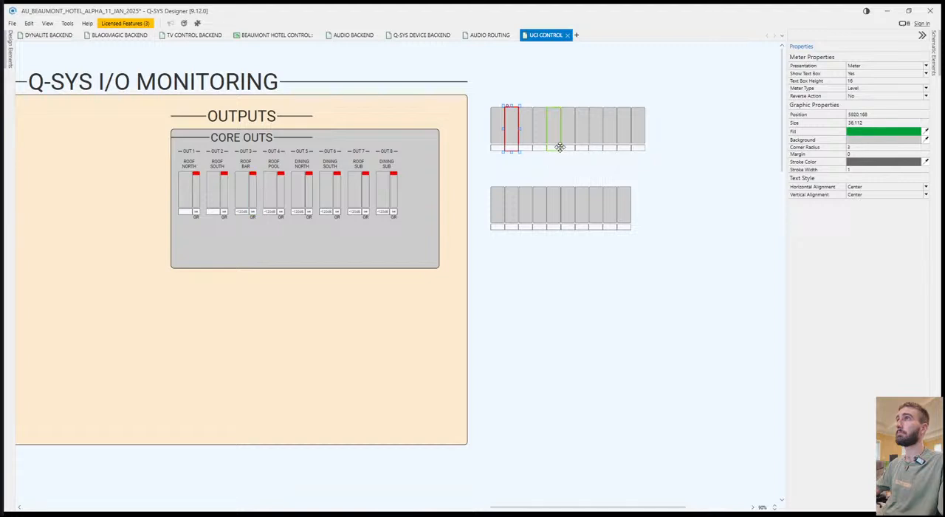
drag(527, 130, 289, 201)
drag(553, 118, 301, 189)
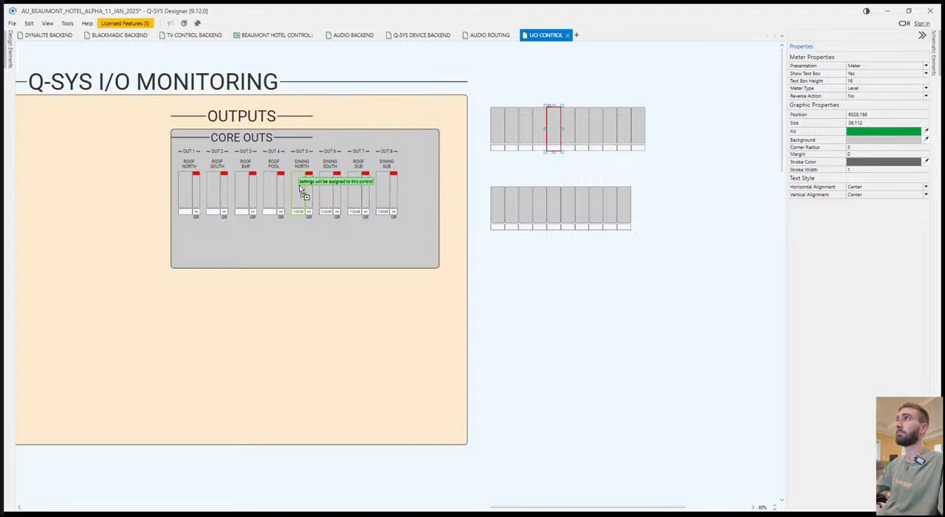
drag(567, 129, 335, 193)
drag(580, 122, 354, 194)
drag(595, 144, 386, 195)
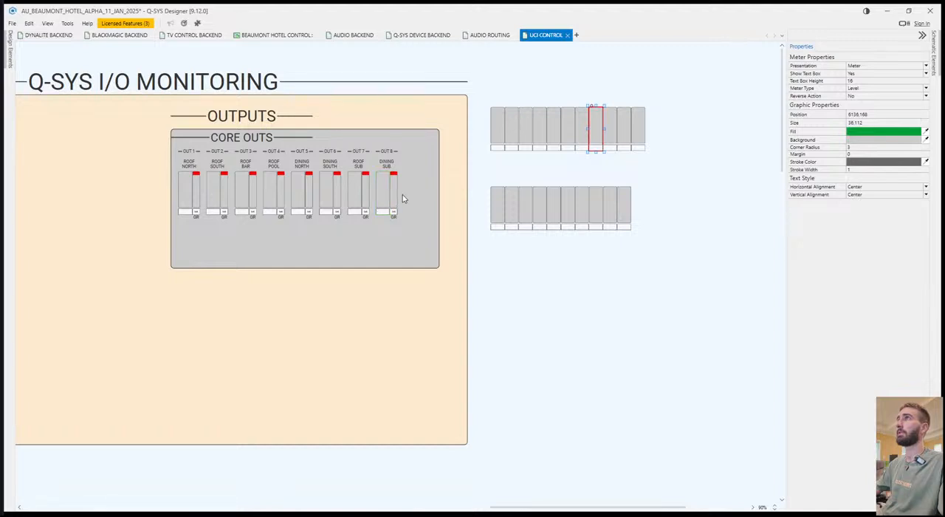
Separate the eight assigned meters of the spare upper row from the three unused ones and save the design.
drag(503, 133, 187, 192)
drag(498, 132, 218, 190)
drag(511, 129, 253, 190)
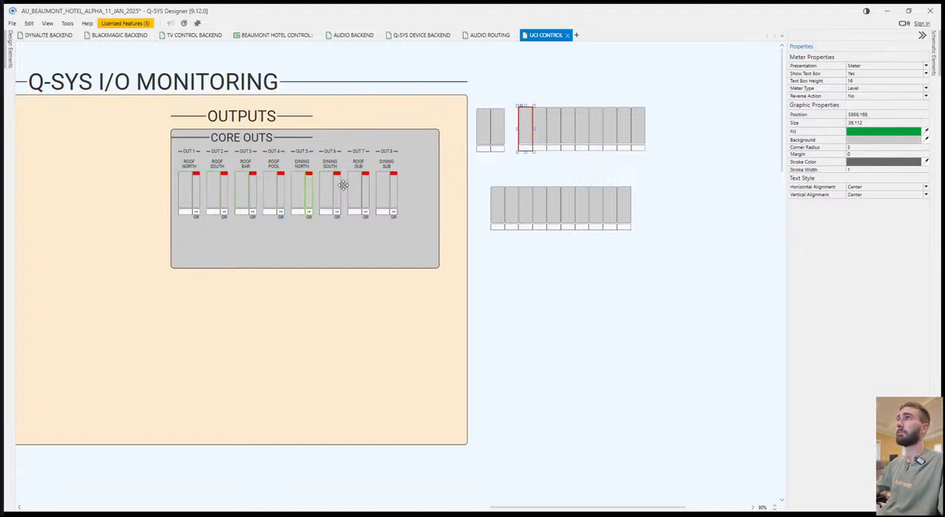
drag(525, 129, 274, 188)
drag(537, 130, 299, 192)
drag(554, 135, 326, 181)
drag(568, 126, 559, 134)
drag(581, 131, 353, 189)
drag(569, 139, 581, 137)
click(559, 173)
key(ctrl+s)
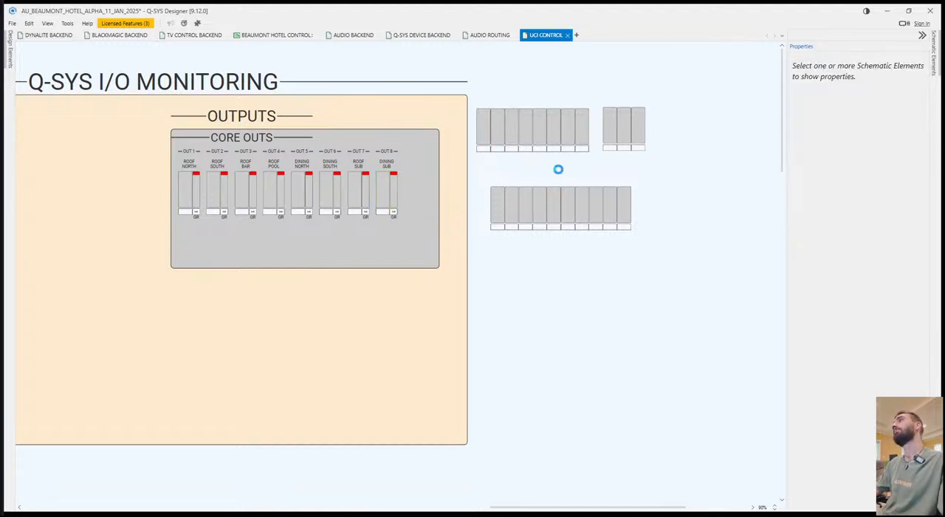
Show AUDIO BACKEND beside UCI CONTROL and examine the channel order of the CORE/FLEX OUT LIMITERS block.
drag(546, 35, 409, 273)
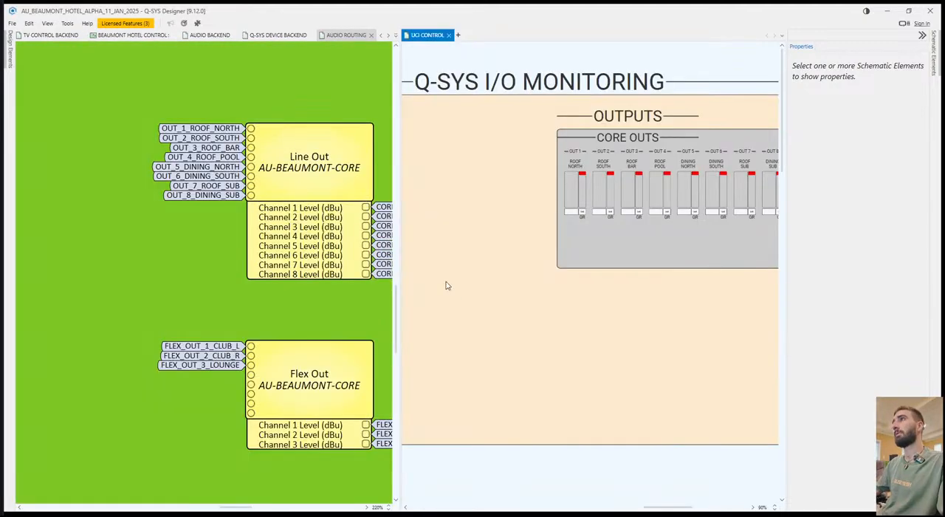
scroll(190, 327, up, 2)
scroll(251, 344, right, 5)
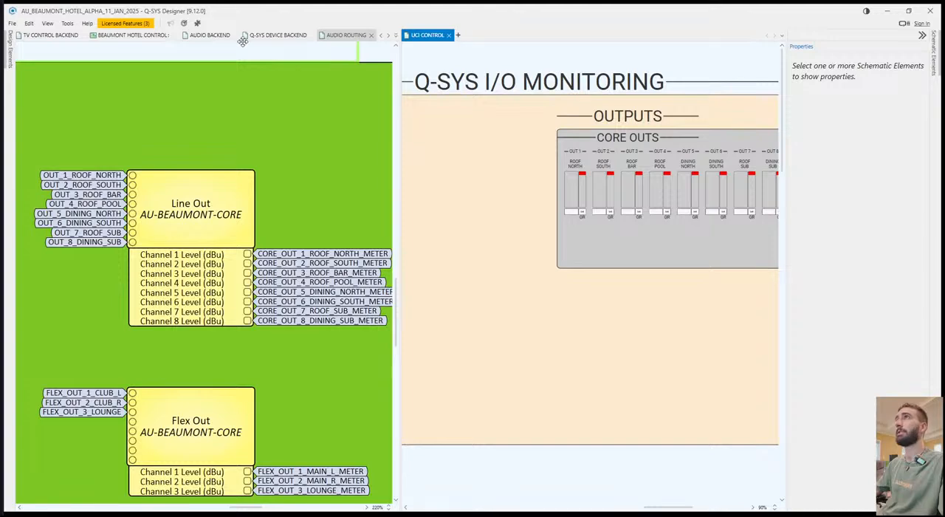
click(219, 37)
scroll(228, 169, right, 3)
scroll(333, 98, up, 5)
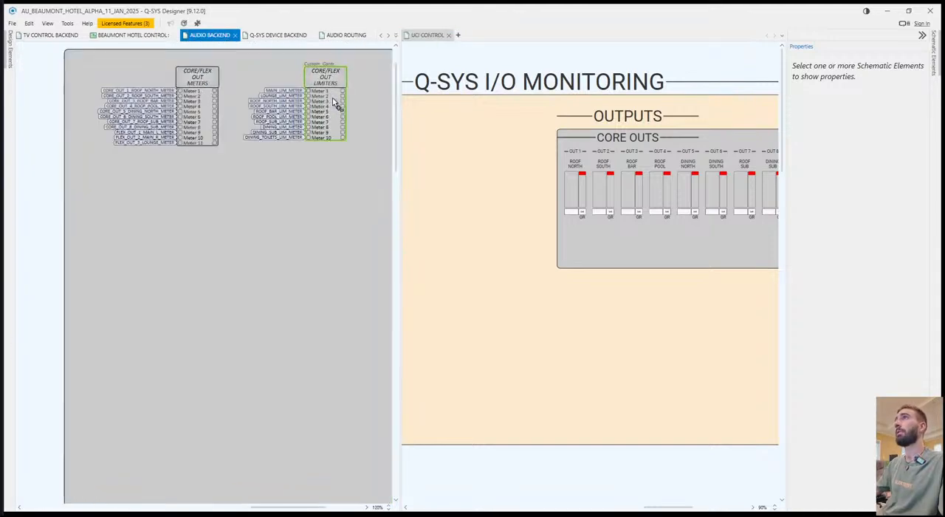
scroll(332, 101, up, 4)
scroll(204, 263, left, 1)
scroll(169, 276, right, 3)
scroll(169, 277, right, 1)
Collapse the properties pane to fit the CORE OUTS meters and the spare meter rows beside AUDIO BACKEND.
click(476, 321)
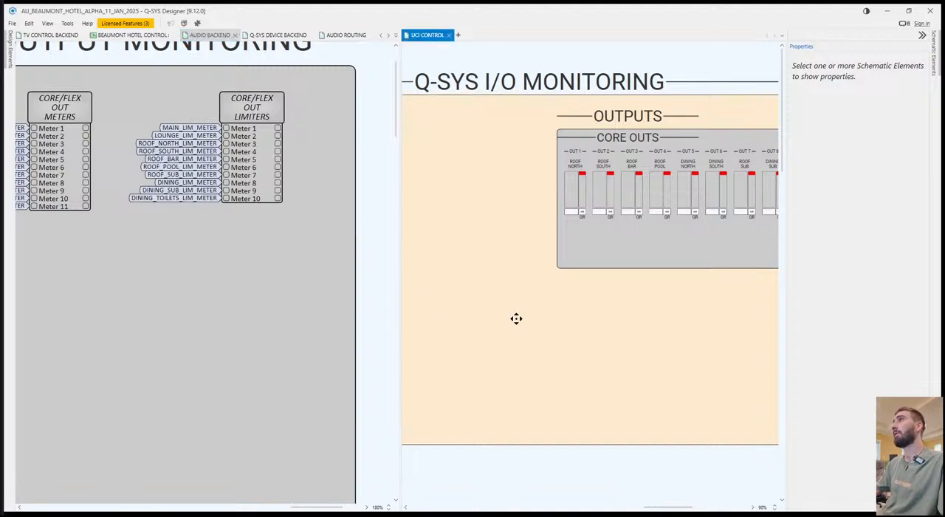
scroll(516, 323, right, 5)
click(919, 35)
drag(705, 259, 692, 268)
drag(748, 236, 725, 235)
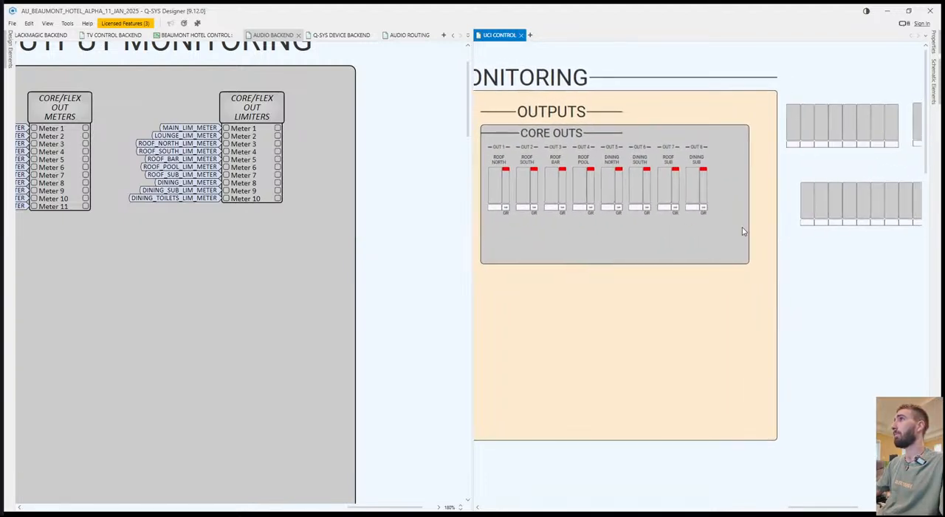
Try to assign the first meter of the spare lower row to the OUT 1 limiter meter.
click(807, 202)
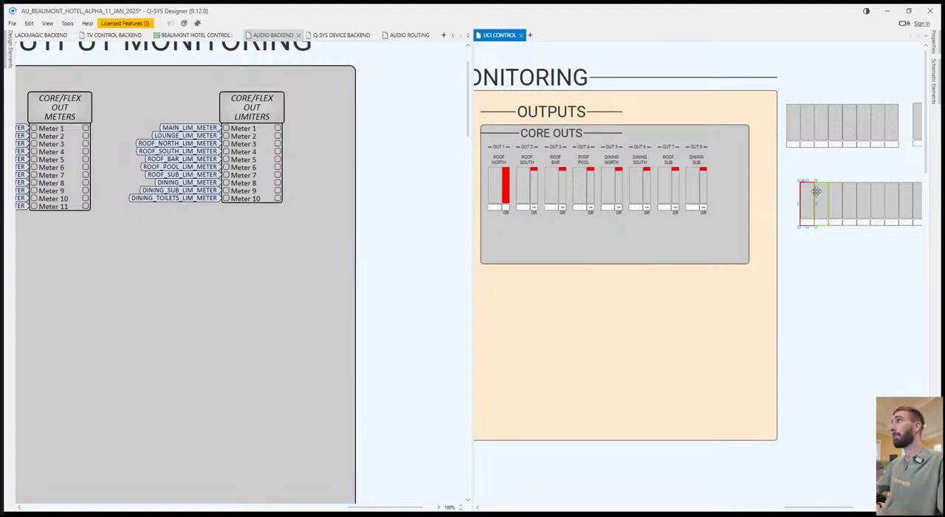
key(ctrl+s)
click(809, 268)
click(806, 199)
click(808, 264)
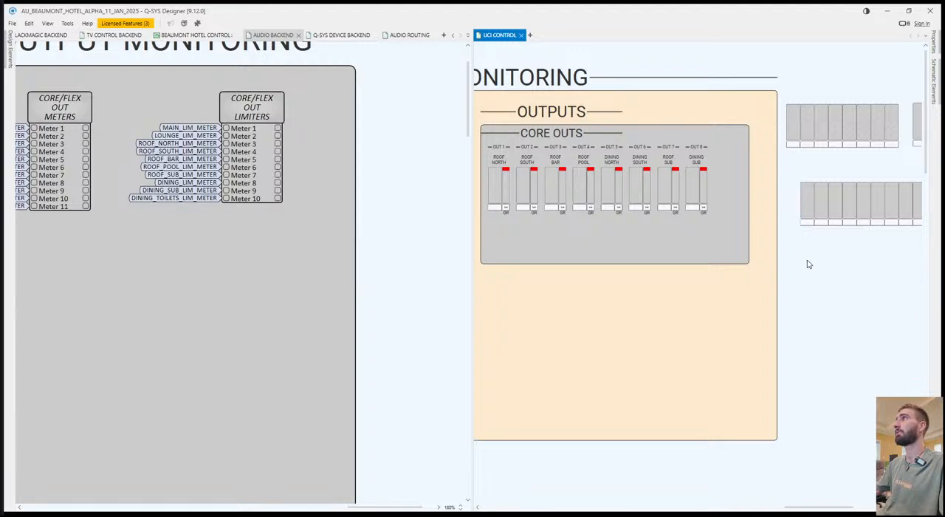
Separate the first two meters of the spare lower row, for the MAIN and LOUNGE limiters, from the remaining ones.
click(809, 208)
click(819, 207)
shift+click(806, 213)
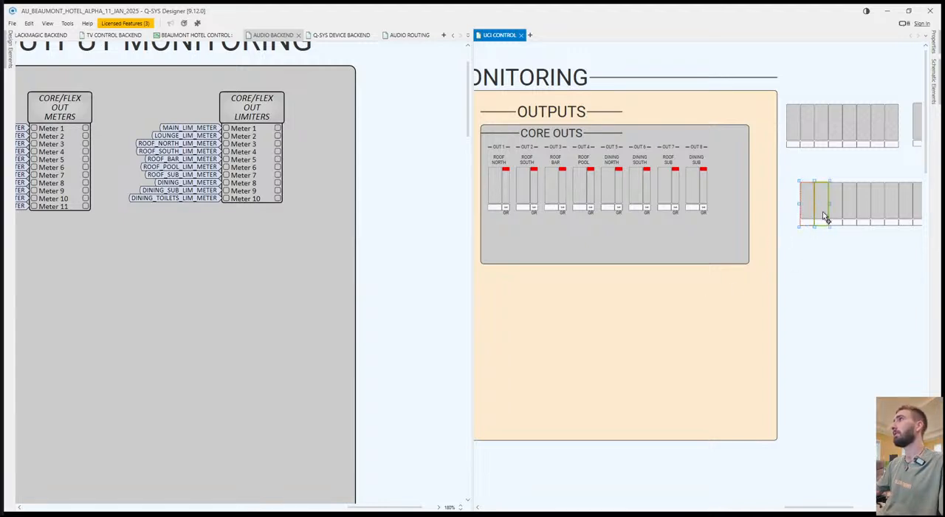
drag(803, 212, 789, 214)
Try to match the third, fourth and fifth spare lower-row meters to the OUT 1, OUT 2 and OUT 3 groups.
click(840, 205)
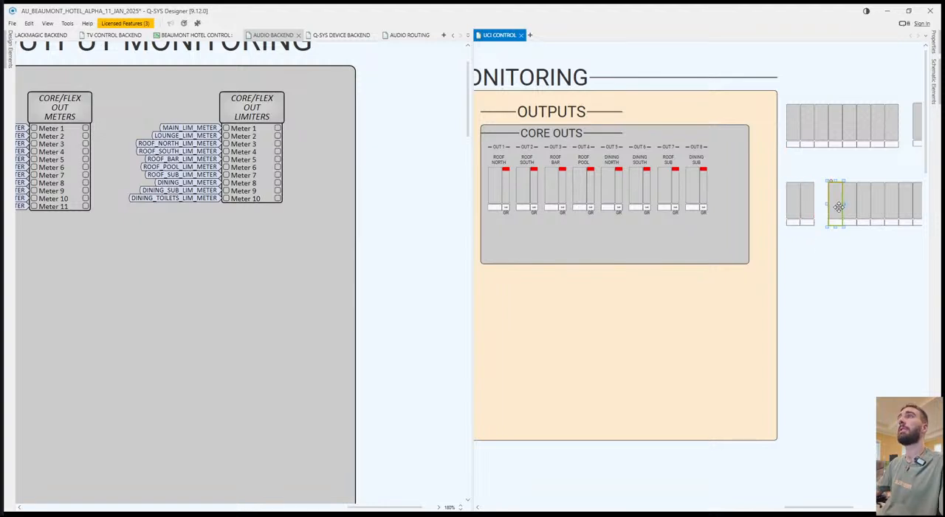
drag(839, 207, 495, 190)
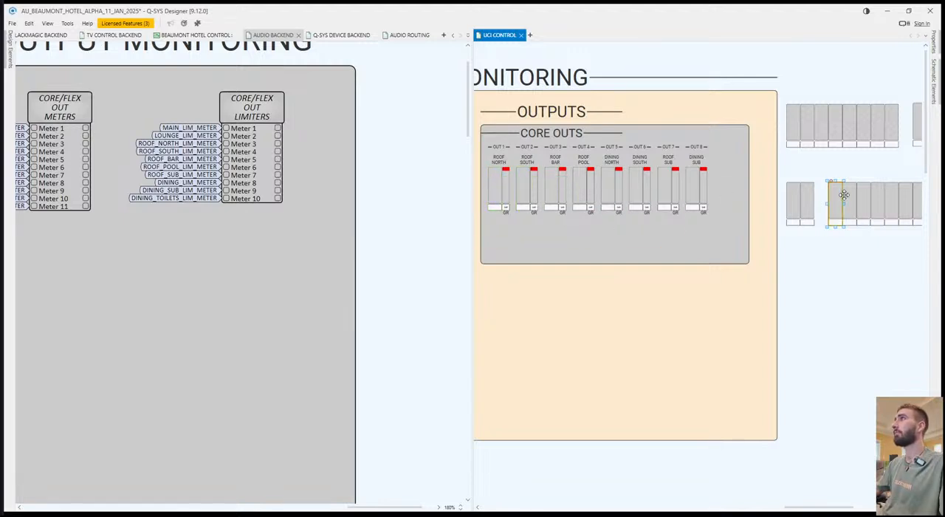
drag(849, 200, 526, 192)
click(865, 201)
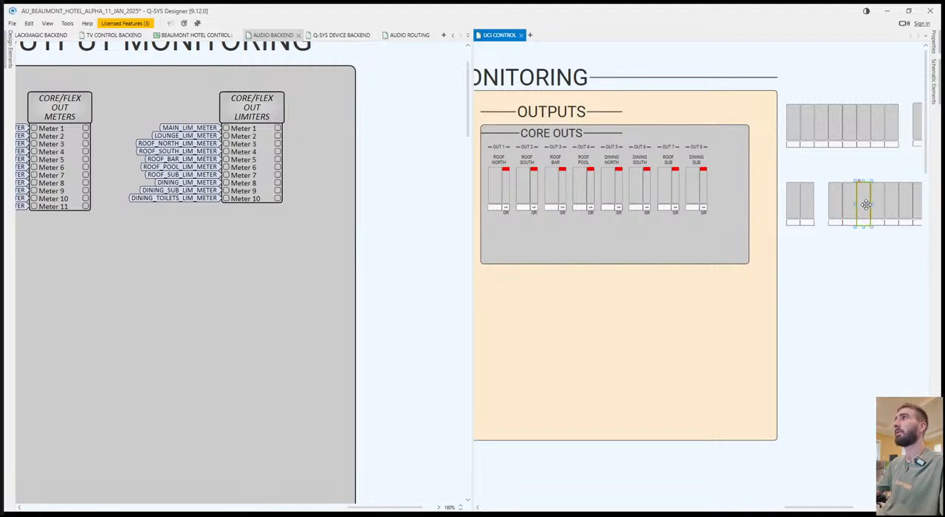
drag(865, 204, 562, 180)
click(808, 302)
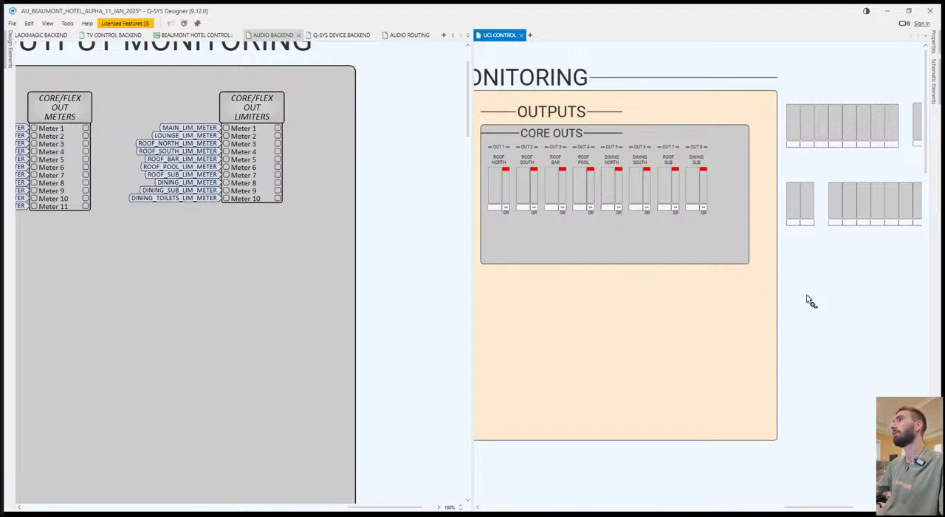
Assign the first three spare upper-row meters to the OUT 1, OUT 2 and OUT 3 level meters in CORE OUTS.
mouse_move(796, 216)
mouse_down()
mouse_move(822, 217)
mouse_move(792, 216)
mouse_up()
click(815, 243)
drag(792, 129, 496, 189)
drag(808, 133, 520, 189)
drag(820, 129, 553, 191)
click(792, 206)
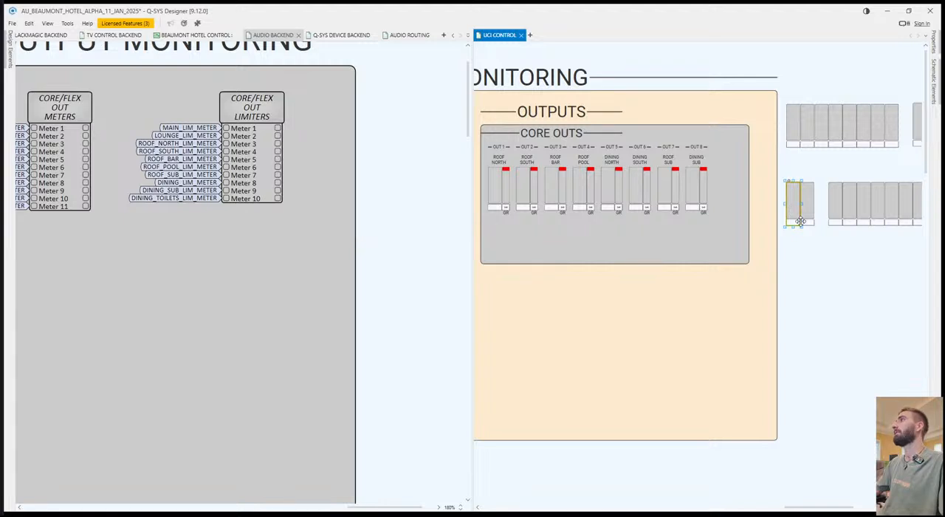
Assign the roof limiter meters of the spare lower row to the limiter meters of OUT 1 to OUT 4 and OUT 7.
drag(832, 209, 507, 180)
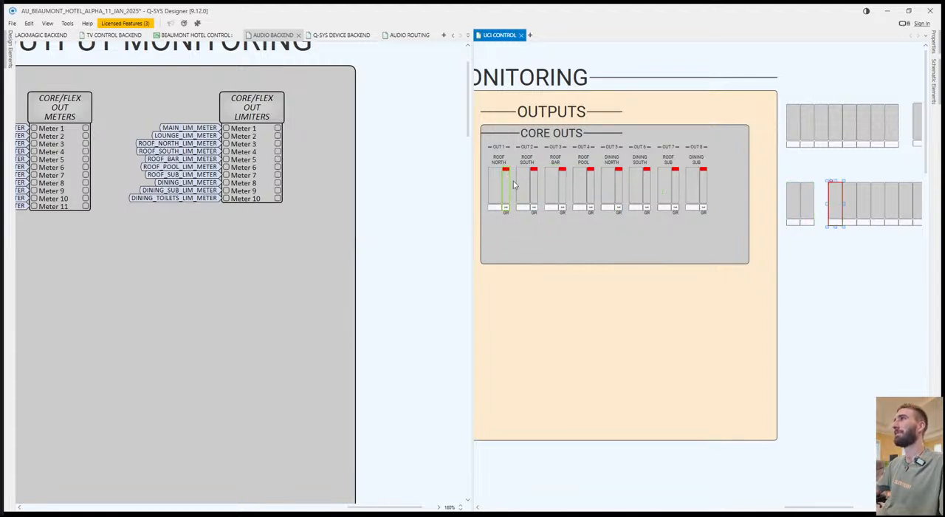
drag(850, 206, 536, 185)
click(863, 206)
drag(863, 207, 563, 180)
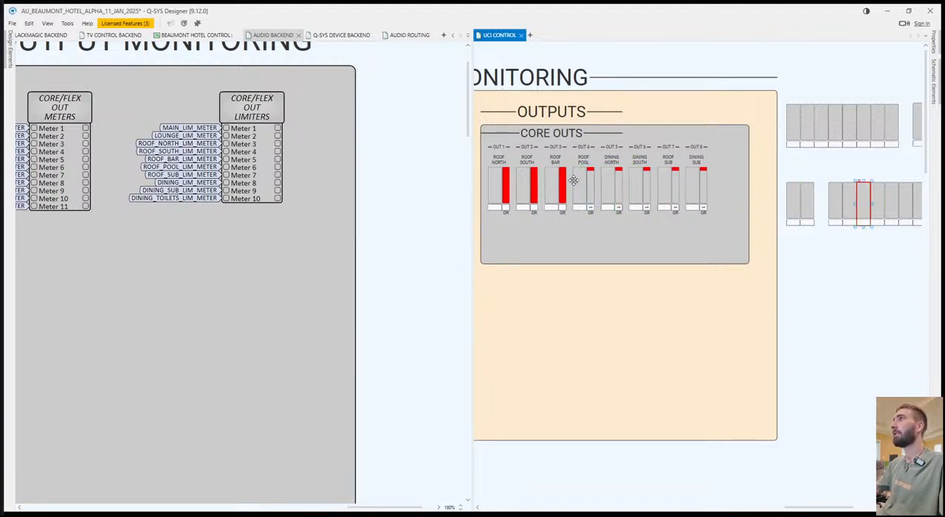
drag(876, 201, 599, 194)
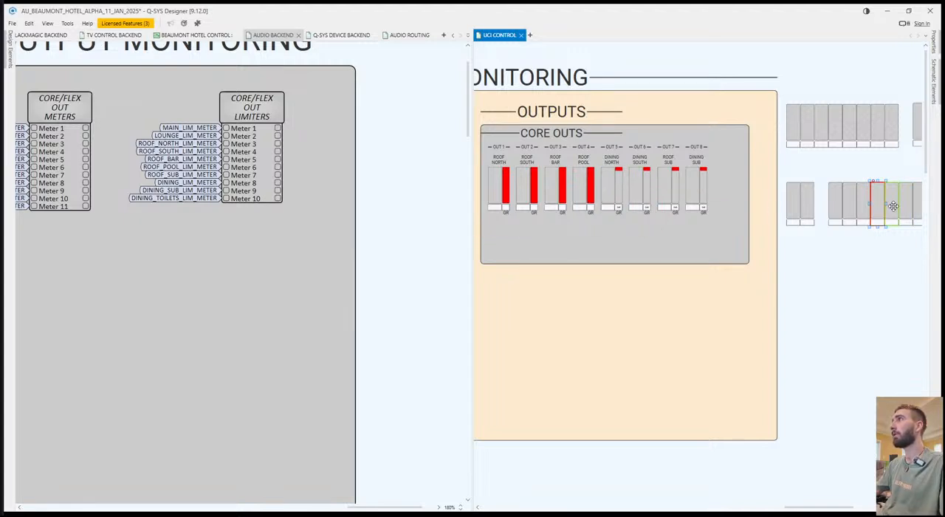
drag(893, 206, 703, 198)
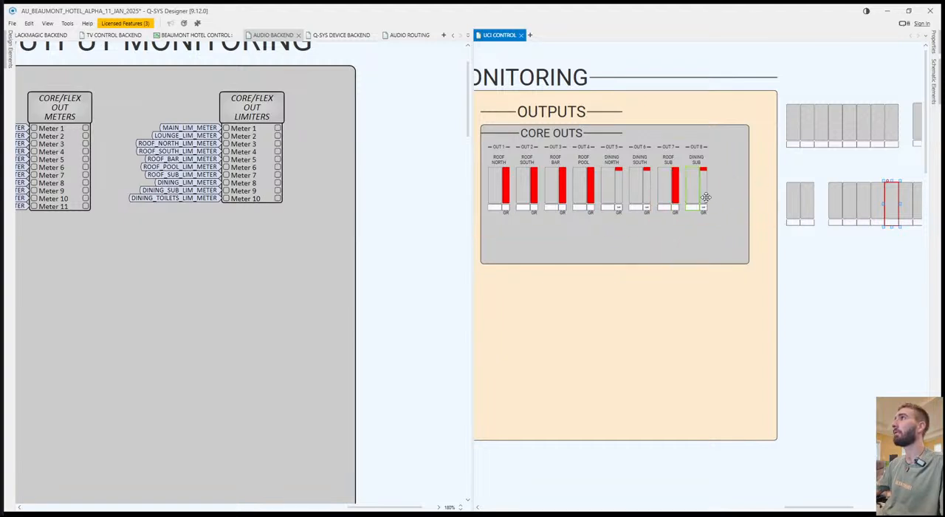
drag(908, 200, 606, 182)
Check on AUDIO ROUTING which Core outputs the dining limiters feed and how the DINING limiter blocks are labelled.
click(354, 274)
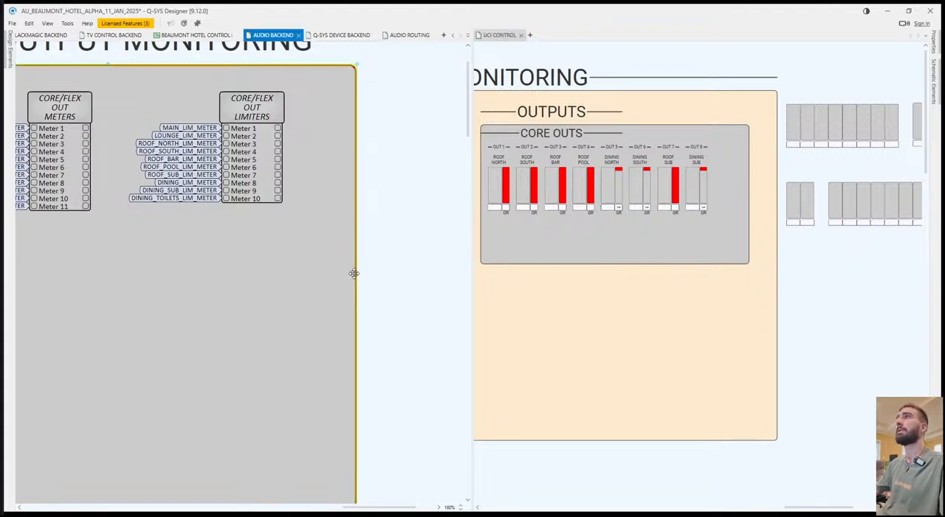
click(385, 37)
scroll(294, 303, down, 3)
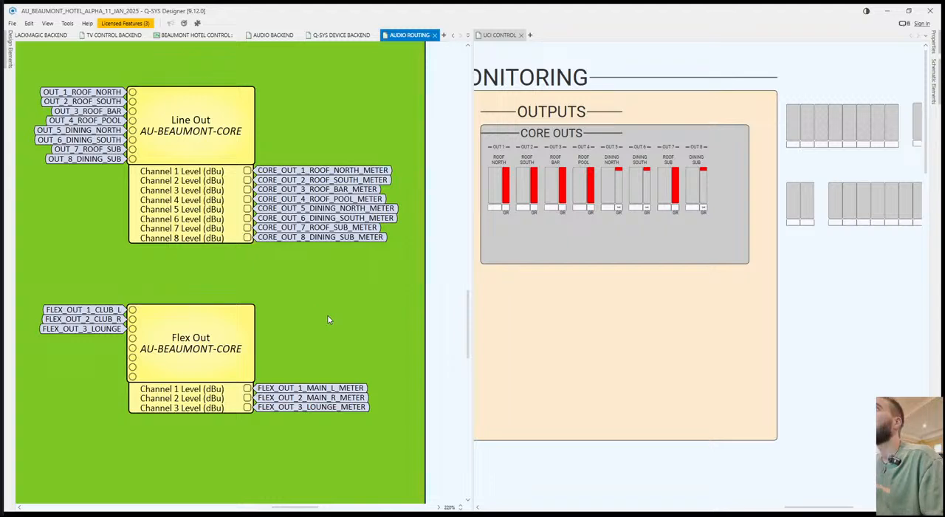
scroll(354, 287, down, 2)
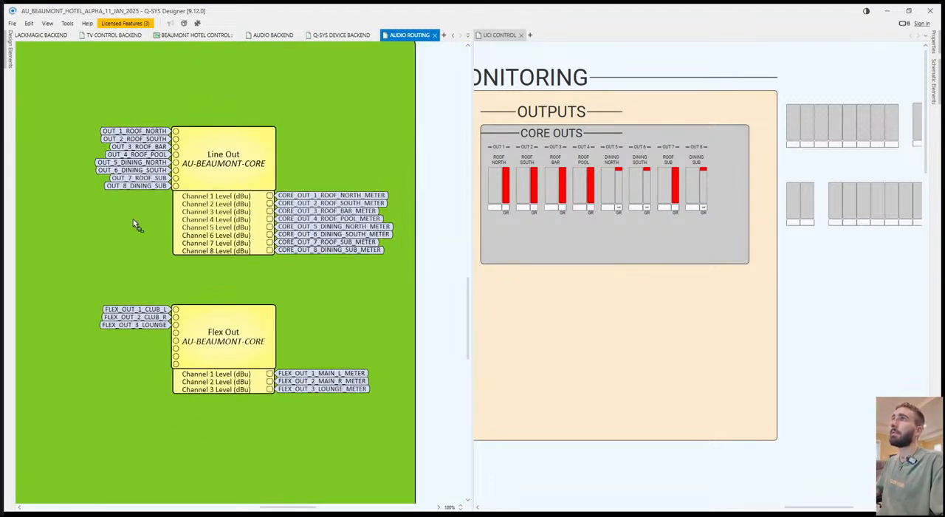
scroll(197, 246, left, 5)
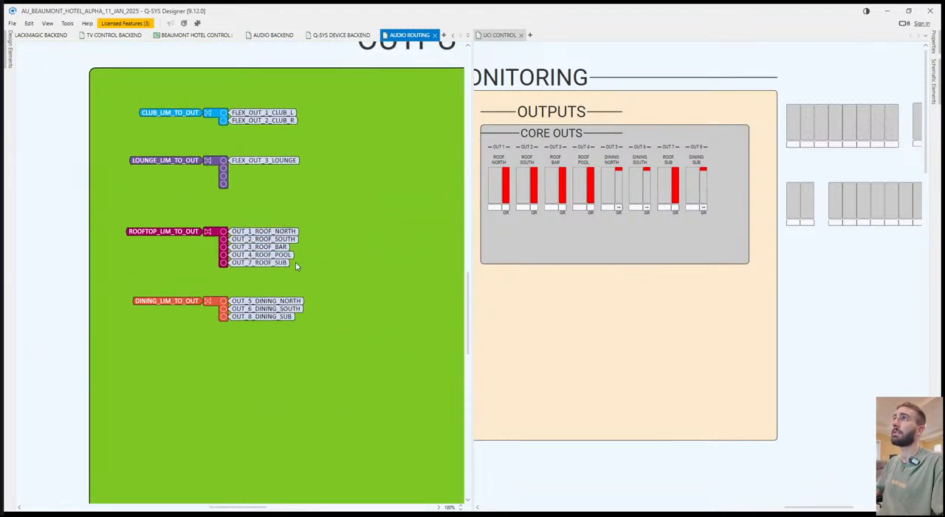
mouse_move(332, 327)
mouse_down()
mouse_move(274, 325)
mouse_move(408, 269)
mouse_move(221, 378)
mouse_move(73, 508)
mouse_up()
drag(258, 279, 198, 455)
Rename the first two limiter blocks in the DINING section as DINING NORTH LIM and DINING SOUTH LIM.
mouse_move(301, 285)
mouse_down()
mouse_move(347, 339)
mouse_move(336, 337)
mouse_up()
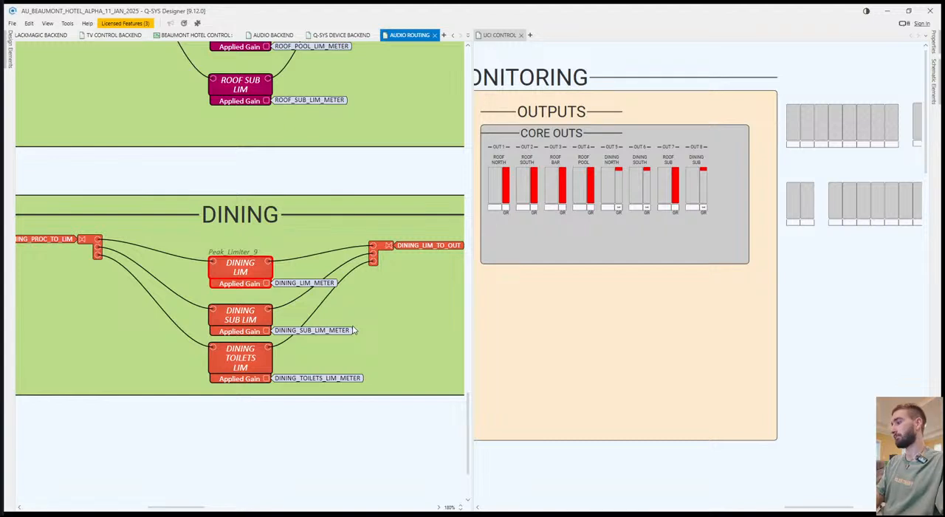
key(F2)
text(DINING NOR)
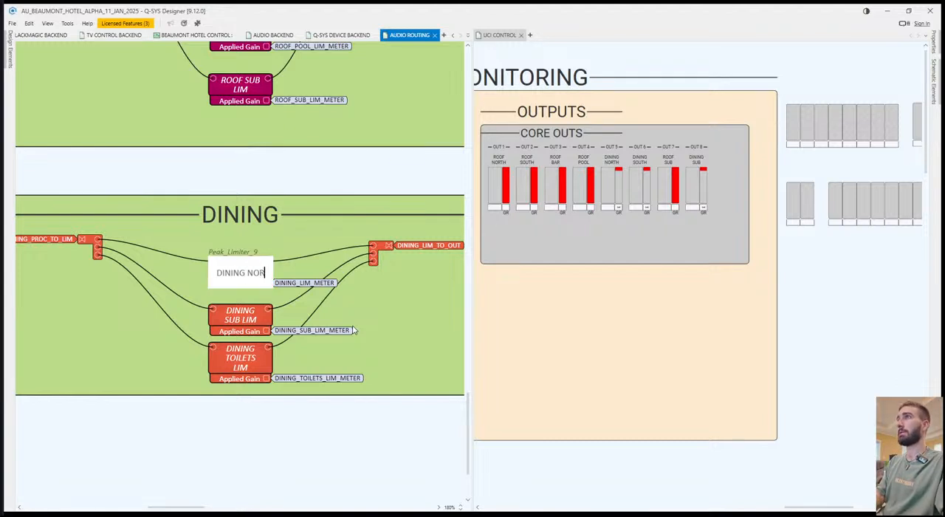
text(TH LIM)
key(Return)
click(254, 316)
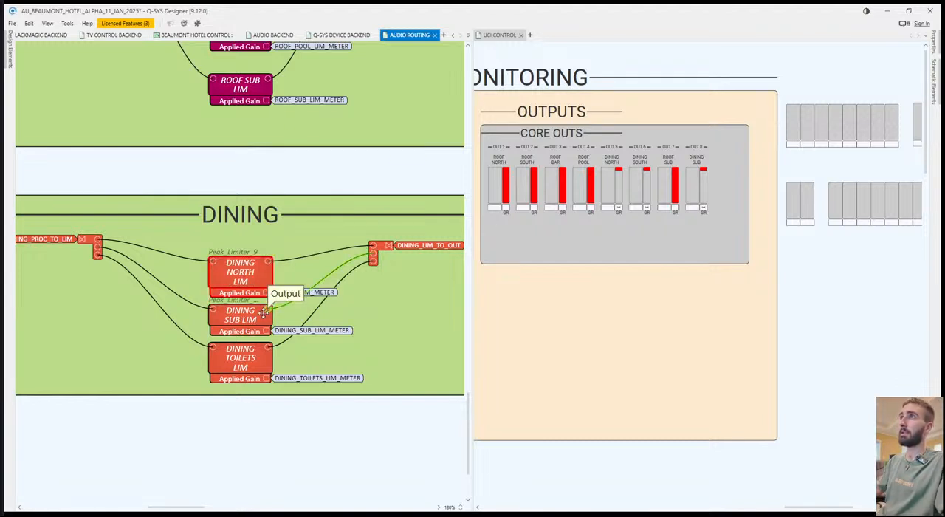
key(F2)
text(DINING SOUTH LIM)
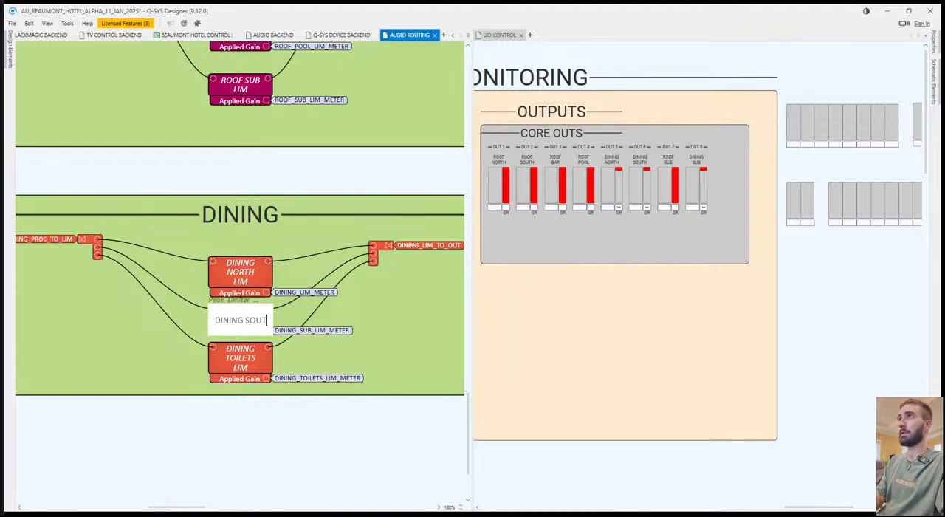
key(Return)
Rename the first two dining limiter tags as DINING_NORTH_LIM_METER and DINING_SOUTH_LIM_METER, and move the DINING SOUTH LIM block up below DINING NORTH LIM.
click(301, 294)
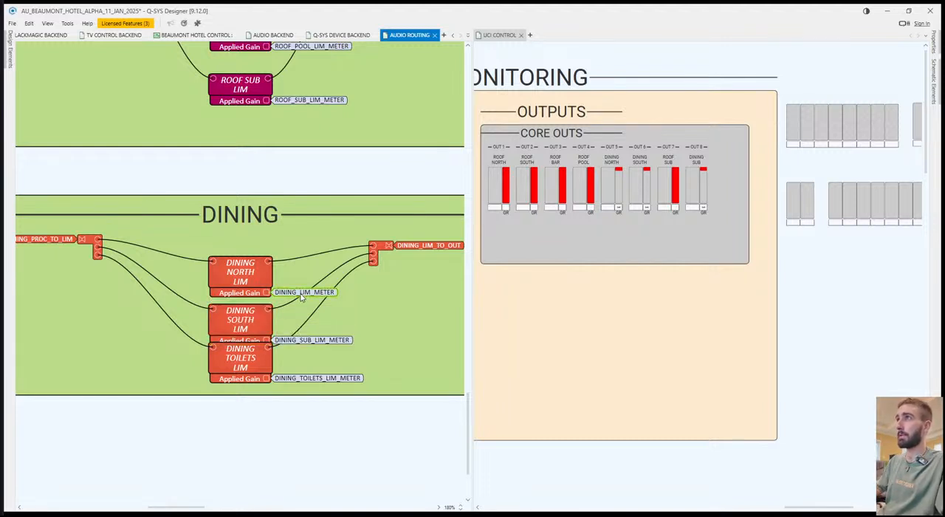
key(F2)
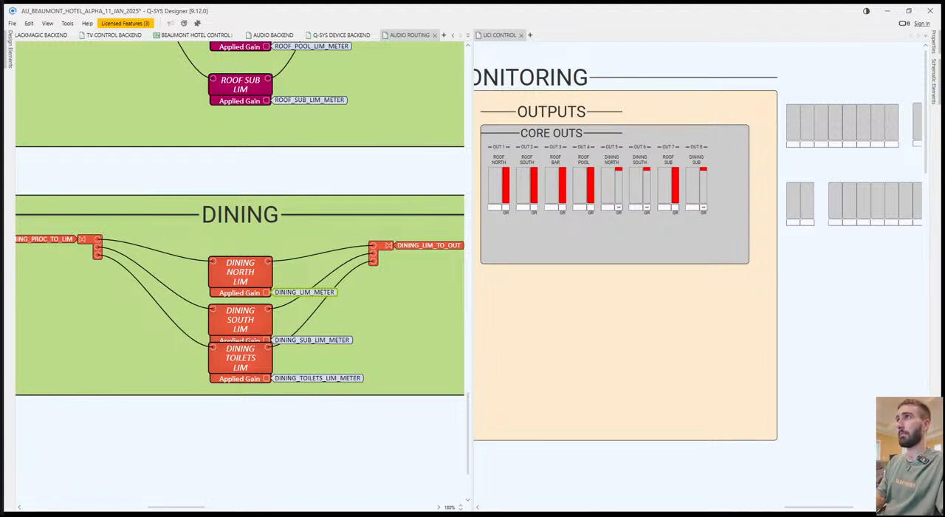
key(Return)
click(299, 343)
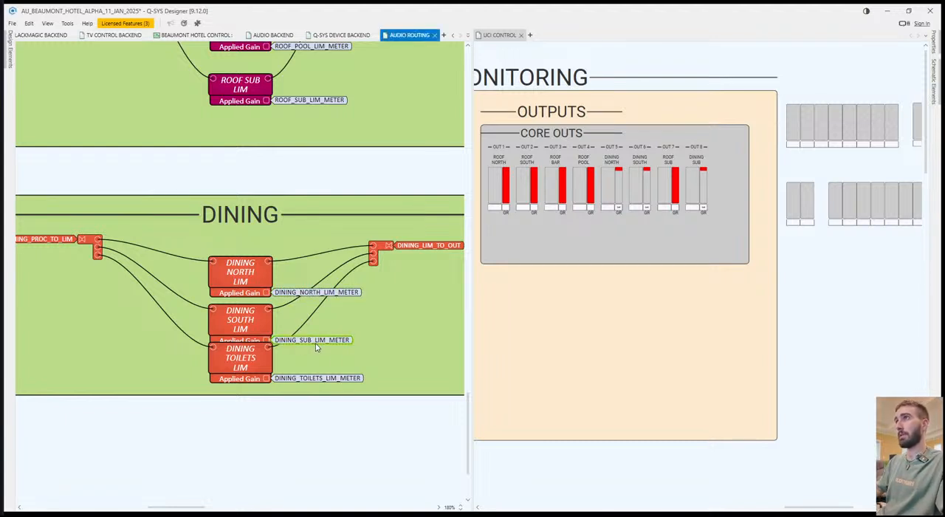
key(F2)
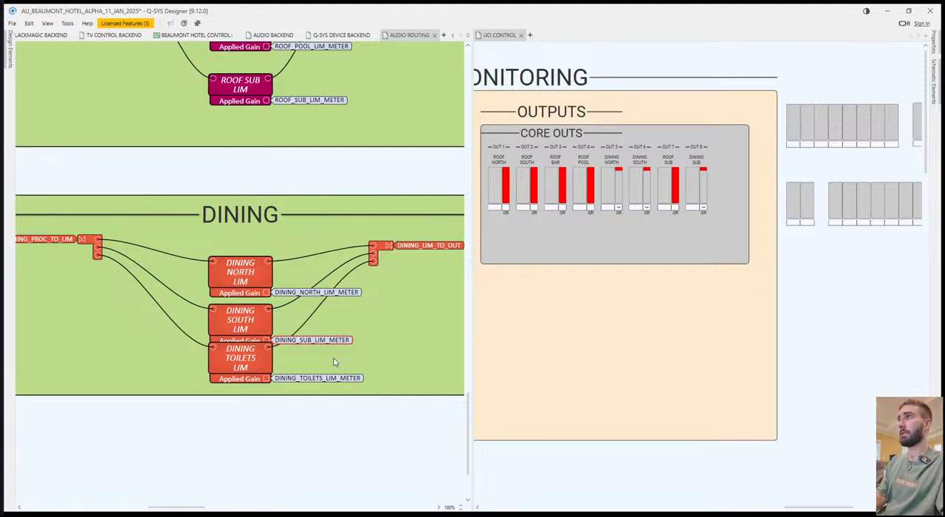
key(Return)
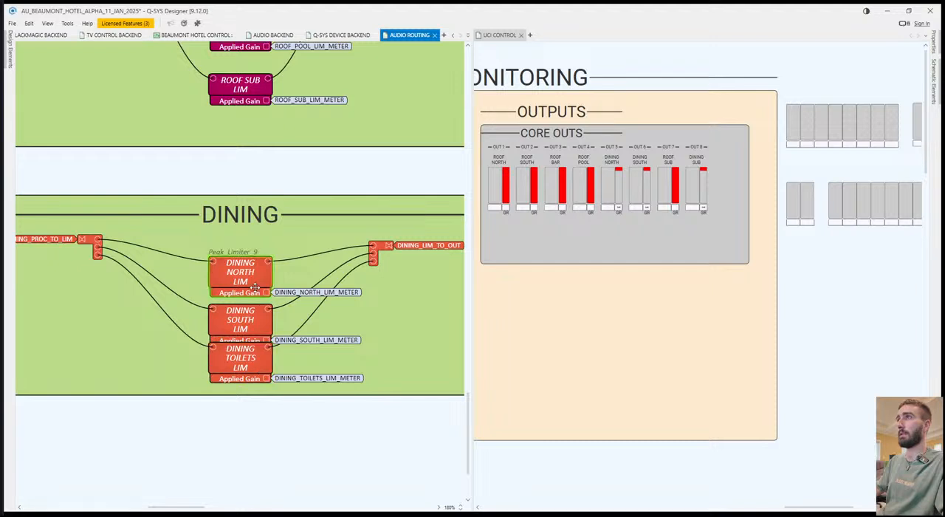
drag(243, 322, 243, 314)
Rename the DINING TOILETS LIM block as DINING SUB LIM.
click(242, 360)
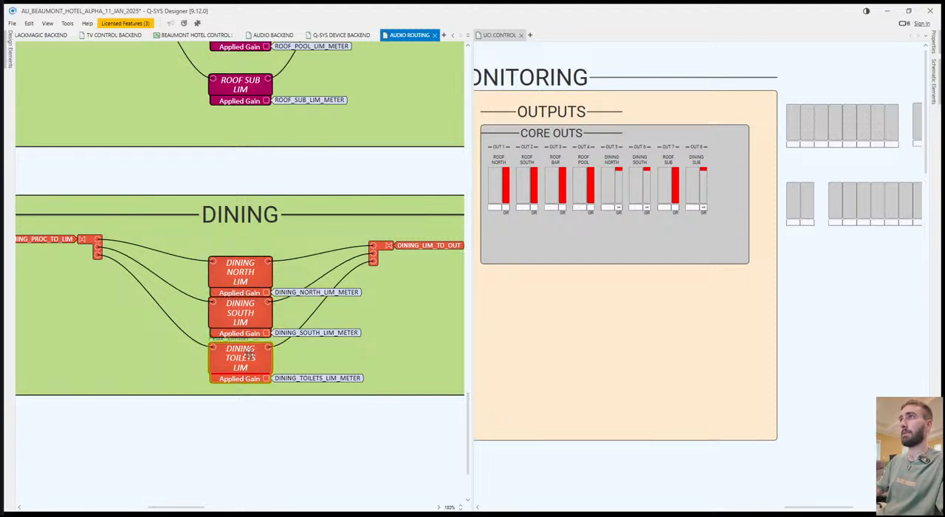
text(DINING_SUB_LIM_)
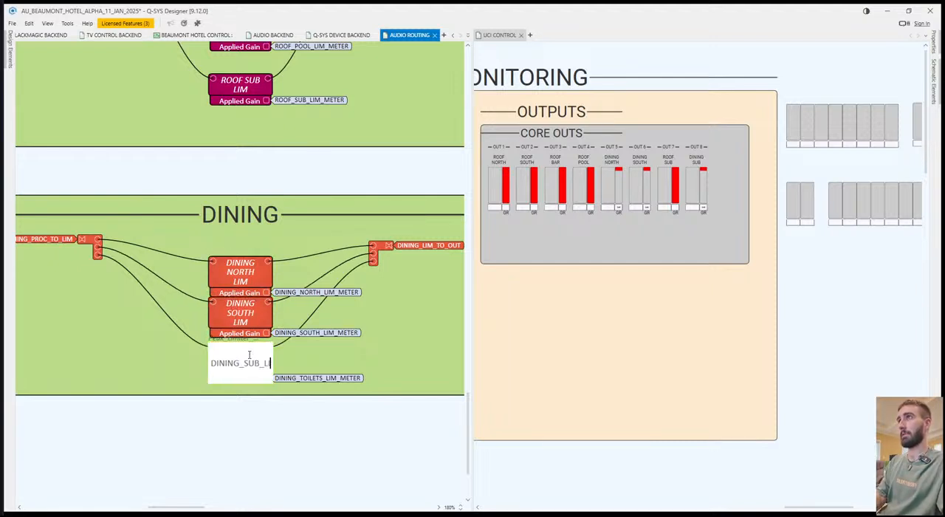
key(BackSpace)
key(BackSpace)
key(BackSpace)
key(BackSpace)
key(BackSpace)
key(BackSpace)
key(BackSpace)
key(BackSpace)
key(BackSpace)
text(SUB)
key(Return)
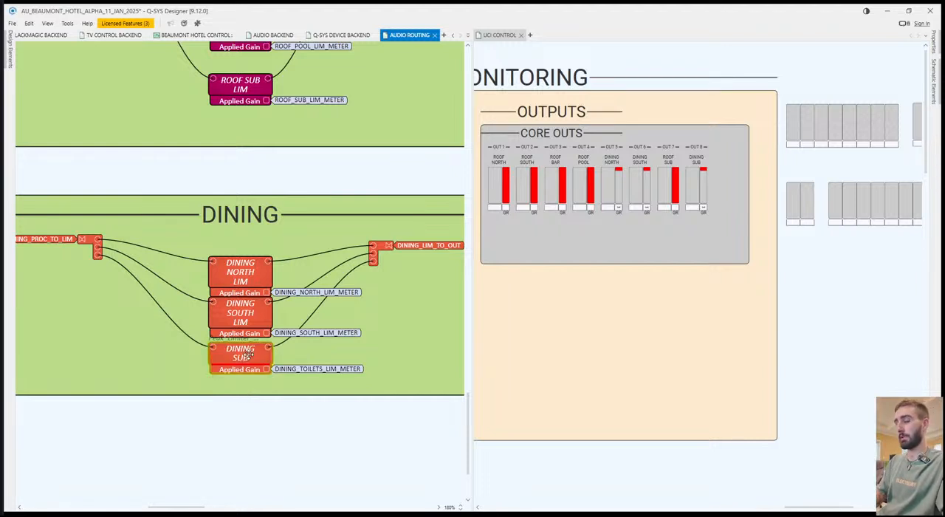
double_click(248, 356)
text(DINING SUB LIM)
key(Return)
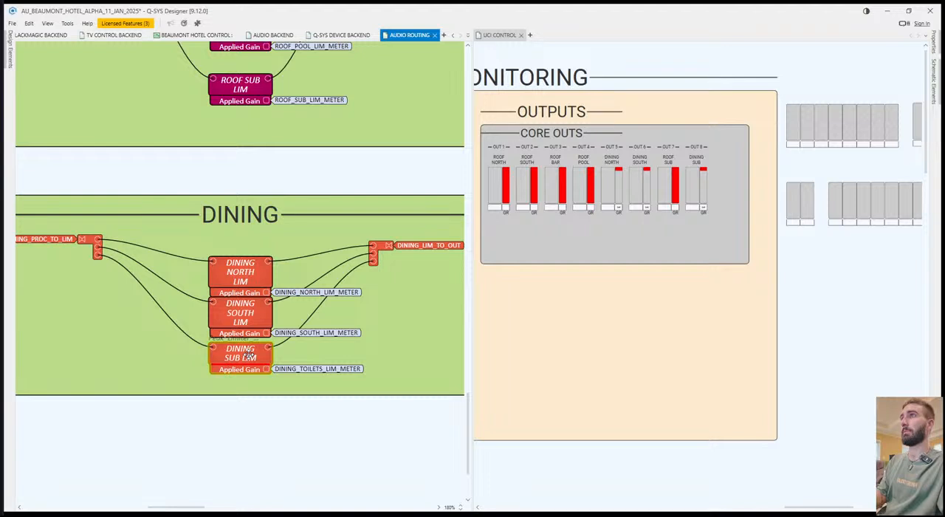
Rename the signal tag on the DINING SUB LIM block as DINING_SUB_LIM_METER.
double_click(320, 371)
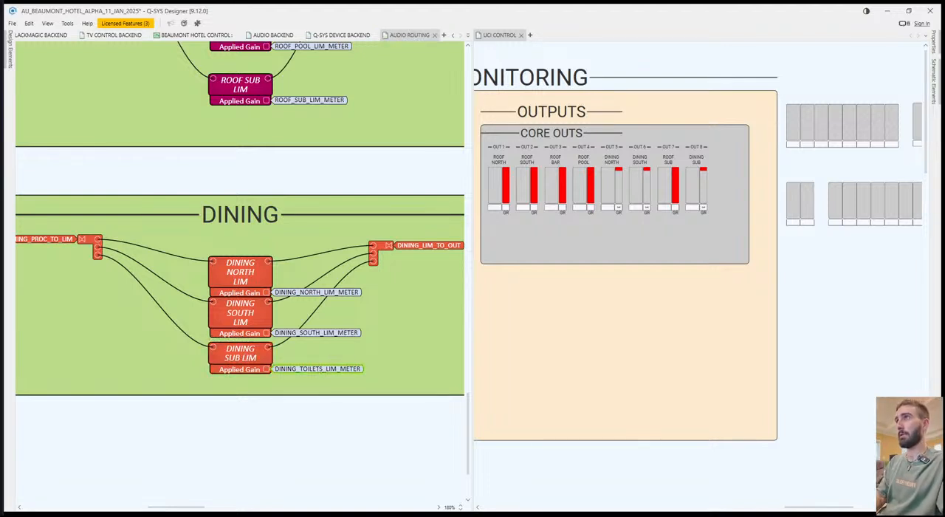
key(Return)
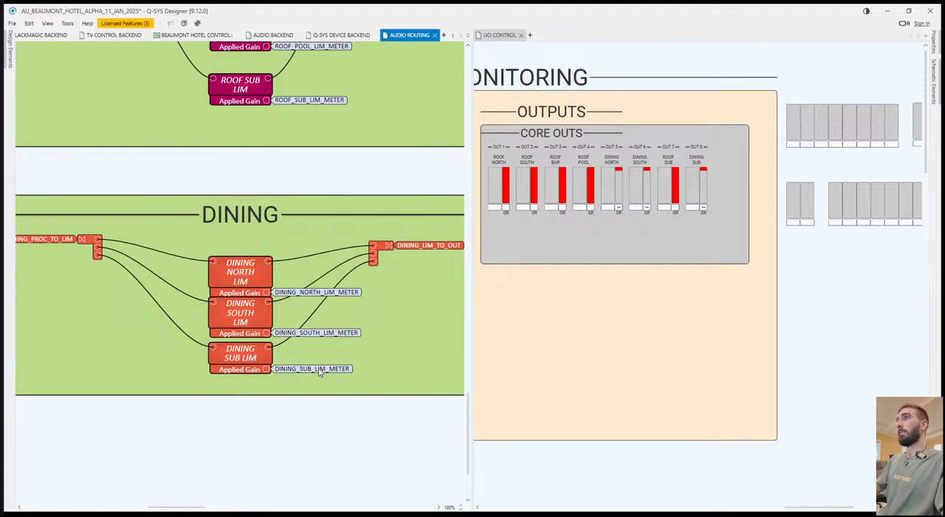
drag(366, 438, 322, 445)
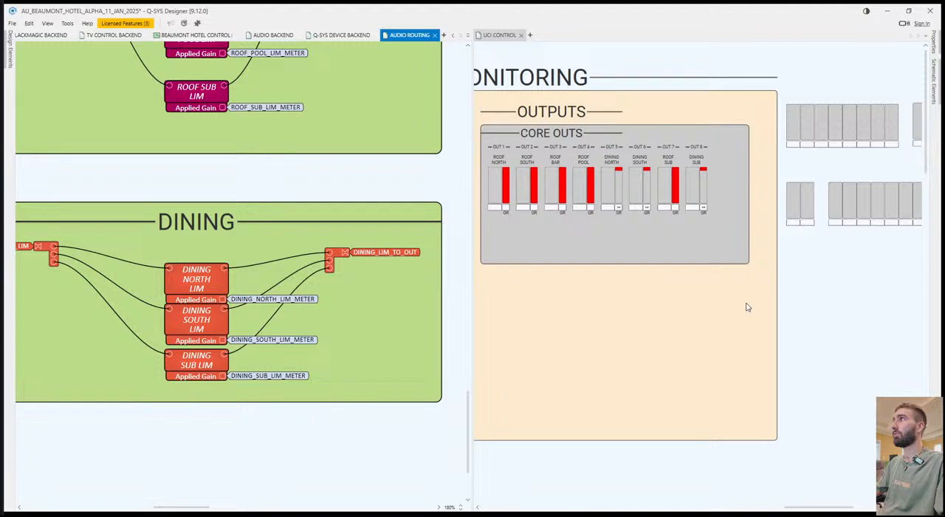
drag(203, 402, 184, 400)
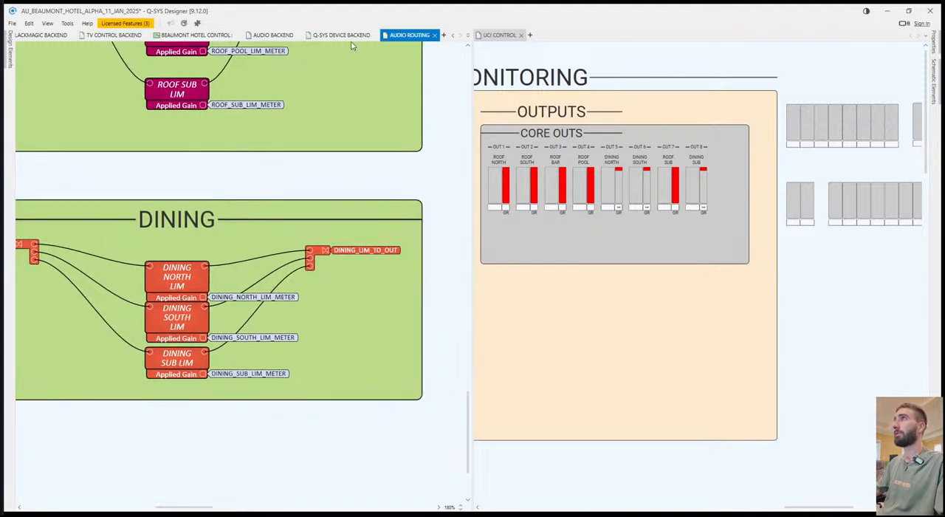
Check the dining tags on AUDIO BACKEND and assign the last three spare lower-row meters to the OUT 5, OUT 6 and OUT 8 limiter meters.
click(329, 40)
click(279, 39)
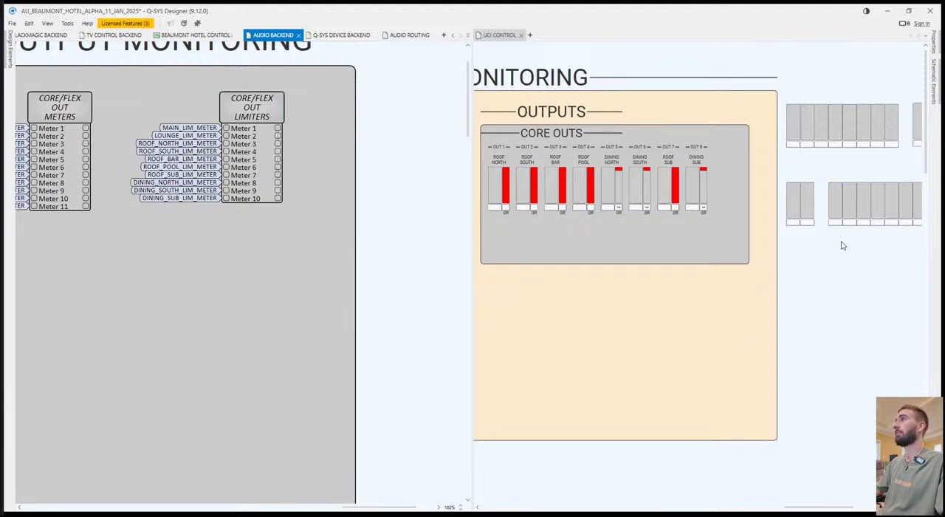
click(199, 186)
drag(921, 310, 839, 316)
click(823, 208)
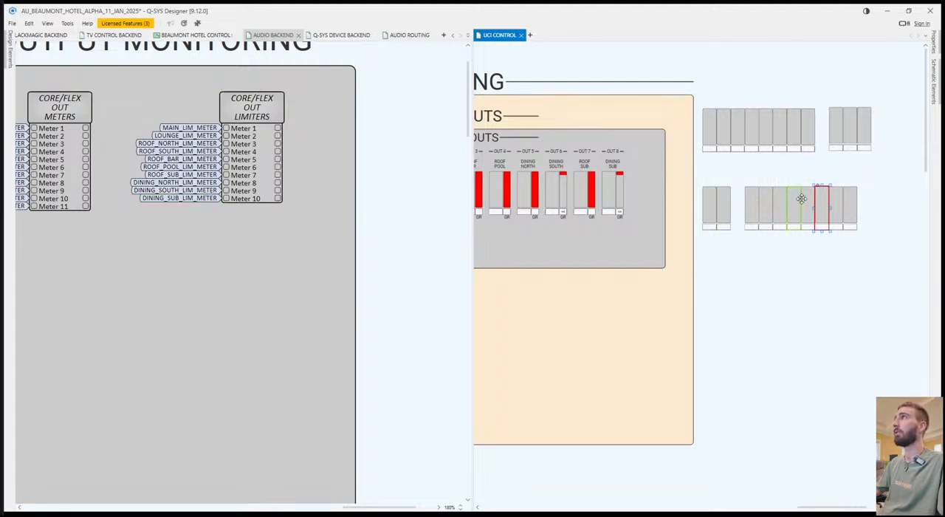
click(835, 205)
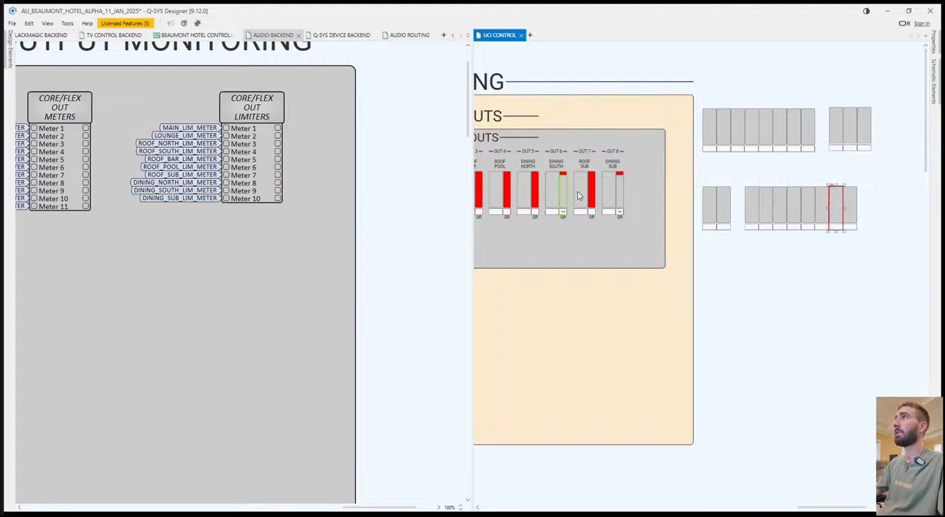
click(850, 206)
drag(623, 190, 619, 193)
Delete the eight used spare meters from each row, keeping the MAIN and LOUNGE limiter meters and the three separate upper-row meters.
drag(902, 324, 936, 326)
drag(856, 283, 703, 176)
key(Delete)
drag(780, 74, 678, 128)
key(Delete)
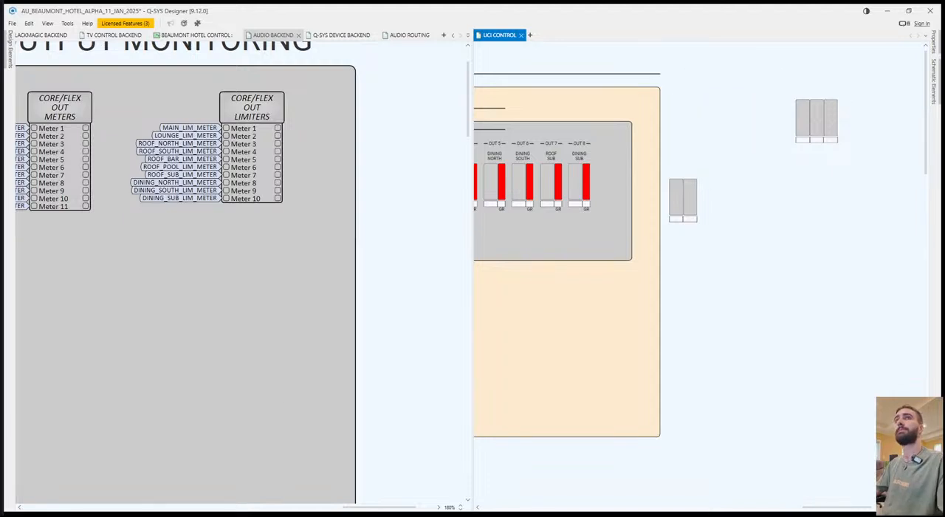
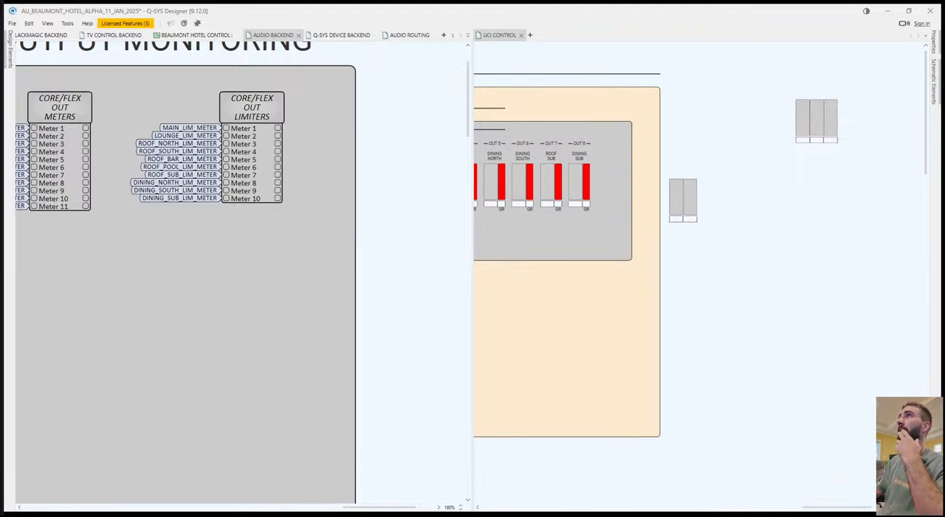
Copy the white background panel from the ML4i #2 STATUS block onto CORE OUTS and resize it to cover all eight output meter groups.
click(692, 268)
drag(547, 260, 640, 268)
drag(829, 341, 785, 353)
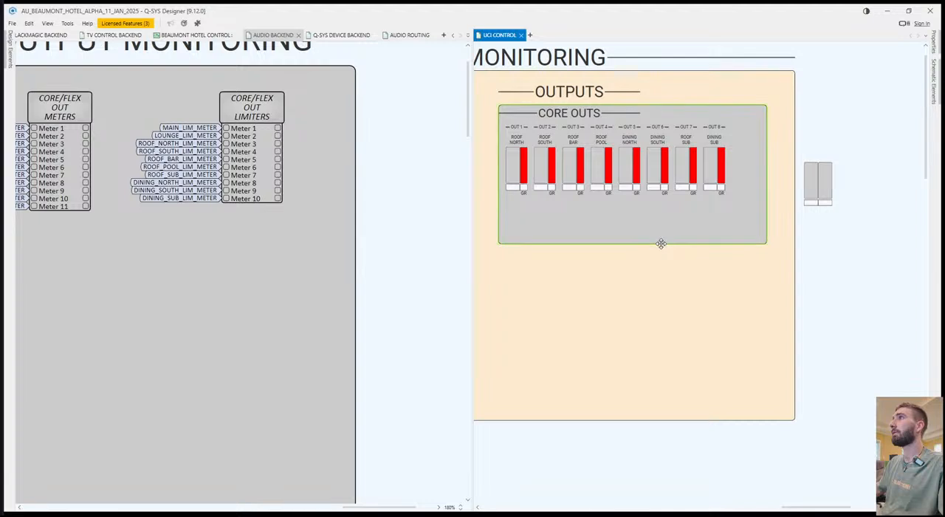
drag(660, 243, 874, 268)
drag(482, 241, 797, 271)
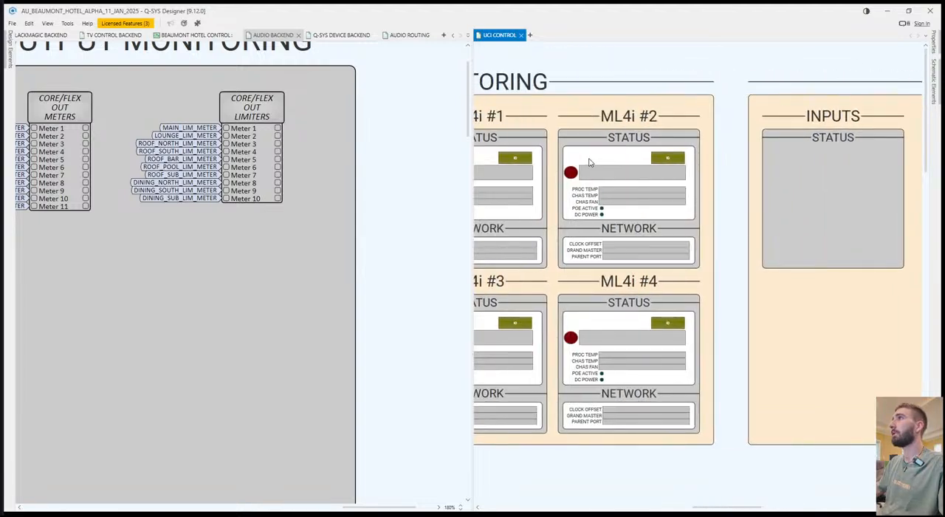
click(570, 169)
drag(884, 301, 533, 293)
drag(889, 298, 806, 298)
key(ctrl+v)
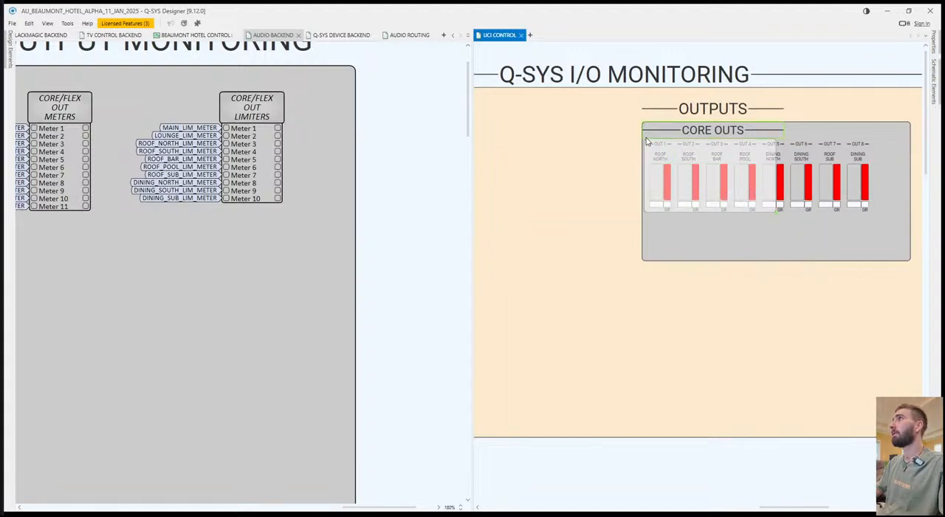
click(641, 140)
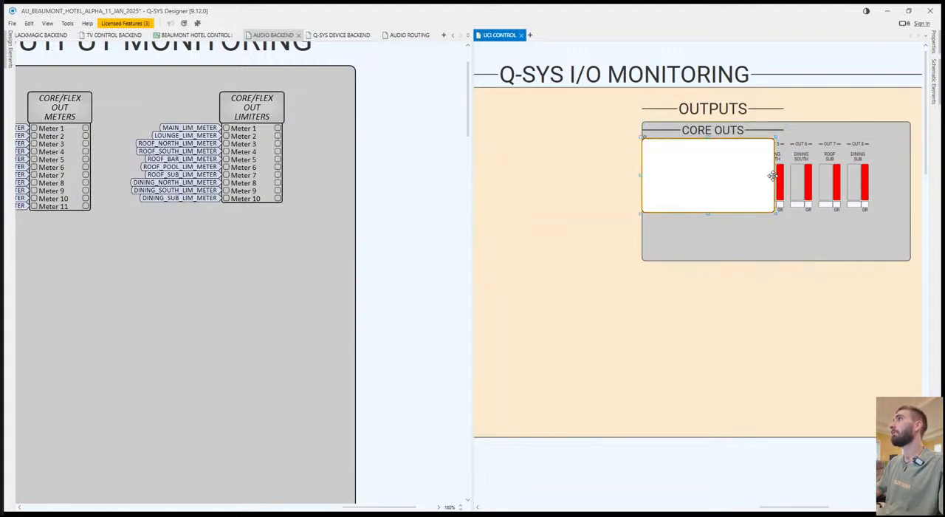
drag(775, 175, 876, 194)
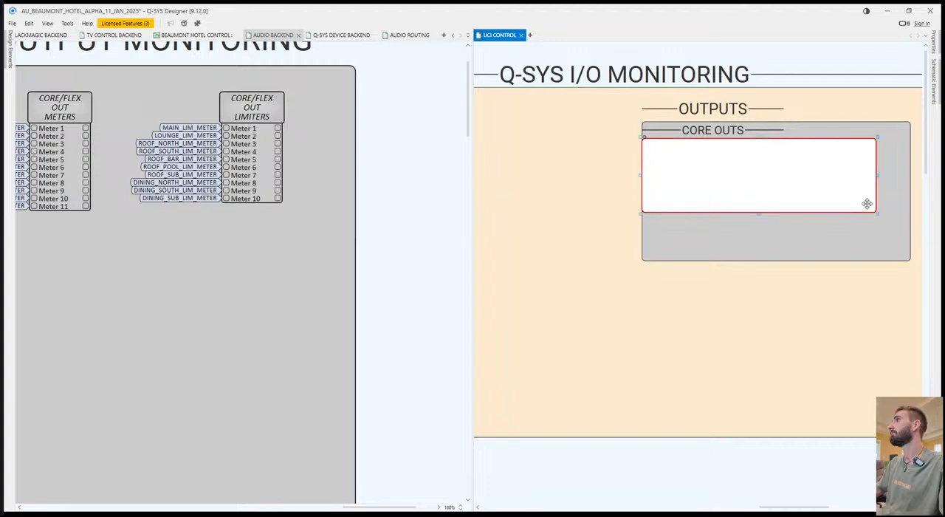
drag(766, 212, 763, 215)
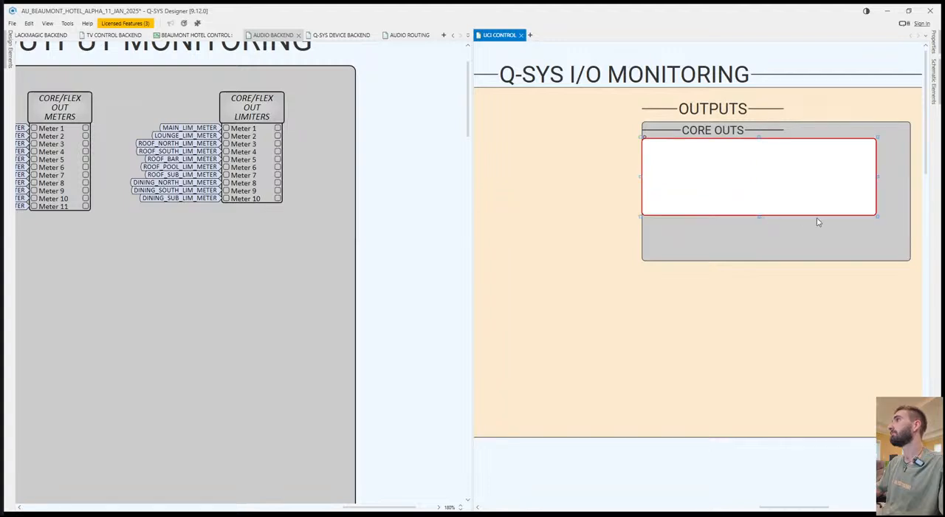
Send the white panel, the grey panel and the beige background to the back in that order, placing the meters on top.
click(909, 255)
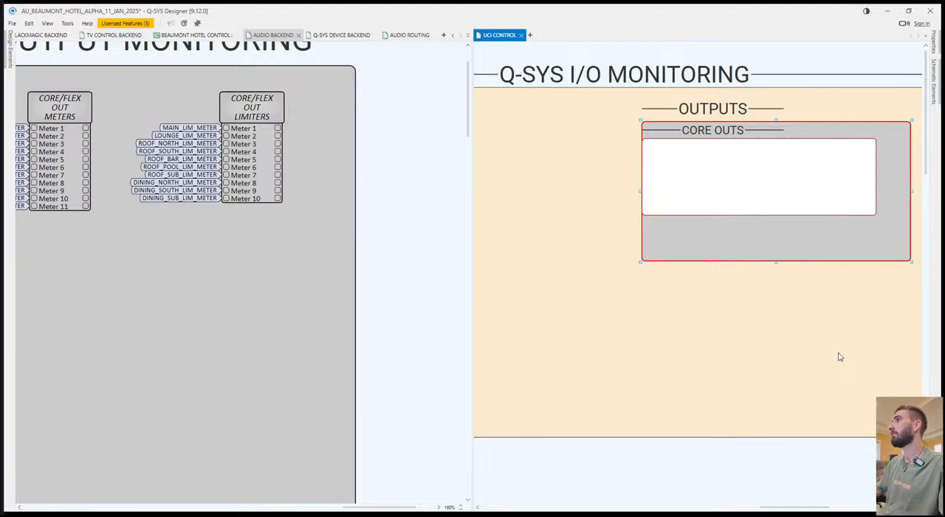
key(Delete)
click(856, 437)
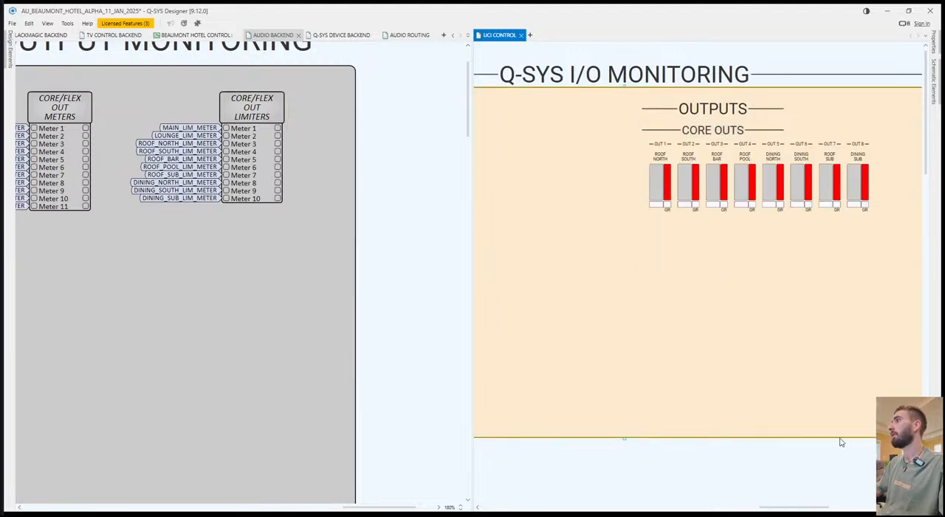
key(ctrl+shift+b)
click(663, 309)
drag(663, 309, 740, 317)
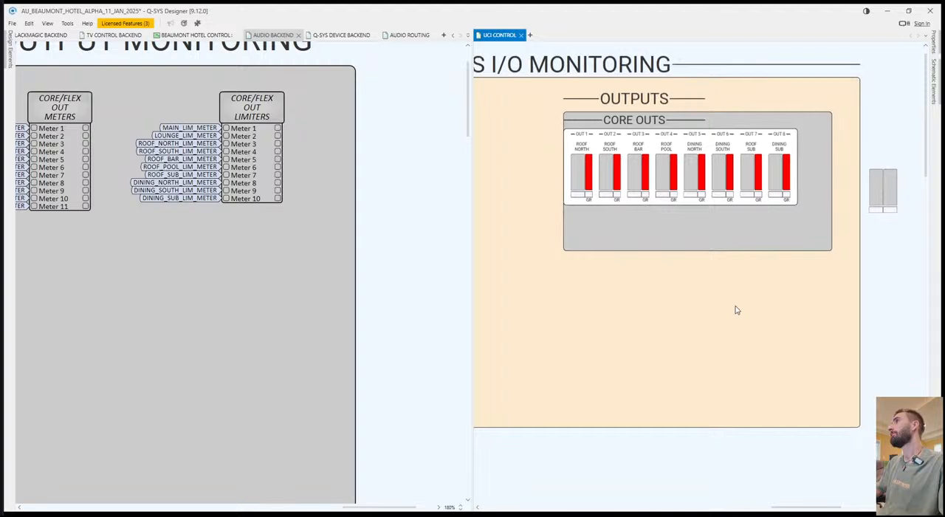
Shift the grey CORE OUTS panel slightly left and narrow it to an even margin around the white panel.
click(564, 227)
drag(564, 227, 564, 239)
key(Left)
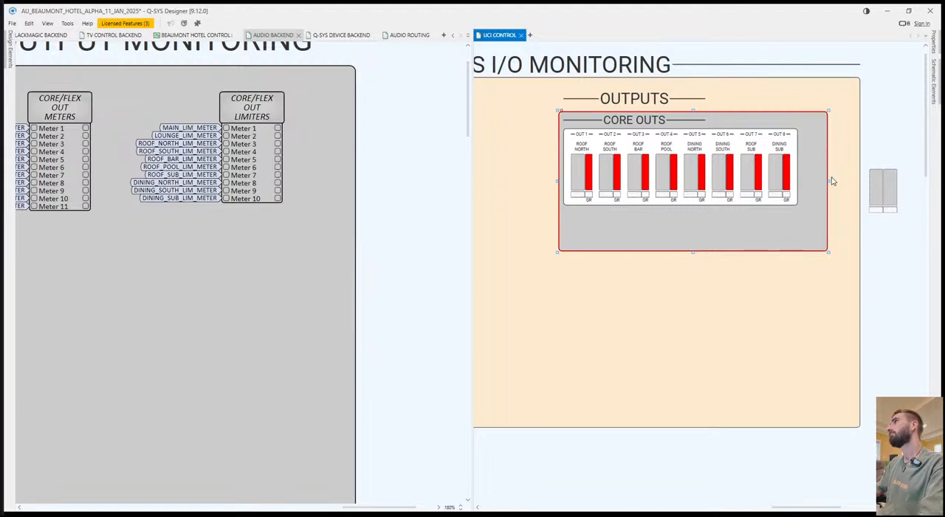
drag(828, 182, 803, 181)
Widen the CORE OUTS heading to the full width of the grey panel and save the design.
click(697, 120)
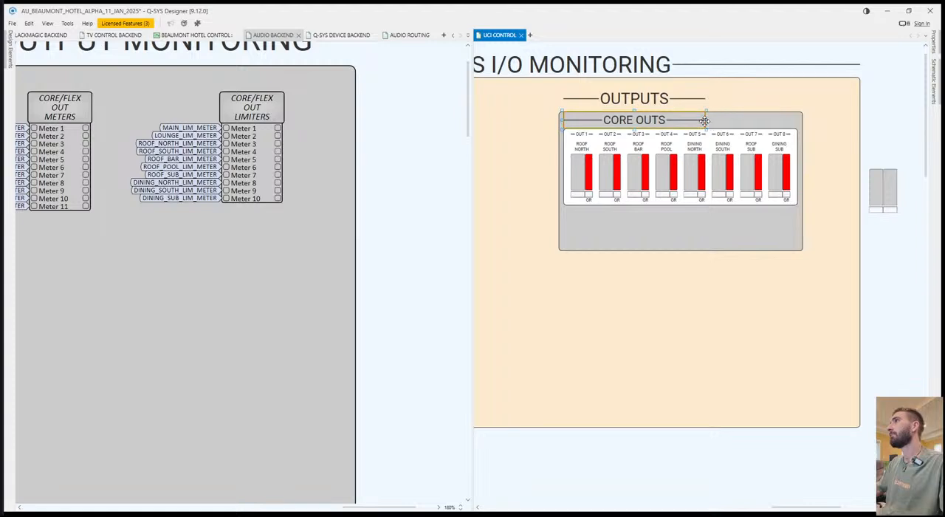
drag(706, 120, 802, 122)
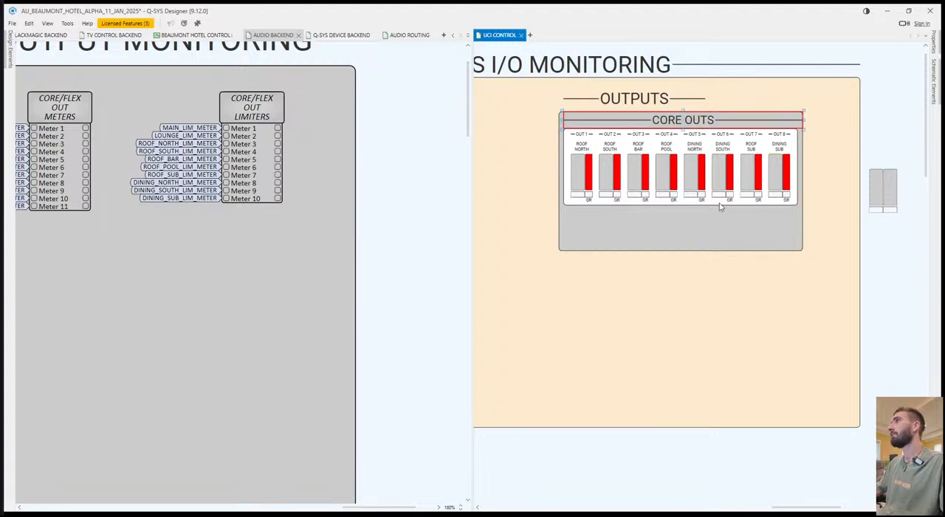
drag(556, 120, 558, 120)
key(ctrl+s)
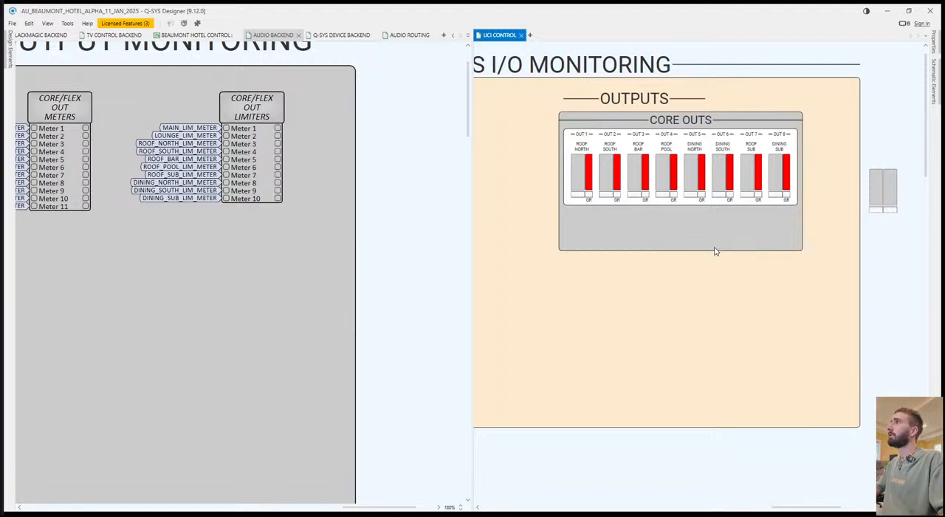
Extend the grey panel downward and paste a copy of the CORE OUTS heading and white panel directly below the originals.
drag(679, 251, 680, 352)
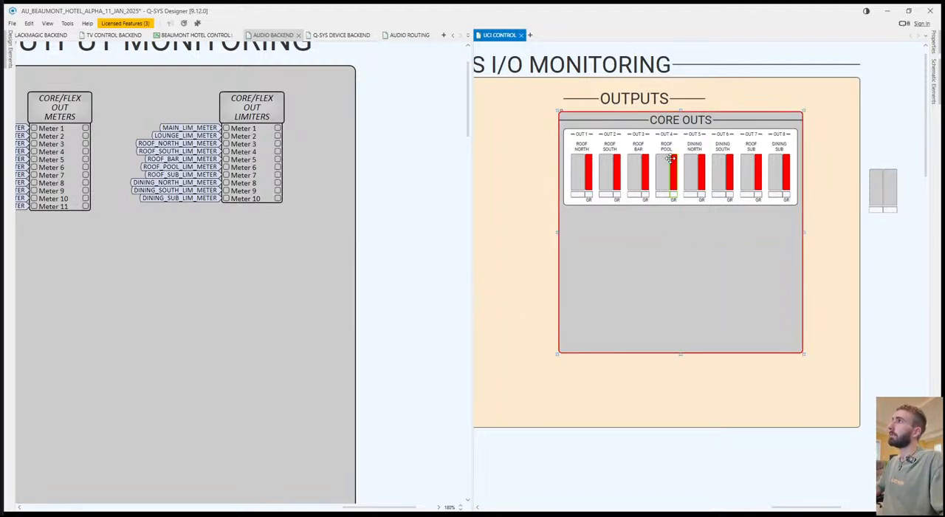
click(669, 121)
ctrl+click(796, 204)
key(ctrl+c)
key(ctrl+v)
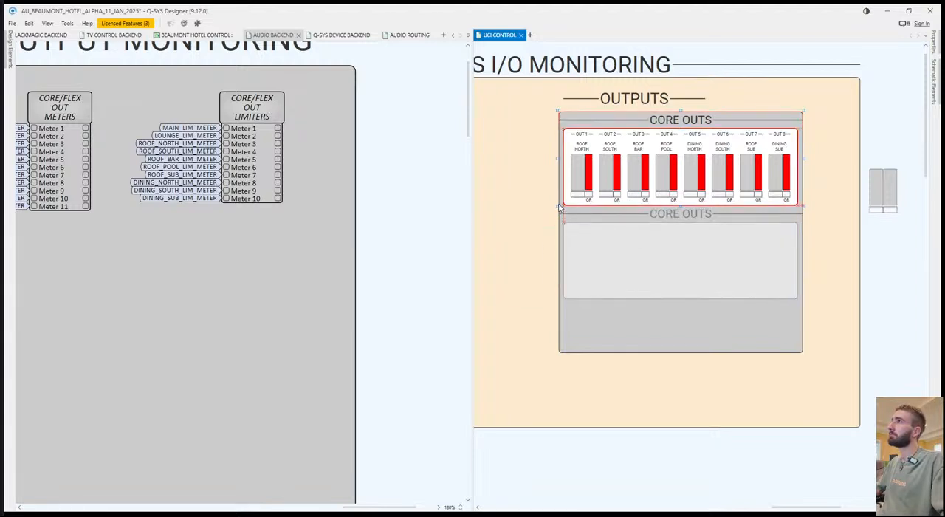
click(559, 210)
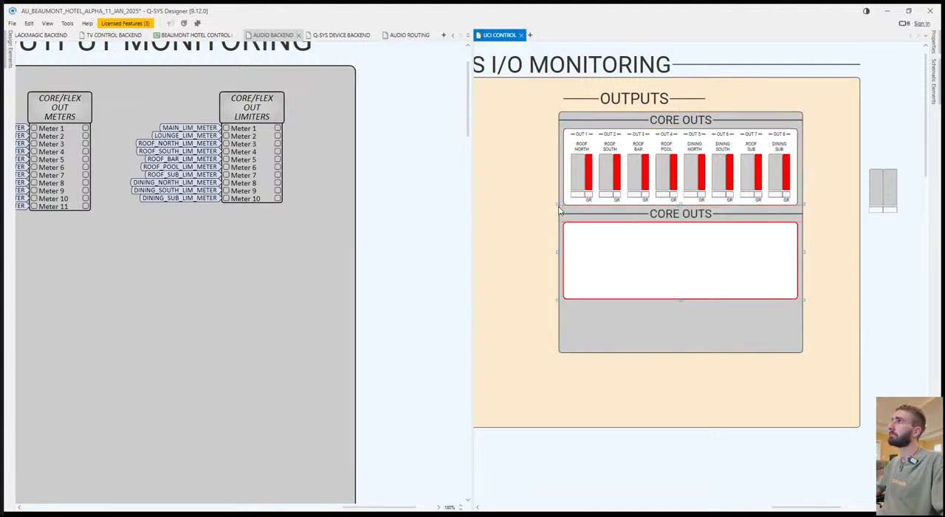
Rename the copied lower heading as FLEX OUTS.
double_click(674, 217)
text(FLEX OUTS)
click(896, 314)
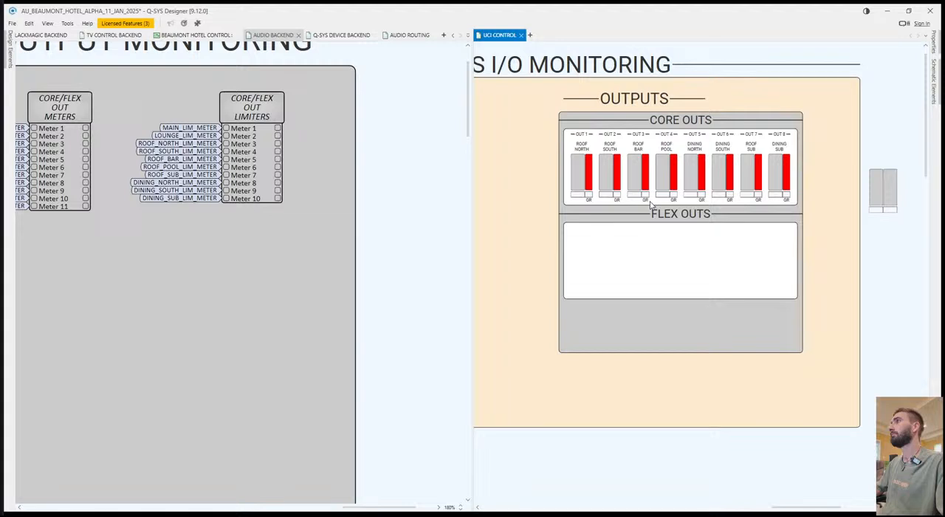
Copy the OUT 1, OUT 2 and OUT 3 meter groups into the white FLEX OUTS panel and nudge them up inside it.
drag(575, 134, 569, 128)
key(ctrl+c)
key(ctrl+v)
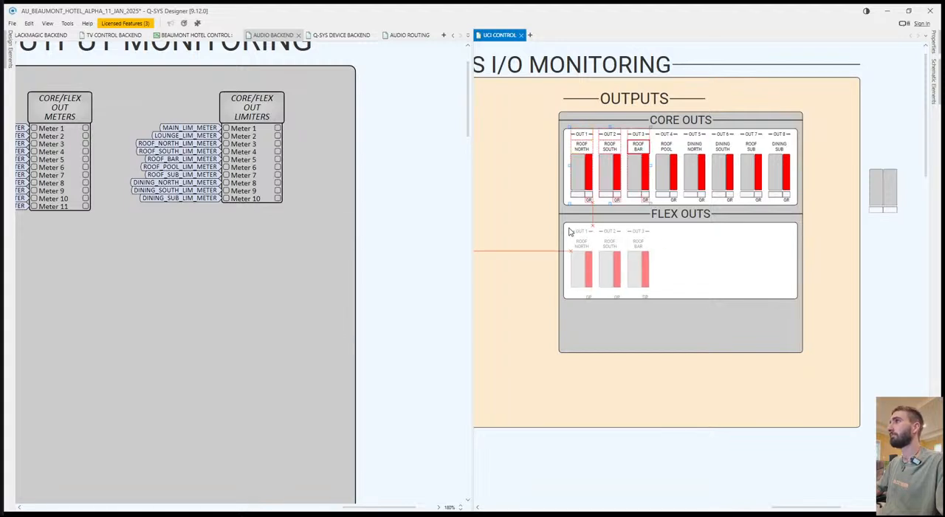
click(569, 229)
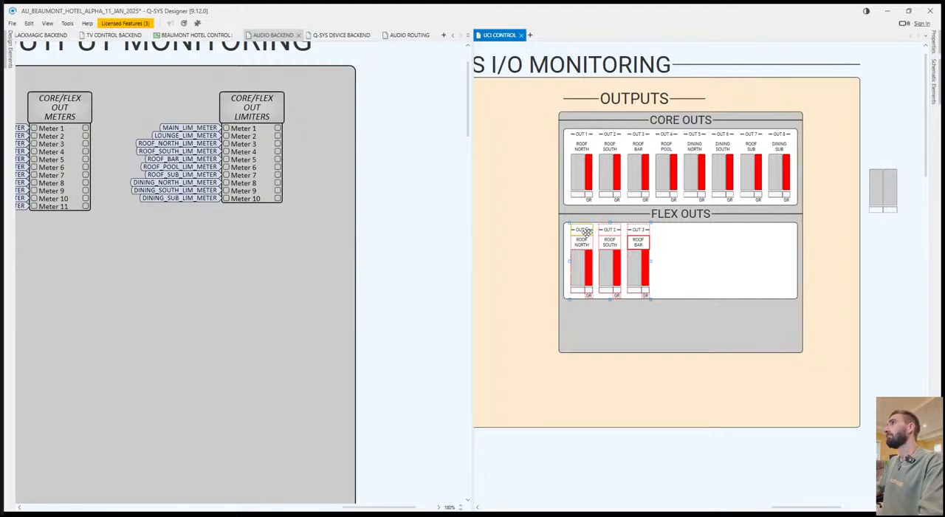
drag(582, 232, 582, 230)
click(692, 271)
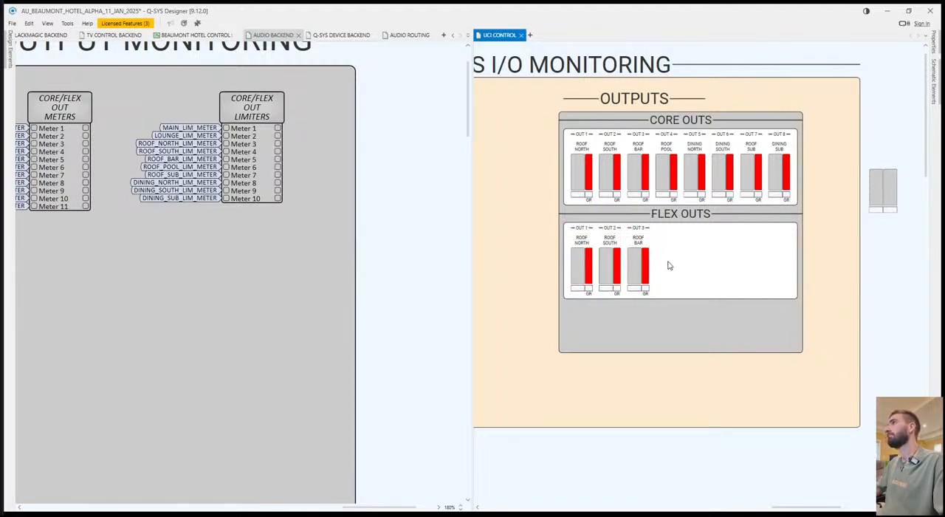
Try the label FLEX OUT 1 on the first meter group under FLEX OUTS.
scroll(767, 322, right, 3)
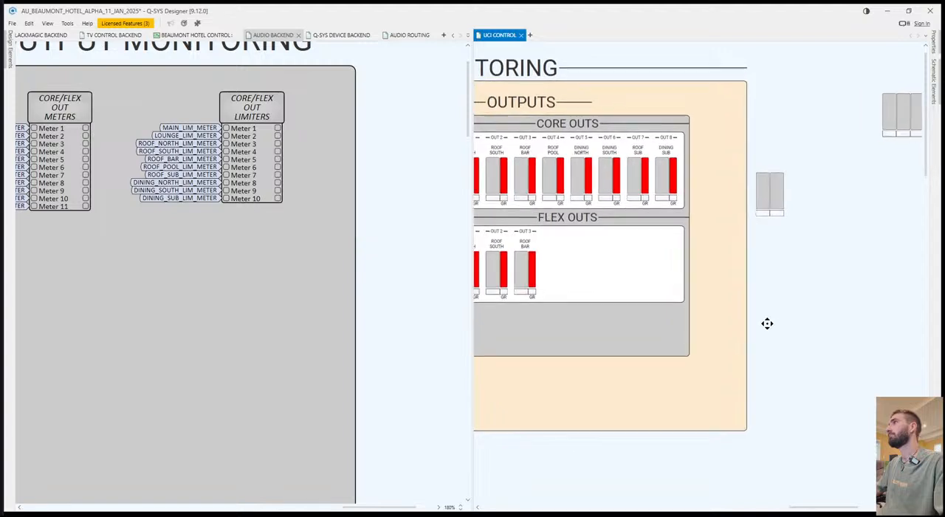
scroll(772, 294, left, 1)
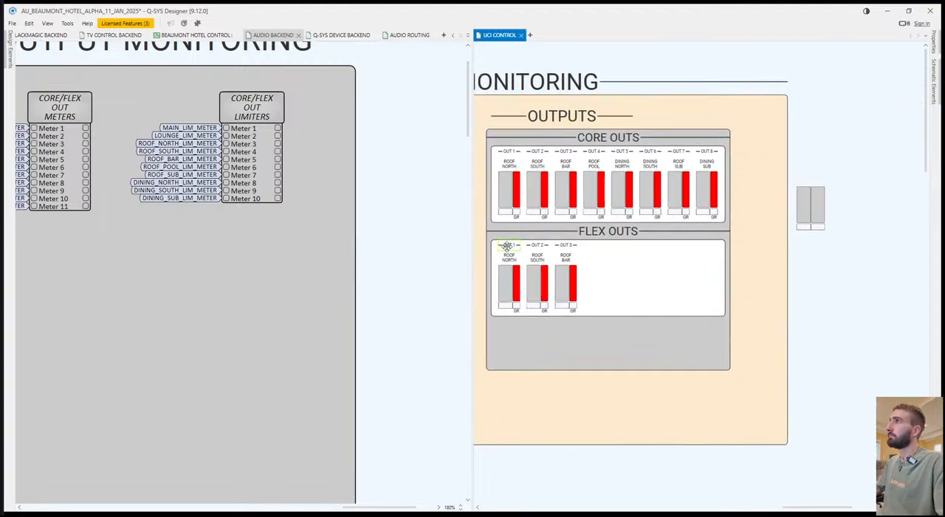
double_click(507, 245)
text(FLEX OUT)
click(622, 279)
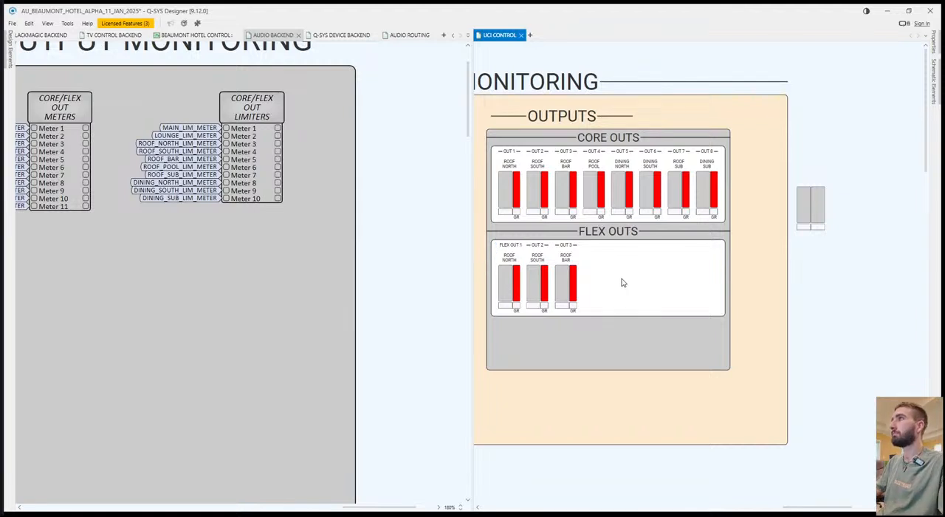
drag(584, 281, 603, 278)
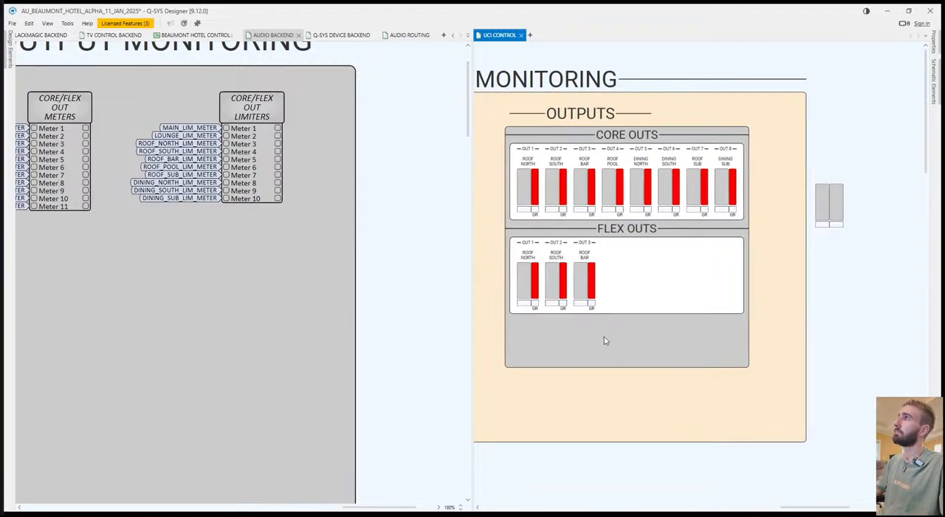
Label the three output headers under FLEX OUTS as FLEX 1, FLEX 2 and FLEX 3.
scroll(523, 273, up, 2)
click(530, 229)
text(FLEX 1)
click(571, 229)
text(FLEX 2)
click(612, 230)
text(FLEX 3)
click(680, 260)
Rename the zone labels under FLEX 1, FLEX 2 and FLEX 3 as MAIN L, MAIN R and LOUNGE.
double_click(536, 251)
text(MAIN L)
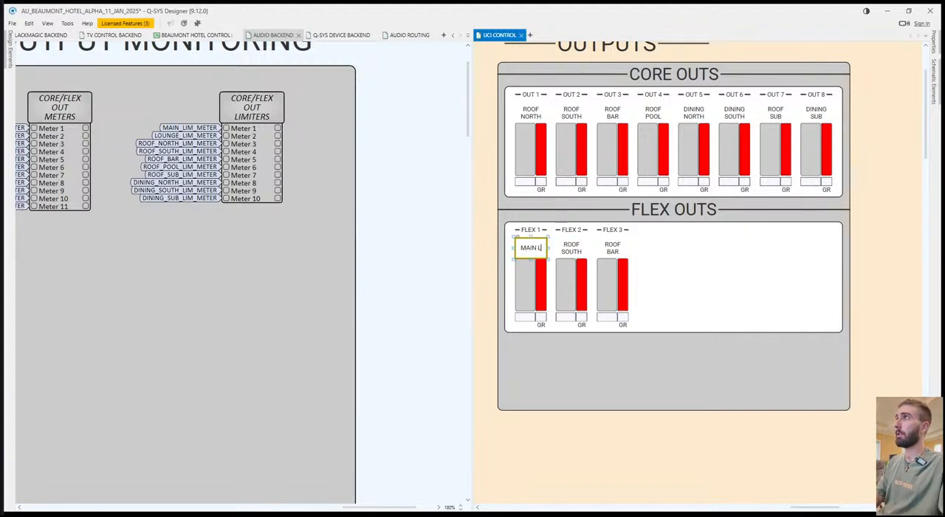
double_click(575, 250)
text(MA)
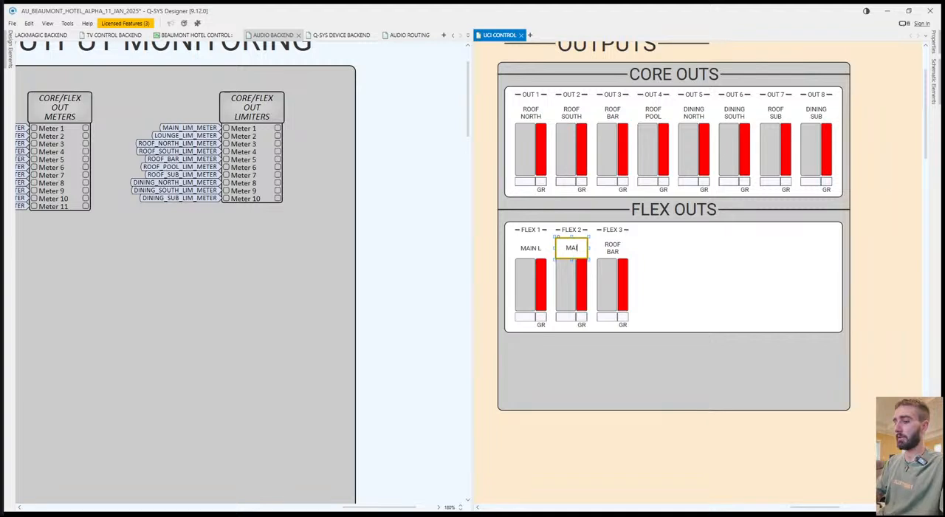
text(IN R)
double_click(613, 248)
text(LOUNGE)
click(678, 360)
drag(678, 358, 658, 354)
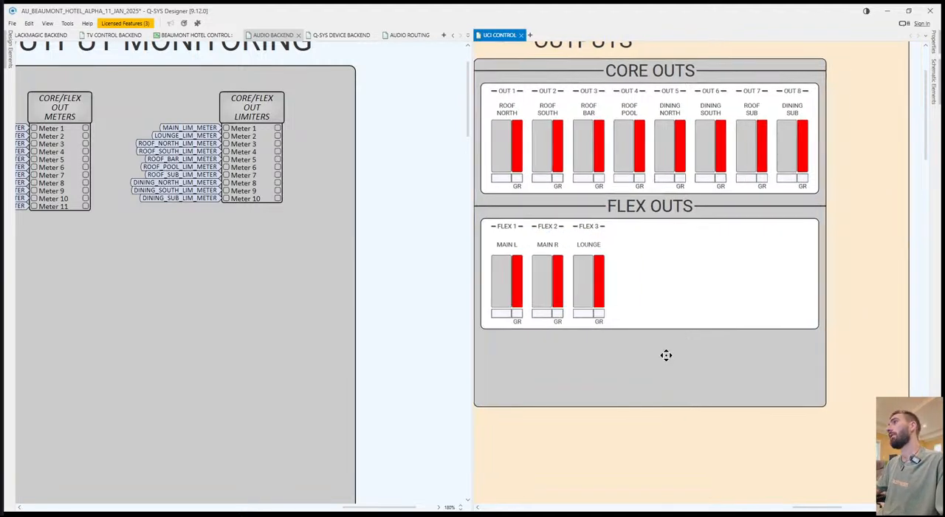
Assign the spare MAIN limiter meter to the limiter meter of FLEX 1.
scroll(749, 300, down, 4)
scroll(825, 199, right, 2)
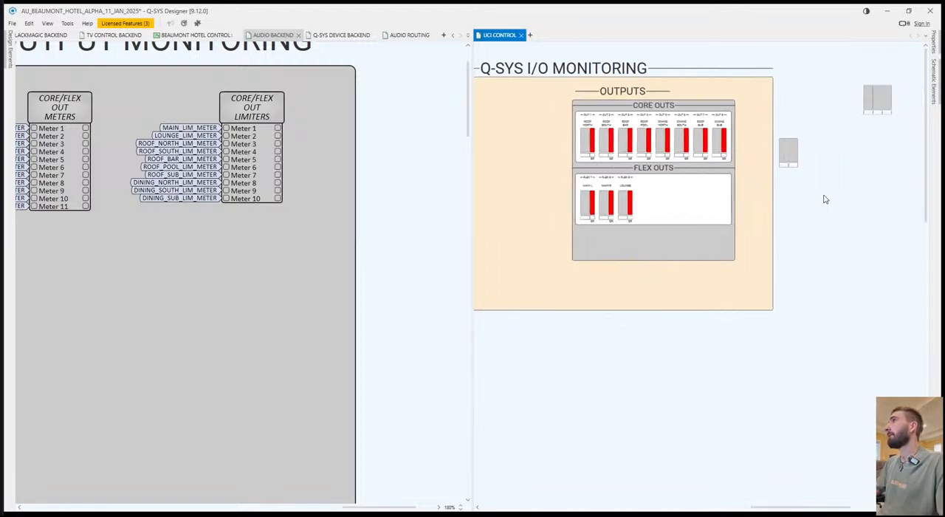
scroll(759, 186, up, 2)
drag(808, 163, 537, 260)
Delete the limiter meter and its GR label from the FLEX 2 group.
click(561, 261)
key(Delete)
click(562, 288)
key(Delete)
Assign the spare LOUNGE limiter meter to the limiter meter of FLEX 3.
drag(804, 312, 751, 336)
drag(780, 211, 535, 281)
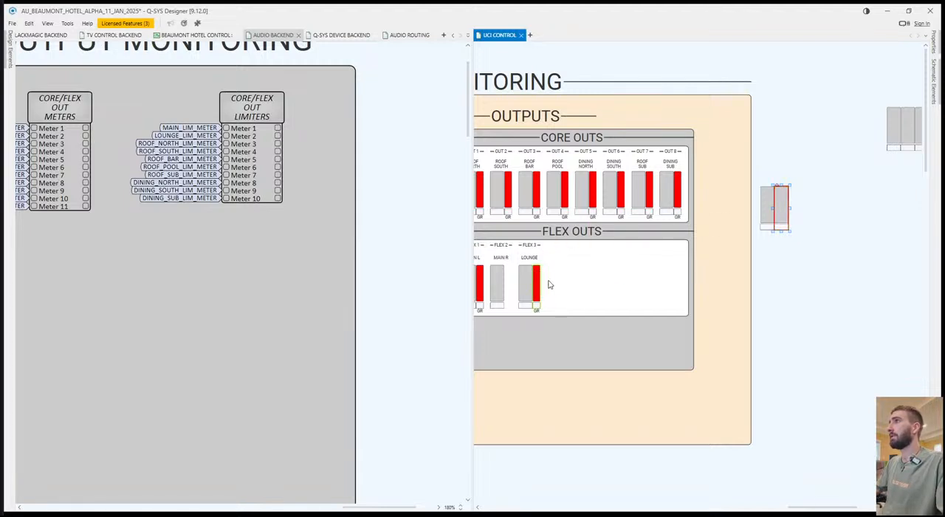
drag(840, 293, 824, 292)
click(824, 292)
Assign the three spare upper-row level meters in order to the FLEX 1, FLEX 2 and FLEX 3 level meters.
scroll(820, 289, down, 2)
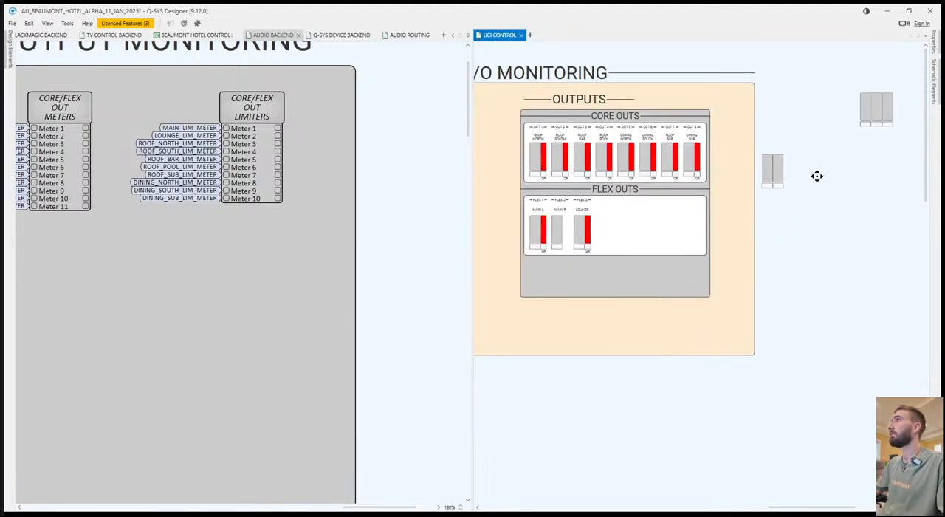
drag(816, 181, 807, 185)
drag(854, 109, 530, 234)
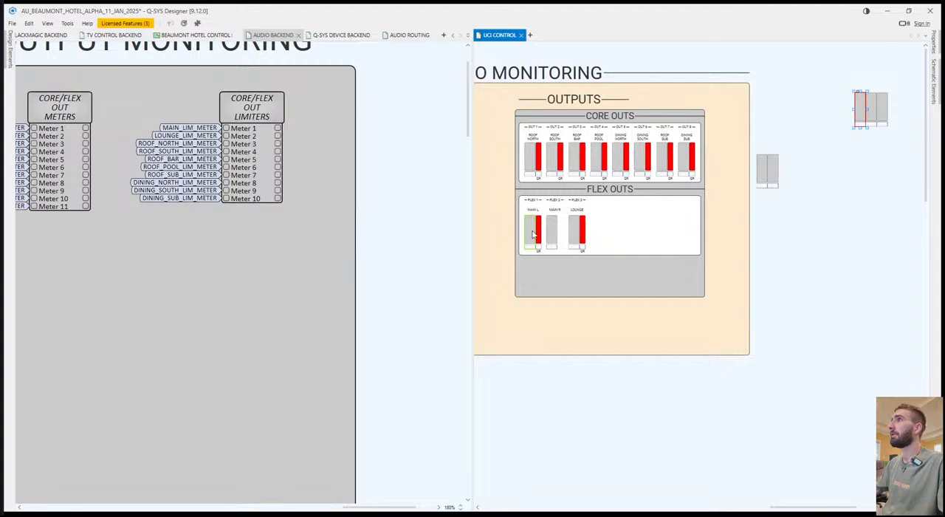
drag(872, 108, 555, 228)
drag(882, 111, 578, 229)
Rename the MAIN L label as MAIN L/R and delete the MAIN R label.
scroll(523, 248, up, 5)
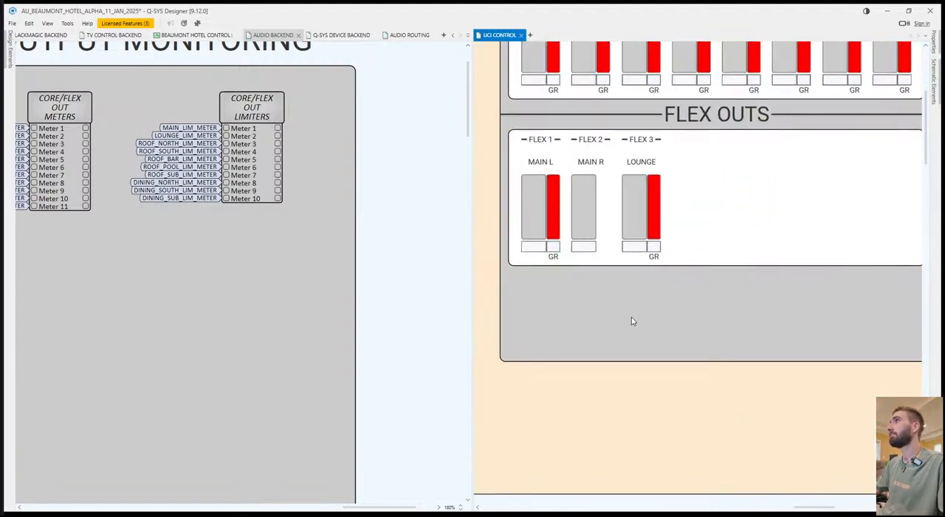
mouse_move(574, 275)
mouse_down()
mouse_move(624, 278)
mouse_move(580, 280)
mouse_move(580, 271)
mouse_up()
click(566, 225)
double_click(568, 227)
key(End)
text(/R)
click(612, 228)
key(Delete)
Widen the MAIN L/R label across both level meters and the limiter, and move the GR label beneath the limiter at their right.
click(568, 222)
drag(579, 222, 602, 224)
click(571, 316)
drag(599, 319, 597, 318)
Delete the FLEX 2 header, rename the FLEX 1 header as FLEX 1/2 and widen it across the combined MAIN L/R group.
click(608, 199)
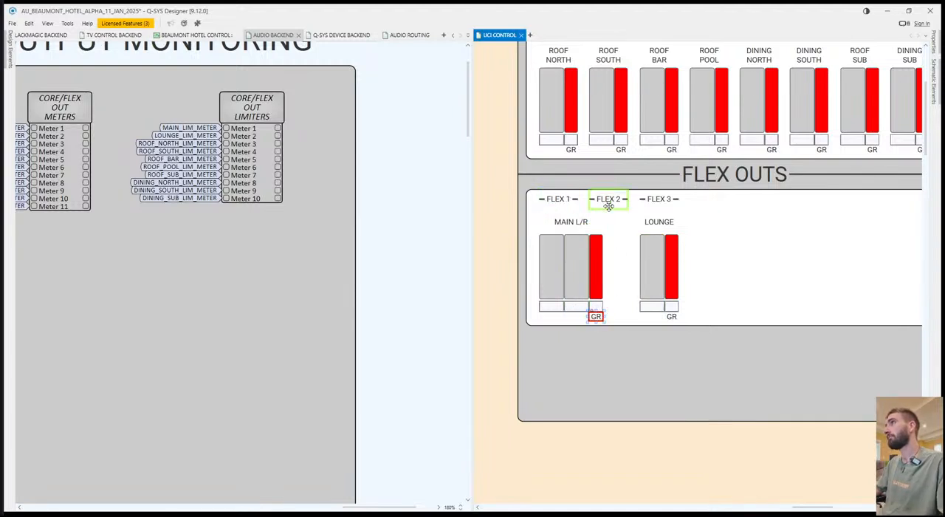
key(Delete)
click(568, 199)
double_click(569, 199)
key(End)
text(/2)
click(611, 216)
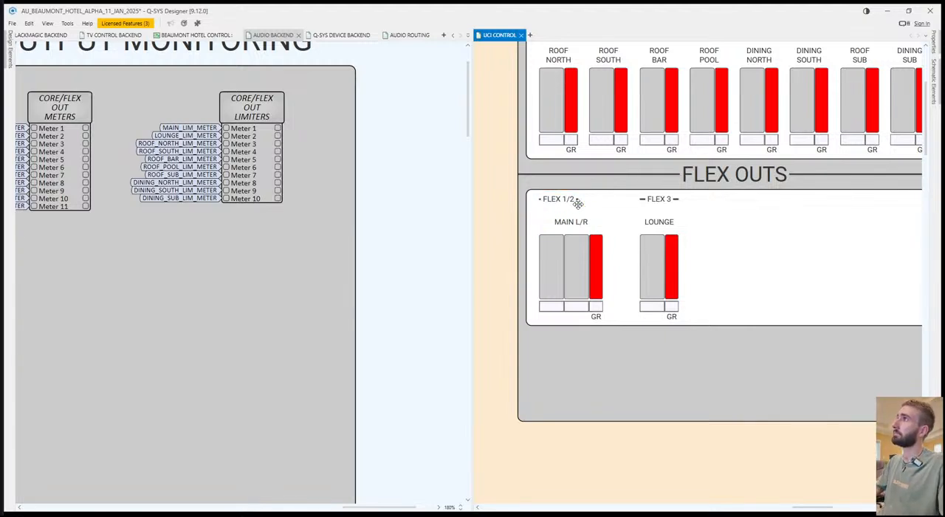
click(568, 200)
drag(579, 200, 602, 203)
click(747, 251)
Move the whole FLEX 3 LOUNGE group left beside the MAIN L/R group and save the design.
click(658, 196)
click(721, 251)
key(ctrl+s)
click(658, 200)
ctrl+click(660, 224)
ctrl+click(654, 259)
ctrl+click(671, 269)
ctrl+click(674, 315)
drag(651, 289, 627, 288)
click(744, 278)
key(ctrl+s)
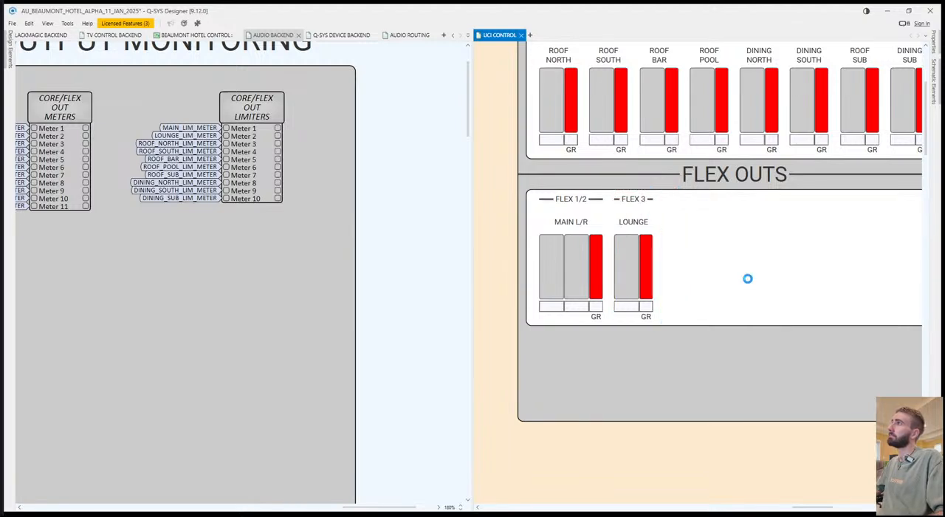
Break the MAIN L/R label in FLEX OUTS onto two lines and save the design.
scroll(728, 271, down, 3)
scroll(728, 273, down, 1)
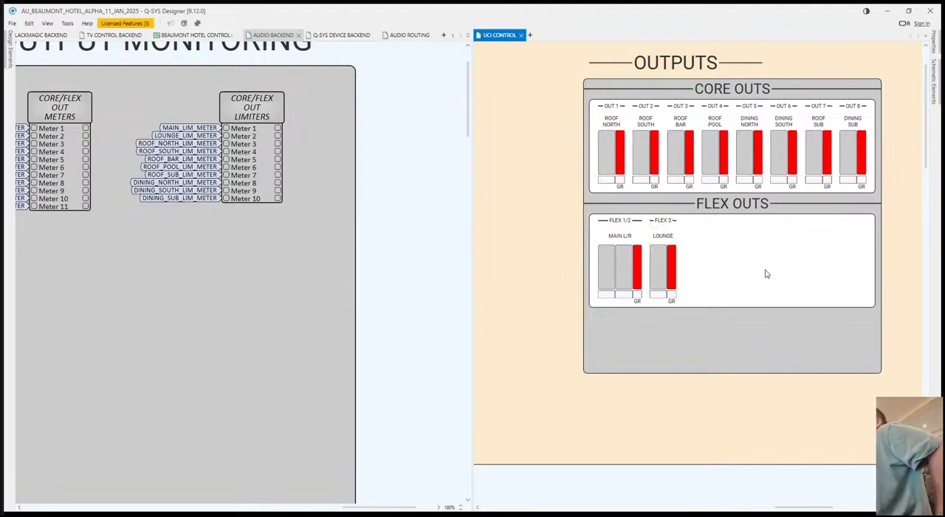
click(619, 235)
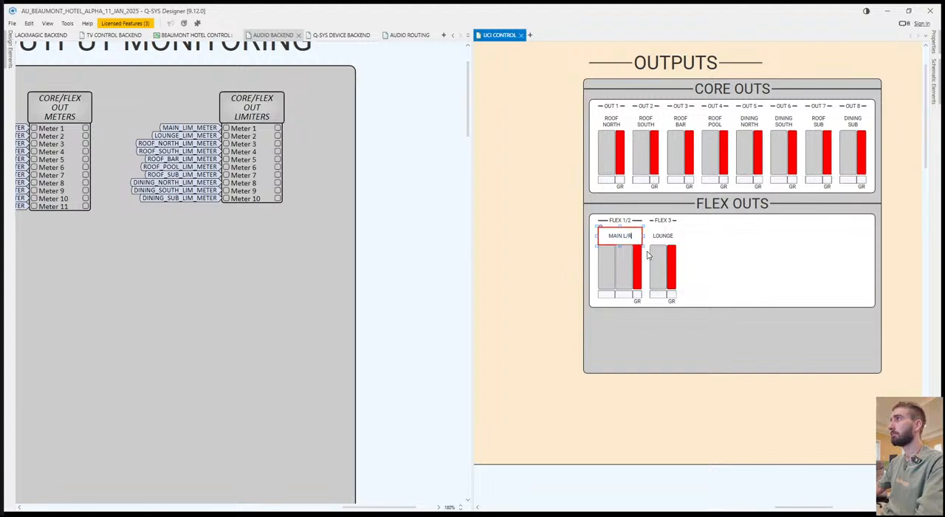
key(Return)
click(707, 344)
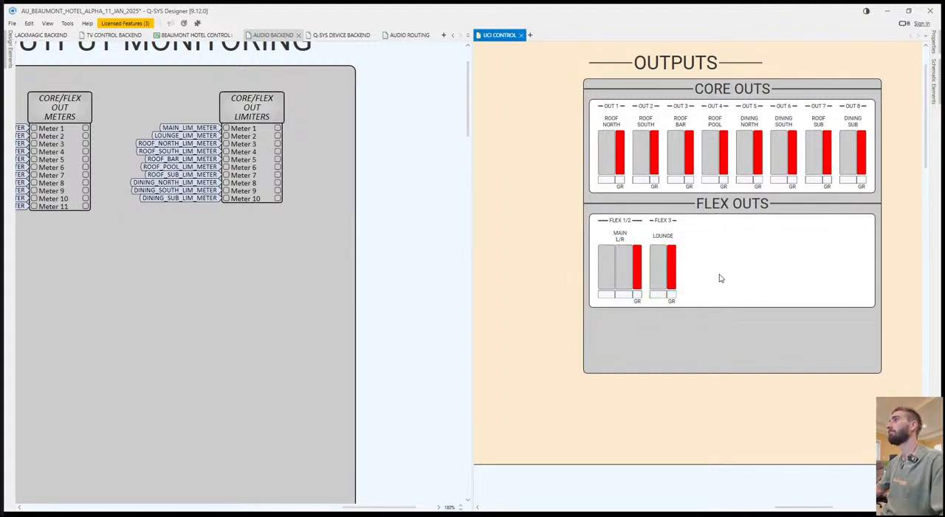
Delete the leftover meters lying outside the Q-SYS I/O MONITORING section and save the design.
middle_click(668, 386)
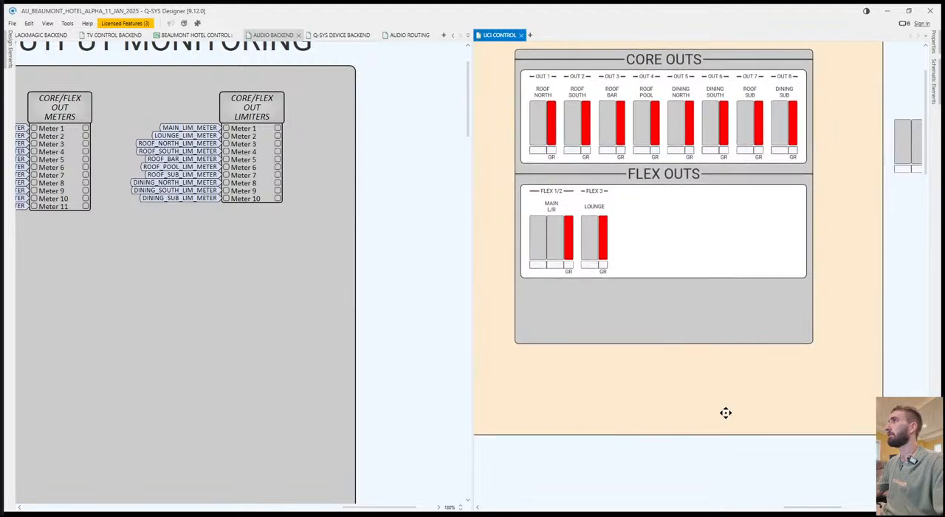
drag(726, 412, 714, 408)
scroll(655, 342, down, 3)
scroll(778, 243, down, 2)
scroll(868, 121, right, 2)
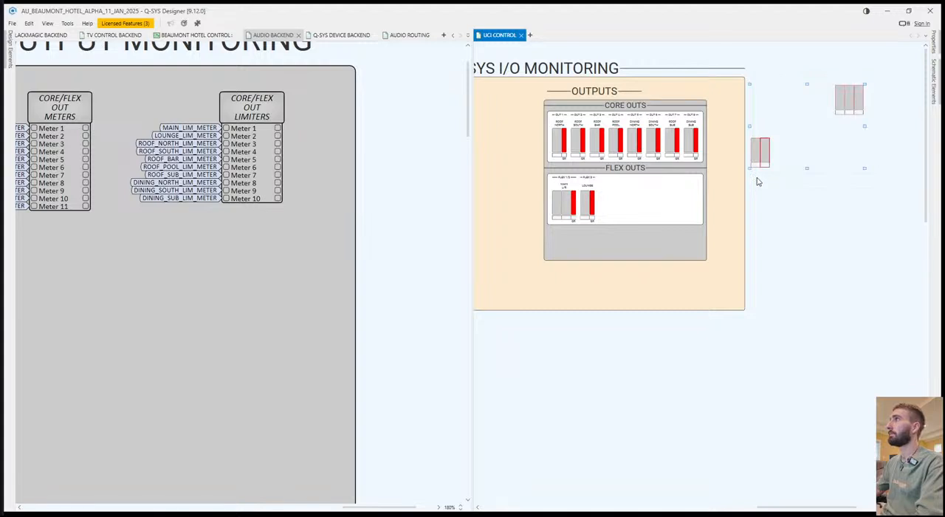
scroll(768, 243, left, 2)
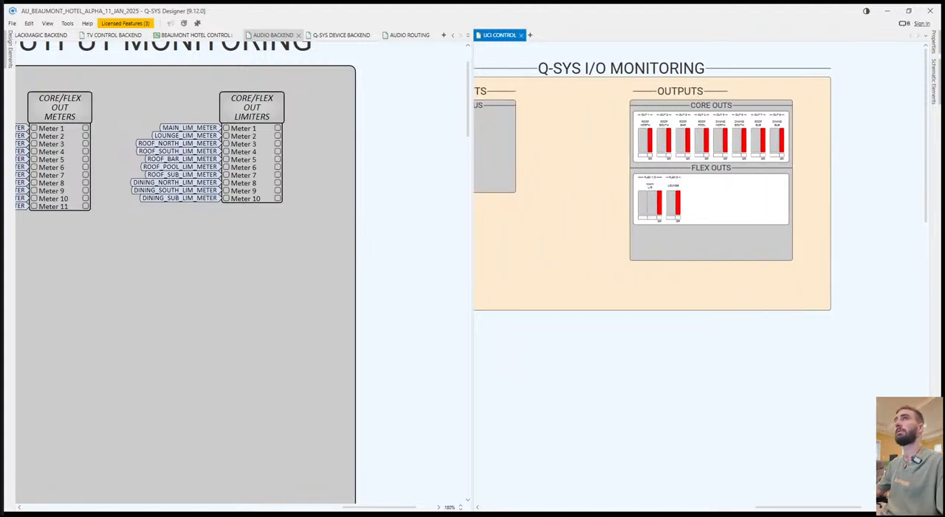
Examine the Line Out AU-BEAUMONT-CORE controls in AUDIO ROUTING and the existing device status panels on UCI CONTROL.
click(341, 35)
click(408, 34)
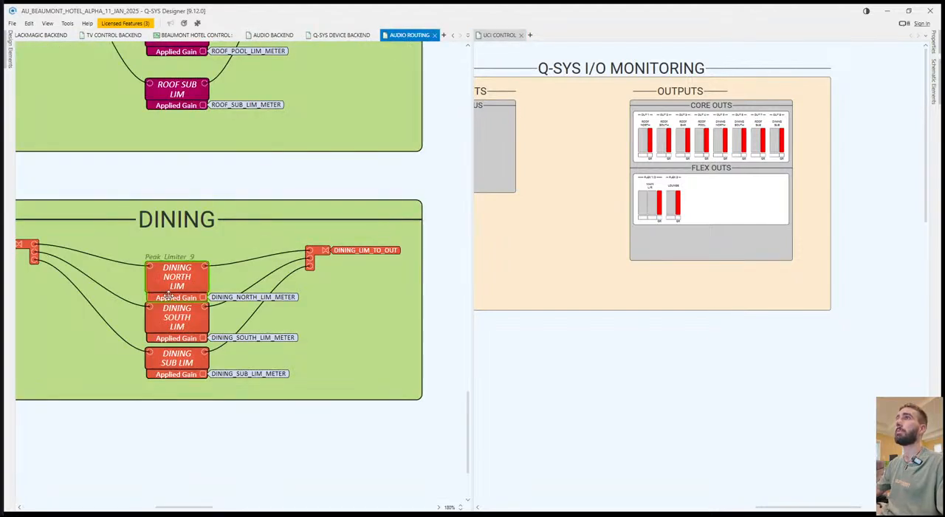
middle_click(182, 283)
middle_click(369, 186)
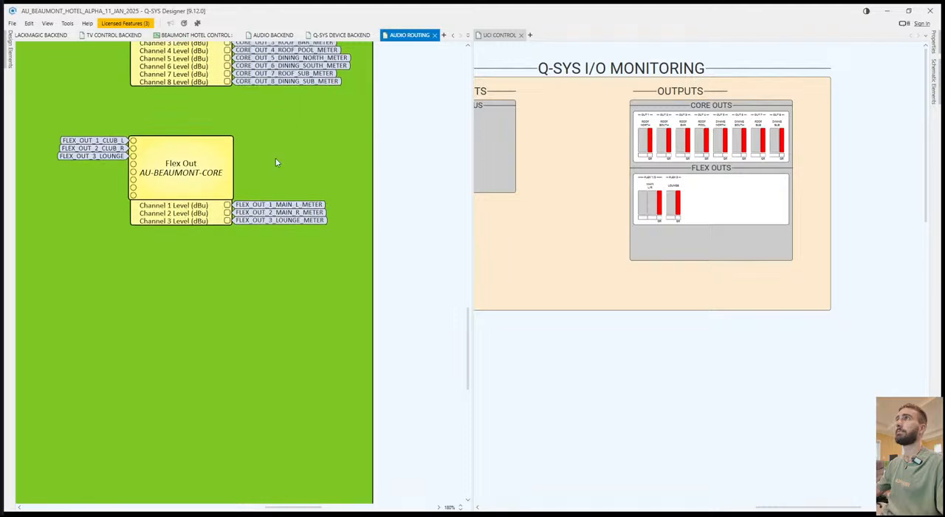
double_click(235, 99)
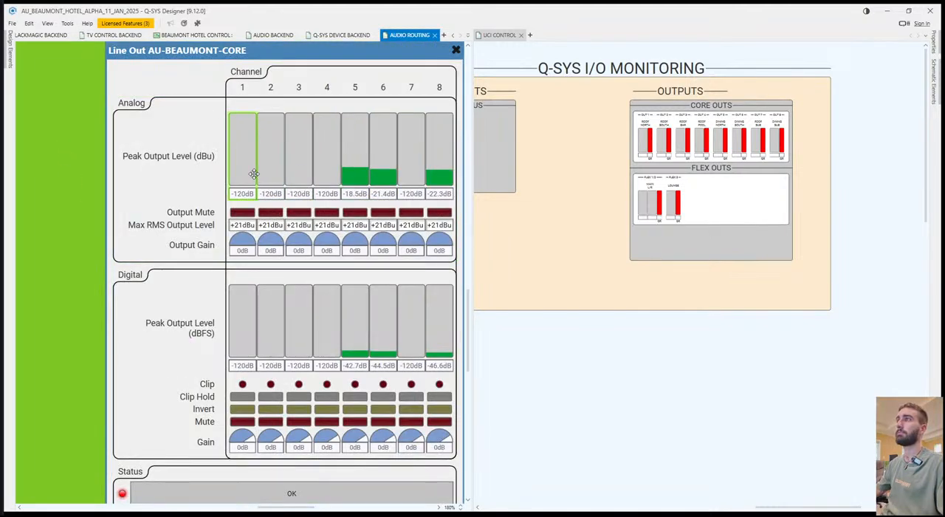
scroll(133, 339, down, 3)
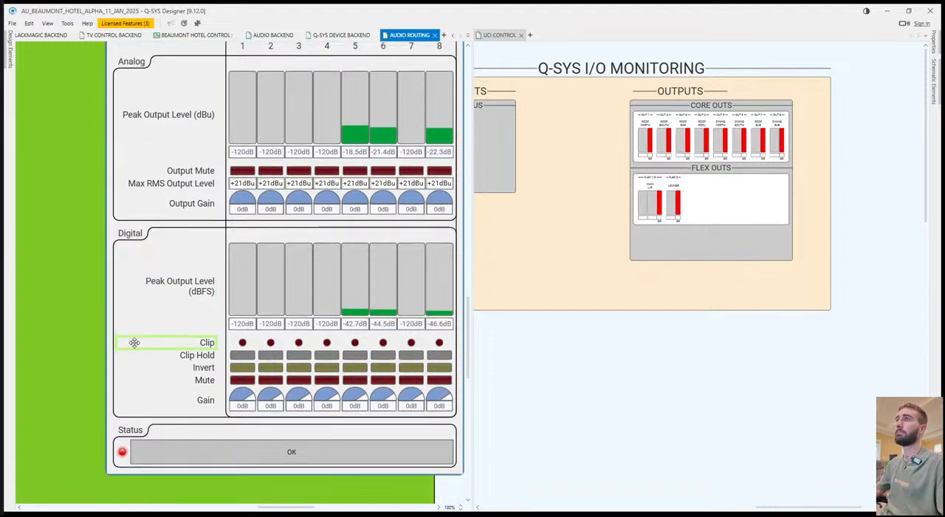
click(282, 396)
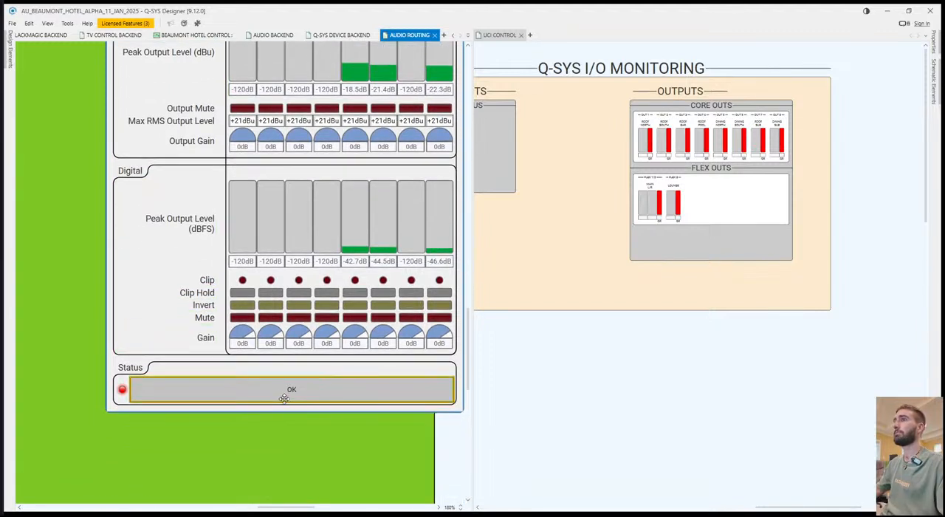
scroll(666, 423, left, 5)
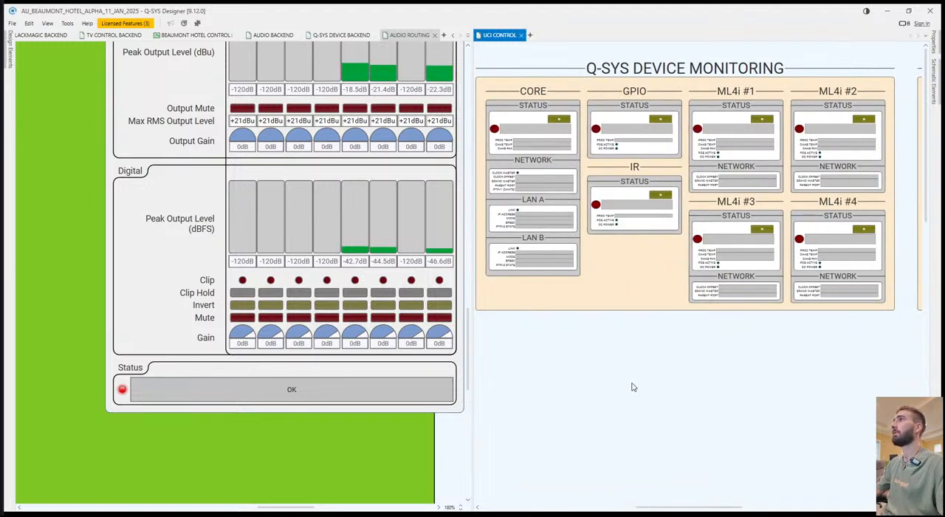
scroll(694, 377, right, 5)
scroll(359, 221, up, 2)
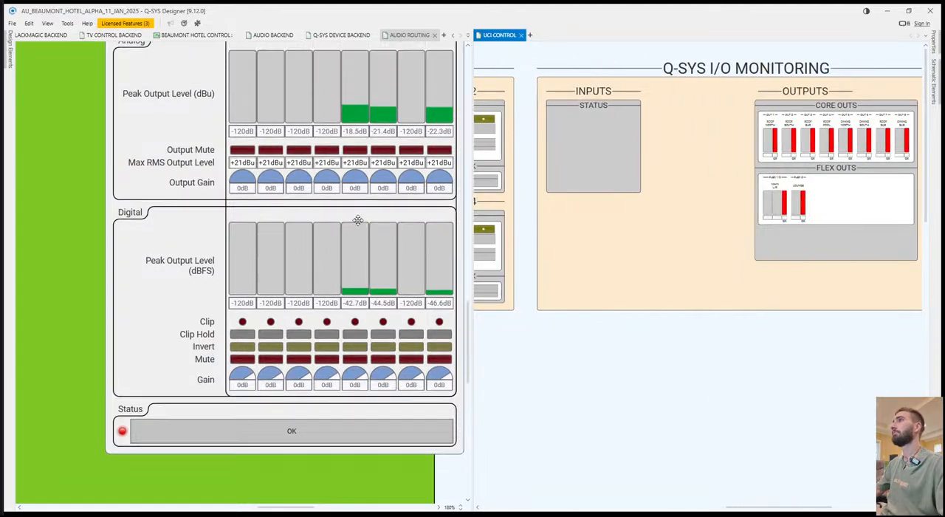
scroll(408, 111, up, 2)
click(455, 91)
scroll(738, 377, right, 3)
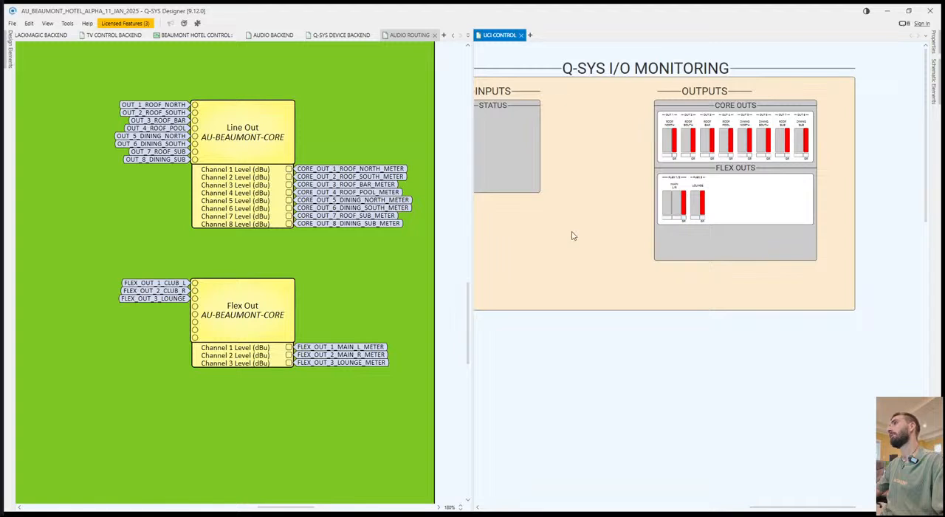
Compare the Line Out and Flex Out AU-BEAUMONT-CORE control panels, including their status controls.
scroll(858, 236, up, 2)
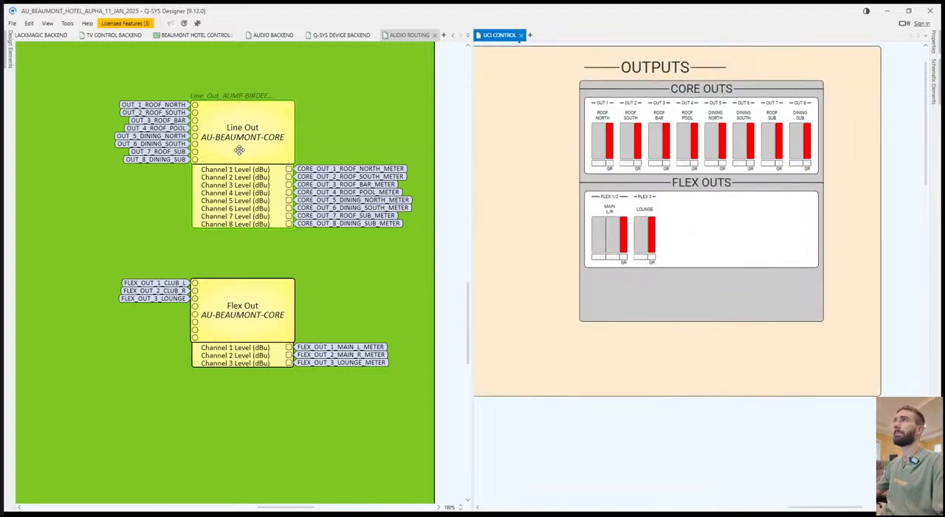
double_click(252, 145)
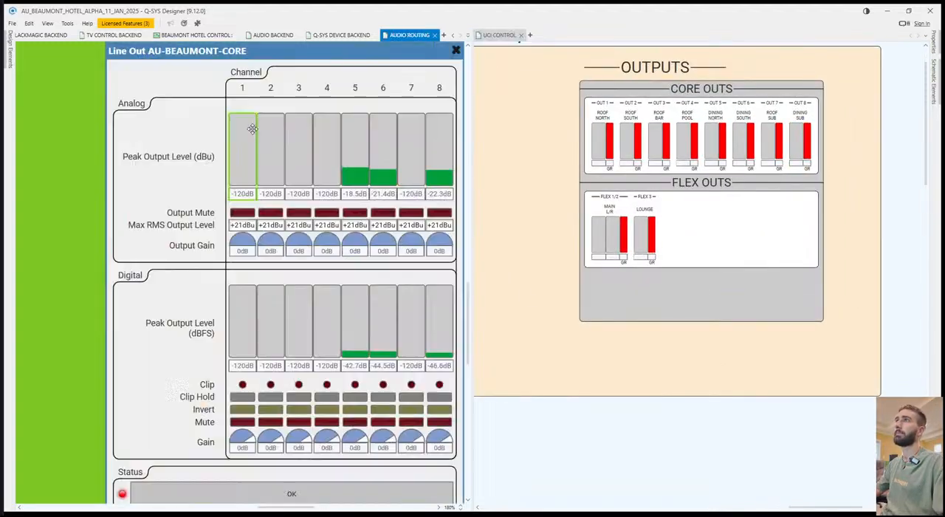
click(455, 50)
double_click(244, 308)
scroll(149, 343, down, 4)
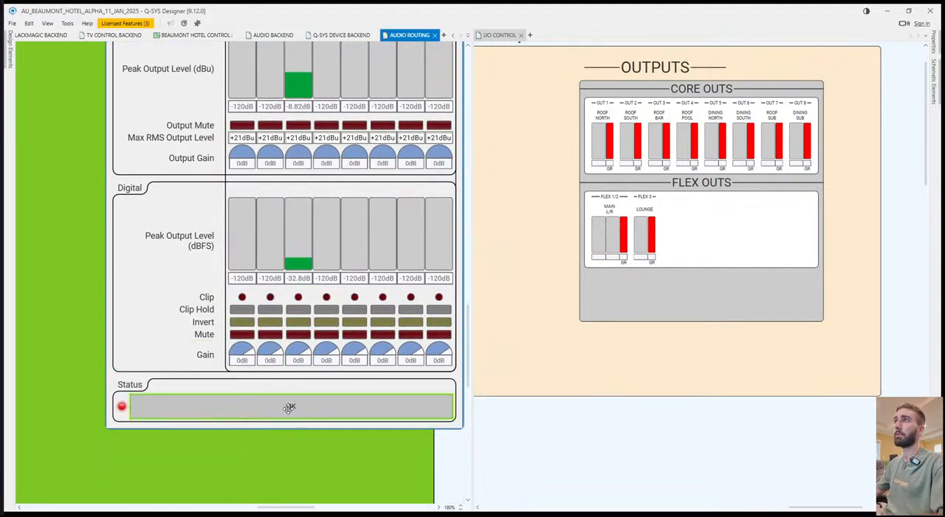
click(144, 322)
scroll(143, 322, up, 5)
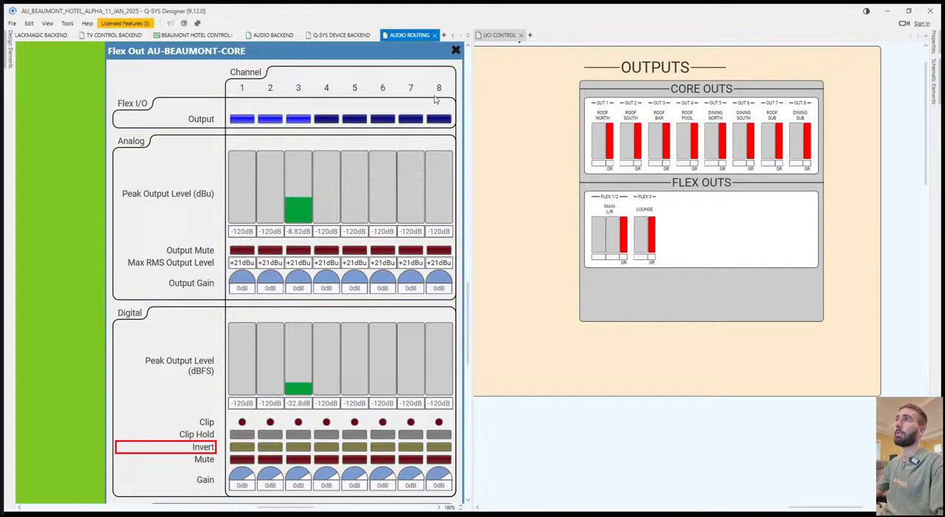
click(455, 49)
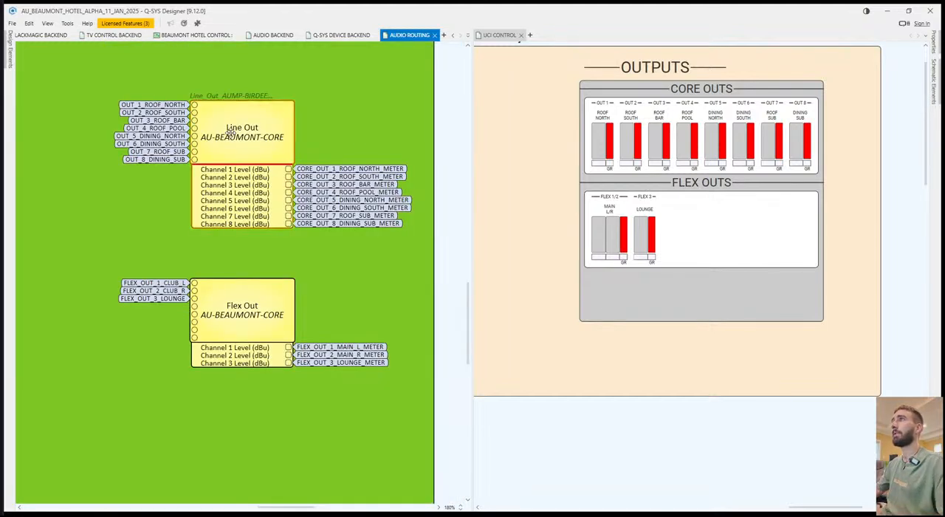
double_click(231, 133)
click(455, 49)
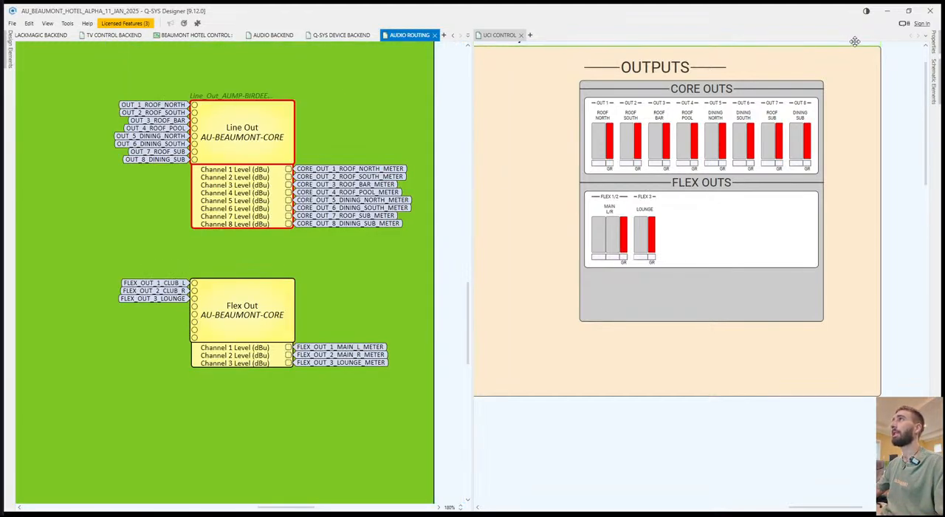
Expose the Status control pin on both the Line Out and Flex Out AU-BEAUMONT-CORE components.
click(933, 49)
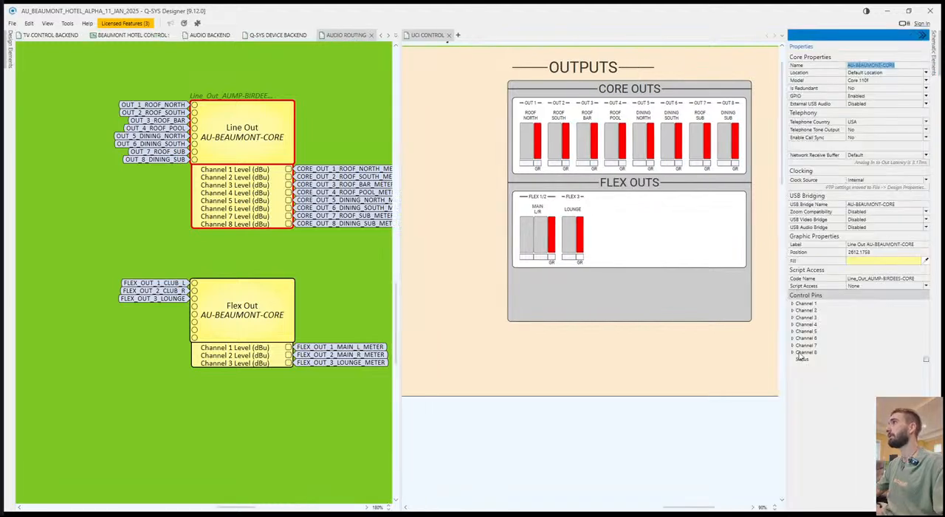
click(927, 360)
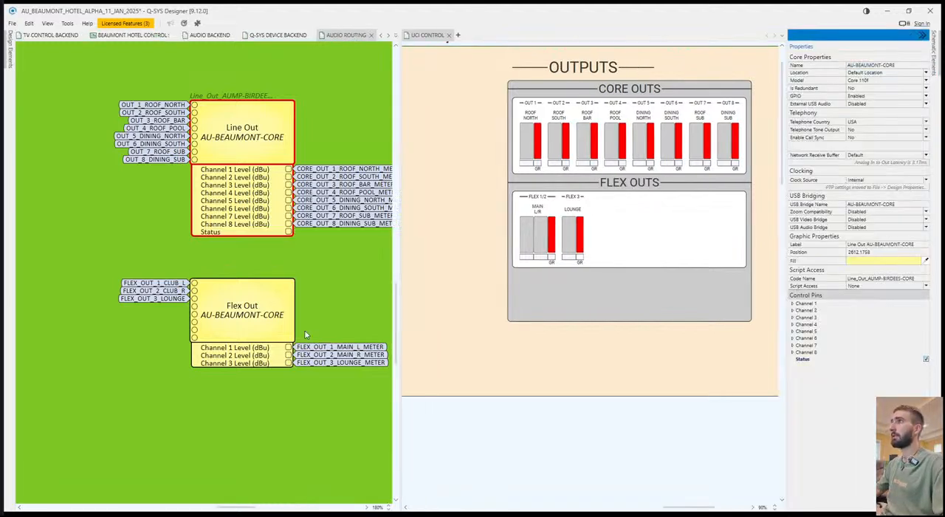
click(272, 323)
click(925, 359)
click(597, 358)
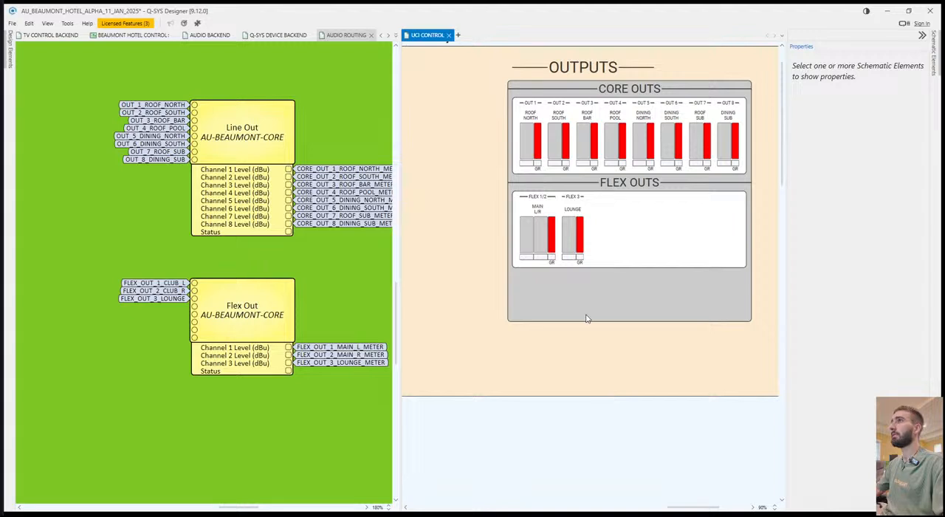
Move the AUDIO BACKEND page into the same pane as UCI CONTROL.
click(278, 34)
click(208, 36)
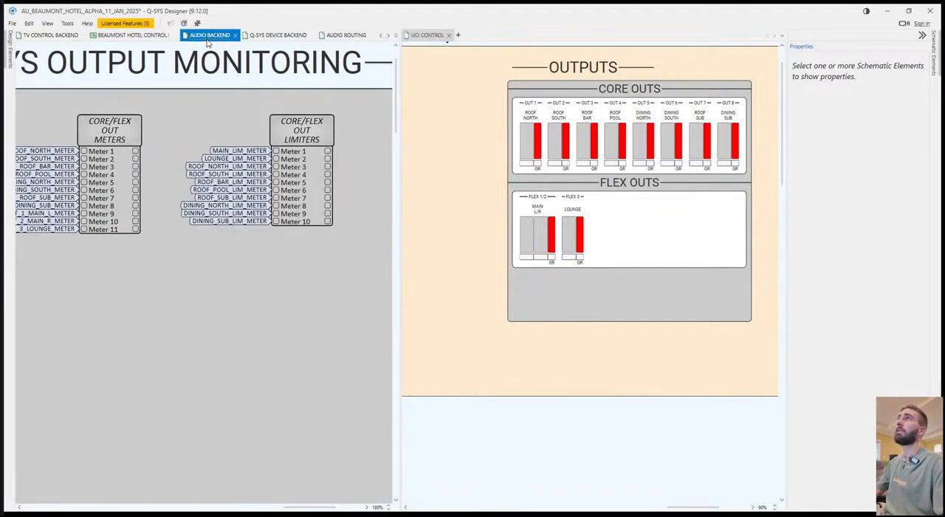
drag(205, 40, 453, 39)
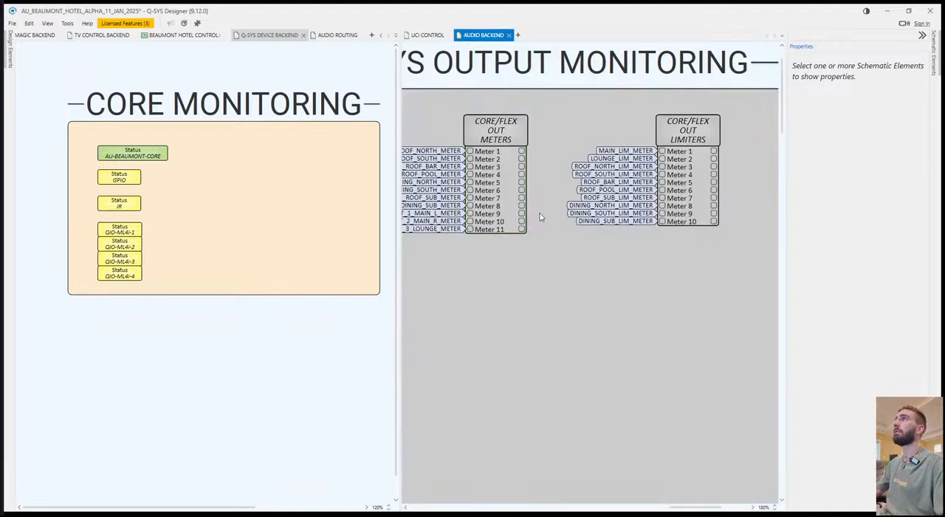
Add one Status Display control to both the CORE/FLEX OUT METERS and CORE/FLEX OUT LIMITERS custom control blocks.
click(525, 133)
ctrl+click(714, 126)
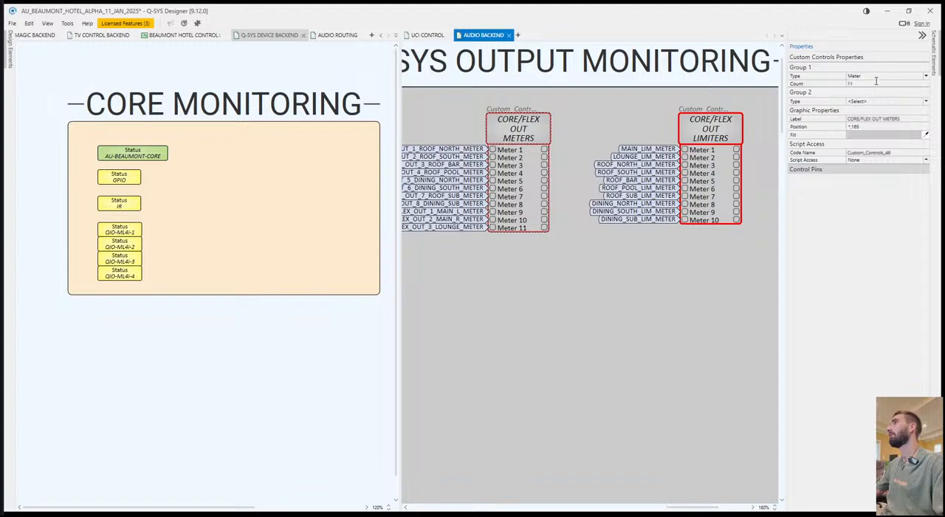
click(870, 104)
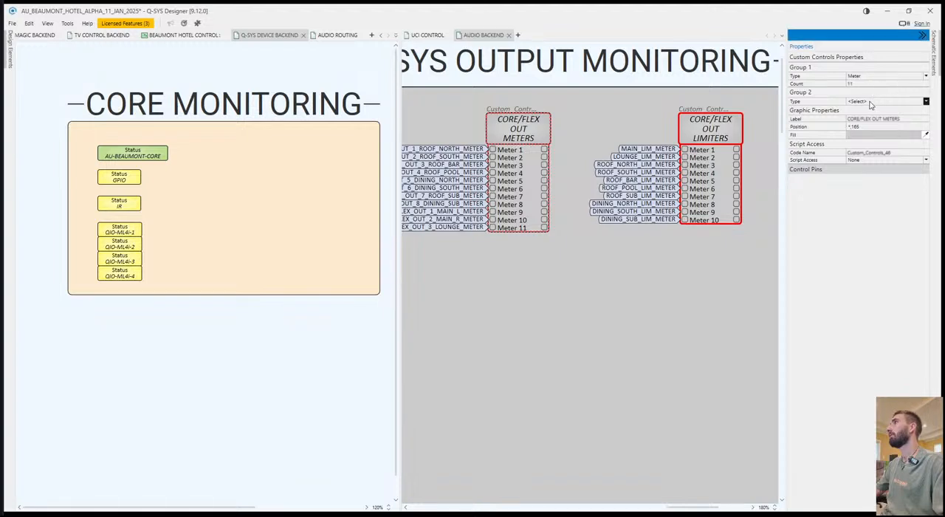
click(874, 200)
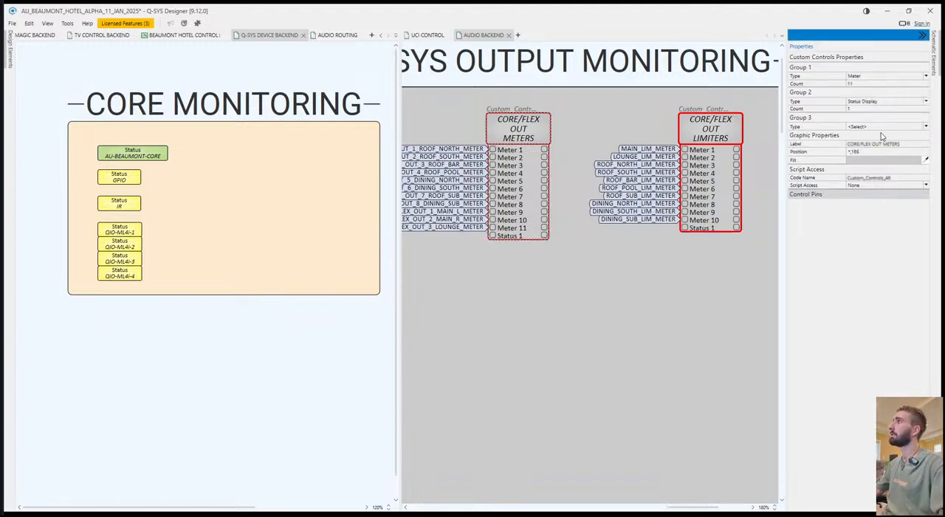
click(674, 333)
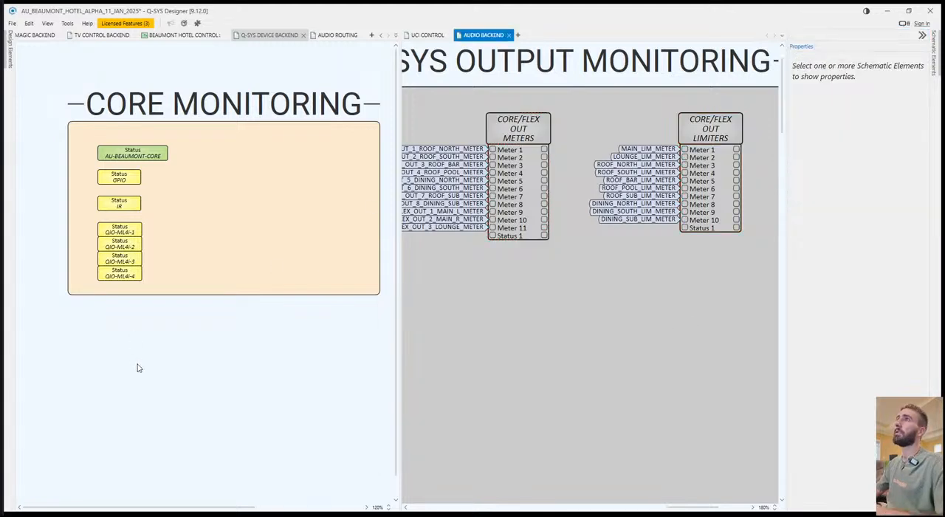
Add signal names CORE_OUT_STATUS to the Line Out Status pin and FLEX_OUT_STATUS to the Flex Out Status pin.
scroll(244, 127, right, 3)
scroll(244, 126, down, 1)
click(336, 36)
scroll(228, 169, down, 1)
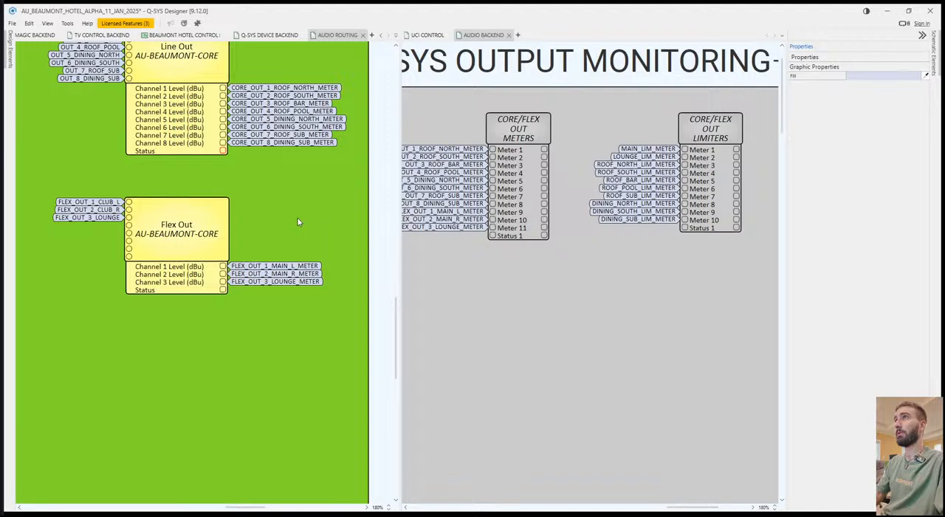
key(Return)
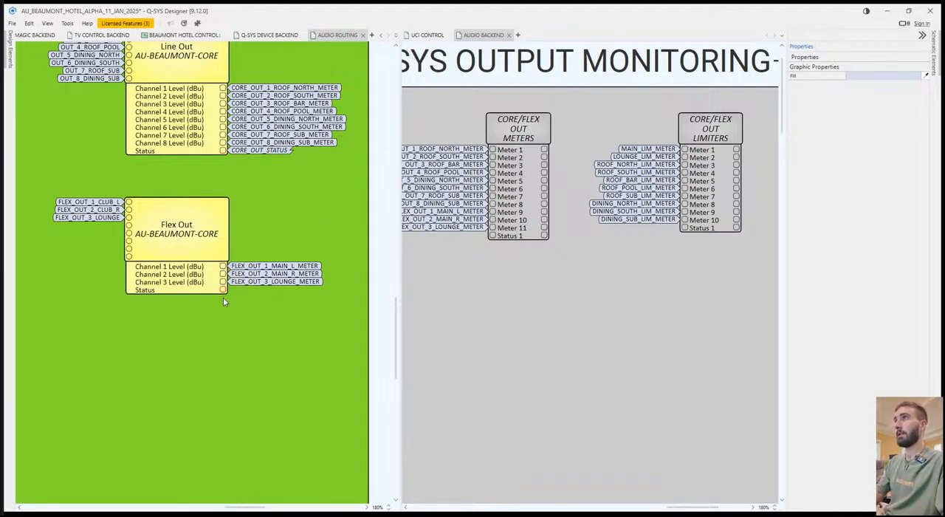
key(Return)
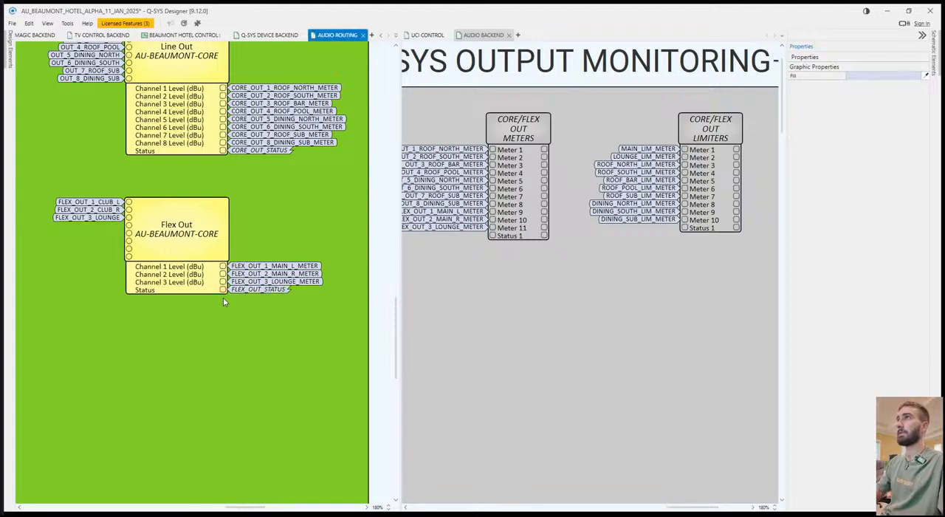
Connect CORE_OUT_STATUS to Status 1 of the meters block and FLEX_OUT_STATUS to Status 1 of the limiters block, and return AUDIO BACKEND to its original pane.
drag(288, 151, 492, 235)
drag(286, 290, 684, 227)
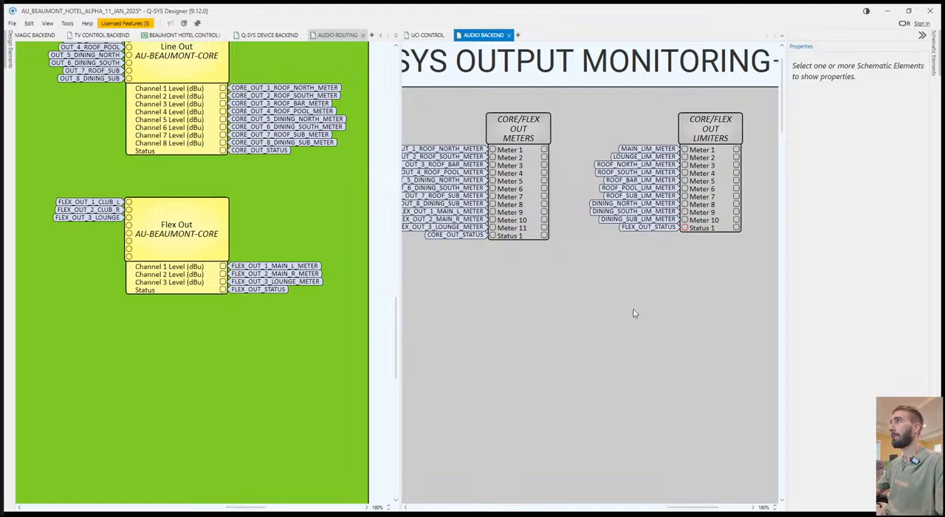
drag(483, 35, 339, 47)
click(555, 343)
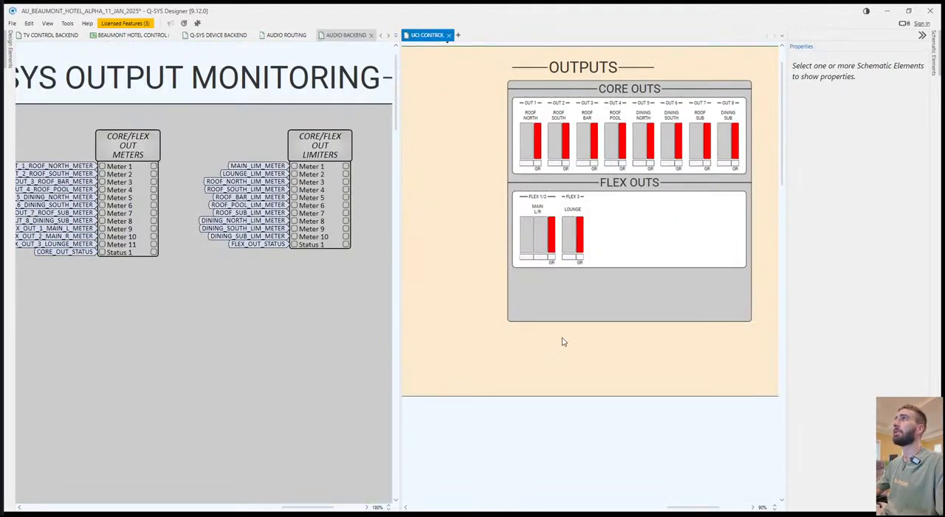
drag(682, 273, 638, 286)
click(578, 195)
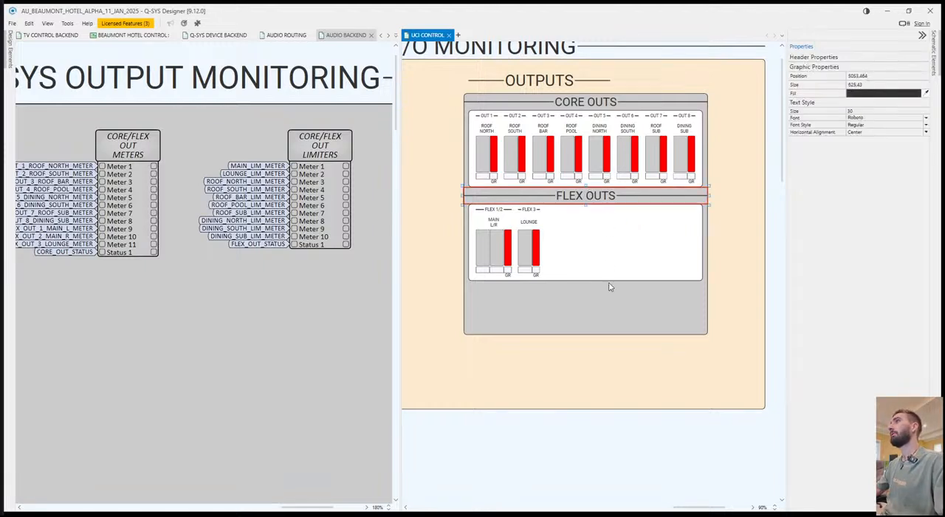
ctrl+click(608, 280)
drag(595, 197, 594, 229)
click(582, 198)
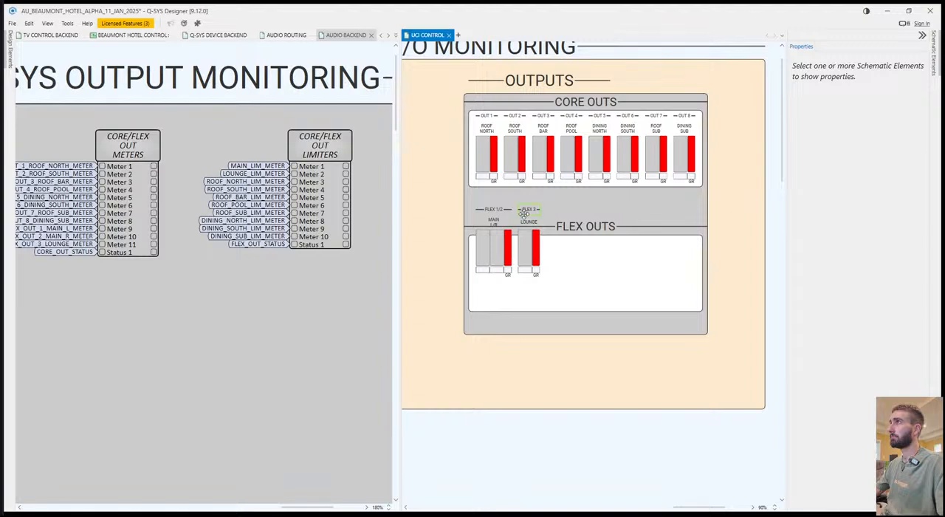
key(ctrl+z)
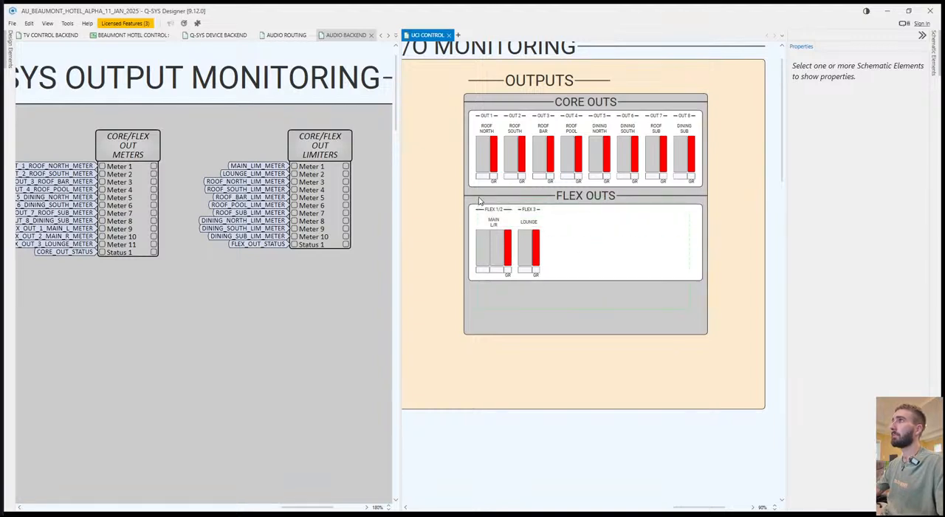
Move the FLEX OUTS header, its white panel and all its meters and labels down to the bottom of the grey box.
drag(479, 201, 479, 200)
drag(556, 198, 555, 246)
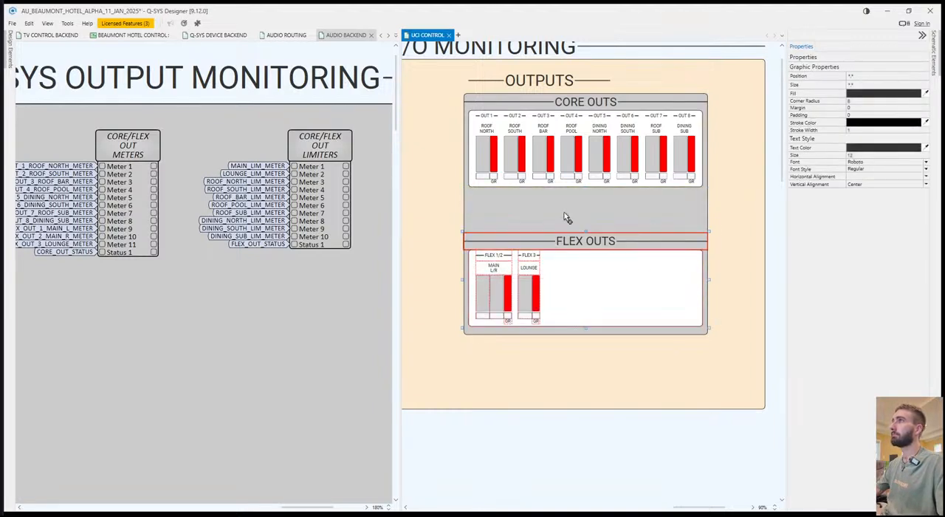
click(564, 215)
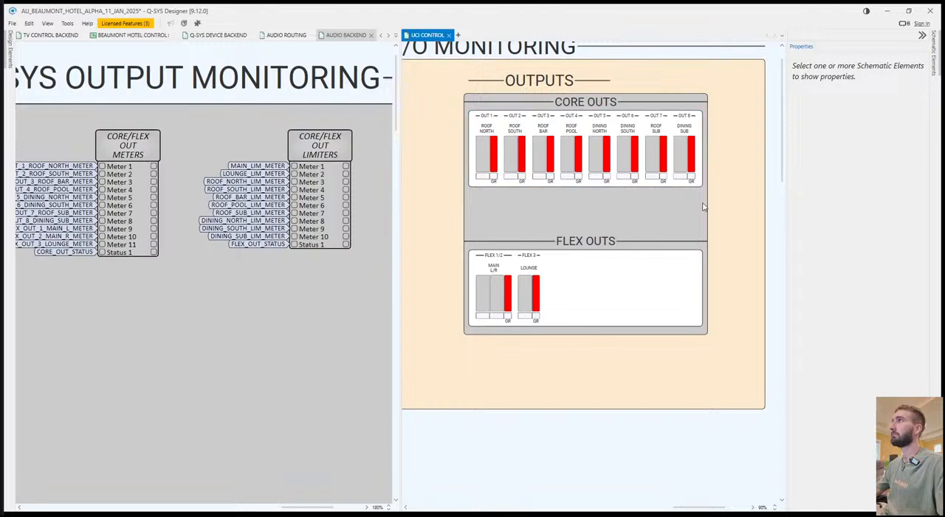
Move the CORE OUTS panel with its meters down towards the FLEX OUTS header and stretch the panel's top edge up to just below CORE OUTS.
click(476, 120)
drag(478, 118, 511, 144)
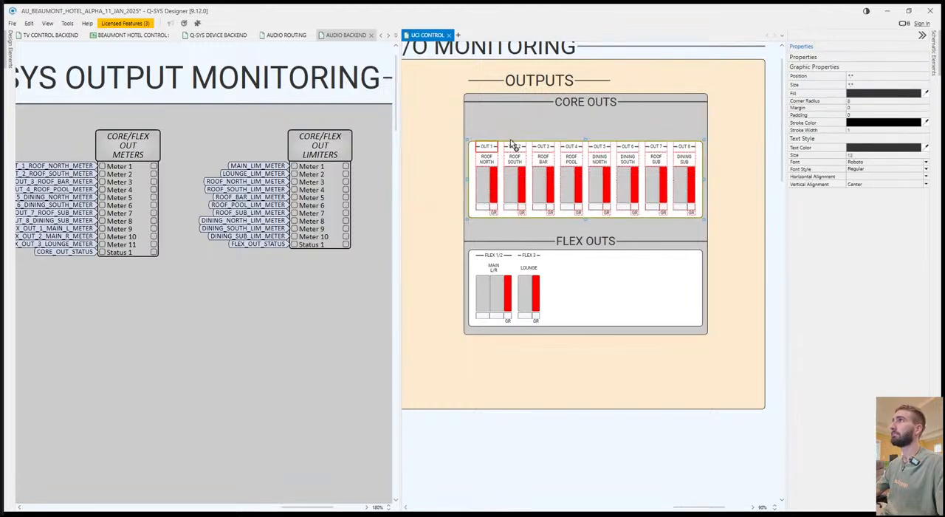
click(549, 122)
click(585, 139)
drag(584, 140, 589, 116)
Place the Status Display from CORE/FLEX OUT METERS above the core meter labels and stretch it to 562 × 47.
double_click(129, 155)
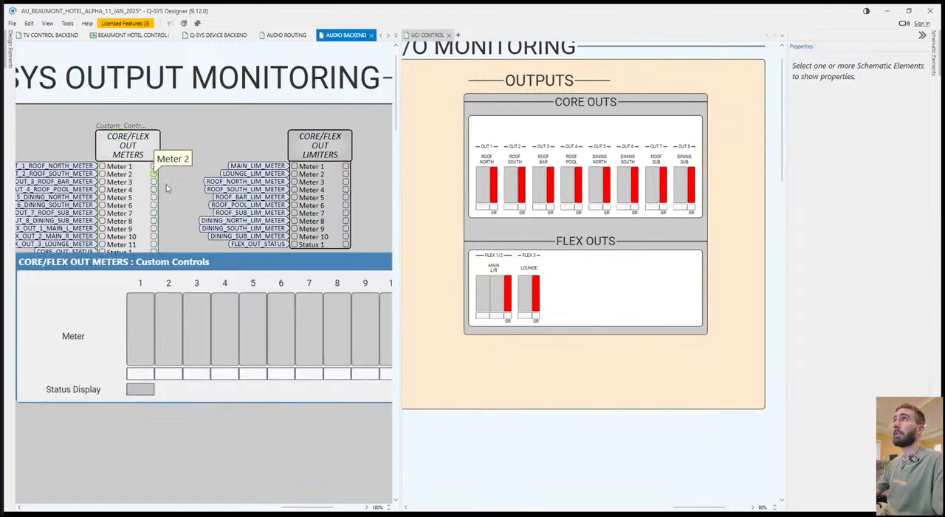
drag(150, 391, 695, 139)
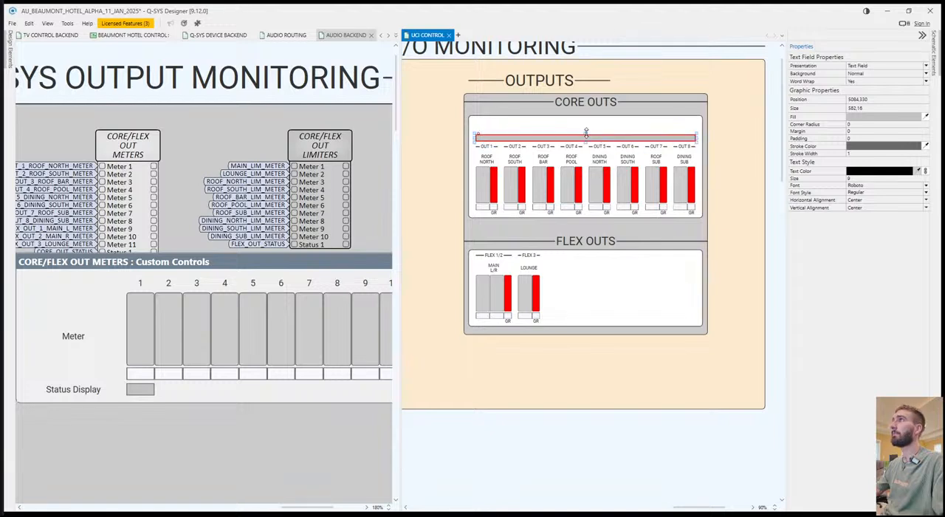
drag(584, 133, 584, 122)
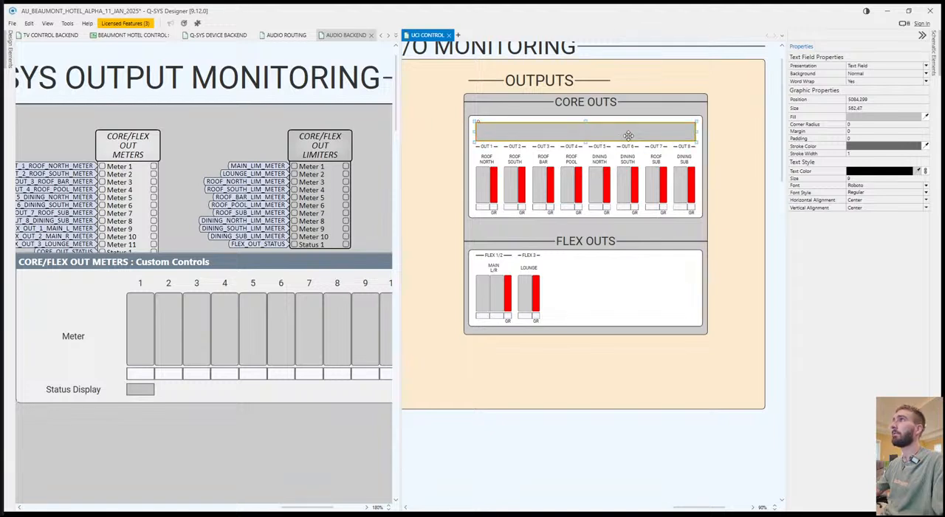
click(725, 176)
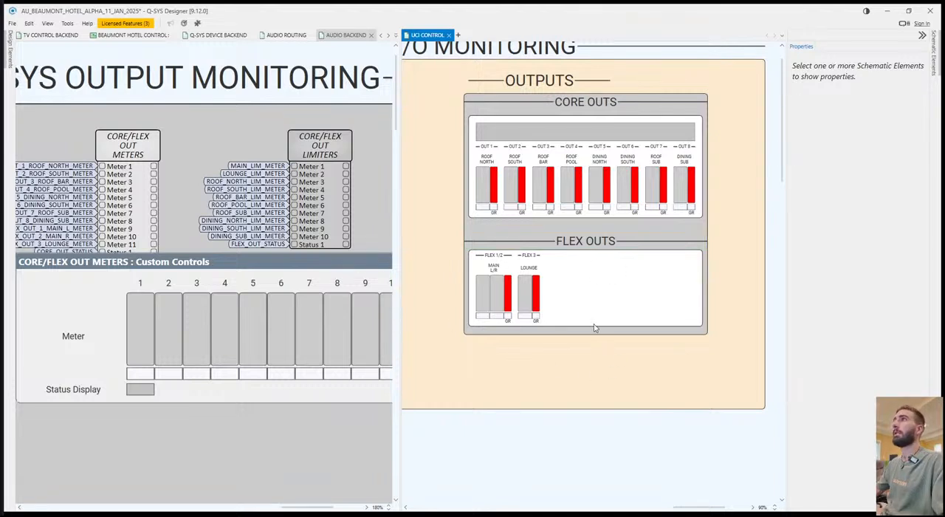
Extend the grey outputs box to the section's bottom edge and paste a copy of the CORE OUTS panel beside the FLEX OUTS panel.
click(640, 333)
drag(586, 335, 602, 409)
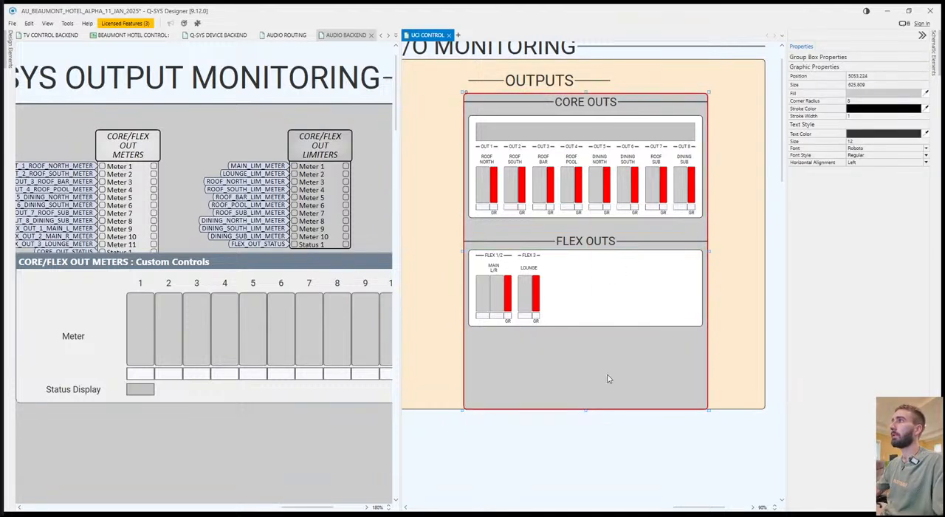
click(700, 211)
click(708, 256)
click(560, 317)
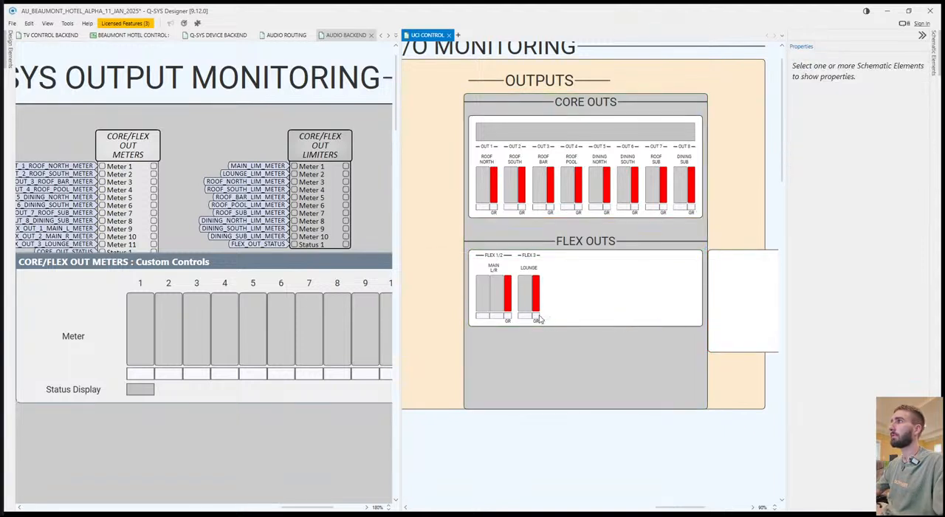
Shift the FLEX OUTS panel and meters down, stretch the panel upward to match the copied reference panel's height, and delete that copy.
drag(478, 258, 585, 276)
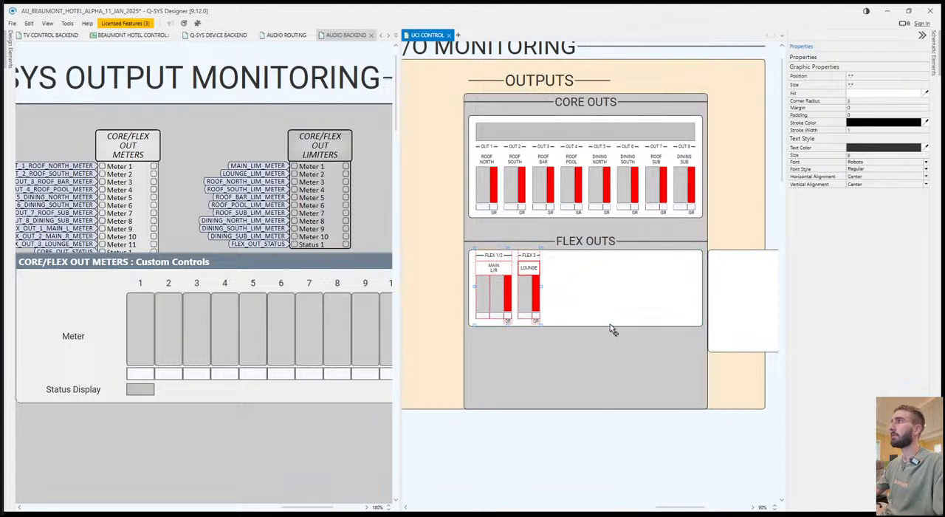
drag(611, 325, 615, 350)
click(597, 276)
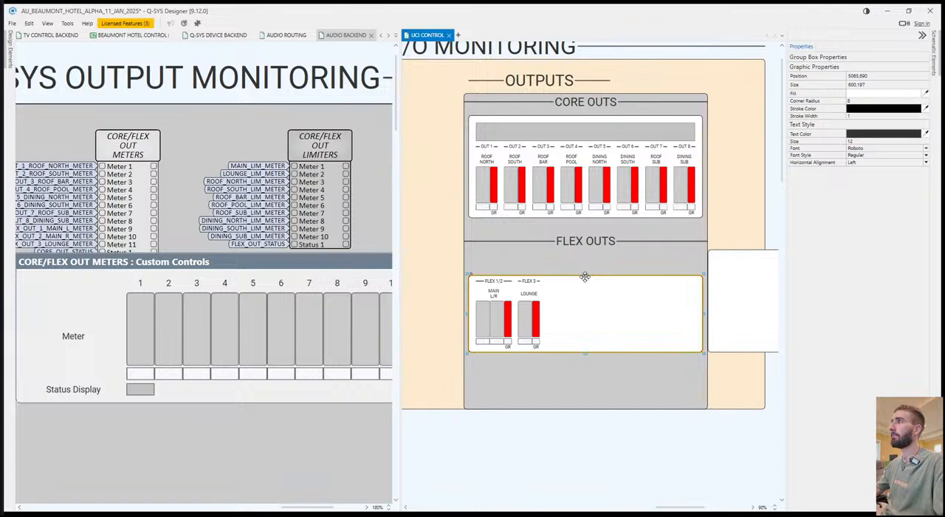
drag(585, 275, 585, 250)
click(750, 251)
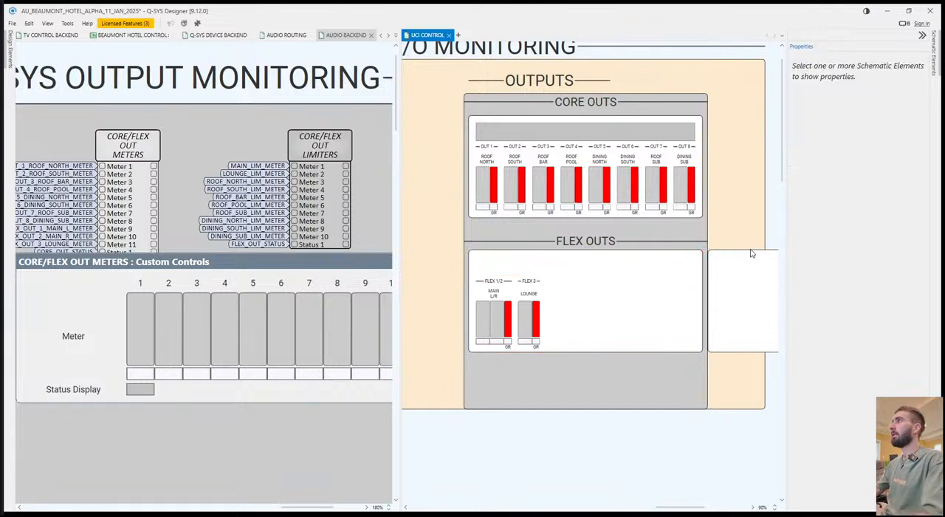
key(Delete)
Copy the core status display into the FLEX OUTS panel above the FLEX 1/2 and FLEX 3 labels.
click(537, 136)
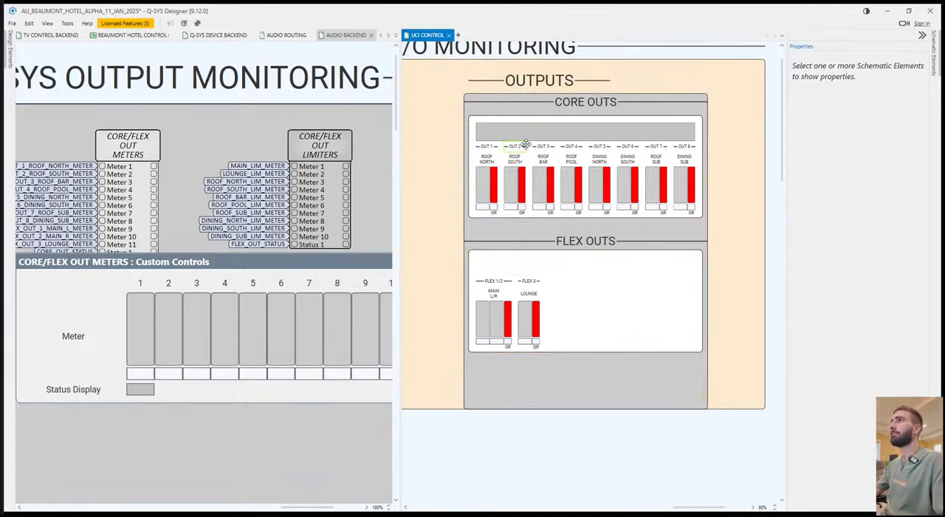
key(ctrl+v)
click(477, 259)
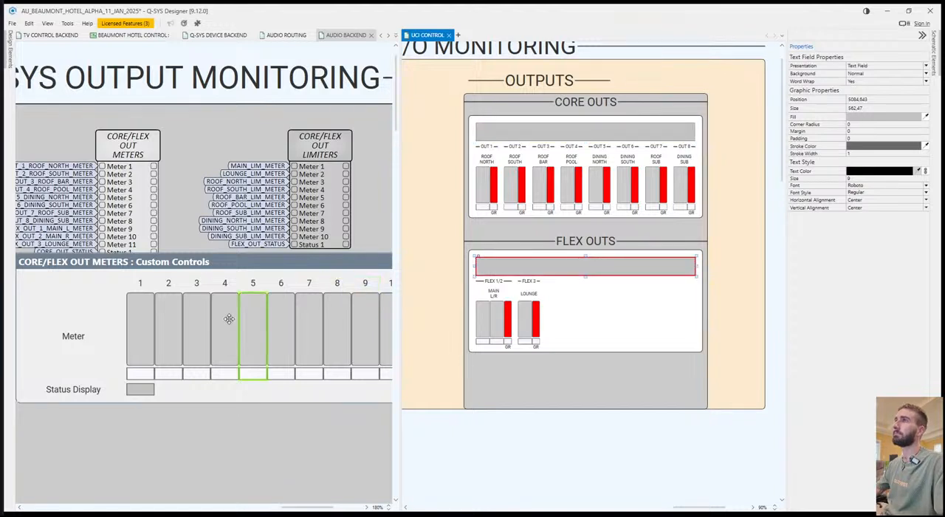
Replace the flex status display with the Status Display from CORE/FLEX OUT LIMITERS at the same size, and close both custom control windows.
click(313, 248)
drag(140, 381, 507, 263)
drag(373, 253, 225, 282)
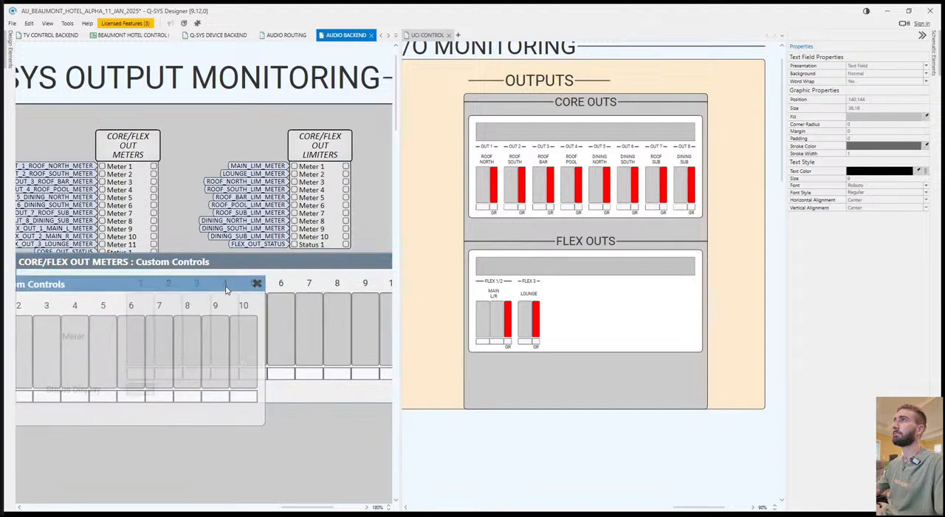
click(258, 282)
drag(362, 257, 224, 278)
click(300, 281)
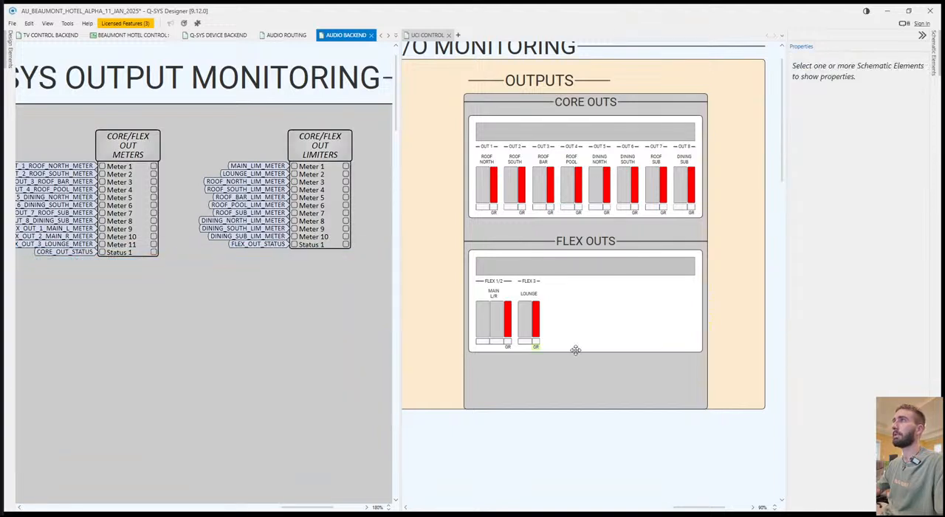
Move the FLEX OUTS header, panel, status display and meters up to sit just below the CORE OUTS panel.
click(602, 383)
click(581, 260)
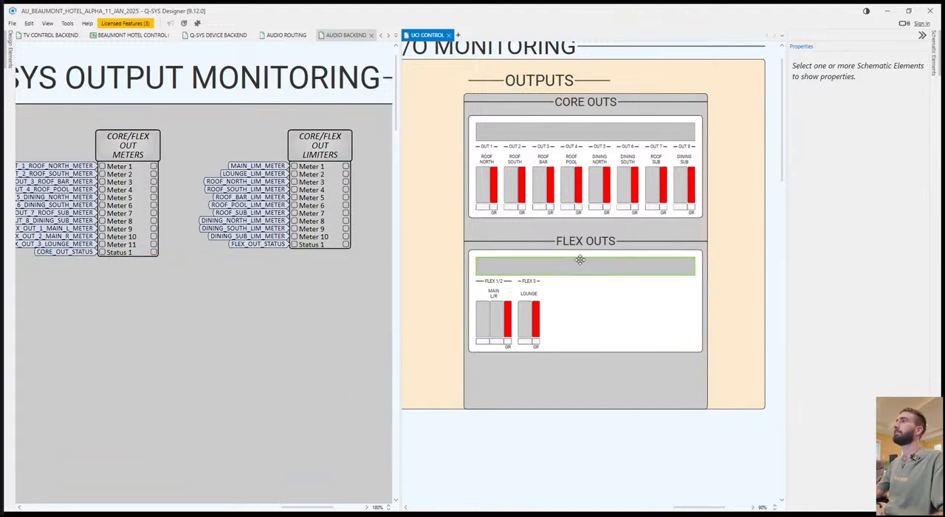
click(492, 248)
drag(598, 241, 594, 225)
click(726, 286)
Return the UCI CONTROL page to the main pane after AUDIO BACKEND and bring all its control sections into view.
scroll(654, 324, down, 5)
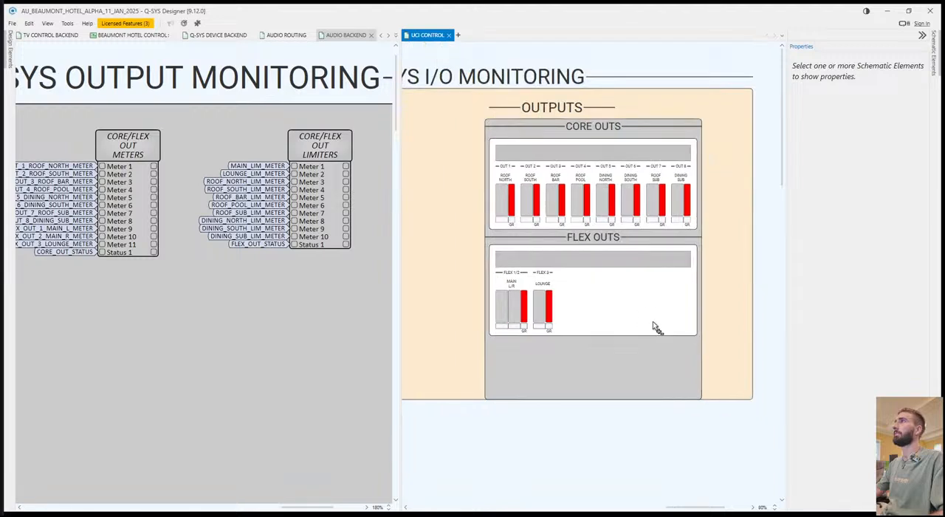
scroll(572, 211, left, 2)
drag(427, 36, 373, 39)
scroll(487, 295, left, 8)
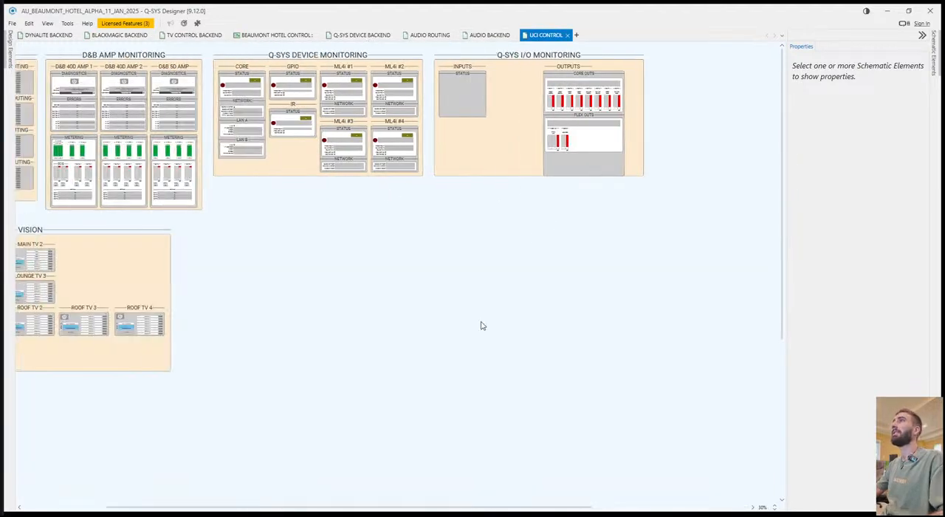
scroll(216, 254, left, 4)
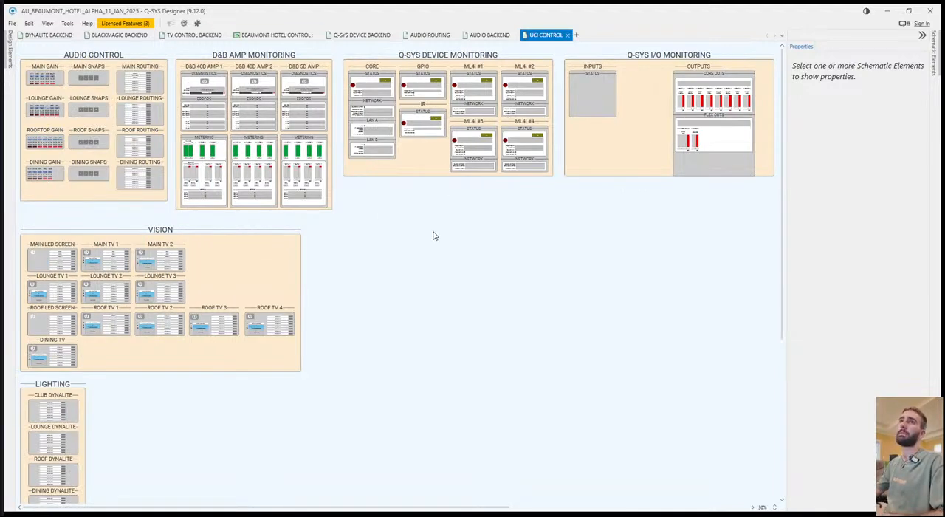
Examine the AUDIO ROUTING page from the input blocks through zone processing and zone limiters to the OUTPUTS section.
click(425, 36)
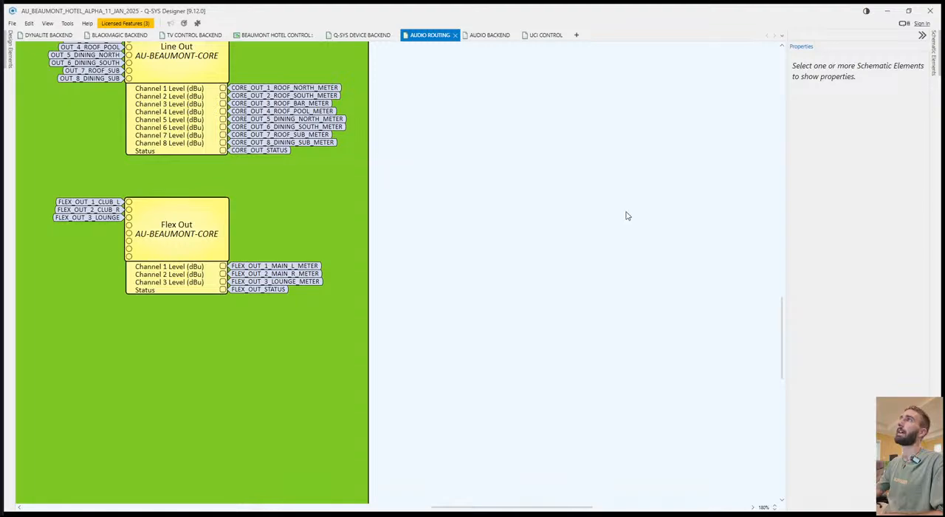
scroll(328, 152, left, 8)
ctrl+scroll(302, 162, down, 5)
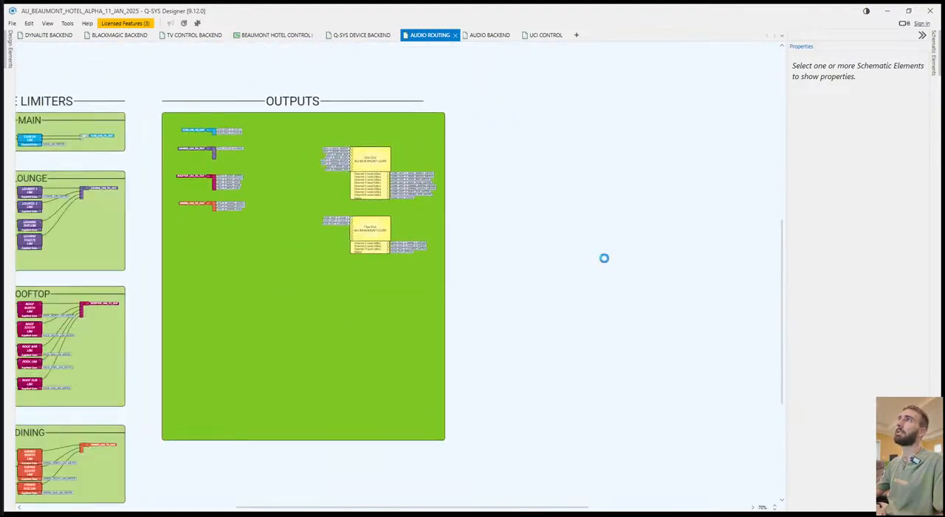
scroll(380, 215, left, 5)
scroll(381, 215, left, 6)
scroll(586, 244, up, 8)
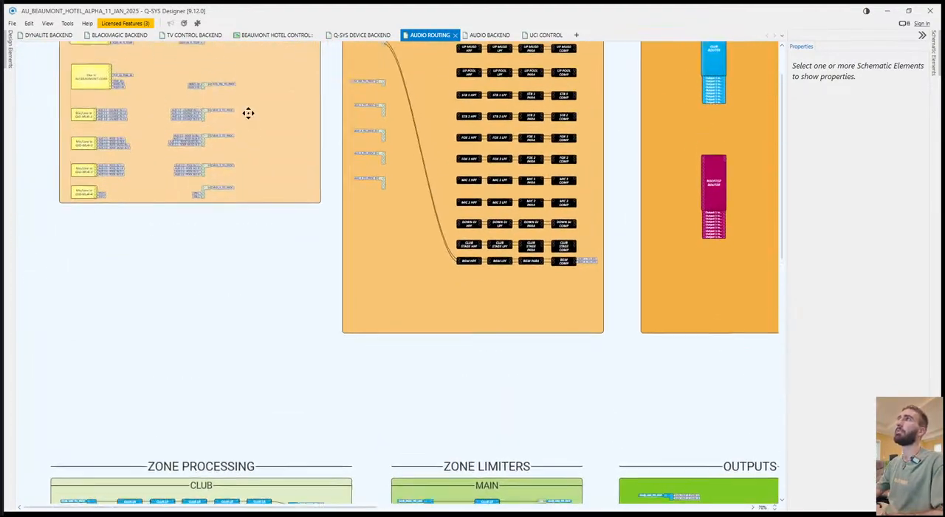
scroll(415, 308, down, 8)
scroll(415, 307, right, 3)
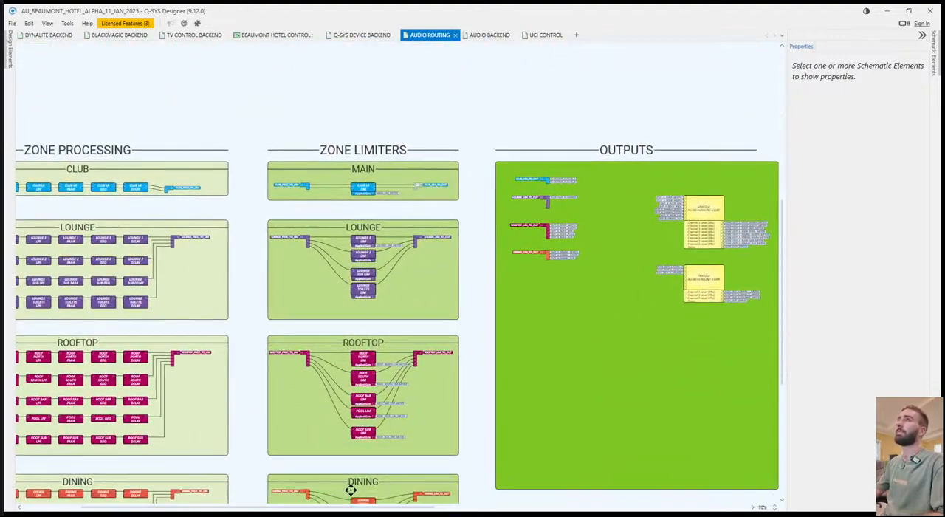
scroll(459, 192, down, 4)
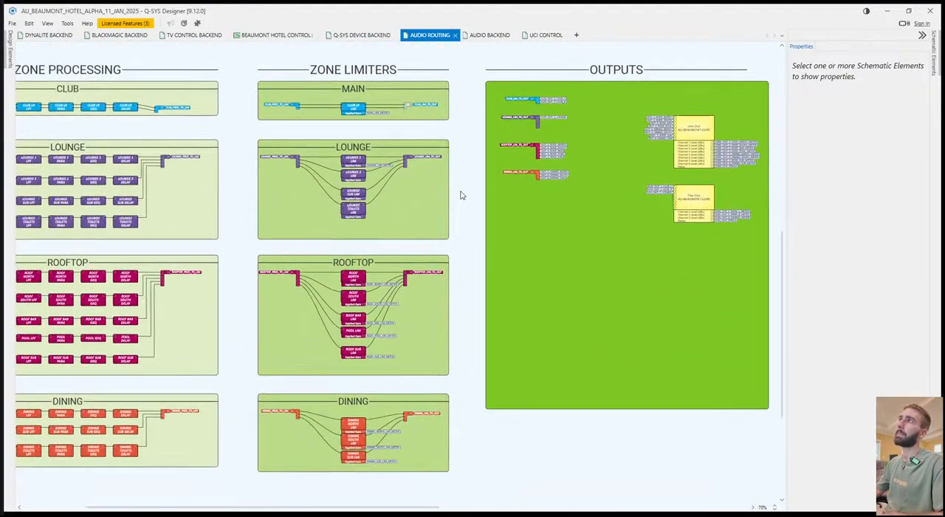
Review the AUDIO BACKEND page from the Q-SYS OUTPUT MONITORING section to the microphone gain and mute blocks in MAIN GAIN.
click(480, 38)
scroll(367, 255, left, 3)
scroll(332, 270, down, 1)
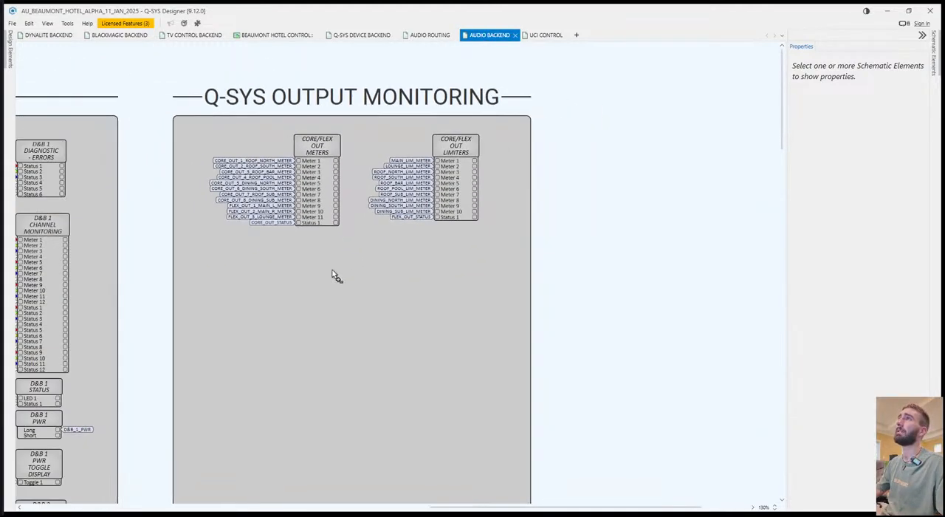
scroll(332, 269, down, 5)
drag(379, 274, 332, 295)
drag(476, 291, 269, 296)
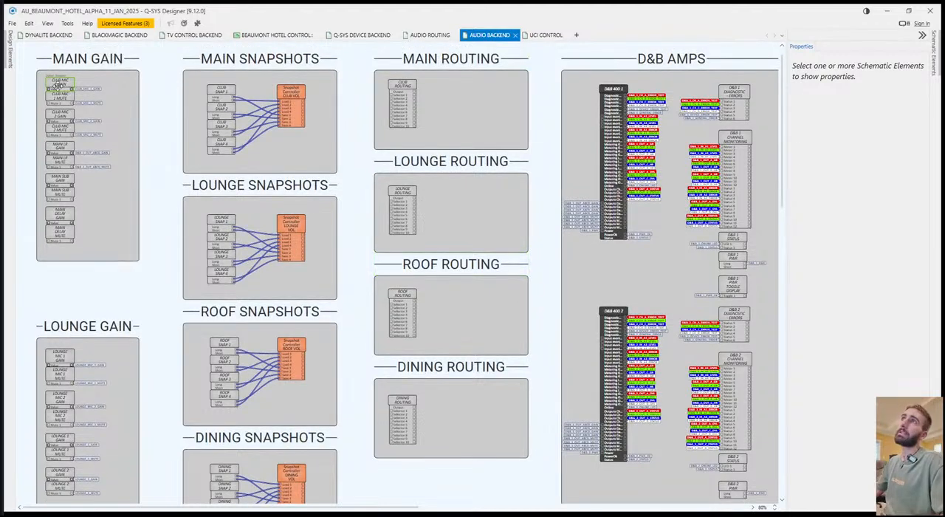
mouse_move(59, 87)
mouse_move(86, 129)
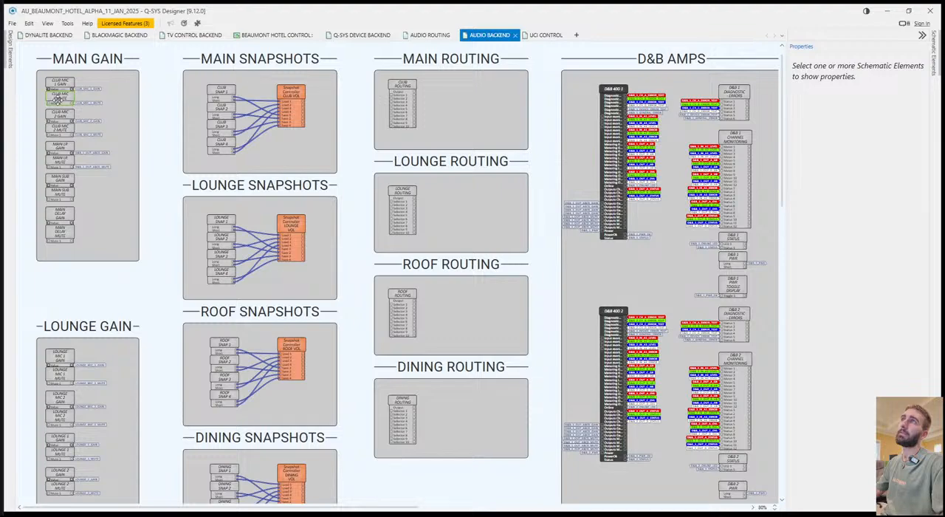
Examine the gain and mute signal names on the club, lounge, rooftop and dining mixers in AUDIO ROUTING, and return to AUDIO BACKEND.
click(422, 42)
drag(274, 219, 494, 139)
drag(572, 136, 624, 139)
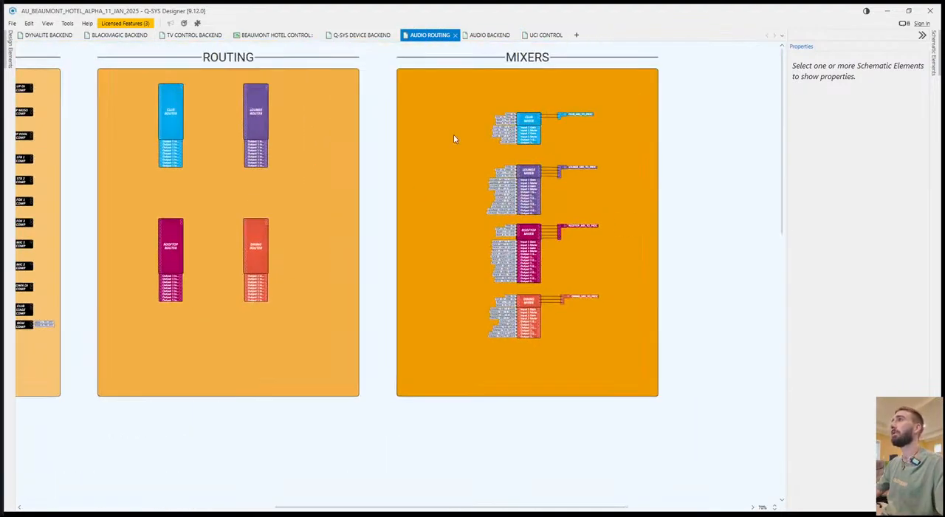
scroll(509, 169, up, 5)
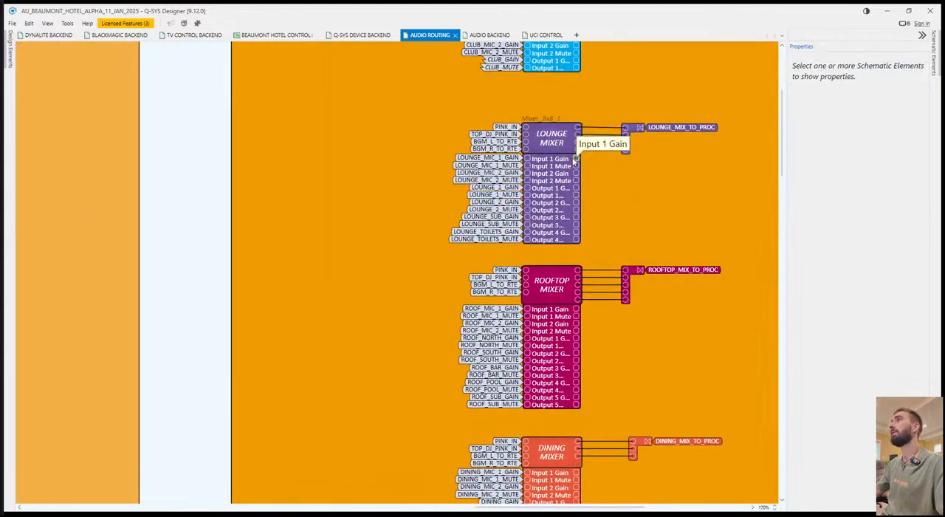
scroll(402, 338, down, 3)
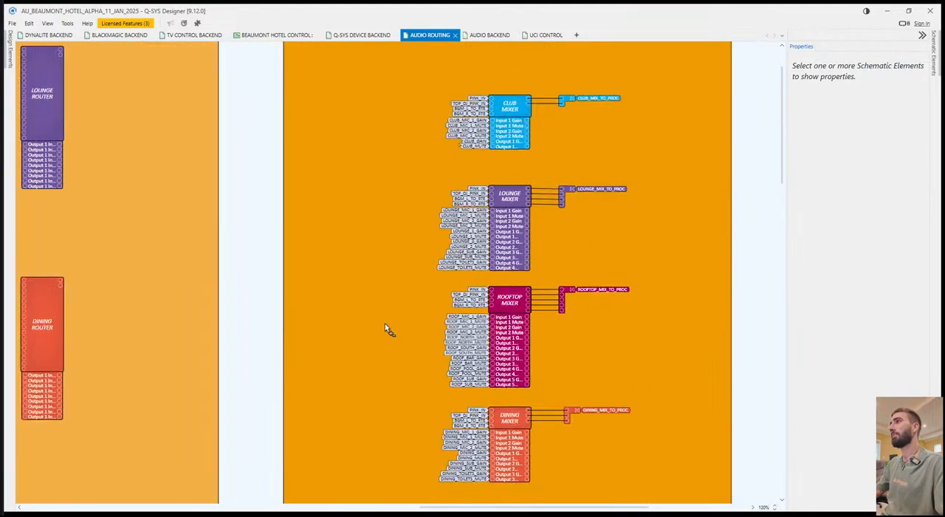
drag(505, 201, 211, 226)
click(489, 34)
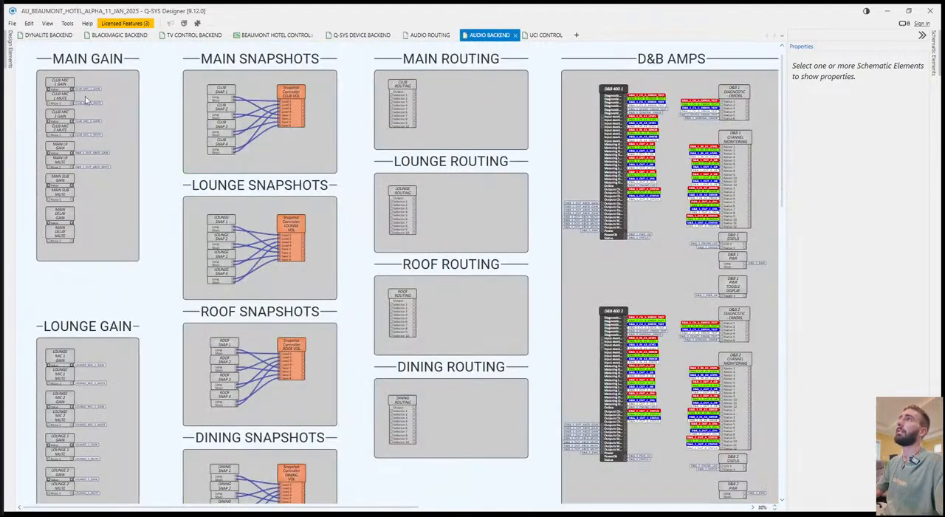
Examine the CLUB MIC 1 GAIN controls in AUDIO BACKEND and the core output controls in the OUTPUTS section of AUDIO ROUTING.
double_click(55, 85)
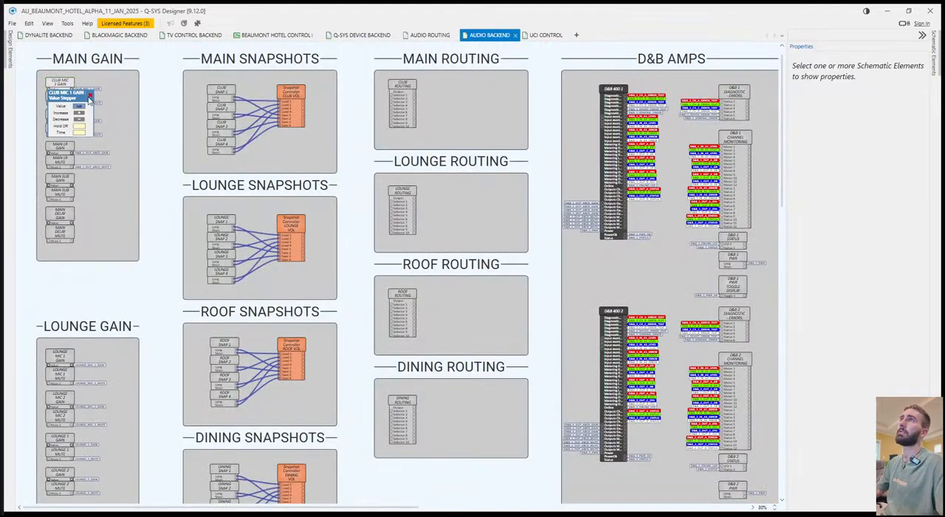
click(552, 36)
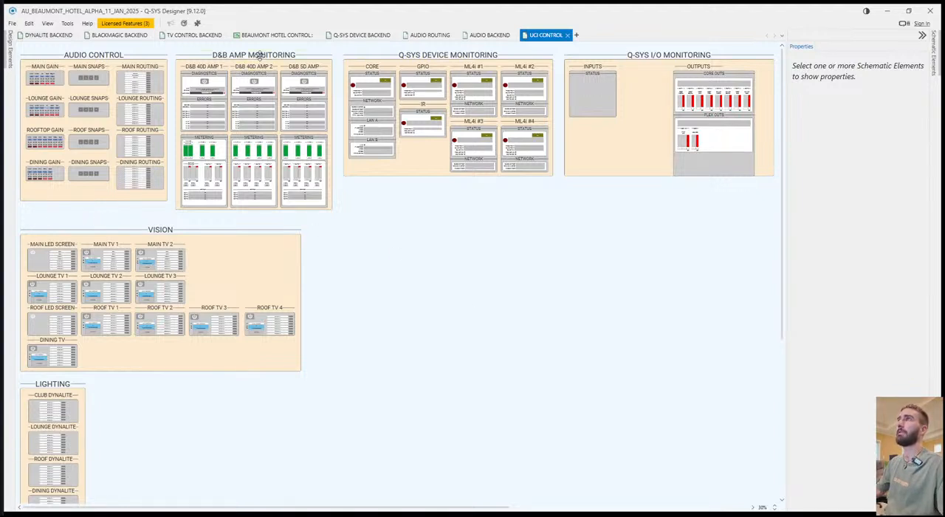
click(431, 35)
scroll(288, 403, down, 8)
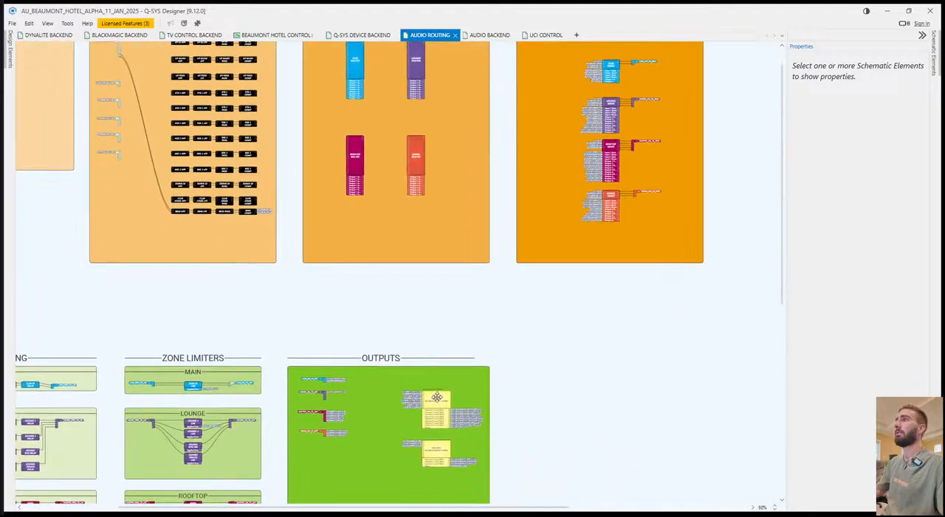
double_click(436, 397)
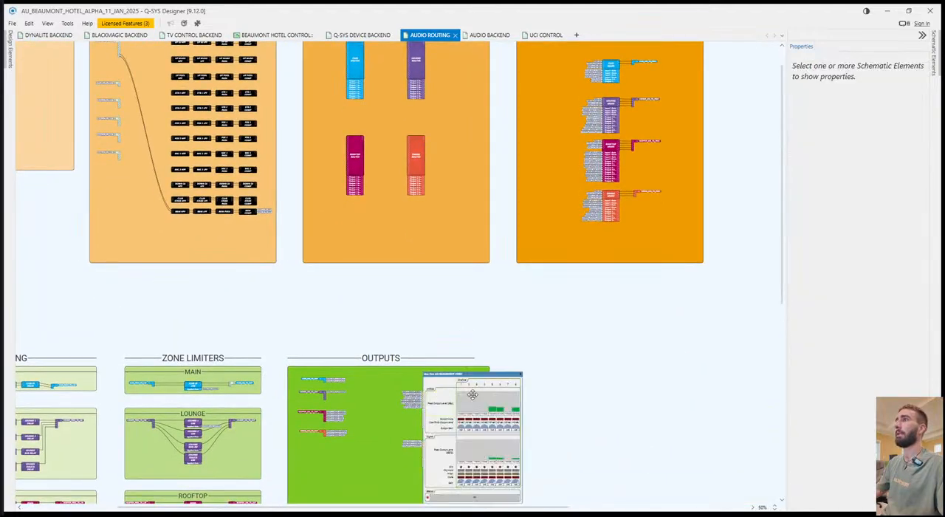
click(521, 376)
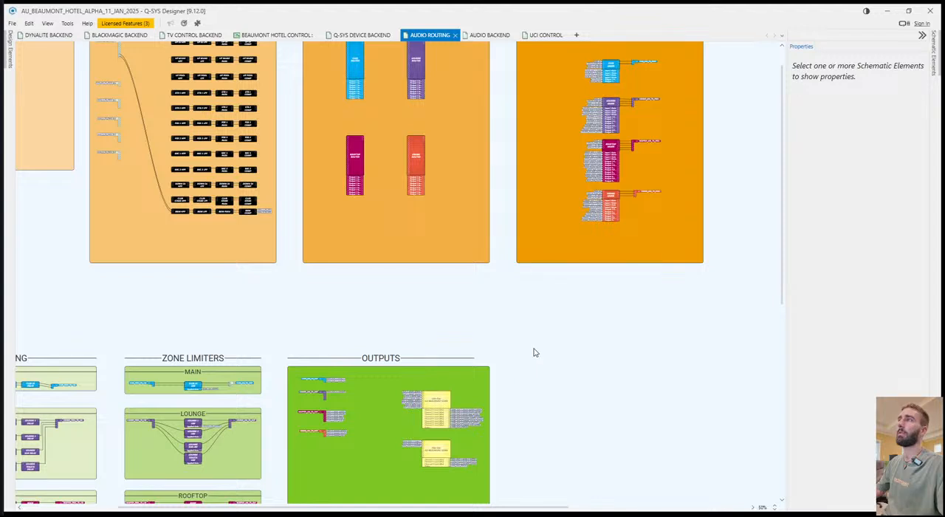
Widen the OUTPUTS header on AUDIO ROUTING to span the full width of the green section beneath it.
click(456, 359)
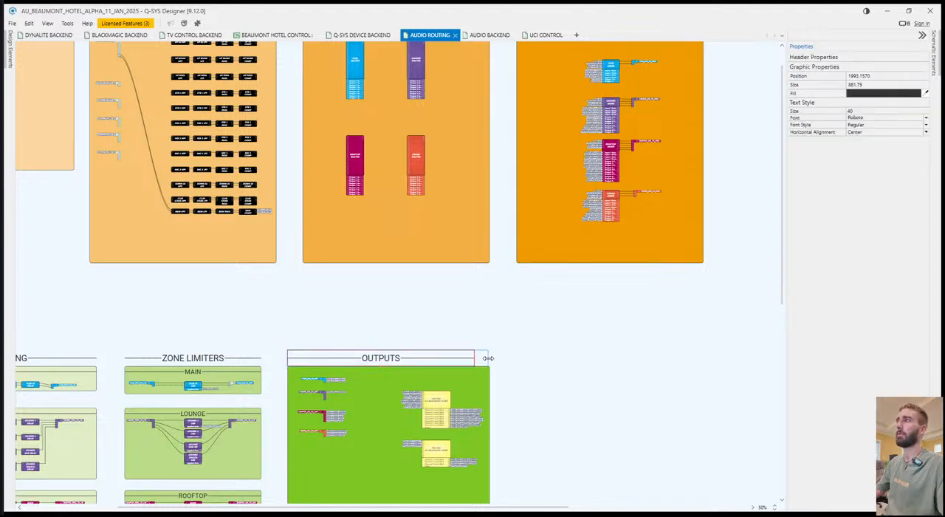
drag(490, 357, 489, 358)
click(532, 344)
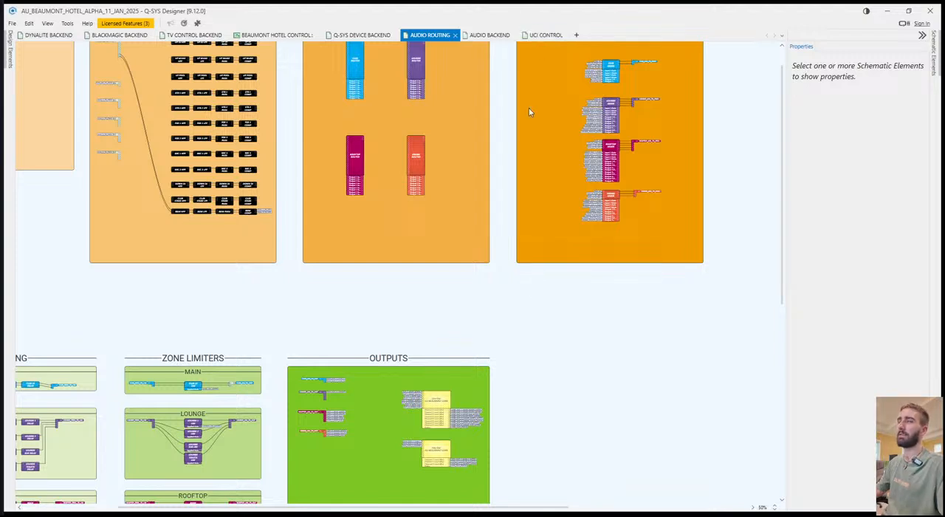
Examine the core output block's level meters and the CLUB MIXER's trim, input gain and output gain controls in AUDIO ROUTING.
scroll(557, 296, up, 1)
double_click(443, 424)
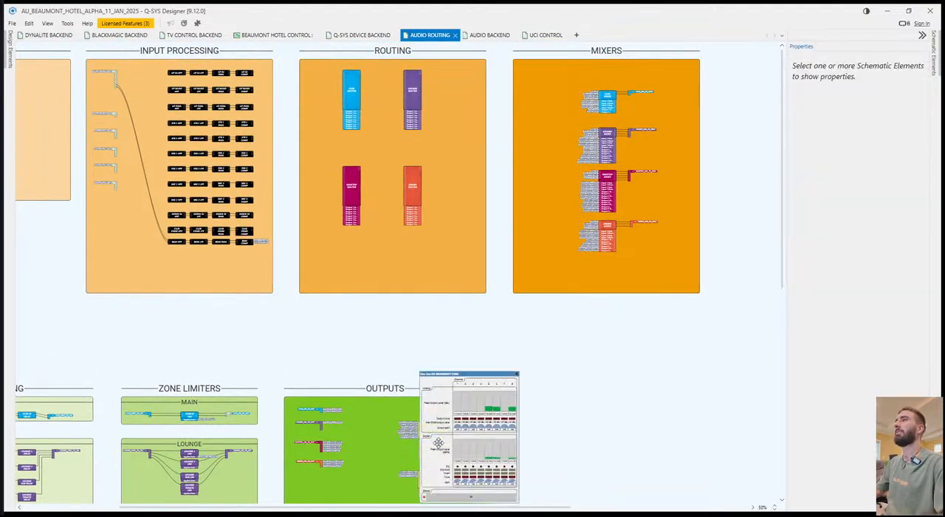
click(516, 376)
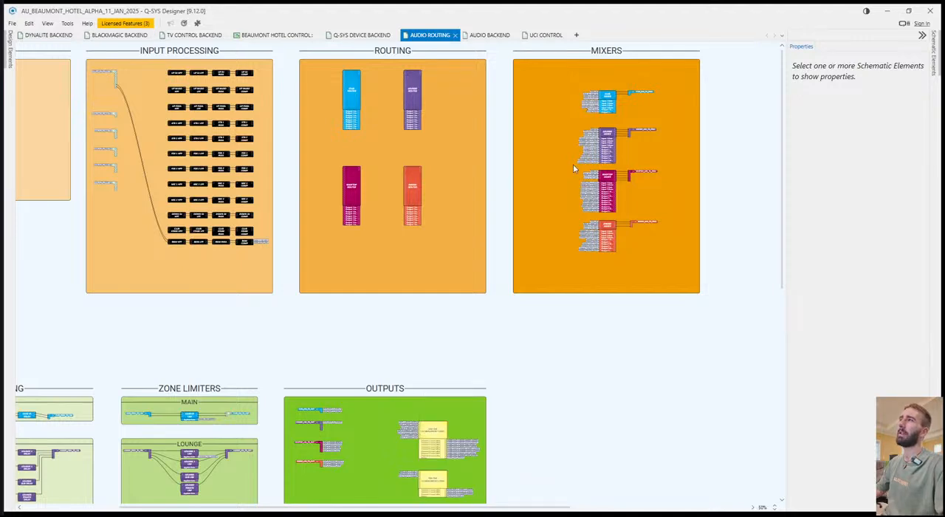
double_click(605, 95)
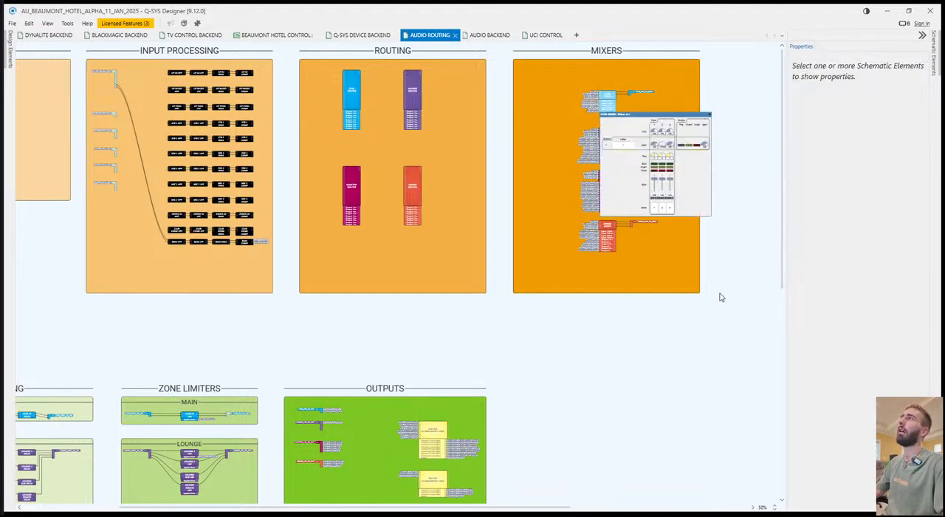
scroll(741, 160, up, 5)
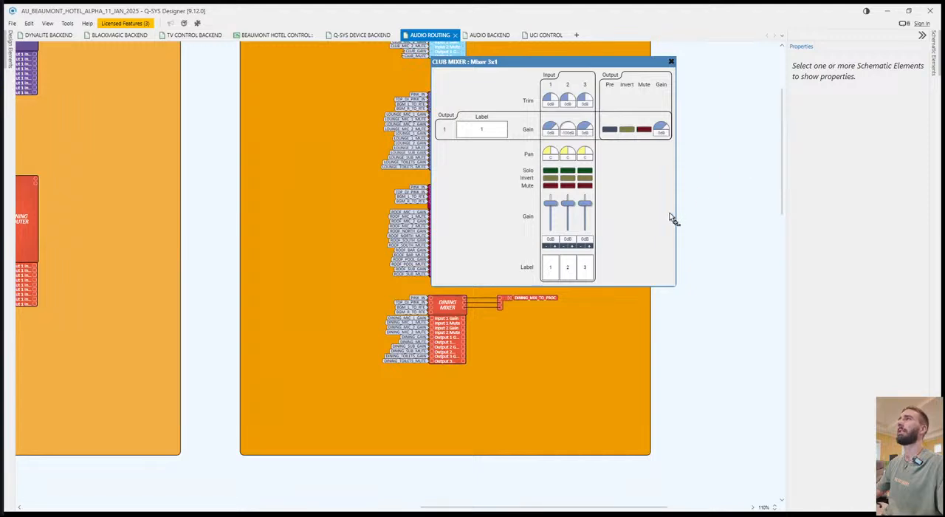
click(541, 223)
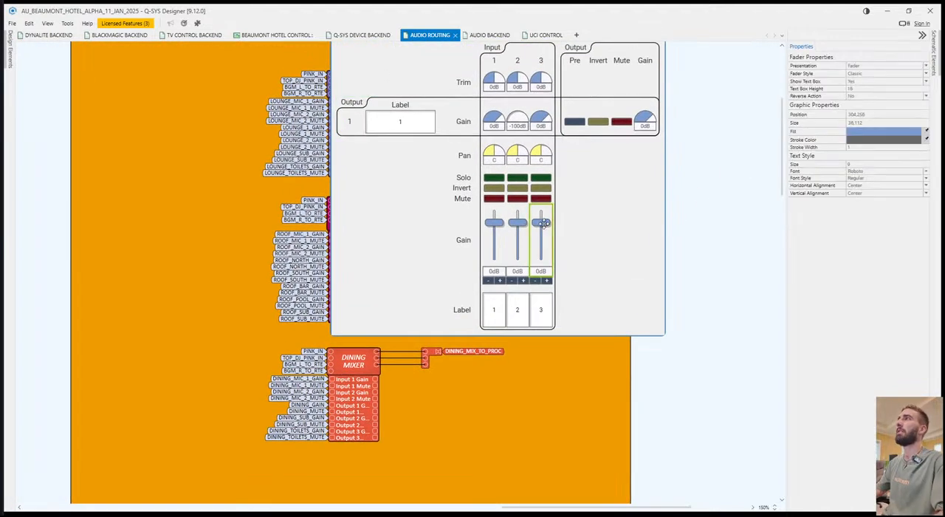
click(542, 121)
click(539, 81)
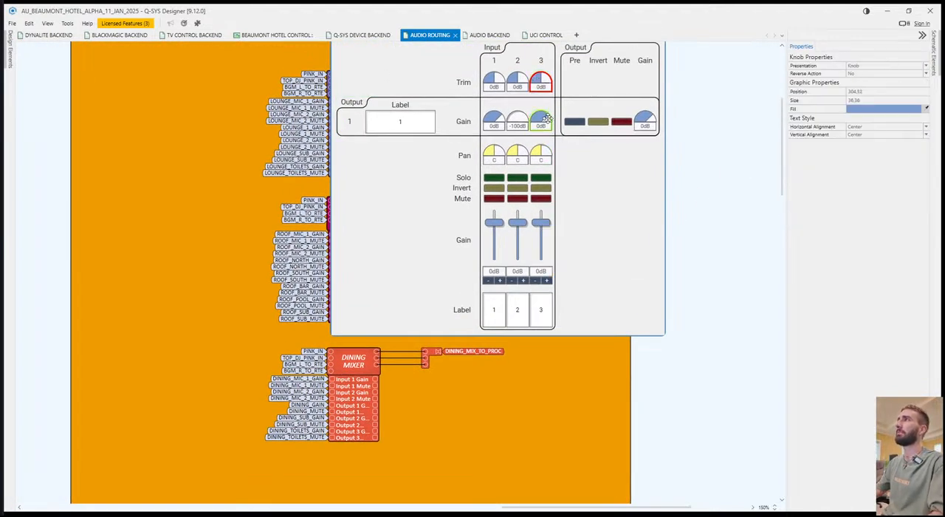
click(645, 120)
drag(684, 124, 698, 167)
click(673, 73)
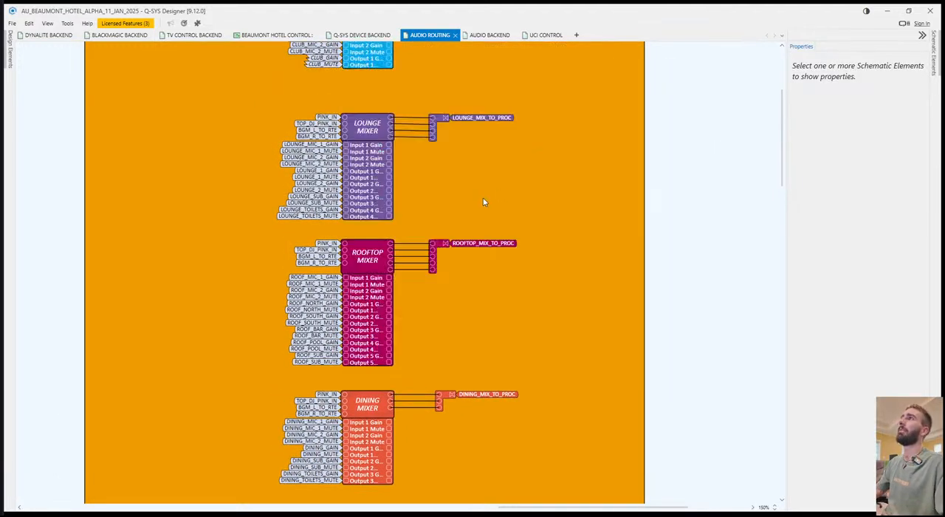
Compare the AUDIO BACKEND page with the gain, snapshot and routing panels in the AUDIO CONTROL section of UCI CONTROL.
click(475, 36)
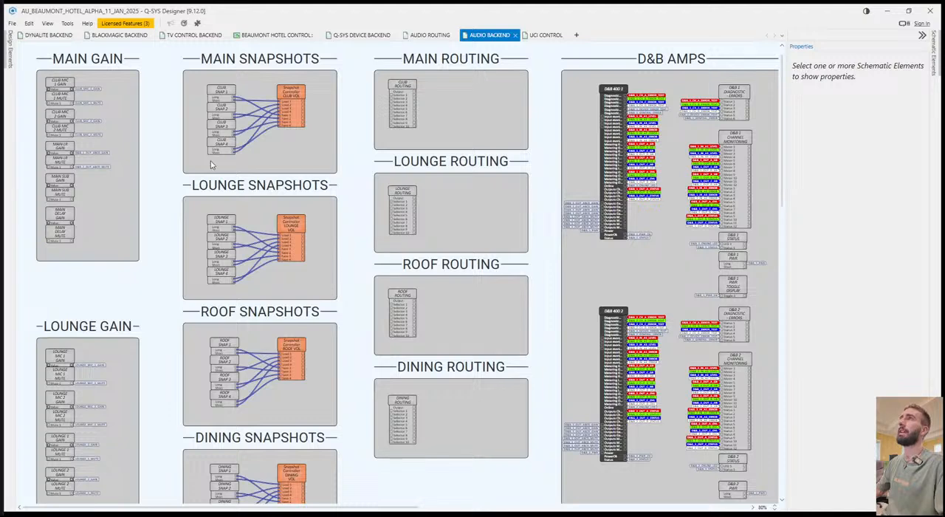
click(547, 34)
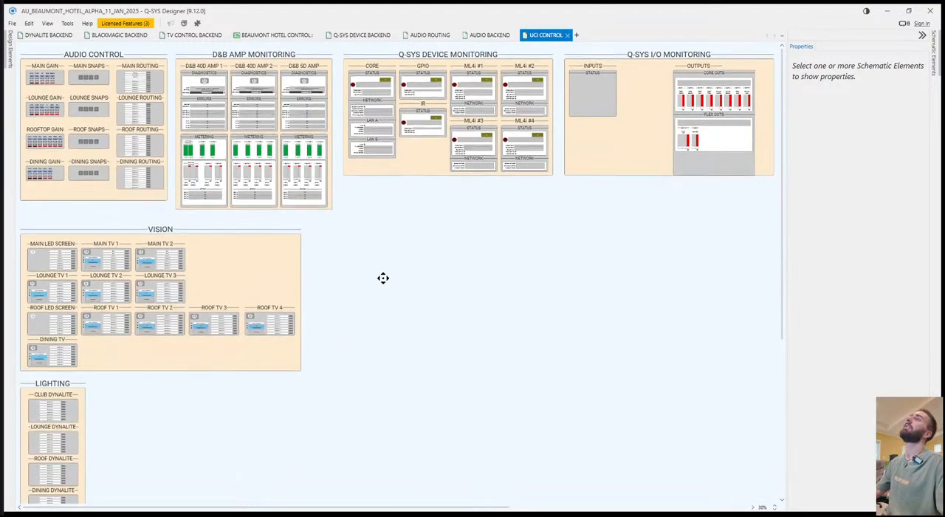
scroll(53, 218, up, 4)
scroll(205, 185, up, 3)
scroll(119, 107, up, 1)
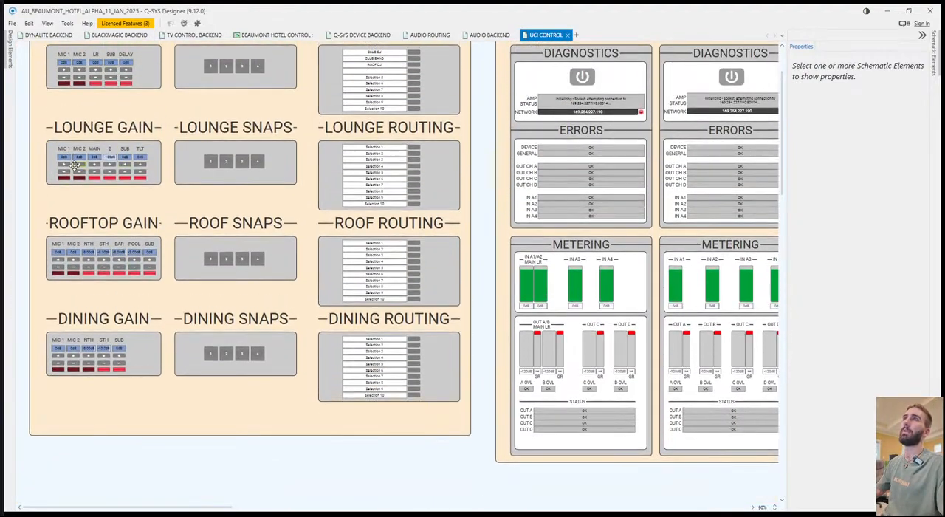
scroll(58, 176, up, 2)
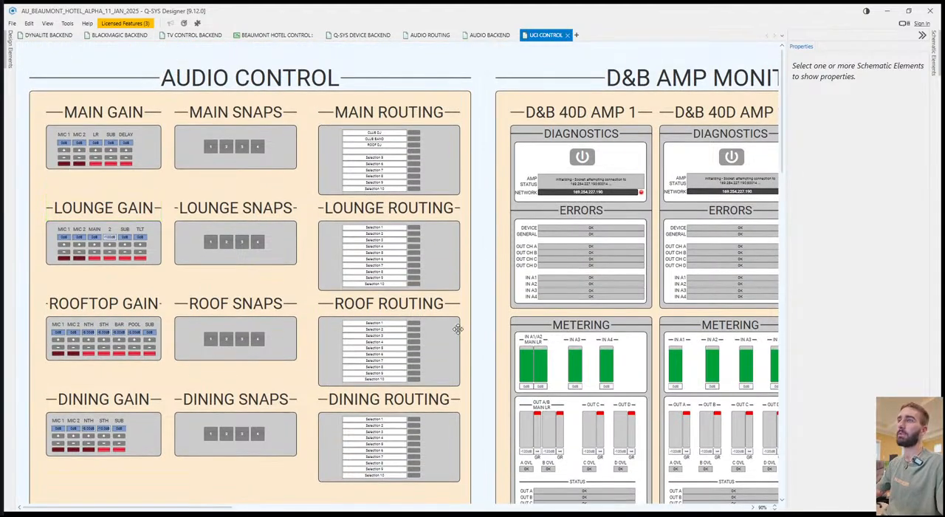
Collapse the properties pane and review the Q-SYS DEVICE MONITORING and Q-SYS I/O MONITORING sections on UCI CONTROL.
click(920, 36)
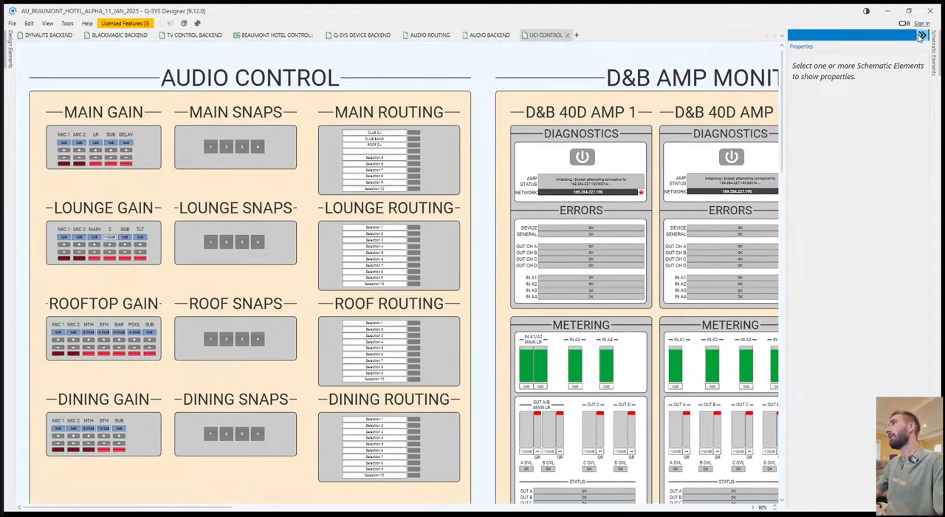
scroll(651, 206, down, 4)
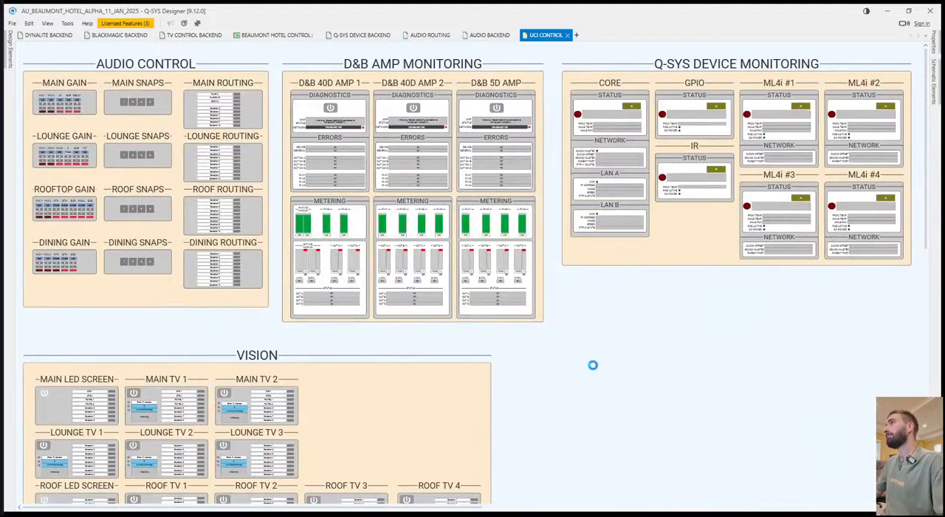
scroll(592, 365, right, 5)
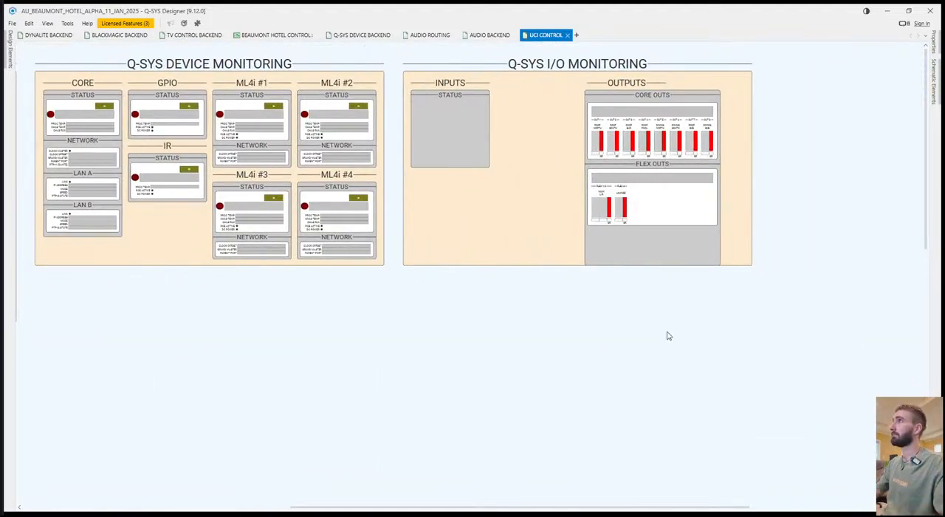
scroll(687, 241, up, 4)
drag(681, 382, 656, 225)
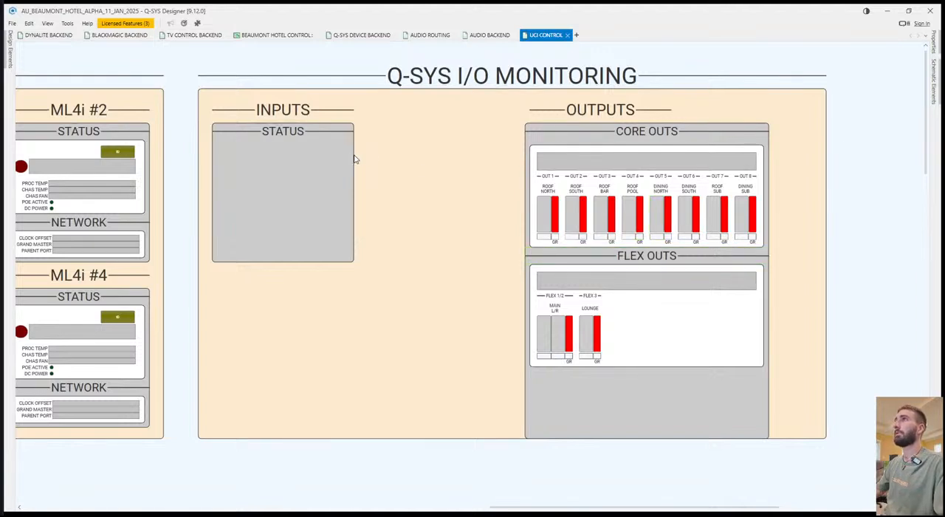
scroll(425, 237, down, 1)
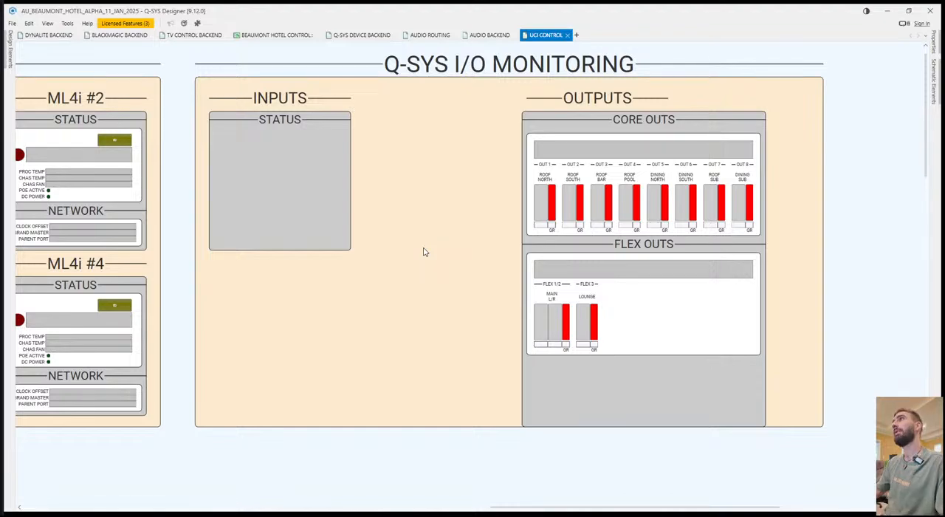
scroll(425, 252, left, 15)
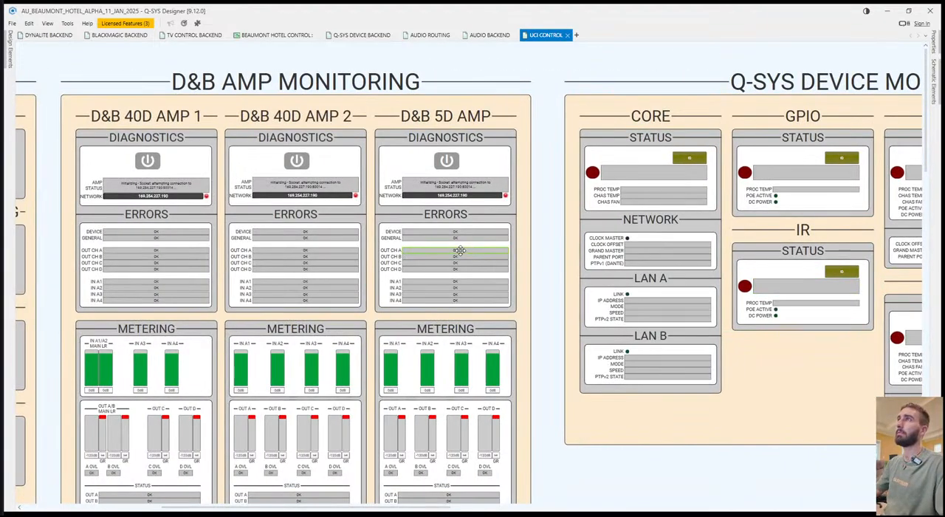
Examine the D&B 40D 1 amplifier's control panel and its Metering control pins in AUDIO BACKEND.
click(484, 34)
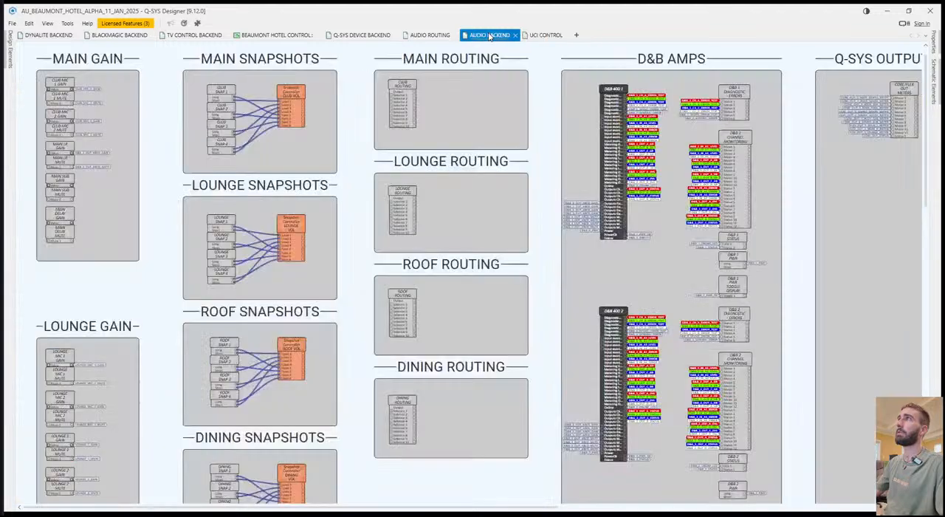
click(612, 88)
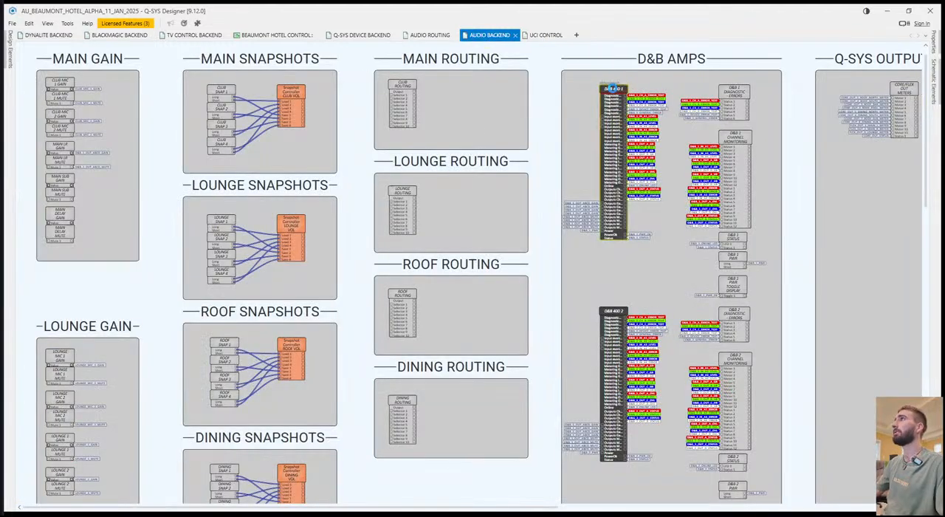
double_click(612, 88)
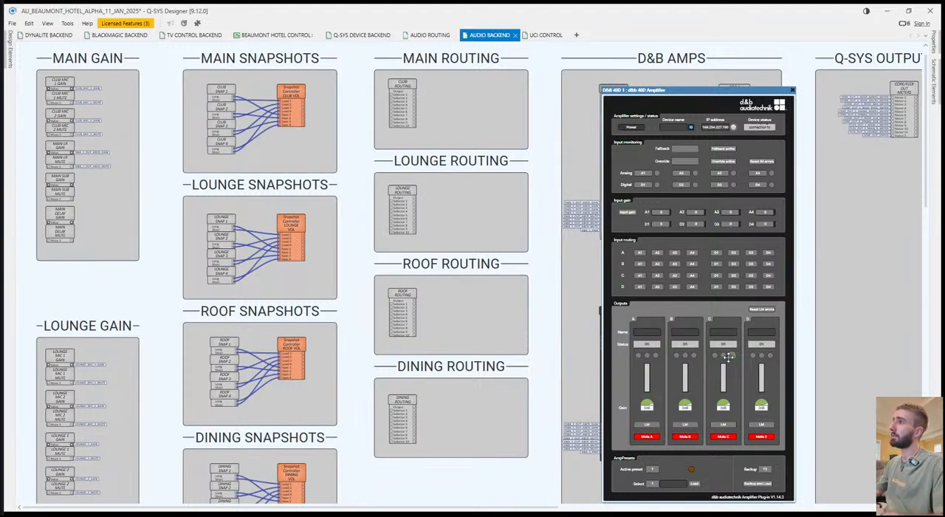
click(793, 91)
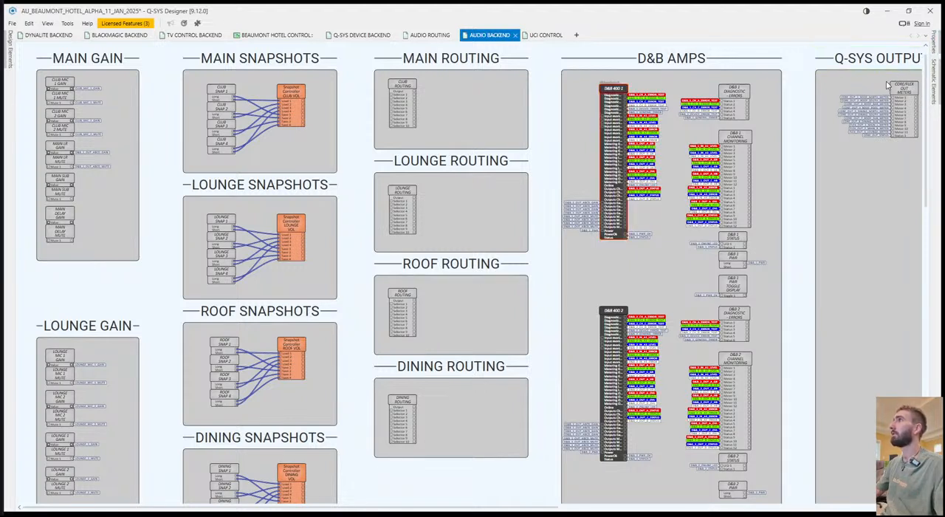
mouse_move(934, 47)
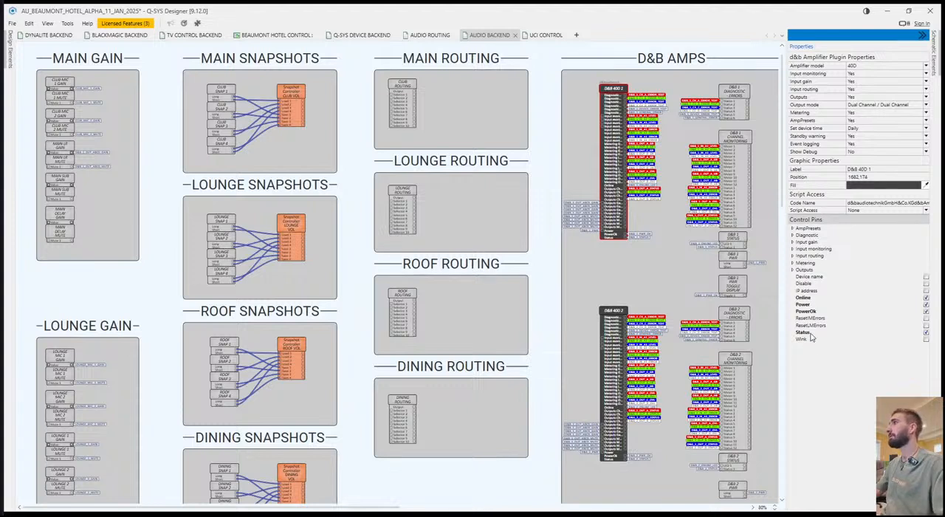
click(793, 262)
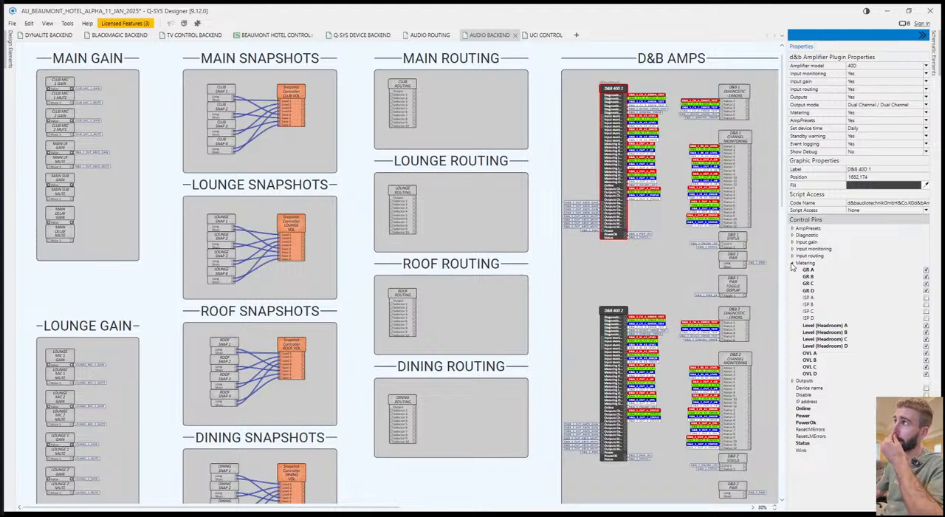
click(792, 262)
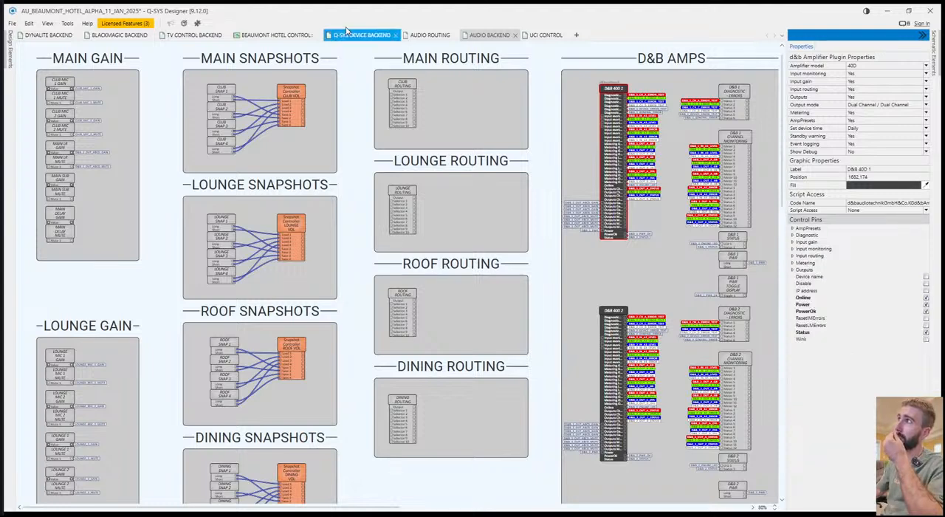
Widen the OUTPUTS header in the Q-SYS I/O MONITORING section of UCI CONTROL to match the output meter panel's width.
click(545, 35)
drag(428, 350, 682, 393)
click(671, 431)
drag(484, 437, 716, 447)
drag(447, 437, 827, 388)
drag(461, 379, 554, 392)
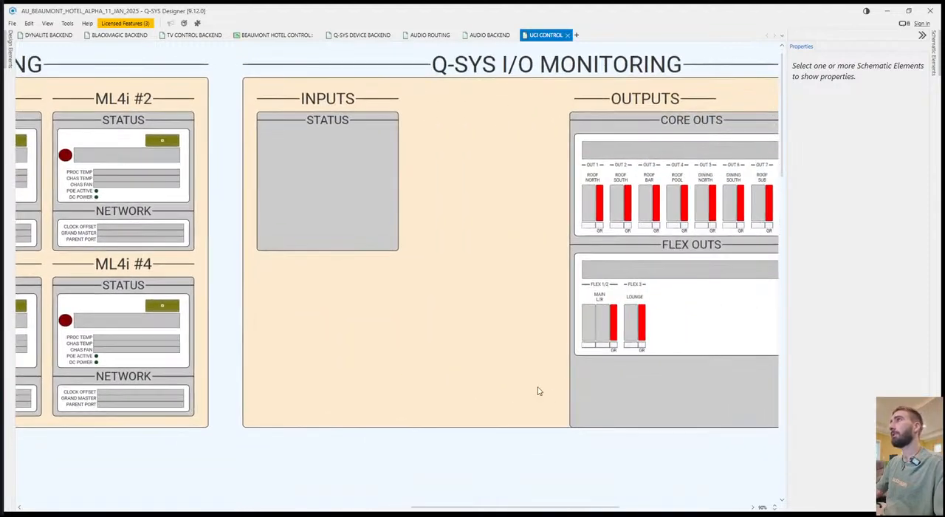
drag(413, 293, 584, 337)
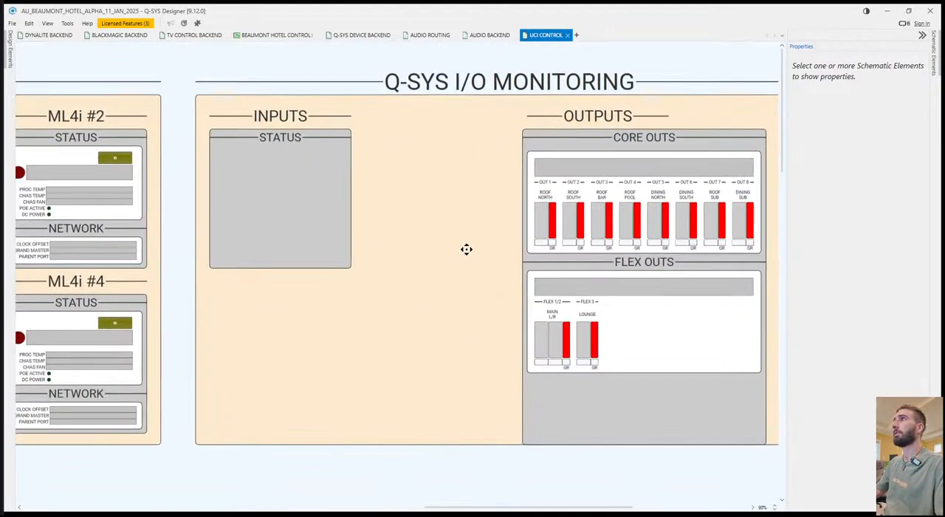
click(627, 115)
drag(671, 115, 756, 116)
click(462, 221)
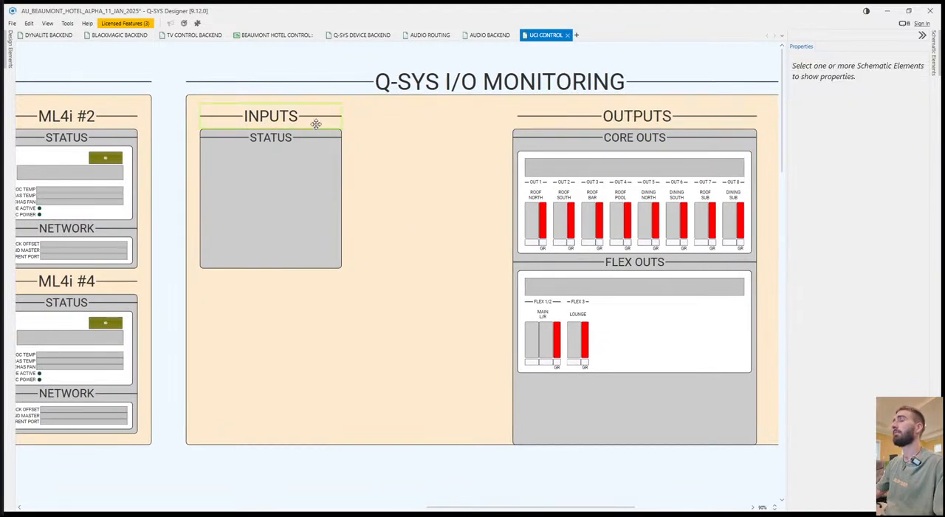
click(316, 124)
click(357, 175)
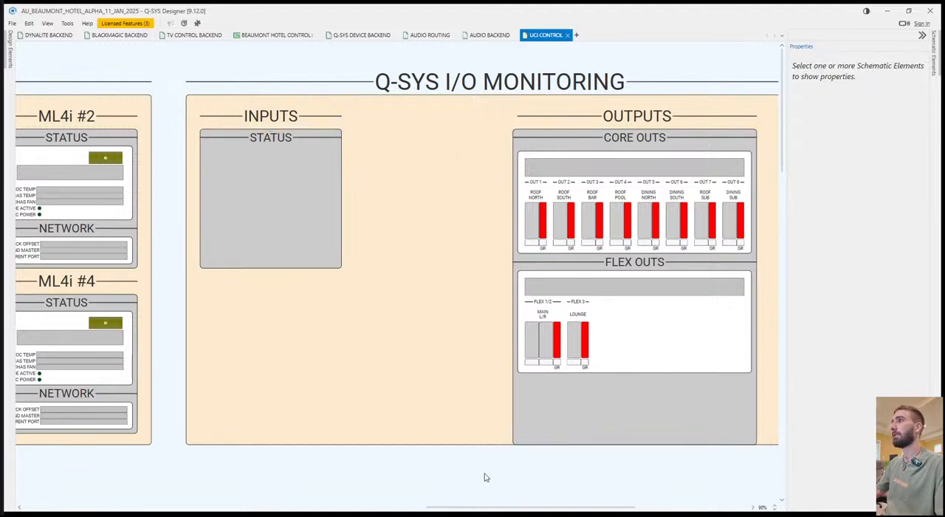
Shorten the grey OUTPUTS panel and the Q-SYS I/O MONITORING background so both end just below the FLEX OUTS box.
click(433, 444)
drag(500, 451, 503, 466)
click(523, 447)
click(638, 443)
drag(638, 444, 626, 380)
click(546, 476)
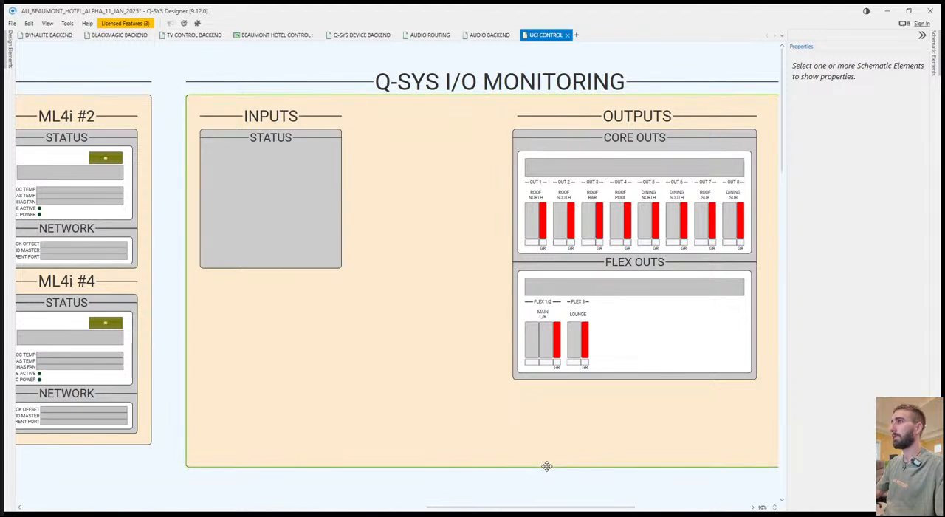
click(543, 466)
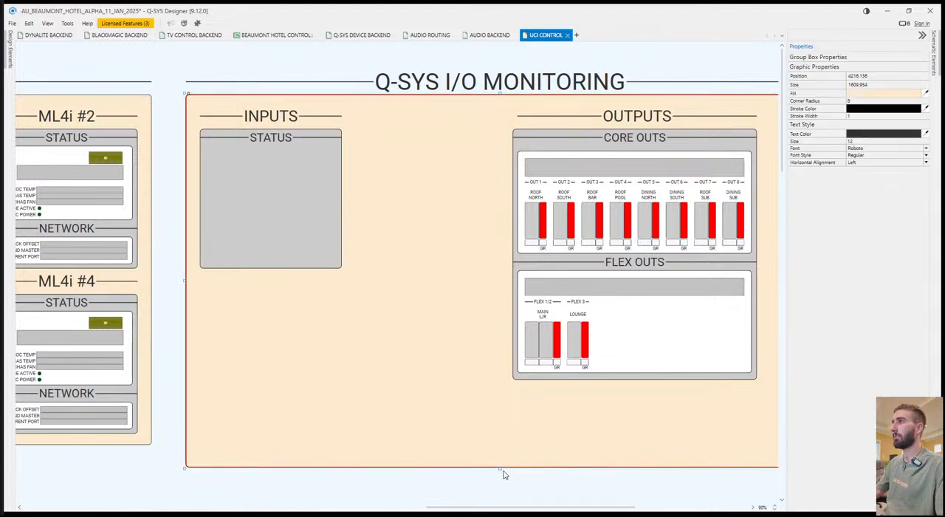
drag(501, 473, 505, 383)
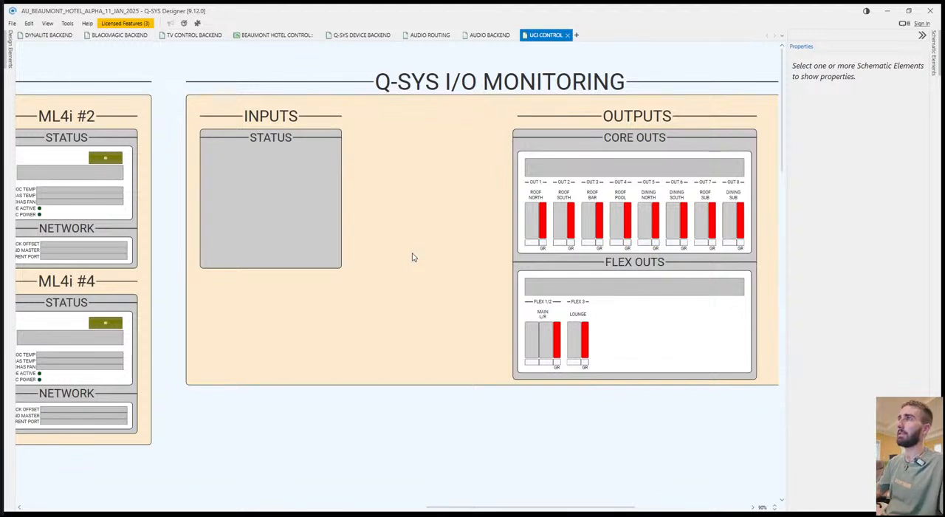
Delete the old INPUTS header, its STATUS header and the grey panel from the Q-SYS I/O MONITORING section.
click(278, 116)
click(384, 184)
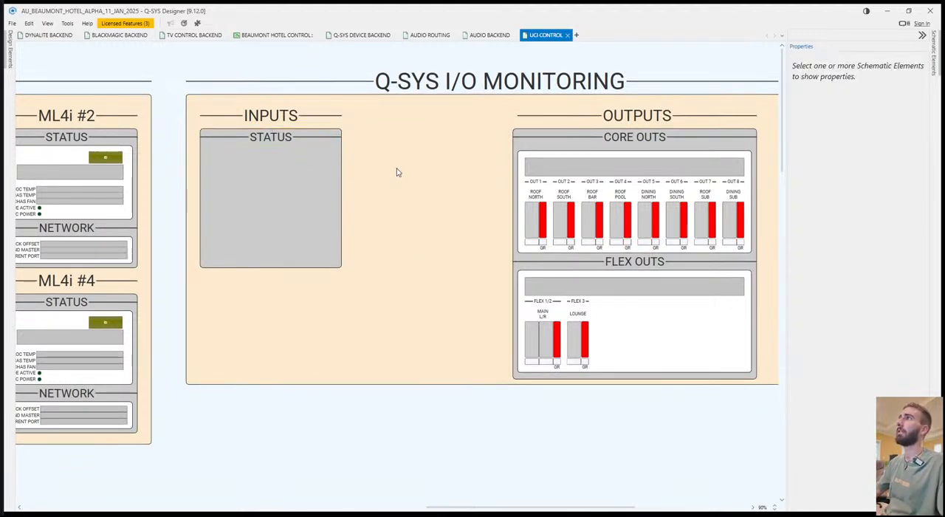
click(332, 264)
key(Delete)
click(338, 136)
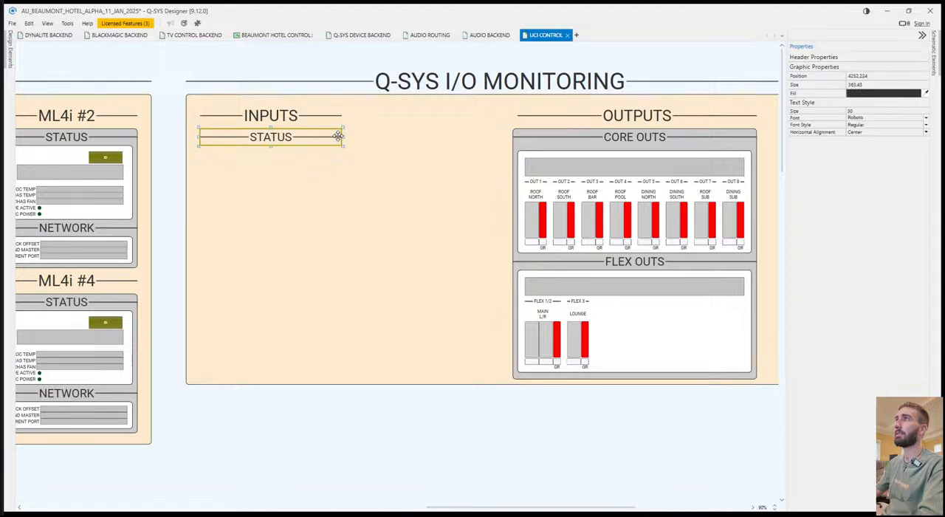
key(Delete)
click(341, 121)
key(Delete)
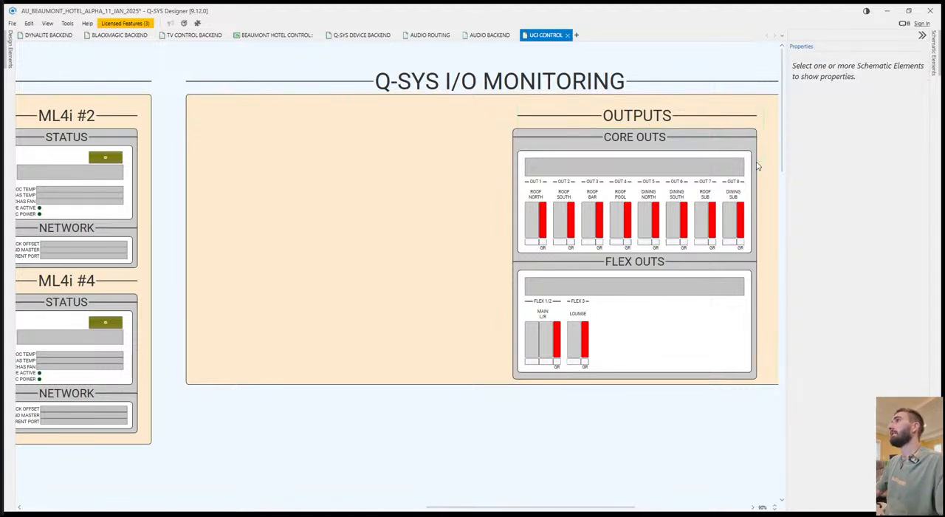
Duplicate the OUTPUTS headers, grey panel and white boxes without the meters into the empty inputs area of the section.
click(751, 295)
key(ctrl+c)
key(ctrl+v)
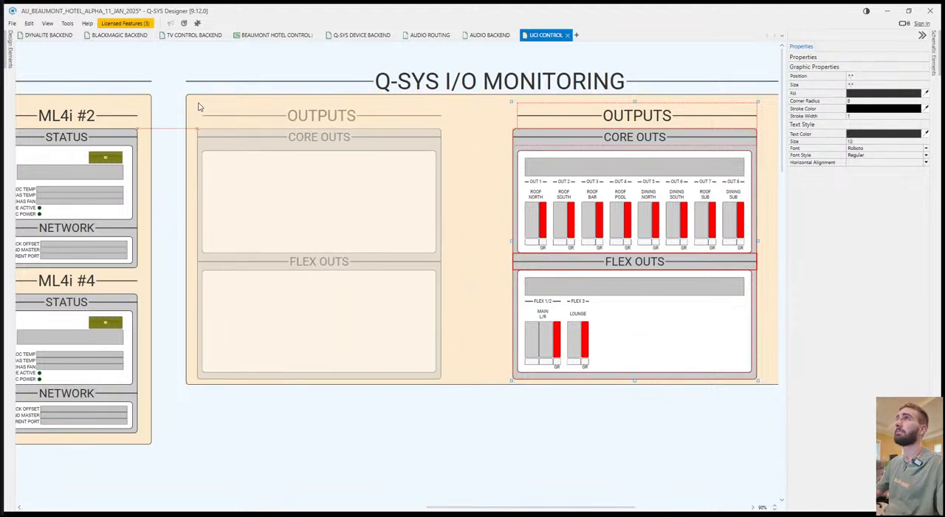
click(203, 108)
click(460, 147)
Rename the duplicated headers to INPUTS, CORE INS and FLEX INS.
double_click(378, 122)
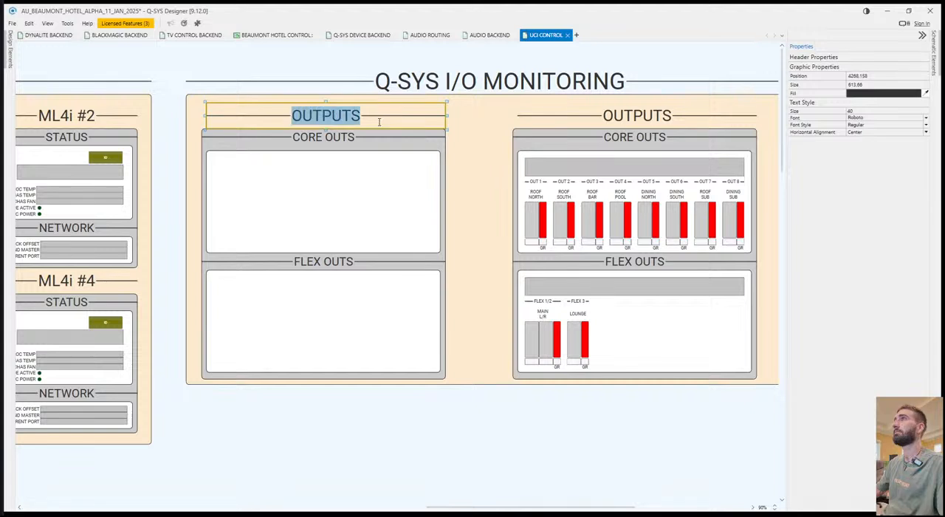
text(INPUTS)
key(Return)
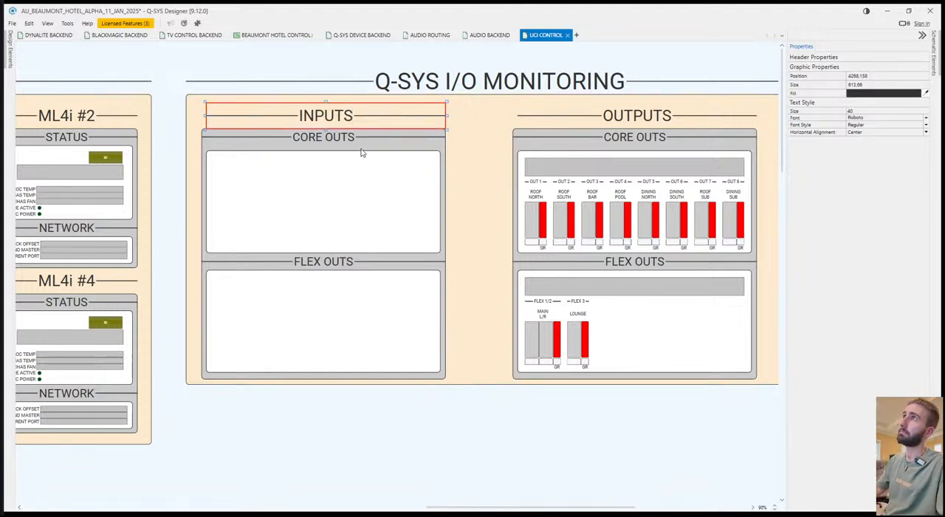
double_click(343, 140)
text(CORE)
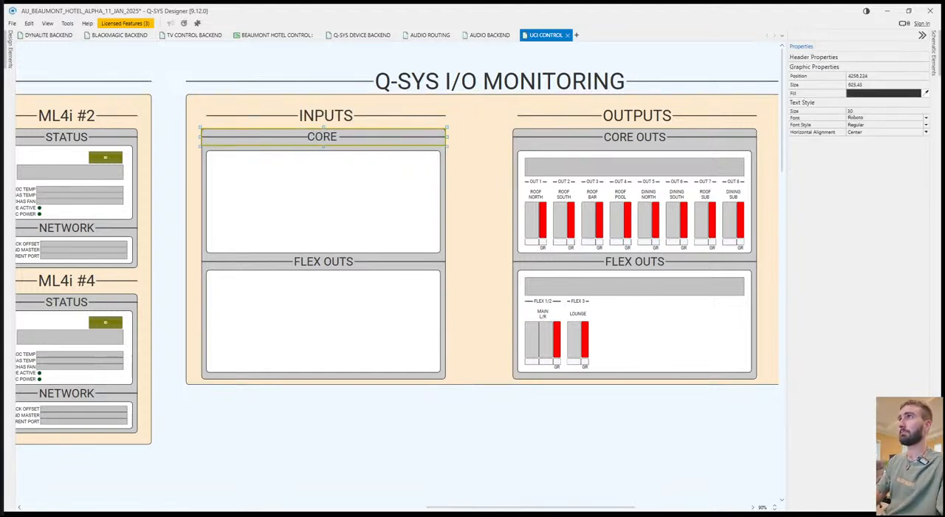
text( INS)
key(Return)
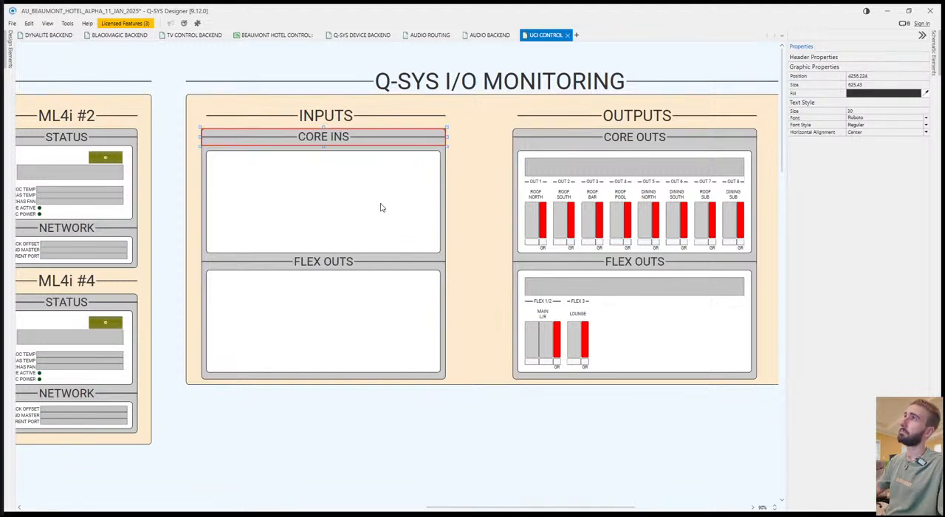
double_click(347, 269)
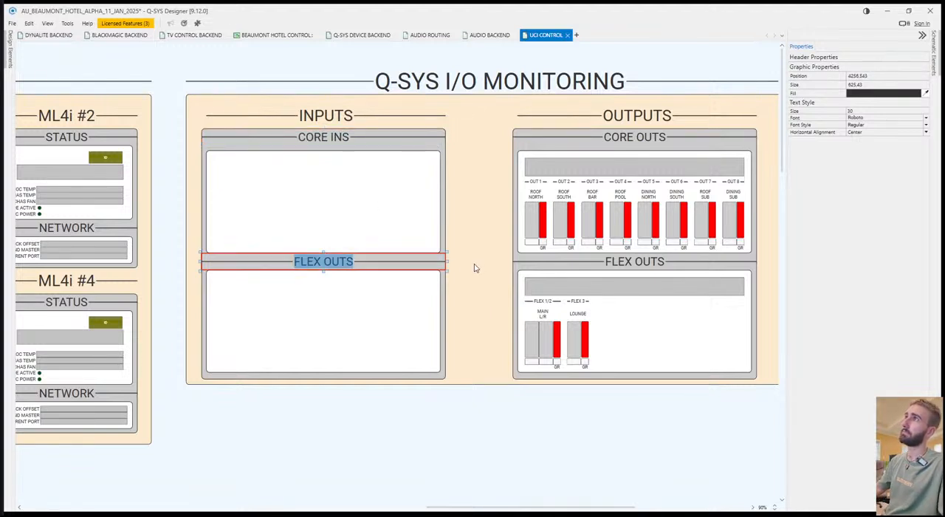
text(FLEX INS)
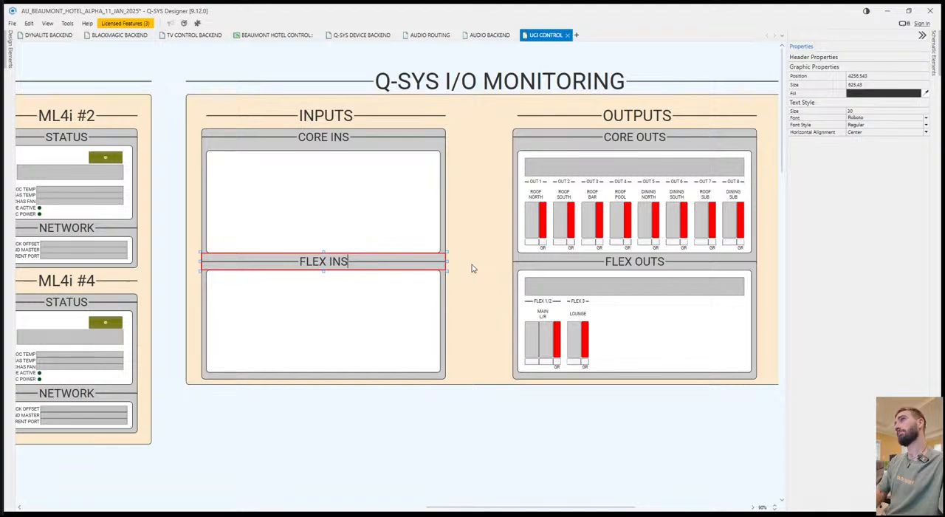
click(531, 499)
Extend the section background and the grey INPUTS panel downward, making the panel 1128 high.
scroll(401, 466, left, 3)
drag(406, 459, 167, 409)
drag(390, 390, 676, 418)
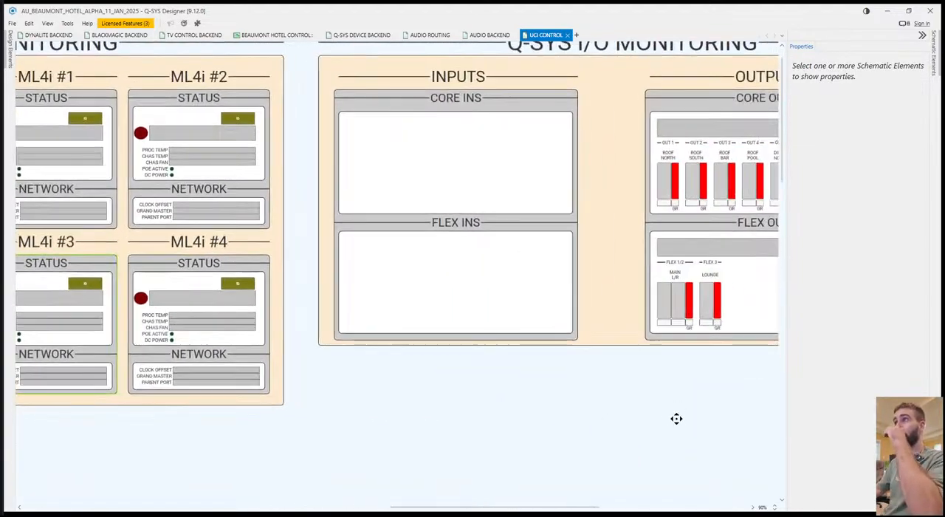
click(631, 344)
drag(628, 349, 623, 478)
drag(576, 341, 638, 487)
drag(569, 330, 563, 440)
key(ctrl+z)
drag(470, 222, 504, 282)
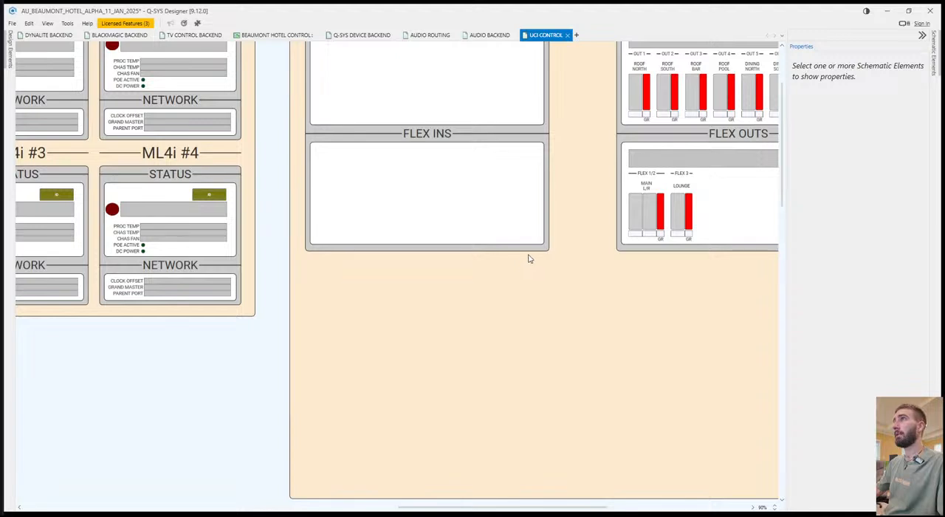
click(528, 251)
drag(427, 253, 436, 441)
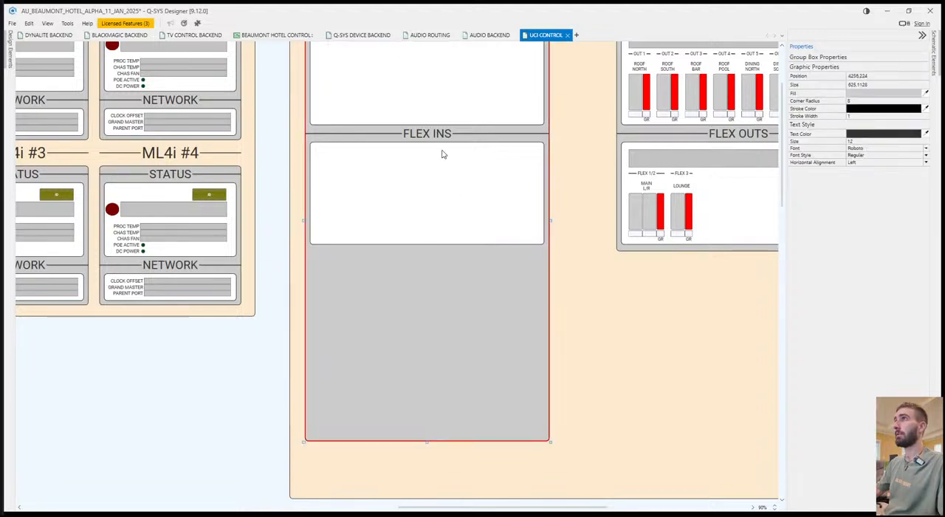
Duplicate the FLEX INS header and its white box directly below the original.
click(459, 135)
ctrl+click(545, 179)
key(ctrl+c)
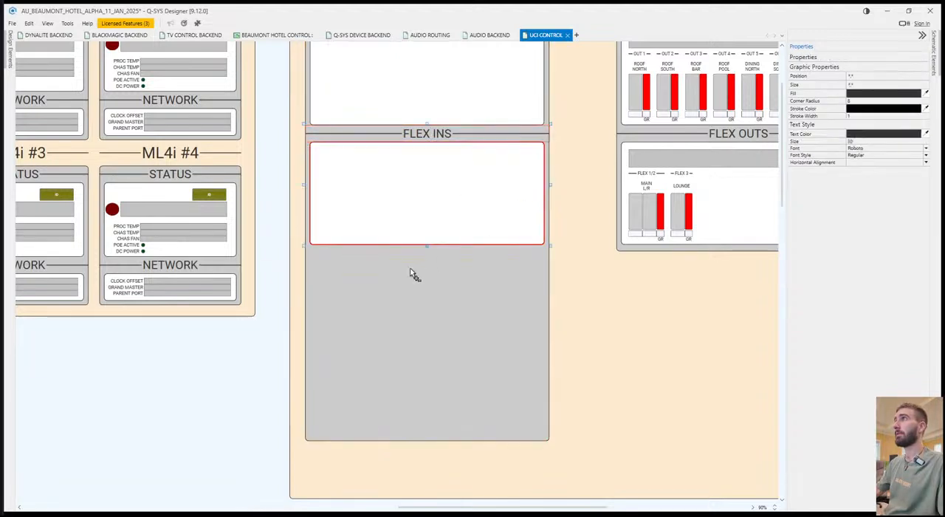
key(ctrl+v)
click(309, 249)
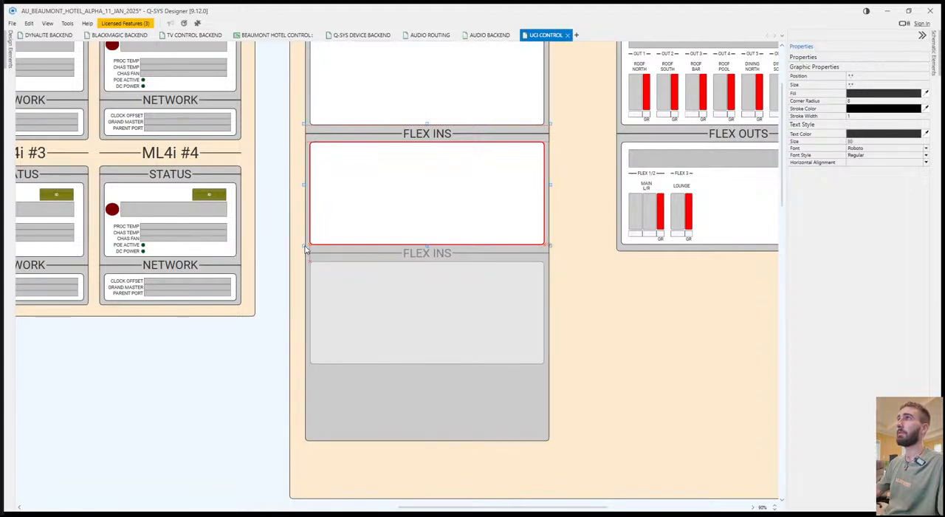
Rename the duplicated FLEX INS header to ML4i #1 INS.
double_click(447, 253)
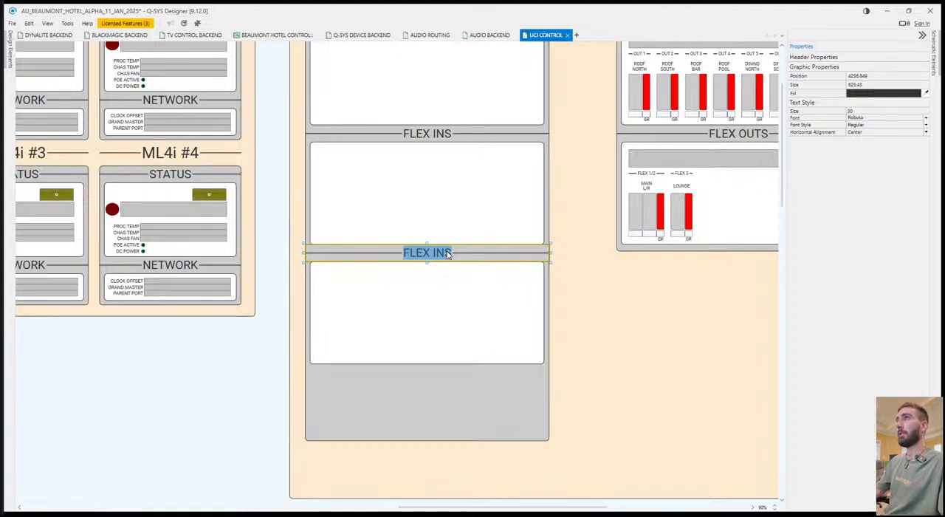
text(ML4i )
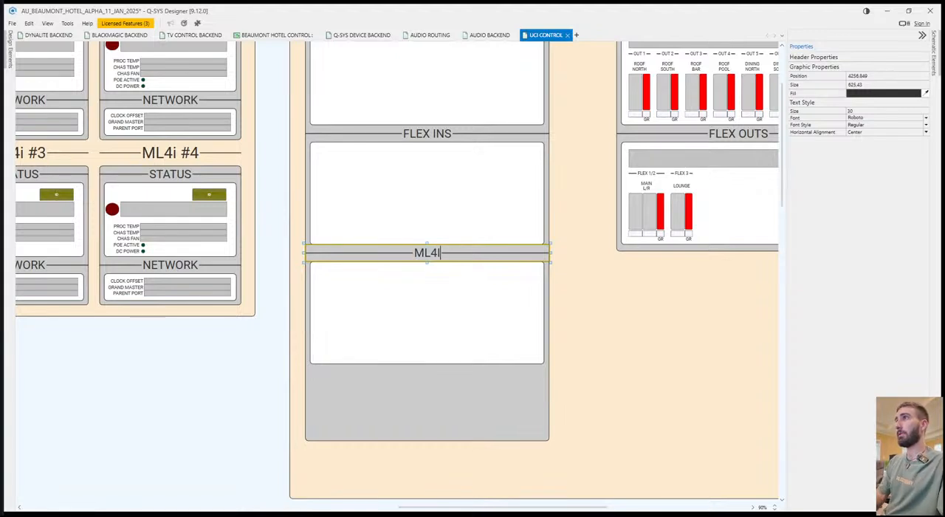
text(#1 In)
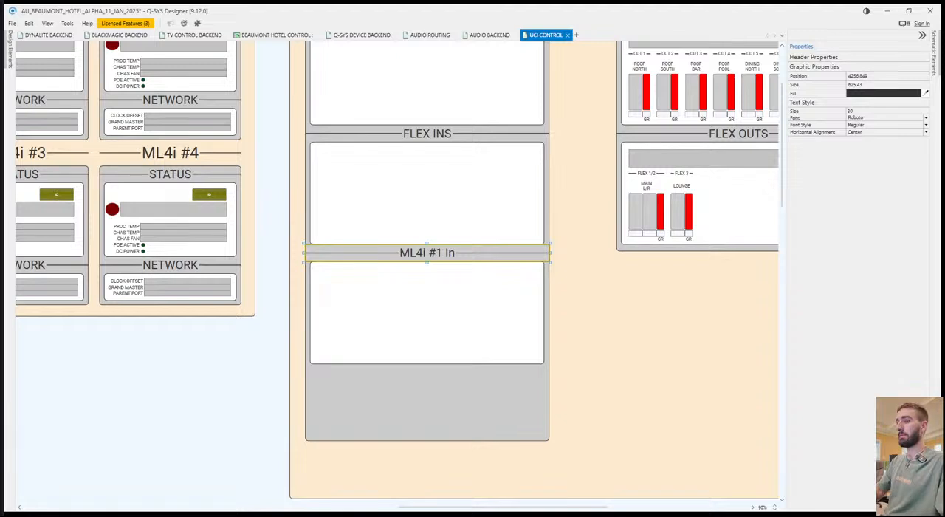
key(BackSpace)
text(NS)
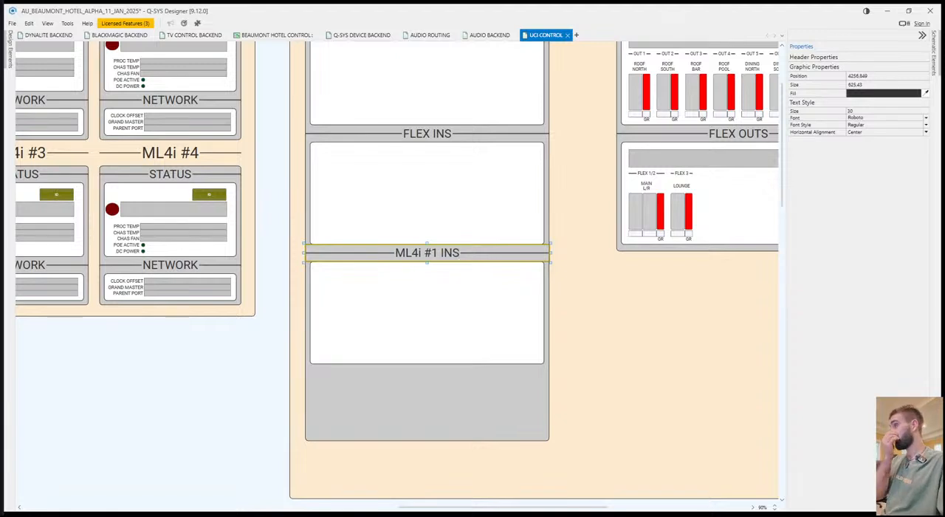
click(569, 329)
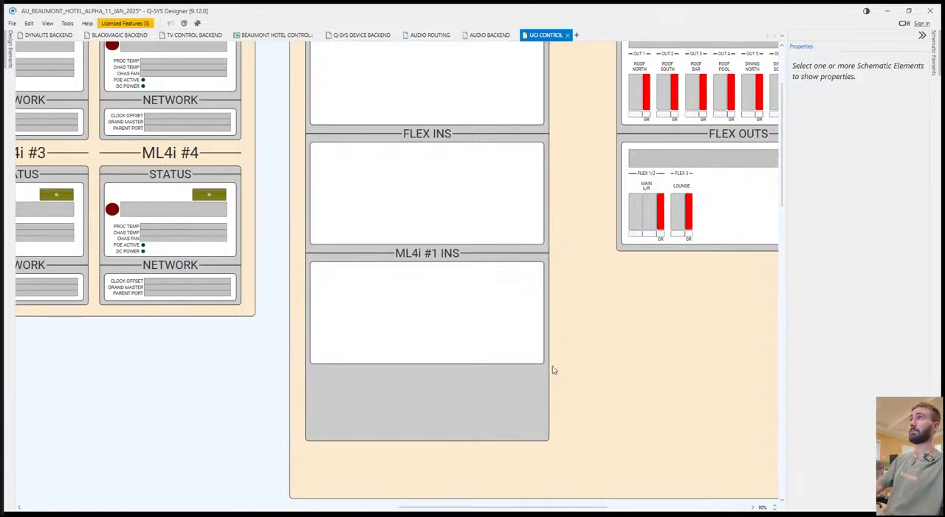
Paste two more copies of the ML4i #1 INS header and white box, stacked below the first.
click(460, 257)
ctrl+click(501, 360)
key(ctrl+c)
key(ctrl+v)
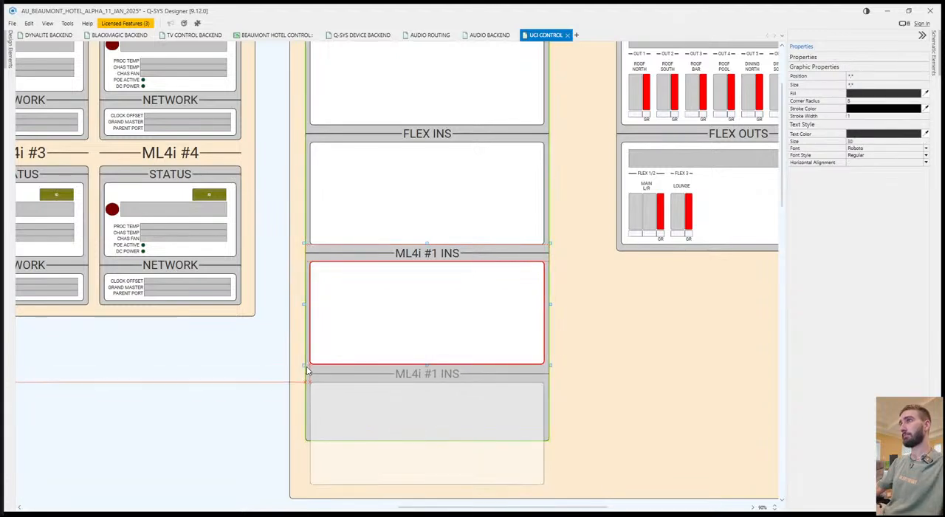
click(308, 369)
scroll(369, 369, down, 5)
key(ctrl+v)
click(311, 259)
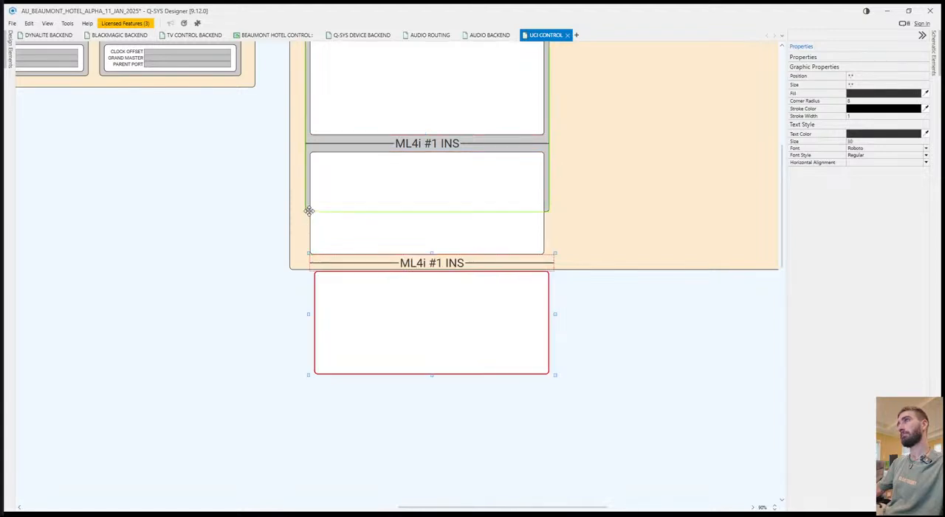
Extend the grey INPUTS panel to 1580 high and align the lowest ML4i #1 INS block with the blocks above.
click(308, 210)
drag(426, 213, 433, 384)
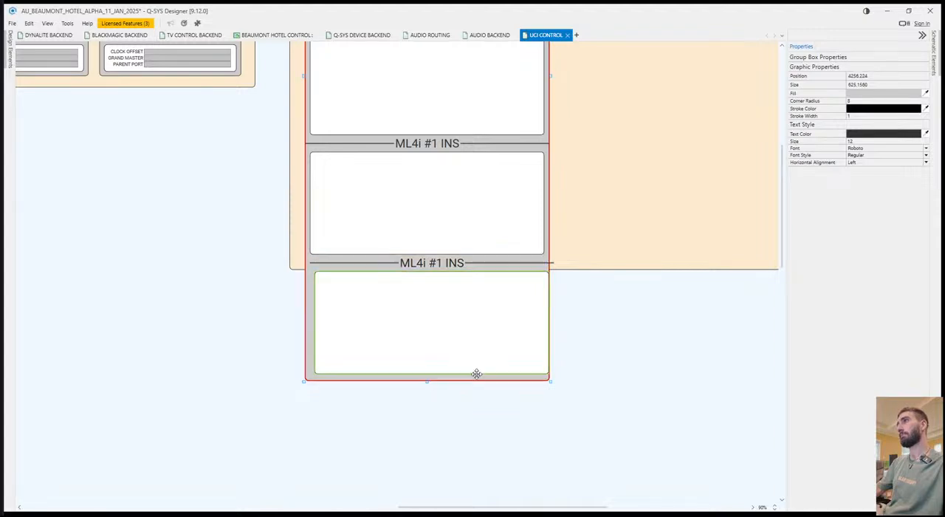
click(436, 263)
ctrl+click(417, 275)
drag(421, 263, 417, 263)
click(625, 333)
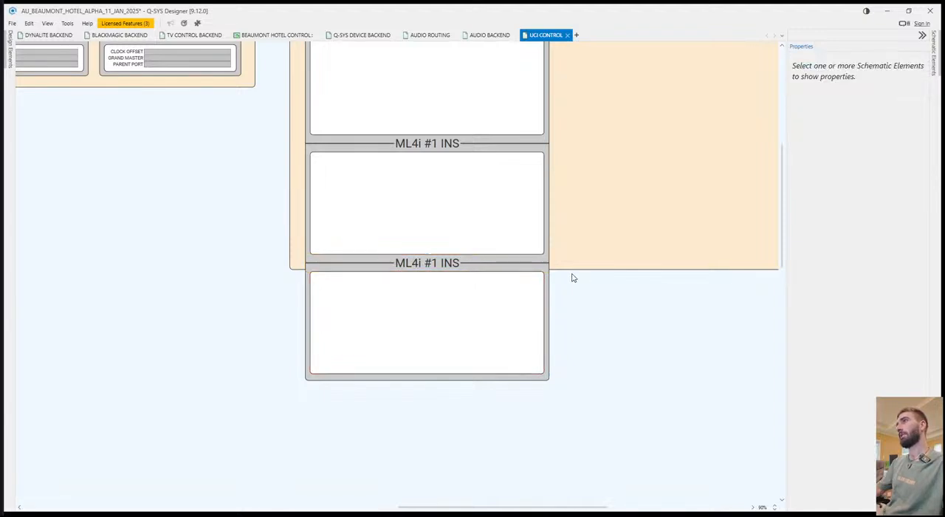
Extend the section background to 1671 high around the INPUTS panel and save the design.
click(298, 270)
drag(604, 270, 597, 390)
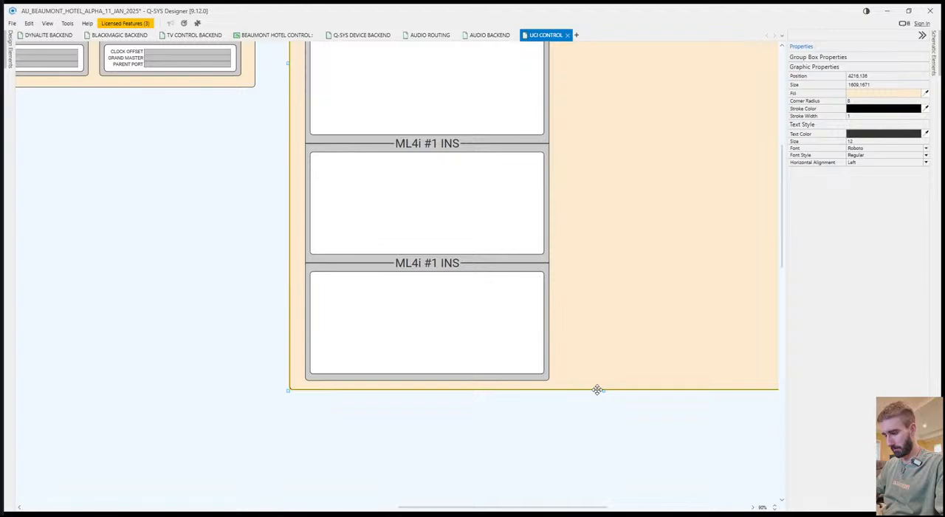
click(588, 479)
key(ctrl+s)
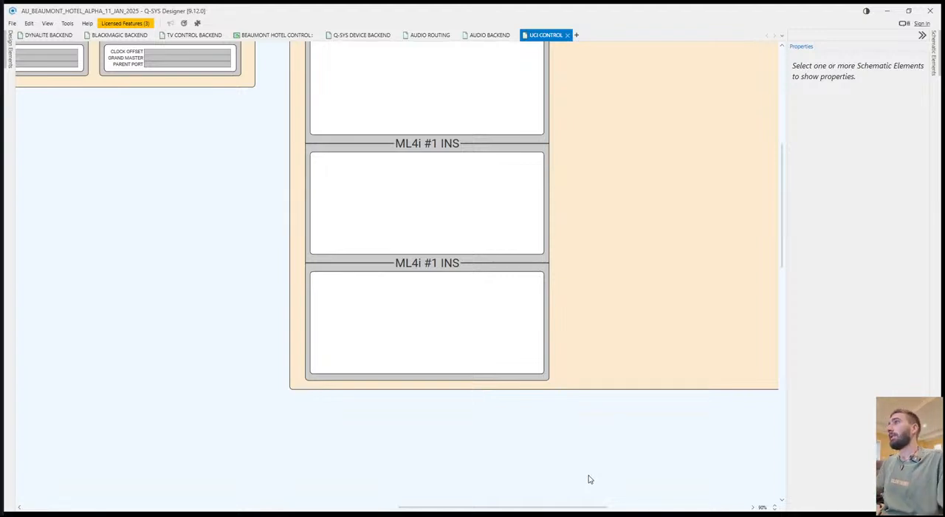
Examine the AU-BEAUMONT-CORE Mic/Line In block on AUDIO ROUTING, including its Channel 1 and Channel 2 control pins.
scroll(451, 143, up, 4)
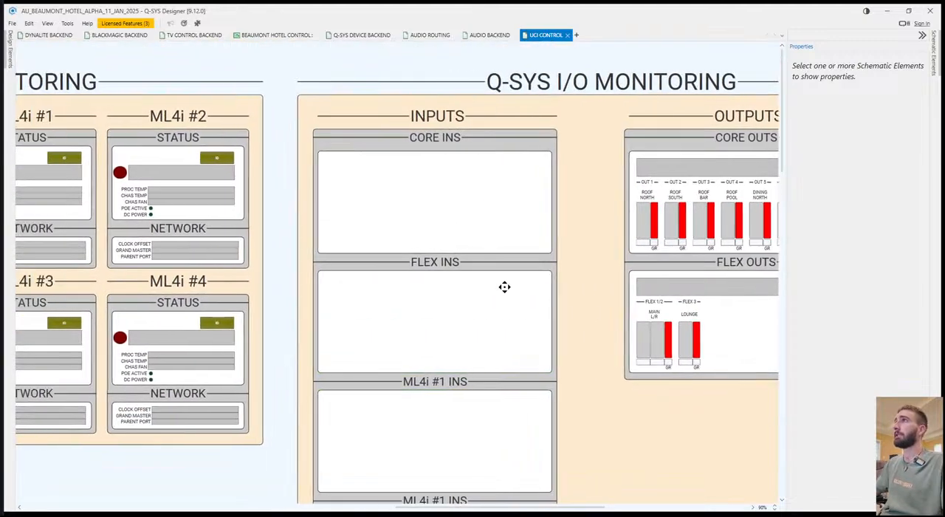
drag(504, 287, 502, 285)
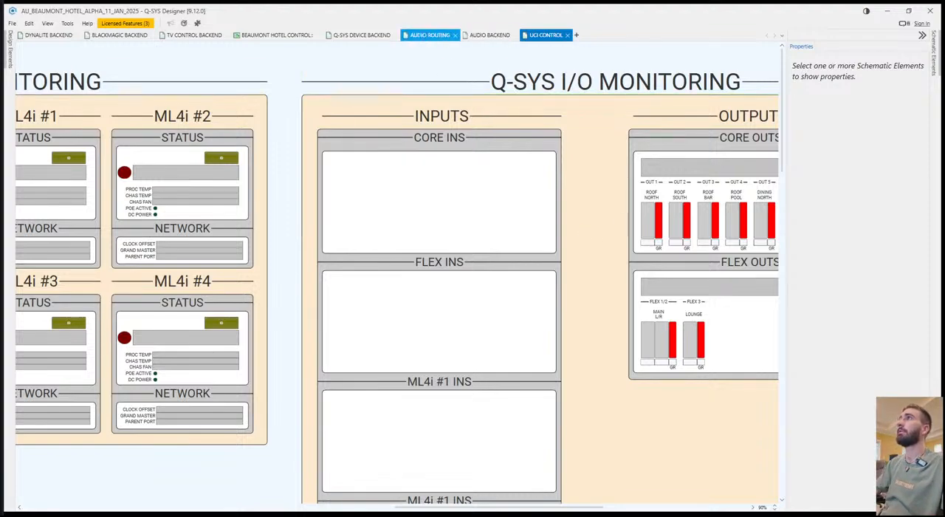
click(430, 34)
drag(565, 286, 768, 233)
click(183, 158)
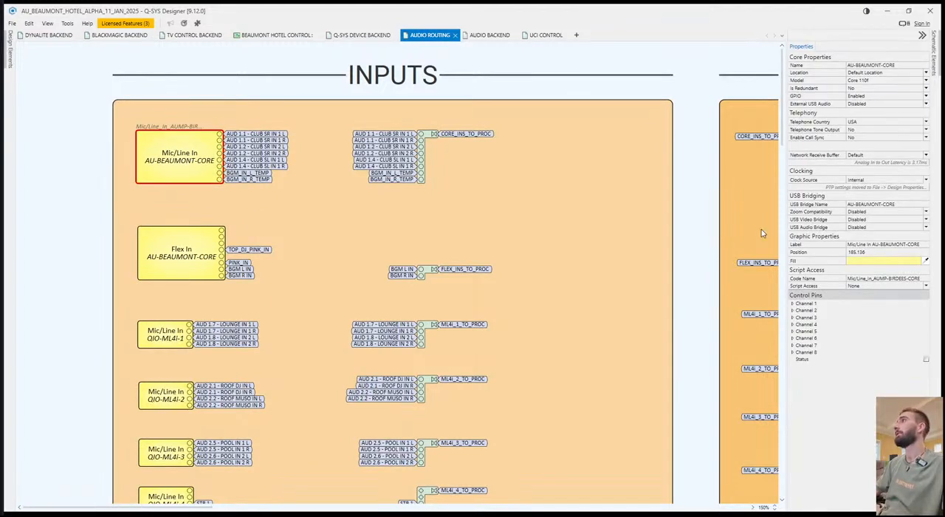
click(792, 303)
click(792, 372)
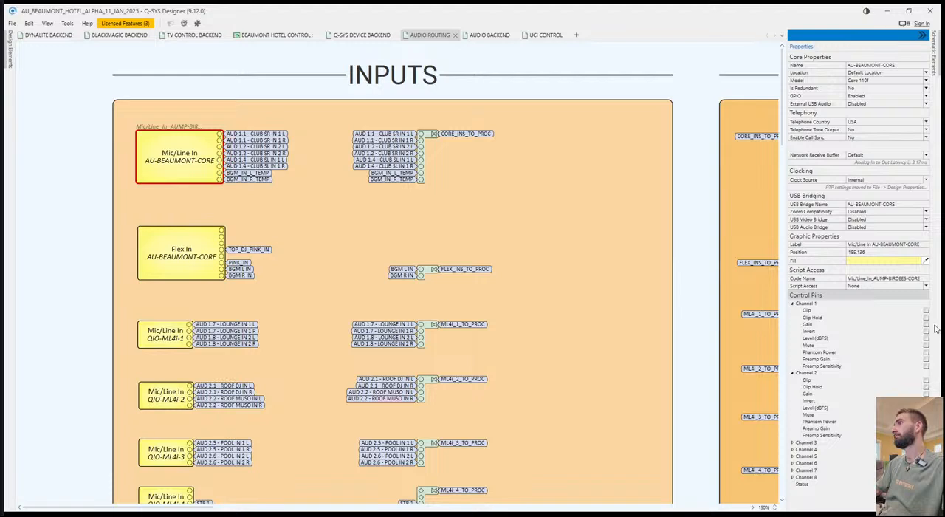
click(149, 150)
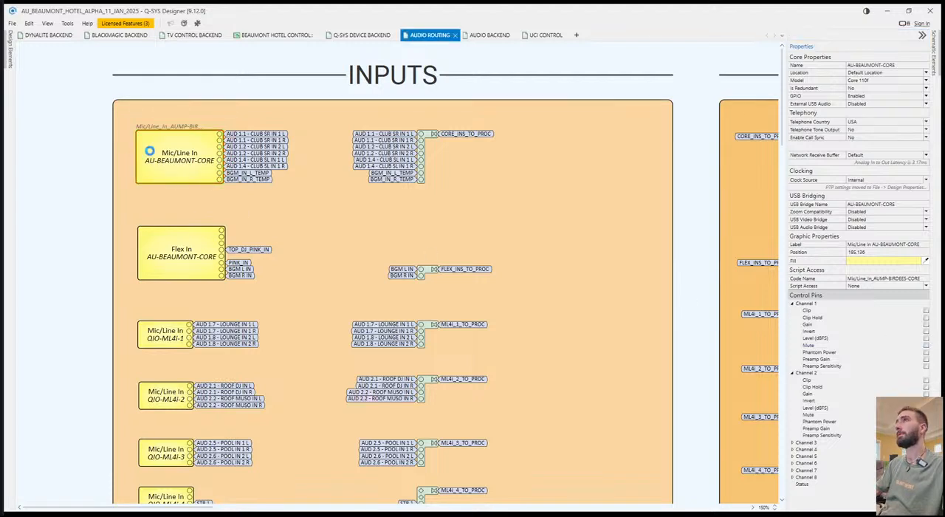
click(412, 188)
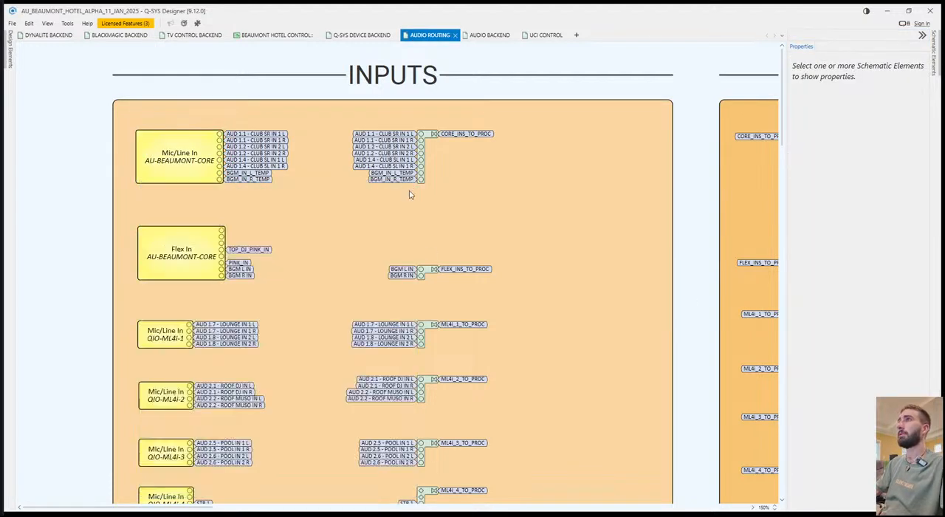
Expose the Level (dBFS) control pins for Channels 1, 2 and 3 on the AU-BEAUMONT-CORE Mic/Line In block.
click(170, 172)
click(792, 303)
click(925, 338)
click(792, 303)
click(792, 310)
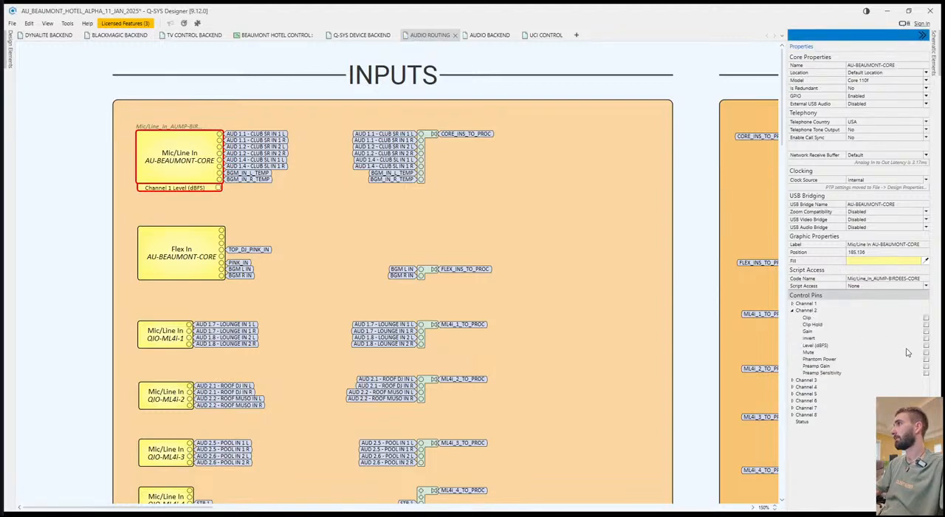
click(926, 345)
click(792, 310)
click(792, 318)
click(925, 352)
click(791, 318)
Expose the Level (dBFS) control pins for Channels 4 and 5 on the AU-BEAUMONT-CORE Mic/Line In block.
click(792, 324)
click(926, 358)
click(792, 324)
click(792, 331)
click(925, 365)
click(792, 330)
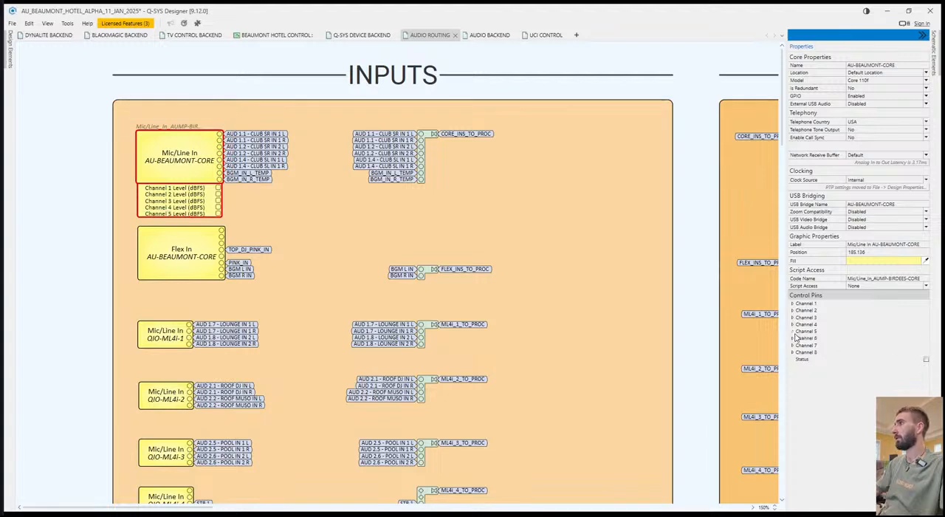
Expose the Level (dBFS) control pins for Channels 6, 7 and 8 on the AU-BEAUMONT-CORE Mic/Line In block.
click(792, 338)
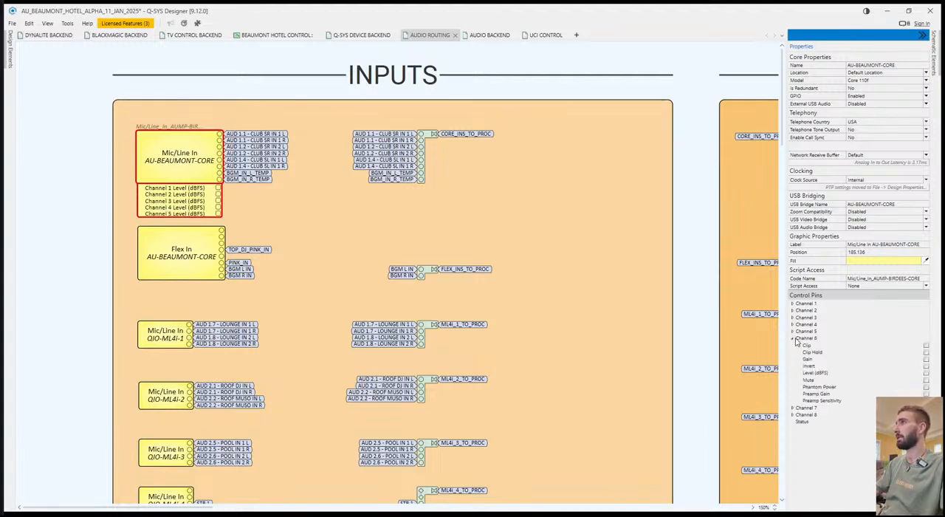
click(925, 372)
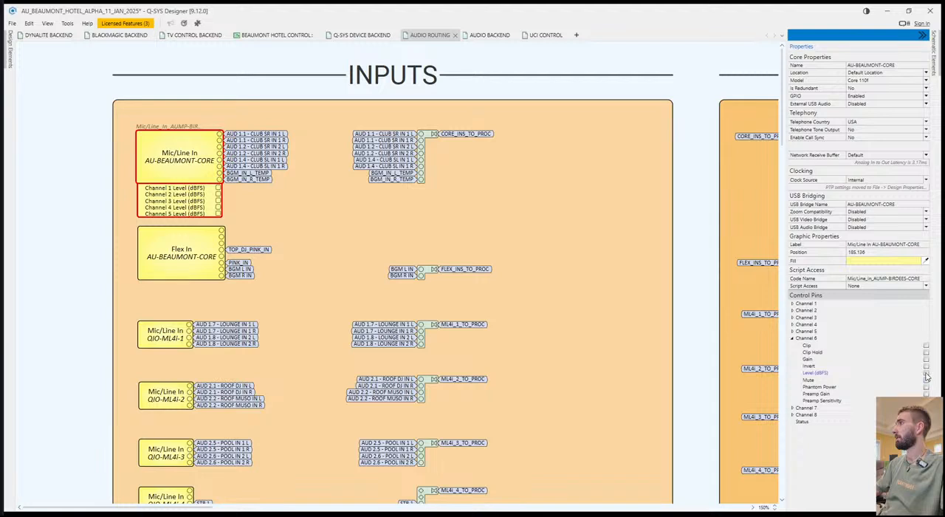
click(792, 338)
click(792, 345)
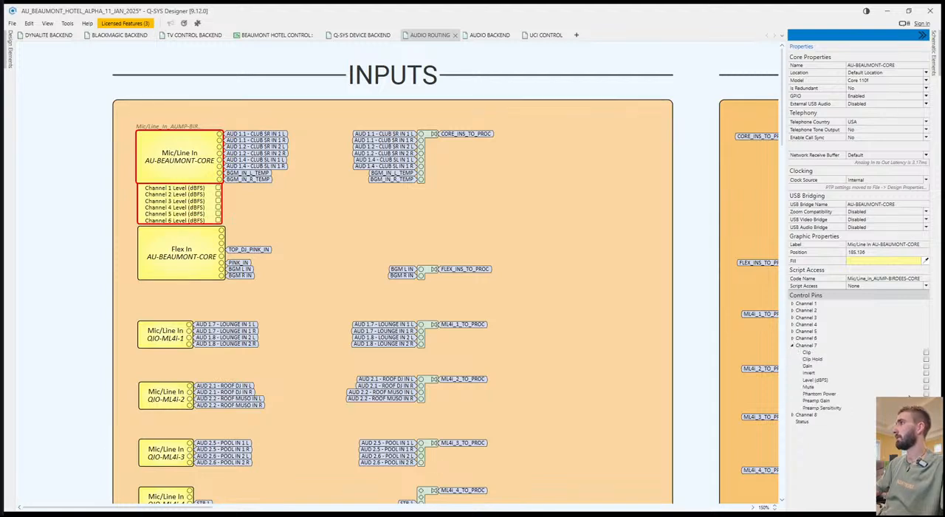
click(926, 379)
click(792, 344)
click(791, 351)
click(926, 386)
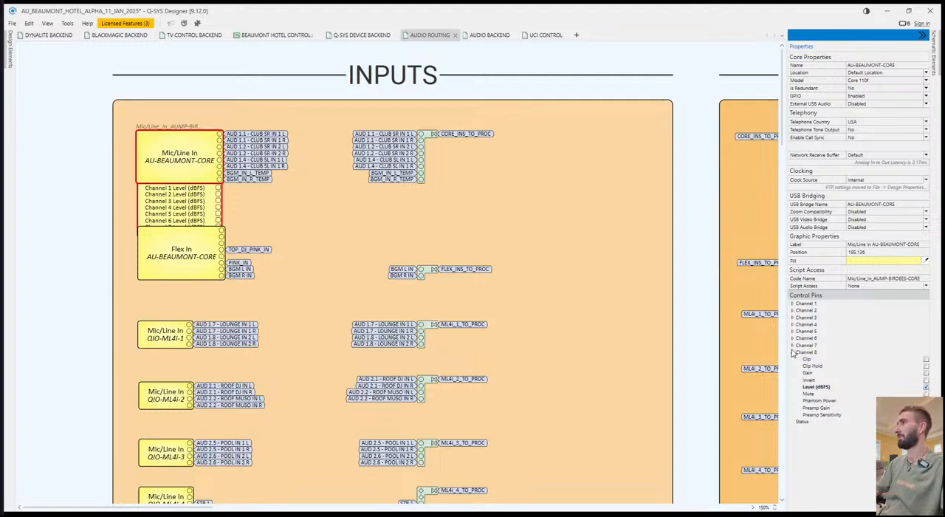
Move the Flex In block down so it sits directly beneath the Mic/Line In block's channel level pins.
mouse_move(190, 260)
mouse_down()
mouse_move(190, 279)
mouse_move(179, 258)
mouse_up()
click(287, 230)
click(188, 246)
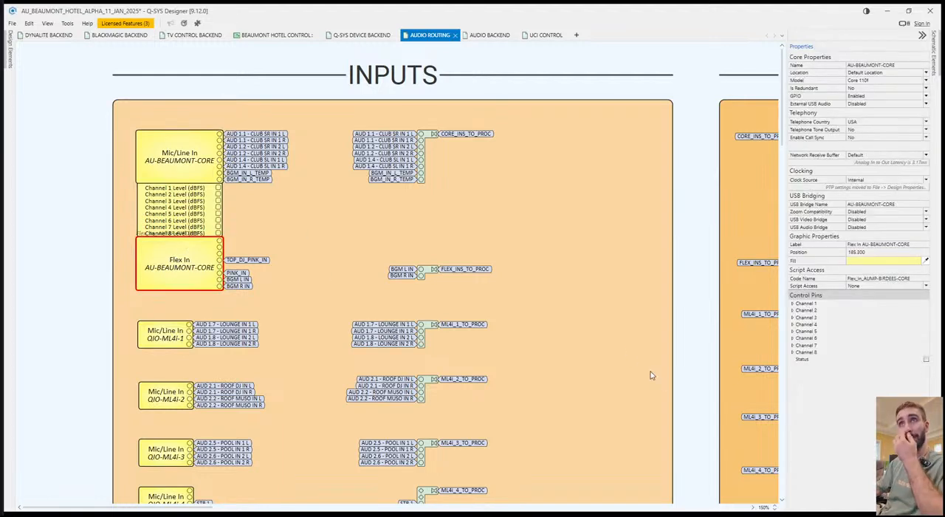
Examine the Channel 1 control pins of the AU-BEAUMONT-CORE Flex In block and the input blocks below it.
click(791, 303)
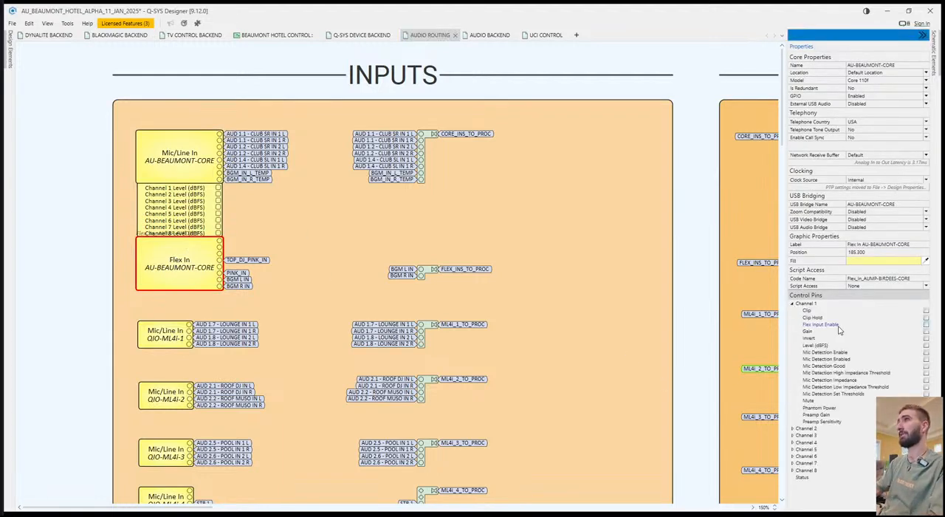
click(276, 290)
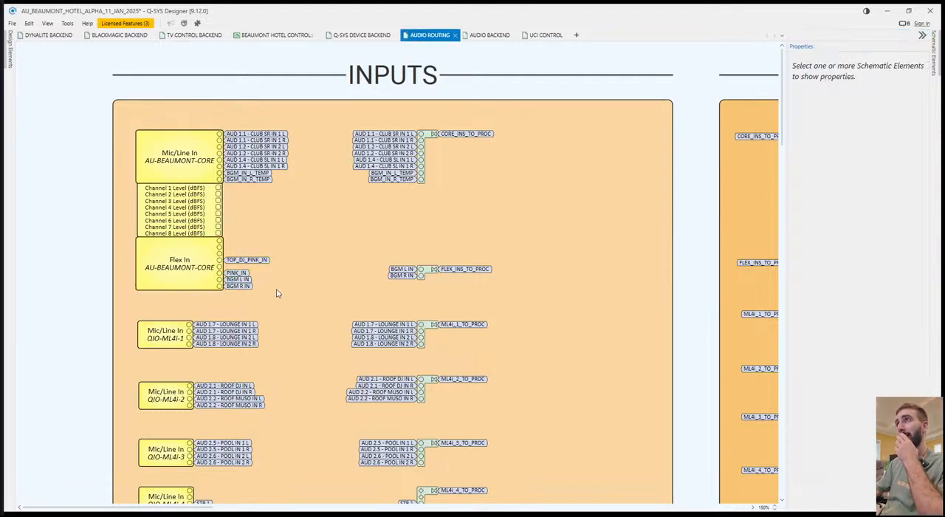
scroll(240, 264, down, 1)
click(179, 220)
scroll(298, 272, down, 1)
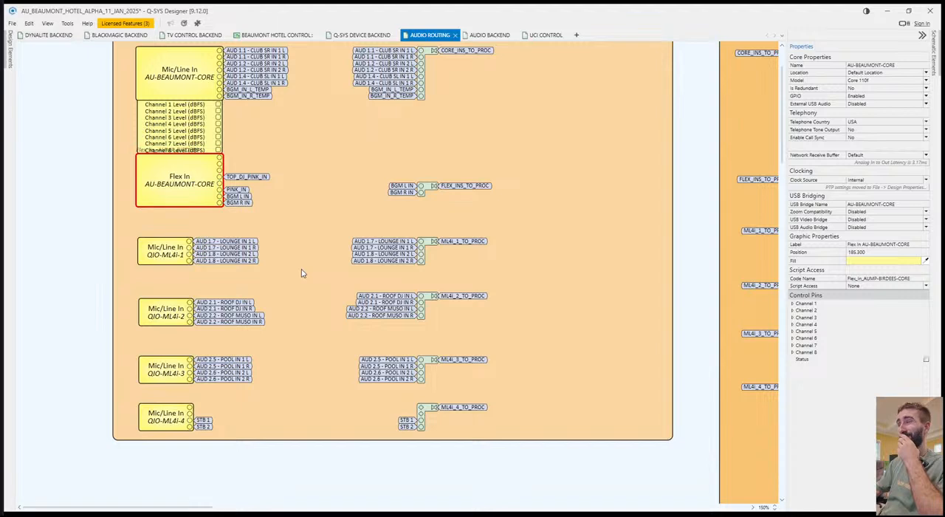
click(312, 256)
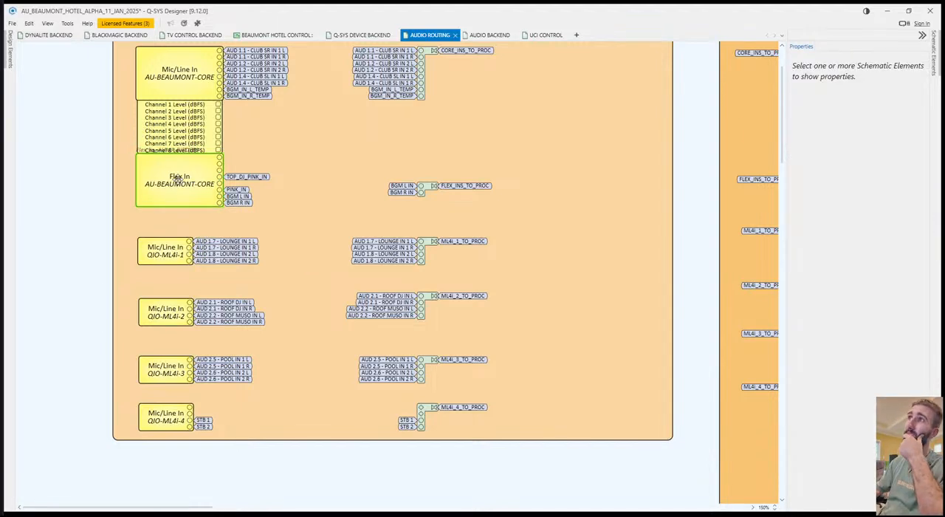
Expose the Level (dBFS) control pins for Channels 1 and 2 on the QIO-ML4i-1 Mic/Line In block.
scroll(297, 246, down, 1)
scroll(276, 249, down, 1)
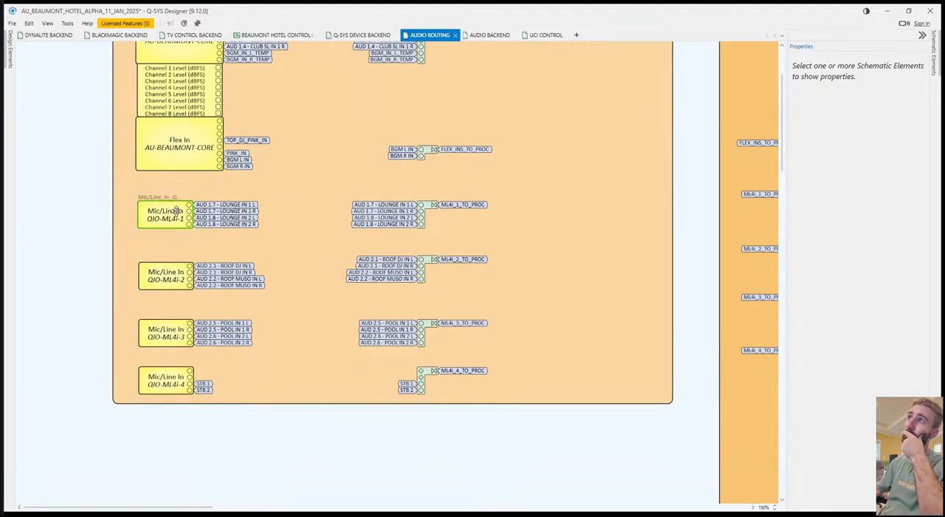
click(164, 215)
click(793, 181)
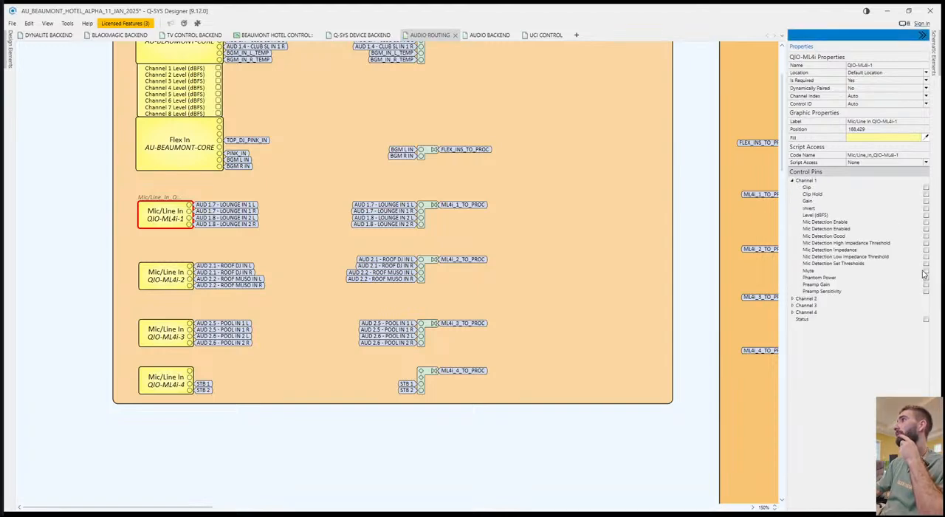
click(925, 215)
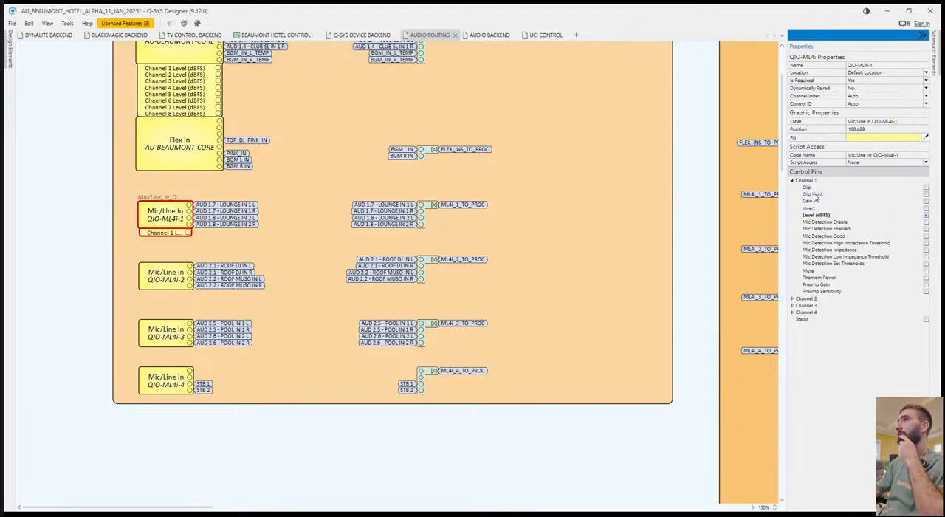
click(792, 180)
click(792, 187)
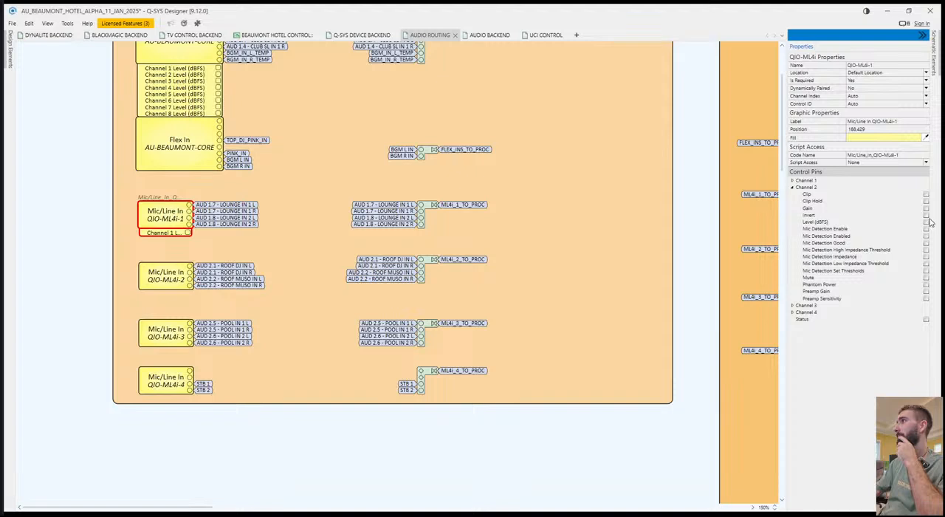
click(926, 215)
click(925, 215)
click(925, 222)
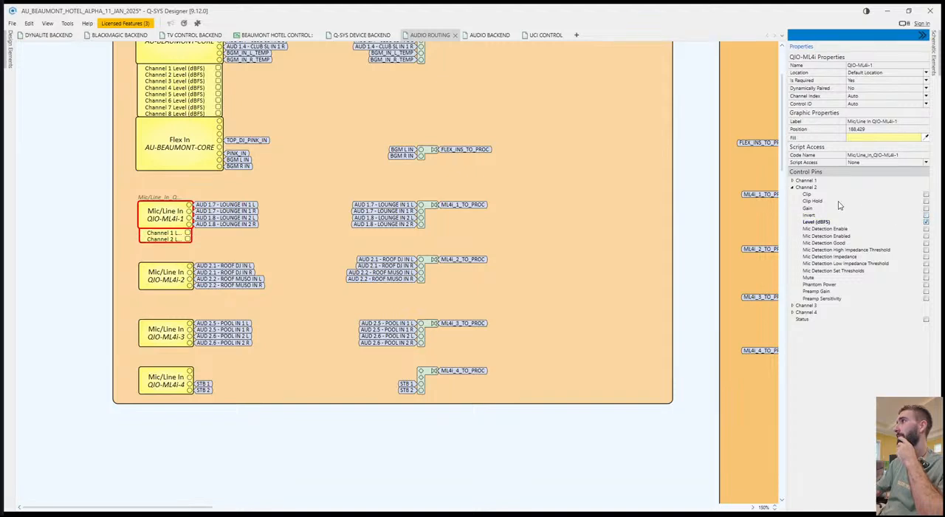
Expose the Level (dBFS) control pins for Channels 3 and 4 on the QIO-ML4i-1 Mic/Line In block.
click(792, 186)
click(792, 194)
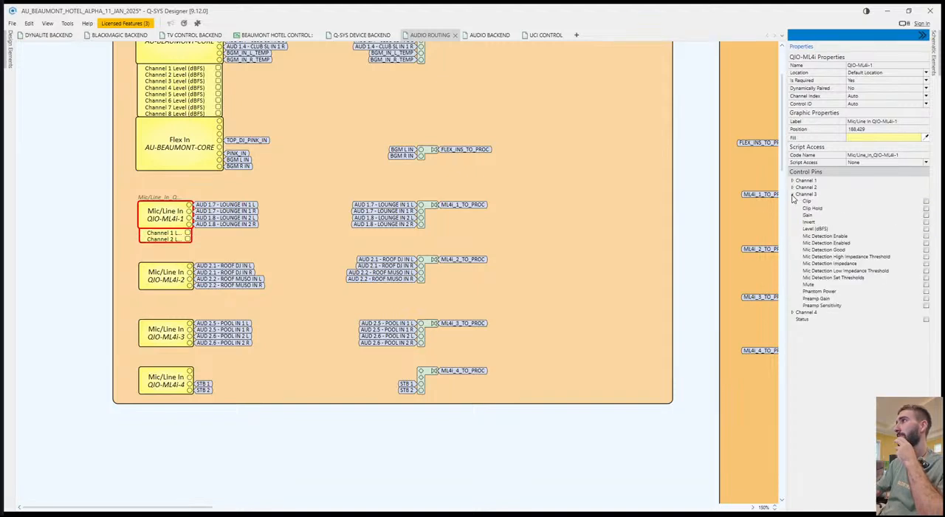
click(925, 228)
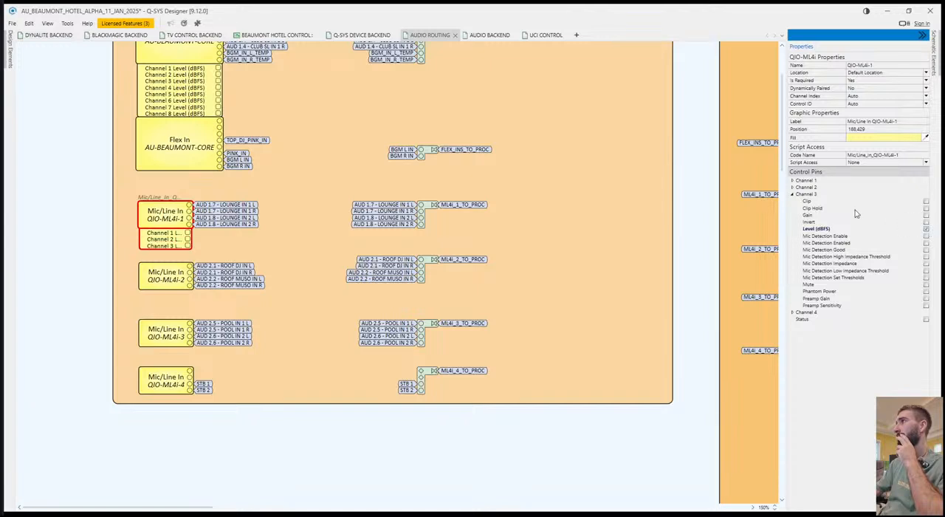
click(792, 193)
click(792, 200)
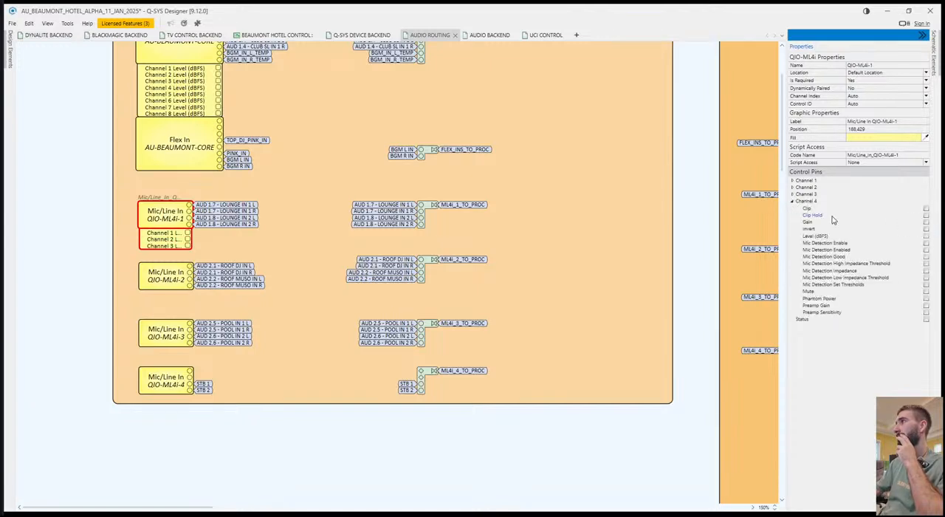
click(926, 236)
click(791, 201)
Expose the Status pin on both the QIO-ML4i-1 and the AU-BEAUMONT-CORE Mic/Line In blocks.
click(927, 209)
click(199, 66)
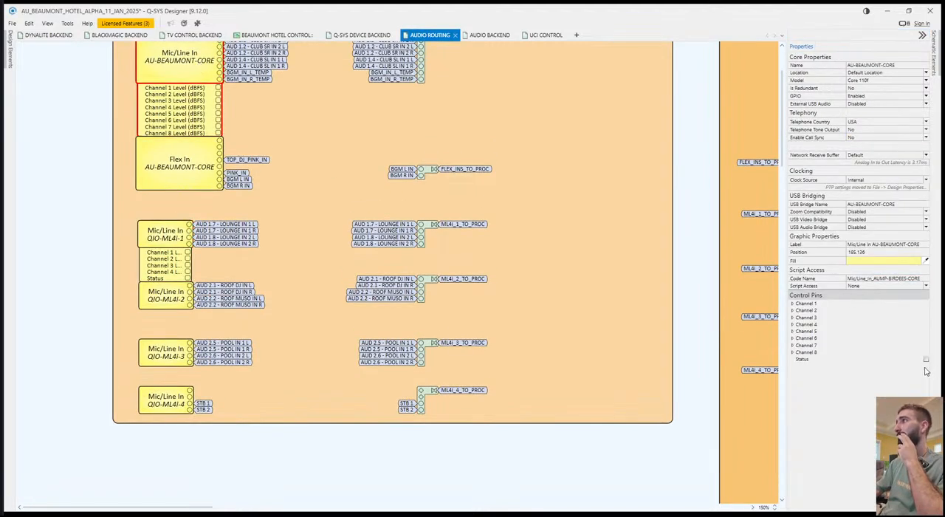
click(926, 359)
Stack the Flex In, QIO-ML4i-1 and QIO-ML4i-2 blocks directly beneath the core's Mic/Line In block, aligned at their left edges.
drag(177, 159, 178, 169)
click(283, 187)
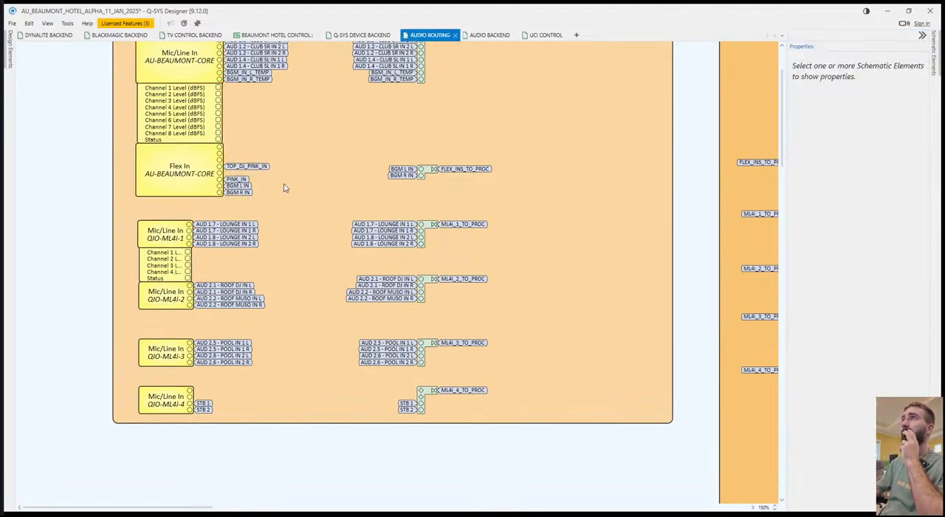
drag(164, 234, 164, 209)
drag(170, 297, 164, 271)
Expose the Status pin on the QIO-ML4i-2, QIO-ML4i-3 and QIO-ML4i-4 blocks together.
click(169, 353)
ctrl+click(182, 403)
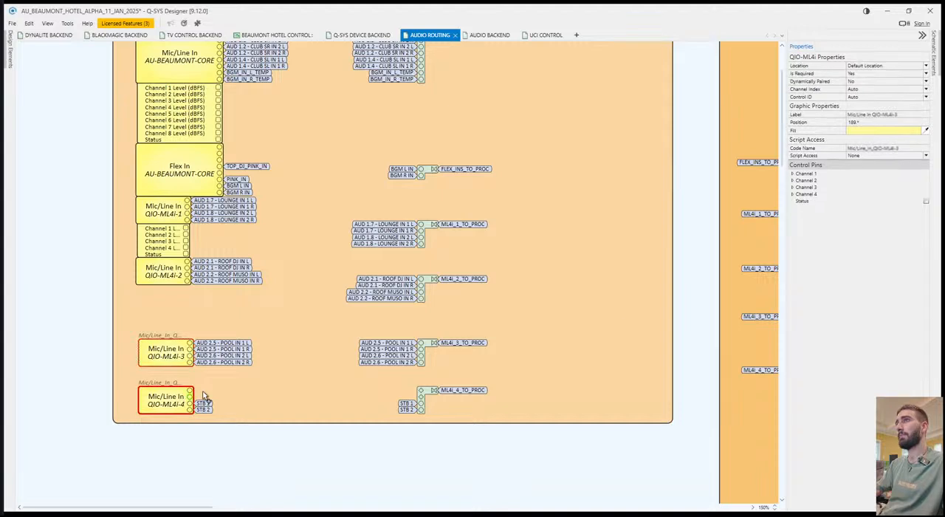
ctrl+click(166, 270)
ctrl+click(164, 413)
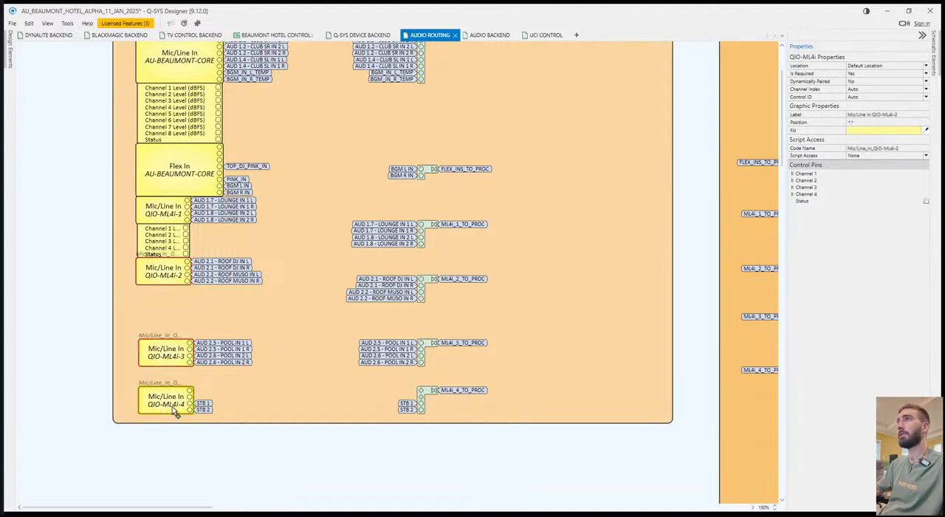
click(927, 203)
click(926, 202)
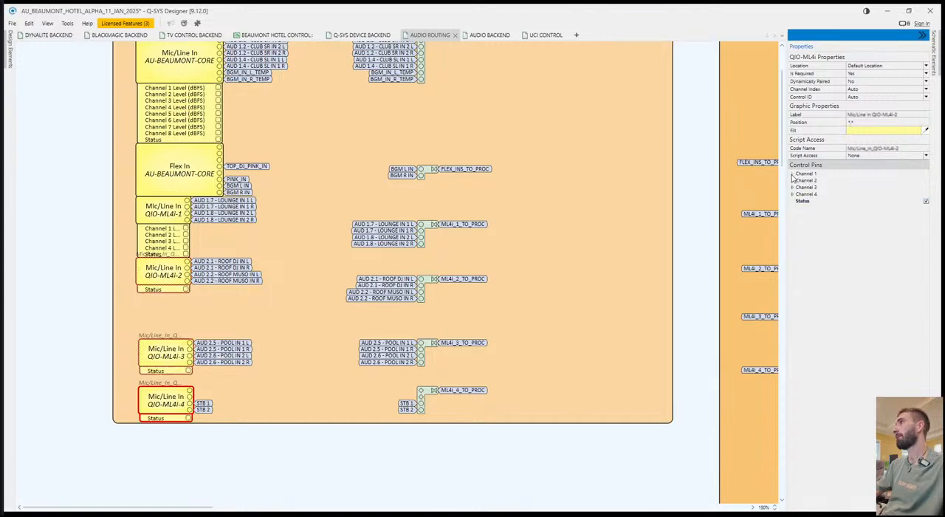
Expose the Level (dBFS) pins for Channels 1 and 2 on the selected QIO-ML4i-2, -3 and -4 blocks.
click(792, 174)
click(925, 208)
click(792, 174)
click(792, 180)
click(925, 215)
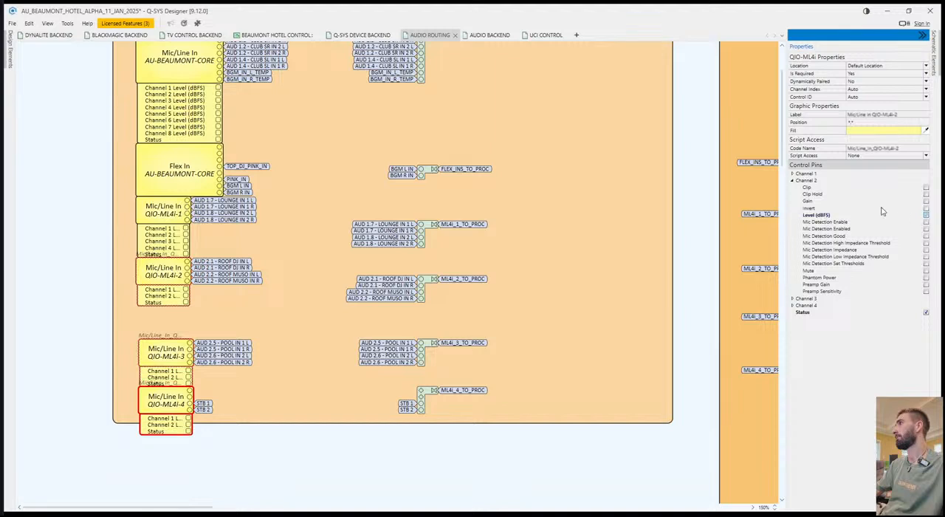
Expose the Level (dBFS) pins for Channels 3 and 4 on the selected QIO-ML4i-2, -3 and -4 blocks.
click(792, 180)
click(792, 187)
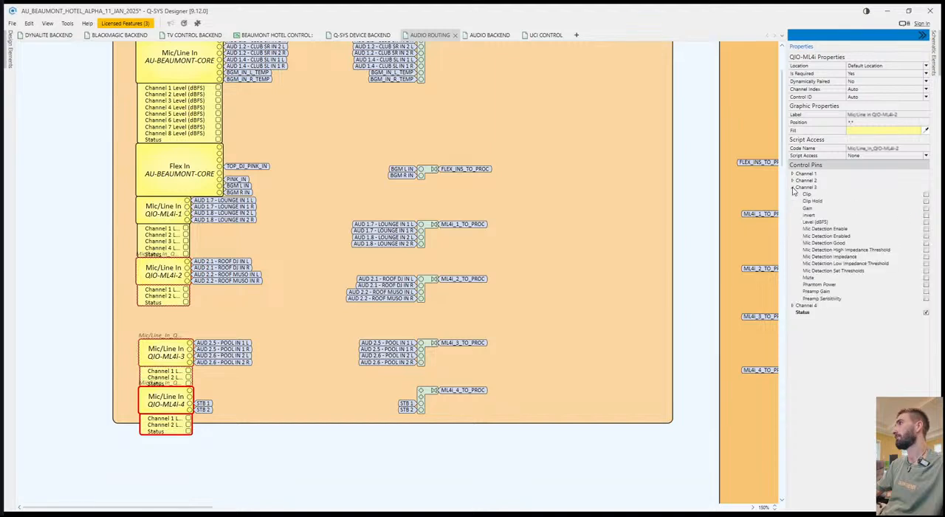
click(925, 221)
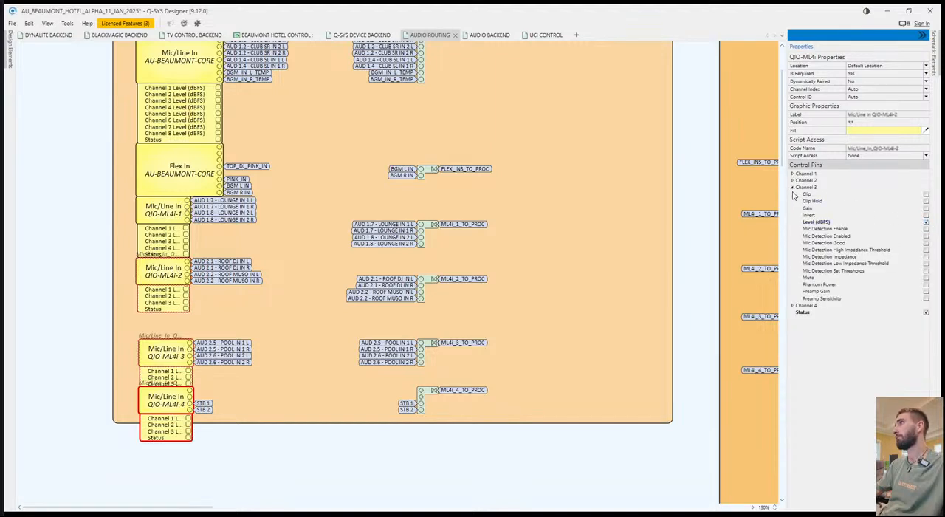
click(792, 187)
click(792, 194)
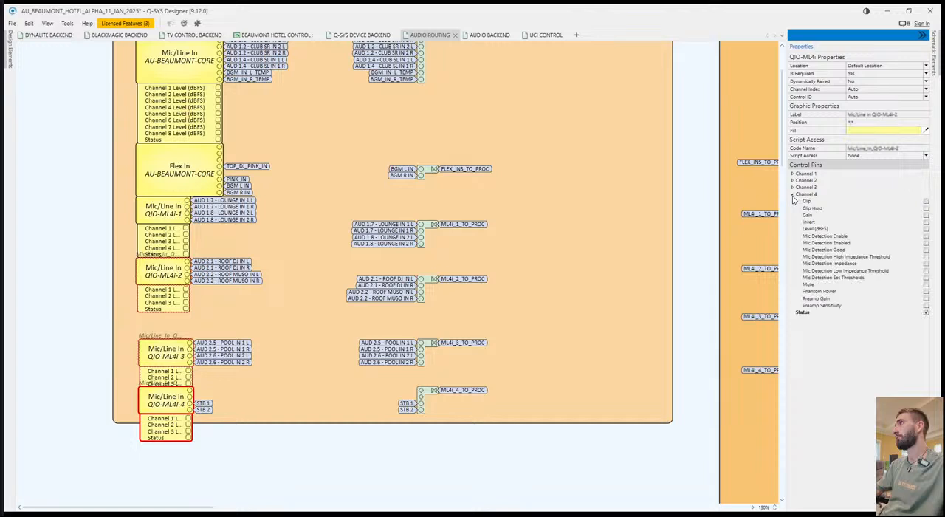
click(925, 229)
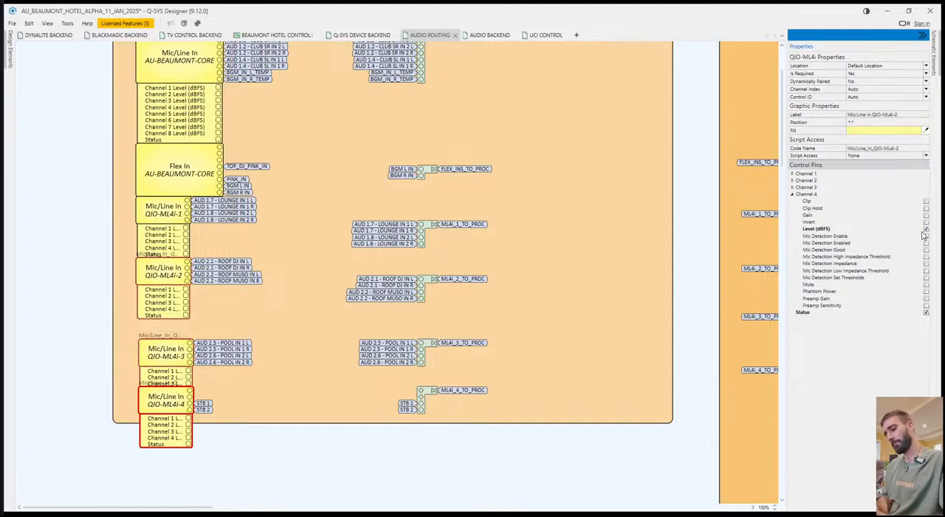
Stack QIO-ML4i-3 and QIO-ML4i-4 directly beneath QIO-ML4i-2 and extend the orange INPUTS background down to enclose them.
ctrl+click(160, 346)
drag(160, 345, 152, 328)
key(ctrl+z)
click(210, 309)
drag(158, 402, 156, 392)
click(337, 420)
drag(392, 427, 390, 471)
click(349, 424)
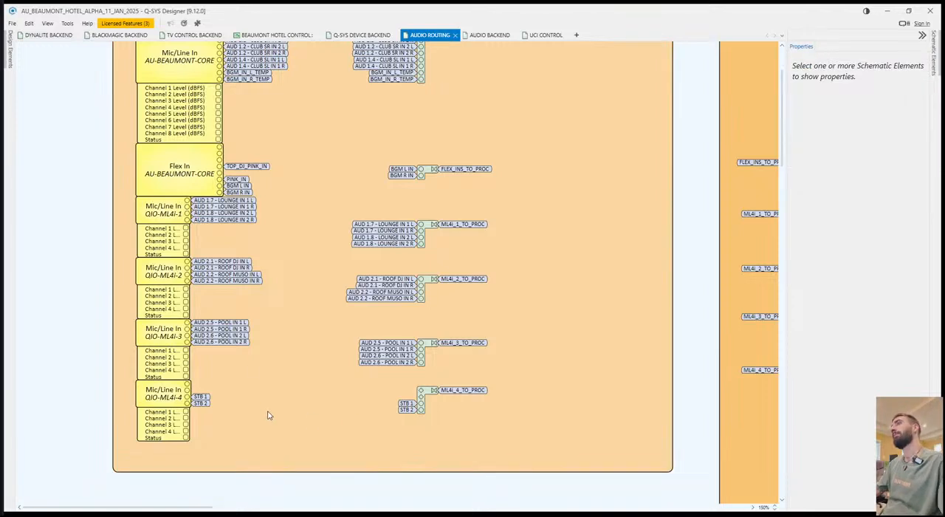
Attach a signal name tag ML4i_1_IN_1_METER to the Channel 1 level pin of QIO-ML4i-1.
click(186, 228)
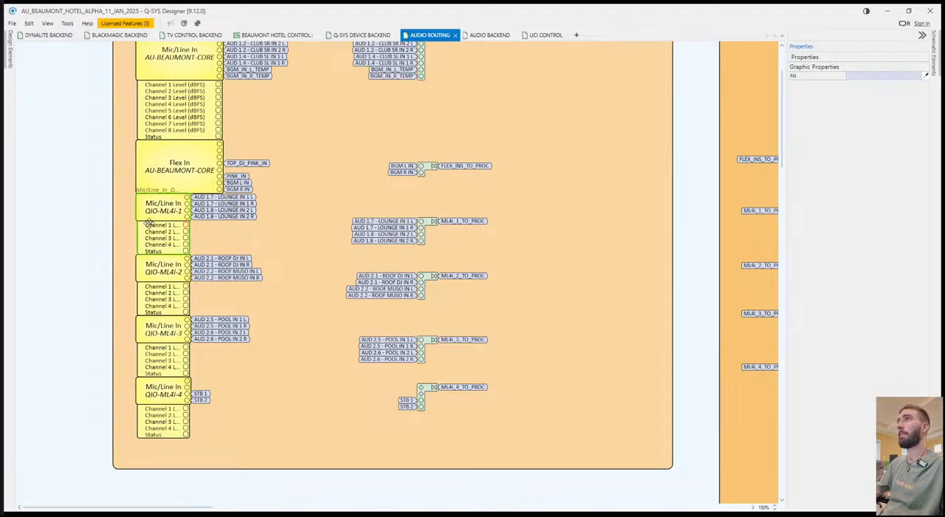
scroll(158, 242, up, 5)
drag(295, 221, 308, 222)
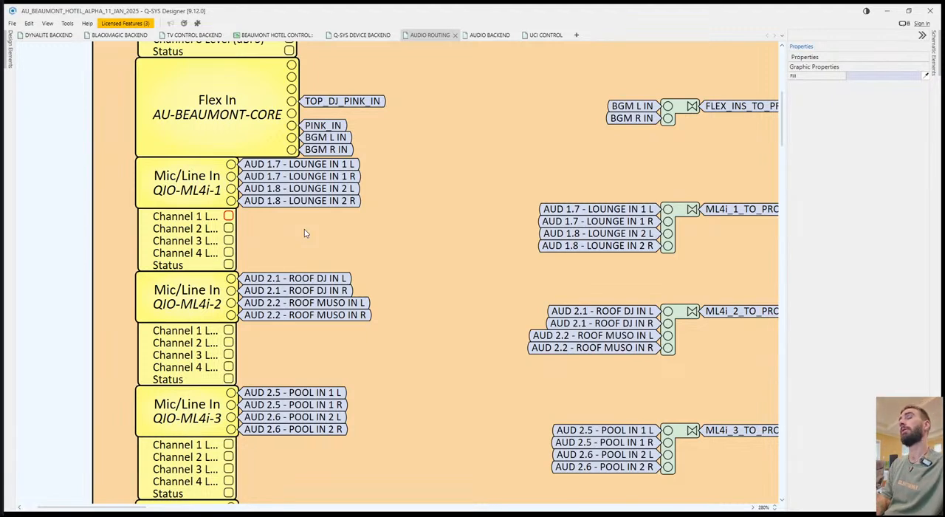
key(ctrl+v)
Tag the Channel 2 and Channel 3 level pins of QIO-ML4i-1 as ML4i_1_IN_2_METER and ML4i_IN_3_METER.
click(228, 228)
key(ctrl+t)
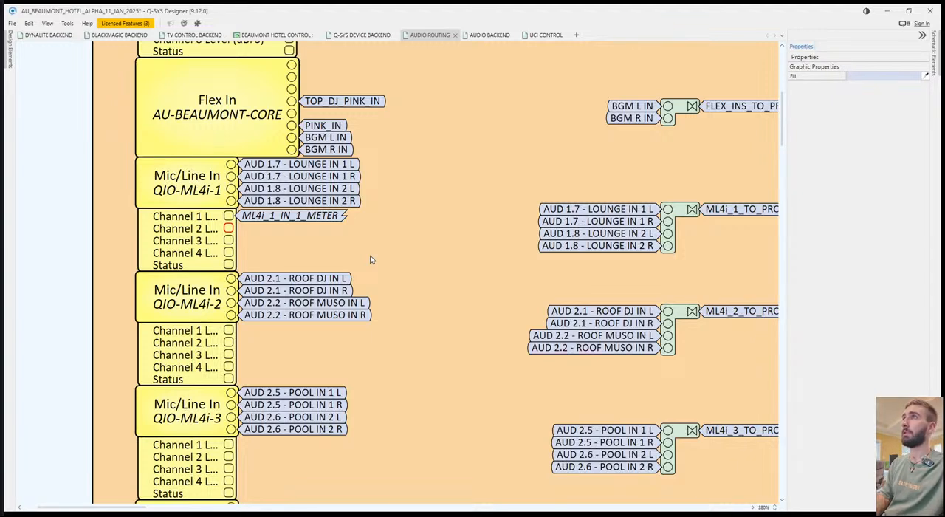
key(Return)
click(228, 241)
key(ctrl+t)
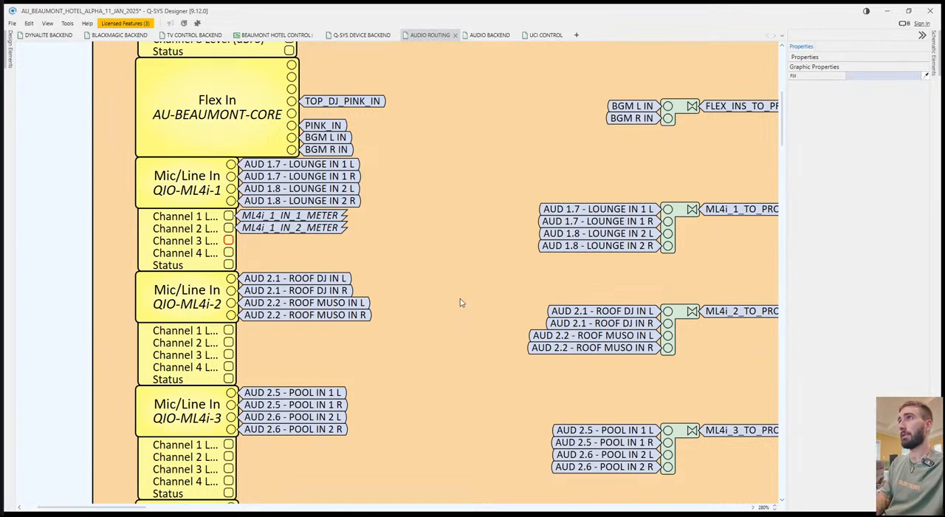
key(Return)
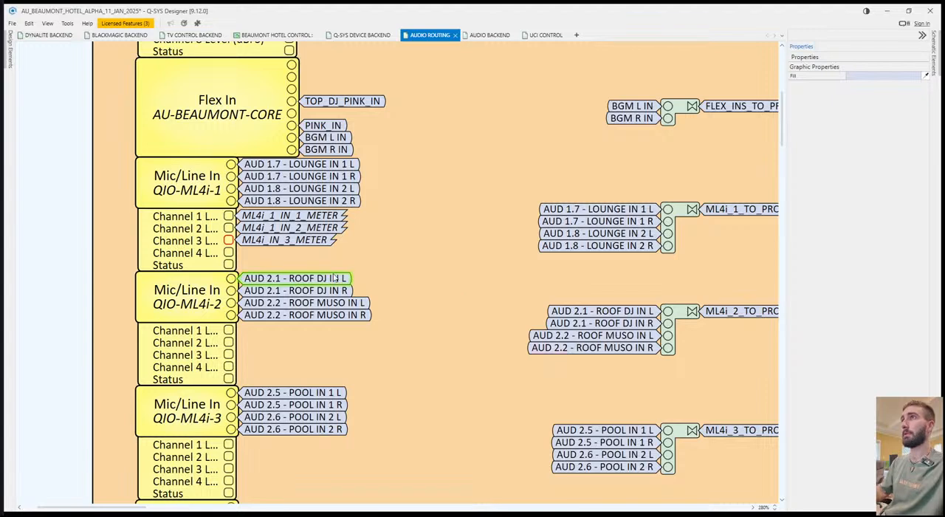
Tag the Channel 4 level pin of QIO-ML4i-1 as ML4i_IN_4_METER and its Status pin as ML4i_1_STATUS.
click(228, 252)
key(ctrl+t)
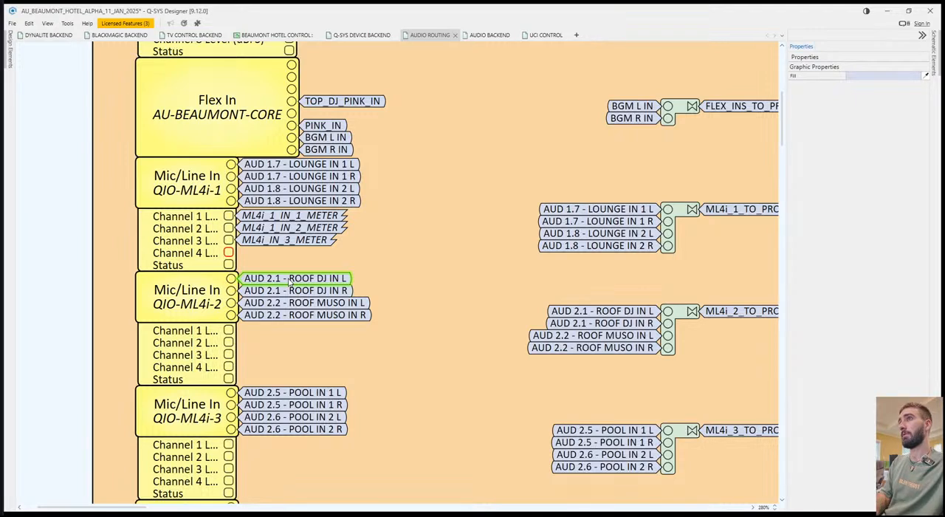
key(Return)
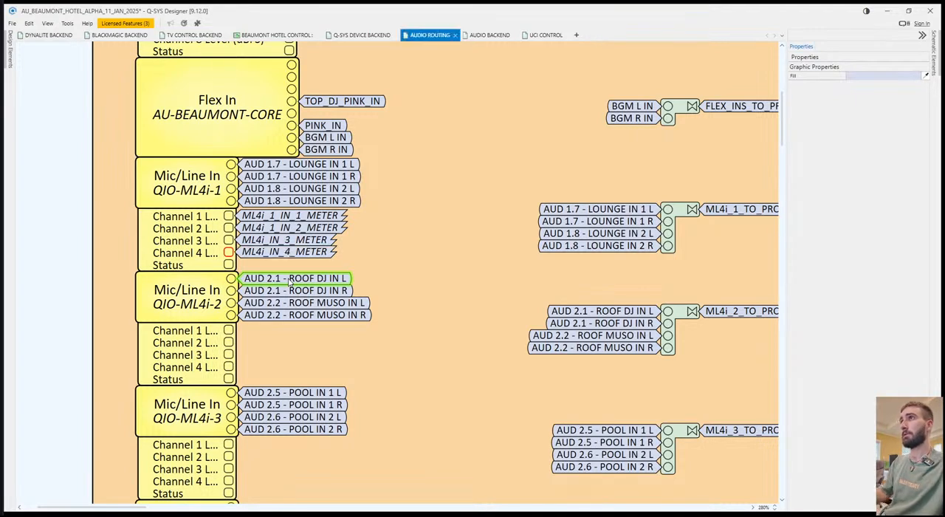
click(228, 265)
key(ctrl+t)
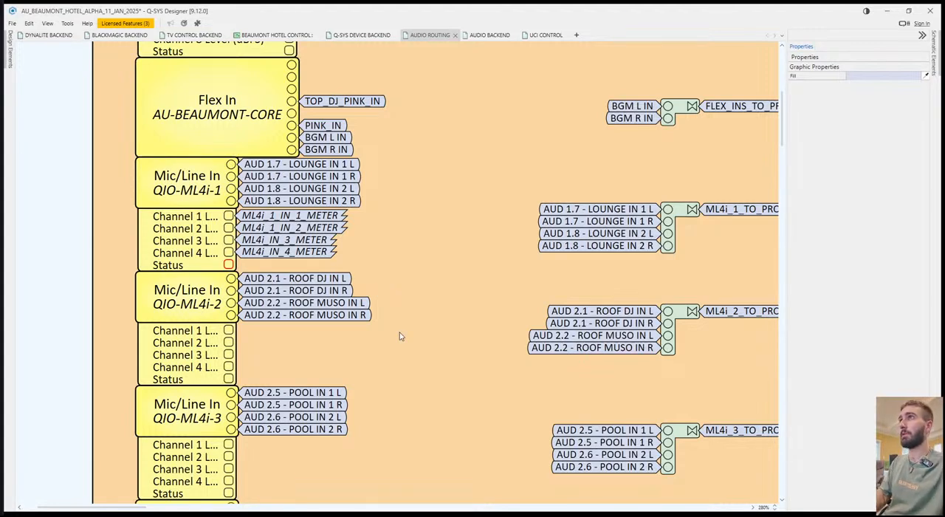
key(Return)
Tag the Channel 1 and Channel 2 level pins of QIO-ML4i-2 as ML4i_2_IN_1_METER and ML4i_2_IN_2_METER.
click(229, 330)
key(ctrl+t)
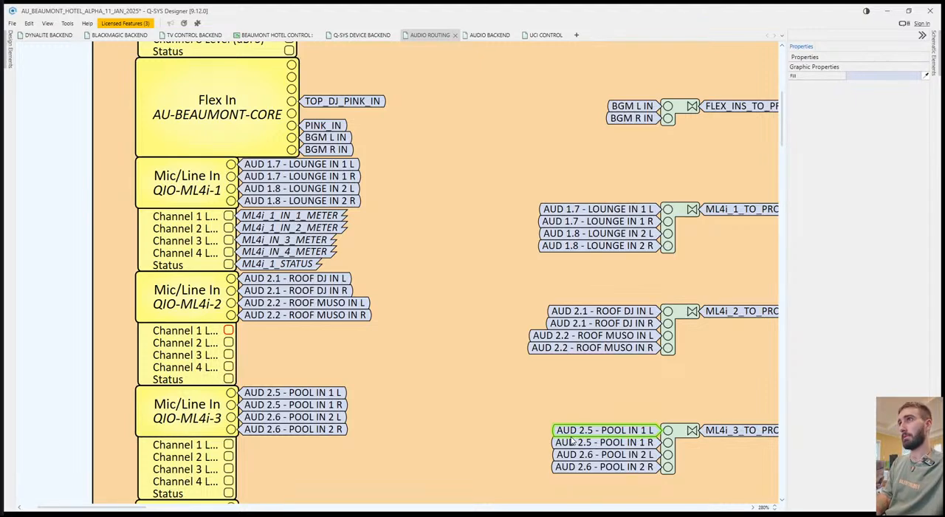
key(Return)
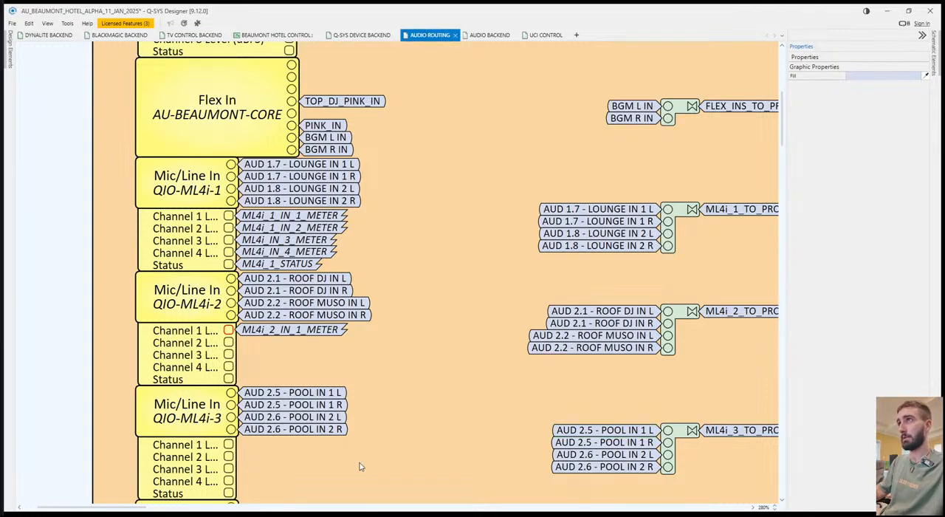
click(229, 344)
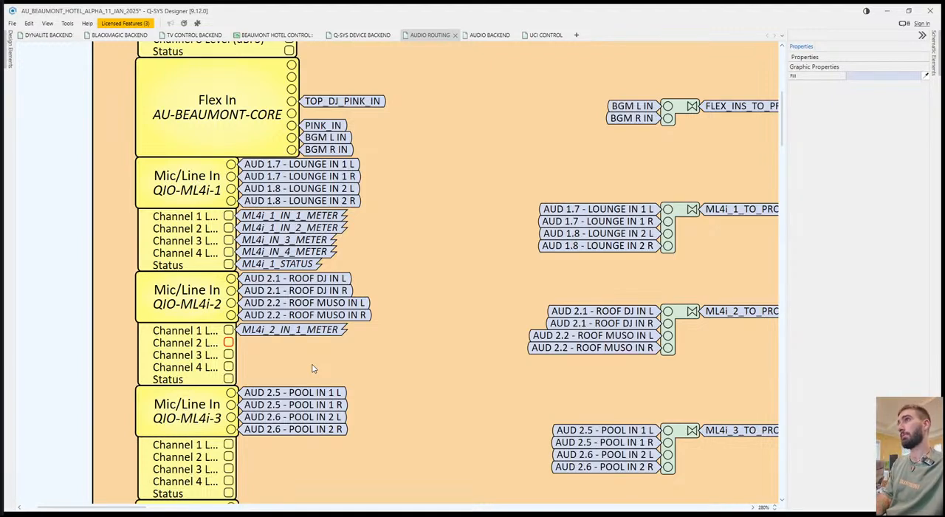
key(Return)
Tag the Channel 3, Channel 4 and Status pins of QIO-ML4i-2 as ML4i_2_IN_3_METER, ML4i_2_IN_4_METER and ML4i_2_STATUS.
click(228, 355)
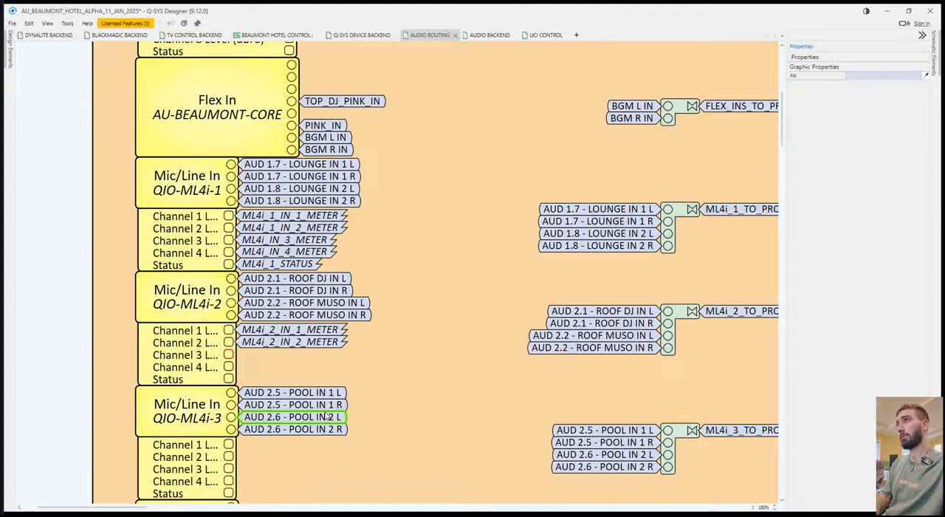
key(Return)
click(229, 367)
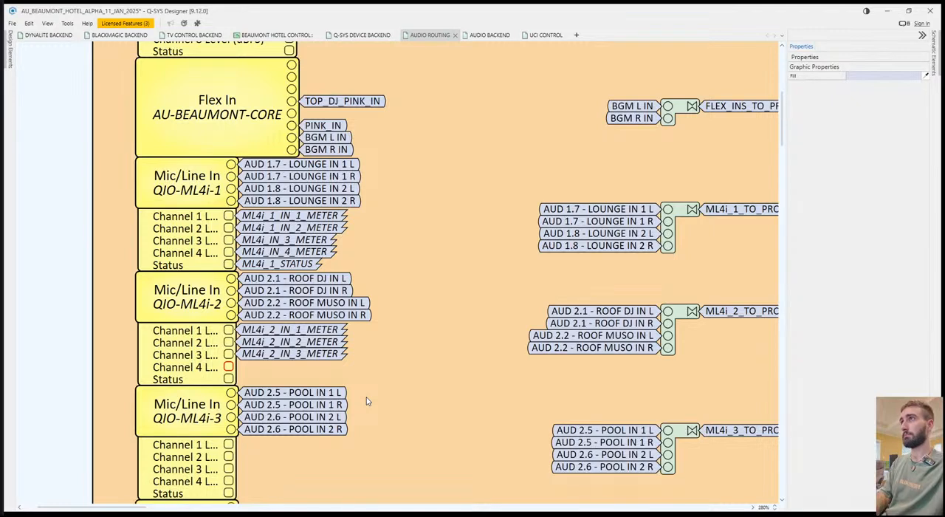
key(Return)
click(229, 379)
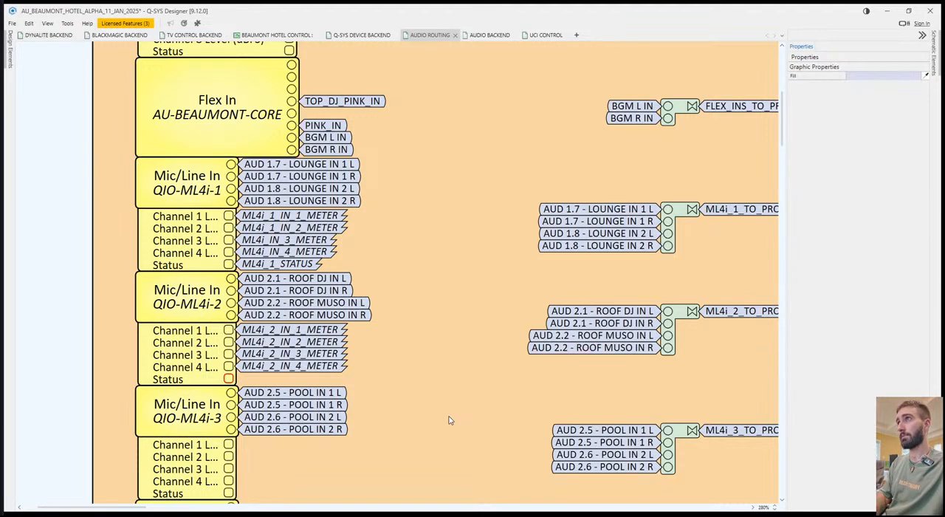
key(Return)
Tag the Channel 1 and Channel 2 level pins of QIO-ML4i-3 as ML4i_3_IN_1_METER and ML4i_3_IN_2_METER.
scroll(449, 420, down, 5)
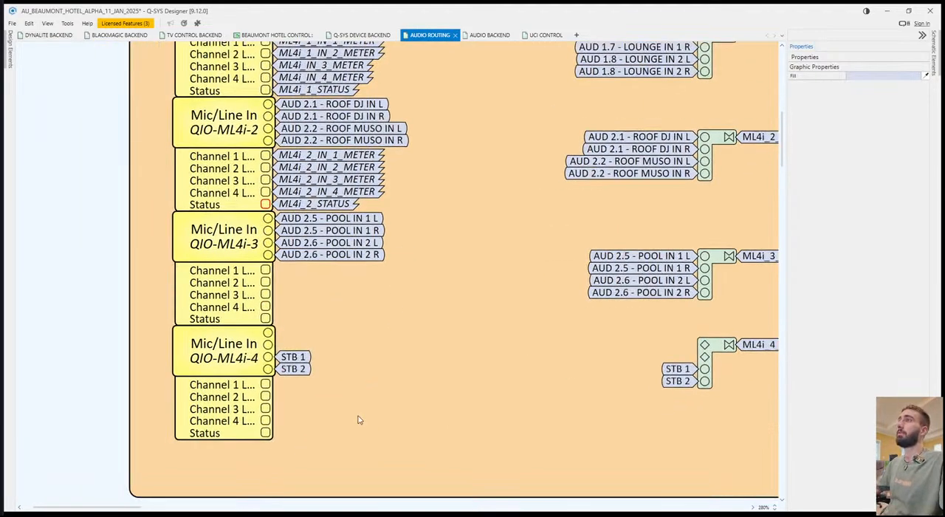
click(265, 270)
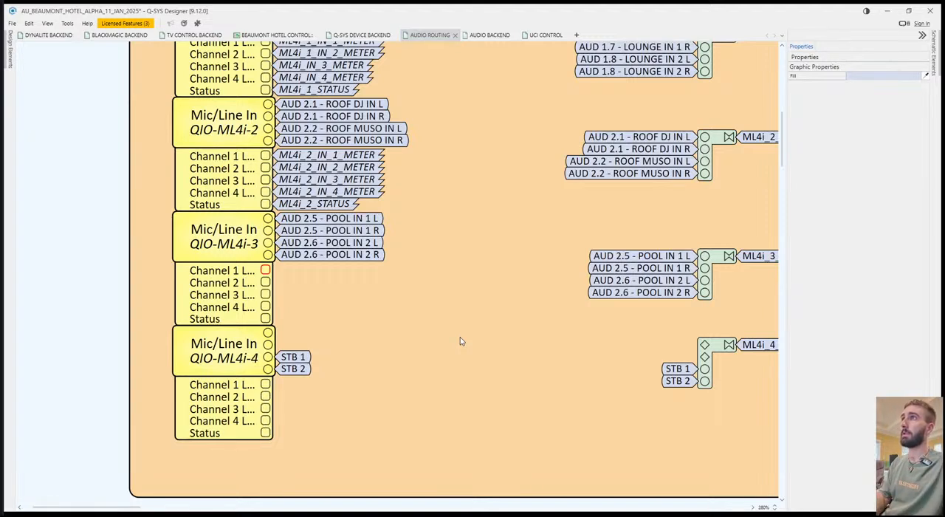
key(Return)
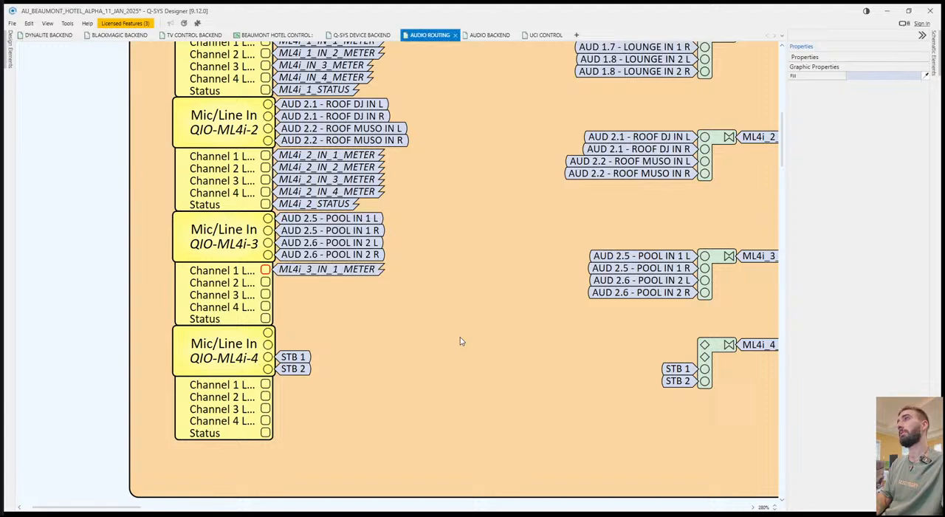
click(266, 283)
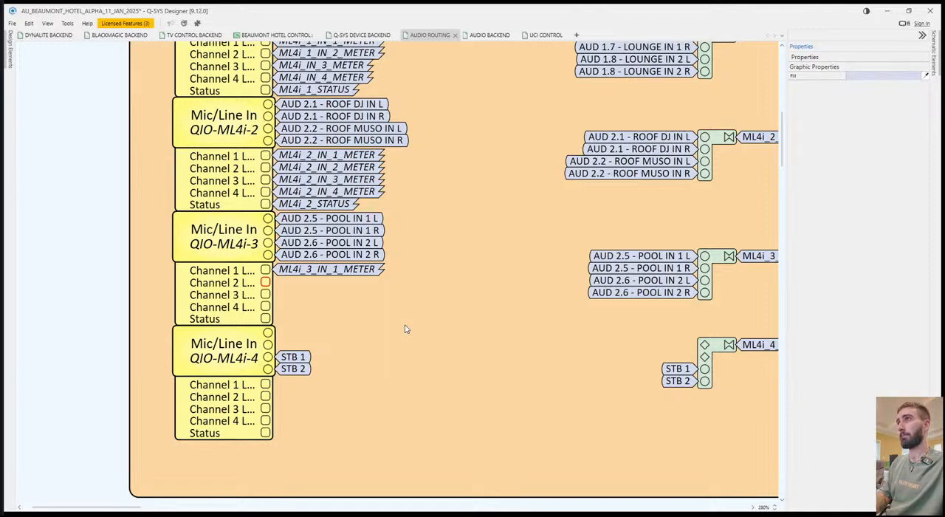
key(Return)
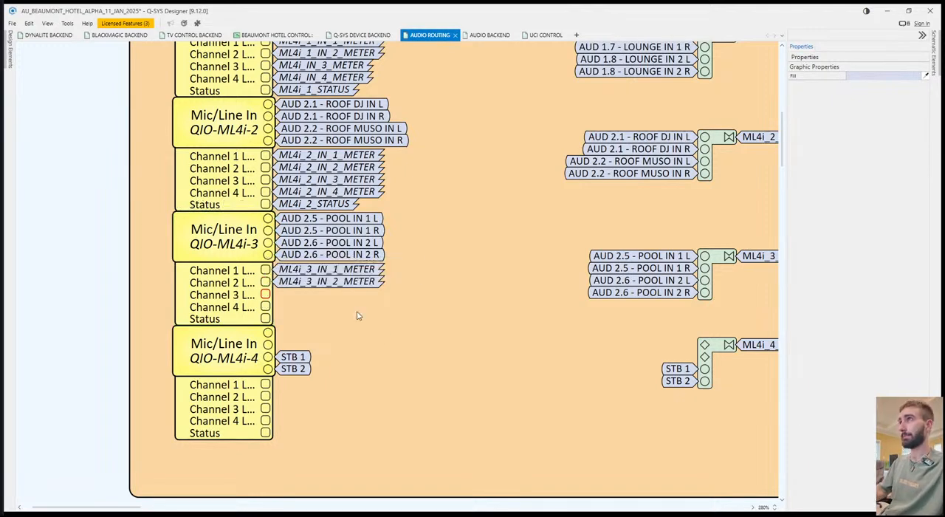
Tag the Channel 3 level pin of QIO-ML4i-3 as ML4i_3_IN_3_METER and add a signal name tag to its Channel 4 level pin.
text(M)
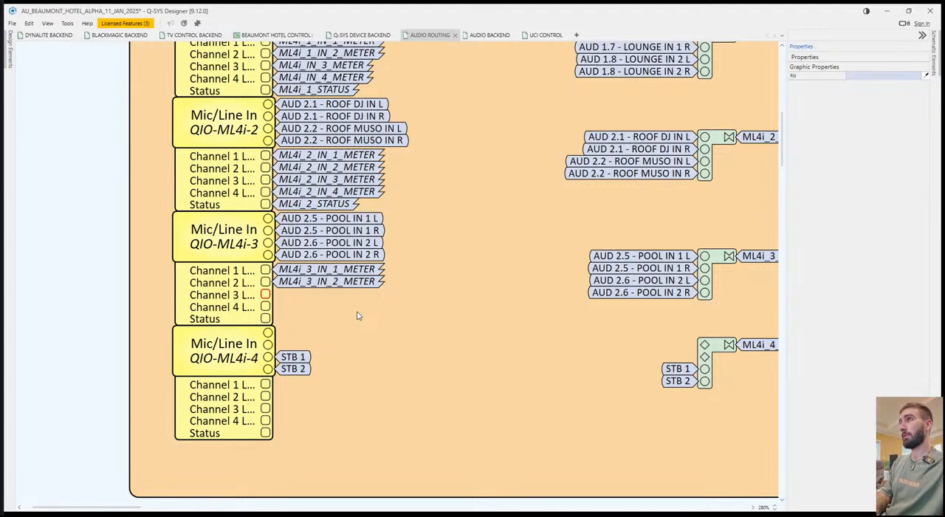
key(Return)
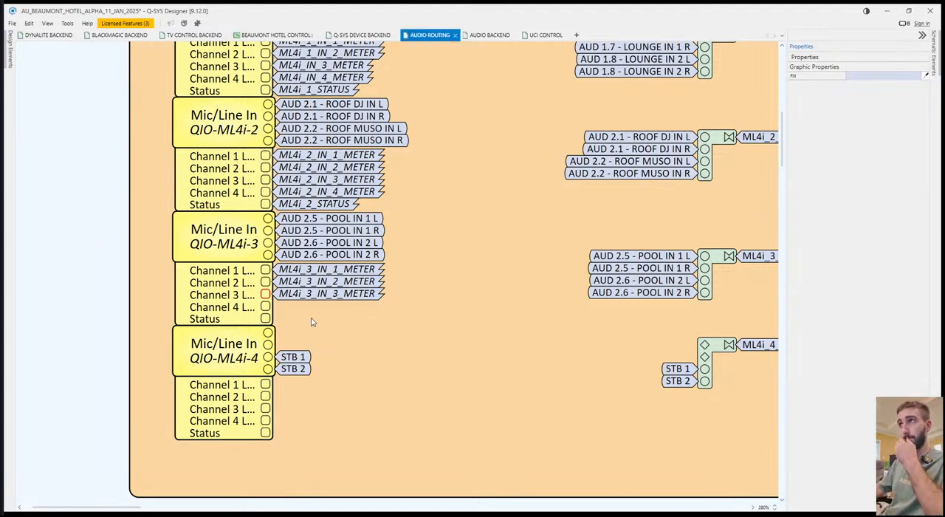
text(M)
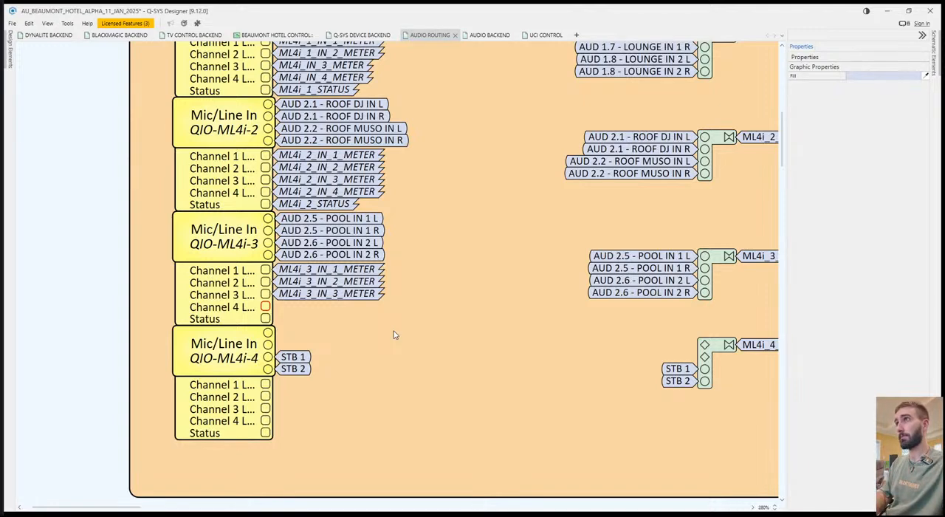
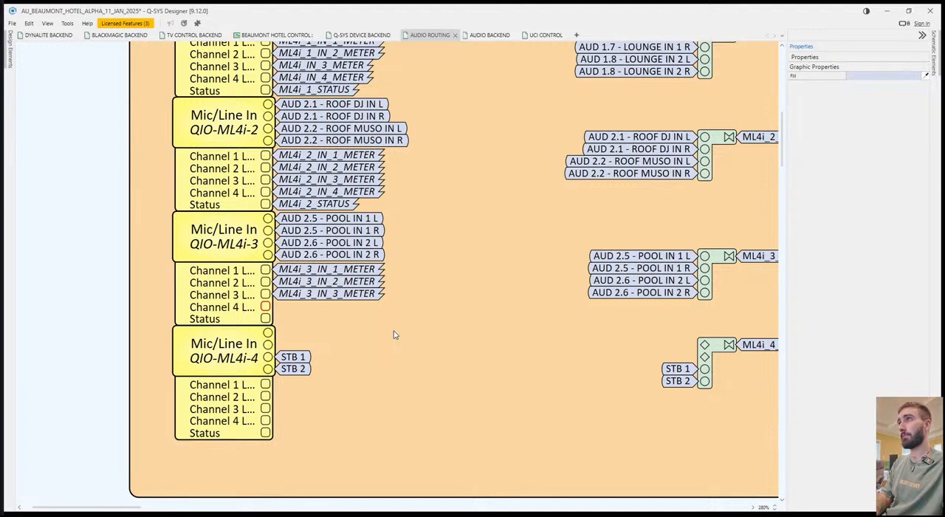
Tag QIO-ML4i-3's Channel 4 and Status pins as ML4i_3_IN_4_METER and ML4i_3_STATUS, and QIO-ML4i-4's Channel 1 and 2 pins as ML4i_4_IN_1_METER and ML4i_4_IN_2_METER.
key(Return)
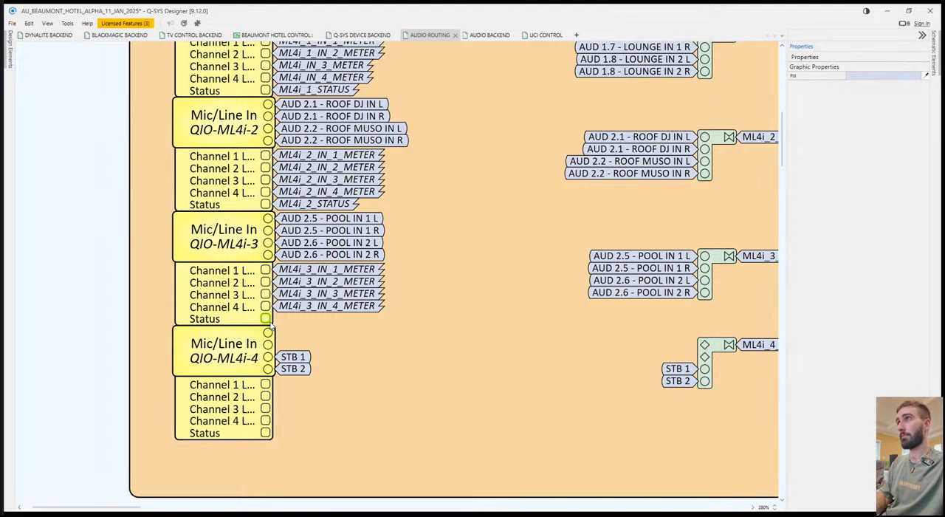
key(Return)
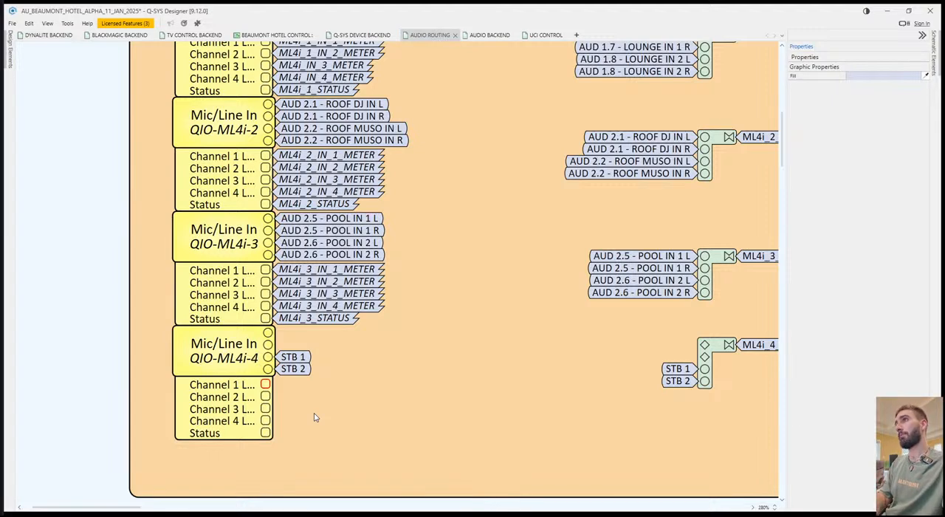
key(Return)
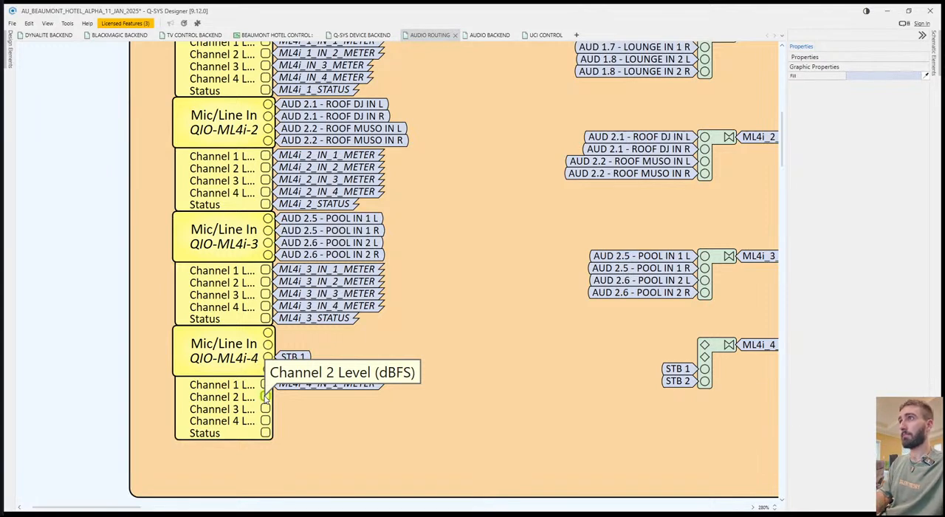
key(Return)
Tag the Channel 3, Channel 4 and Status pins of QIO-ML4i-4 as ML4i_4_IN_3_METER, ML4i_4_IN_4_METER and ML4i_4_STATUS.
double_click(266, 409)
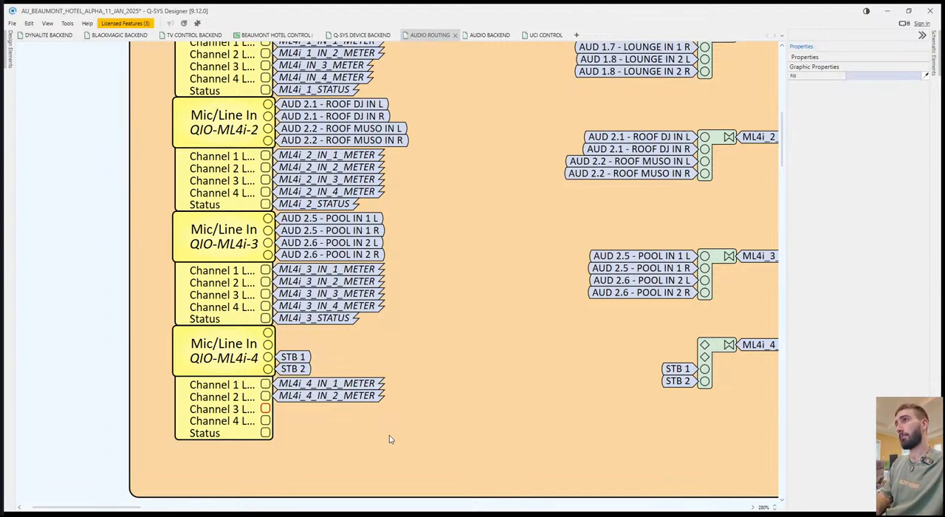
text(ML4i_4_IN_3_METER)
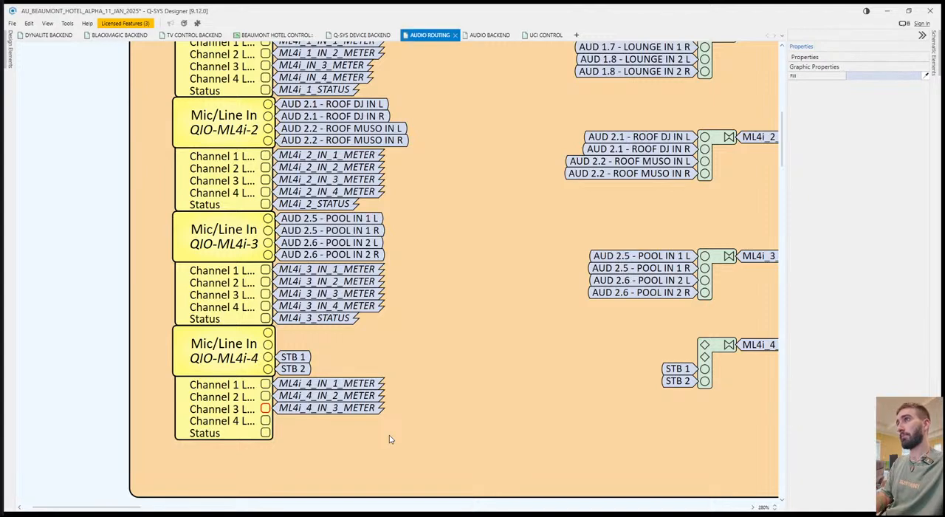
key(Return)
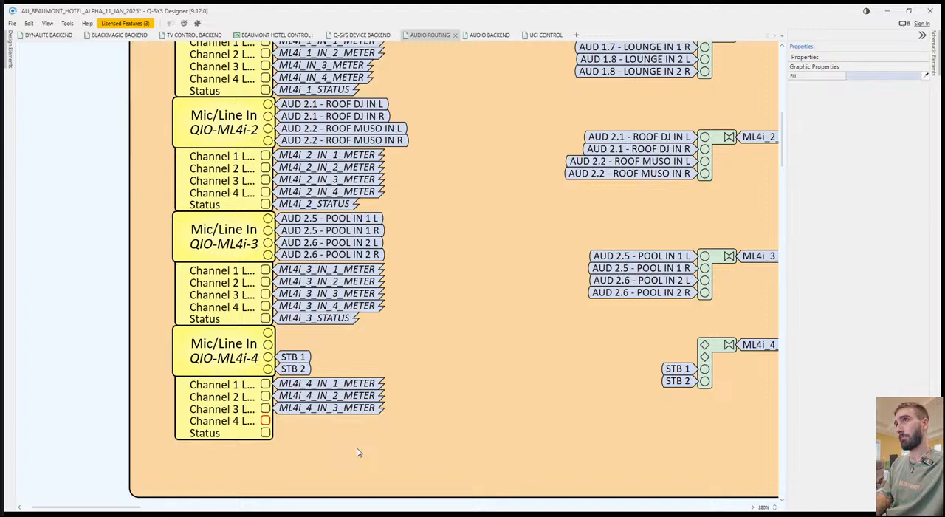
text(ML4i_4_IN_4_METER)
key(Return)
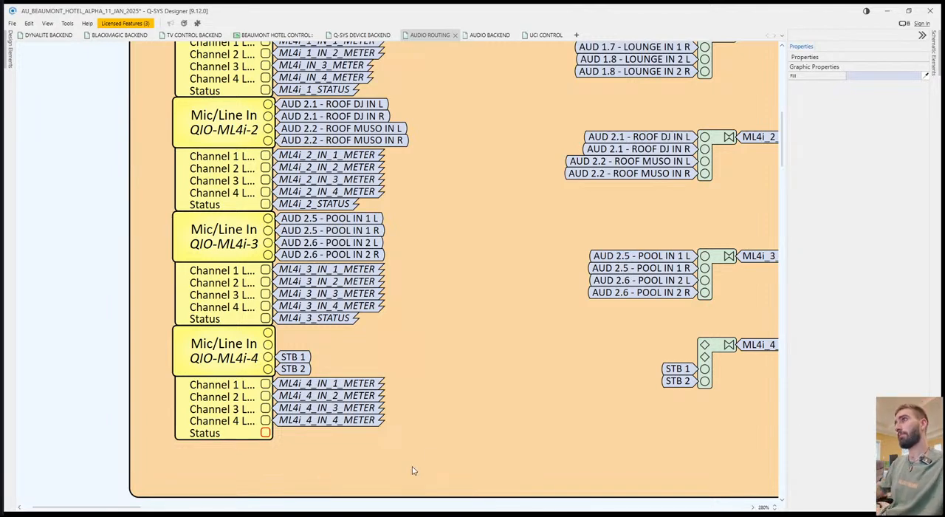
text(ML4i_4_STATUS)
click(472, 426)
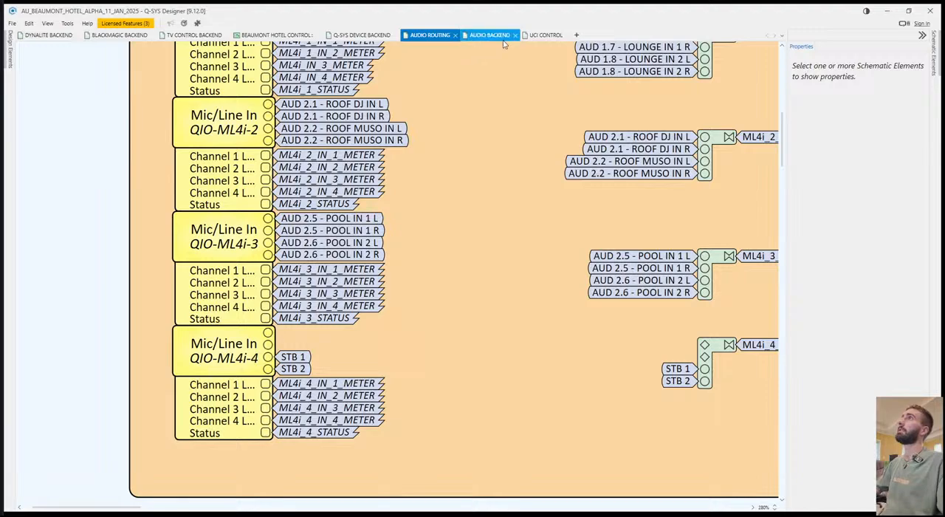
On the AUDIO BACKEND page, rename the Q-SYS OUTPUT MONITORING header as Q-SYS I/O MONITORING.
click(486, 37)
drag(586, 331, 399, 197)
drag(761, 67, 530, 166)
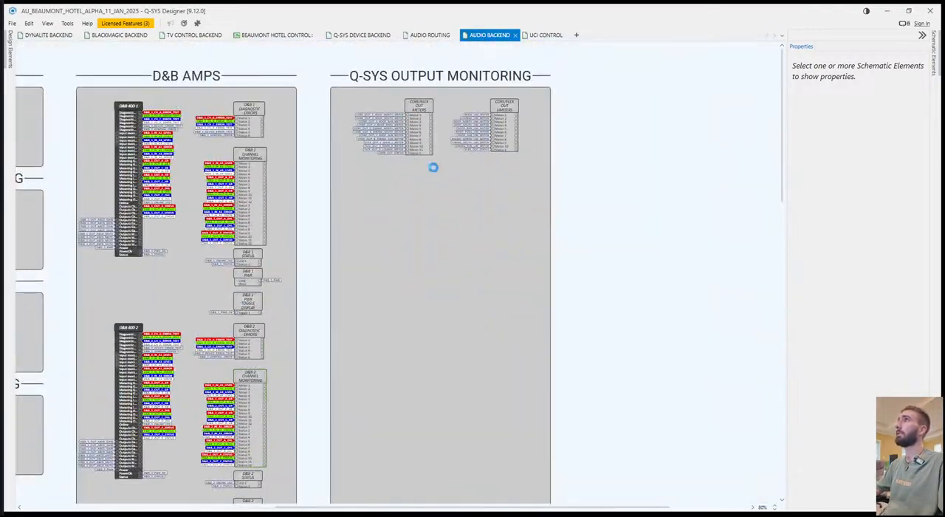
click(425, 82)
drag(391, 76, 441, 75)
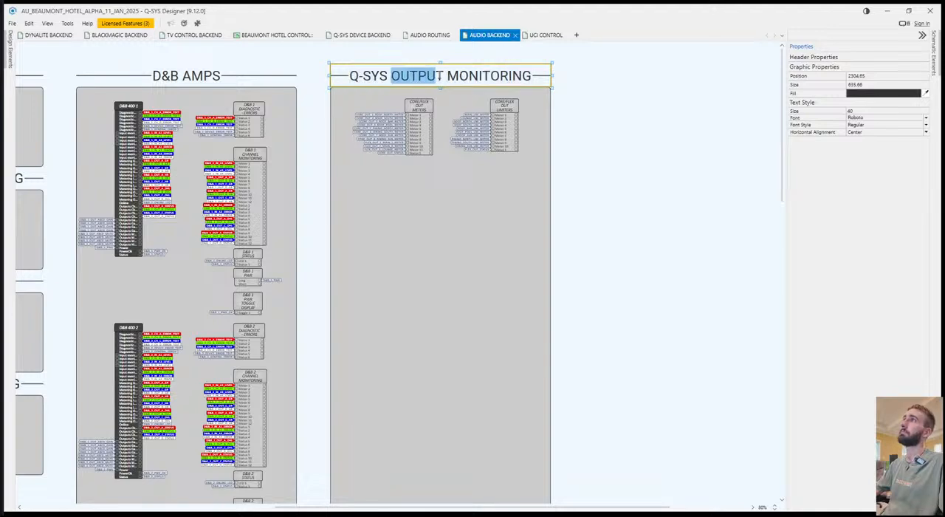
text(I/O)
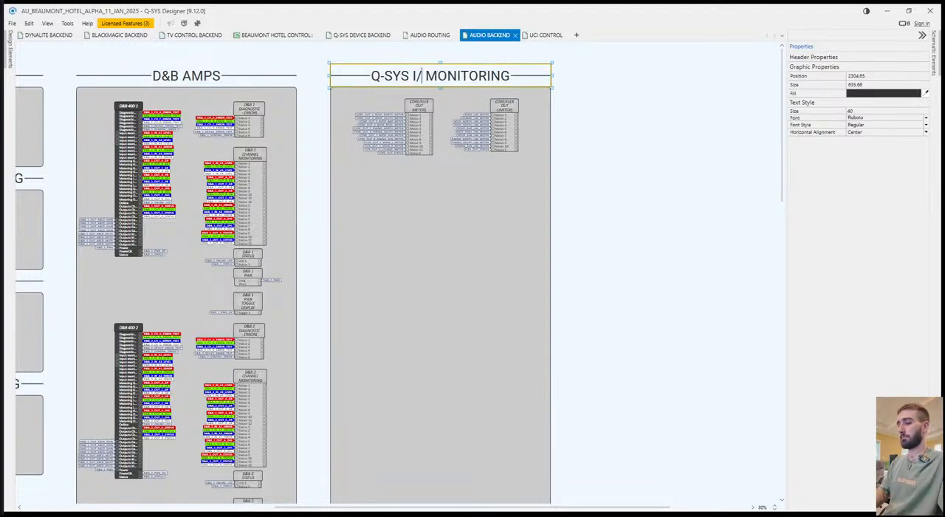
click(559, 188)
scroll(454, 156, up, 3)
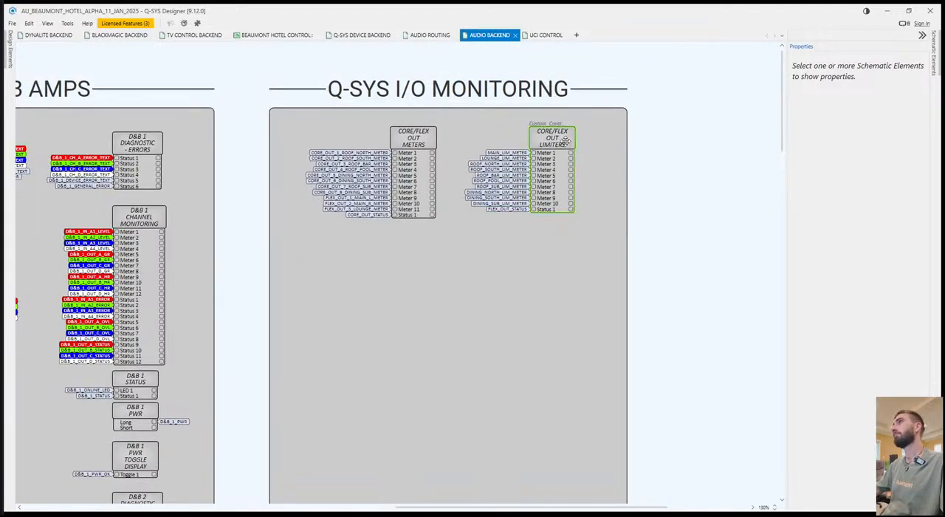
Copy the CORE INS header and its white box from UCI CONTROL into the Q-SYS I/O MONITORING section on AUDIO BACKEND.
click(547, 34)
click(554, 156)
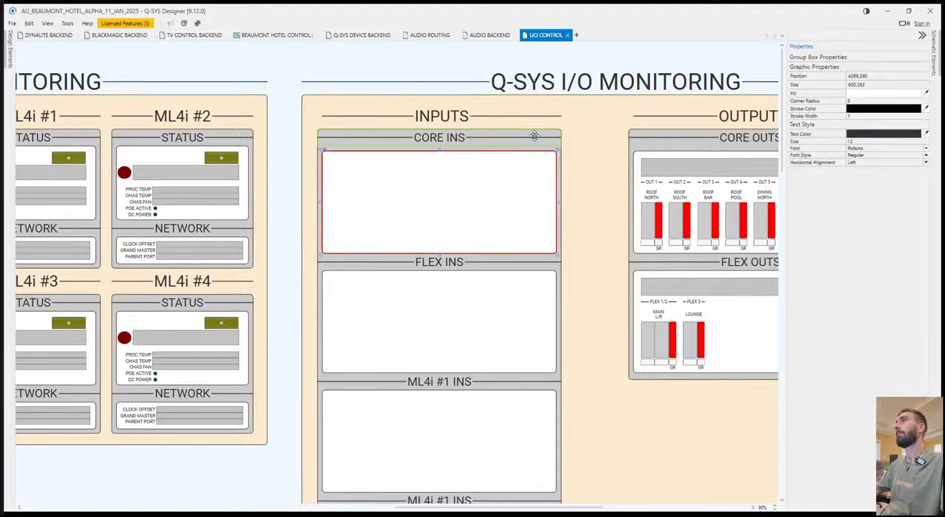
click(534, 140)
click(490, 34)
key(ctrl+v)
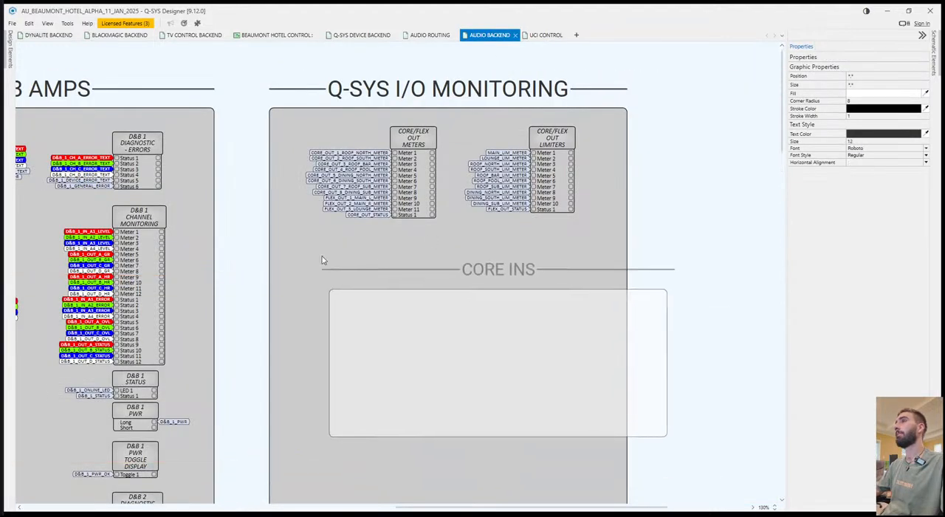
click(281, 244)
Move the CORE/FLEX OUT METERS and LIMITERS blocks outside the grey container, and place the CORE INS header and box at its upper edge.
click(420, 140)
ctrl+click(558, 143)
drag(421, 142, 756, 306)
click(536, 255)
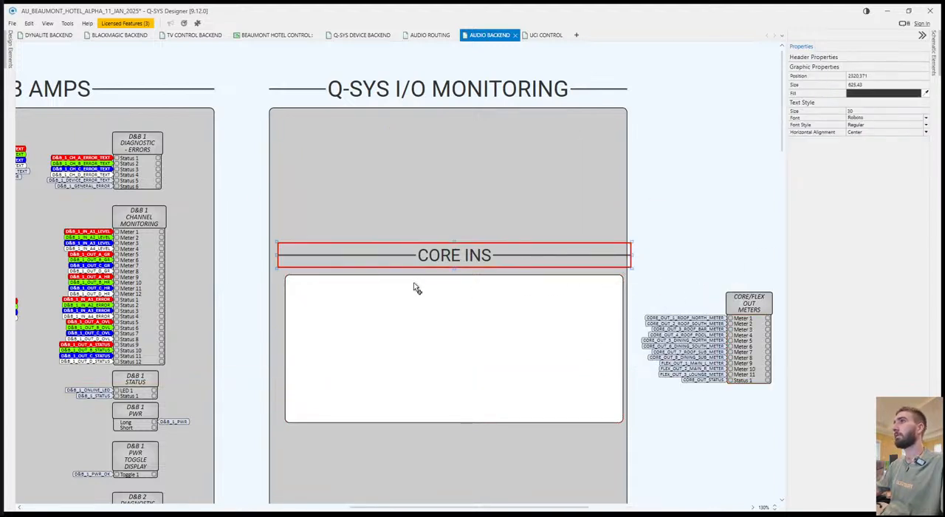
ctrl+click(417, 280)
drag(418, 280, 415, 127)
Narrow the grey Q-SYS I/O MONITORING container to a width of 625 and match its title header to it.
click(642, 197)
click(626, 226)
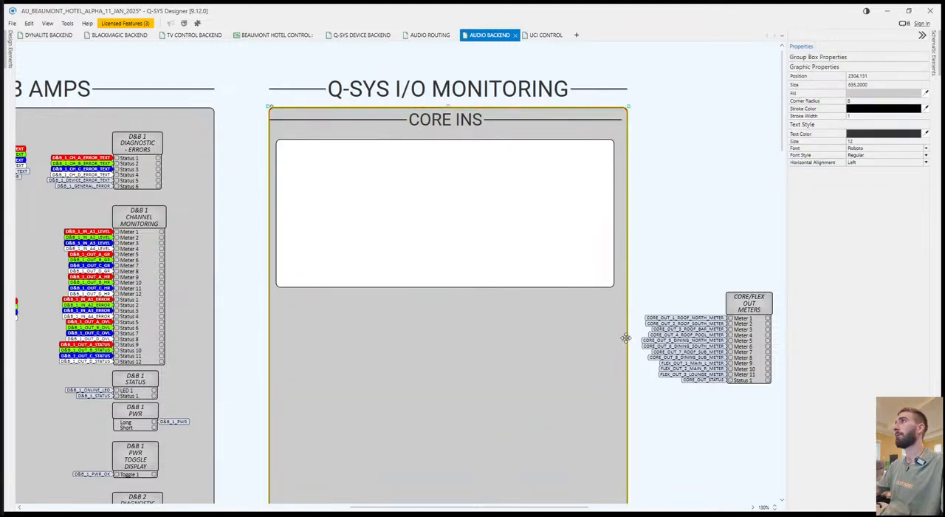
scroll(624, 399, down, 2)
scroll(612, 324, down, 4)
scroll(607, 402, down, 4)
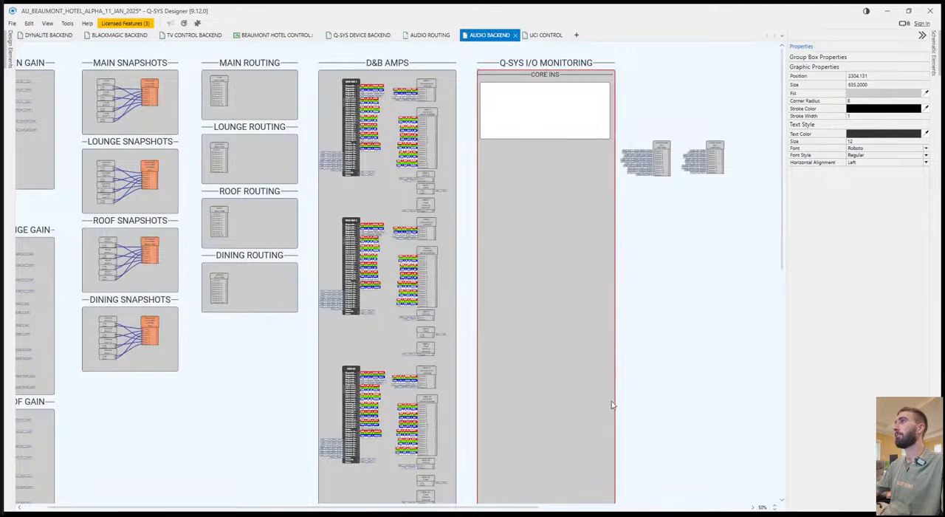
scroll(428, 207, up, 3)
scroll(427, 207, up, 1)
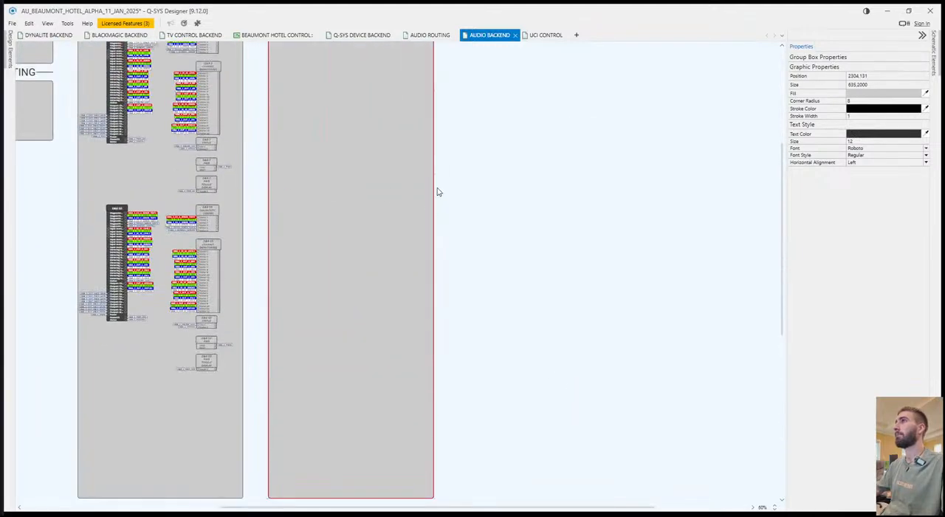
scroll(428, 188, down, 1)
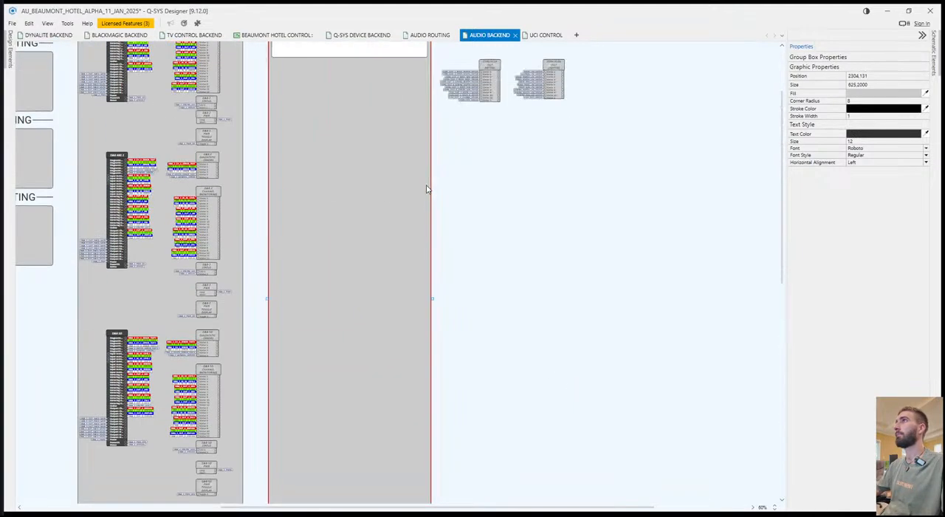
scroll(428, 190, up, 2)
click(463, 122)
click(385, 72)
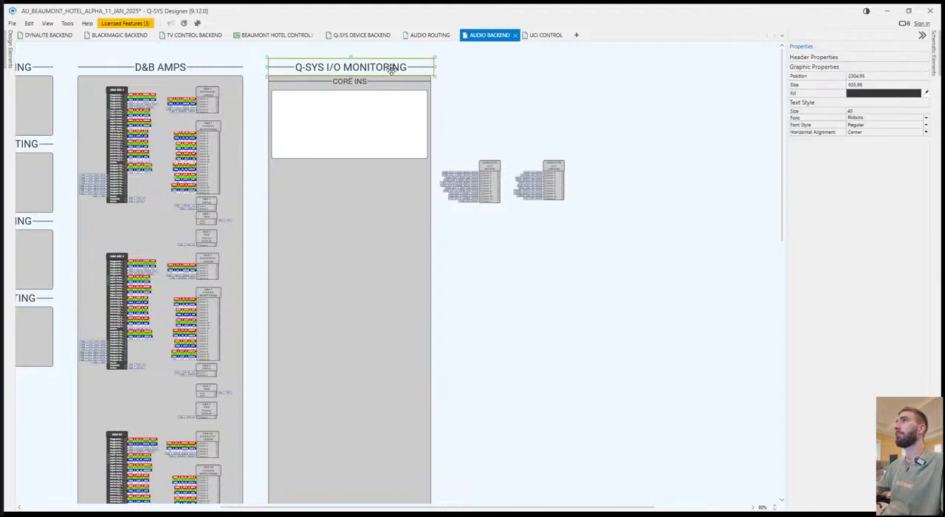
click(458, 80)
Move the CORE/FLEX OUT METERS block with its tags into the grey container below the white box.
drag(488, 175, 351, 183)
click(396, 188)
scroll(399, 191, up, 5)
drag(579, 396, 342, 141)
click(545, 35)
click(493, 35)
Change the CORE INS header text on AUDIO BACKEND to OUT / FLEX OUTS.
double_click(481, 138)
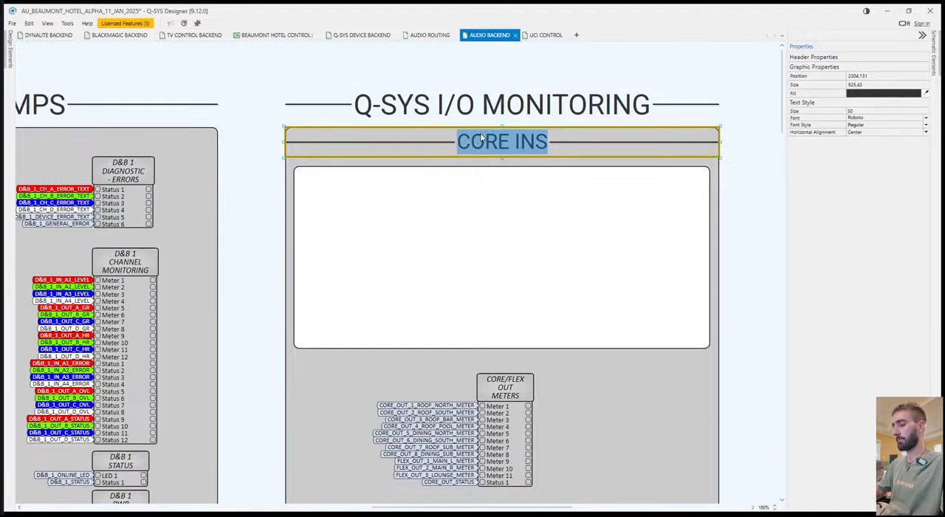
text(COURE)
key(BackSpace)
key(BackSpace)
key(BackSpace)
text(RE)
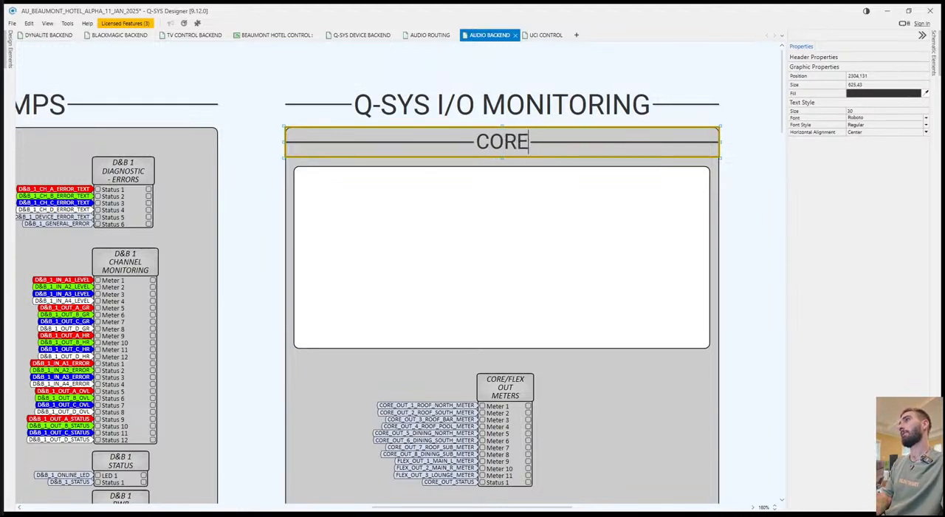
key(BackSpace)
key(BackSpace)
key(BackSpace)
key(BackSpace)
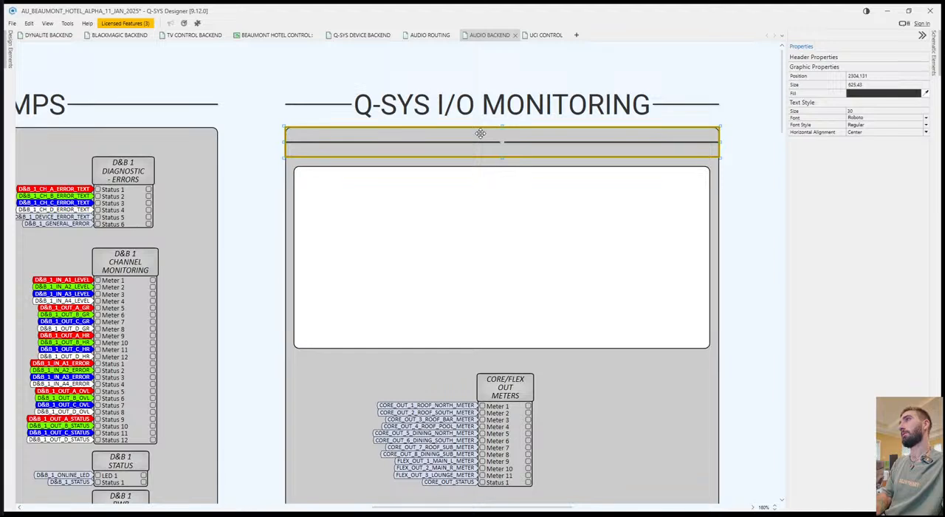
double_click(504, 137)
text(OUT / FLEX OUTS)
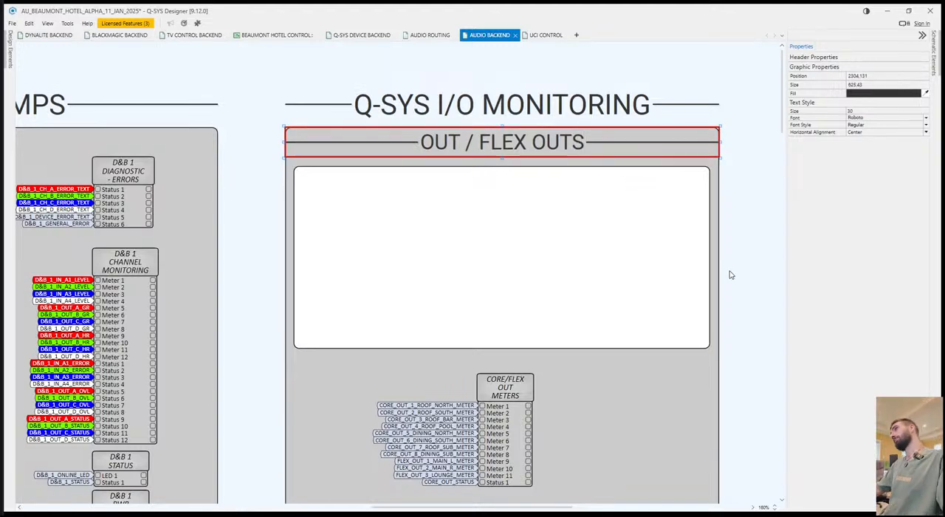
click(729, 274)
Place the CORE/FLEX OUT METERS and CORE/FLEX OUT LIMITERS blocks side by side inside the white OUT / FLEX OUTS box.
drag(509, 407, 433, 218)
click(763, 382)
drag(765, 385, 633, 346)
scroll(537, 323, right, 3)
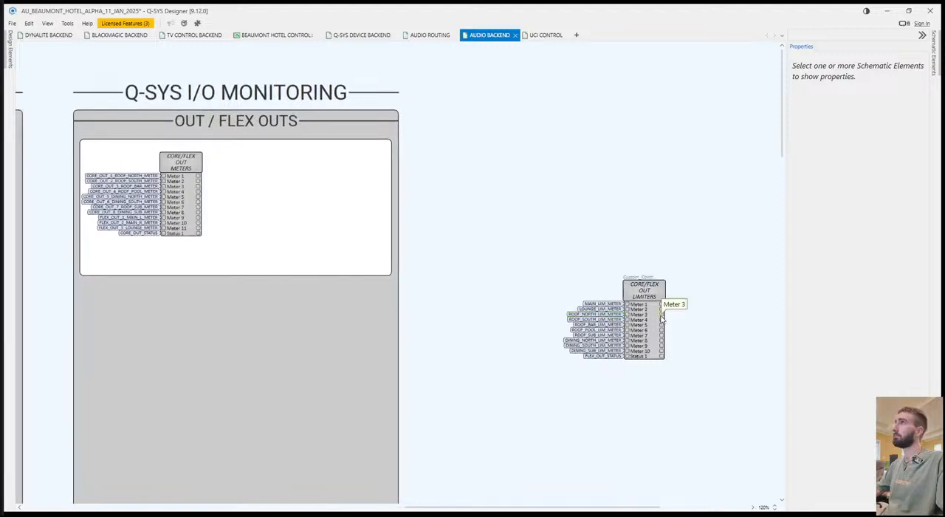
drag(644, 290, 319, 181)
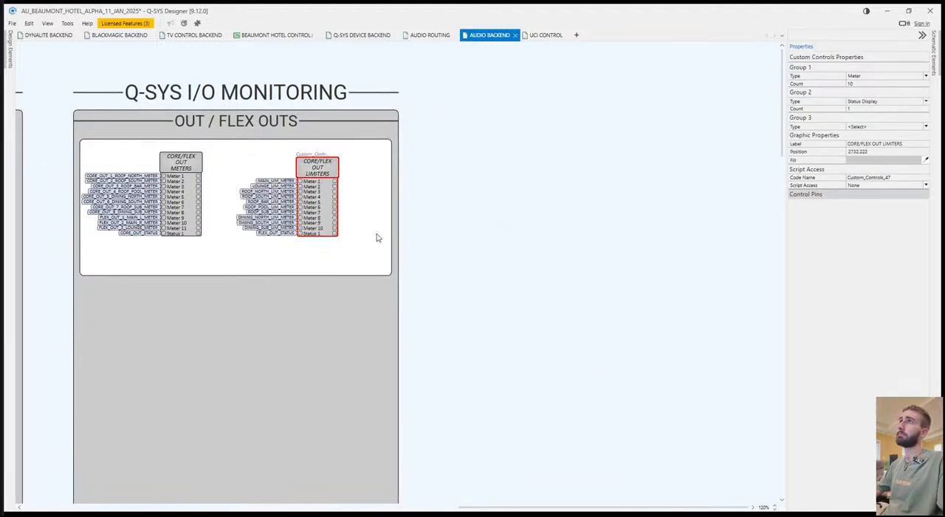
click(453, 261)
Shorten the white OUT / FLEX OUTS box to fit its blocks and duplicate the header and box directly below.
scroll(453, 262, left, 4)
drag(394, 275, 395, 249)
ctrl+click(423, 129)
key(ctrl+c)
key(ctrl+v)
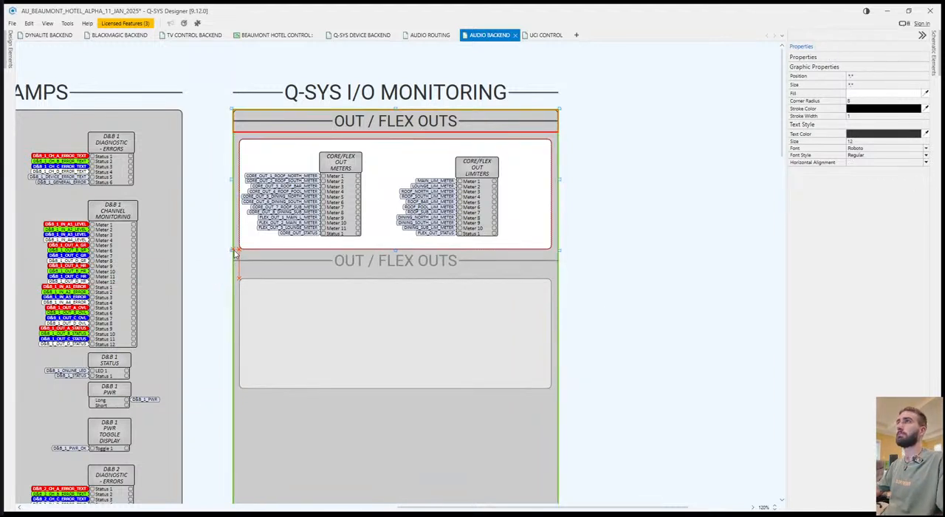
click(235, 252)
Copy the CORE/FLEX OUT METERS block into the lower white box and delete the copy's signal name tags.
click(339, 165)
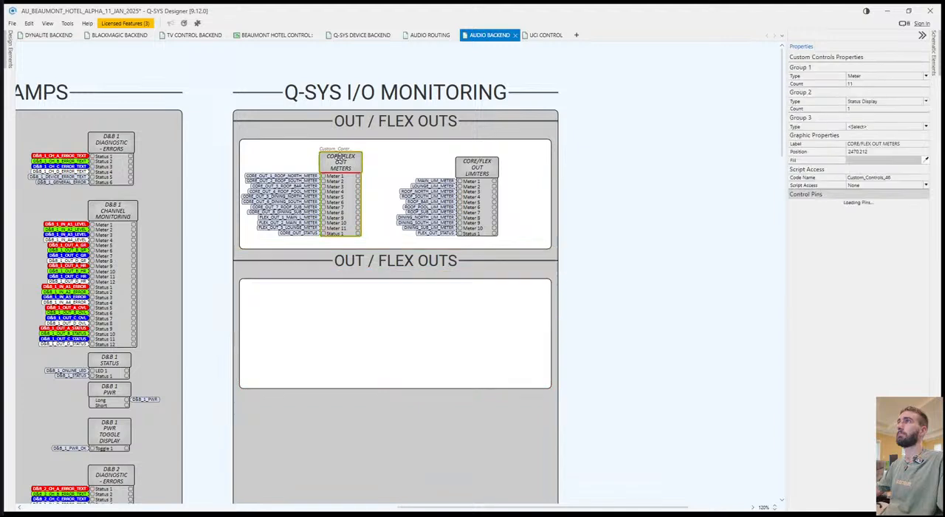
click(642, 240)
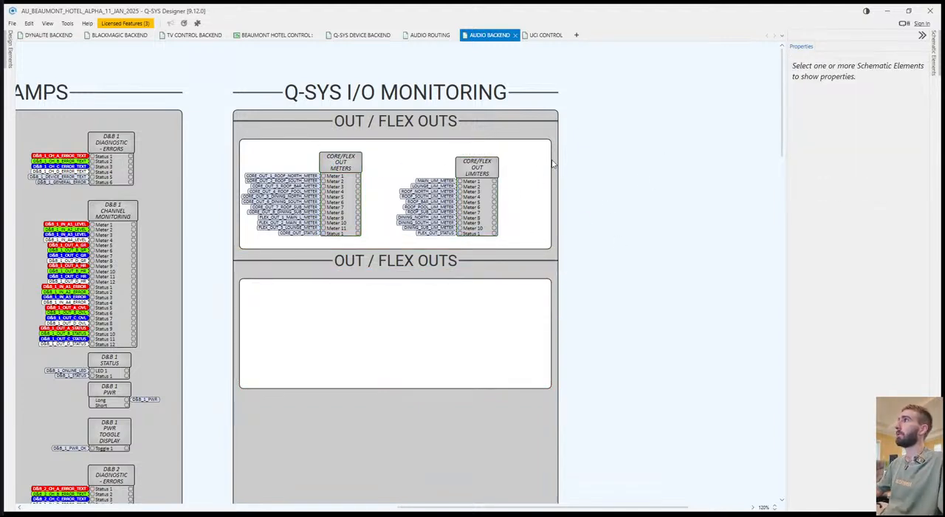
click(340, 162)
key(ctrl+c)
key(ctrl+v)
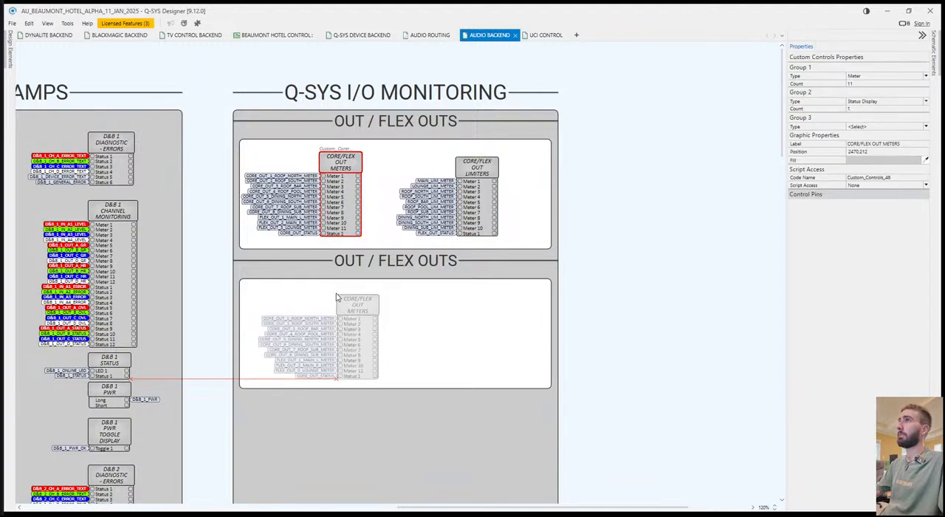
click(292, 357)
drag(284, 378, 293, 379)
key(Delete)
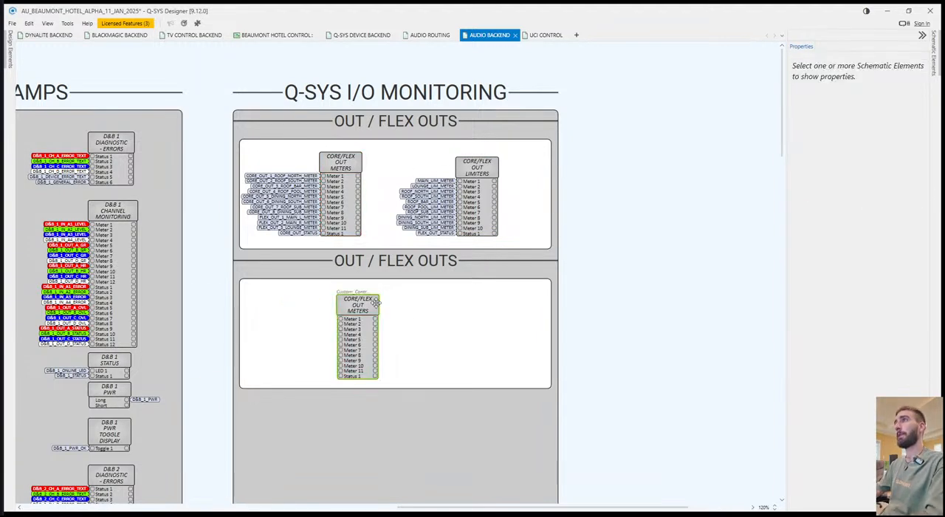
Rename the copied meter block as CORE IN METERS and move it toward the left side of the lower white box.
click(374, 302)
text(COR)
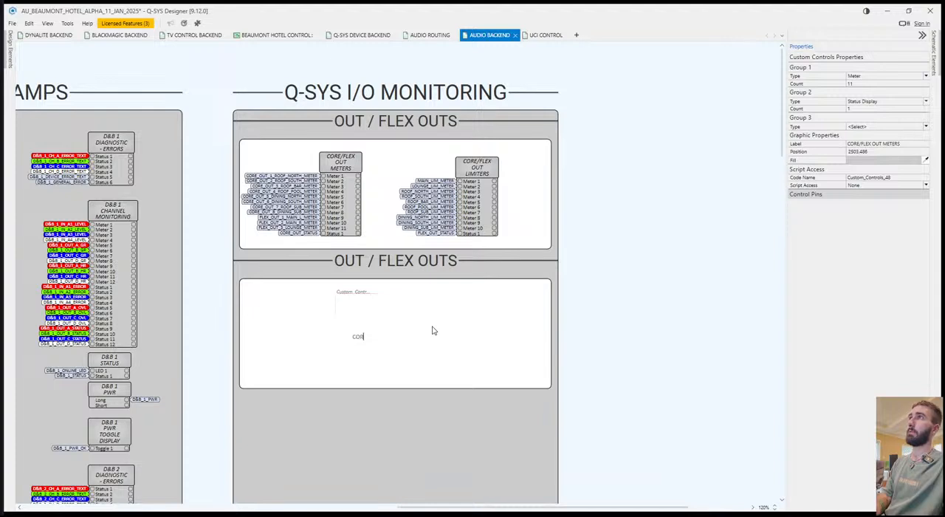
text(E IN METERS)
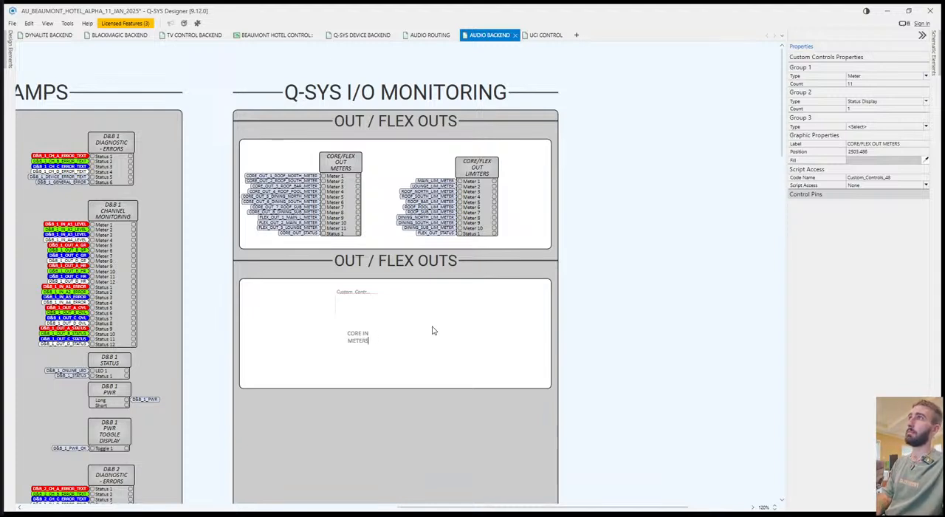
key(Return)
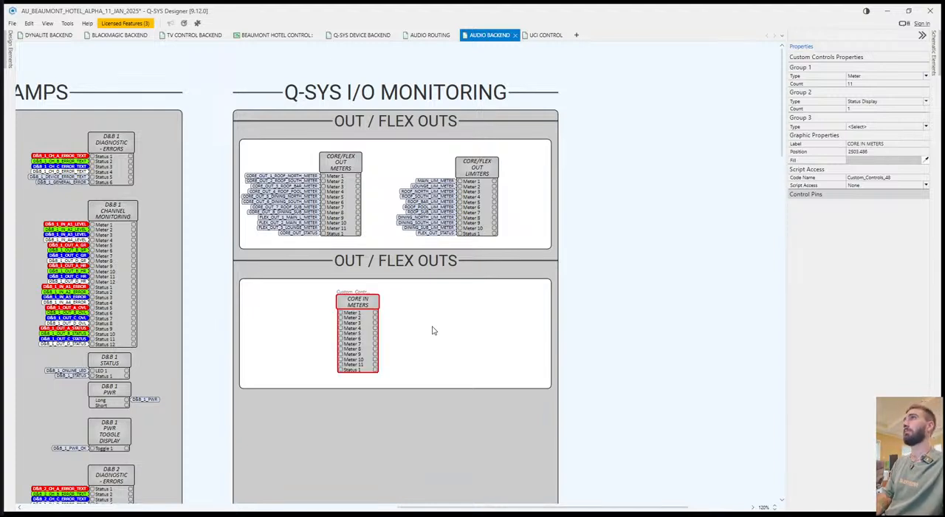
click(433, 330)
drag(370, 304, 307, 304)
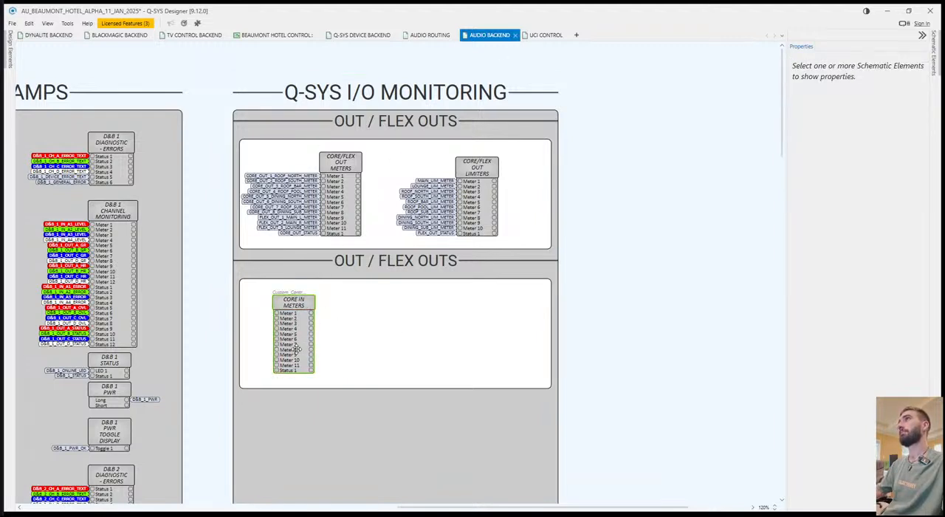
Set the CORE IN METERS block's meter count to 8 and move the block further right inside the lower white box.
click(294, 302)
click(868, 85)
text(8)
key(Return)
drag(292, 310, 334, 310)
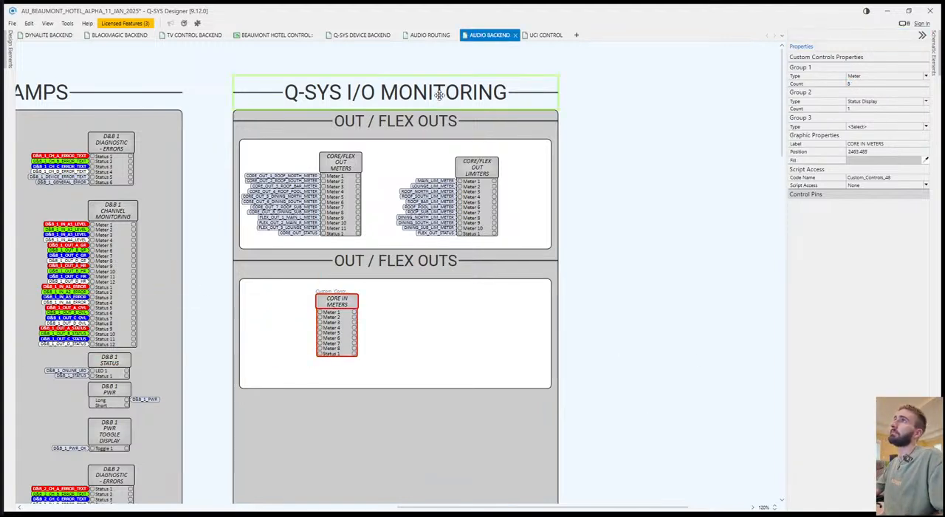
On AUDIO ROUTING, tag the core Mic/Line In Channel 1 to 4 Level pins as CORE_IN_1_METER to CORE_IN_4_METER.
click(430, 34)
scroll(470, 333, up, 10)
scroll(509, 277, up, 4)
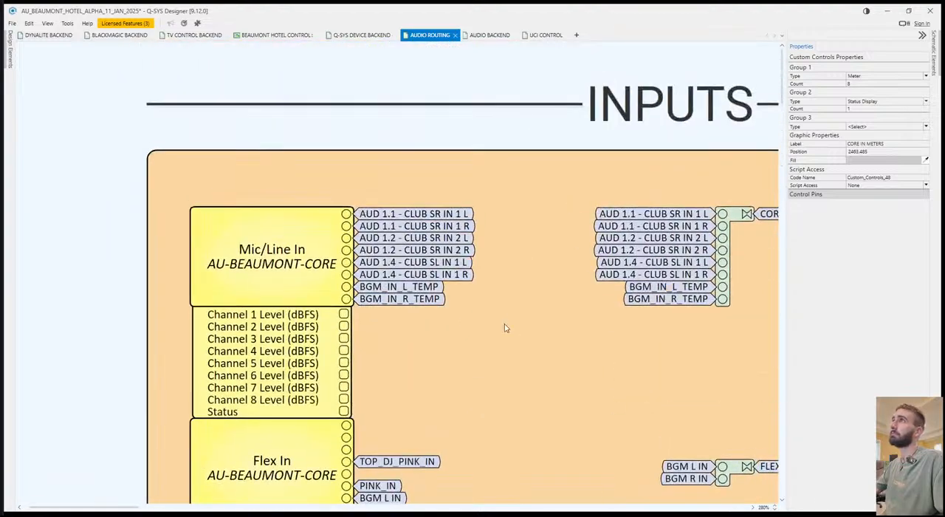
click(496, 360)
drag(382, 362, 359, 291)
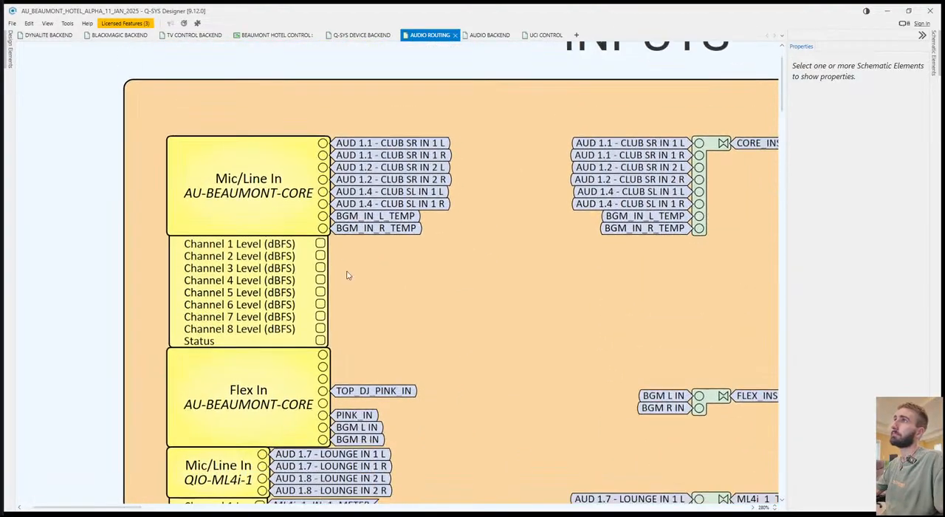
click(320, 243)
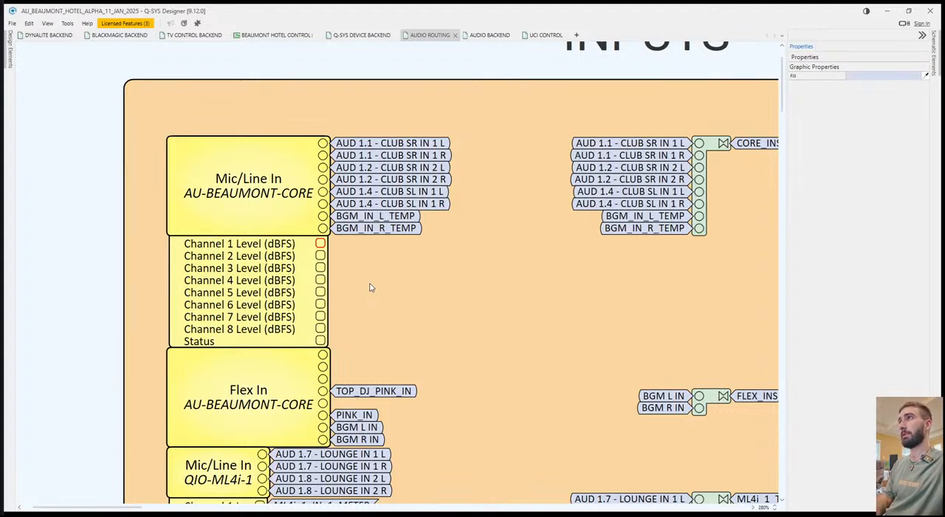
key(Return)
click(327, 259)
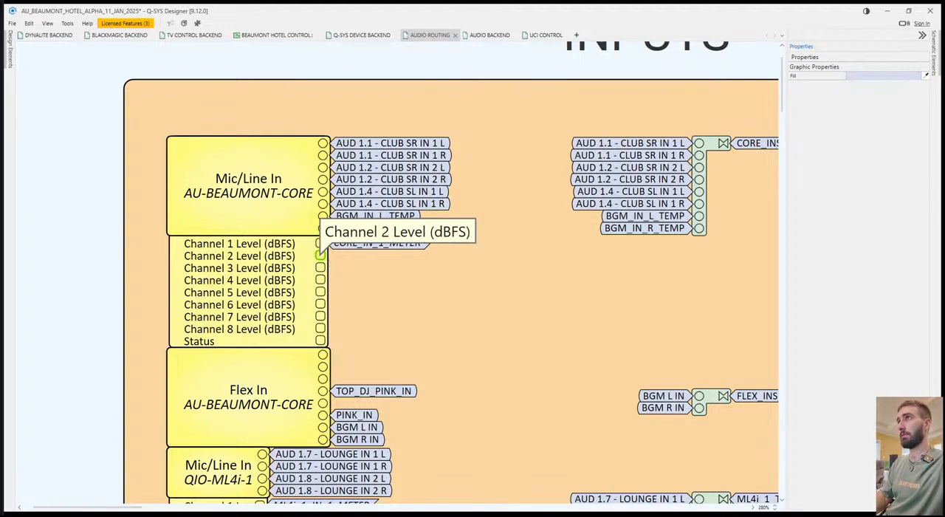
key(Return)
click(323, 267)
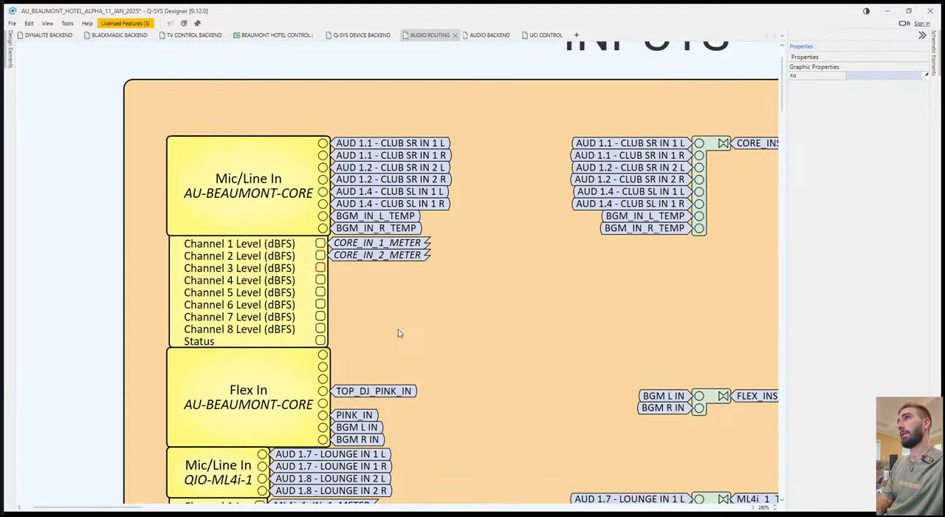
key(Return)
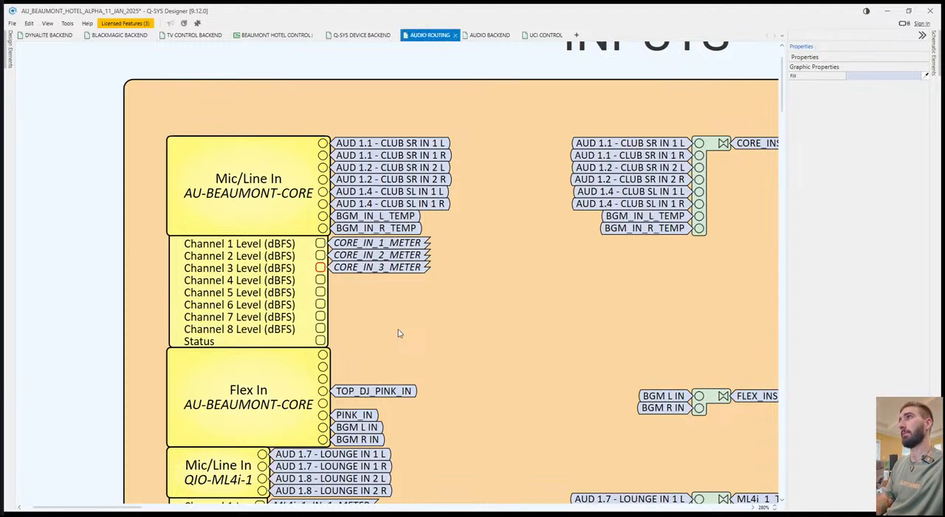
click(320, 280)
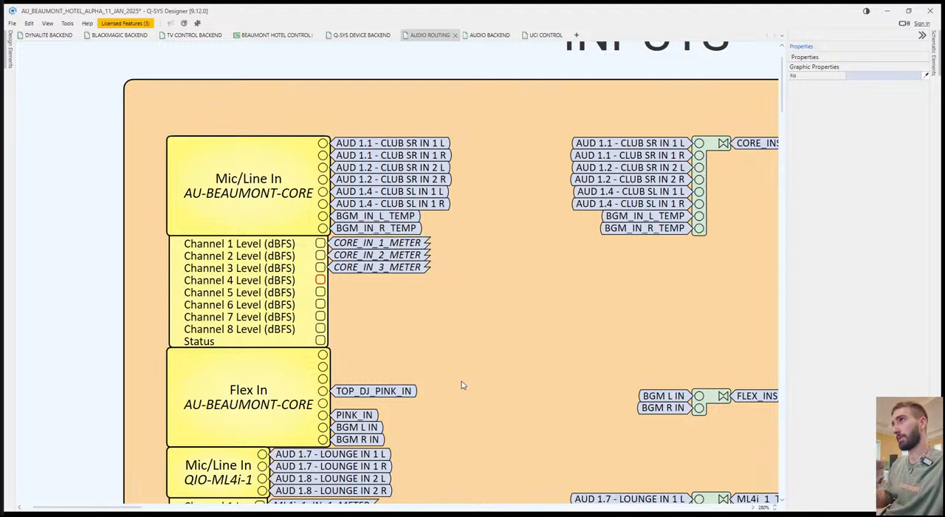
key(Return)
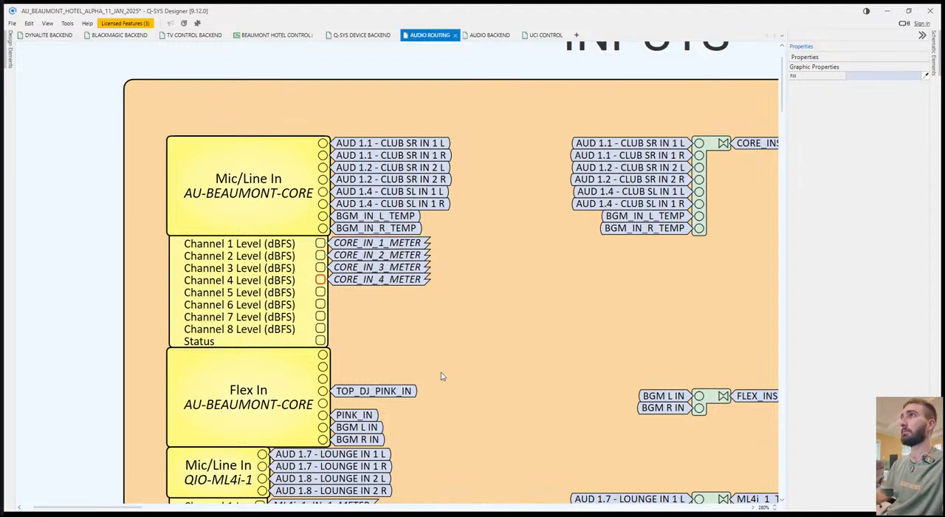
Tag the core Mic/Line In Channel 5 to 8 Level pins as CORE_IN_5_METER to CORE_IN_8_METER and the Status pin as CORE_IN_STATUS.
click(319, 291)
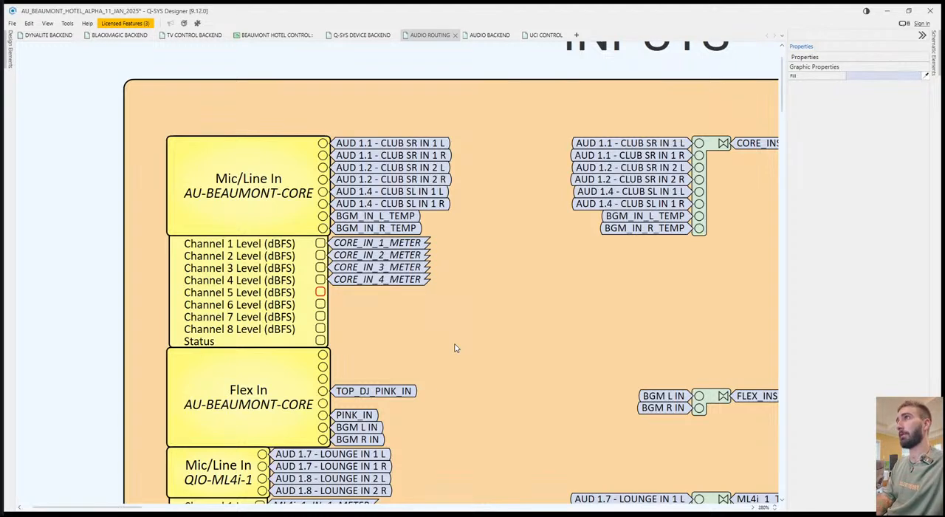
key(Return)
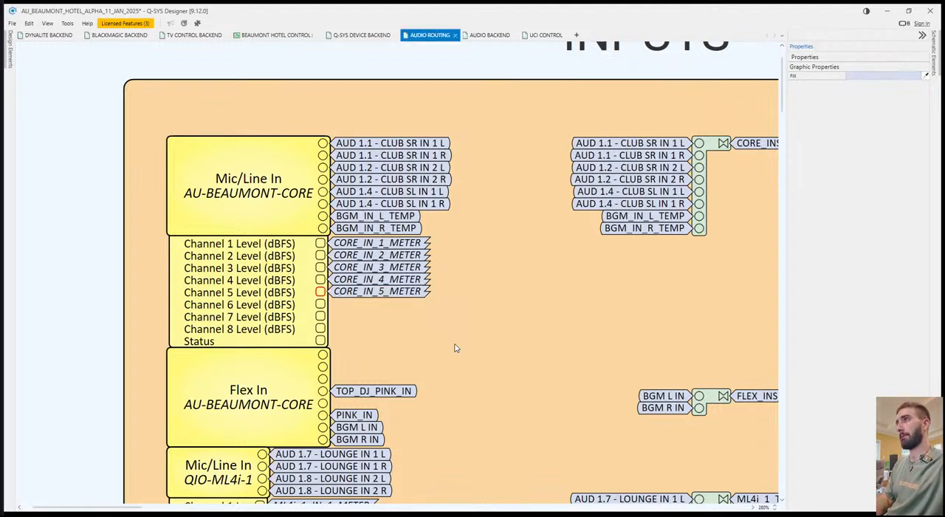
click(319, 304)
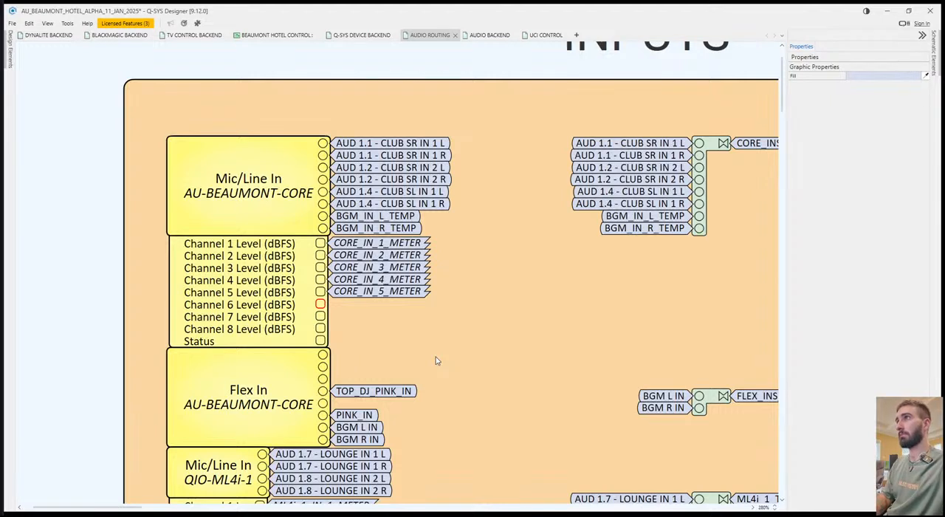
click(320, 316)
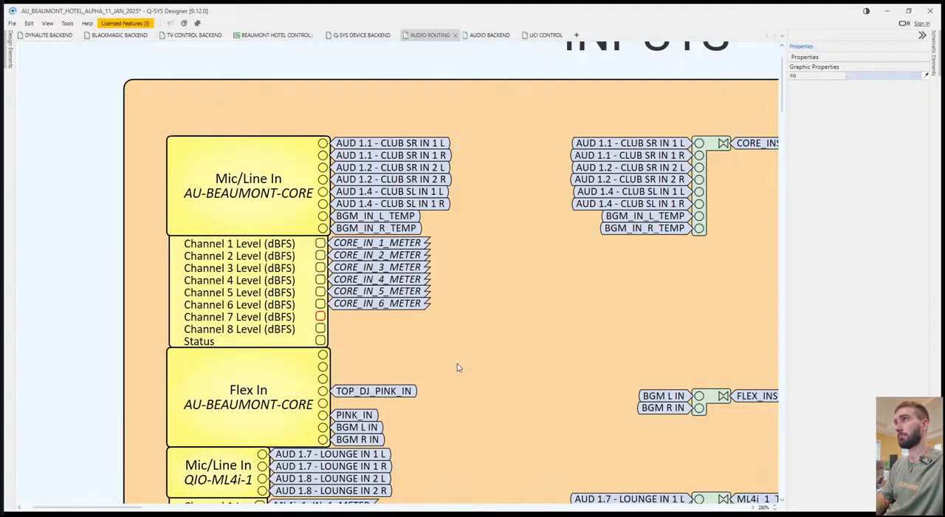
key(Return)
click(320, 328)
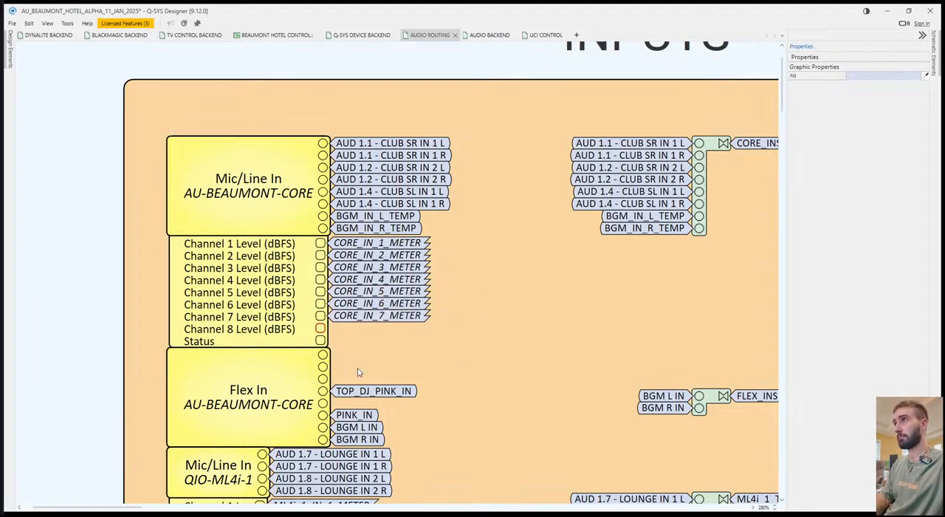
key(Return)
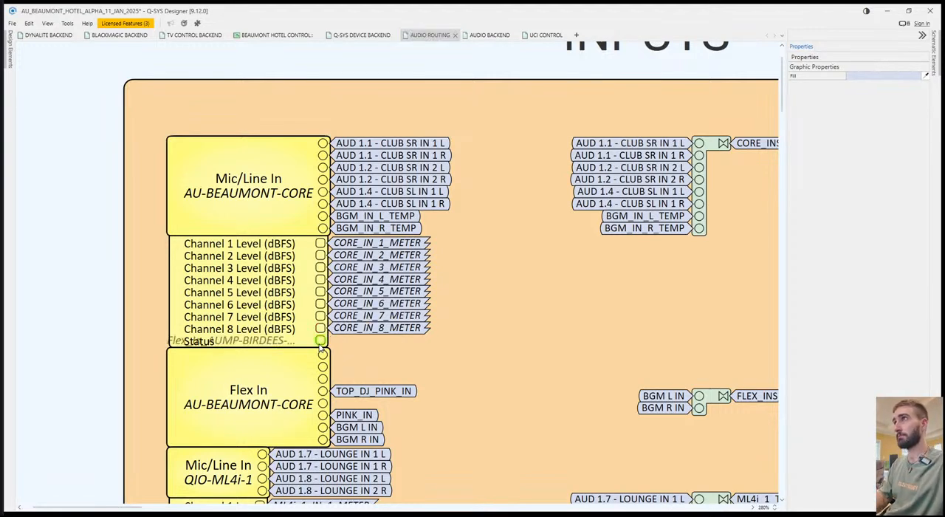
click(320, 341)
key(Return)
Copy the CORE_IN meter and status tags onto the CORE IN METERS block's input pins on AUDIO BACKEND and save the design.
drag(439, 351, 385, 238)
click(558, 310)
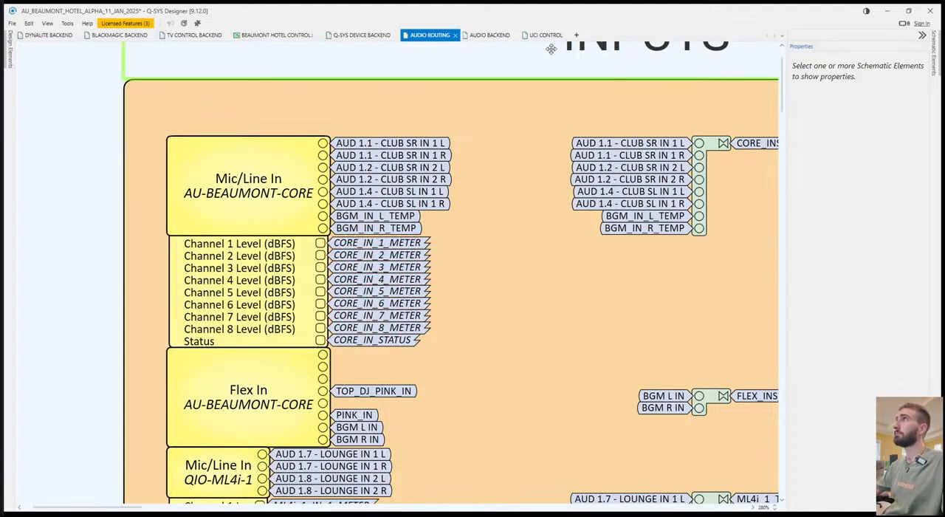
click(548, 45)
click(547, 38)
click(490, 36)
click(337, 300)
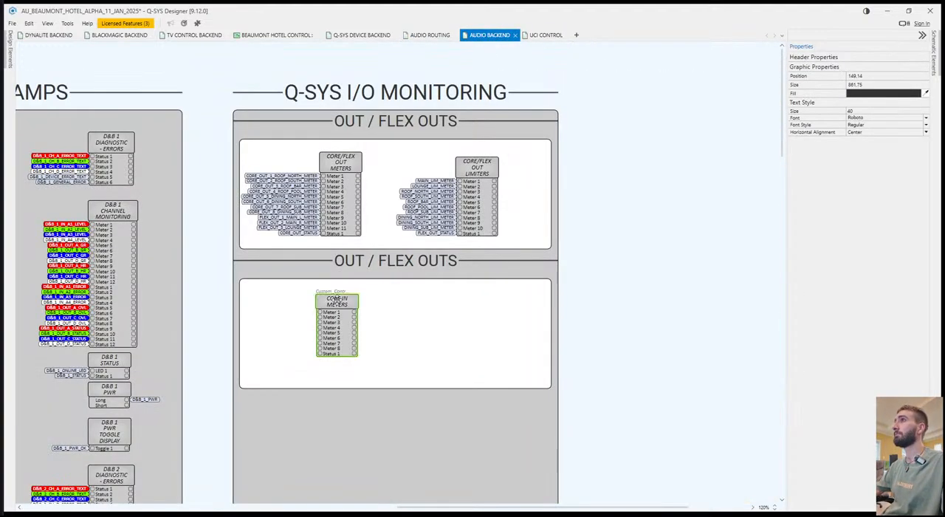
drag(329, 370, 299, 311)
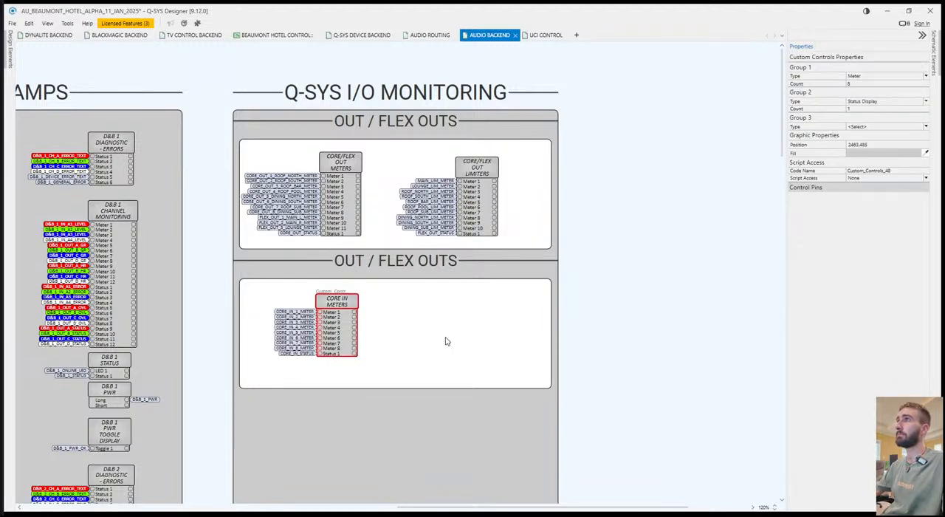
click(426, 336)
key(ctrl+s)
Duplicate the CORE IN METERS block to its right, delete the copy's signal name tags, and rename the copy as FLEX IN METERS.
drag(318, 297, 417, 358)
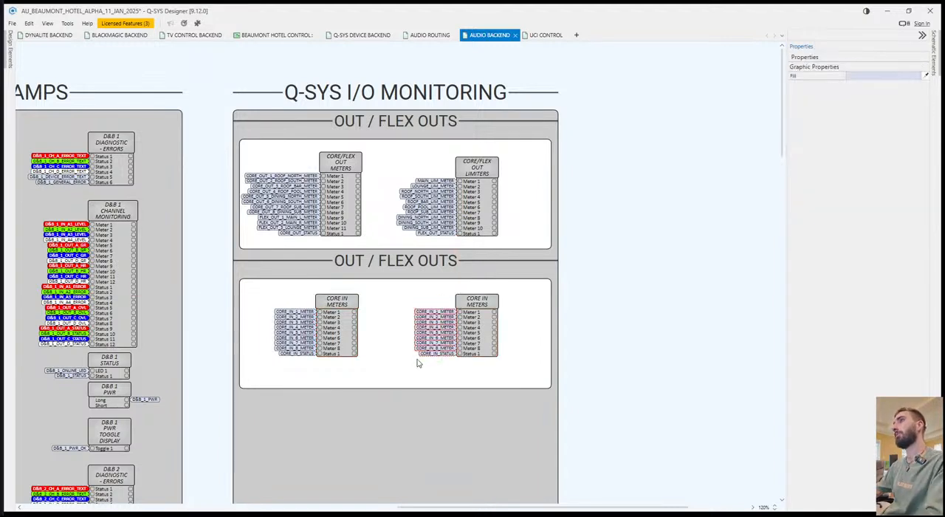
key(Delete)
click(492, 297)
text(FLEX IN METERS)
click(414, 360)
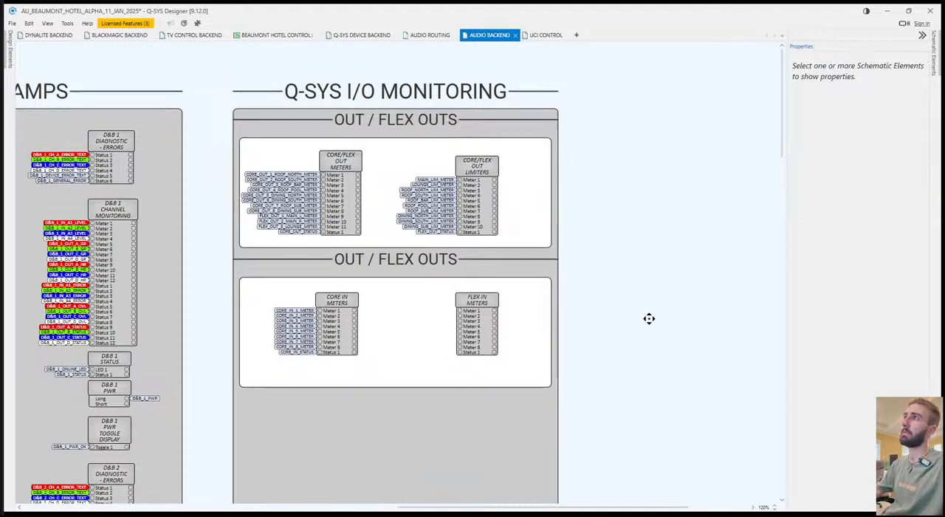
Rename the header above the CORE IN METERS and FLEX IN METERS box as IN / FLEX INS.
scroll(649, 318, down, 3)
click(425, 144)
double_click(426, 143)
text(IN / FLEX INS)
key(Return)
click(631, 262)
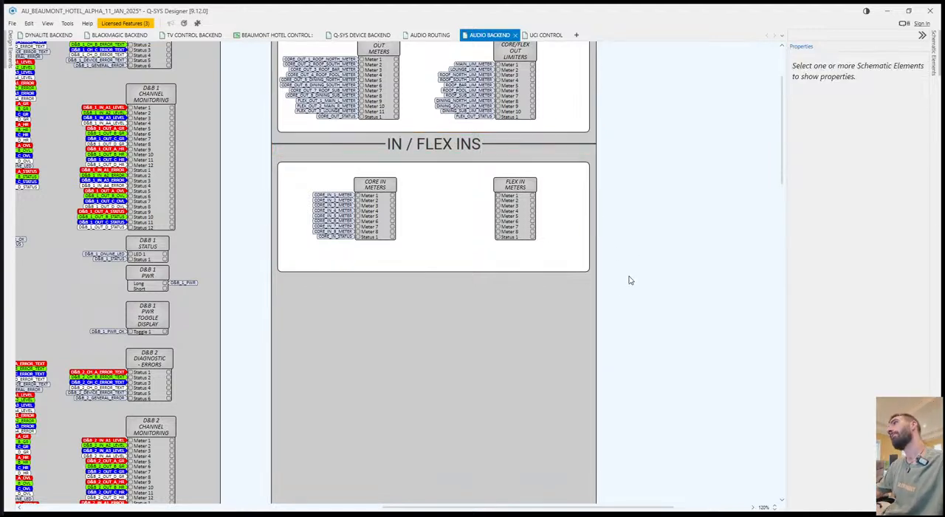
Extend the header above the input meters box to read CORE INS / FLEX INS.
click(584, 154)
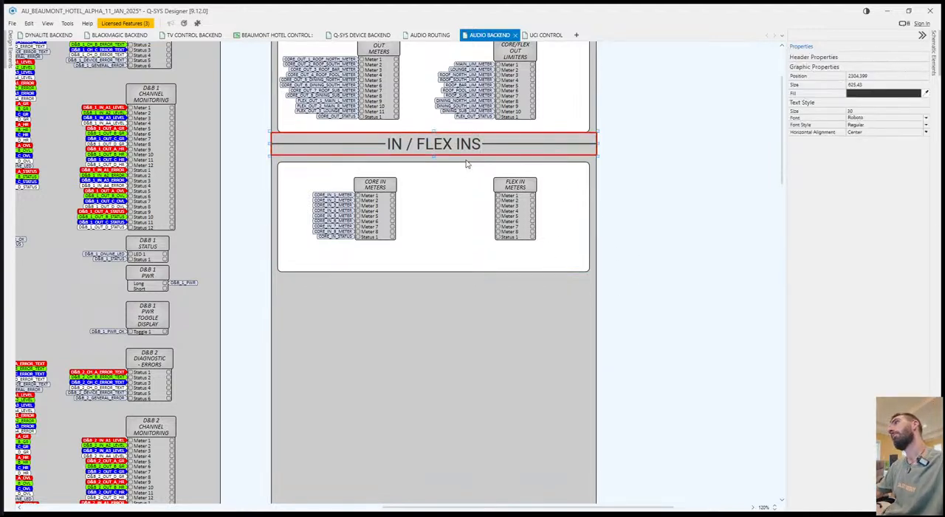
double_click(420, 145)
key(Home)
text(CORE)
key(Return)
click(576, 258)
click(478, 146)
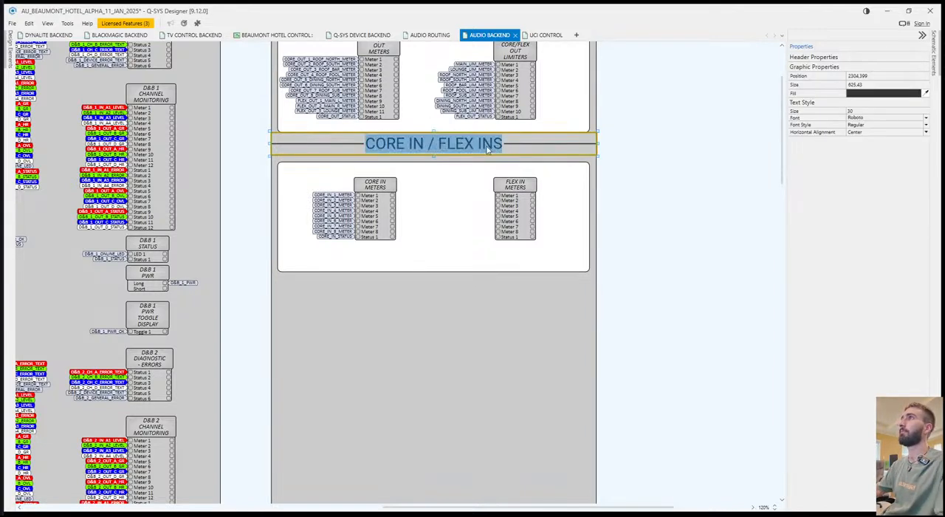
click(425, 144)
text(S)
click(645, 246)
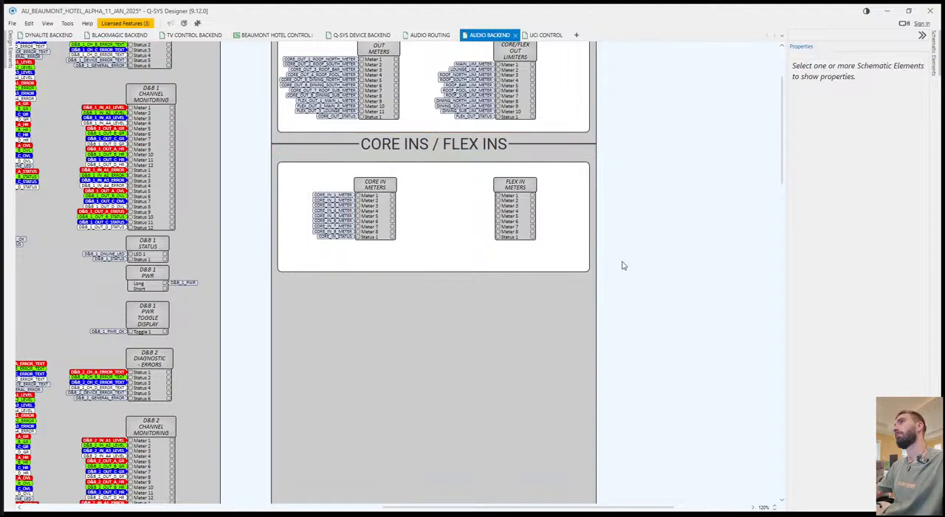
Rename the header above the output meters and limiters box as CORE OUTS / FLEX OUTS.
drag(645, 246, 682, 364)
double_click(473, 127)
key(Home)
text(CORE OUTS)
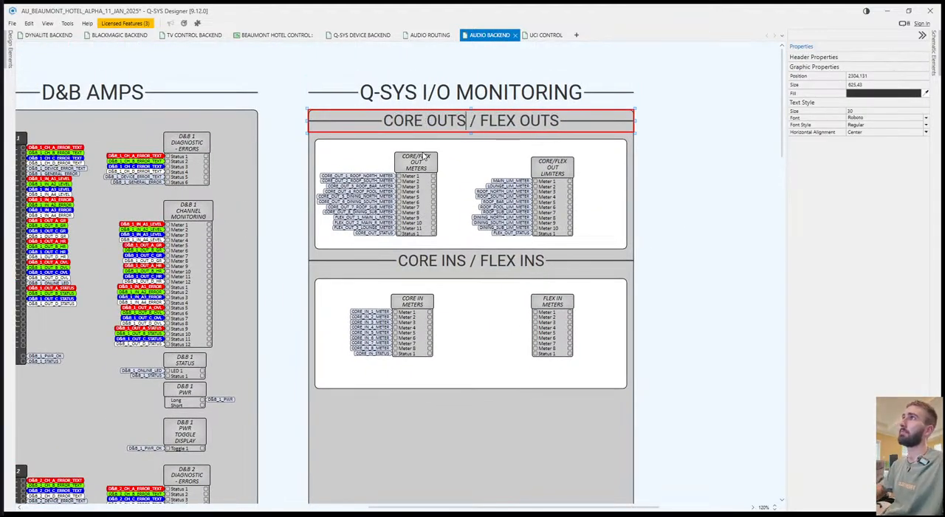
key(Escape)
Duplicate the CORE INS / FLEX INS header and its white box directly below the existing ones.
click(511, 268)
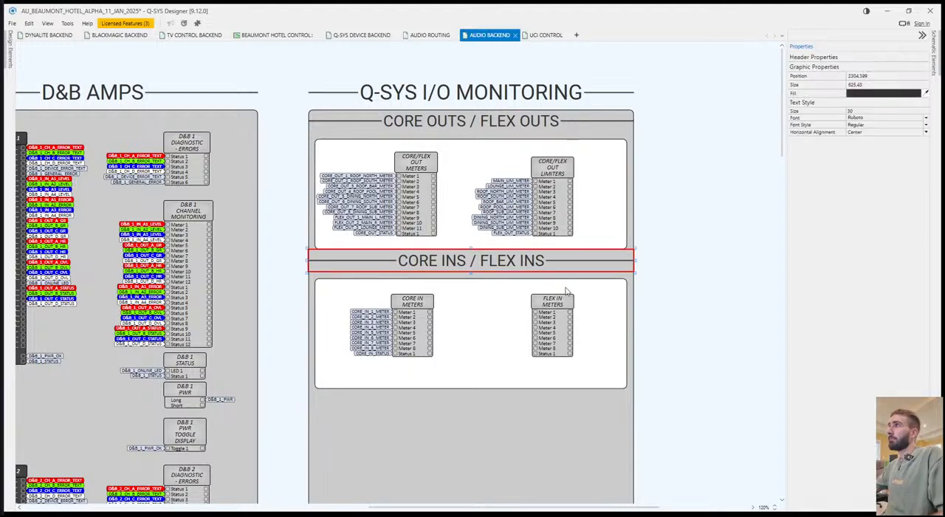
ctrl+click(625, 295)
key(ctrl+c)
key(ctrl+v)
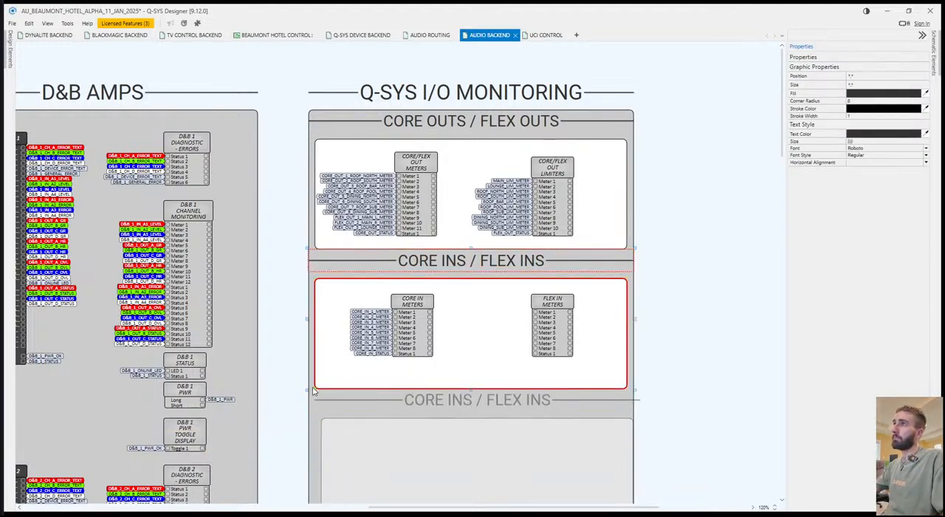
click(313, 391)
click(727, 347)
scroll(625, 363, down, 2)
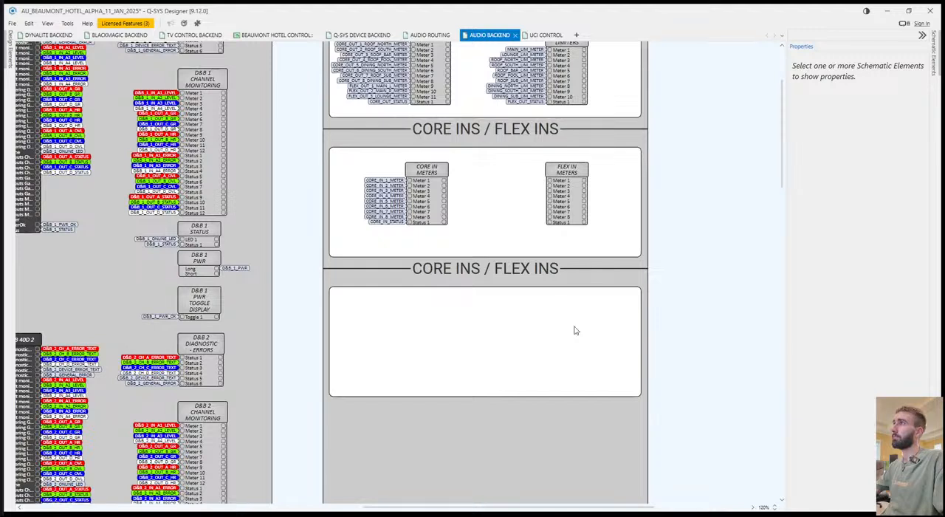
Rename the duplicated header above the empty white box as ML4i INS.
click(524, 272)
double_click(524, 272)
text(ML4)
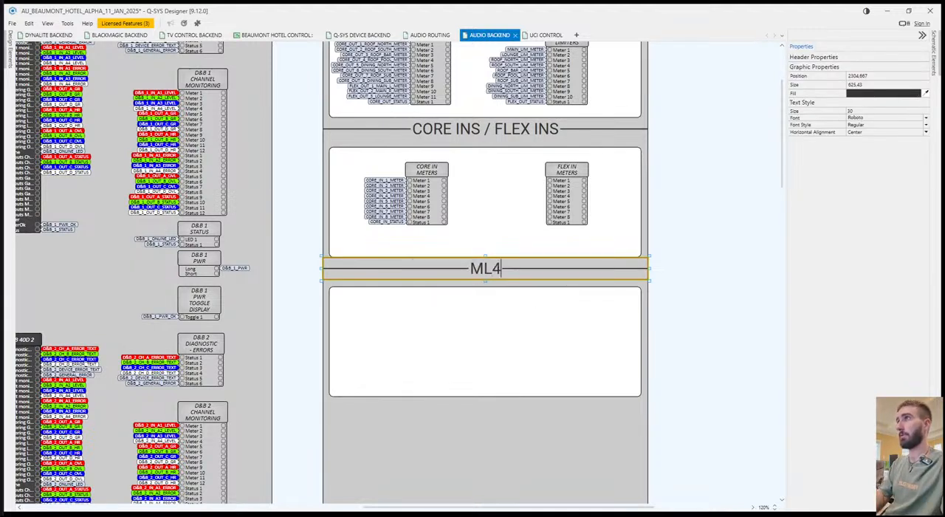
text(i)
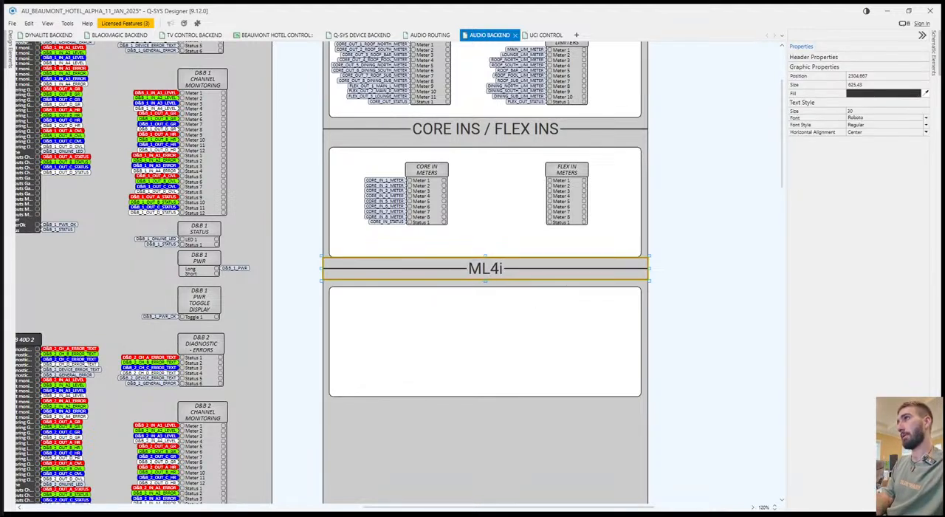
text( INS)
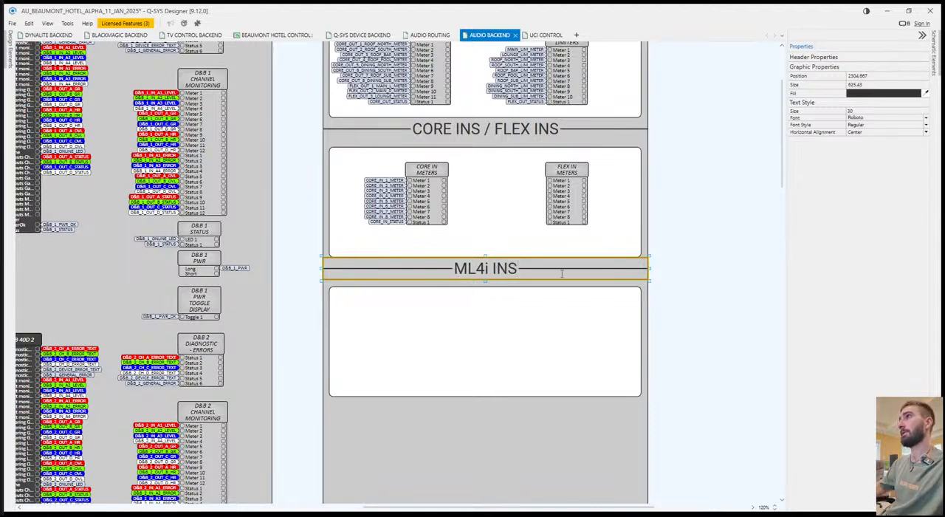
click(705, 290)
Place two side-by-side copies of the FLEX IN METERS block in the ML4i INS box and extend the box downward.
drag(580, 164, 546, 310)
click(521, 397)
drag(485, 396, 485, 492)
Set the meter count of both copied FLEX IN METERS blocks in the ML4i INS box to 4.
click(446, 317)
ctrl+click(575, 318)
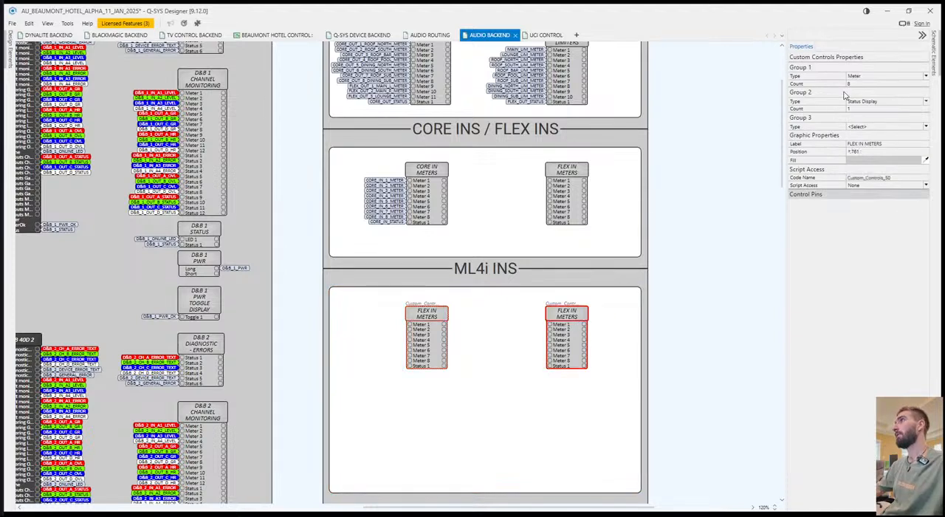
click(851, 84)
text(4)
key(Return)
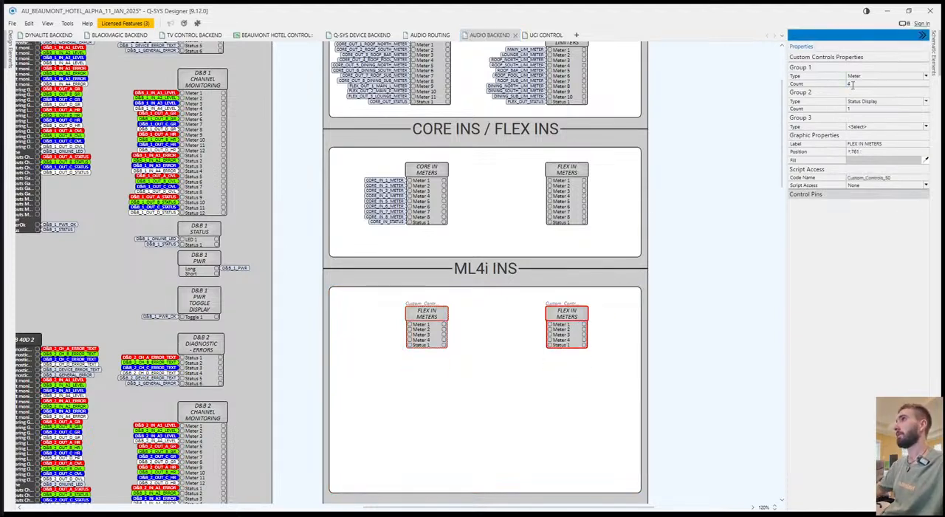
click(508, 405)
Duplicate the two four-meter blocks directly below themselves and shorten the ML4i INS box to fit all the blocks.
click(431, 316)
ctrl+click(576, 317)
key(ctrl+c)
key(ctrl+v)
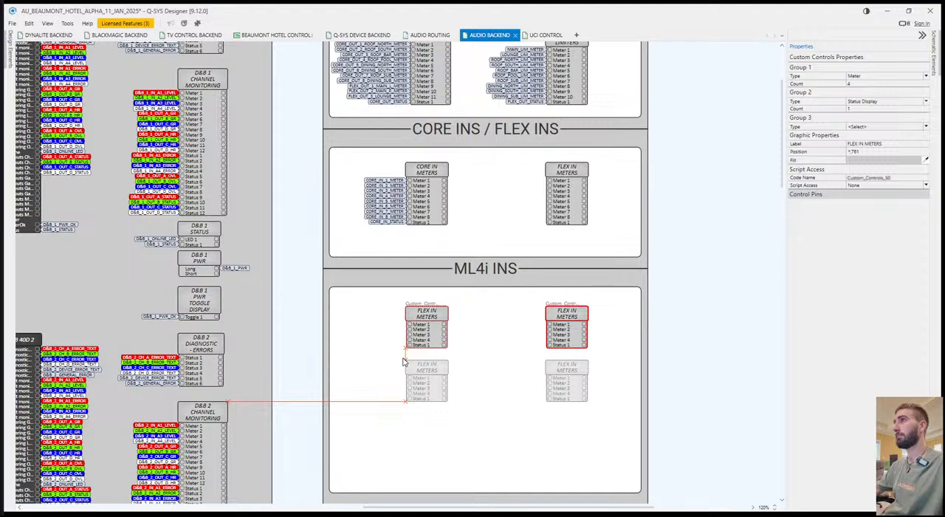
click(403, 361)
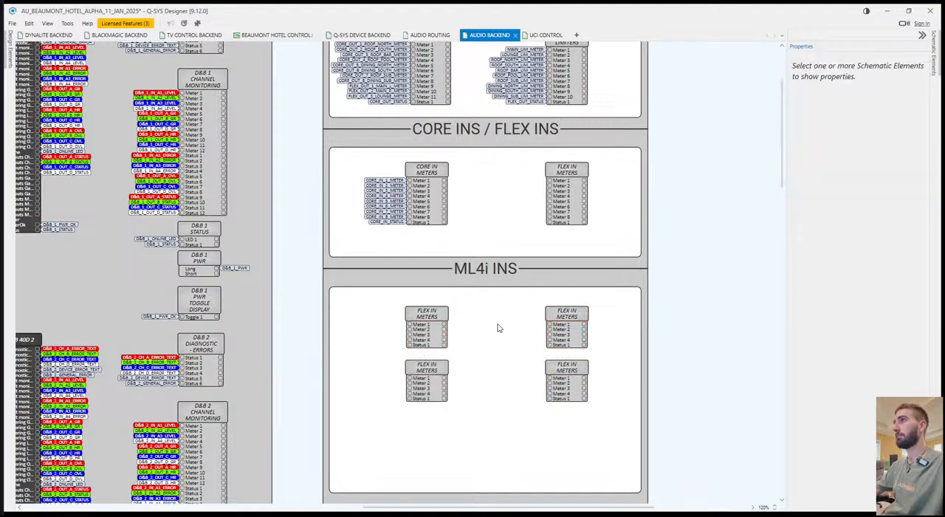
click(496, 489)
drag(496, 490, 494, 402)
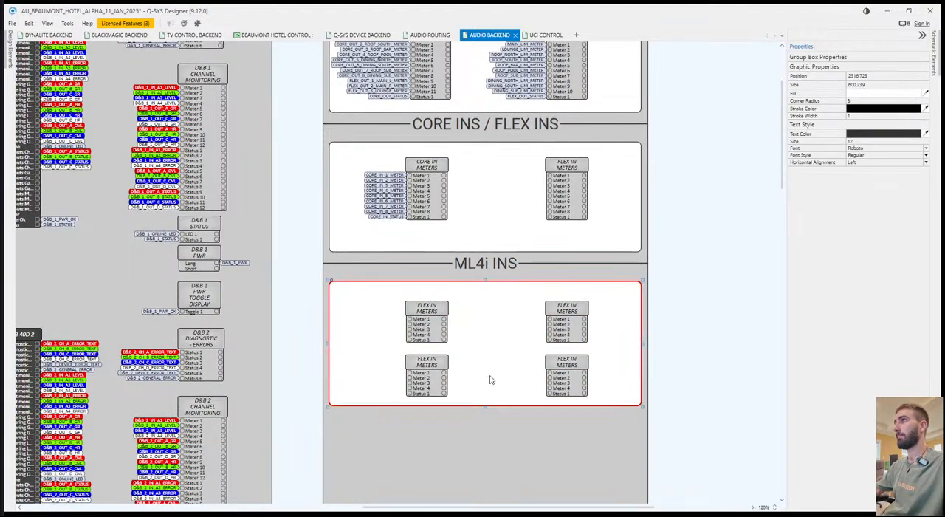
Rename the upper-left four-meter FLEX IN METERS block in the ML4i INS box as ML4i 1 METERS.
click(473, 330)
click(437, 310)
text(ML)
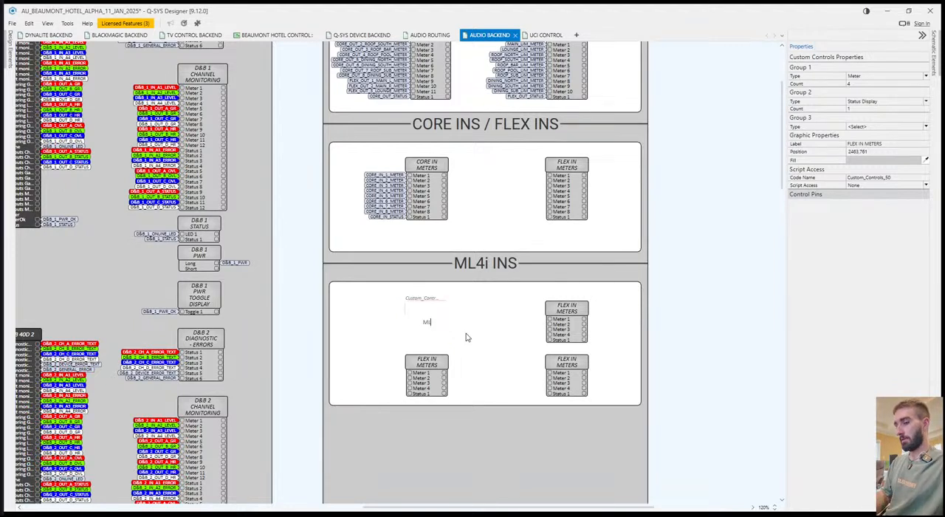
text(4i #1)
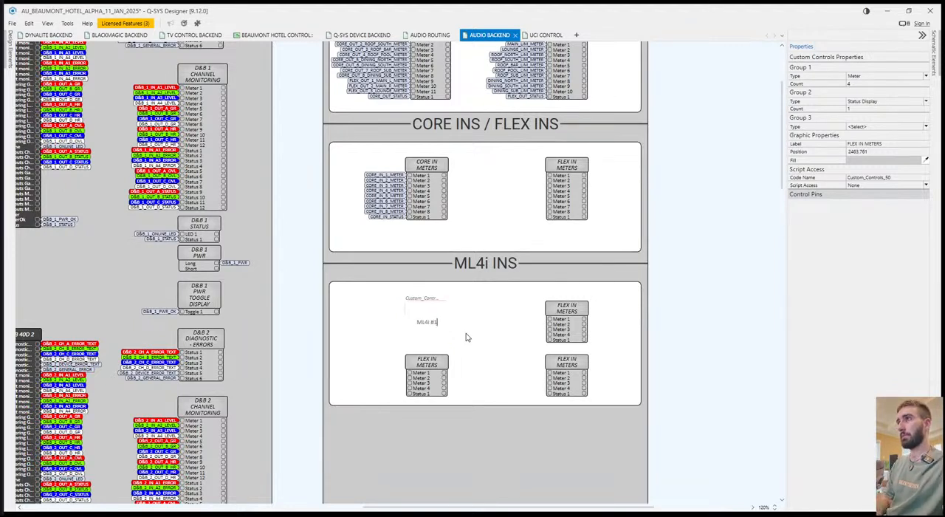
text( METERS)
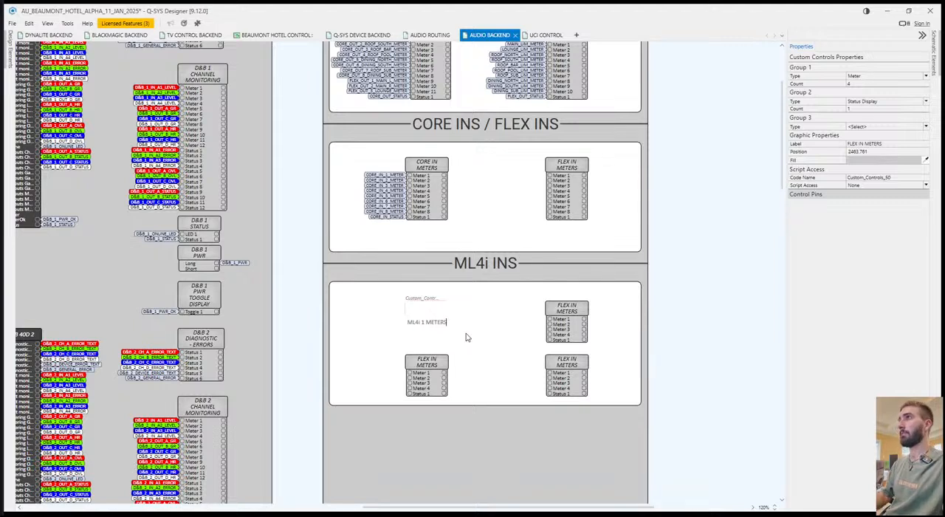
key(Return)
Rename the upper-right four-meter block in the ML4i INS box as ML4i #2 METERS.
click(563, 305)
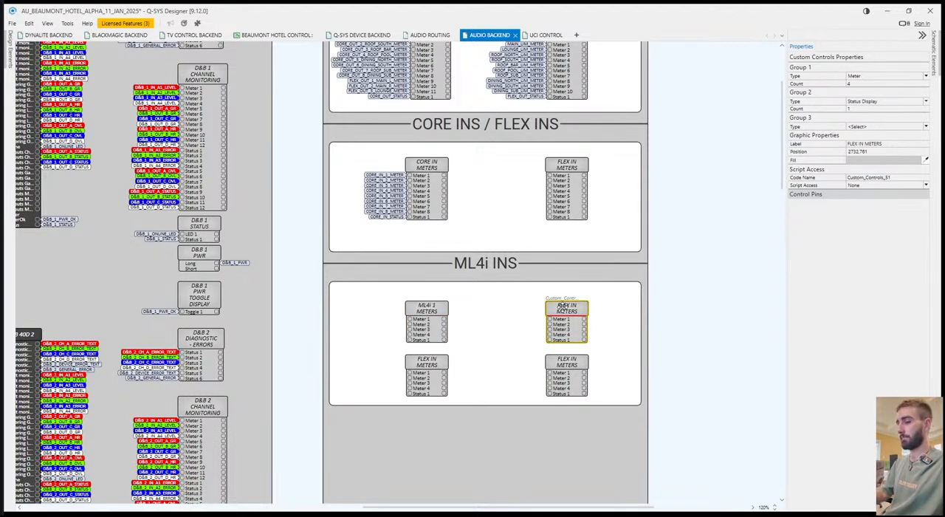
text(ML4i #2 Meters)
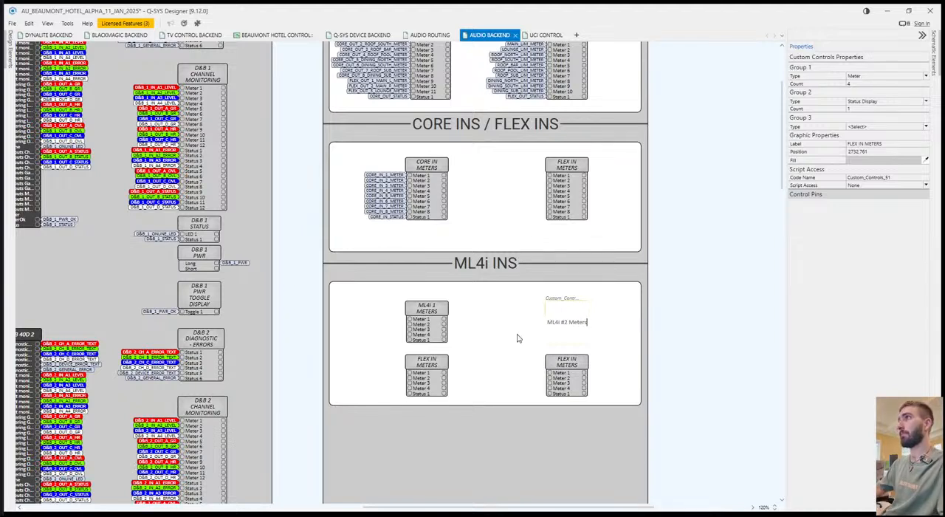
key(BackSpace)
key(BackSpace)
key(BackSpace)
key(BackSpace)
key(BackSpace)
key(BackSpace)
text(METERS)
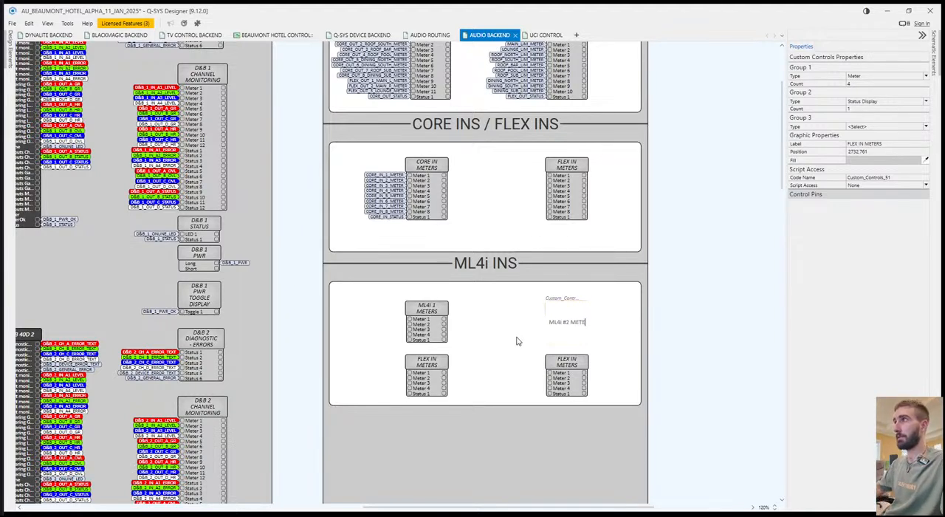
Correct the ML4i 1 METERS block's label to ML4i #1 METERS.
click(445, 315)
click(865, 152)
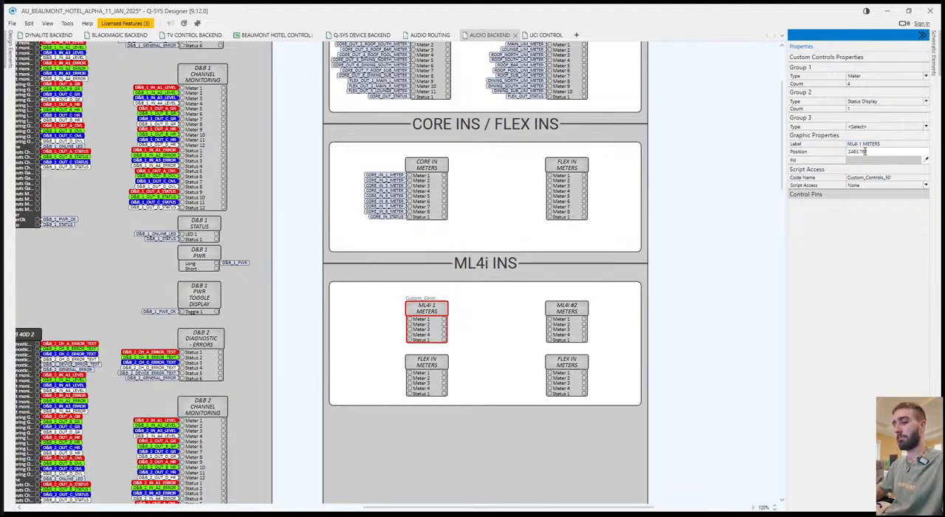
click(503, 329)
Rename the lower-left four-meter block in the ML4i INS box as ML4i #3 METERS.
click(432, 367)
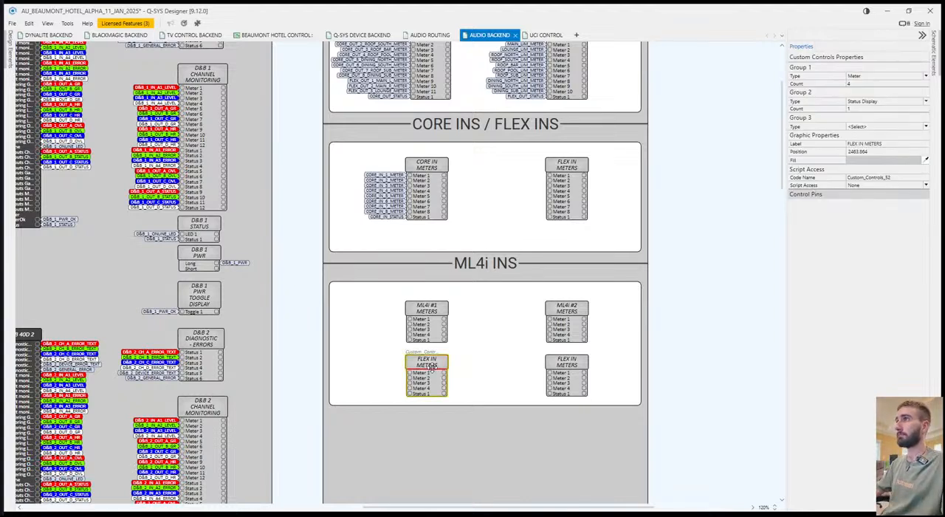
double_click(431, 366)
text(ML4i #3)
key(Return)
text(METERS)
Rename the lower-right four-meter block in the ML4i INS box as ML4i #4 METERS.
click(558, 363)
double_click(558, 364)
text(ML4i)
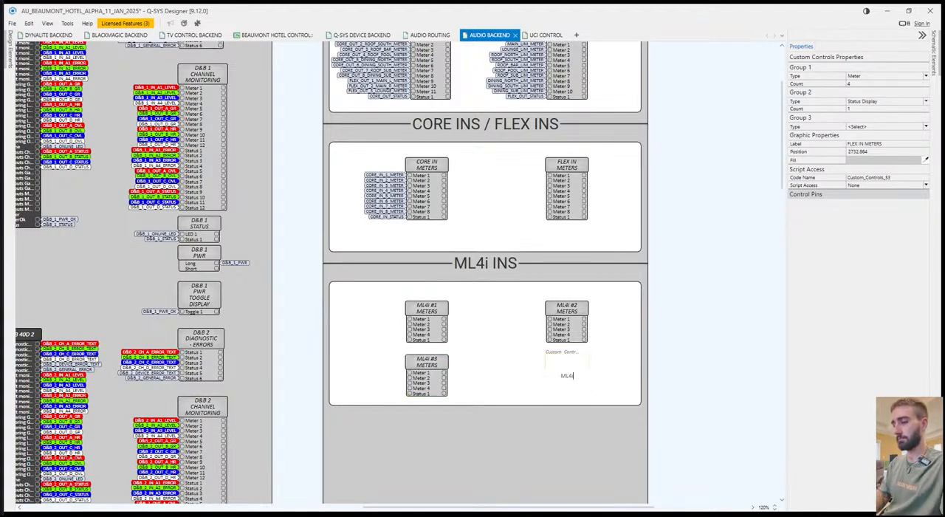
text( #4)
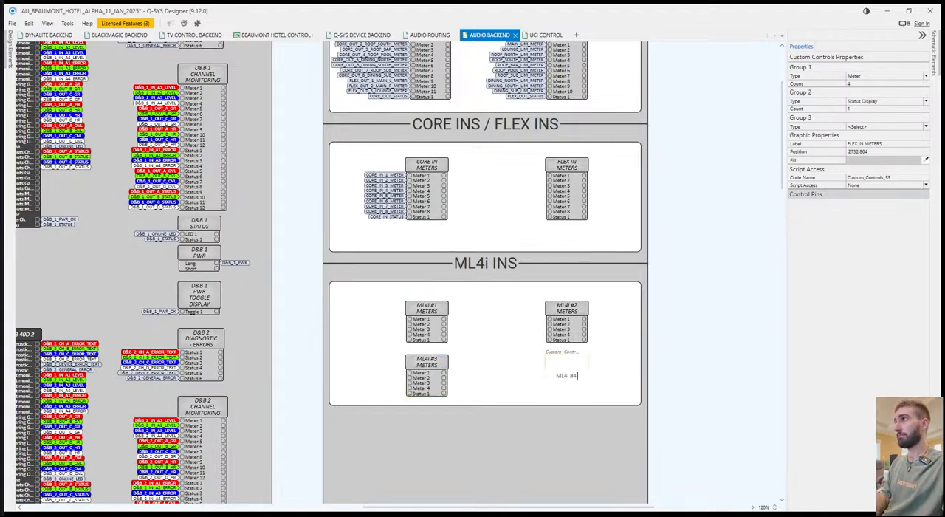
text( me)
key(BackSpace)
key(BackSpace)
text(METER)
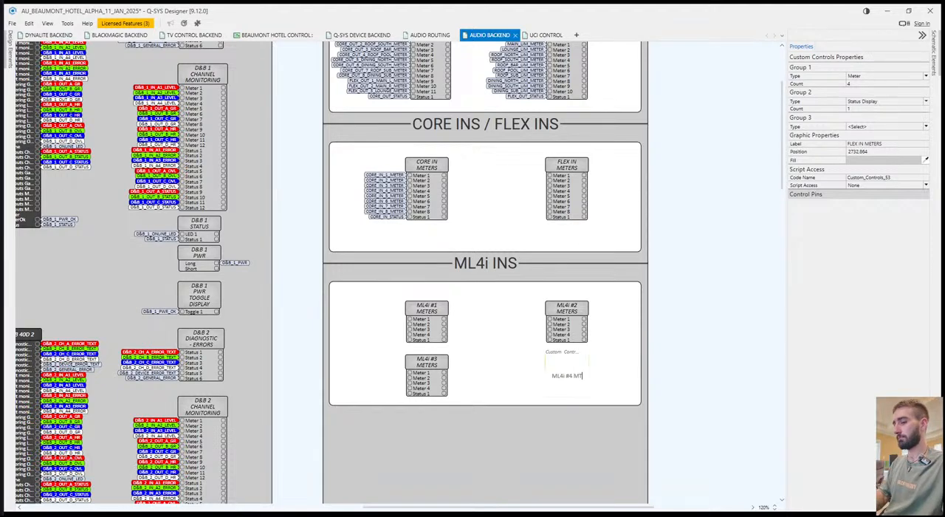
text(S)
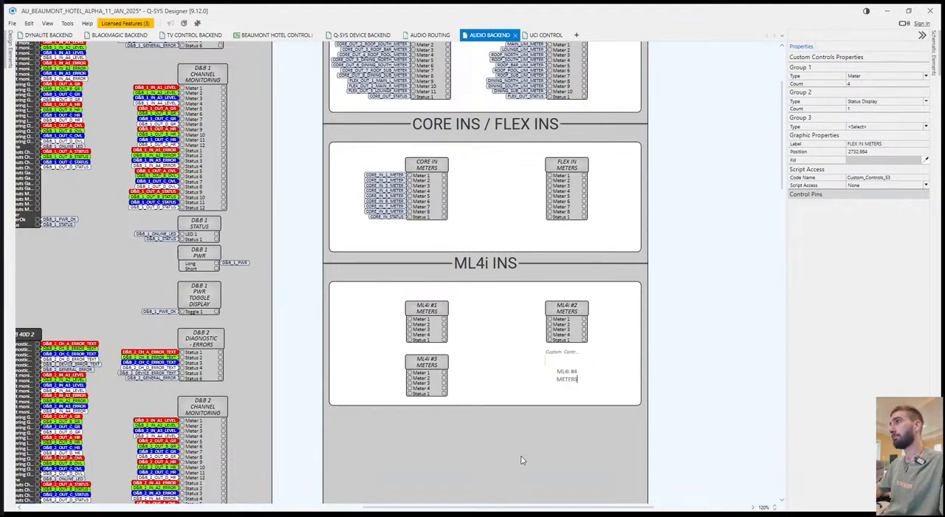
click(539, 439)
On AUDIO ROUTING, copy the meter and status signal tags of the QIO-ML4i-1 to QIO-ML4i-4 inputs.
click(430, 34)
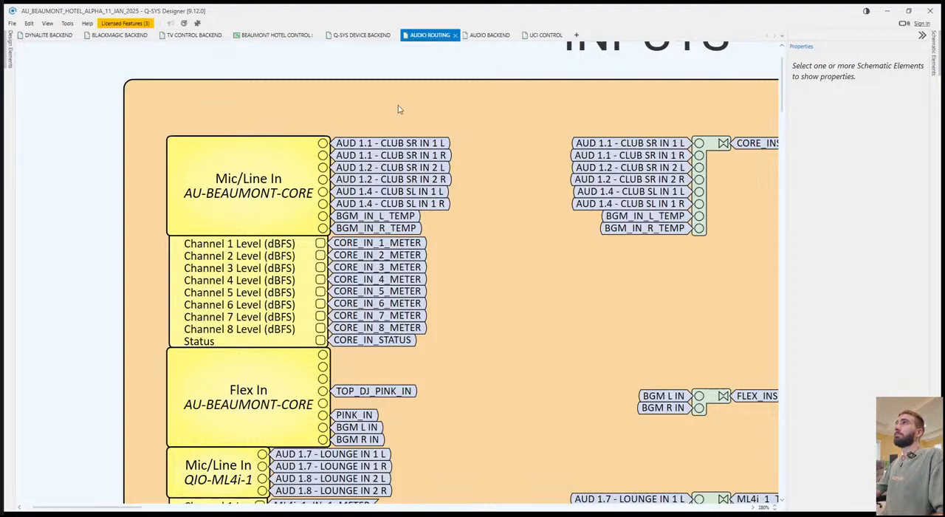
scroll(495, 443, down, 4)
scroll(531, 430, down, 4)
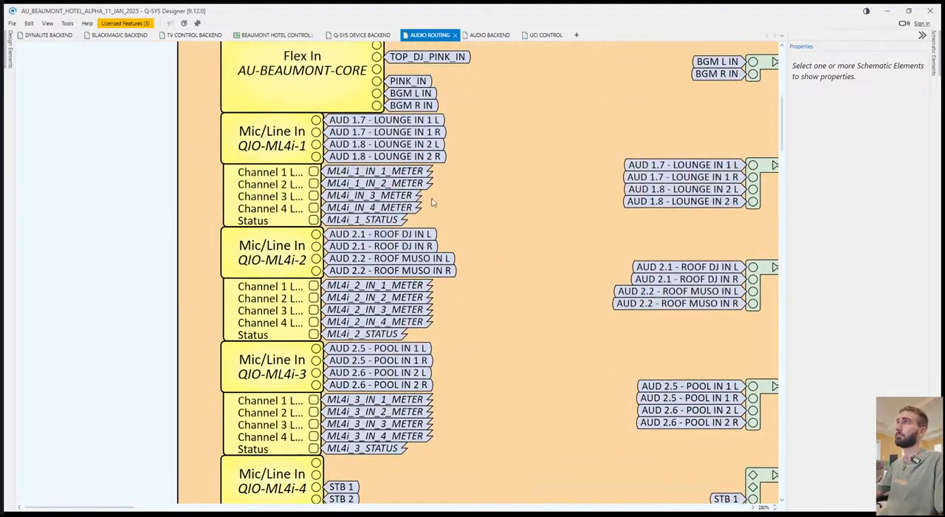
drag(443, 172, 393, 219)
drag(443, 286, 391, 338)
drag(441, 403, 377, 470)
scroll(443, 426, down, 2)
On AUDIO BACKEND, stack the four ML4i meter blocks in a single column.
click(490, 36)
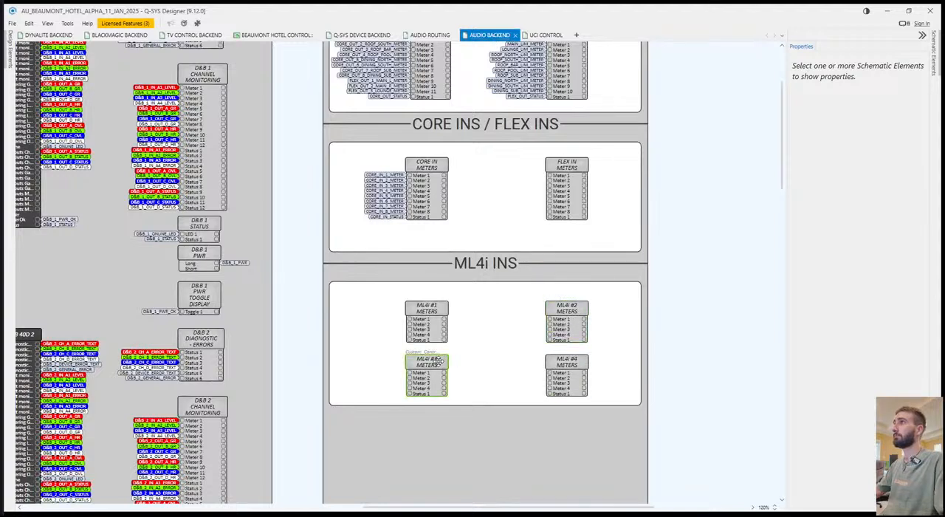
drag(438, 360, 452, 486)
drag(572, 309, 431, 357)
drag(578, 365, 438, 412)
drag(438, 490, 425, 459)
drag(413, 293, 377, 483)
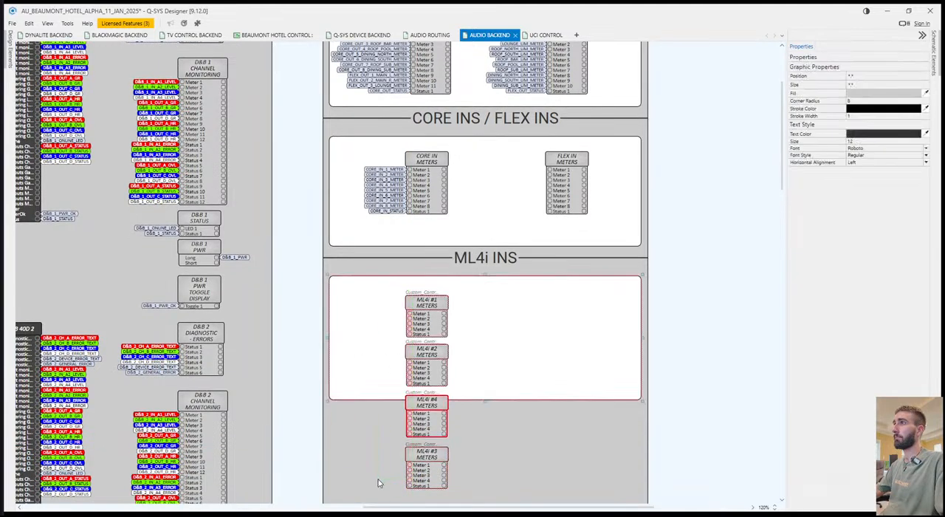
Swap the ML4i #3 and ML4i #4 blocks so the column runs in numerical order.
click(403, 487)
scroll(417, 500, down, 1)
drag(430, 407, 478, 440)
drag(429, 461, 429, 419)
drag(472, 440, 426, 470)
Paste the copied ML4i meter and status tags onto the input pins of all four ML4i blocks.
click(371, 443)
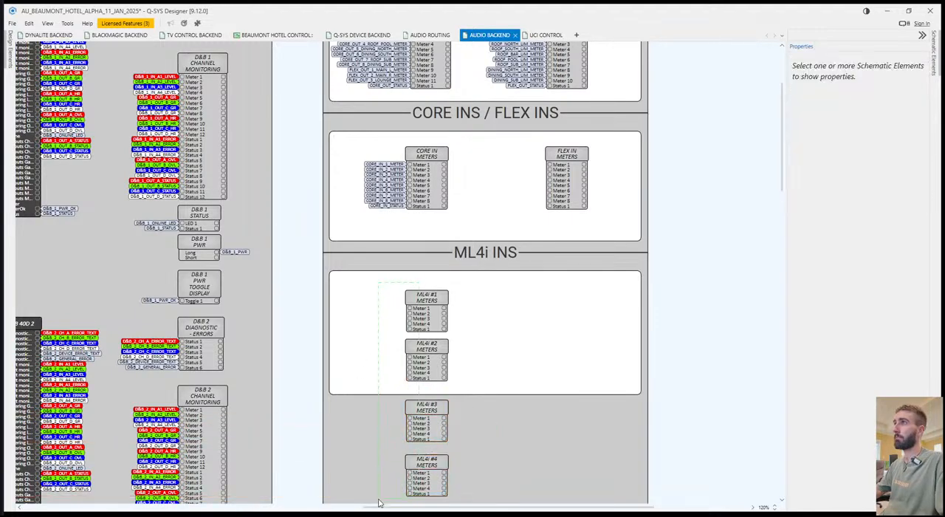
drag(378, 502, 379, 504)
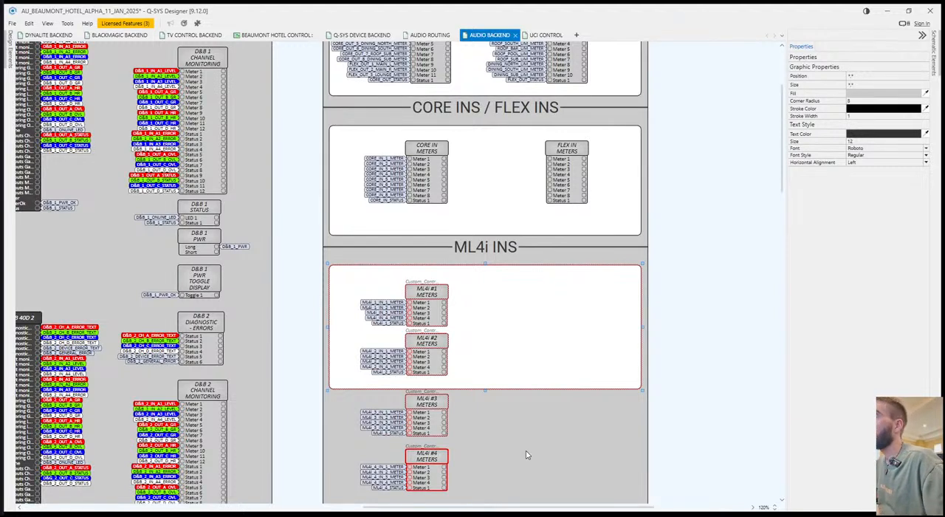
click(526, 454)
Rearrange the tagged ML4i blocks in a two-by-two grid inside the ML4i INS box.
drag(428, 344, 562, 298)
drag(426, 414, 426, 358)
drag(429, 451, 569, 344)
click(573, 422)
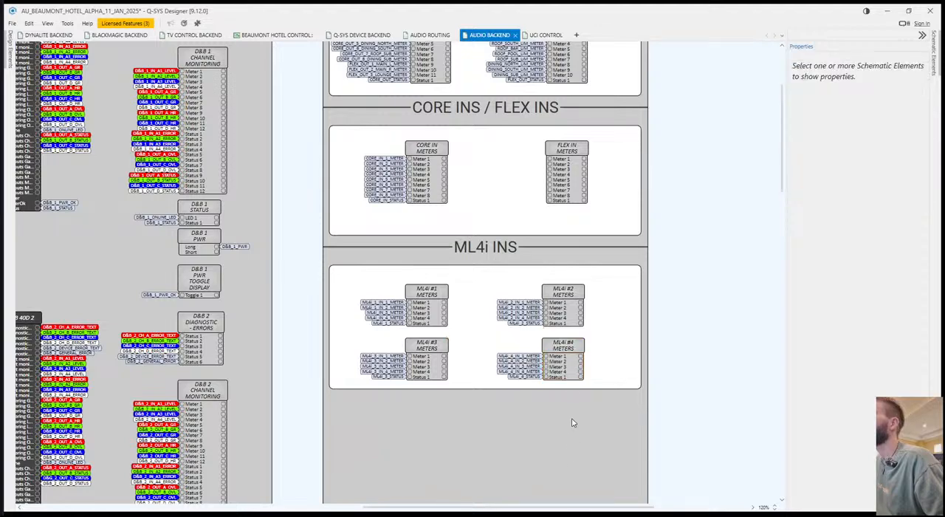
Align the FLEX IN METERS and CORE/FLEX OUT LIMITERS blocks with the column of the ML4i #2 and #4 blocks.
drag(566, 151, 569, 157)
scroll(568, 157, up, 2)
drag(558, 100, 559, 92)
click(660, 238)
drag(563, 231, 563, 232)
click(674, 282)
scroll(661, 368, down, 3)
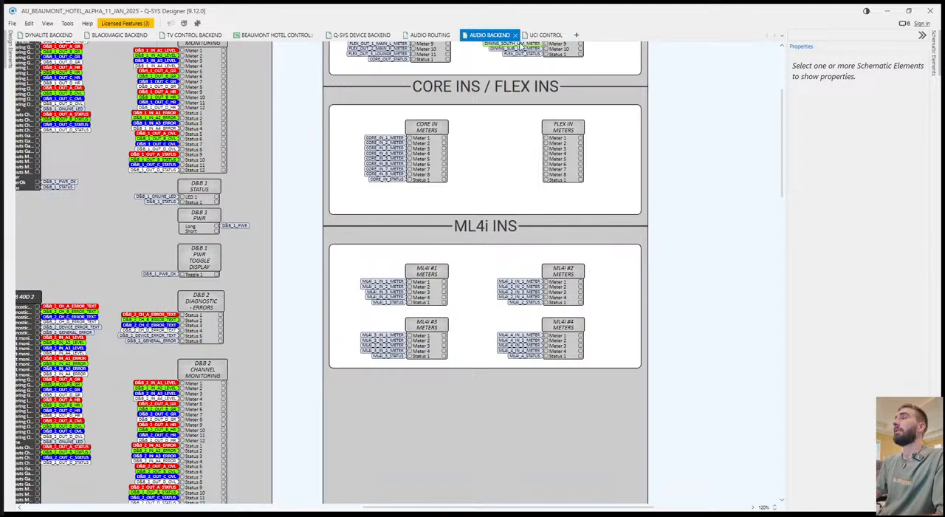
Dock the UCI CONTROL page in a split view beside AUDIO BACKEND.
drag(537, 38, 606, 305)
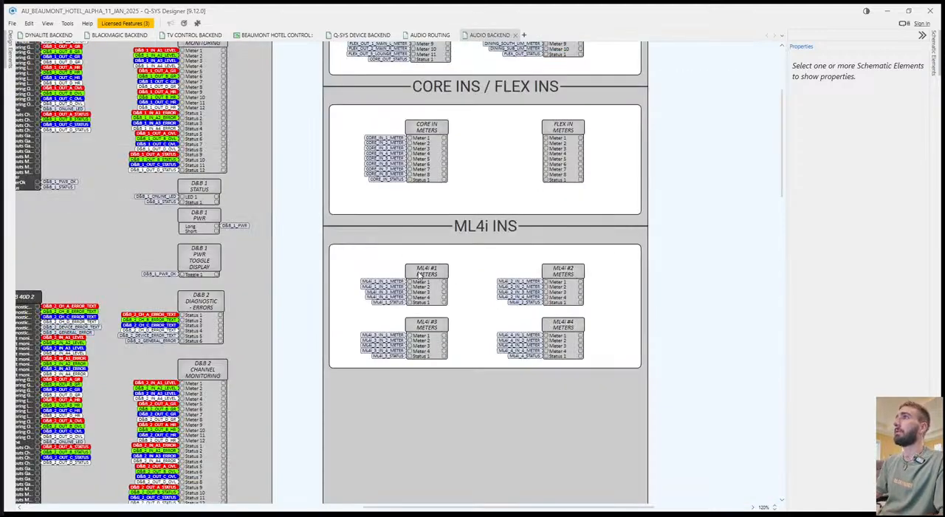
drag(423, 252, 616, 306)
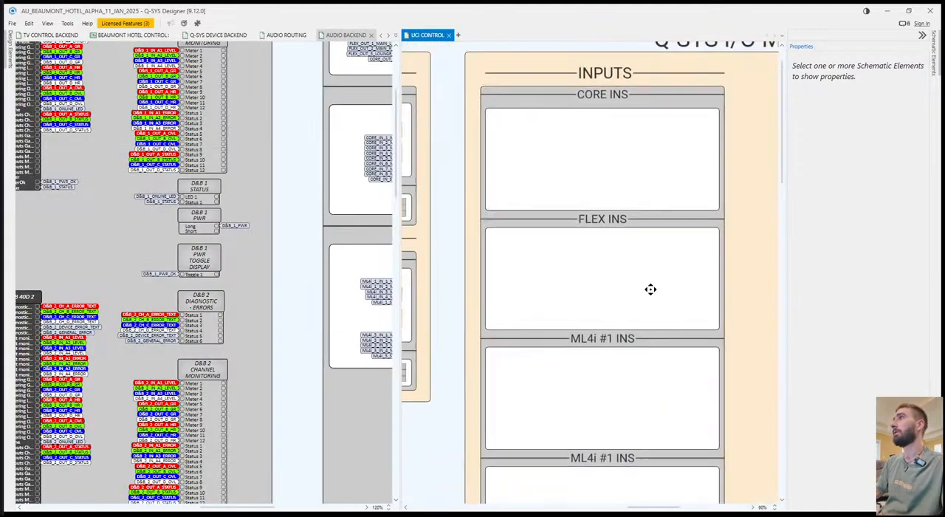
drag(289, 296, 47, 316)
Place the eight meters and the status display of CORE IN METERS in the CORE INS box on UCI CONTROL.
double_click(118, 299)
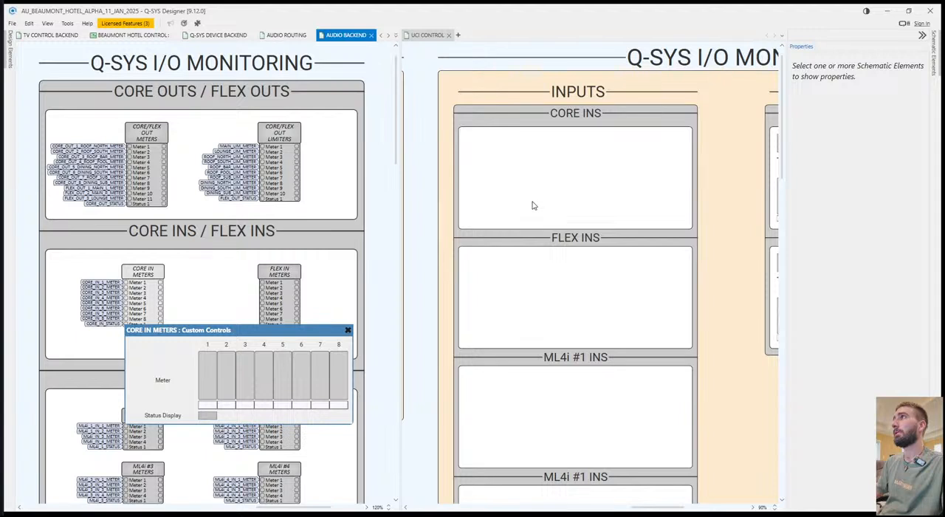
click(209, 377)
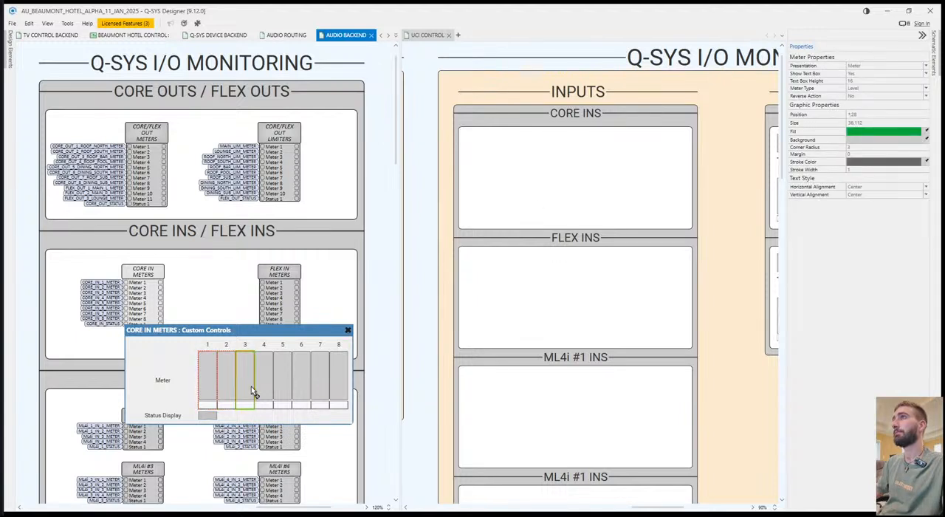
shift+click(337, 392)
drag(337, 392, 549, 207)
drag(209, 414, 504, 149)
click(713, 186)
drag(529, 278, 577, 283)
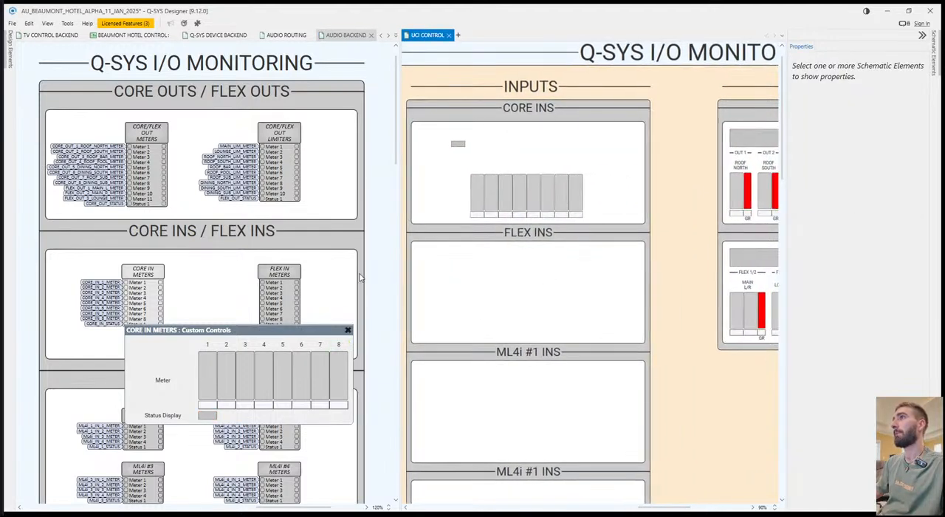
click(348, 332)
Place the four meters and status display of ML4i #1 METERS in the first ML4i #1 INS box.
double_click(224, 323)
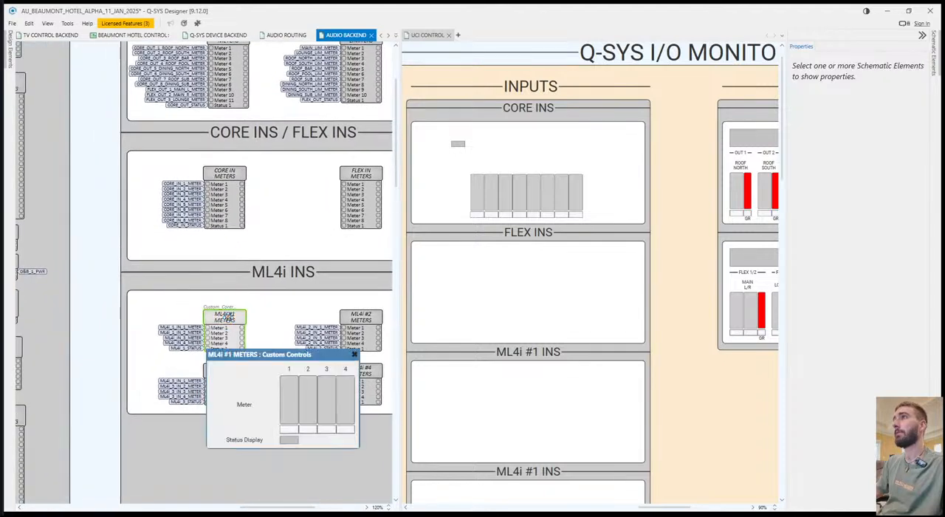
drag(288, 412, 446, 385)
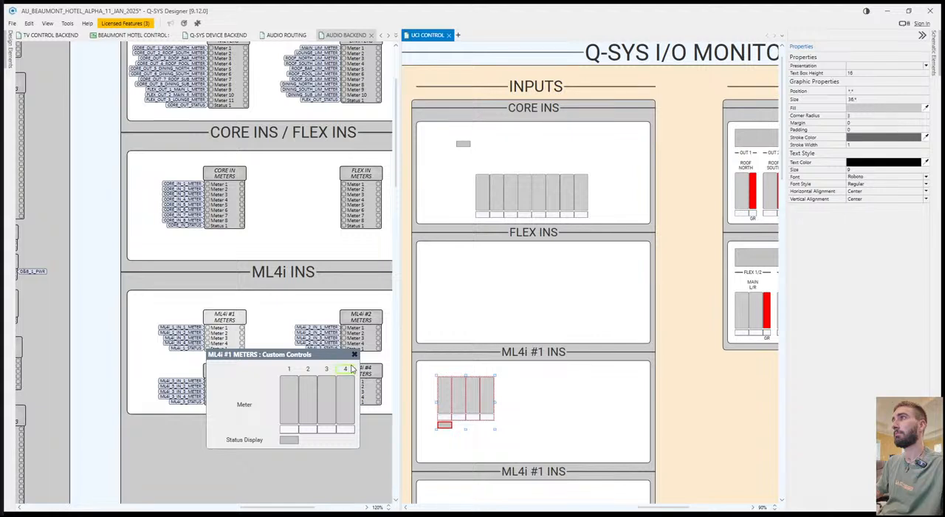
click(354, 354)
Place the four meters and status display of ML4i #2 METERS in the second ML4i #1 INS box.
double_click(361, 325)
key(ctrl+a)
drag(321, 413, 463, 478)
scroll(462, 478, down, 5)
key(ctrl+z)
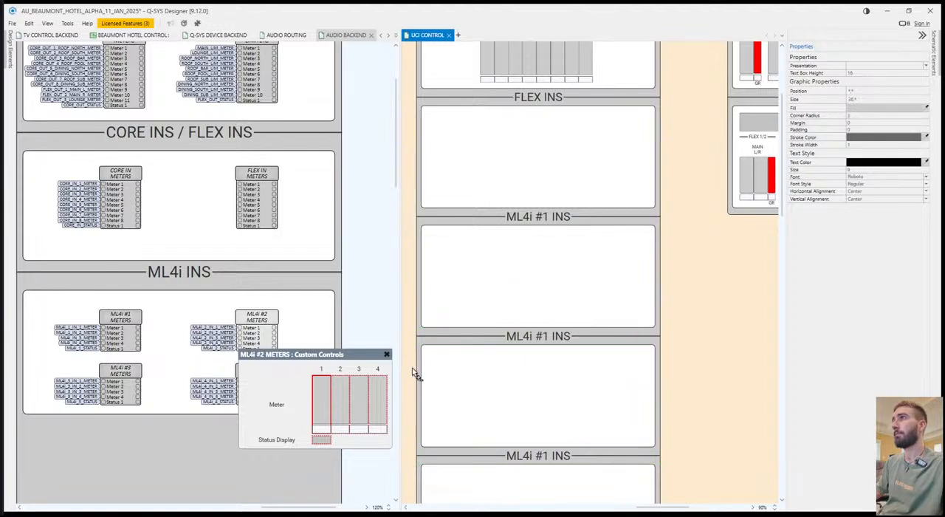
key(ctrl+y)
drag(324, 417, 457, 384)
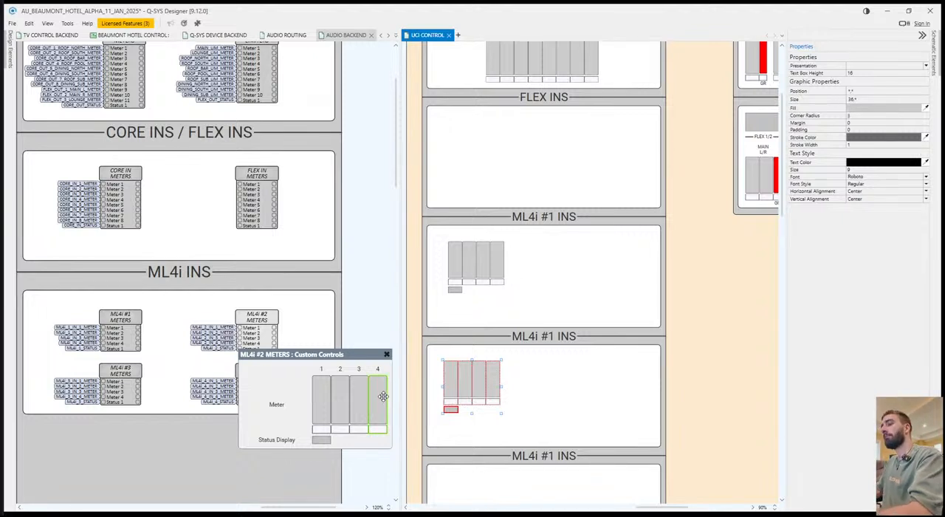
scroll(382, 320, down, 3)
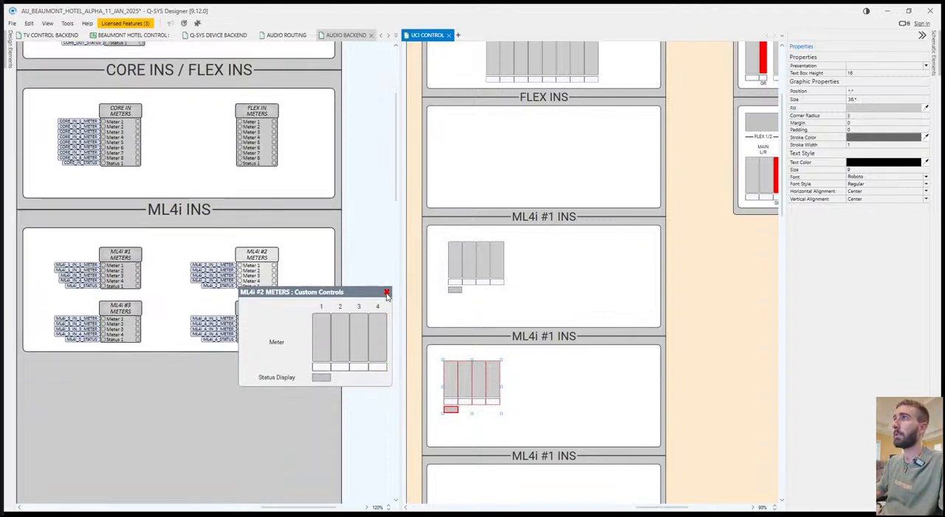
click(387, 292)
Place the four meters and status display of ML4i #3 METERS in the third ML4i #1 INS box.
double_click(129, 315)
drag(193, 419, 467, 490)
click(243, 437)
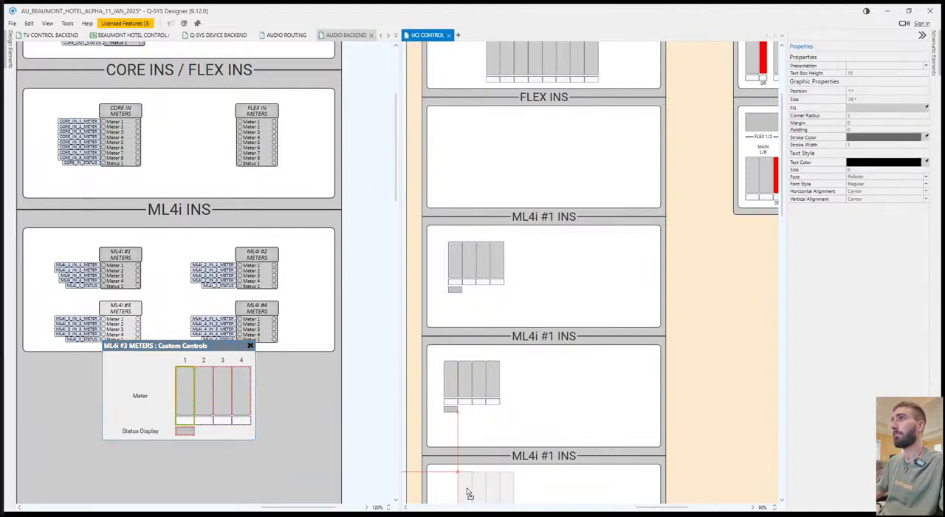
drag(467, 491, 478, 375)
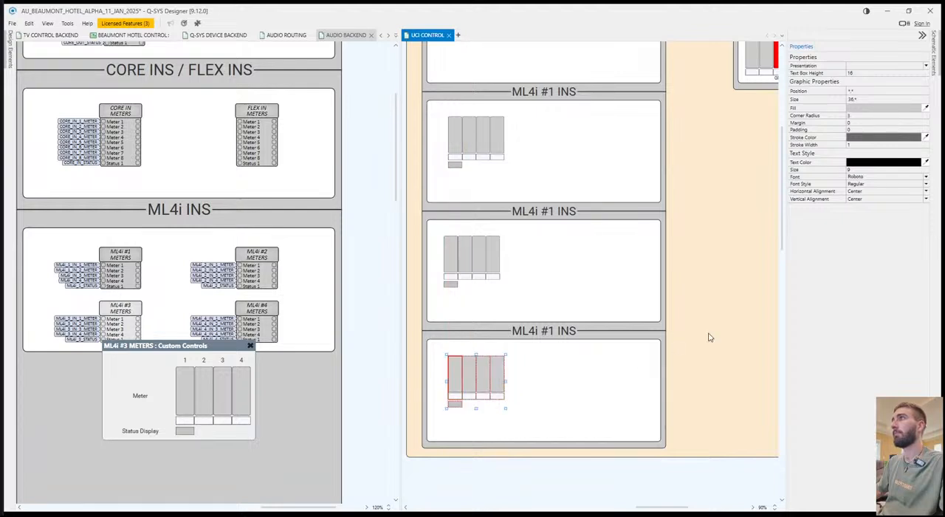
Rename the second and third ML4i #1 INS headers as ML4i #2 INS and ML4i #3 INS.
scroll(708, 337, up, 3)
scroll(648, 316, down, 3)
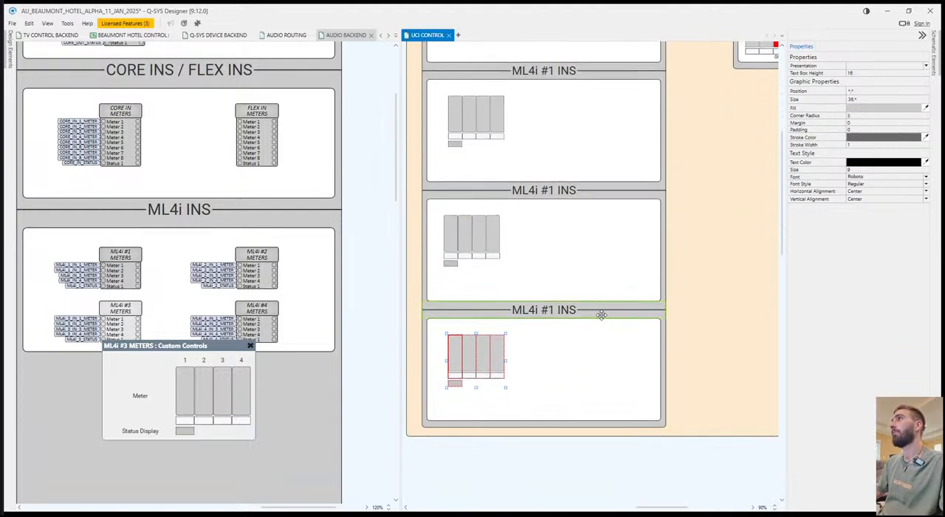
click(546, 188)
key(BackSpace)
text(2)
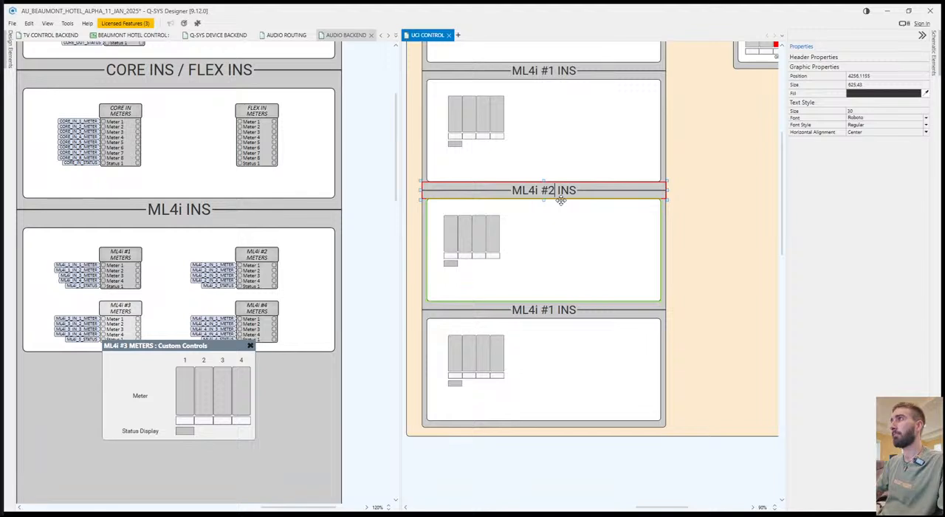
click(555, 308)
double_click(555, 308)
click(555, 311)
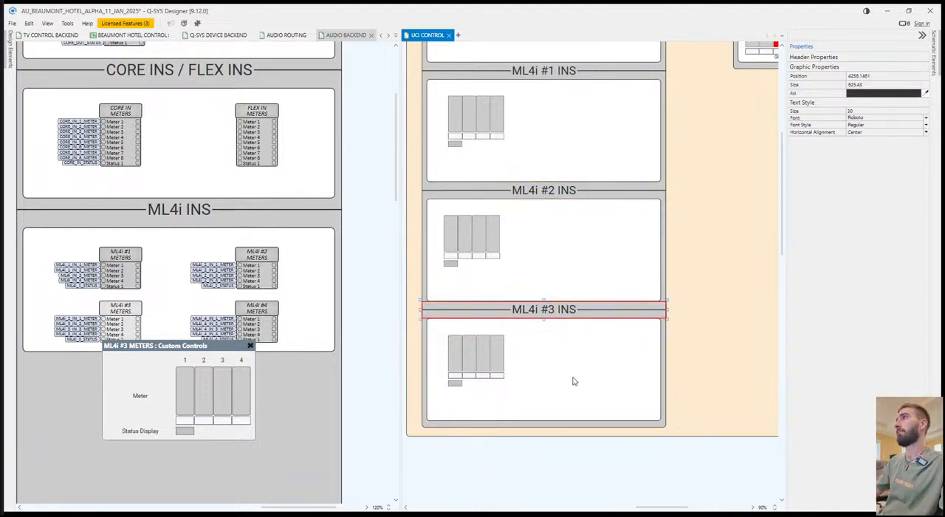
Extend the Q-SYS I/O MONITORING background and the grey inputs box downward to make room for another ML4i section.
click(611, 443)
scroll(665, 369, down, 5)
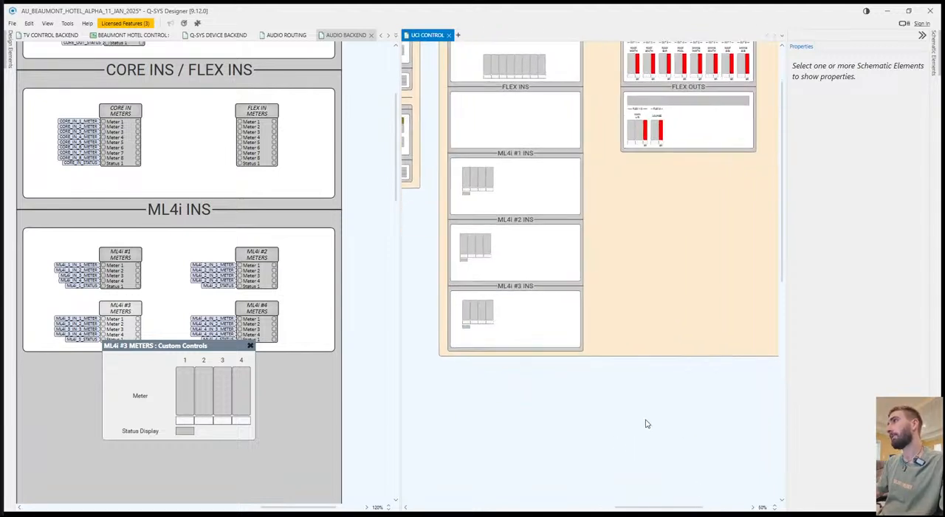
click(622, 357)
drag(613, 358, 630, 445)
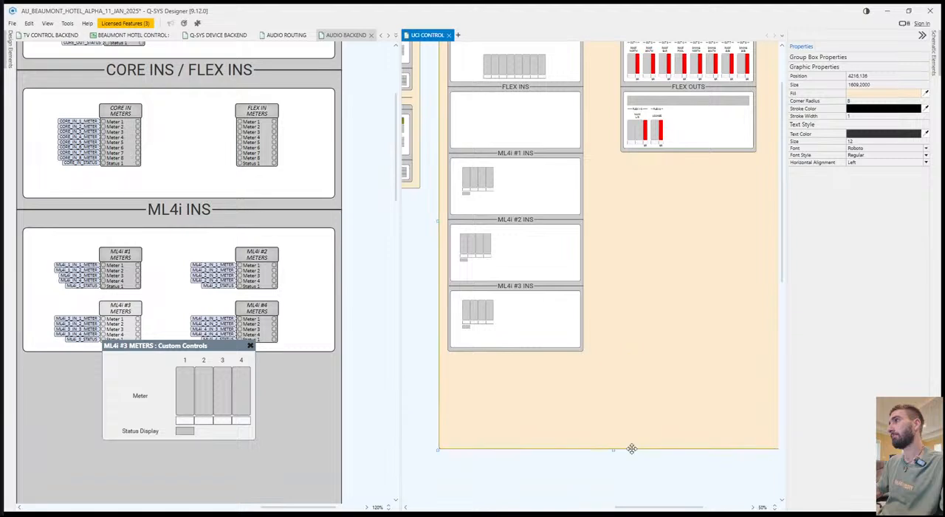
click(547, 350)
click(599, 372)
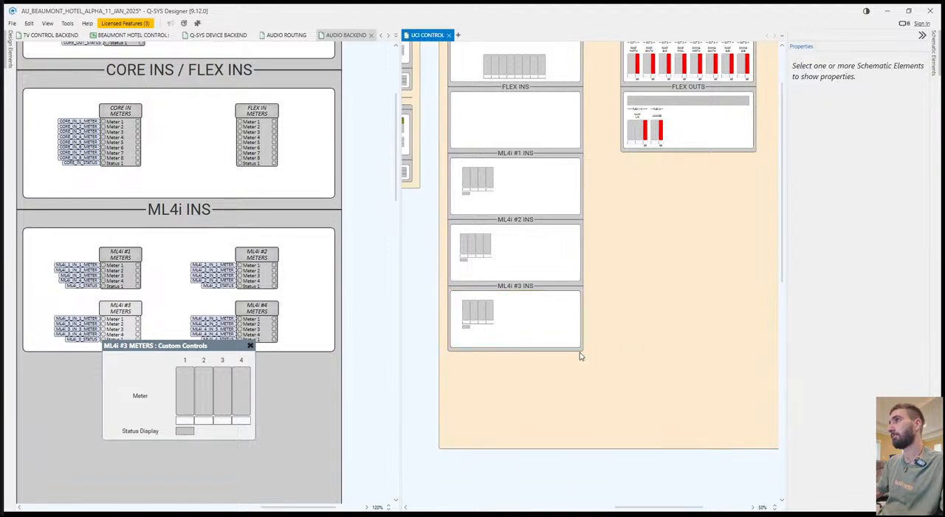
click(528, 365)
drag(515, 353, 517, 423)
Duplicate the ML4i #3 INS header and its white box directly below the original.
click(538, 310)
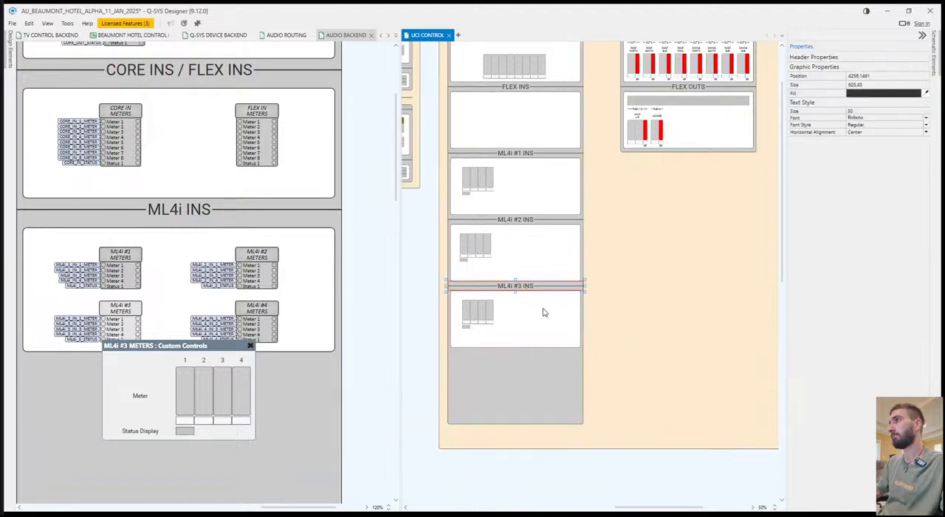
ctrl+click(532, 327)
key(ctrl+c)
key(ctrl+v)
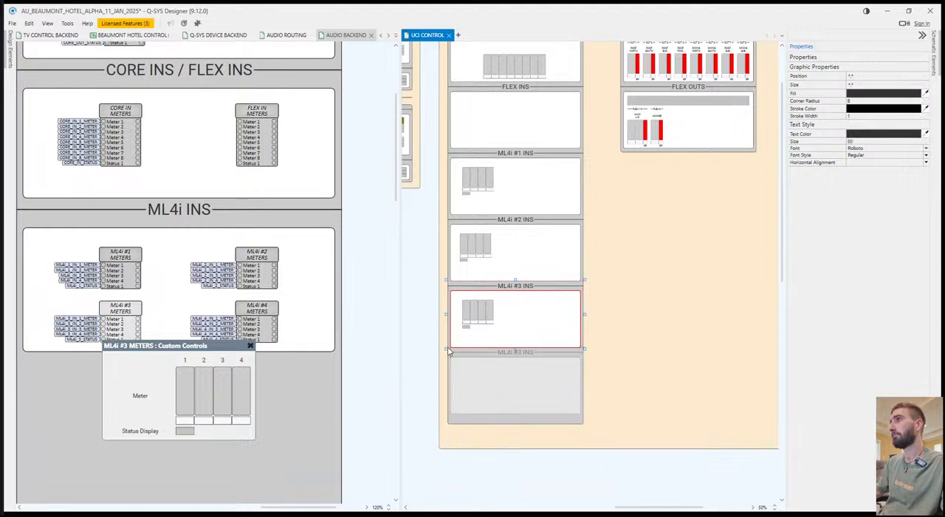
click(448, 351)
click(677, 384)
Shorten the grey inputs box and the beige background so they end just below the duplicated ML4i section.
click(550, 422)
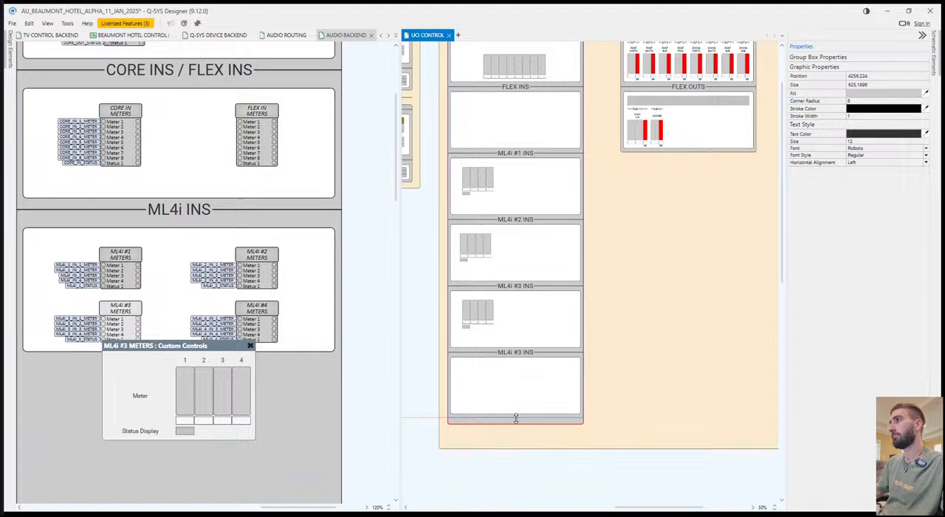
click(568, 445)
drag(613, 449, 611, 423)
click(598, 448)
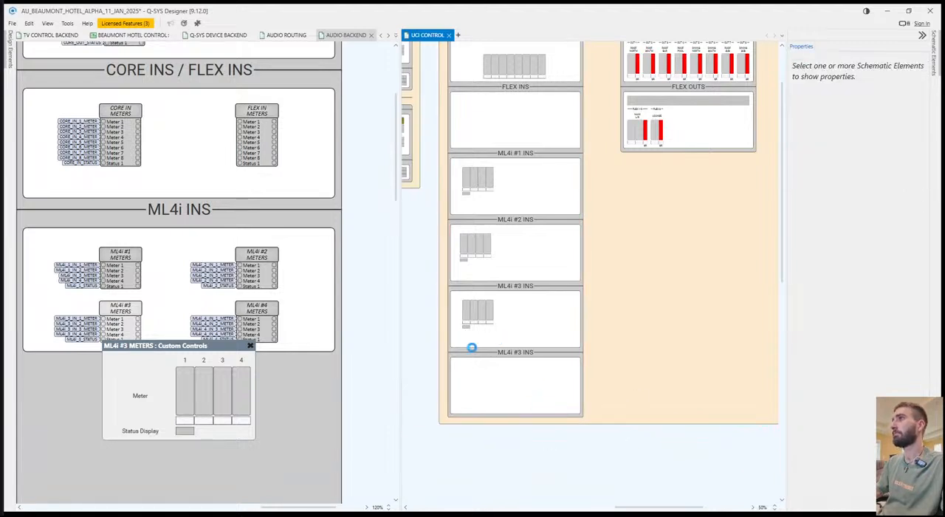
Place the four meters and status display of ML4i #4 METERS in the lowest ML4i INS box.
click(247, 346)
double_click(256, 309)
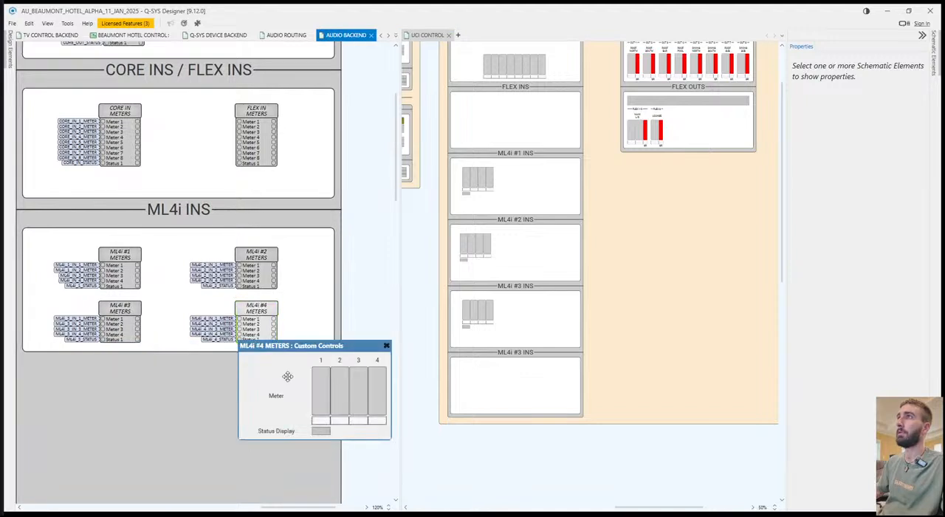
drag(313, 394, 477, 379)
click(384, 345)
scroll(644, 254, up, 1)
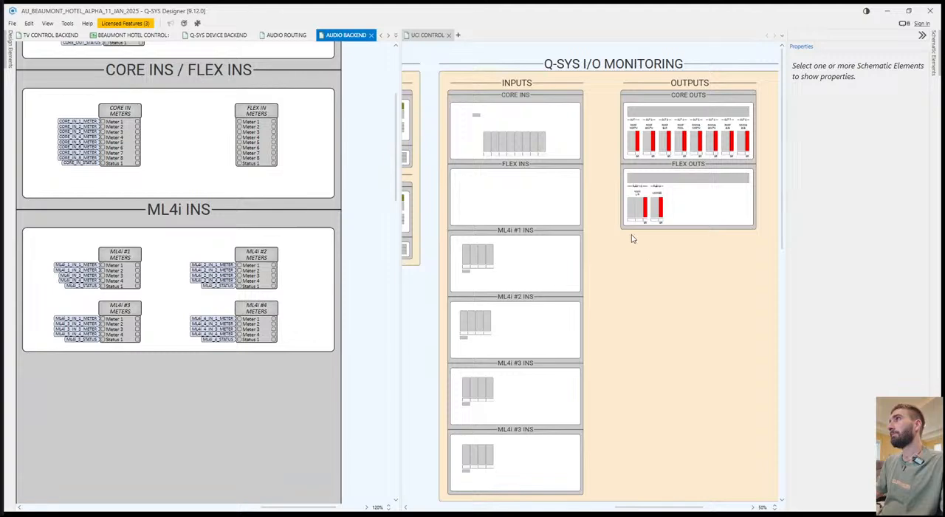
Return the UCI CONTROL page to the main page group so it fills the workspace.
click(605, 189)
drag(425, 35, 360, 36)
scroll(267, 230, left, 5)
scroll(325, 256, right, 2)
scroll(348, 175, up, 4)
scroll(465, 233, up, 1)
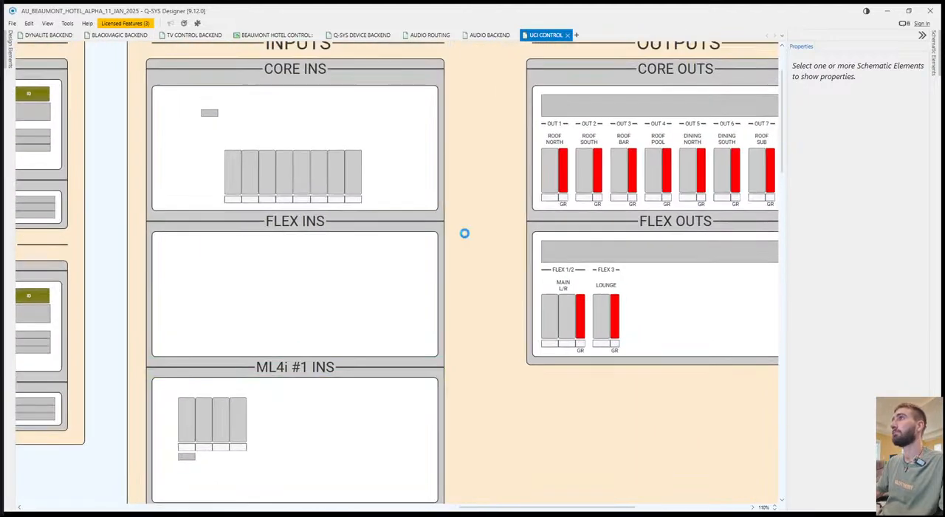
scroll(479, 269, down, 1)
Copy the OUT 1 header and ROOF NORTH label from CORE OUTS into the CORE INS box.
click(542, 181)
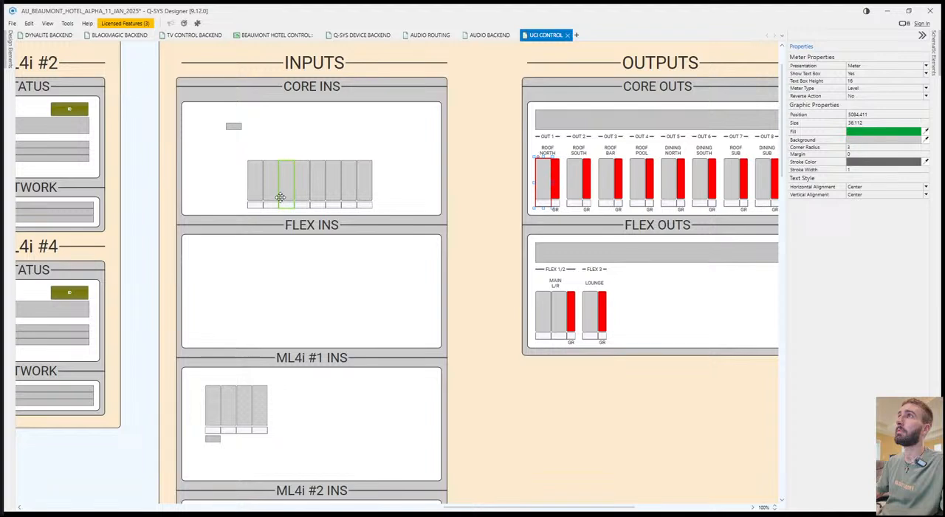
click(282, 154)
drag(554, 136, 285, 114)
drag(240, 144, 216, 165)
key(ctrl+z)
drag(200, 121, 209, 152)
Copy the wide status display from CORE OUTS into the upper part of the CORE INS box.
drag(594, 127, 283, 121)
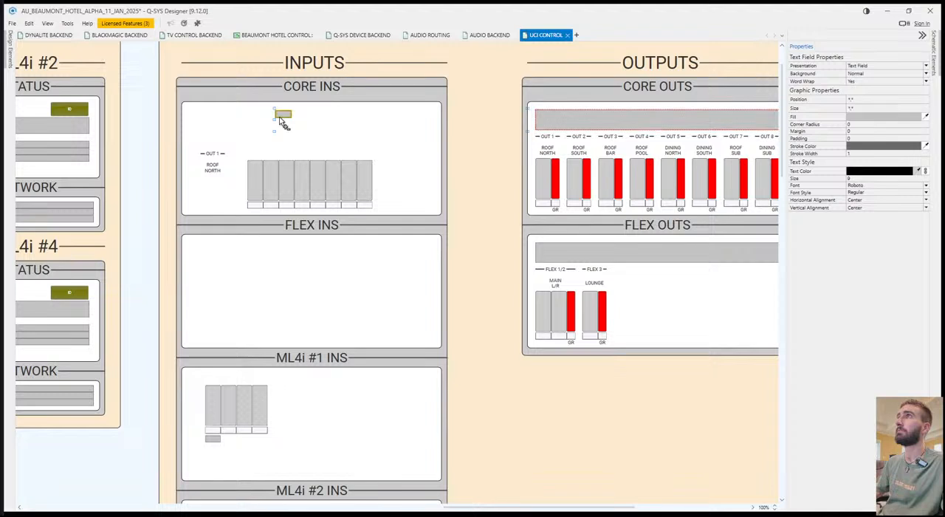
click(330, 138)
key(ctrl+z)
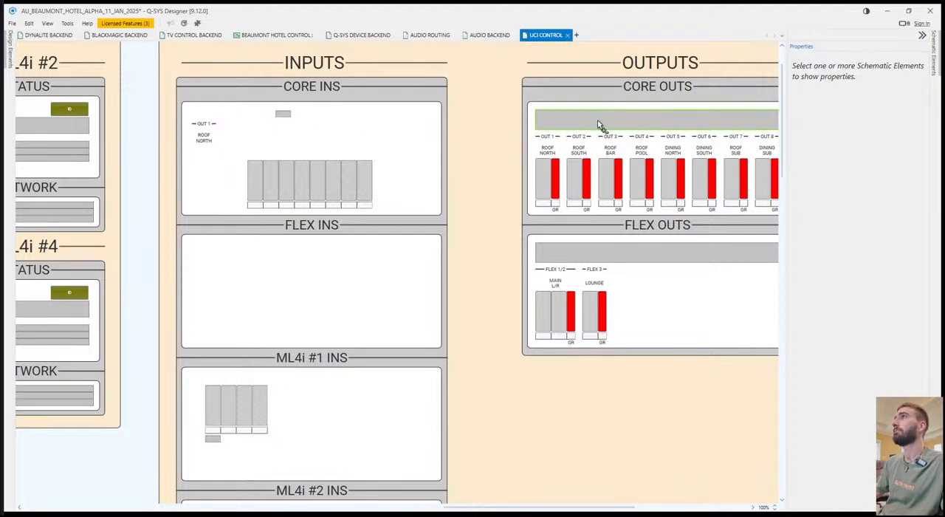
drag(598, 124, 213, 192)
click(390, 76)
drag(394, 119, 363, 120)
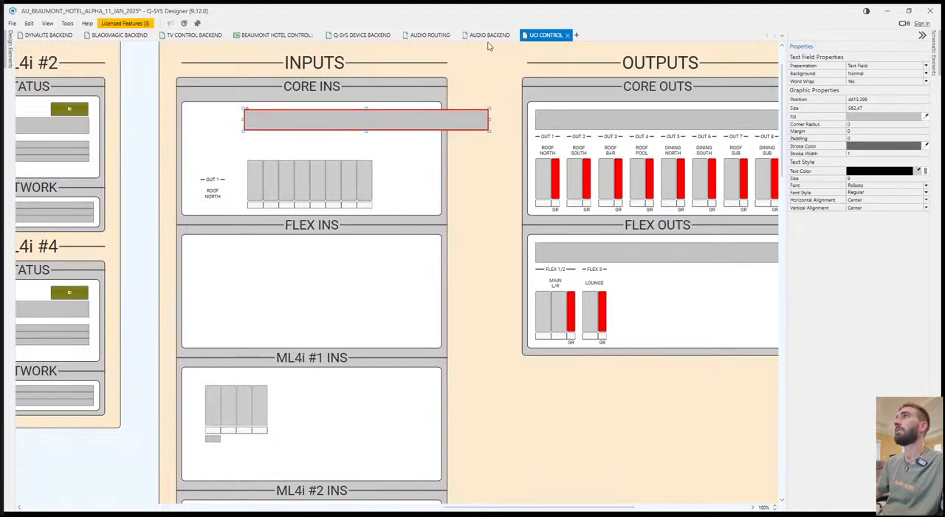
Show UCI CONTROL beside AUDIO BACKEND and assign the CORE IN METERS status display to the wide display in CORE INS.
drag(542, 38, 463, 253)
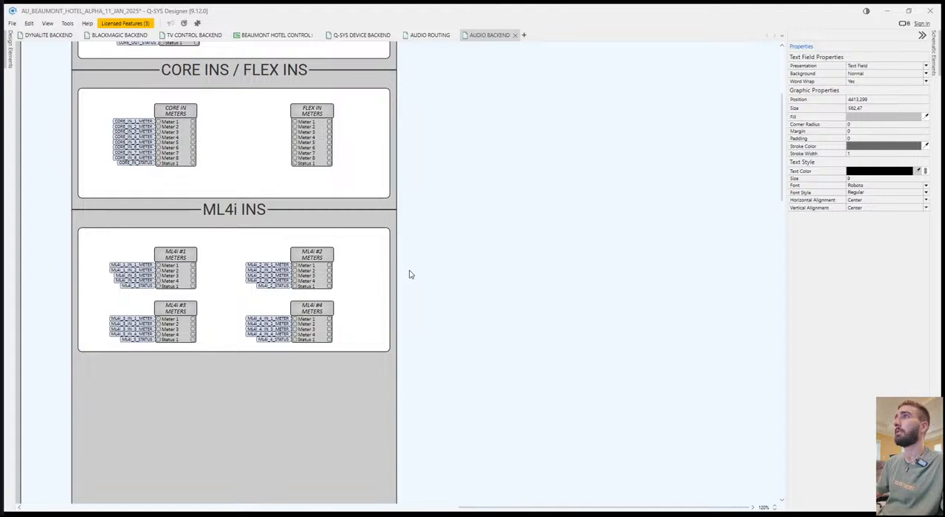
drag(409, 274, 341, 146)
scroll(538, 242, up, 2)
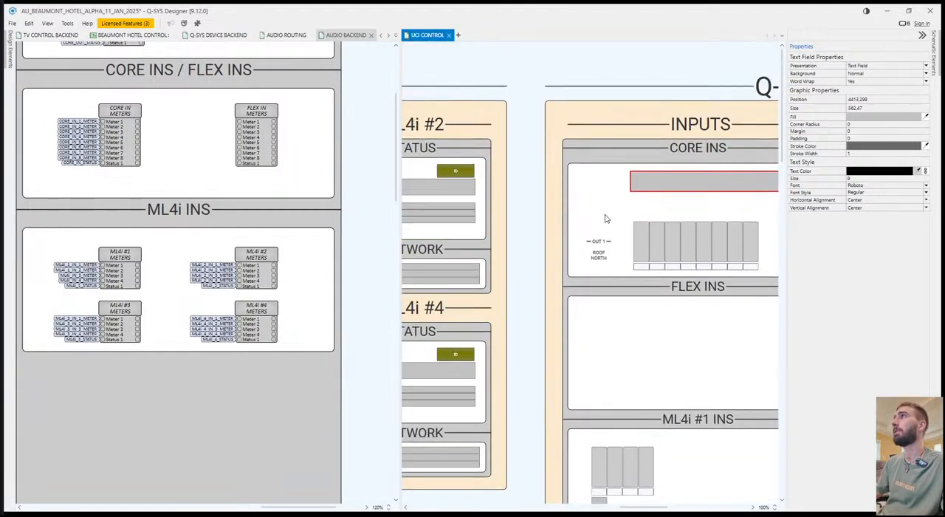
scroll(249, 258, up, 4)
double_click(120, 251)
drag(184, 379, 720, 180)
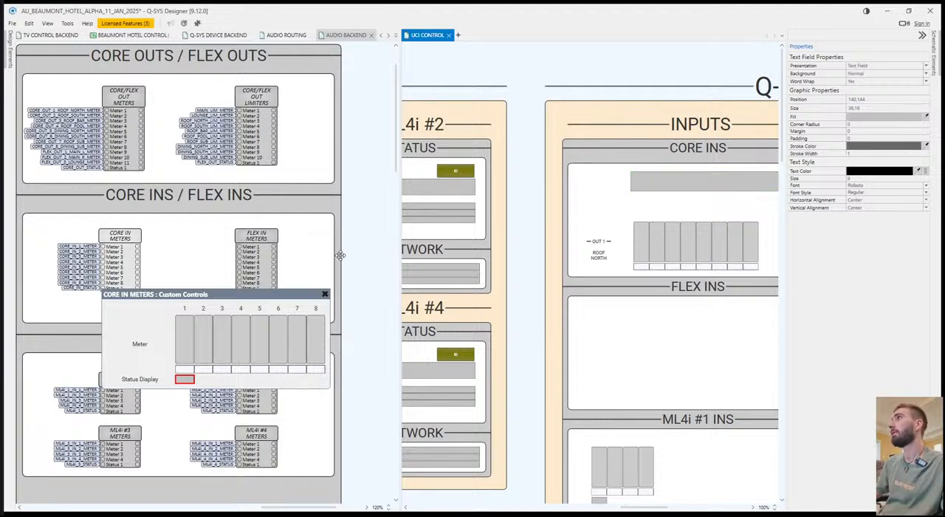
click(325, 294)
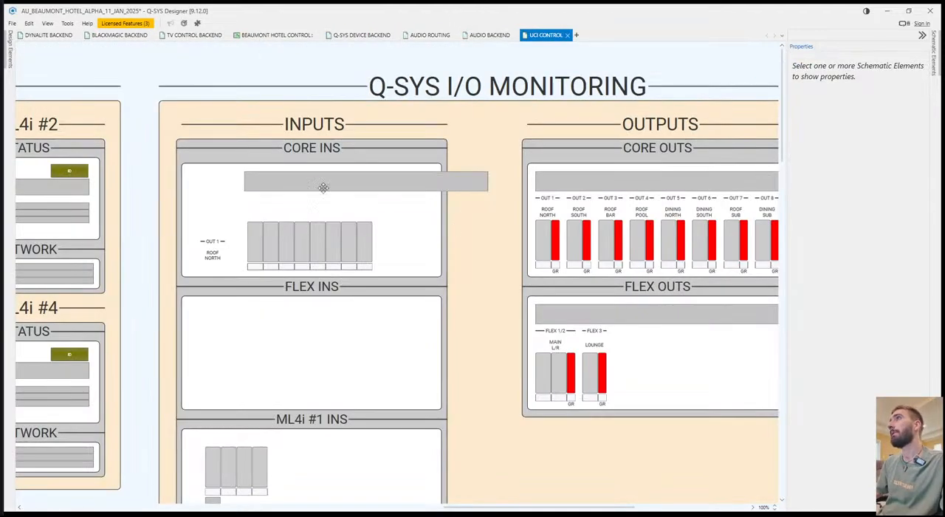
Restore UCI CONTROL to full width and align the wide status display inside the CORE INS box like the CORE OUTS one.
drag(324, 187, 270, 186)
click(480, 218)
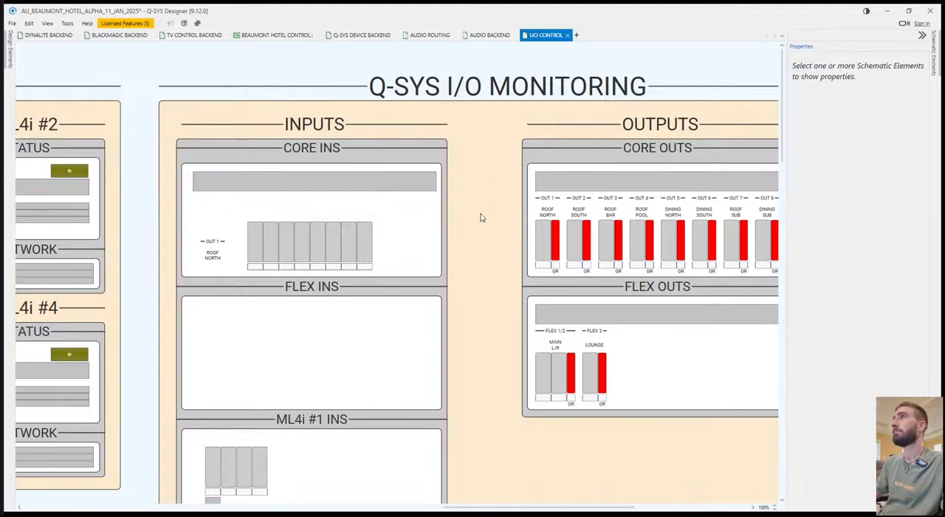
click(362, 186)
scroll(396, 287, right, 3)
scroll(506, 289, left, 2)
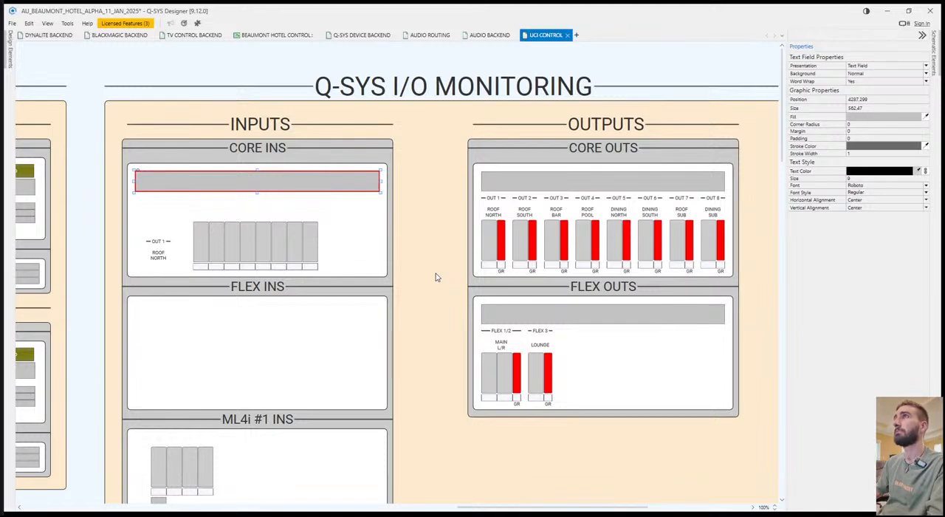
click(432, 258)
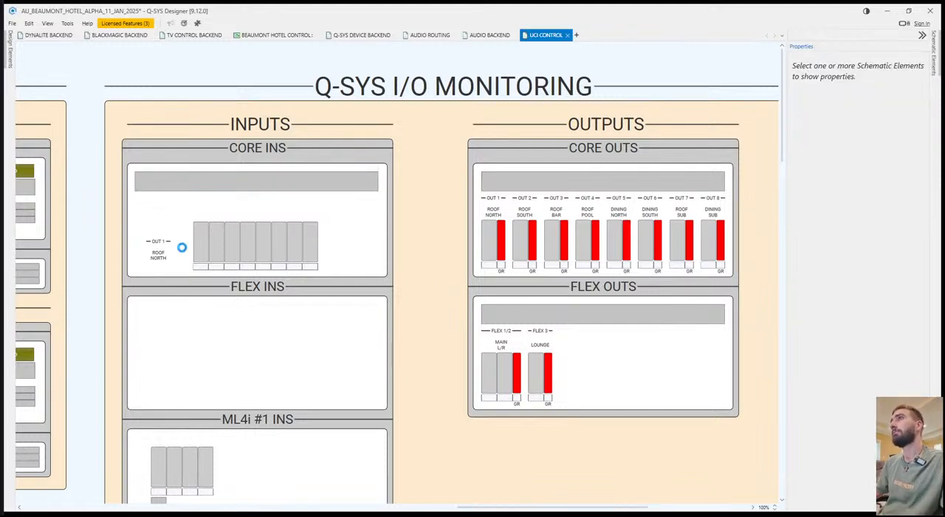
Align the OUT 1 header, ROOF NORTH label and first core input meter in a column under the CORE INS status display.
click(160, 251)
mouse_move(160, 252)
mouse_down()
mouse_move(148, 206)
mouse_move(196, 246)
mouse_move(152, 243)
mouse_up()
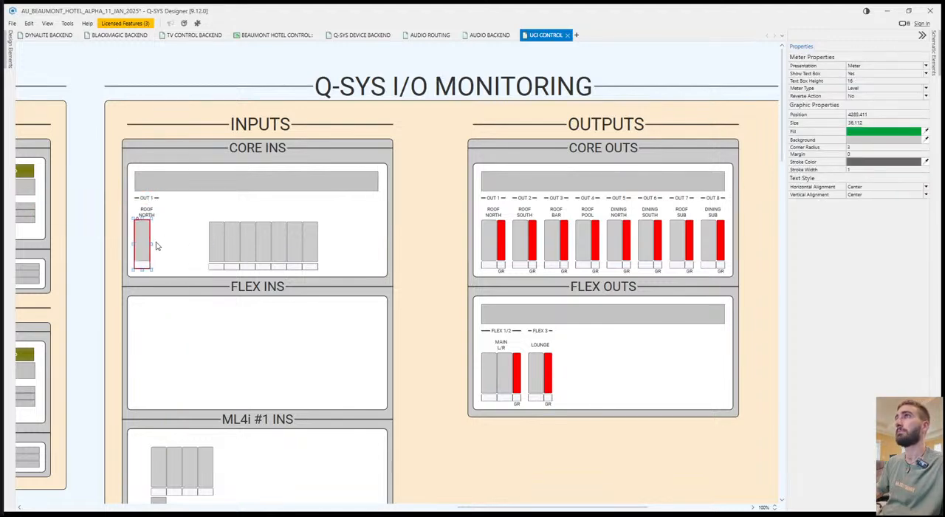
click(177, 238)
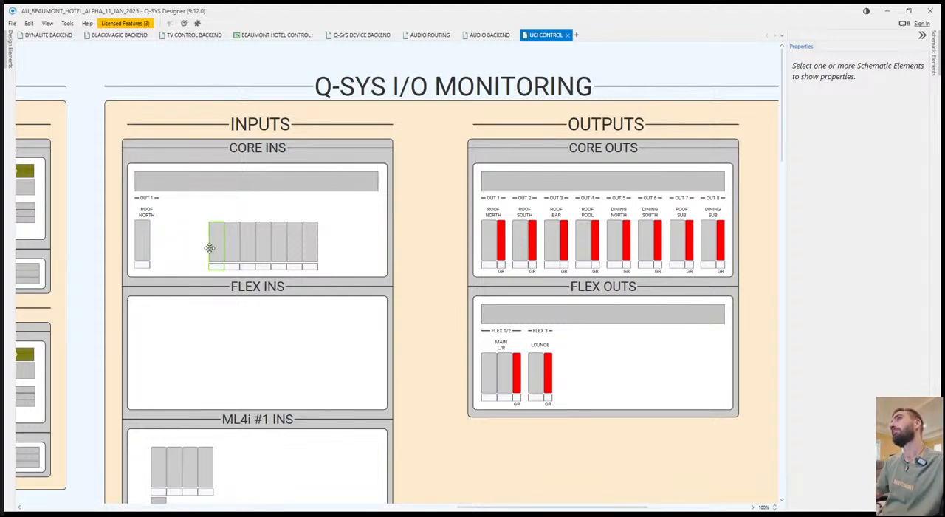
Rename the copied OUT 1 header in CORE INS as IN 1 and replace its ROOF NORTH label with a dash.
scroll(246, 263, up, 3)
scroll(325, 230, up, 1)
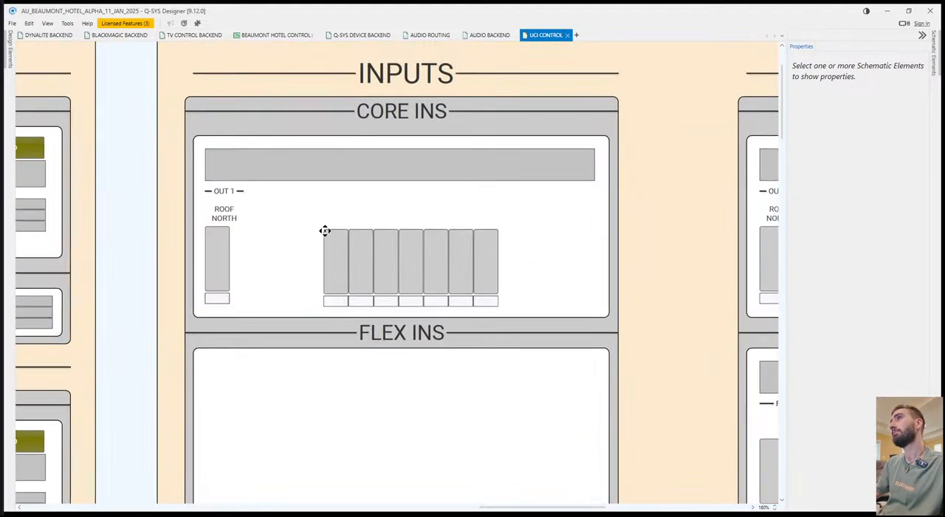
double_click(234, 193)
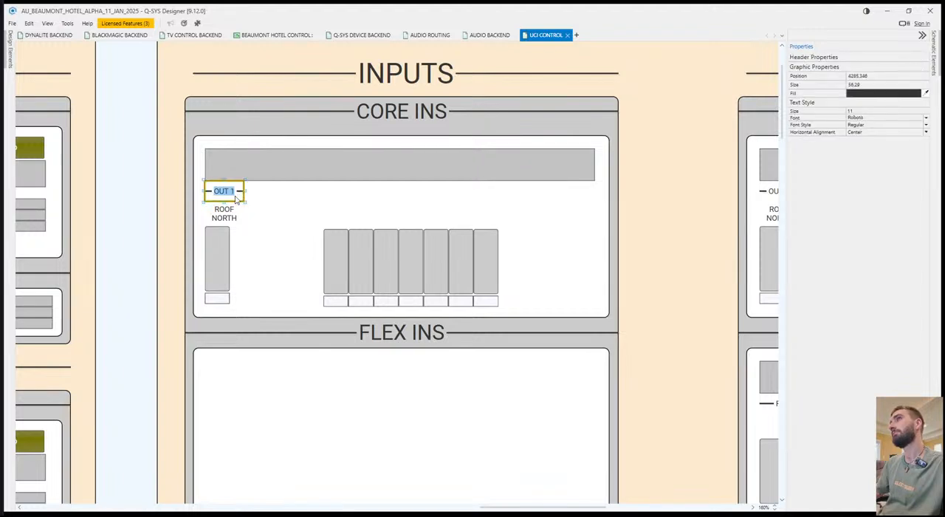
text(IN)
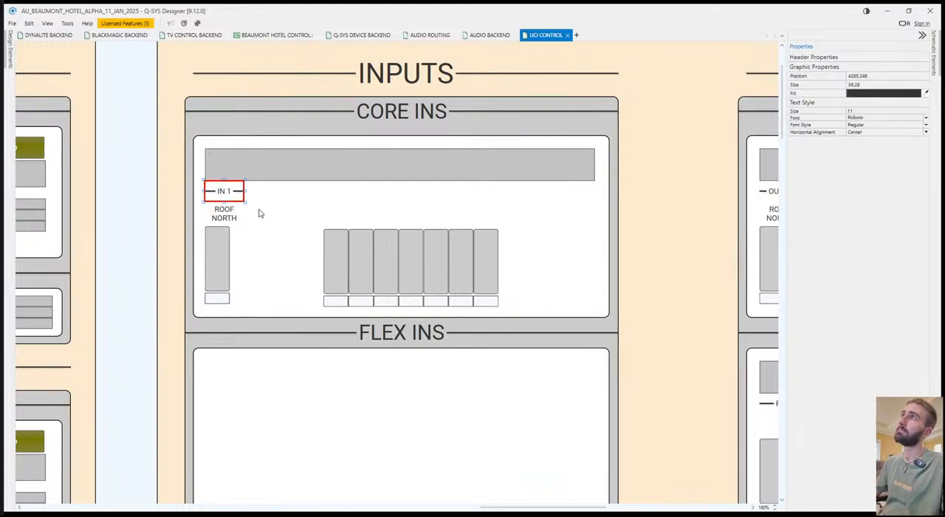
click(257, 212)
double_click(228, 210)
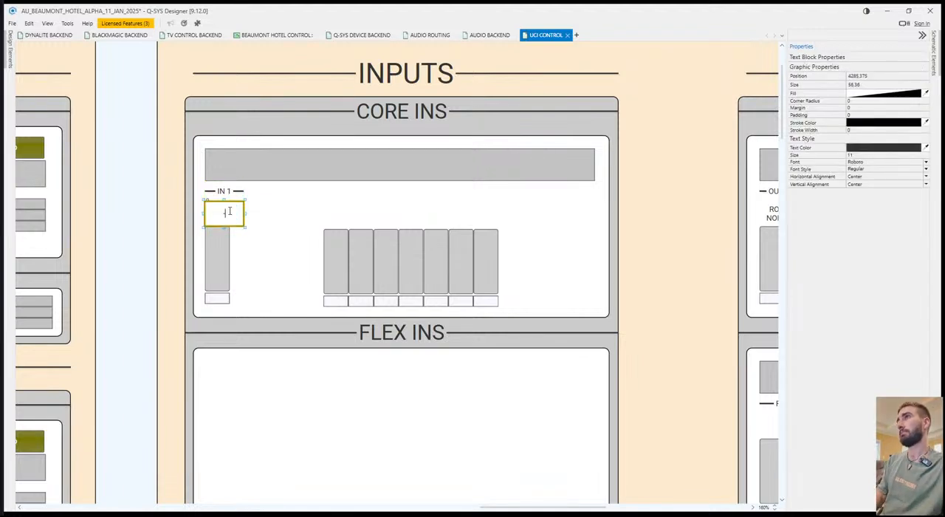
click(233, 214)
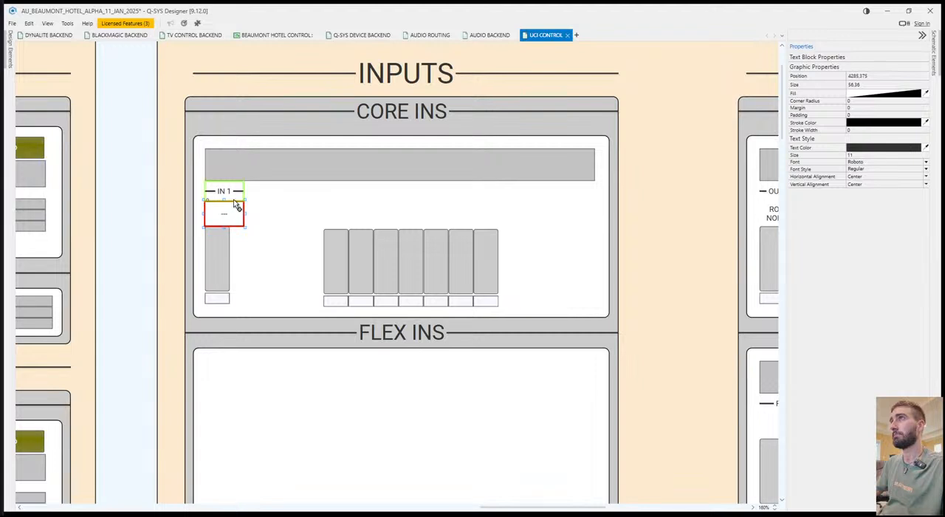
Duplicate the IN 1 header and its dash label beside the first input column in CORE INS.
click(235, 194)
click(226, 237)
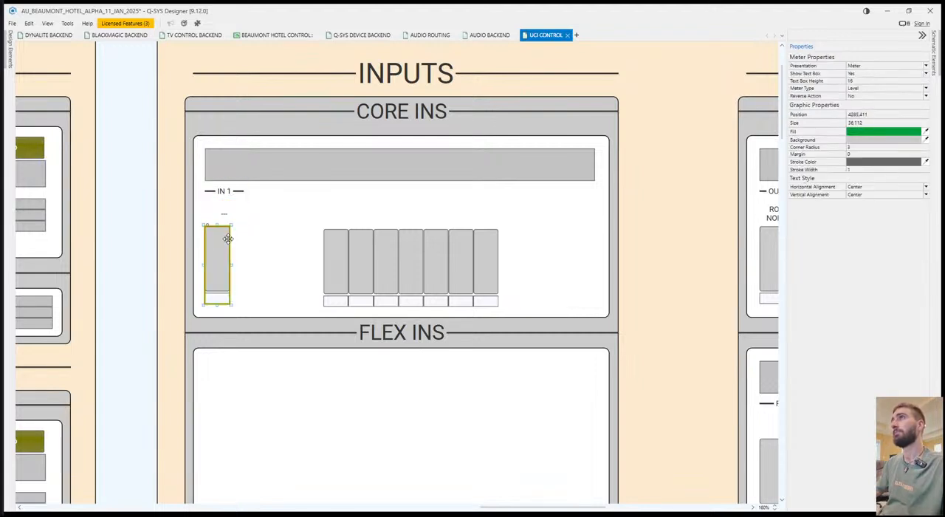
click(229, 215)
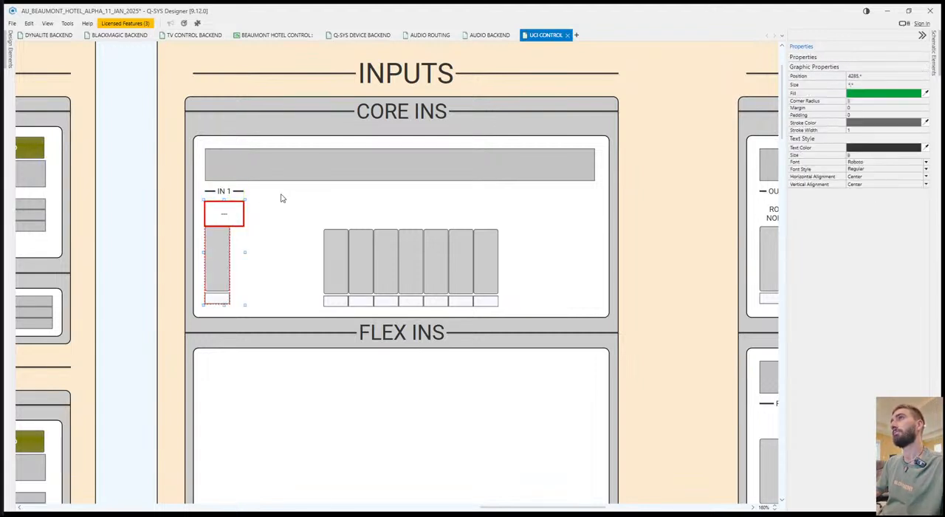
shift+click(226, 190)
mouse_move(248, 190)
mouse_down()
mouse_move(248, 182)
mouse_move(260, 188)
mouse_up()
click(259, 188)
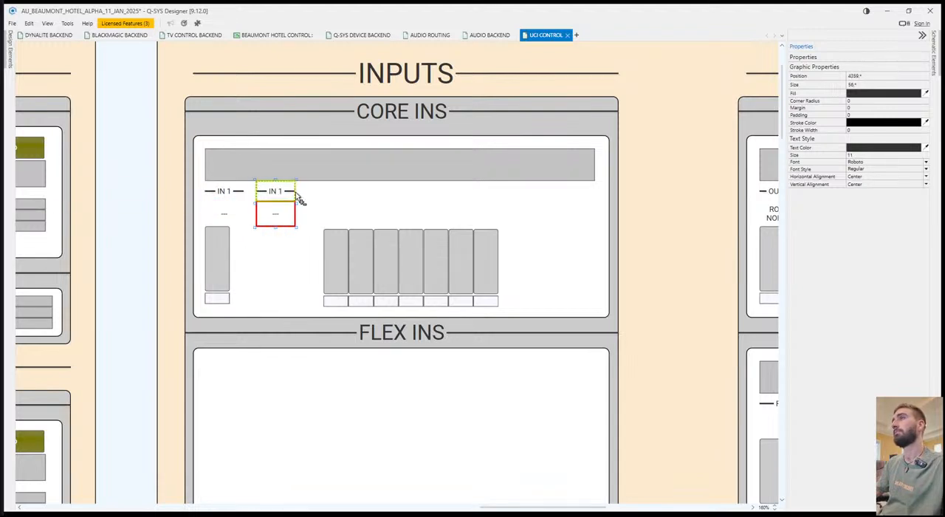
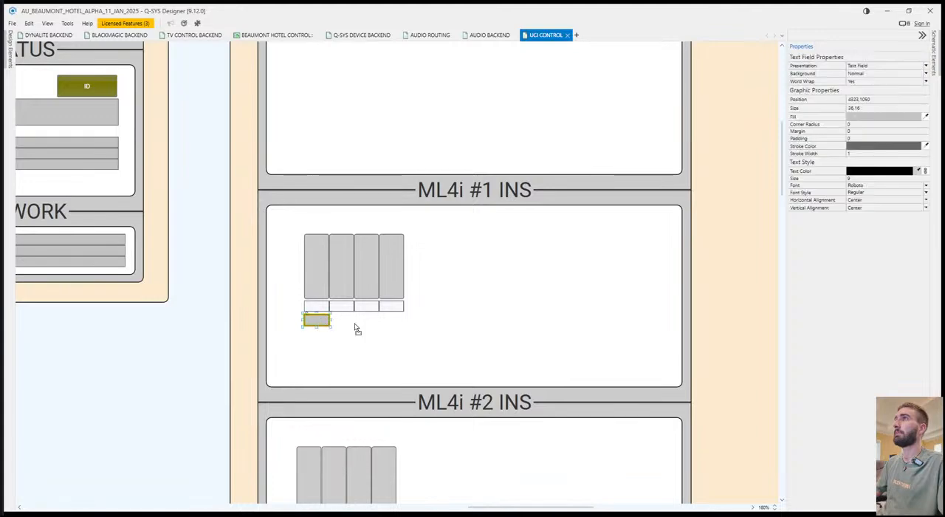
Match the ML4i #1 INS status display to the wide CORE INS one, align it inside the box and place the four meters below it.
drag(320, 266, 322, 264)
drag(323, 263, 325, 321)
click(503, 289)
scroll(503, 289, up, 9)
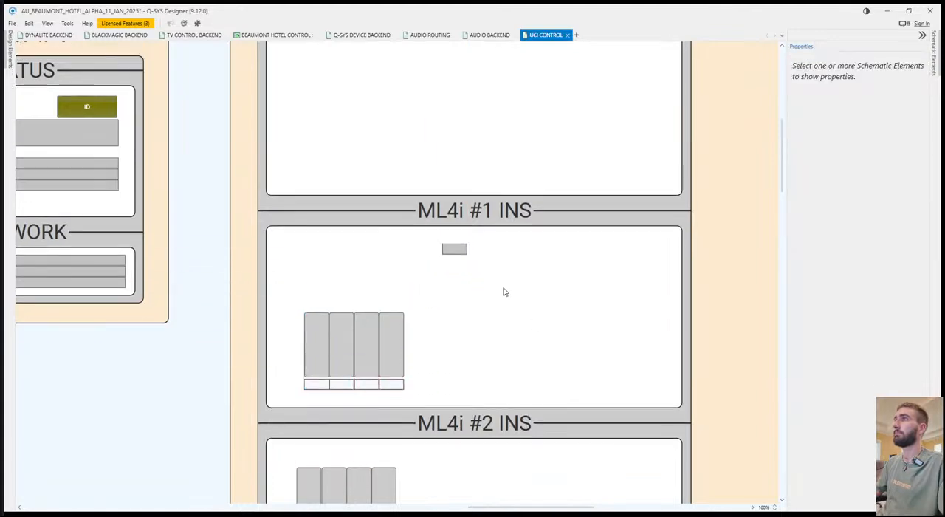
scroll(492, 225, down, 2)
drag(460, 96, 362, 455)
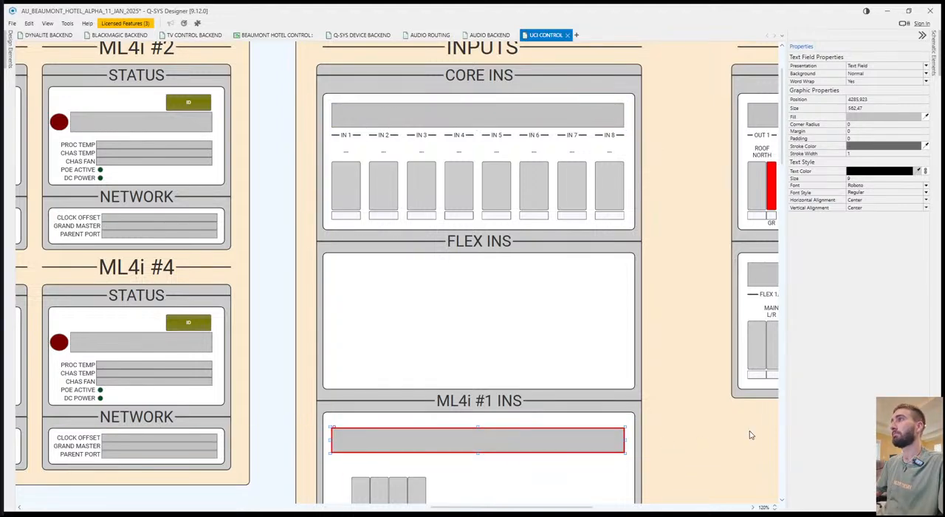
click(494, 414)
scroll(494, 413, down, 2)
mouse_move(375, 400)
mouse_down()
mouse_move(361, 396)
mouse_move(362, 408)
mouse_up()
click(498, 414)
Copy the IN 1 to IN 4 headers and their dash labels from CORE INS to just under the ML4i #1 INS status display.
scroll(379, 136, up, 2)
click(344, 136)
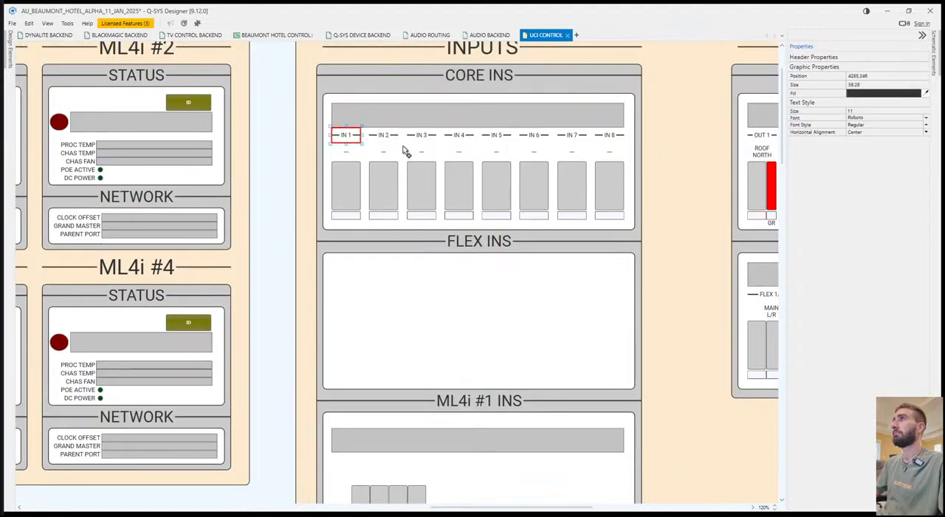
ctrl+click(383, 135)
ctrl+click(420, 135)
ctrl+click(453, 138)
ctrl+click(454, 152)
ctrl+click(422, 152)
ctrl+click(386, 153)
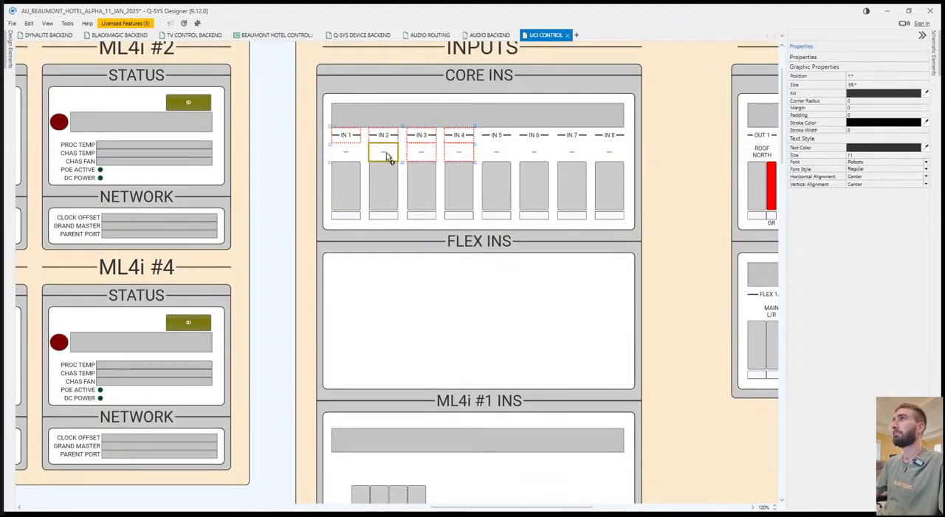
ctrl+click(348, 153)
scroll(330, 358, down, 3)
drag(330, 367, 332, 314)
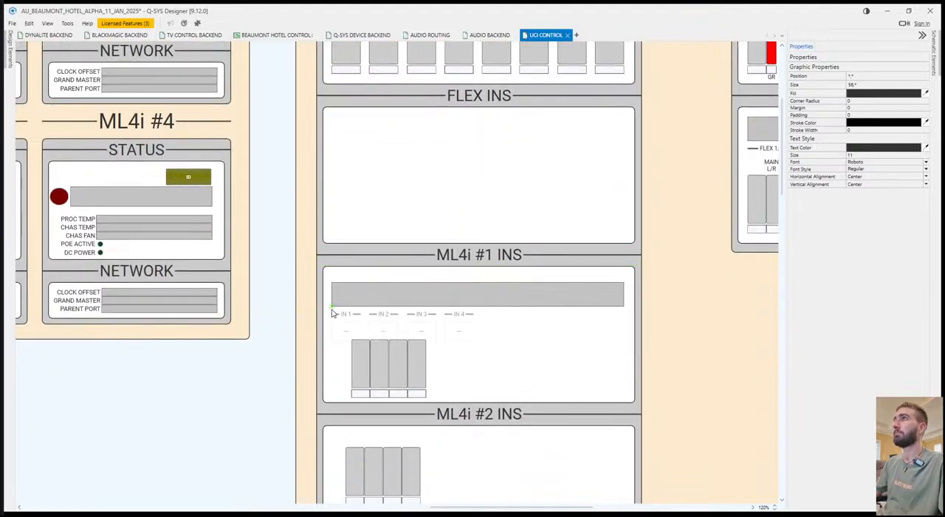
click(470, 356)
Spread the four ML4i #1 INS meters so each one aligns under its IN 1 to IN 4 header and dash label.
scroll(386, 371, up, 4)
drag(332, 359, 294, 359)
drag(370, 358, 367, 361)
drag(453, 358, 529, 368)
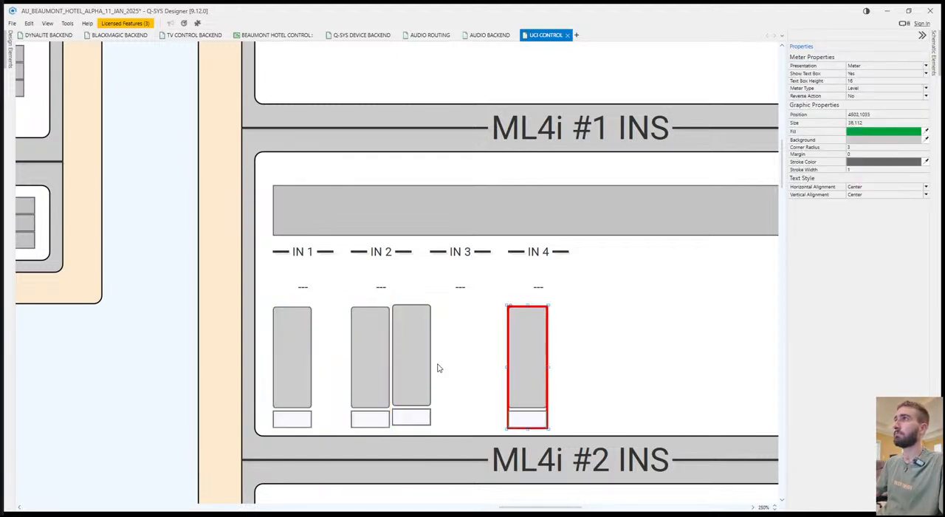
drag(425, 369, 463, 373)
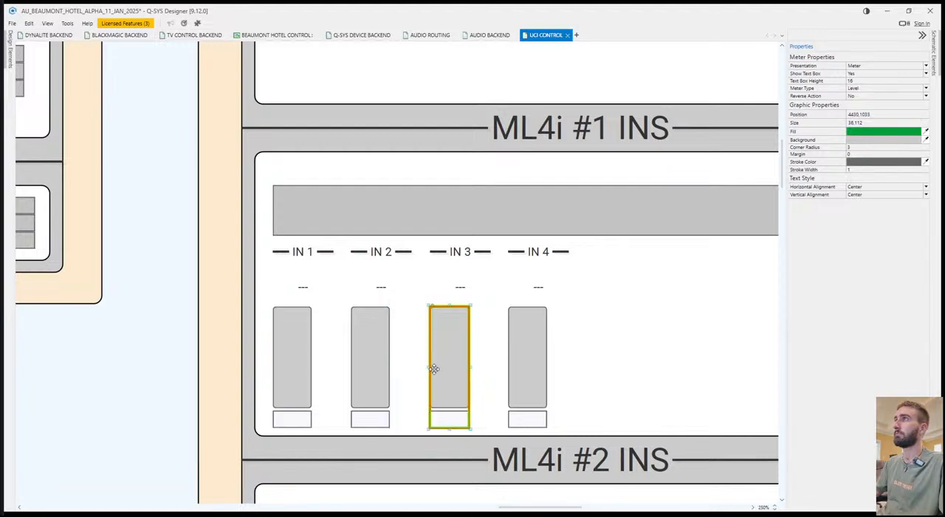
Widen the IN 1 meter in ML4i #1 INS to 56, apply that size to the other three meters, and save the design.
click(292, 363)
drag(314, 367, 333, 371)
ctrl+click(377, 382)
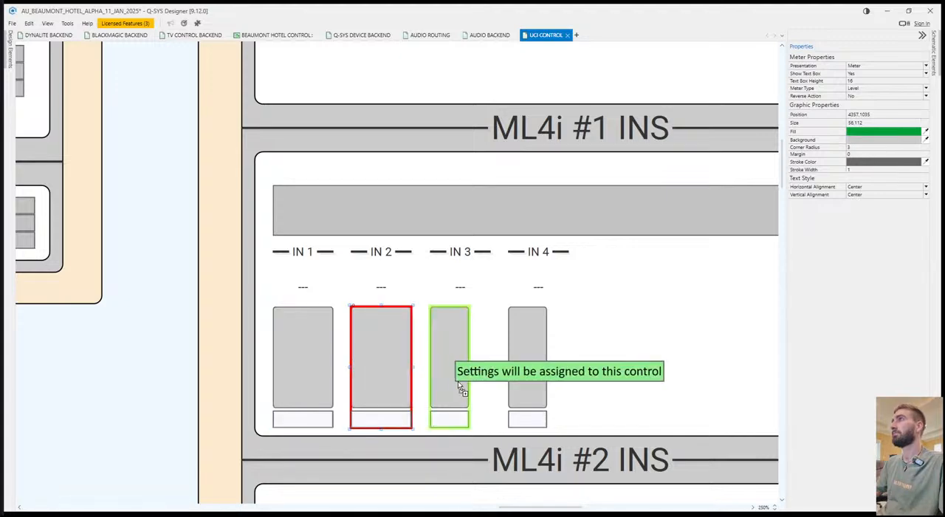
ctrl+click(458, 385)
ctrl+click(554, 405)
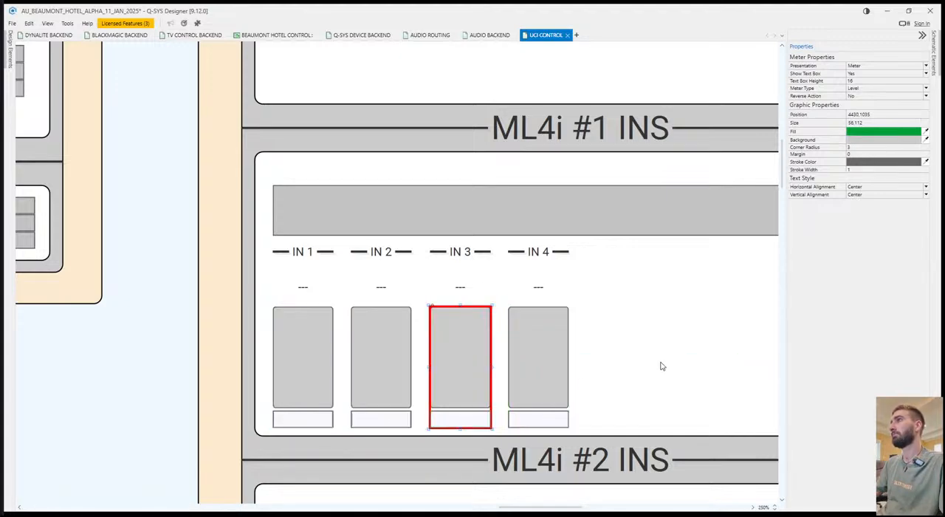
click(650, 360)
scroll(650, 360, down, 5)
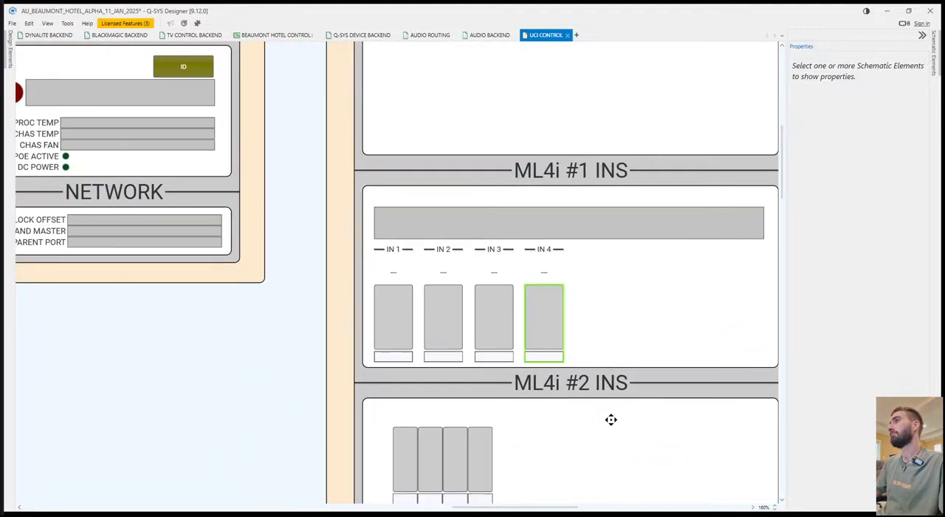
drag(611, 420, 470, 336)
key(ctrl+s)
Size and position the ML4i #2 INS status display like the ML4i #1 one, and move its four narrow meters to the box's lower right.
scroll(437, 325, down, 2)
scroll(441, 327, down, 2)
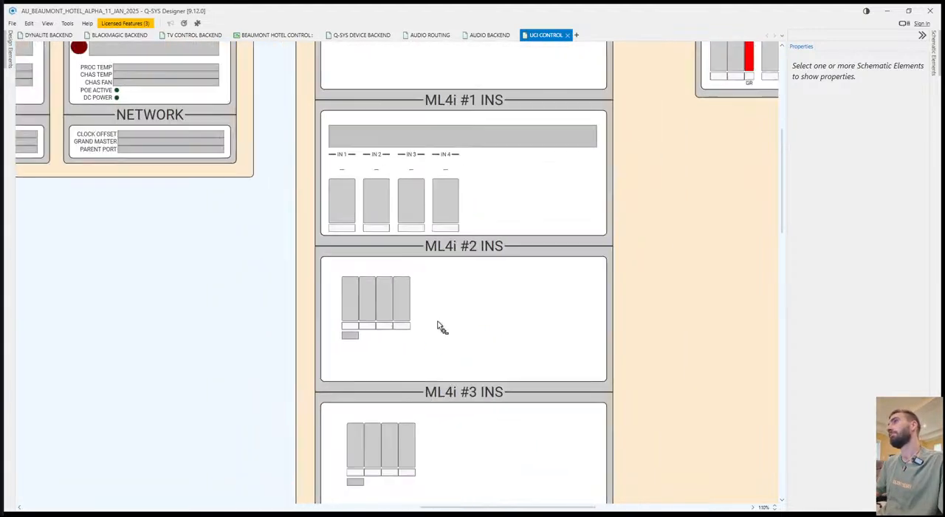
click(350, 296)
drag(349, 296, 342, 333)
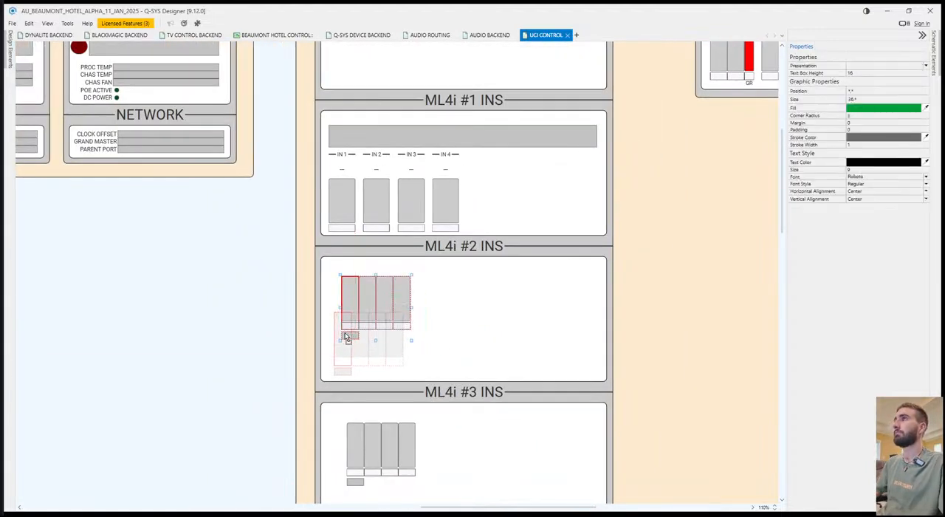
mouse_move(425, 142)
mouse_down()
mouse_move(347, 354)
mouse_move(373, 392)
mouse_move(358, 274)
mouse_move(365, 286)
mouse_up()
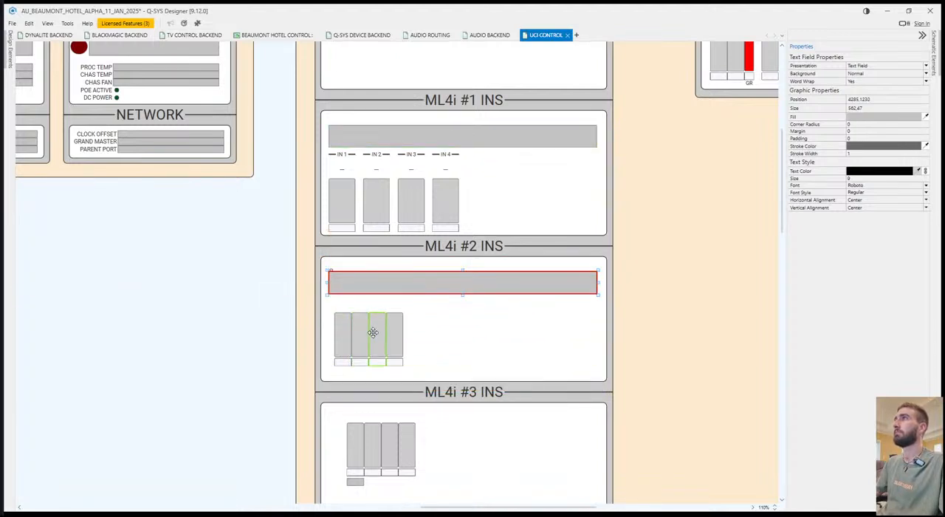
mouse_move(441, 349)
mouse_down()
mouse_move(348, 326)
mouse_move(526, 341)
mouse_up()
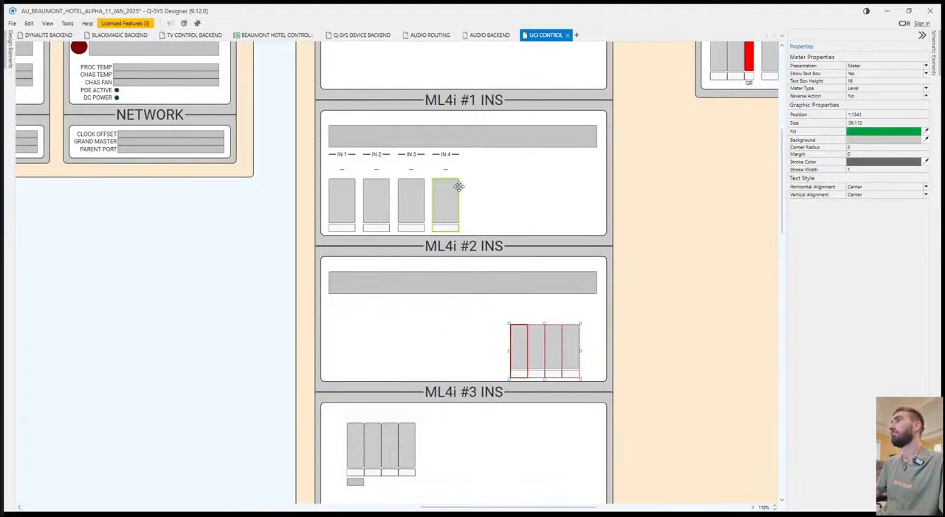
Copy the ML4i #1 IN 1 to IN 4 headers, dash labels and meters to beneath the ML4i #2 INS status display.
click(480, 158)
drag(329, 195, 330, 226)
key(ctrl+c)
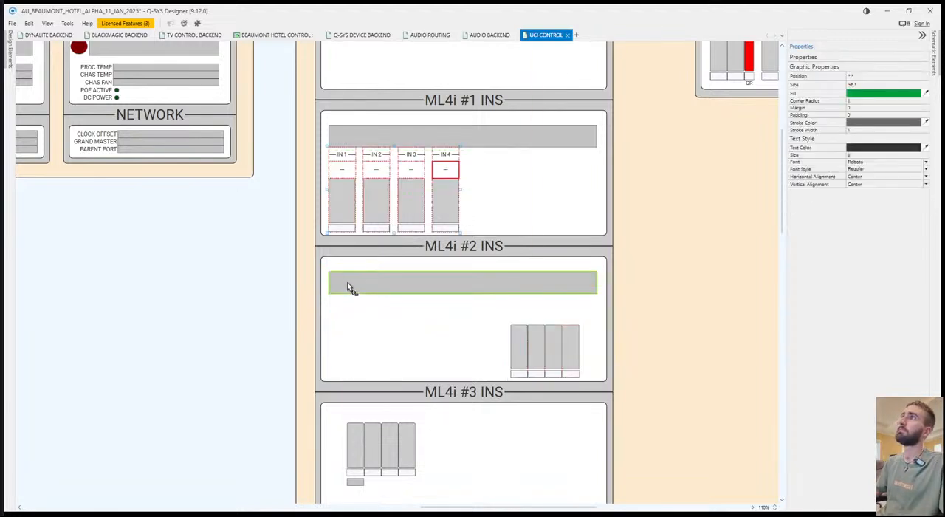
key(ctrl+v)
click(328, 293)
Assign the four narrow ML4i #2 meters to the copied IN 1 to IN 4 meters in order, and delete the narrow originals.
click(519, 341)
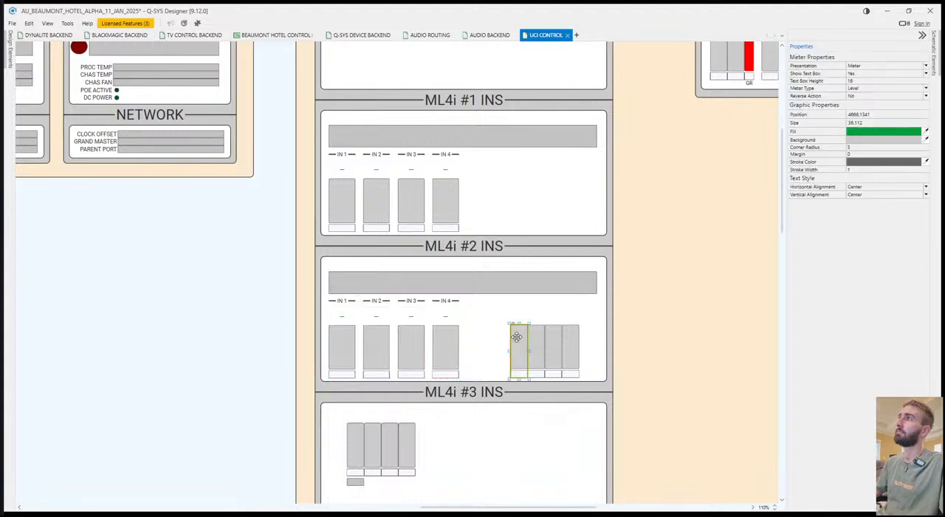
drag(536, 341, 378, 349)
drag(555, 337, 465, 352)
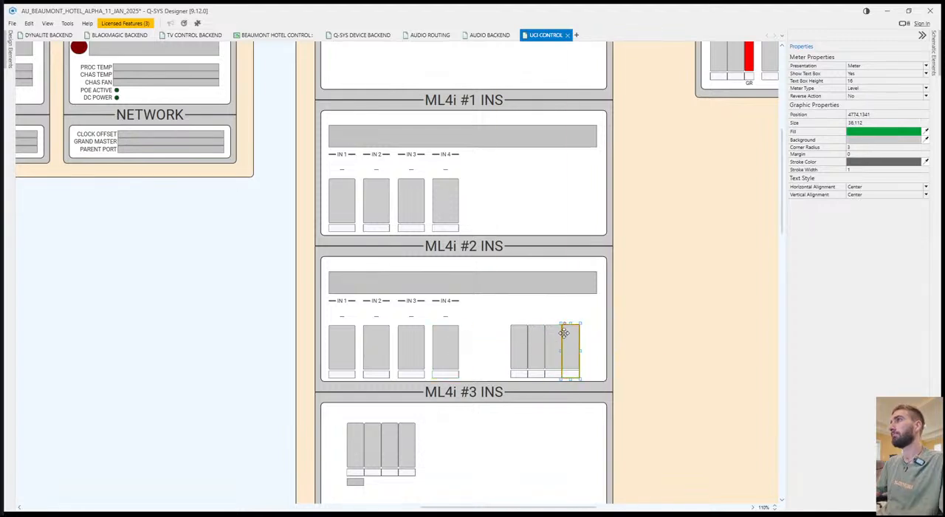
click(590, 347)
click(509, 354)
key(Delete)
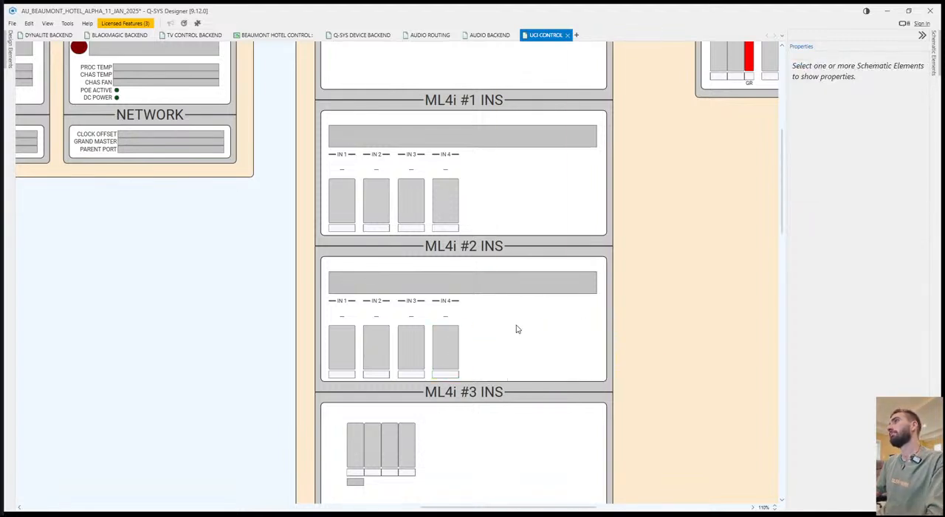
Move the narrow meters and small status display of the upper ML4i #3 INS box to the box's lower right.
scroll(516, 329, down, 3)
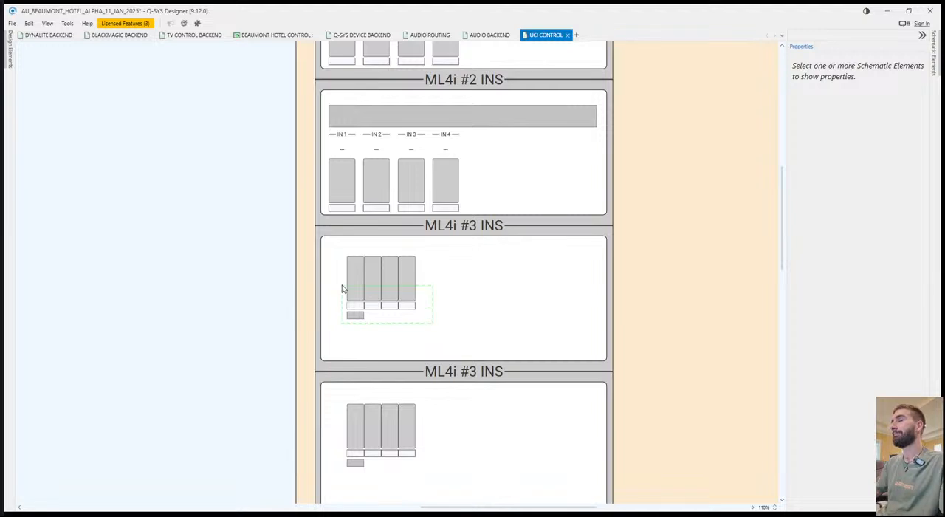
drag(356, 287, 538, 322)
click(535, 163)
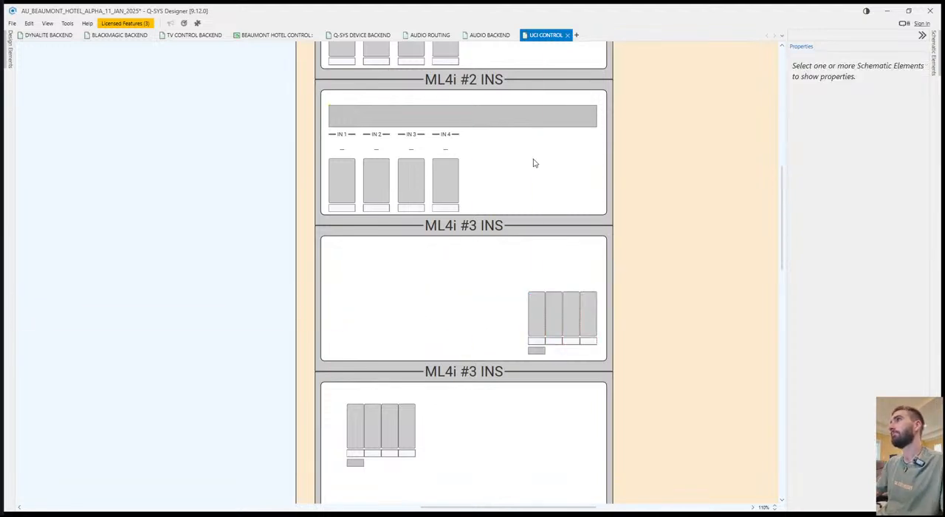
Nudge the whole ML4i #2 INS group of status display, headers, labels and meters upward to centre it vertically in its box.
drag(341, 120, 330, 115)
key(Up)
key(Up)
key(Up)
key(Up)
key(Up)
key(Up)
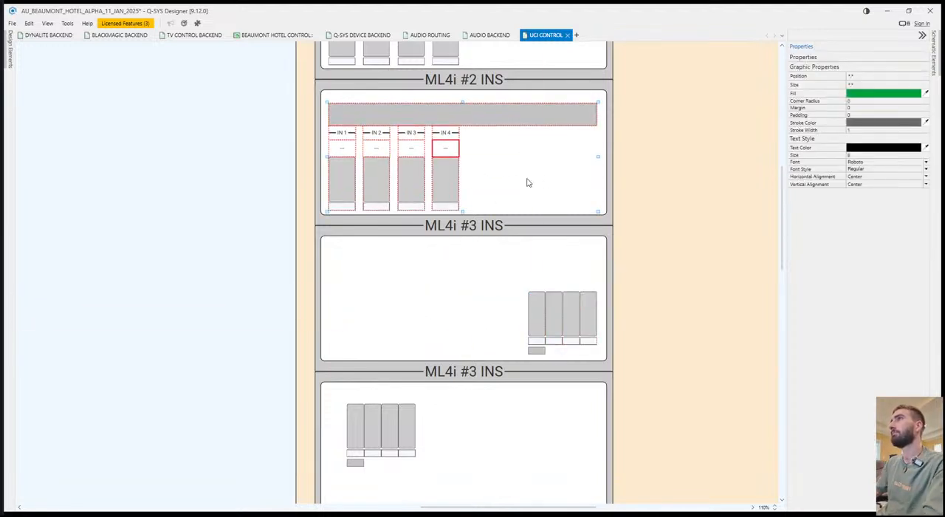
key(Up)
key(Up)
key(Down)
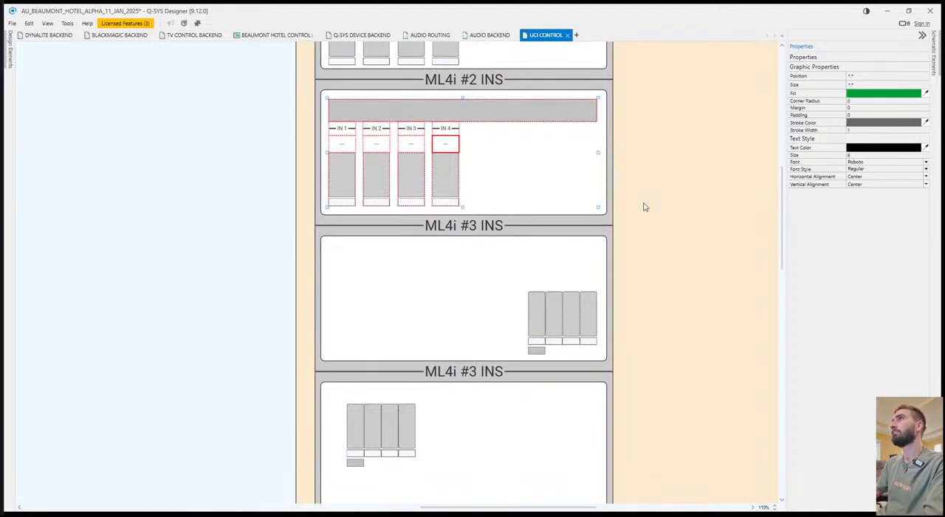
click(644, 208)
Nudge the ML4i #1 INS status display, headers, labels and meters upward to match the spacing in ML4i #2 INS.
scroll(645, 246, up, 3)
drag(551, 187, 402, 163)
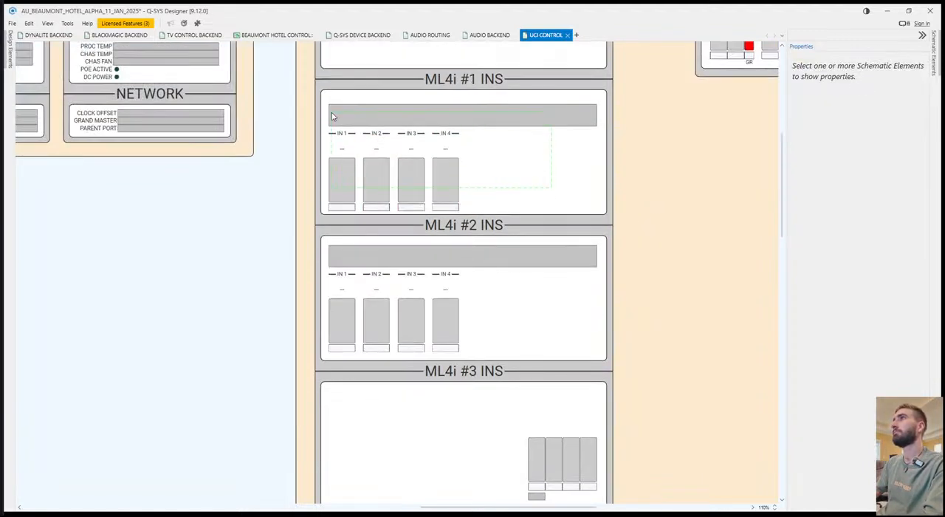
drag(332, 116, 331, 115)
key(Up)
key(Up)
key(Up)
key(Up)
key(Up)
key(Up)
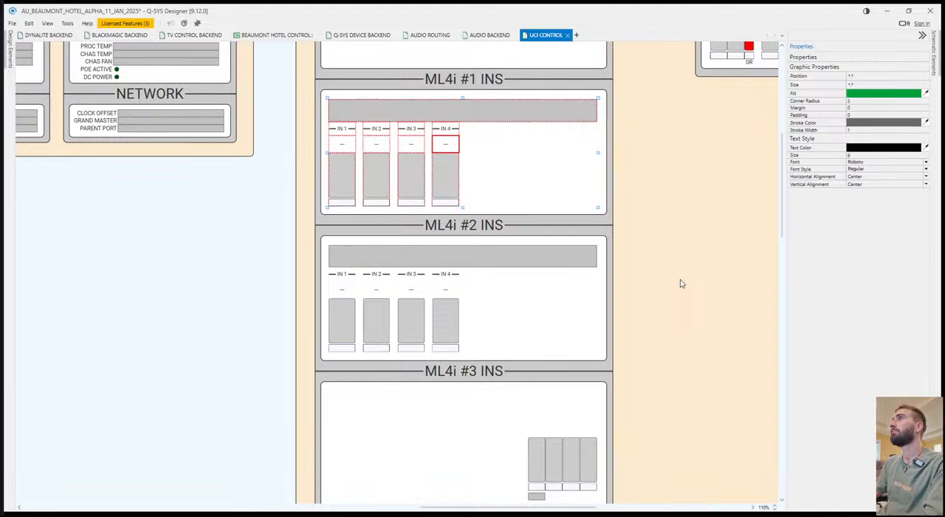
click(664, 293)
Copy the complete ML4i #2 INS layout into the upper ML4i #3 INS box and nudge it up to the same spacing.
scroll(634, 301, down, 3)
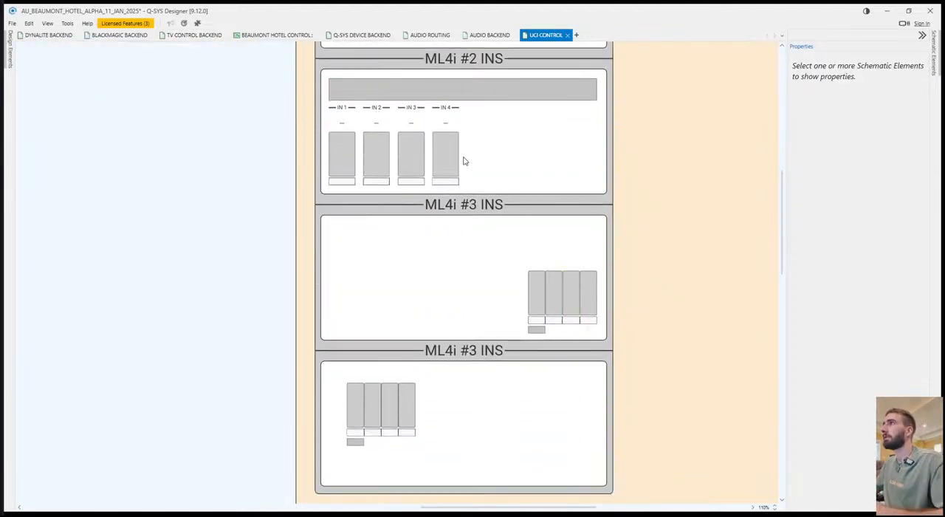
drag(334, 87, 334, 87)
key(ctrl+c)
key(ctrl+v)
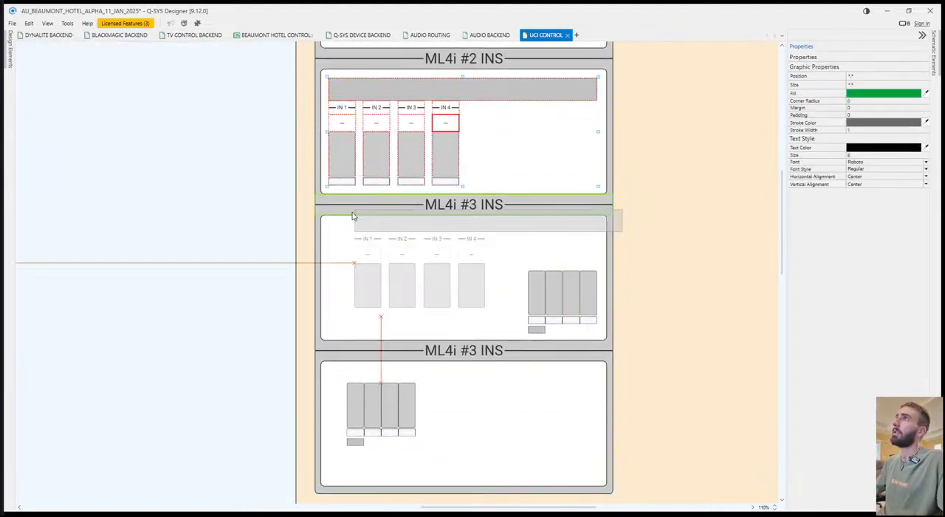
click(329, 226)
key(Up)
key(Up)
key(Up)
key(Up)
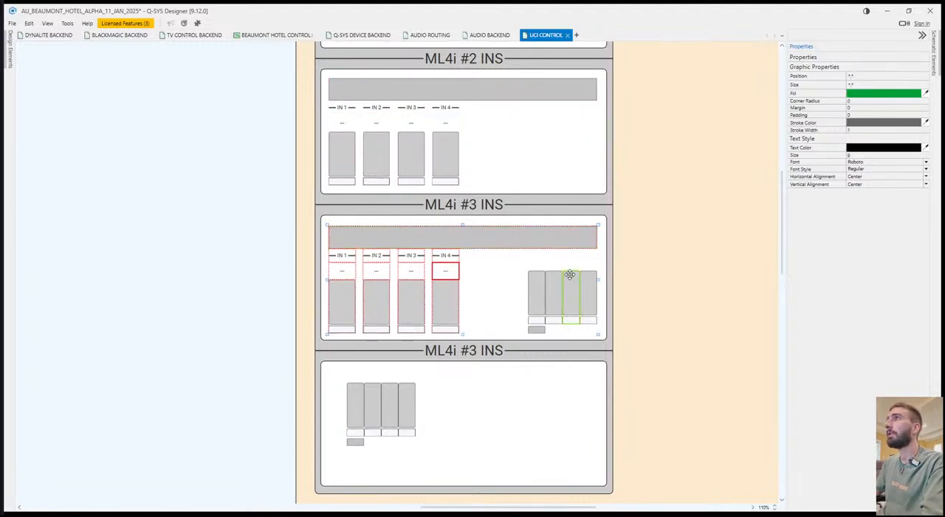
key(Escape)
Assign the original upper ML4i #3 status display and four narrow meters to their copied counterparts, and delete the originals.
click(535, 329)
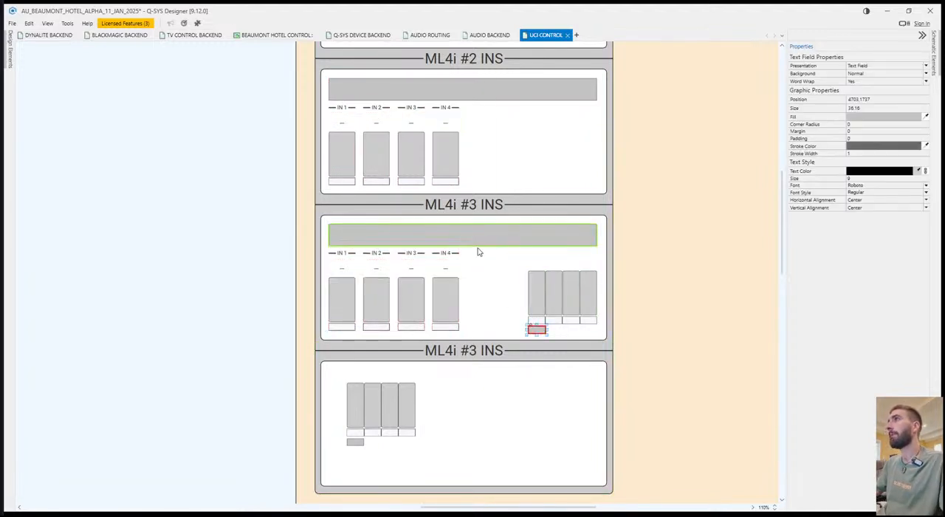
click(533, 291)
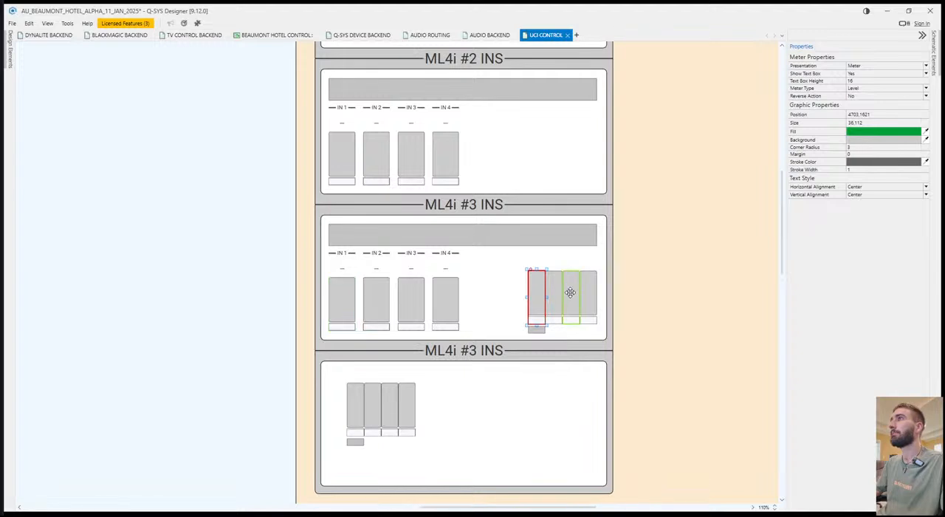
drag(555, 293, 378, 301)
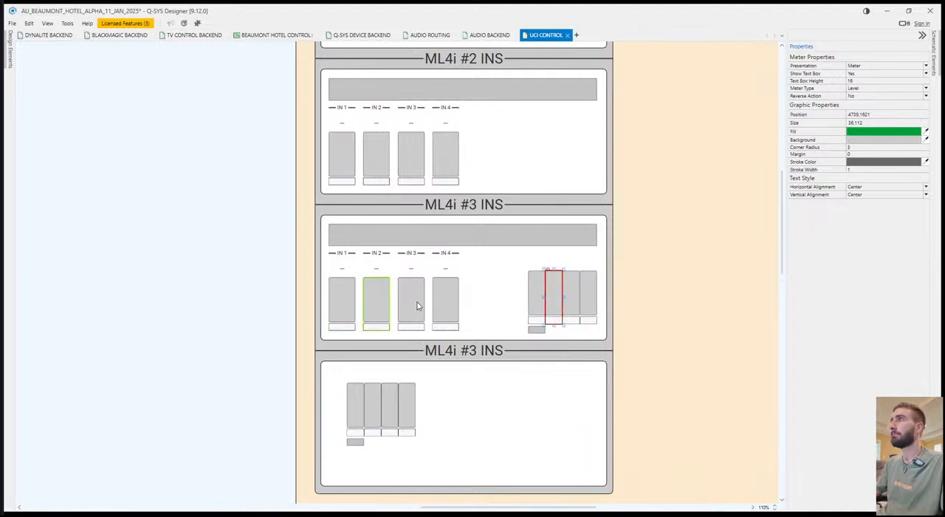
drag(571, 297, 417, 307)
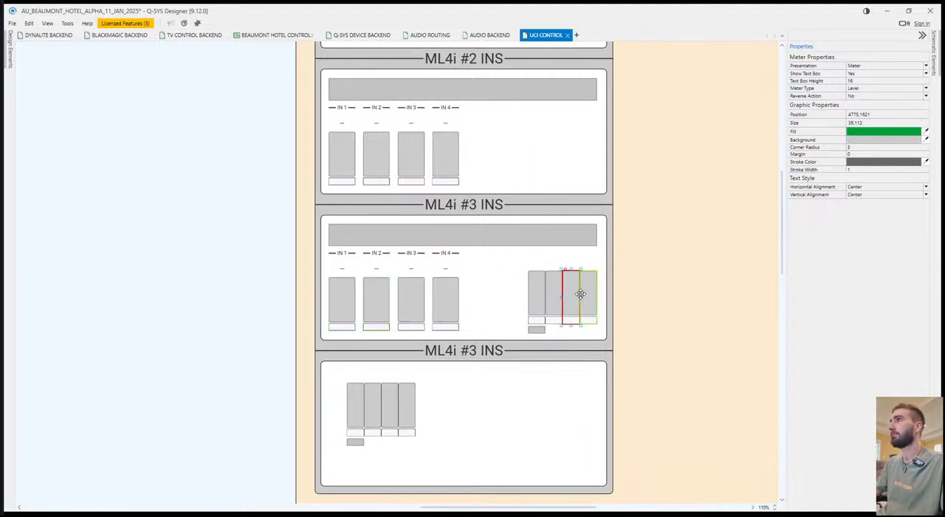
drag(581, 294, 468, 312)
click(514, 297)
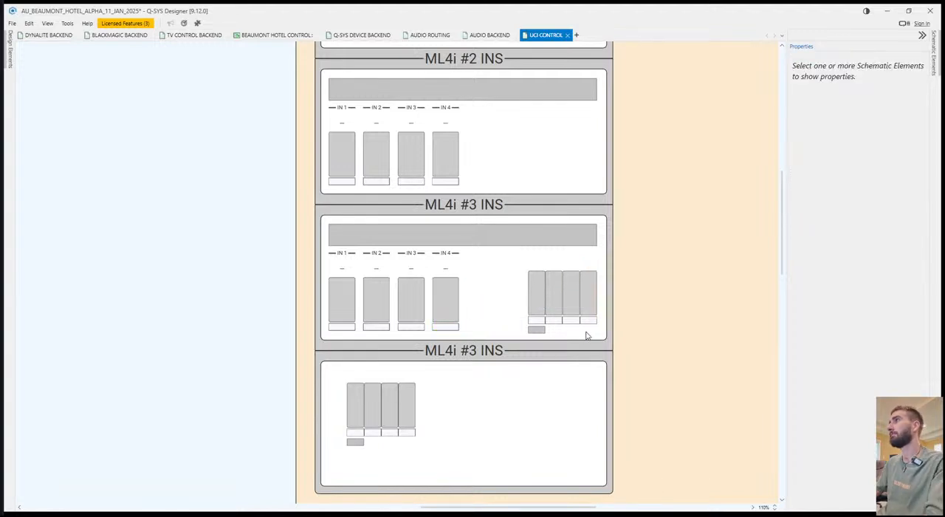
drag(529, 306, 523, 301)
key(Delete)
Move the original controls in the lower ML4i #3 INS box aside and copy the upper box's complete layout into it.
drag(341, 413, 538, 440)
click(523, 325)
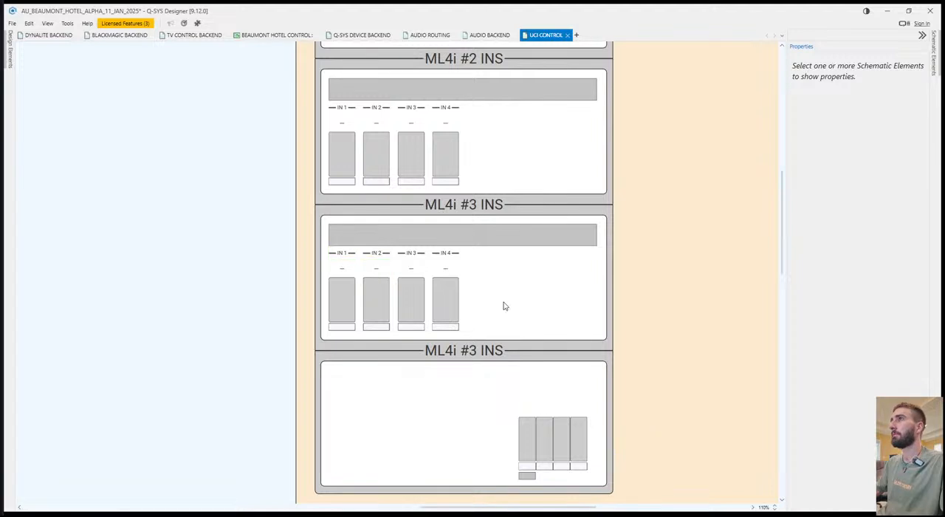
drag(337, 234, 334, 230)
drag(332, 227, 331, 373)
click(472, 451)
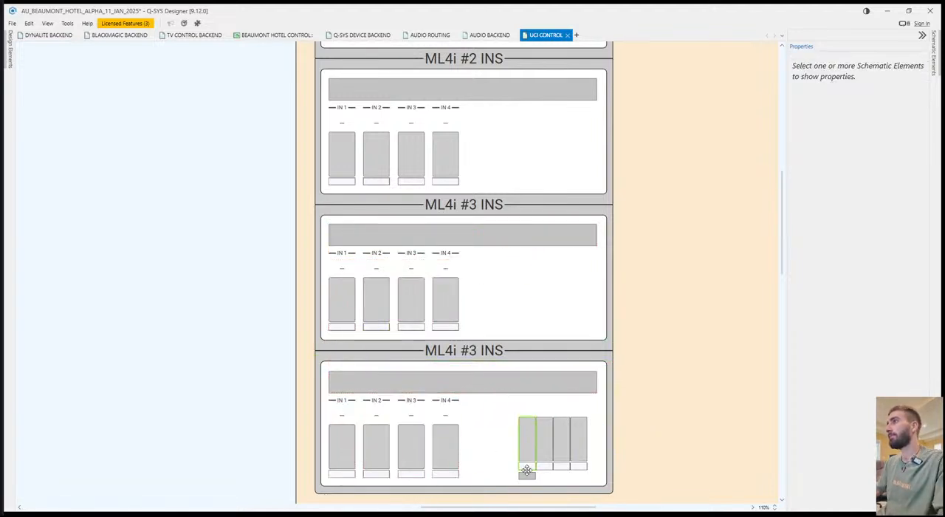
Assign the original narrow meters in the lower ML4i #3 INS box to their copied IN 1–IN 4 counterparts and delete the originals.
click(526, 475)
drag(525, 434, 379, 445)
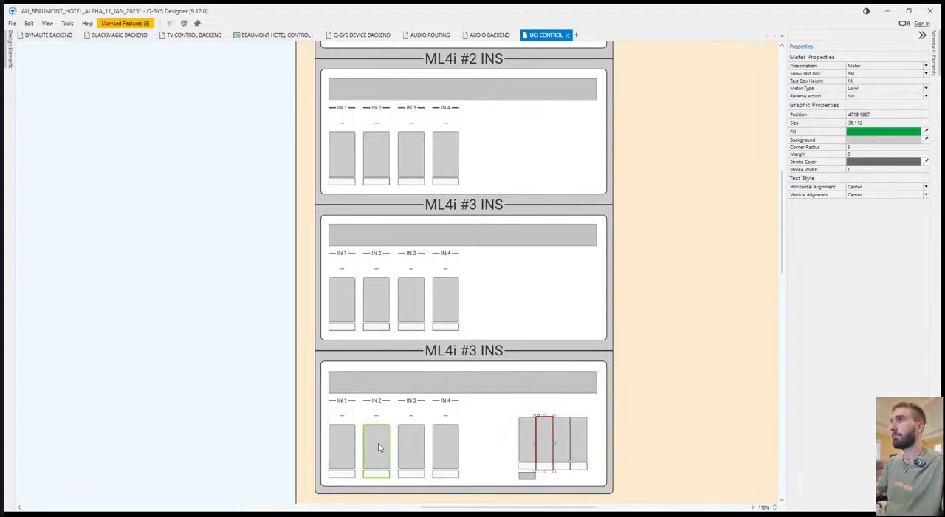
drag(560, 435, 414, 446)
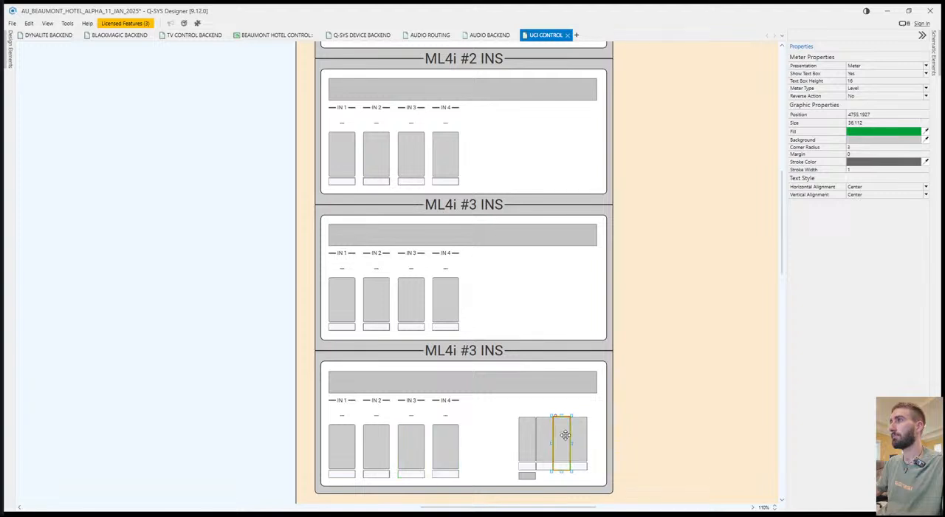
drag(577, 440, 445, 446)
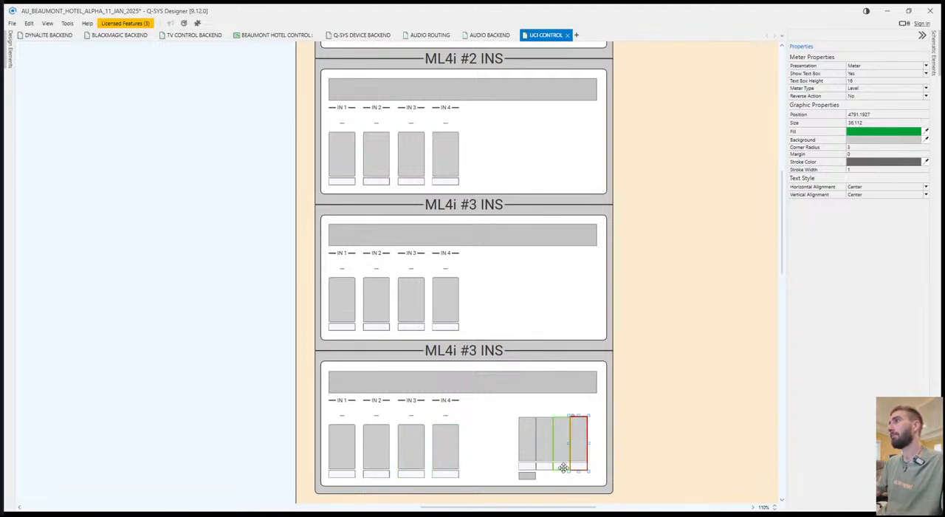
drag(577, 477, 511, 446)
key(Delete)
Rename the lower duplicate ML4i #3 INS header as ML4i #4 INS.
double_click(476, 349)
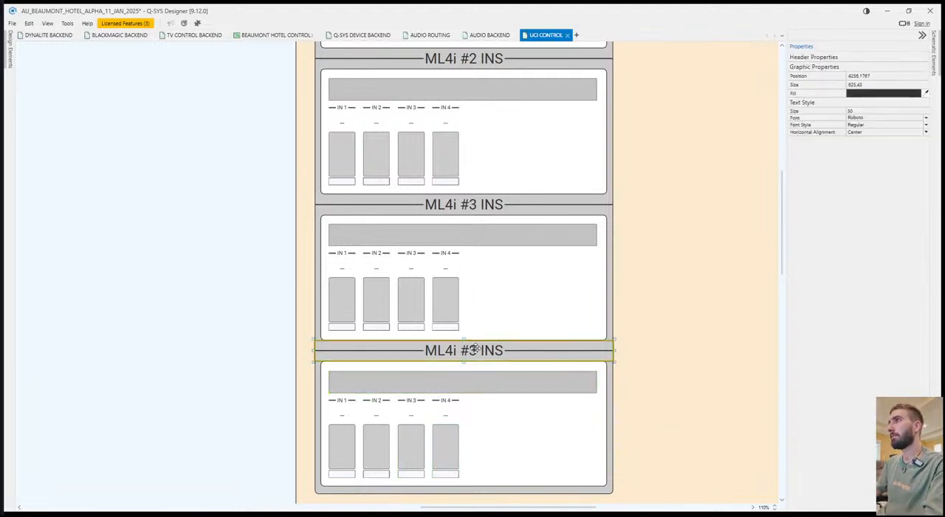
click(474, 350)
key(BackSpace)
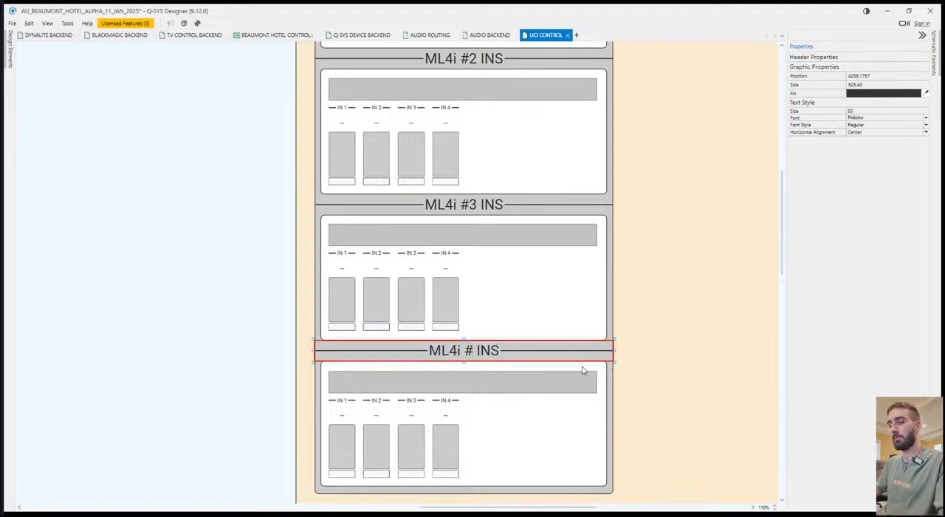
text(4)
click(647, 317)
scroll(616, 322, up, 2)
scroll(613, 310, down, 2)
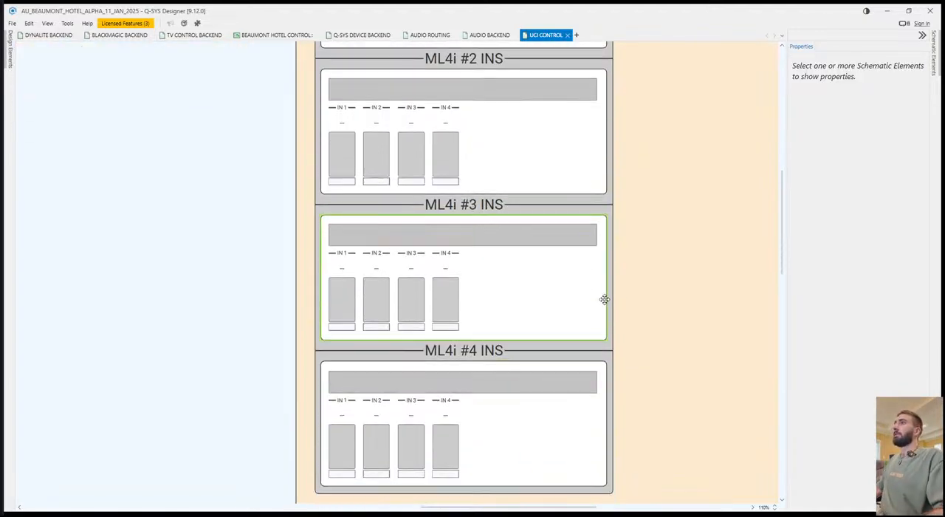
scroll(607, 295, up, 3)
scroll(608, 292, down, 5)
Move the complete OUTPUTS section, including CORE OUTS and FLEX OUTS, closer to the INPUTS column.
drag(547, 300, 624, 240)
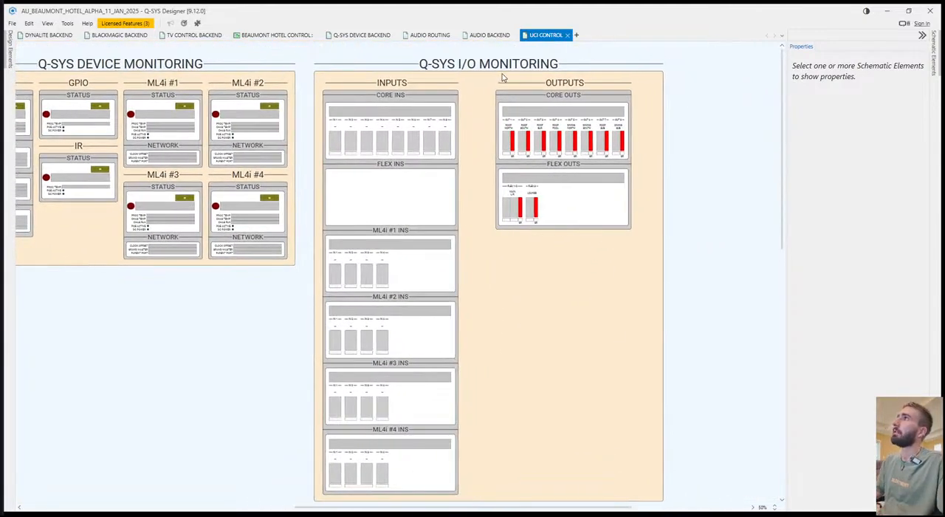
drag(551, 86, 485, 99)
click(647, 124)
key(ctrl+z)
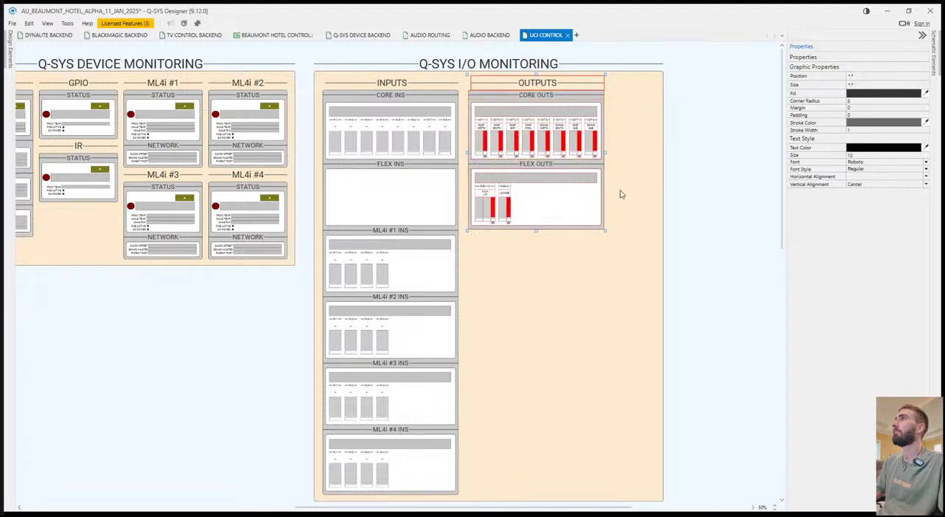
click(708, 174)
Narrow the Q-SYS I/O MONITORING background and title header together so they end just beyond the OUTPUTS section.
click(648, 253)
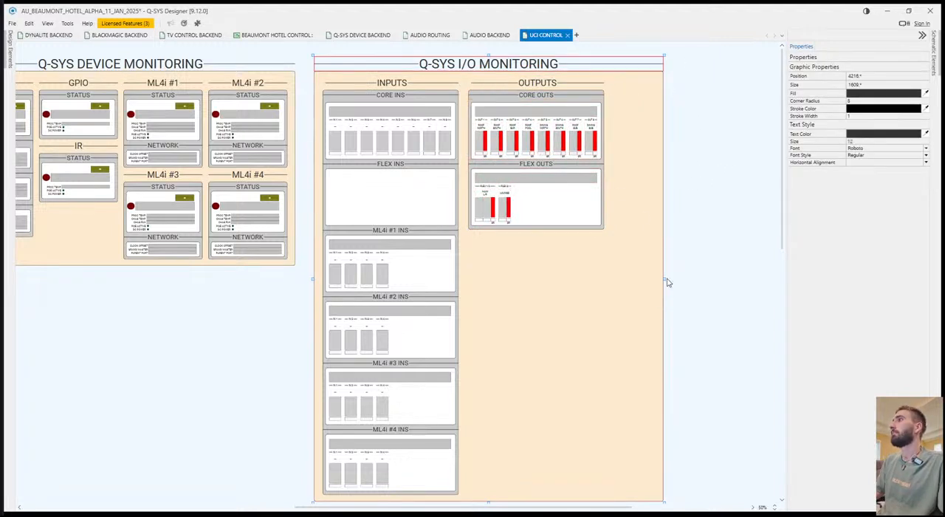
drag(663, 279, 614, 273)
click(671, 275)
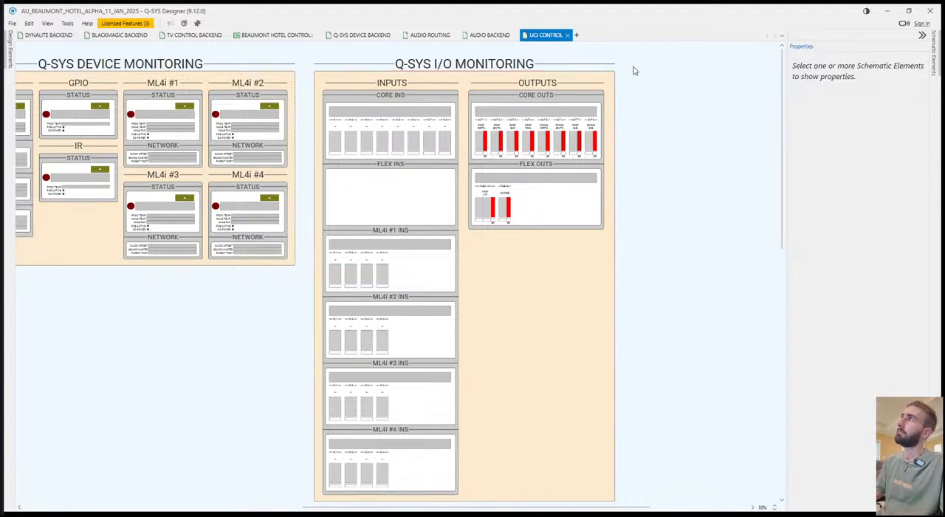
drag(613, 99, 611, 104)
drag(616, 279, 610, 278)
click(651, 278)
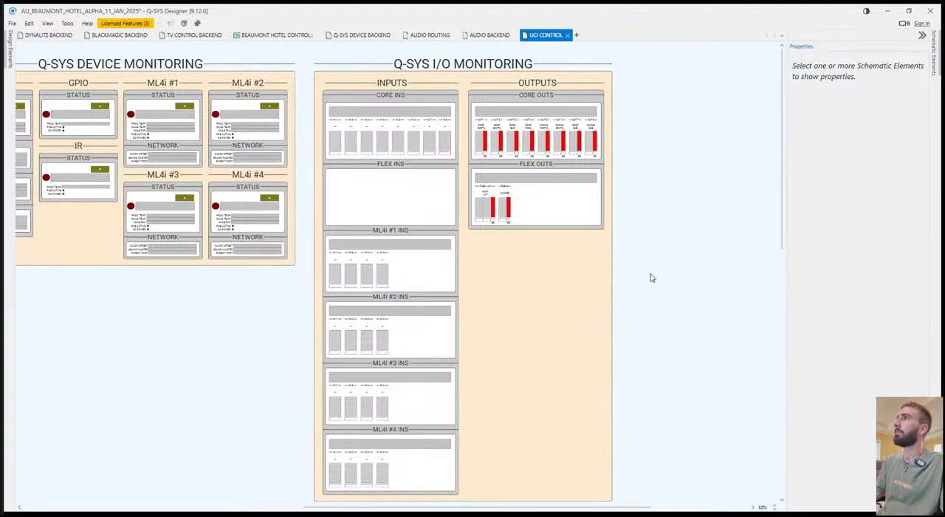
Fine-tune the width of the Q-SYS I/O MONITORING background and header so the margin beside OUTPUTS matches the one beside INPUTS.
scroll(651, 271, up, 4)
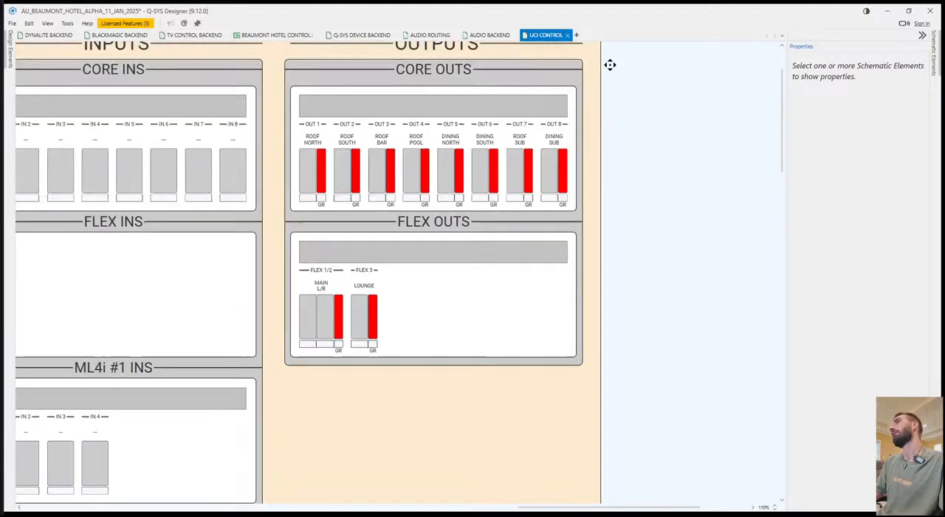
scroll(610, 64, up, 1)
click(590, 85)
scroll(613, 261, down, 4)
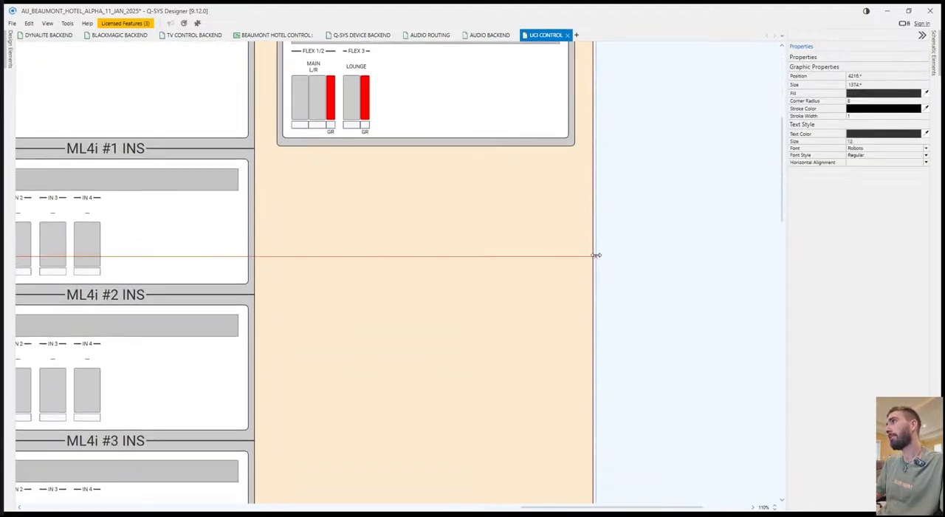
click(637, 259)
scroll(603, 264, down, 3)
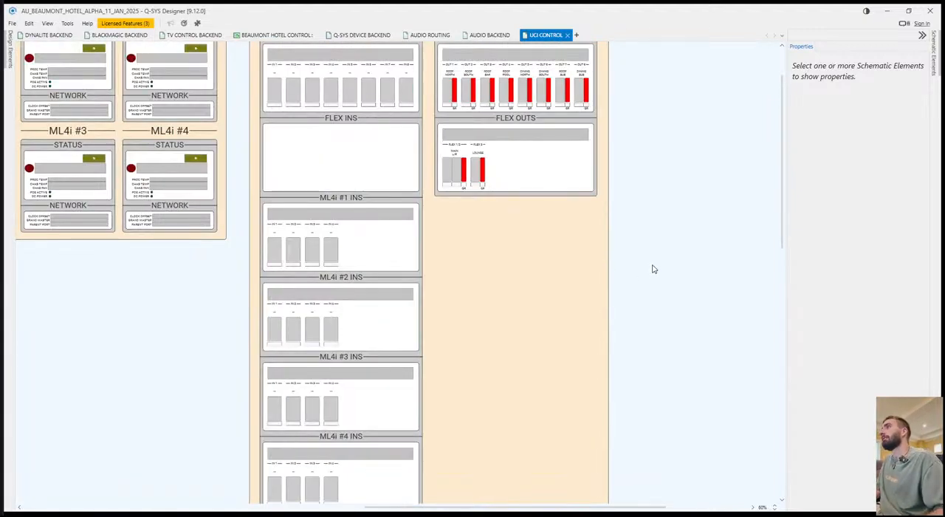
scroll(647, 270, down, 4)
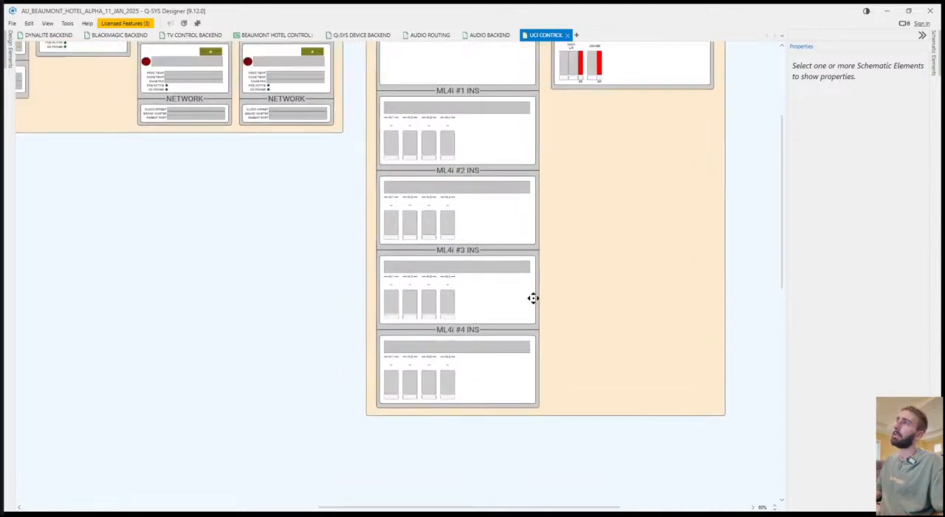
scroll(572, 192, right, 2)
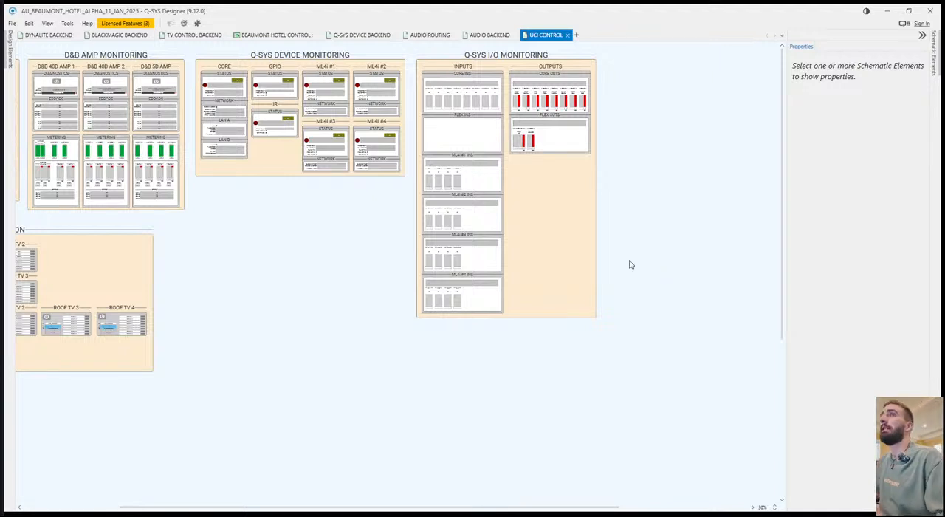
scroll(617, 246, left, 6)
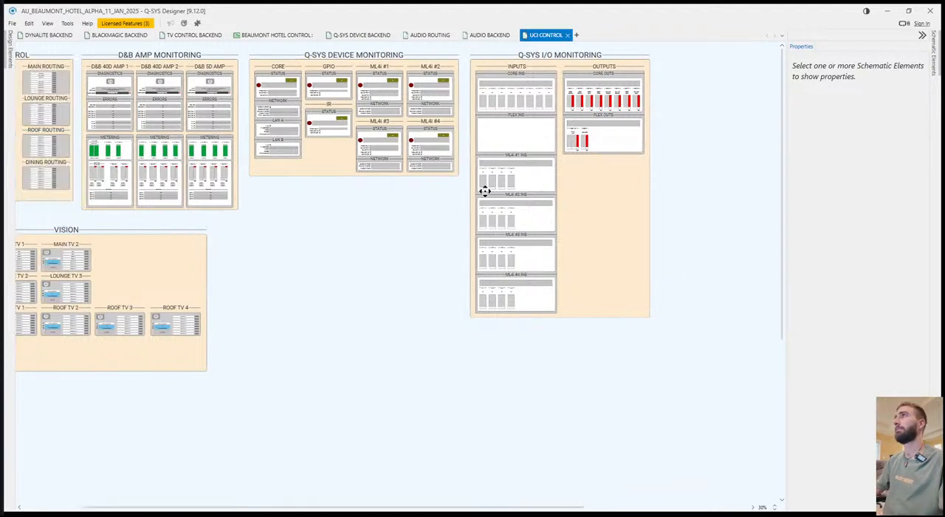
scroll(393, 307, down, 1)
mouse_move(447, 333)
mouse_down()
mouse_move(448, 347)
mouse_move(442, 342)
mouse_move(461, 326)
mouse_up()
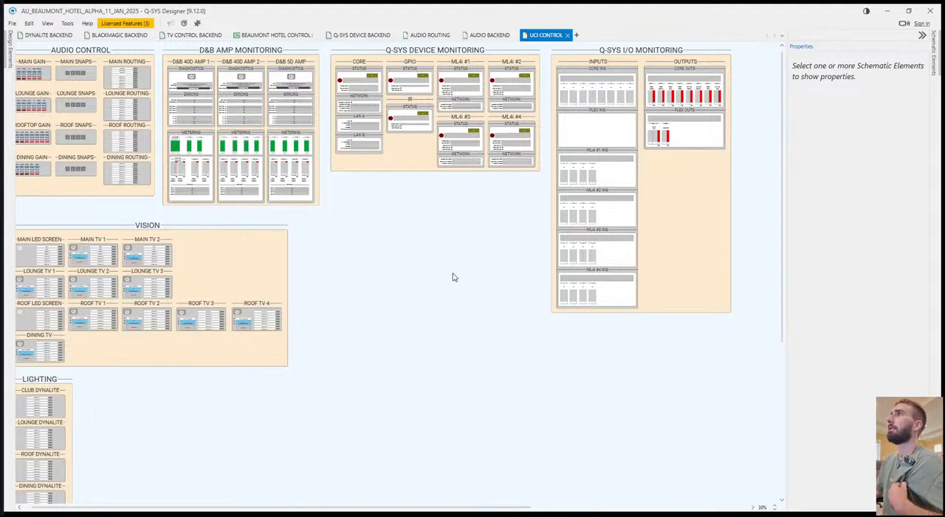
drag(454, 276, 391, 237)
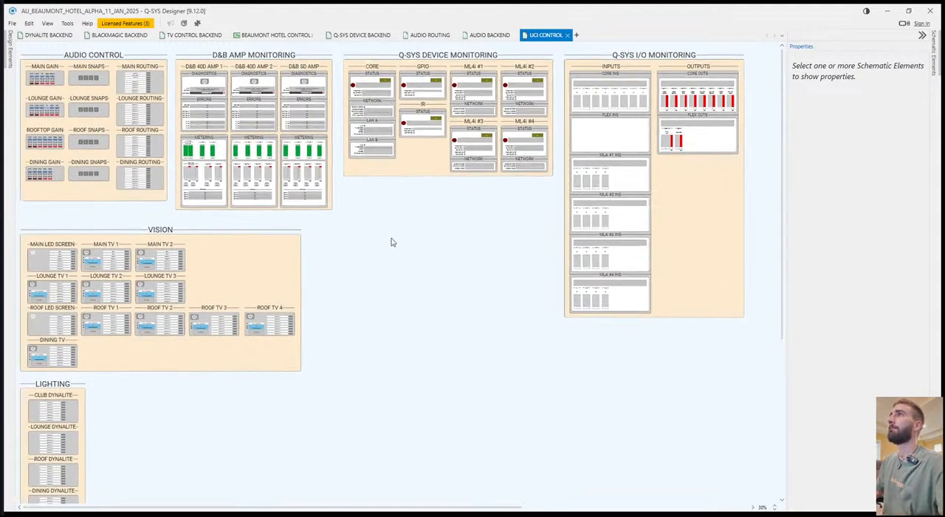
Search the Asset Manager for NOVASTAR and read the PixelFLEX NovaStar H-Series plugin's description and release notes.
click(199, 25)
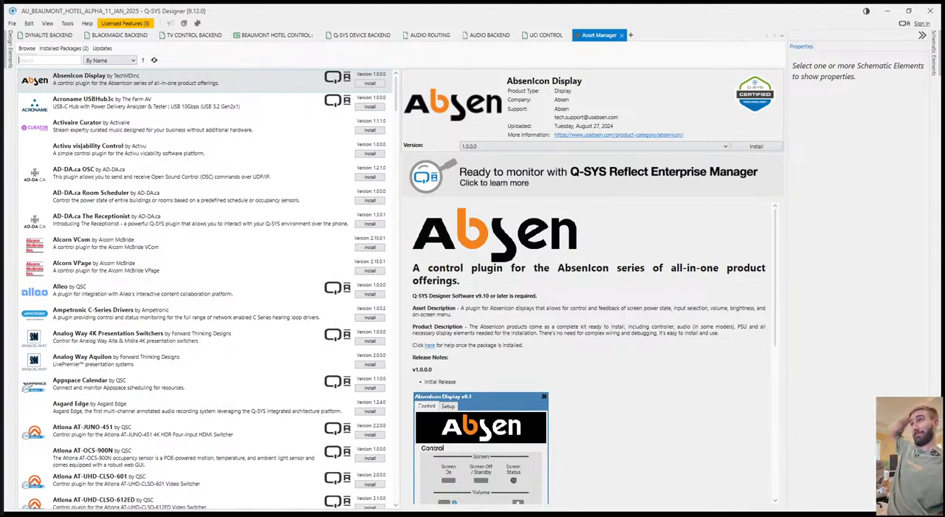
text(NOVASTAR)
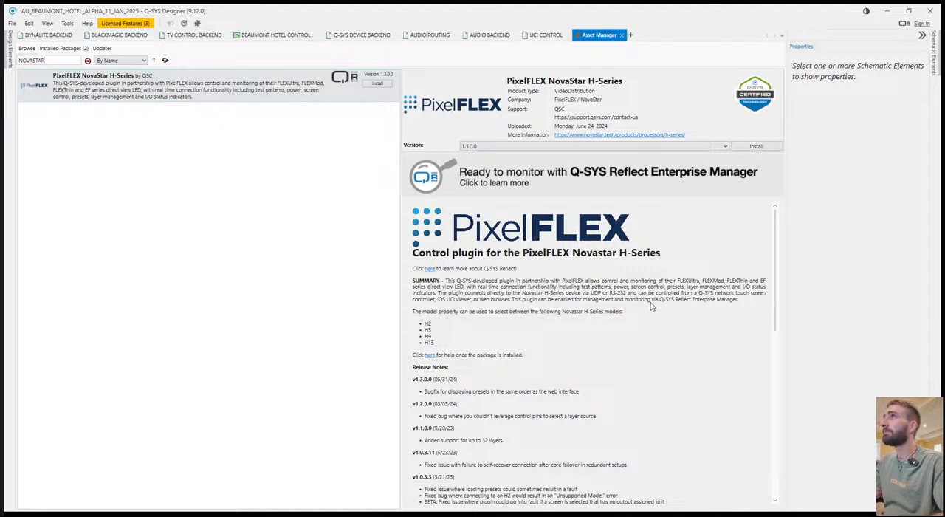
scroll(522, 329, down, 3)
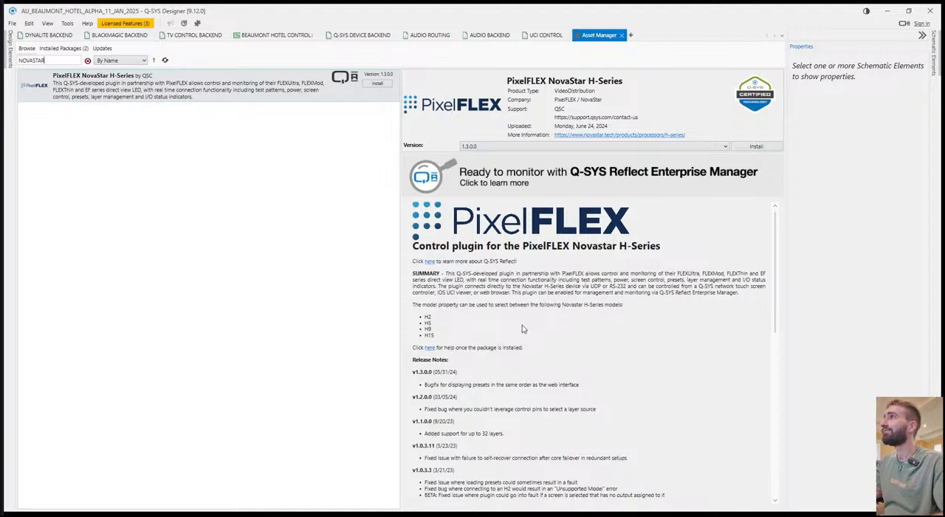
scroll(632, 376, down, 2)
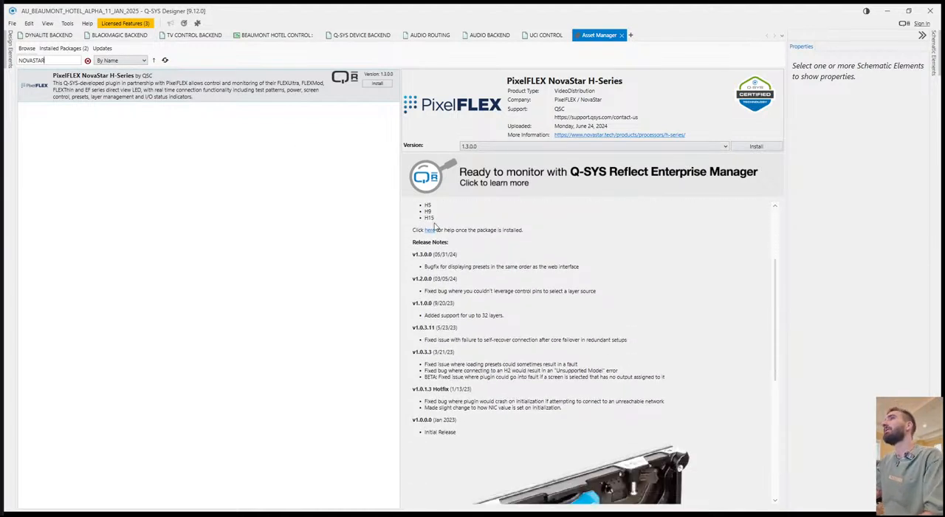
Clear the plugin search and return to the UCI CONTROL page.
double_click(52, 62)
key(BackSpace)
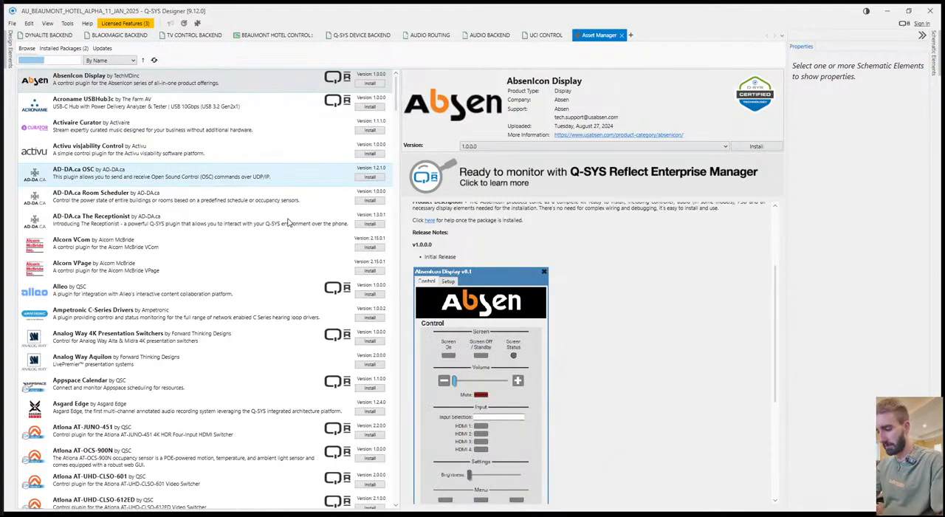
click(289, 222)
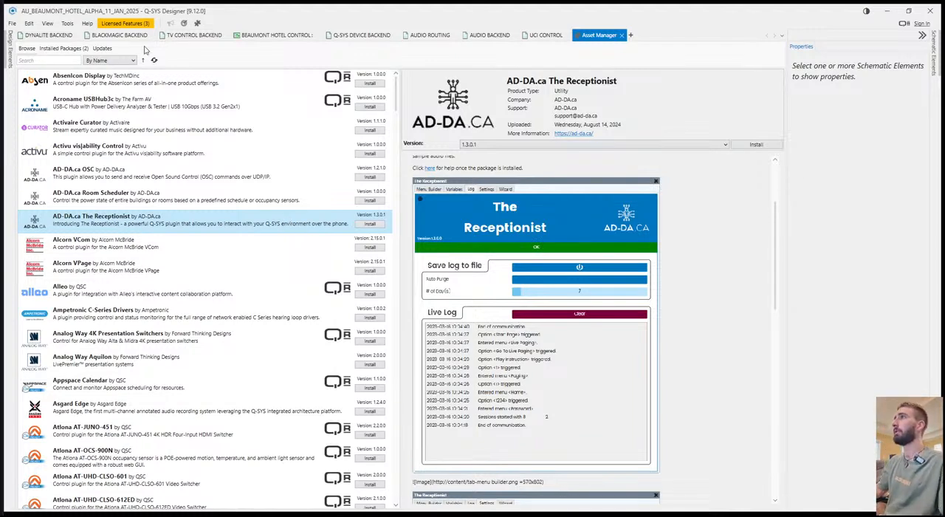
click(544, 35)
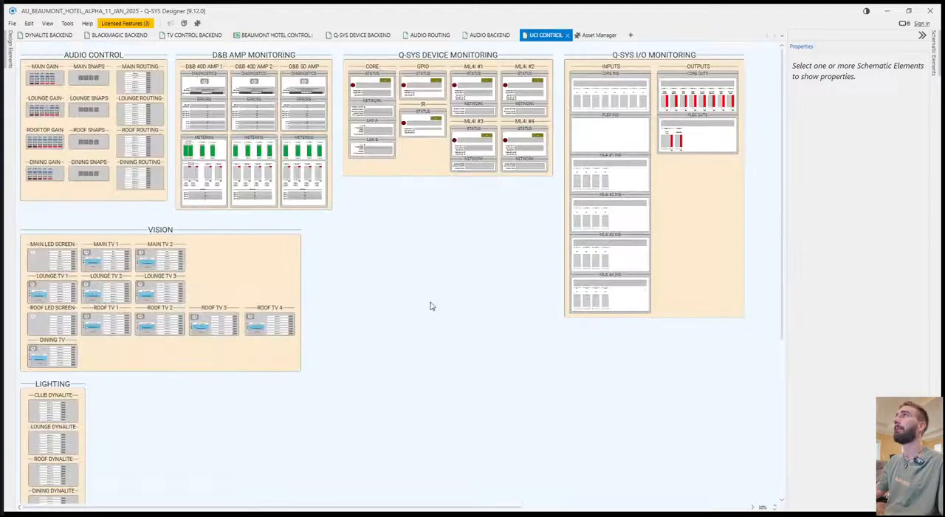
scroll(457, 377, down, 1)
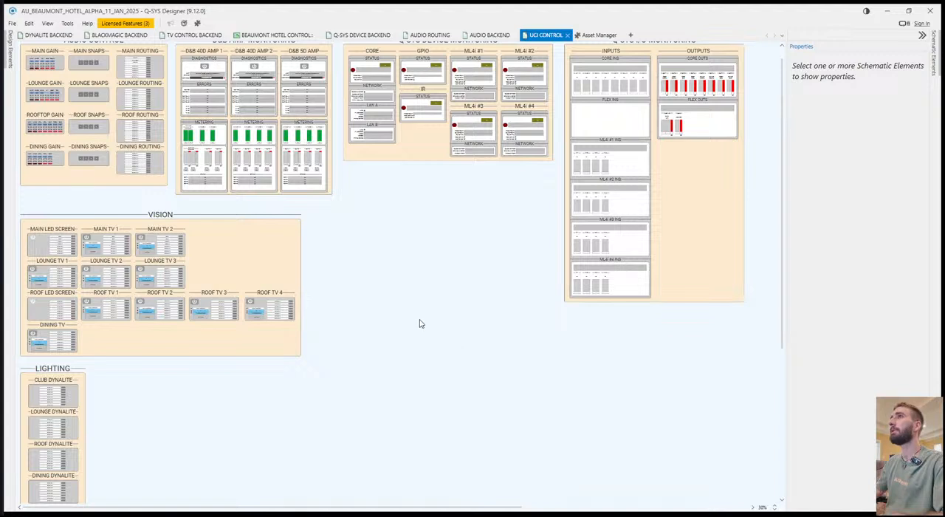
scroll(419, 325, up, 1)
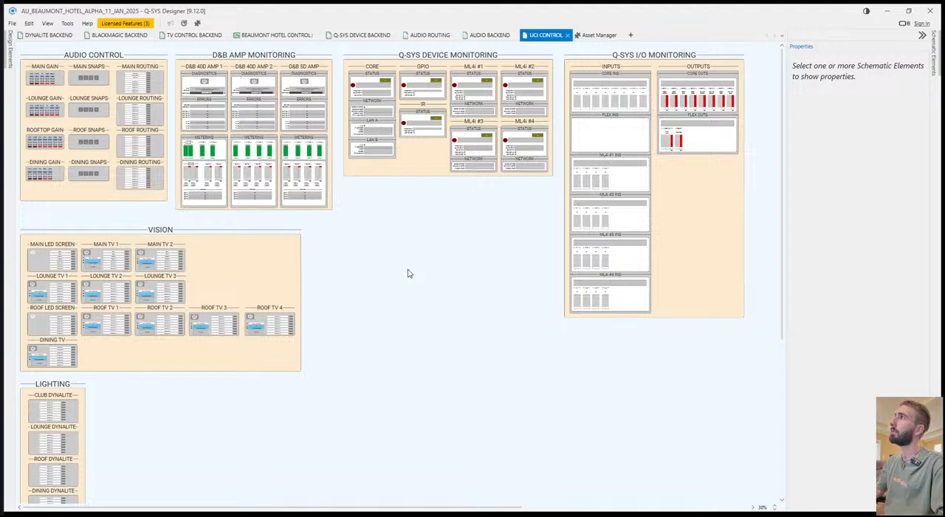
middle_click(394, 301)
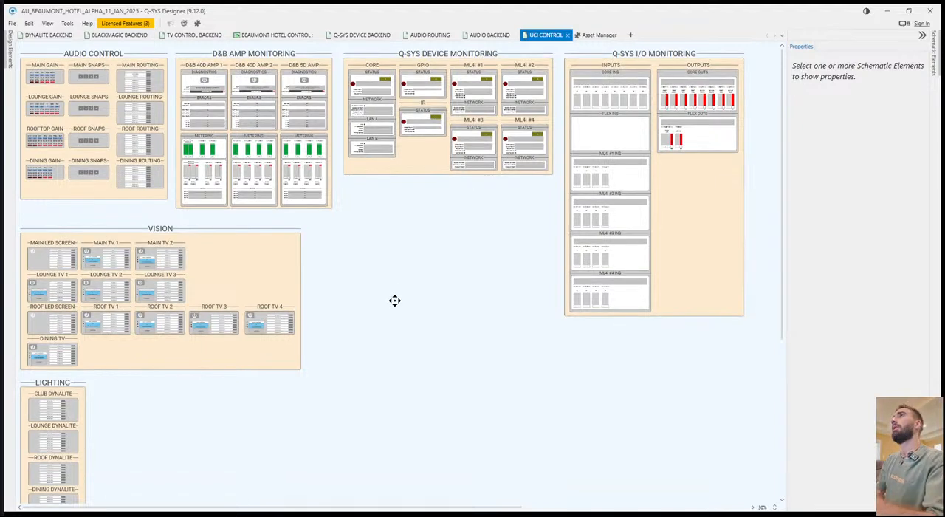
scroll(394, 303, down, 1)
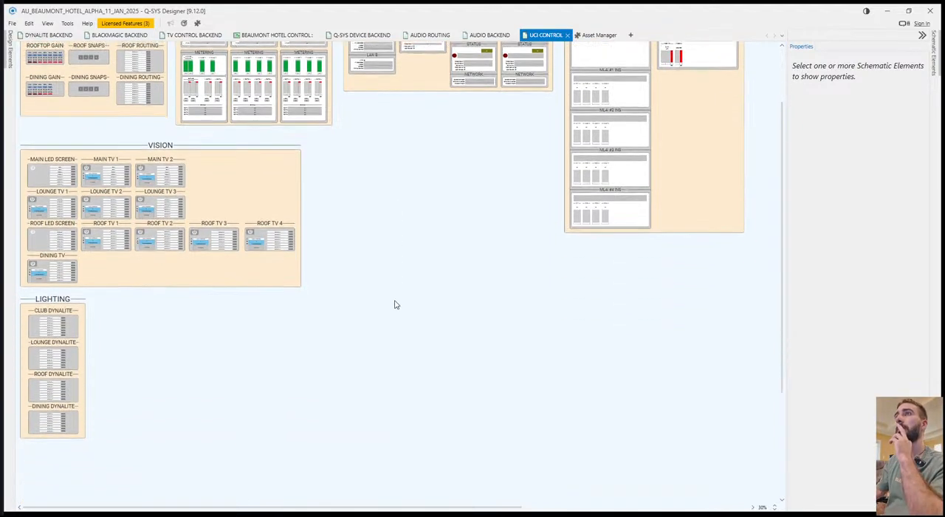
scroll(392, 319, up, 1)
scroll(396, 352, up, 2)
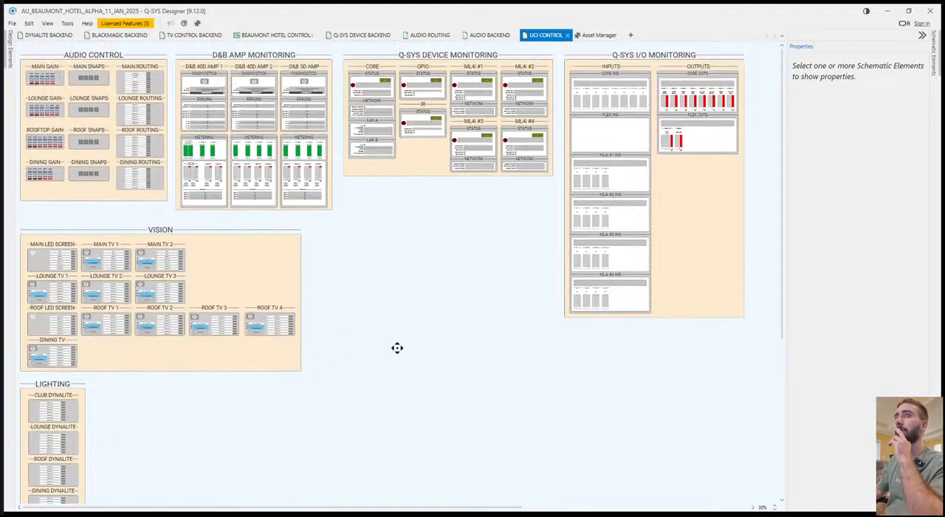
On the AUDIO BACKEND page, relabel the selector in the MAIN ROUTING section as MAIN ROUTING.
click(496, 34)
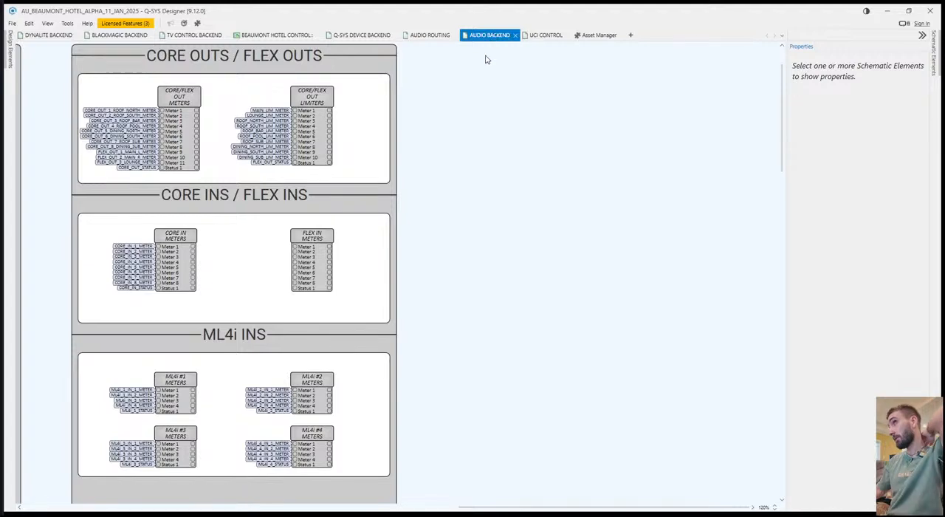
drag(473, 230, 515, 247)
scroll(527, 244, down, 5)
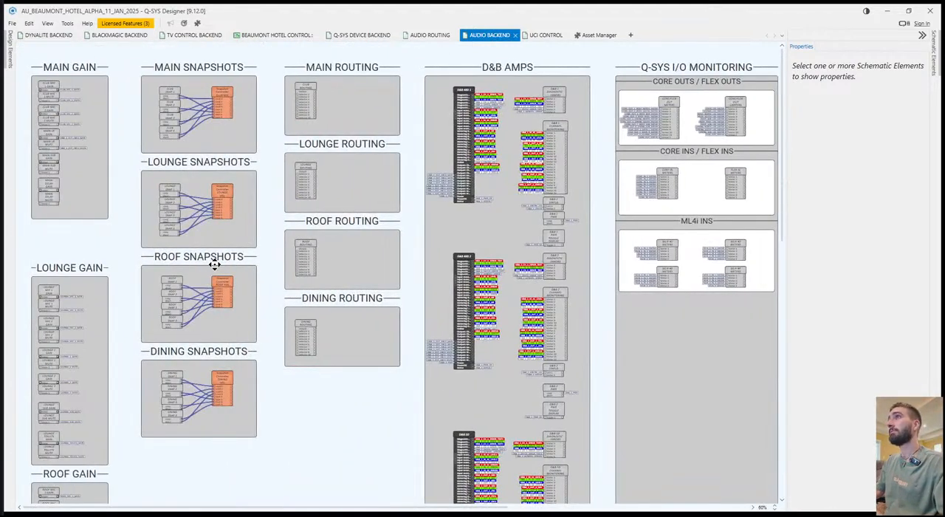
drag(214, 265, 221, 263)
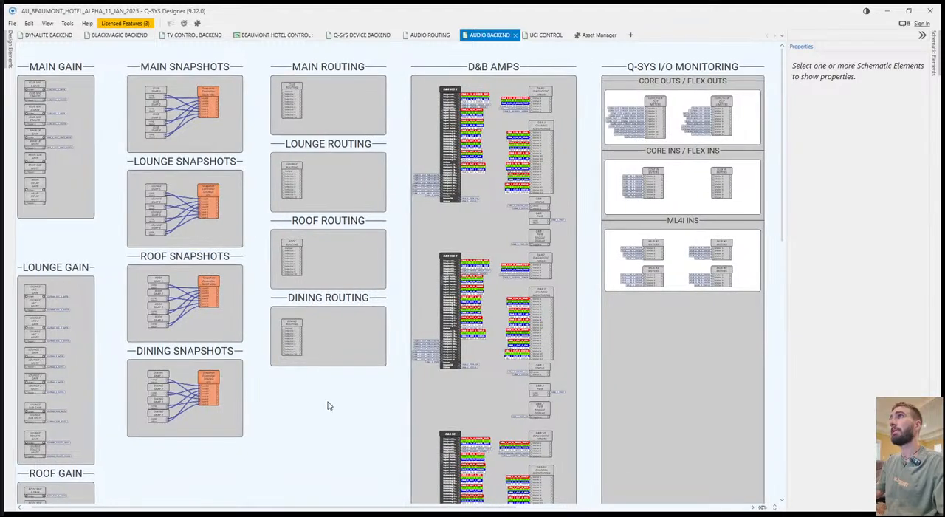
click(296, 89)
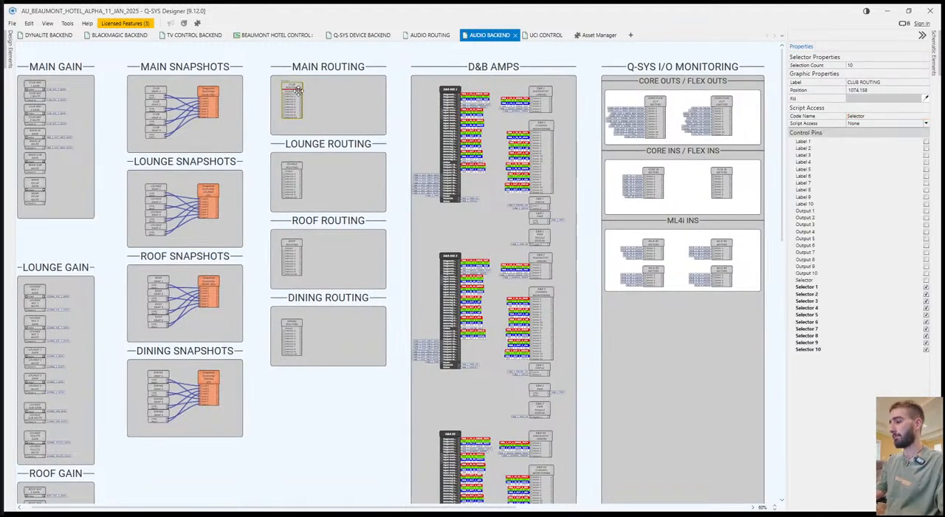
text(MAIN ROUTING)
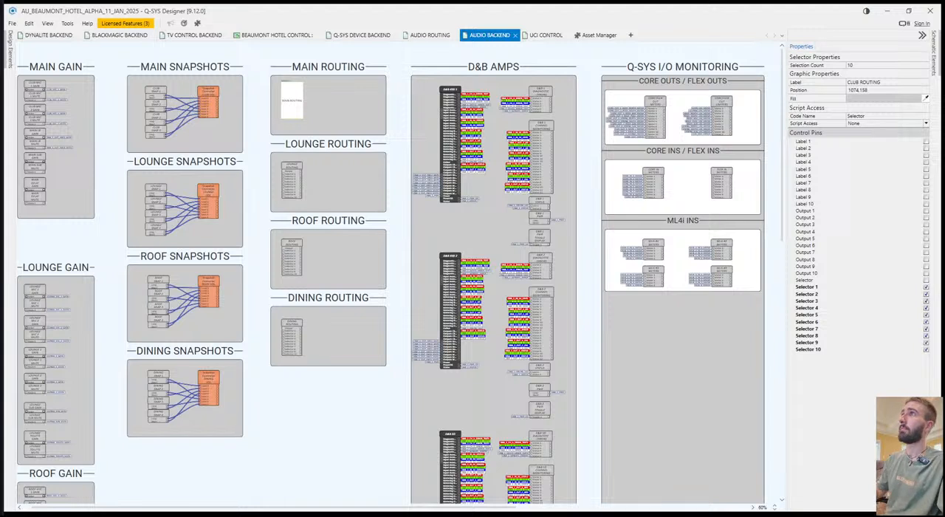
click(347, 123)
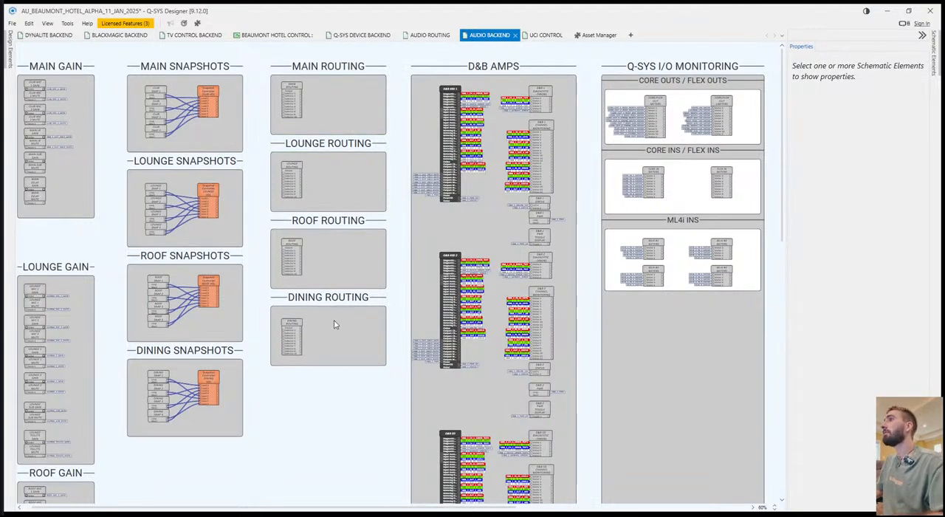
Review the AUDIO ROUTING page from inputs and input processing through routing, mixers, zones and outputs, comparing it with AUDIO BACKEND.
click(431, 37)
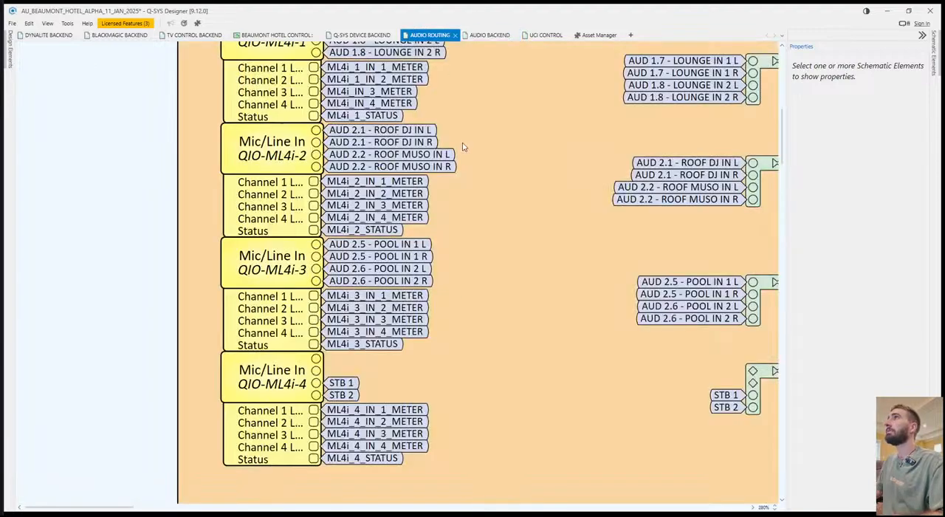
scroll(481, 374, right, 8)
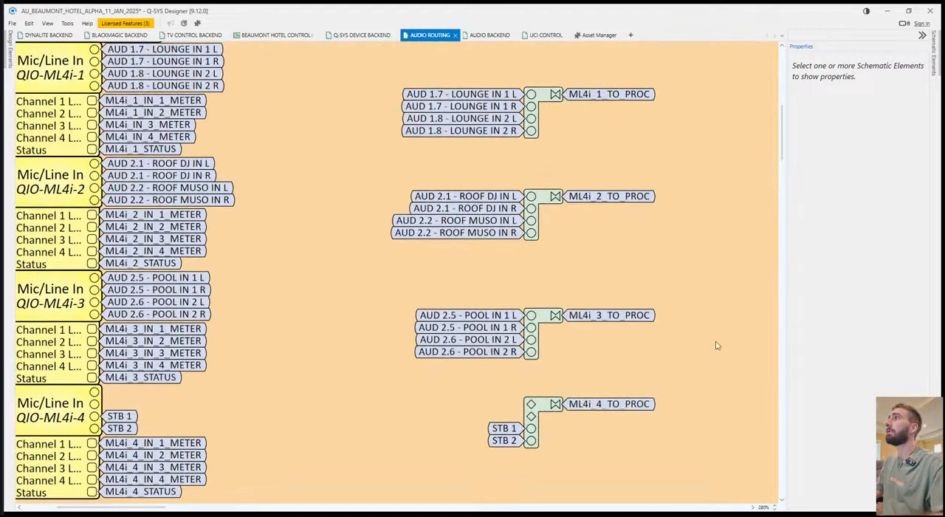
scroll(648, 325, down, 7)
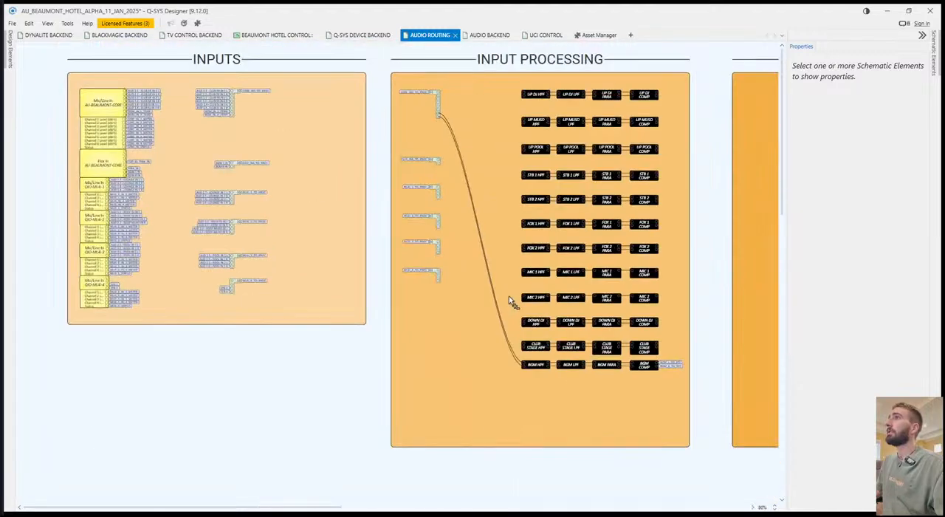
scroll(489, 375, right, 5)
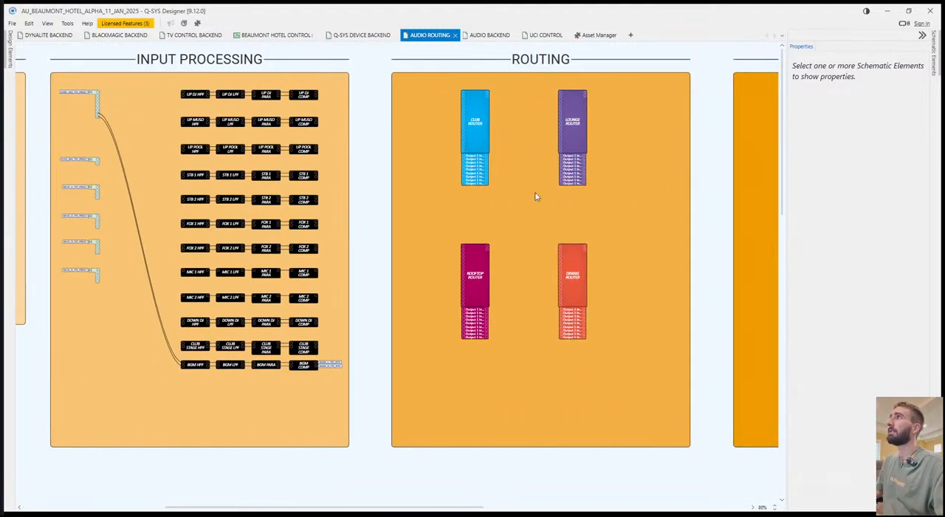
scroll(430, 382, right, 1)
scroll(430, 381, down, 1)
scroll(184, 250, down, 5)
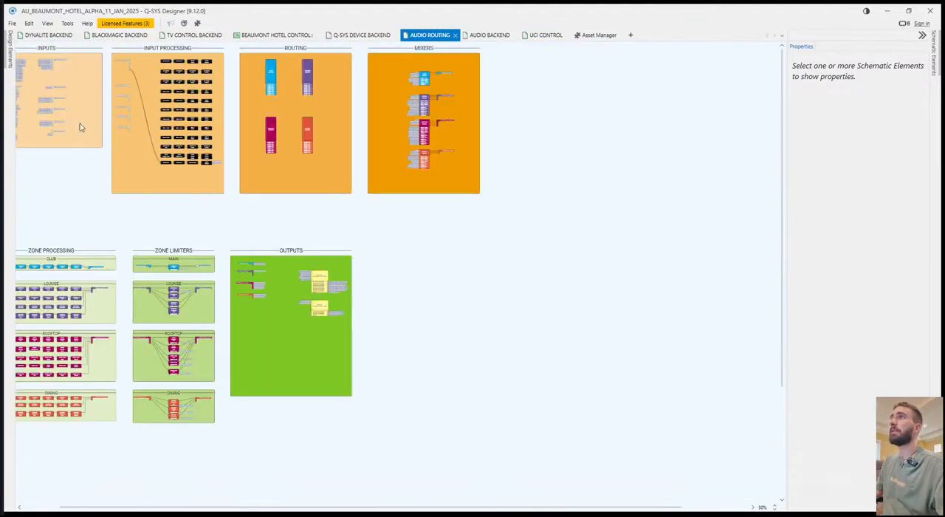
scroll(369, 248, left, 1)
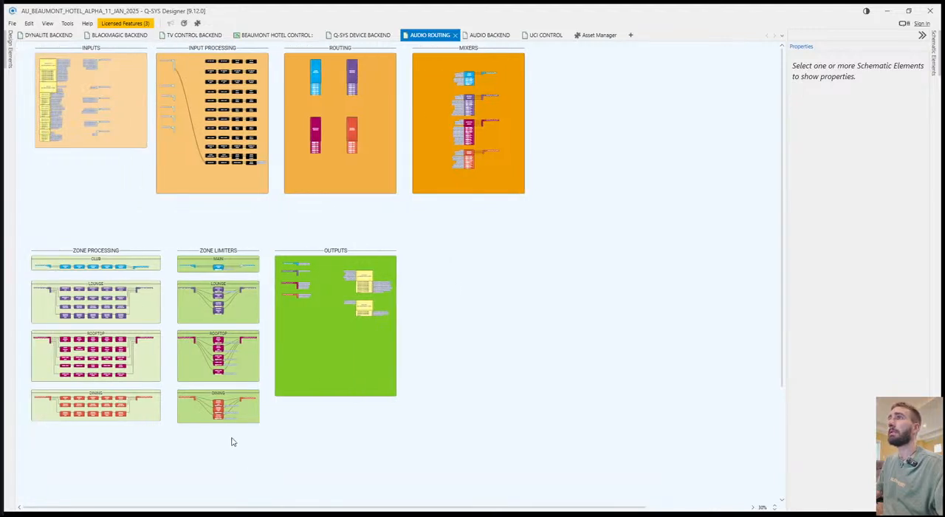
click(236, 414)
click(344, 441)
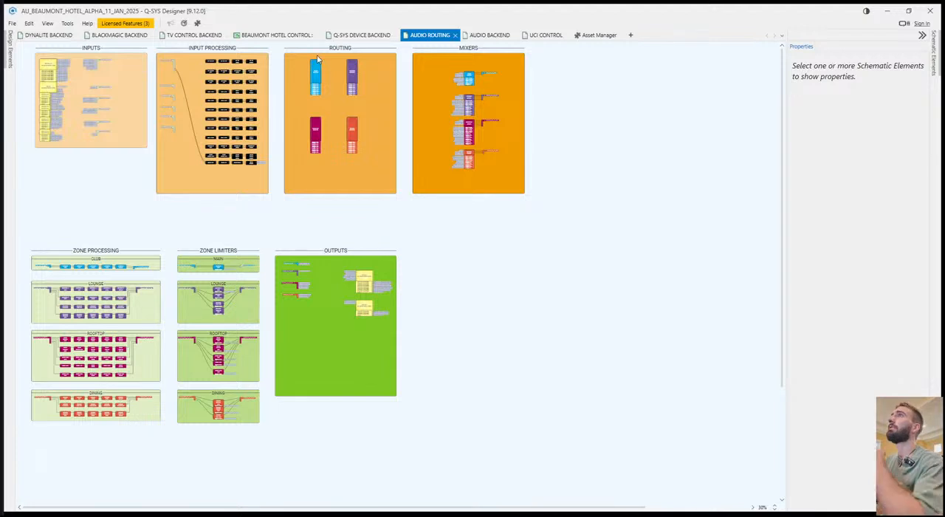
click(489, 35)
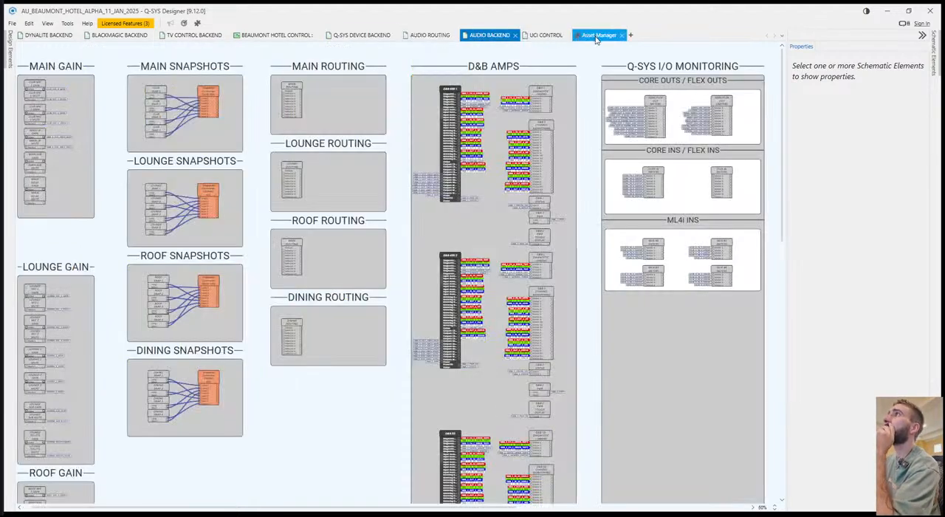
click(597, 37)
click(495, 37)
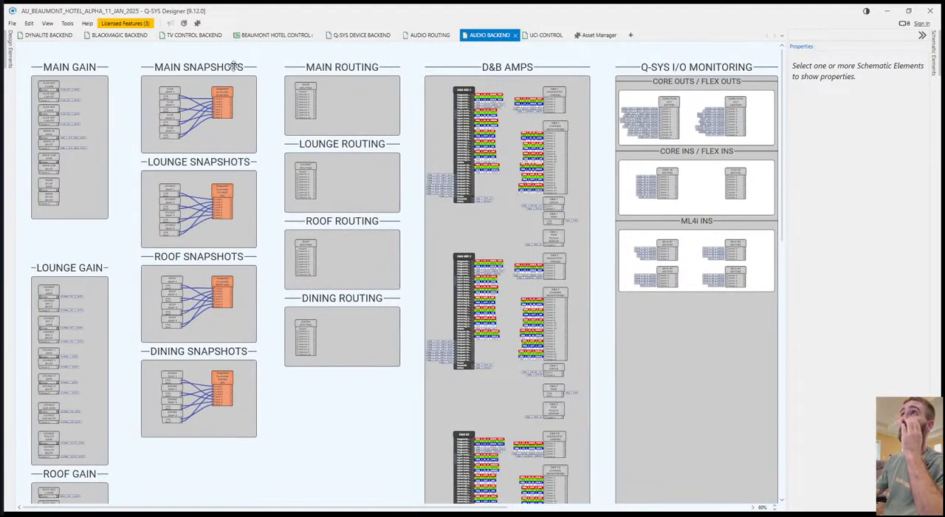
click(427, 35)
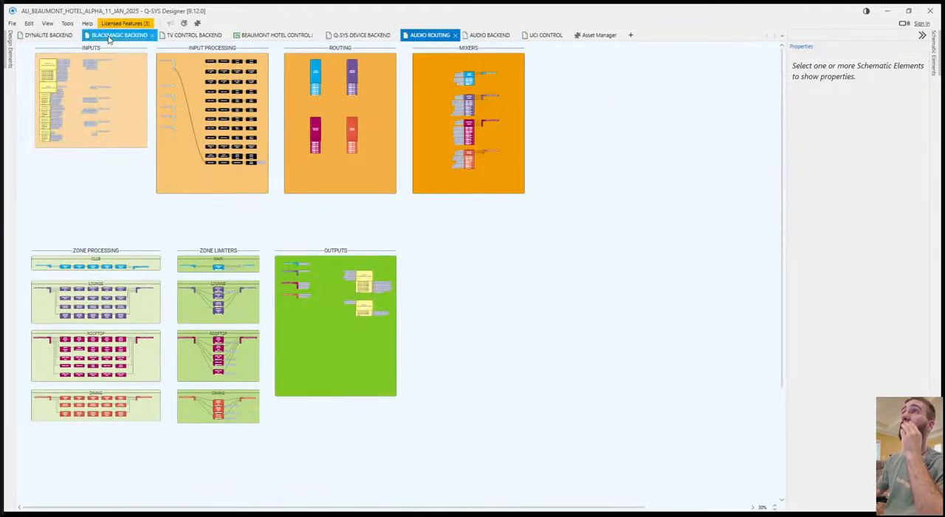
On TV CONTROL BACKEND, duplicate the LUA header and its yellow background beside the original, aligned under the LOUNGE section.
click(195, 36)
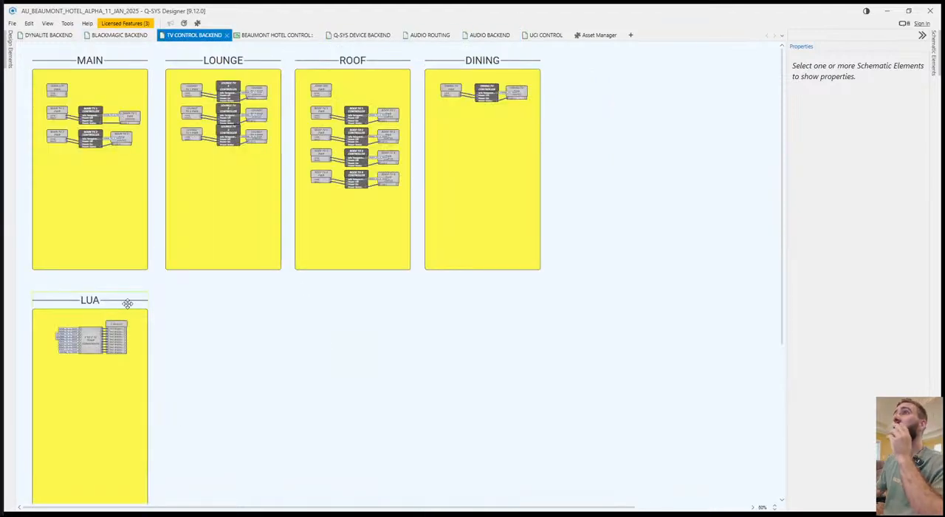
click(500, 59)
click(113, 301)
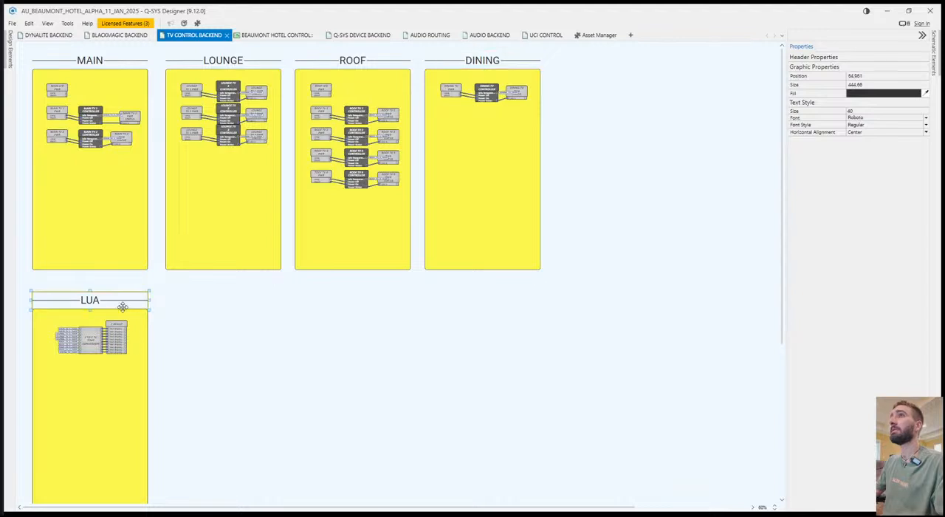
ctrl+click(147, 320)
key(ctrl+c)
key(ctrl+v)
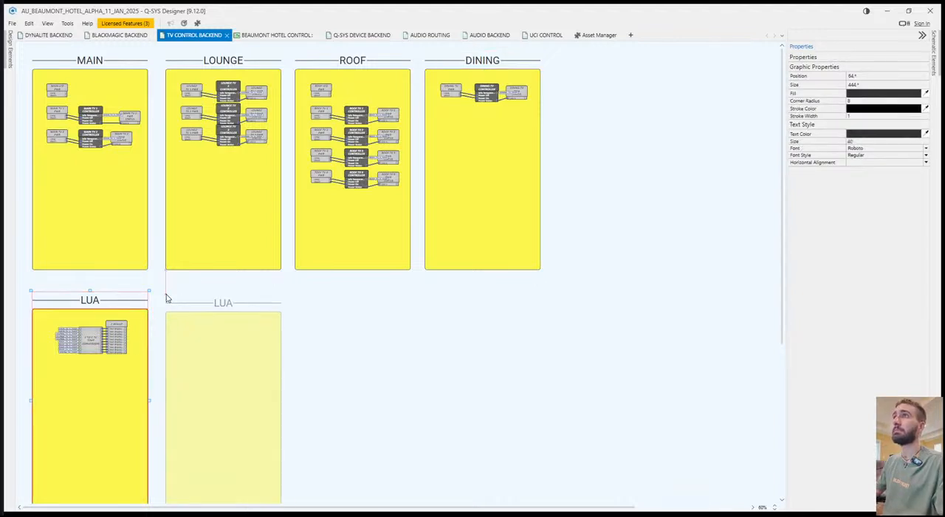
click(166, 293)
click(373, 326)
Rename the duplicated section's header to IR.
click(223, 299)
double_click(224, 299)
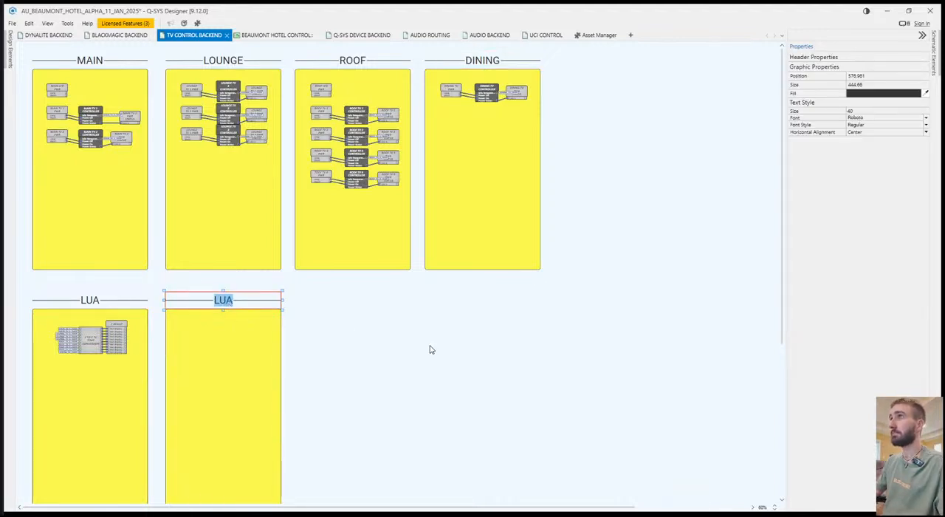
key(BackSpace)
text(IR)
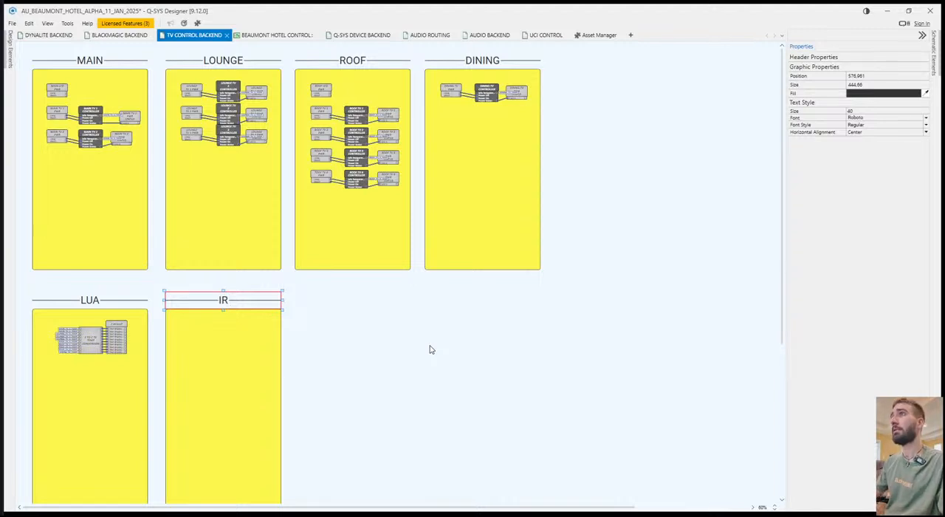
click(418, 337)
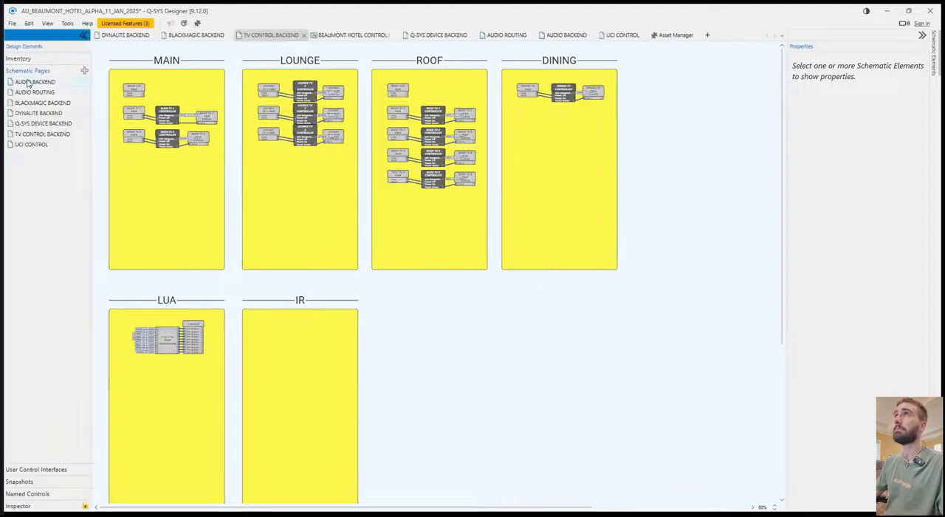
Add the QIO-IR1x4 input and its four output blocks from the inventory to the IR section and save the design.
click(11, 57)
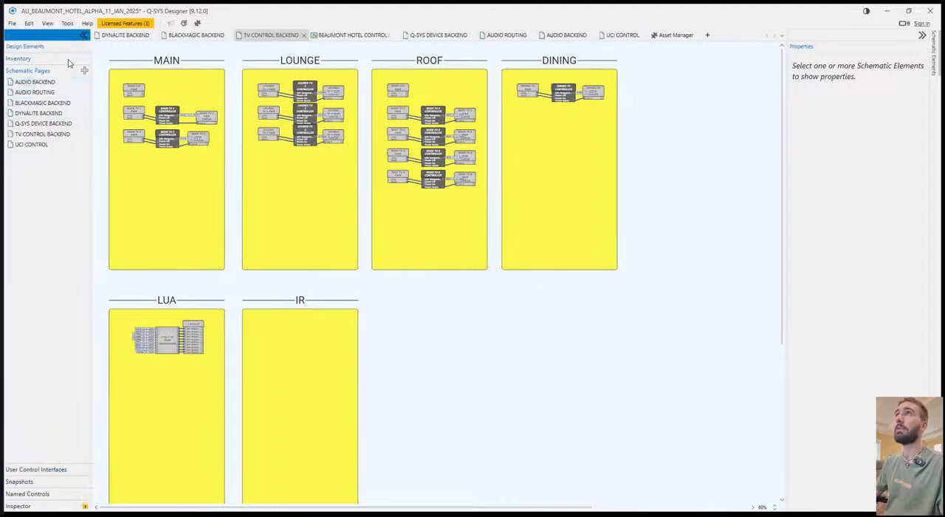
click(49, 59)
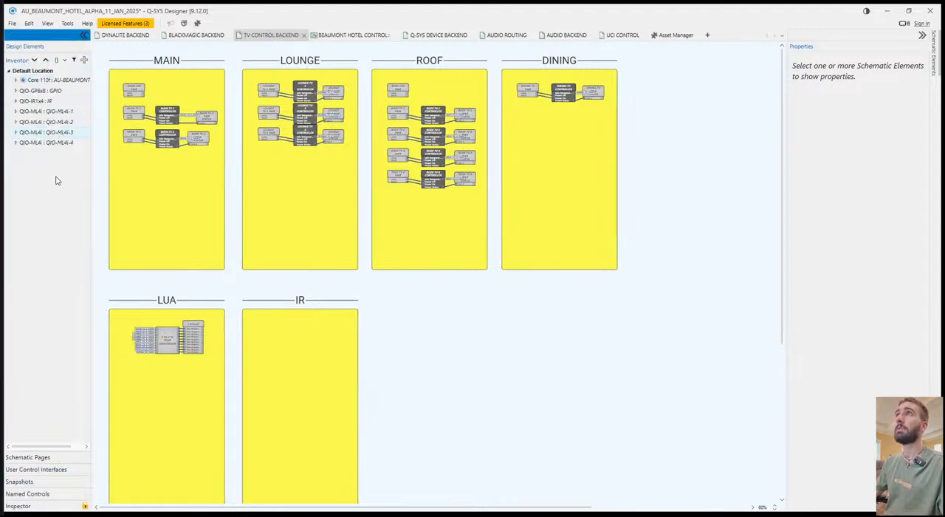
click(16, 101)
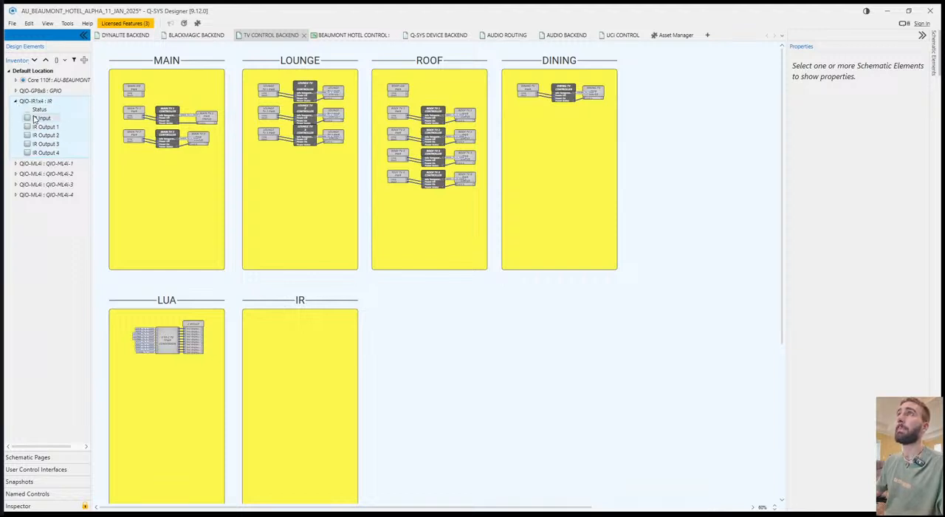
click(42, 126)
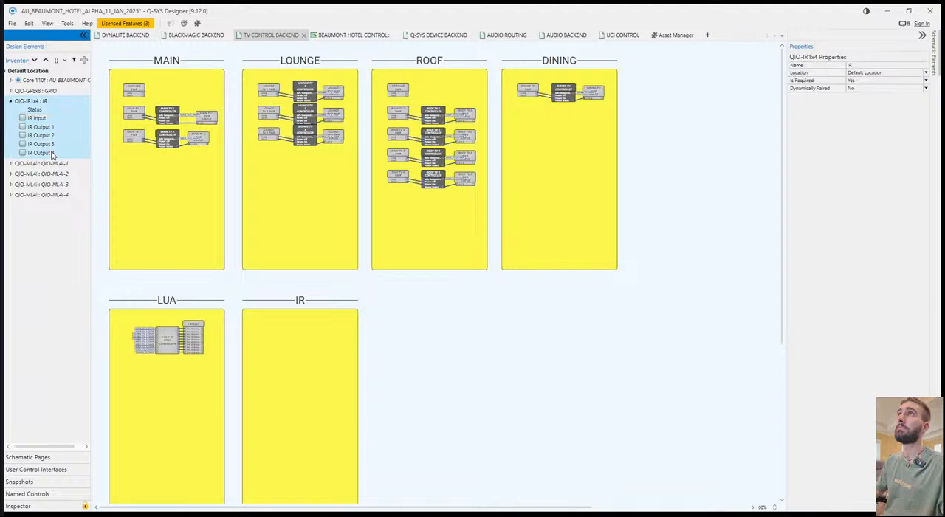
drag(41, 102, 273, 332)
click(317, 357)
scroll(294, 358, up, 6)
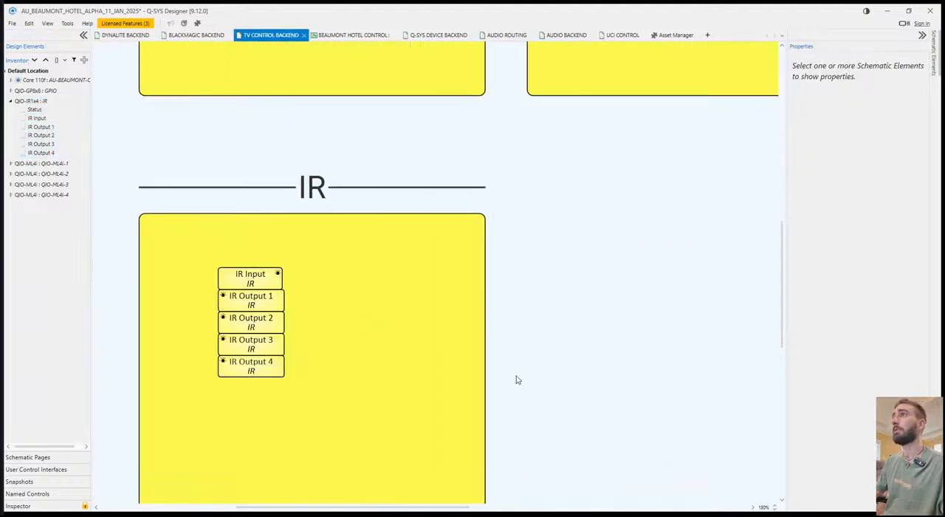
key(ctrl+s)
Examine the control panels of the IR Input and IR Output 1 blocks for the available IR settings.
drag(300, 293, 445, 346)
double_click(393, 330)
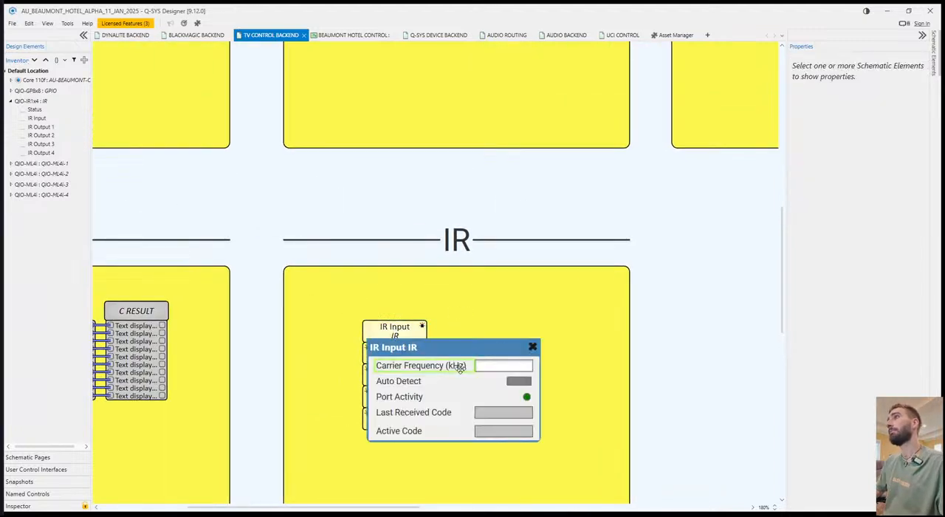
click(532, 347)
double_click(404, 352)
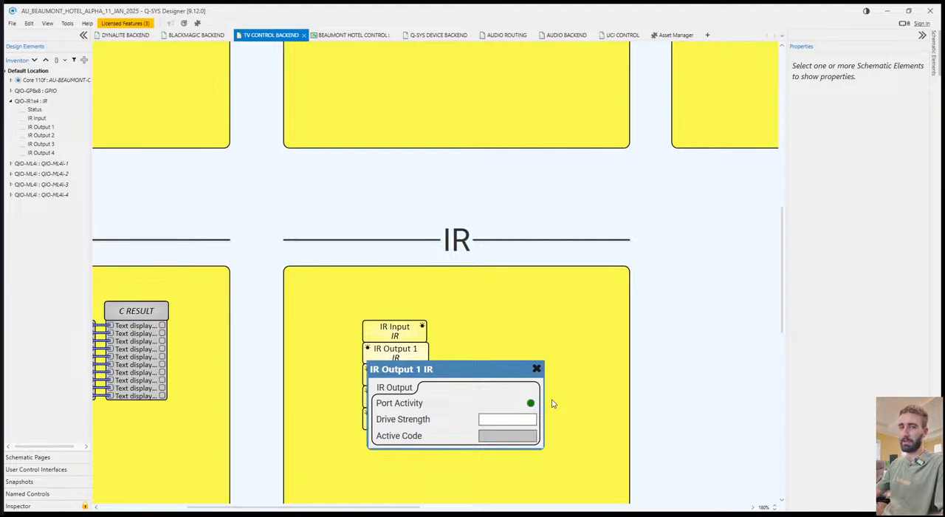
click(535, 367)
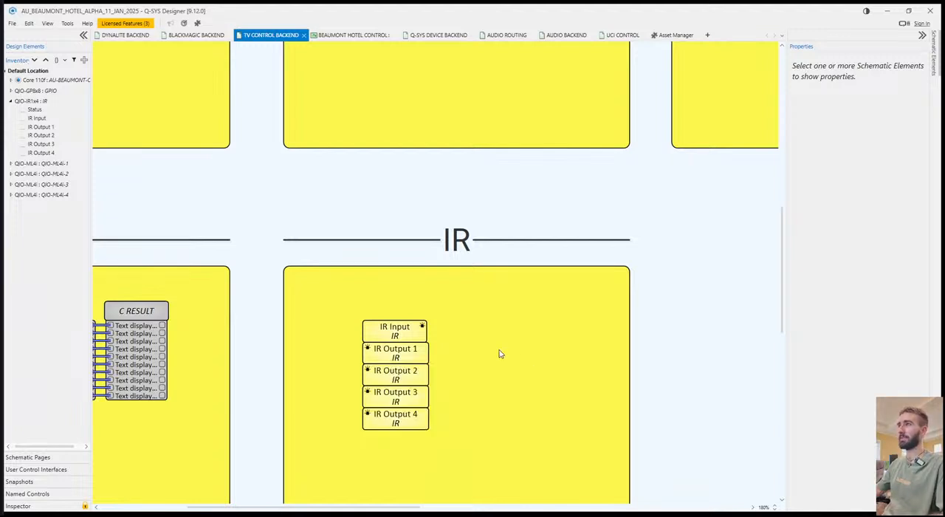
scroll(496, 357, down, 1)
double_click(406, 322)
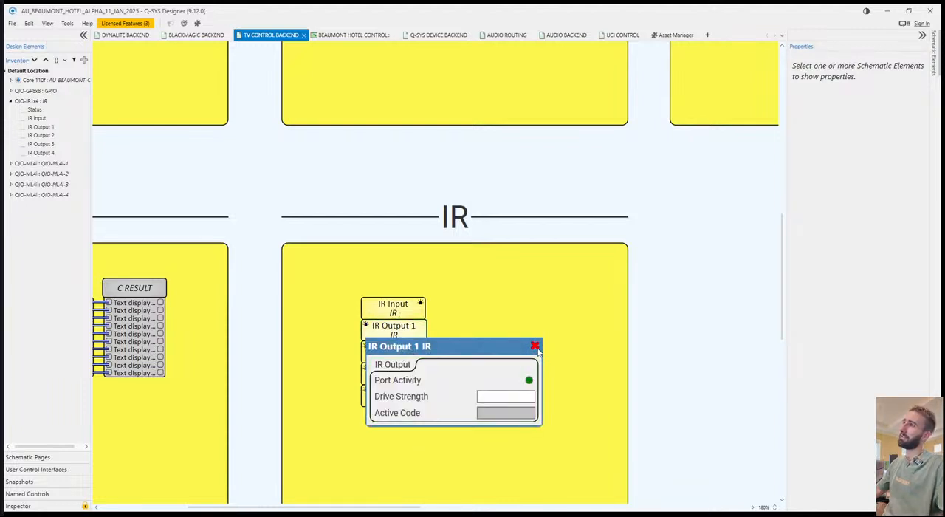
click(536, 346)
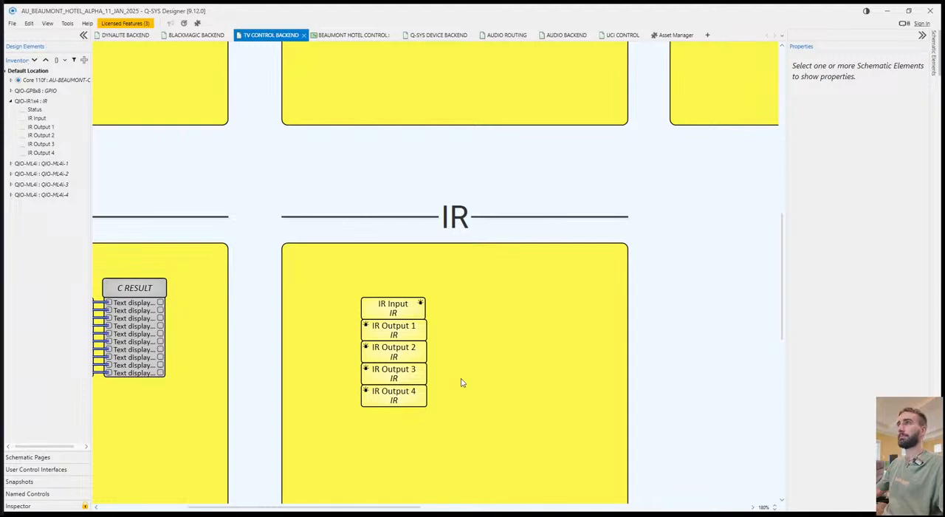
Move the four IR Output blocks away from IR Input to the lower right of the IR section.
drag(492, 428, 493, 408)
click(497, 334)
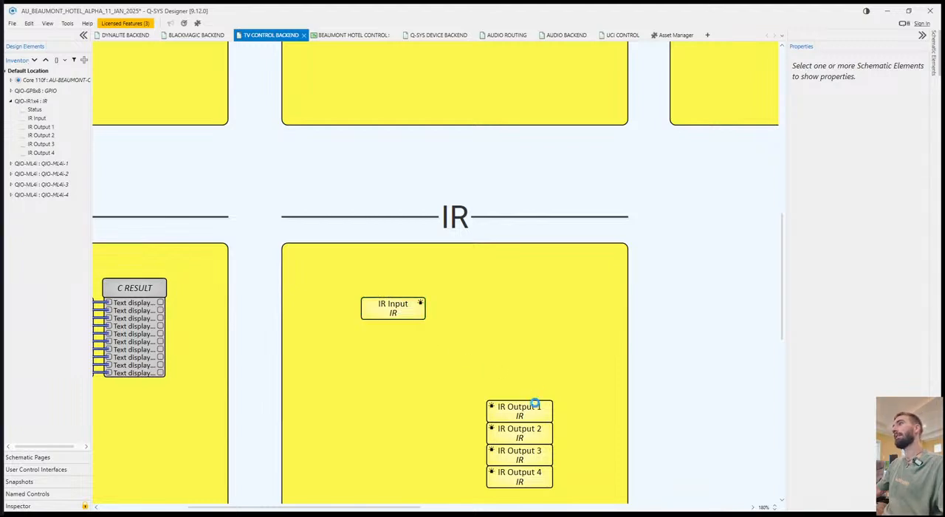
Inspect the properties and control panel of the IR Output 1 block.
click(520, 428)
click(520, 413)
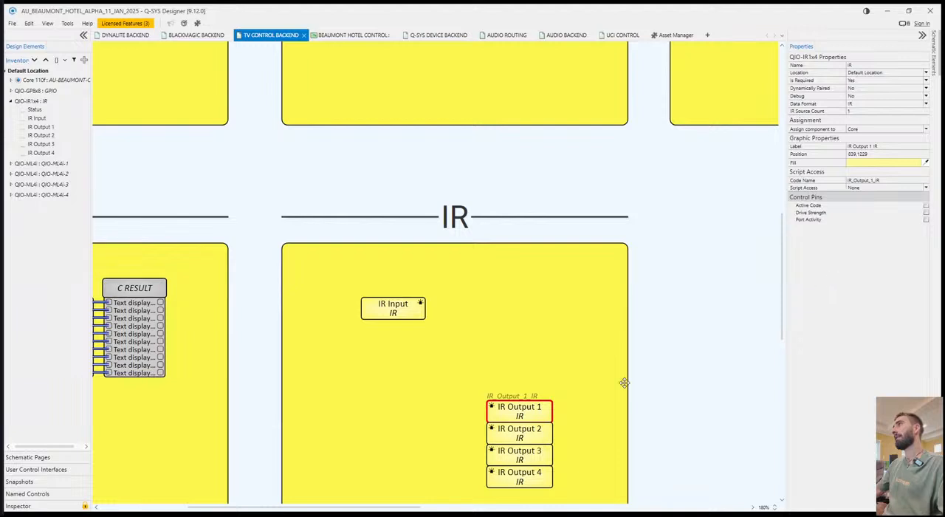
double_click(519, 407)
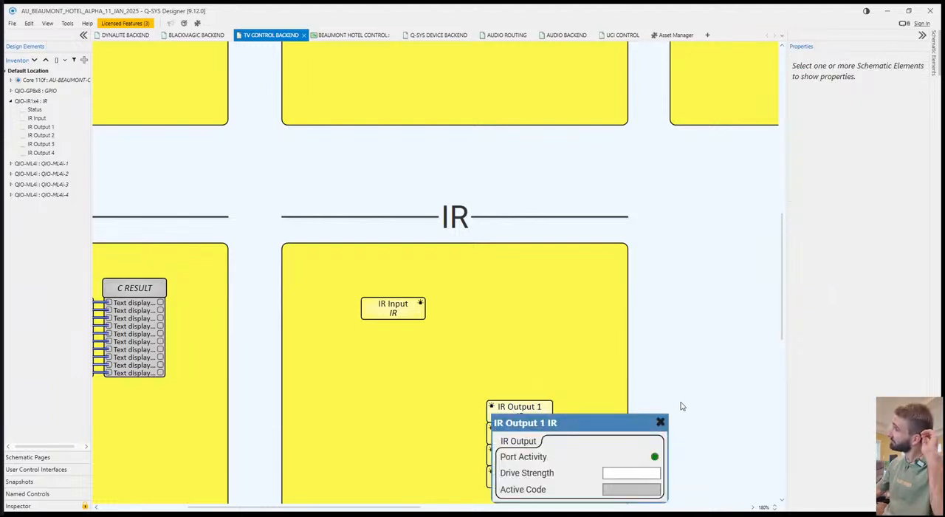
Close the IR Output 1 control panel, move the IR Output 1 block upward apart from IR Output 2, and save the design.
click(625, 478)
click(682, 332)
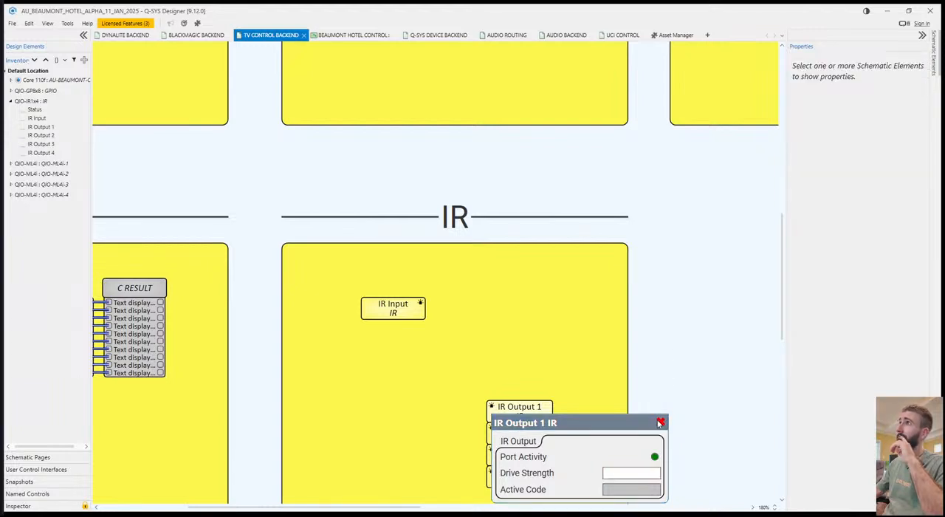
click(659, 423)
drag(536, 416, 536, 386)
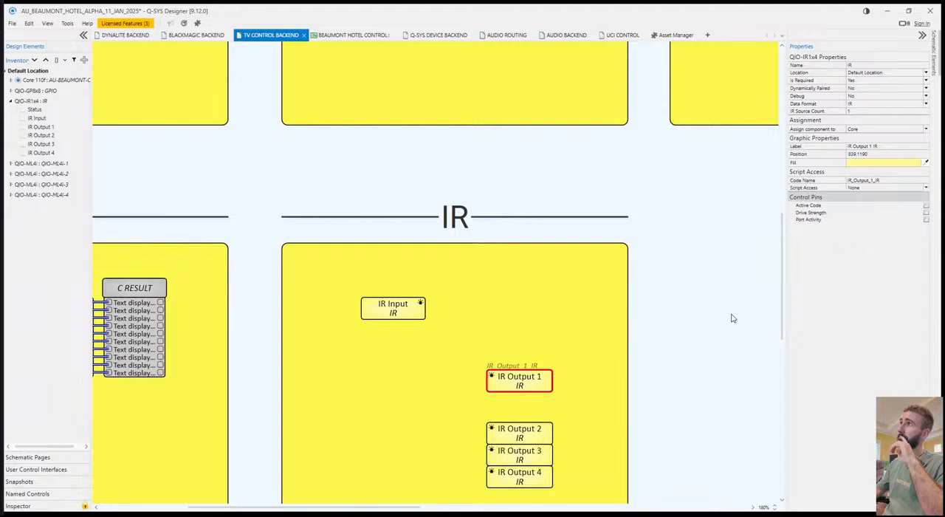
click(651, 360)
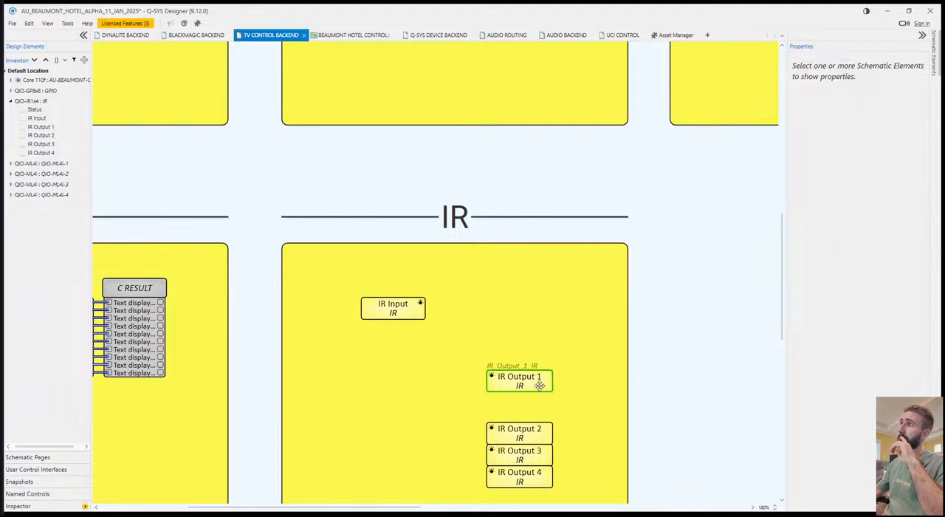
click(537, 384)
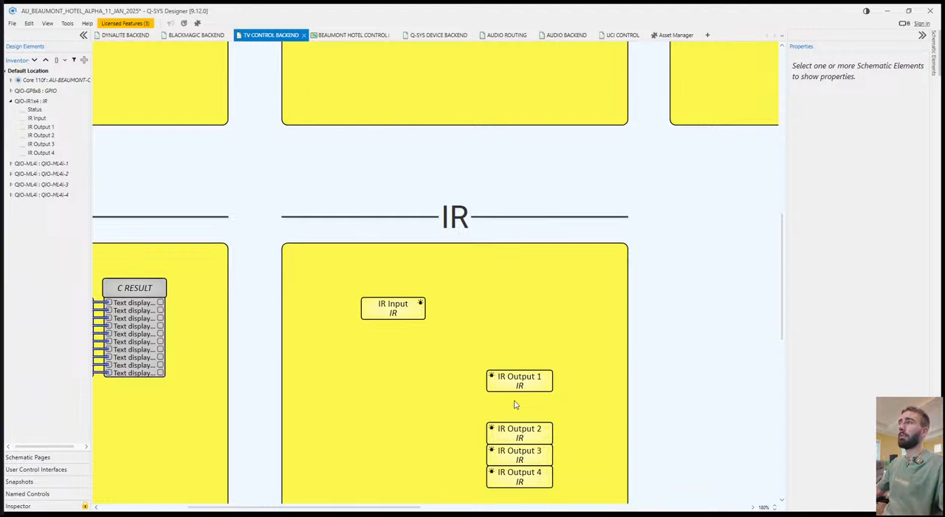
key(ctrl+s)
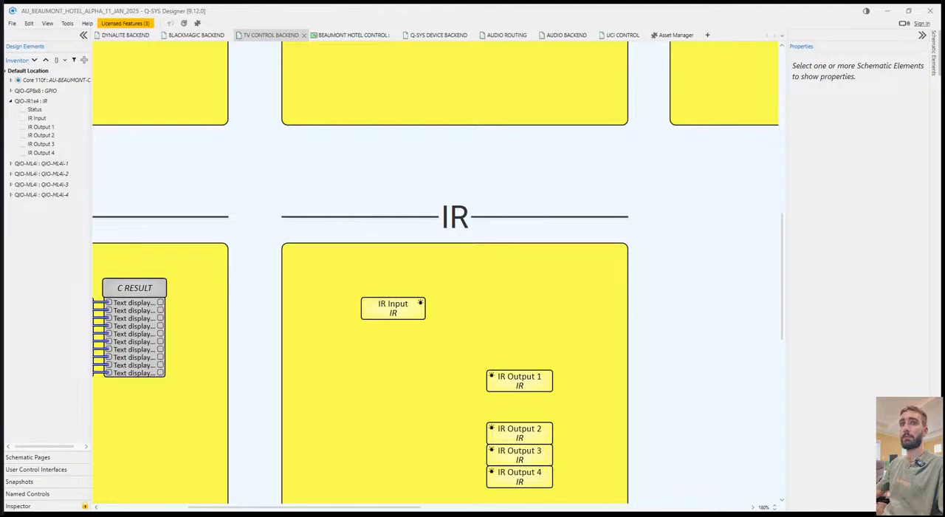
key(alt+Tab)
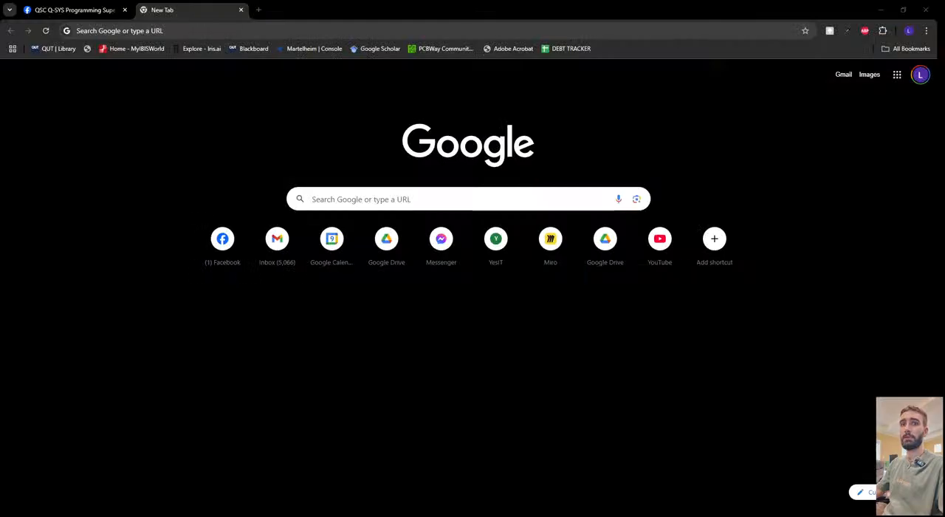
click(136, 29)
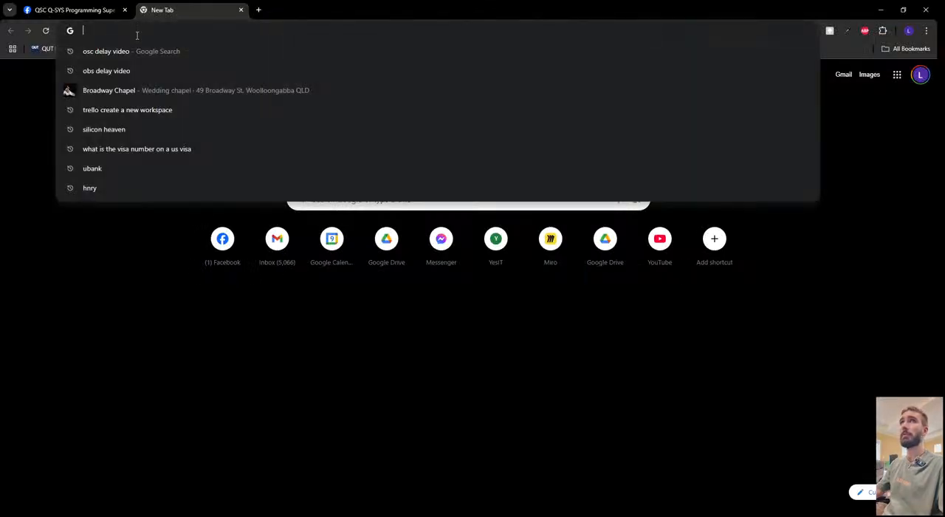
text(ML4)
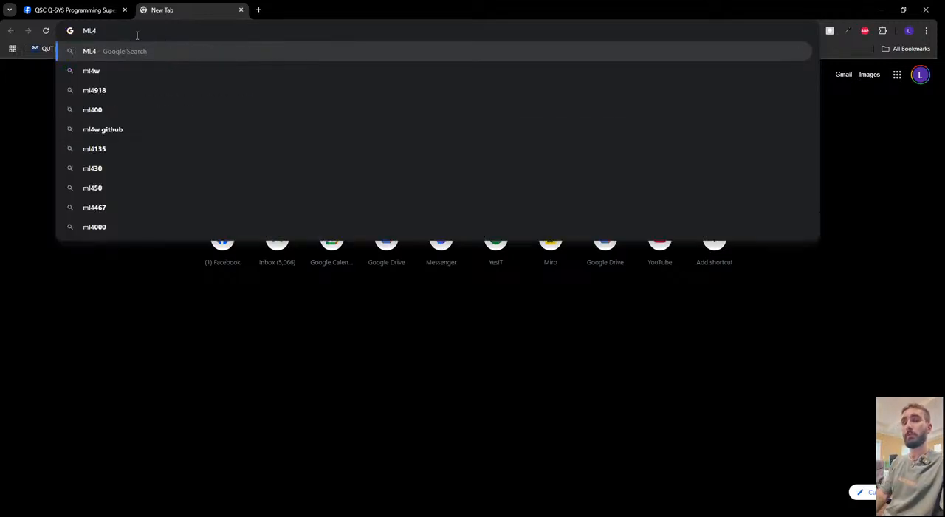
text(I)
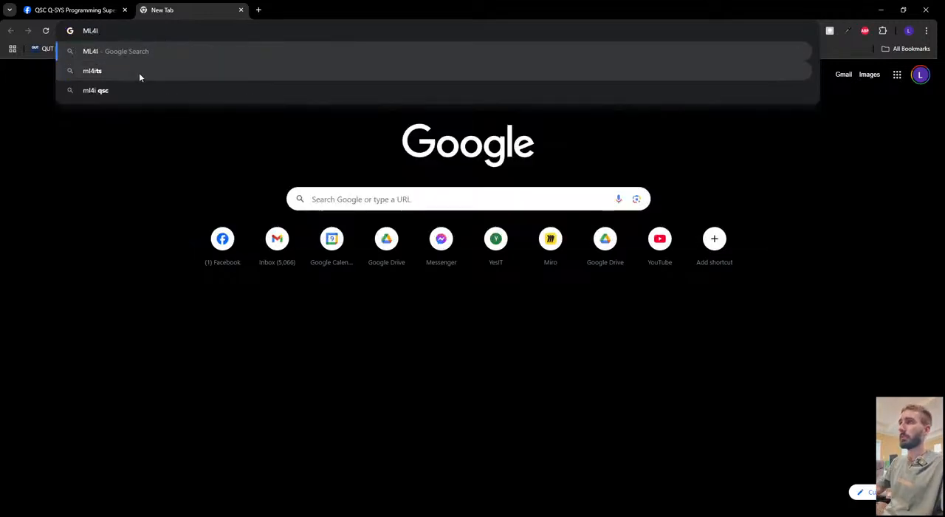
Switch to Chrome, search the web for "QIO IR1 X4" and open the QIO-IR1x4 product page on qsys.com.
key(alt+Tab)
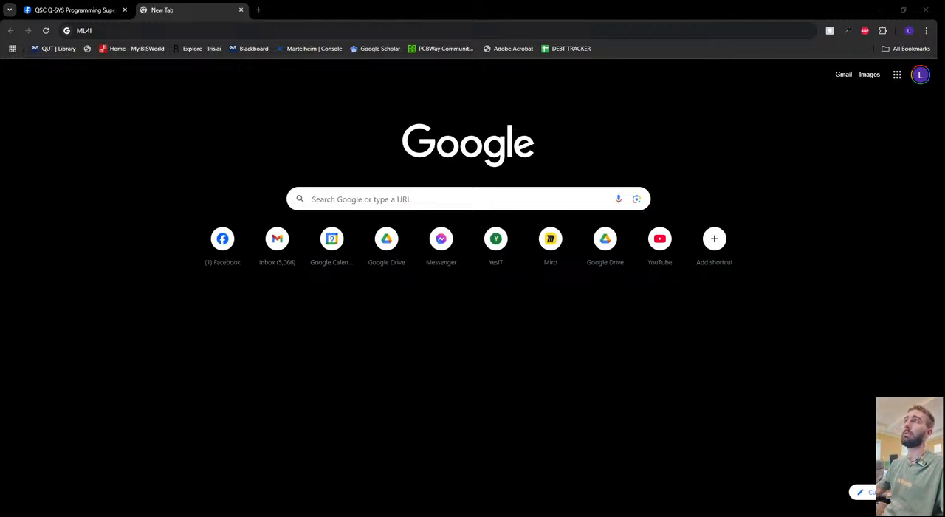
click(276, 99)
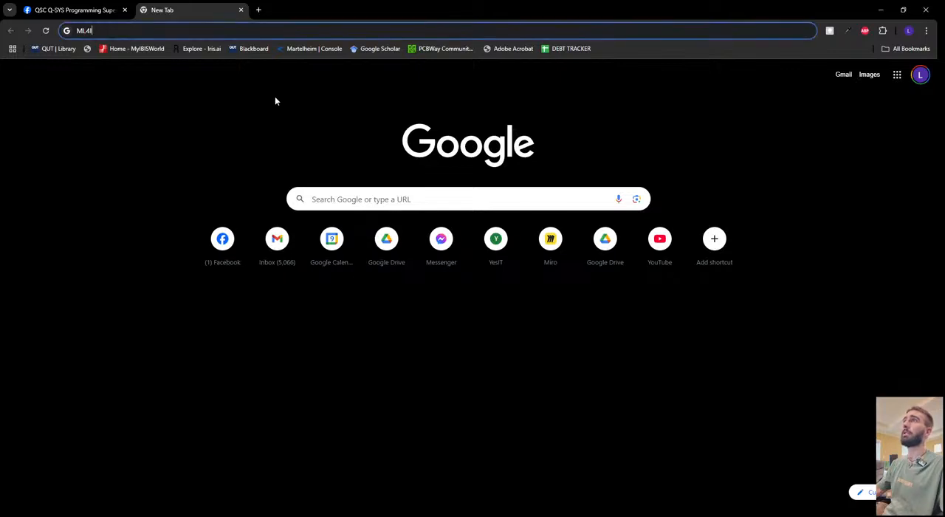
key(ctrl+l)
text(QIO IR1 X)
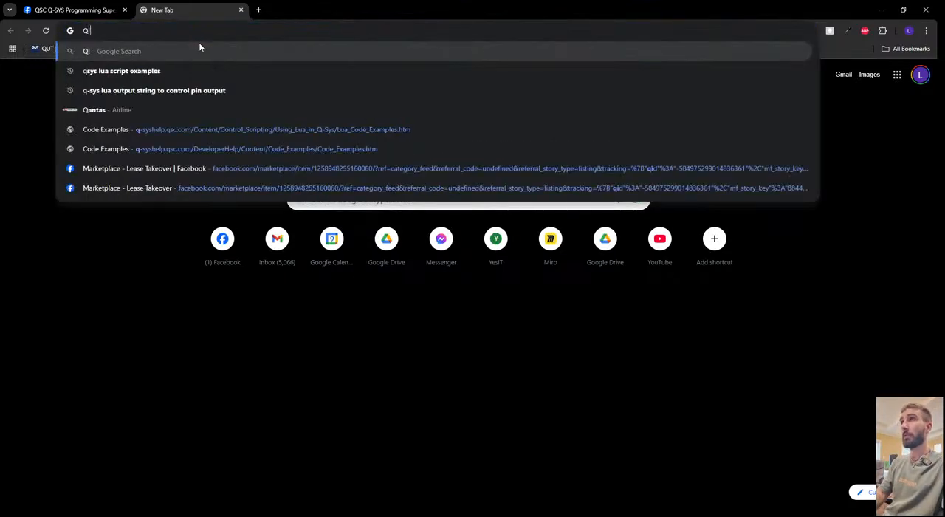
text(4)
key(Return)
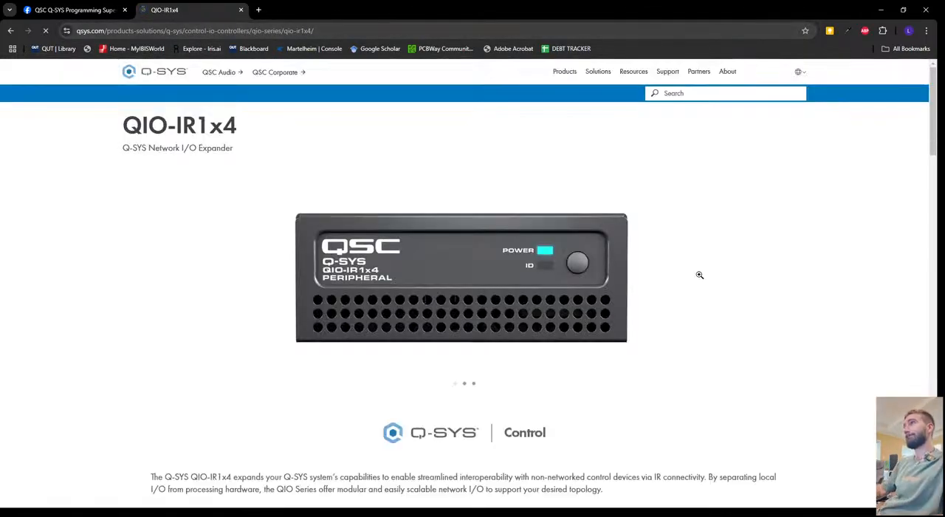
Open the QIO Series hardware user manual from the QIO-IR1x4 product page.
scroll(635, 236, down, 3)
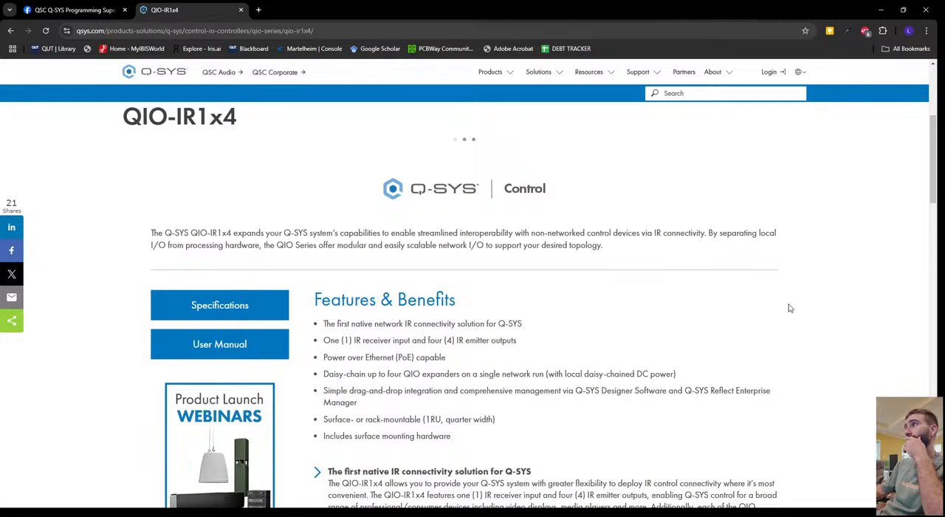
scroll(786, 306, down, 1)
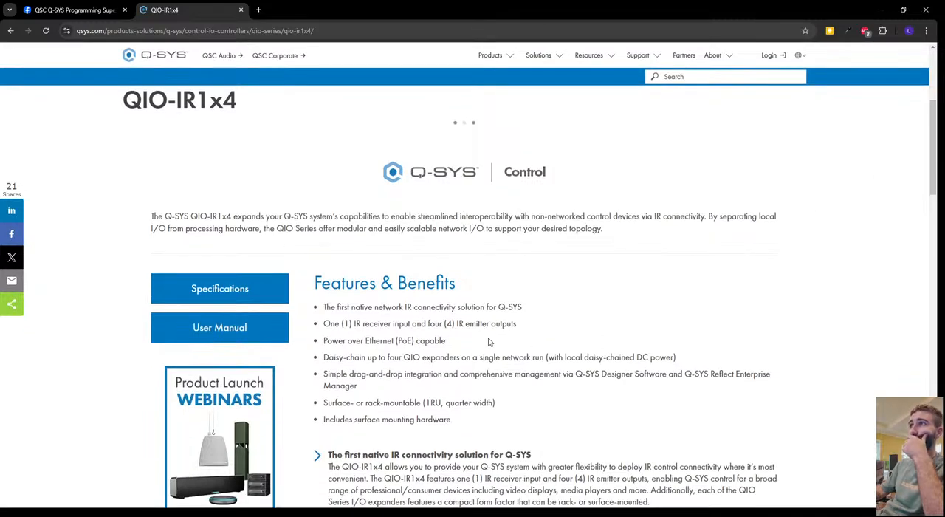
scroll(489, 340, down, 3)
click(243, 148)
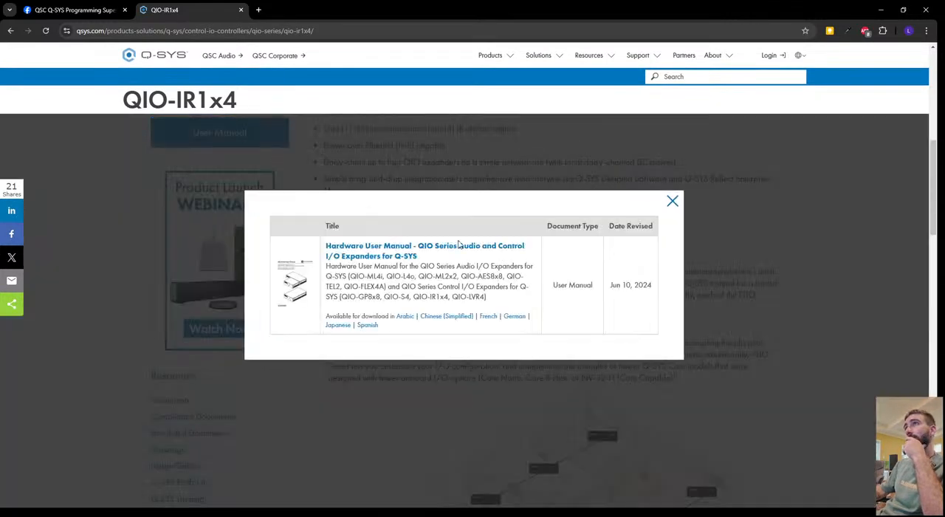
click(443, 248)
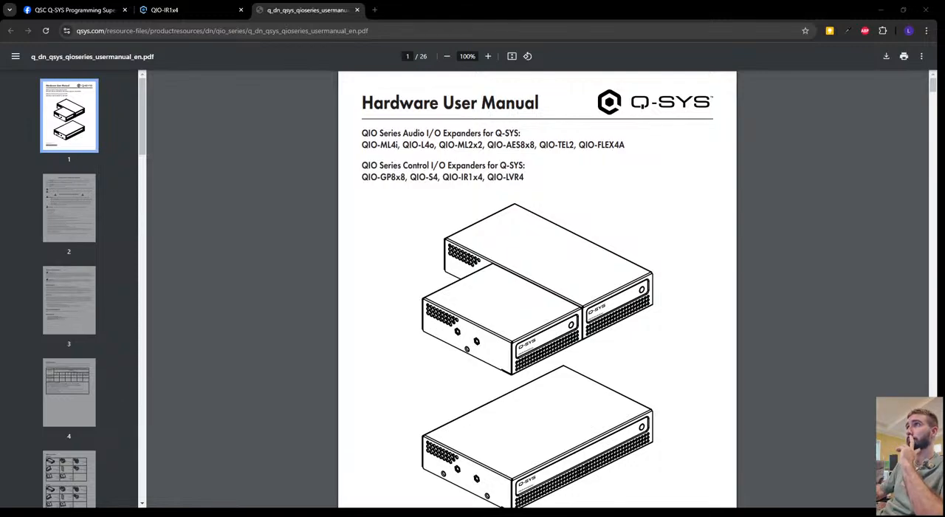
Look through the QIO Series manual for the device descriptions, power requirements and panel information relevant to the QIO-IR1x4.
scroll(537, 288, down, 12)
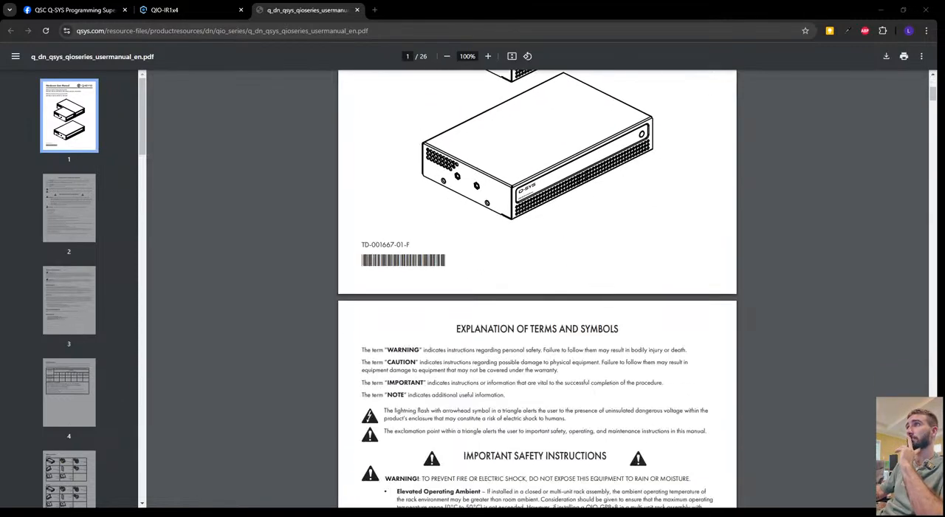
scroll(536, 288, down, 18)
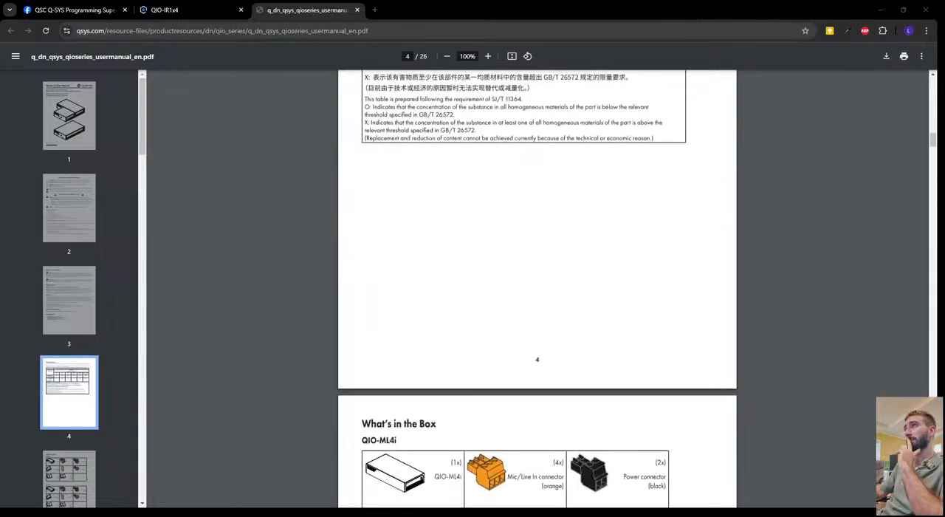
scroll(537, 288, down, 20)
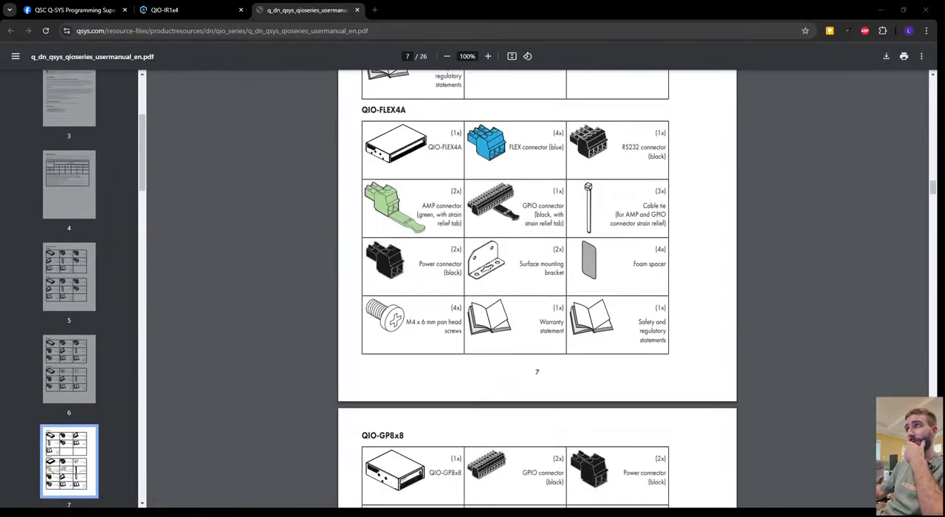
scroll(537, 288, down, 10)
scroll(537, 287, up, 8)
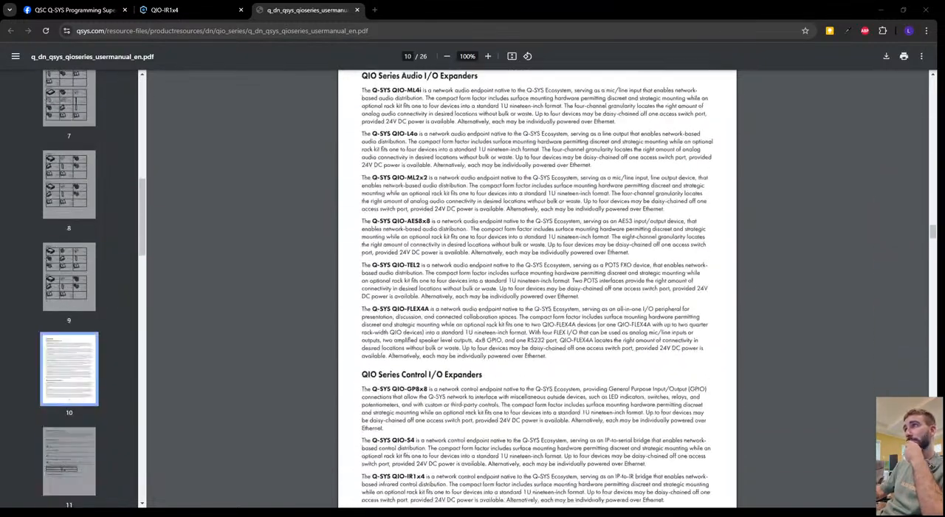
scroll(537, 287, down, 12)
scroll(537, 287, up, 12)
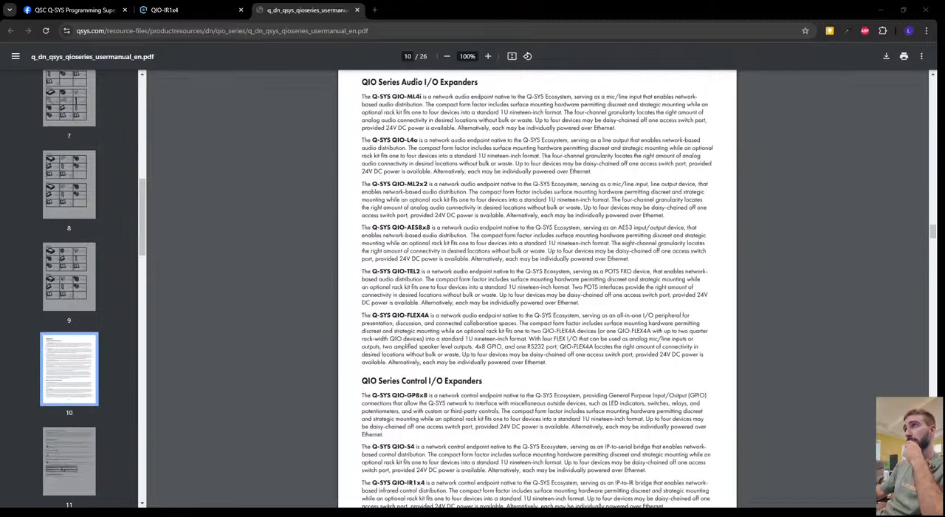
scroll(536, 288, down, 3)
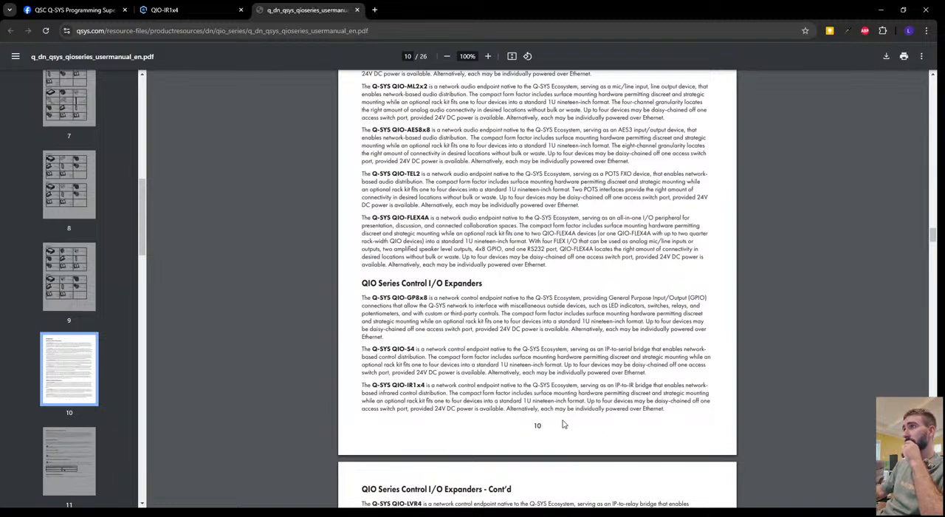
scroll(568, 411, down, 10)
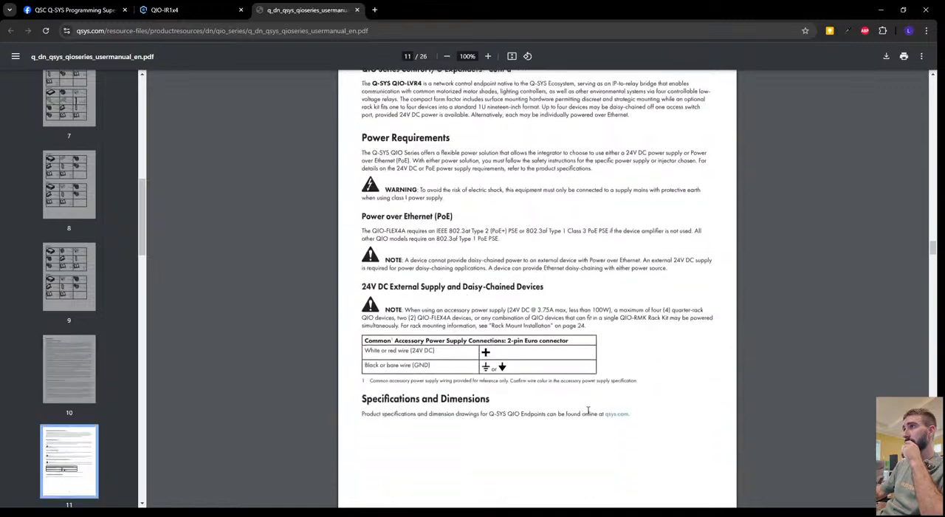
scroll(588, 409, down, 5)
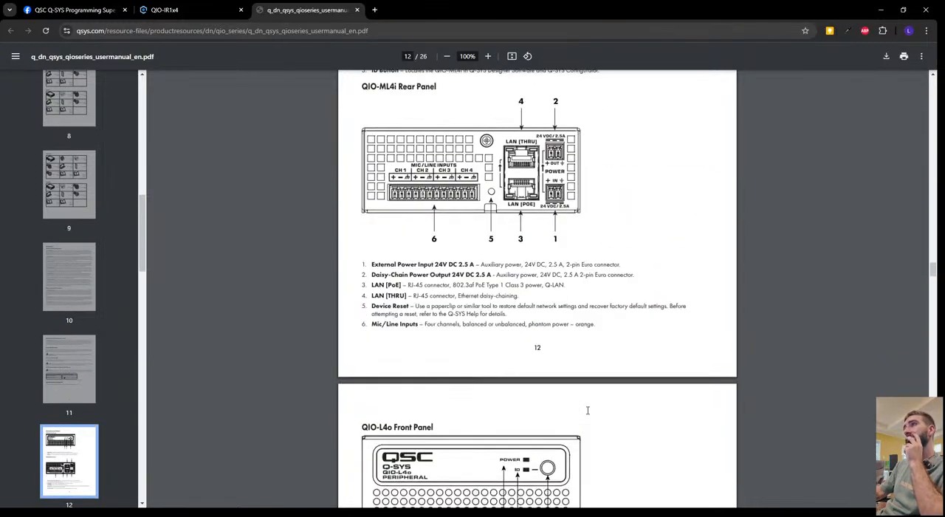
Search the manual for "ir1x4" and go to the match in the QIO-IR1x4 Front Panel heading.
key(ctrl+f)
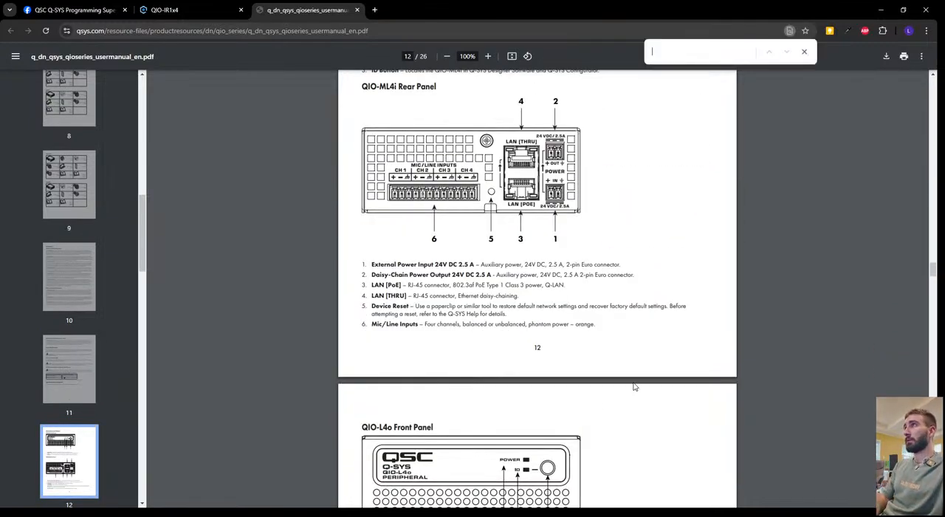
text(ir)
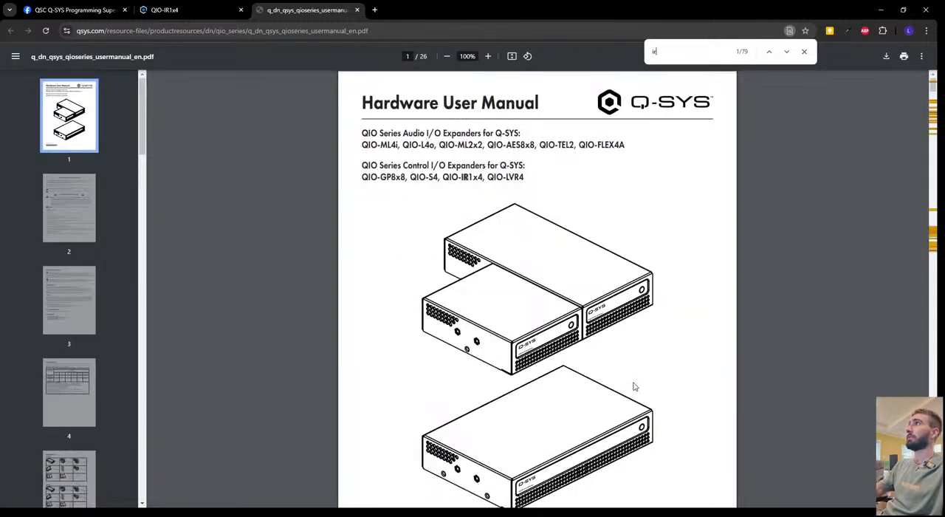
text(1)
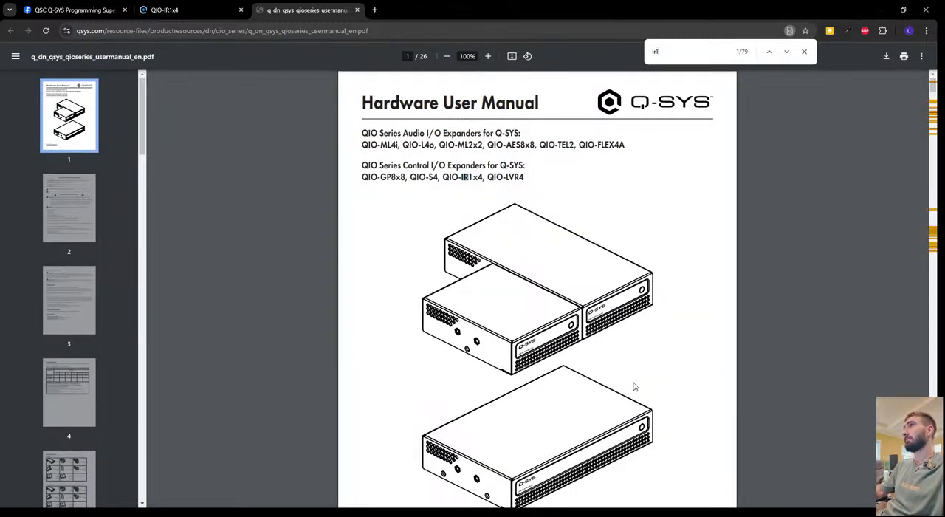
text(x4)
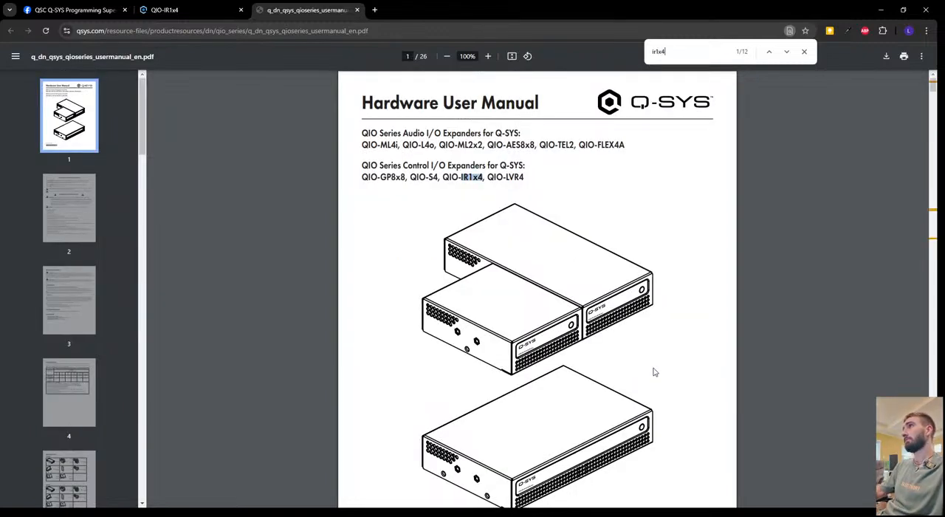
click(787, 53)
click(786, 52)
click(786, 51)
click(786, 52)
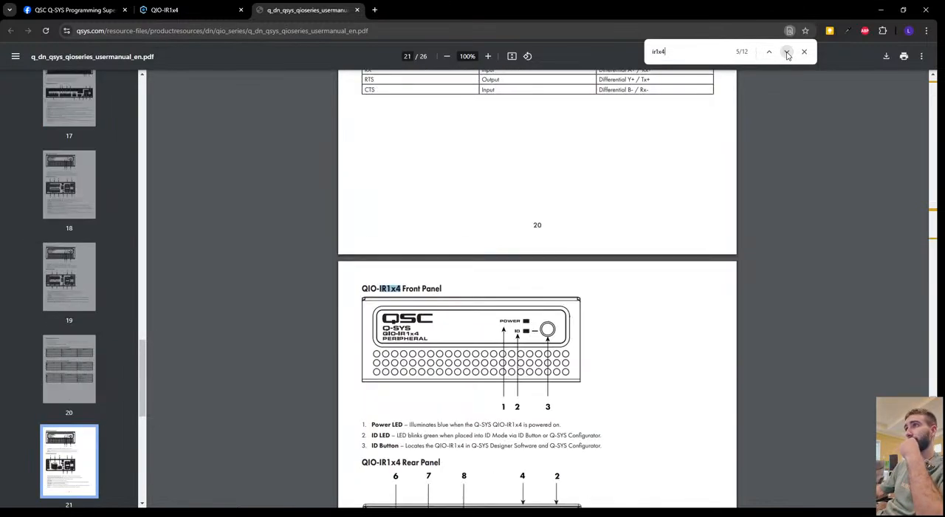
Step through the remaining "ir1x4" matches, from the front and rear panel descriptions to the IR Port Pinouts section.
click(786, 54)
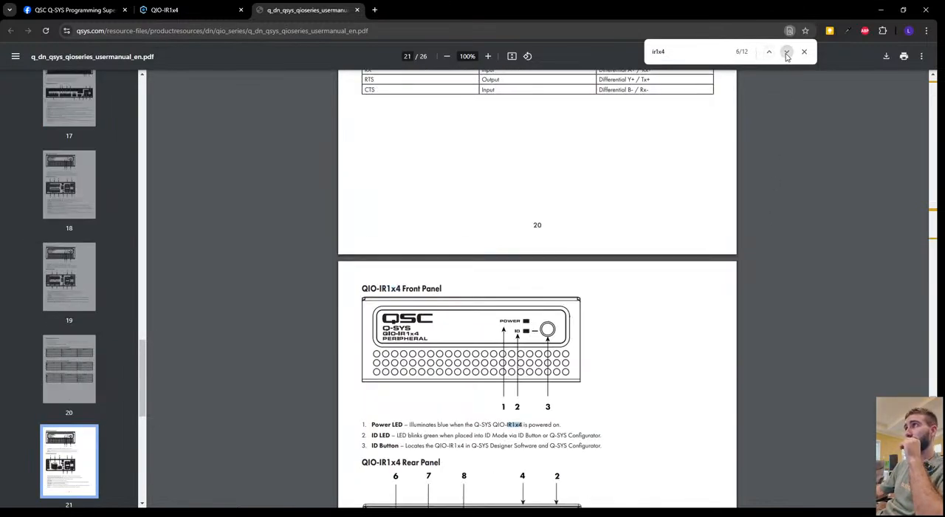
click(787, 54)
click(786, 53)
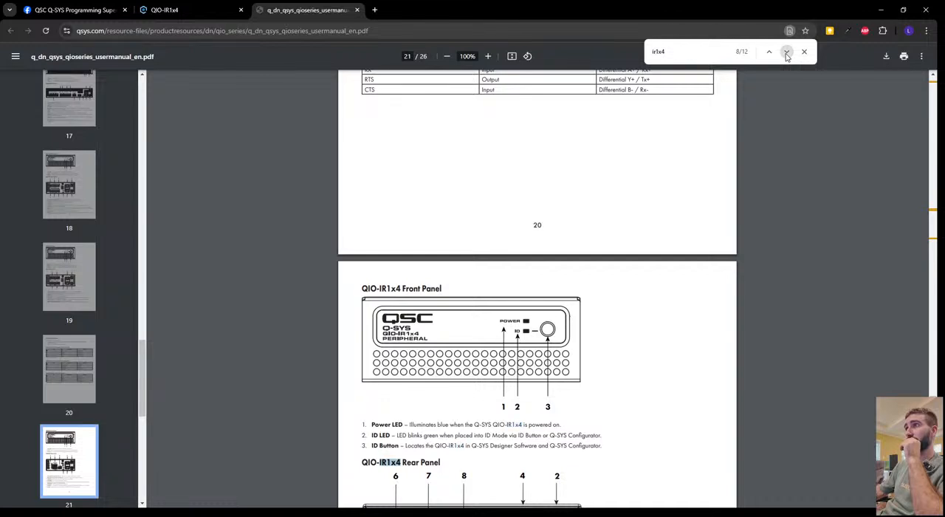
click(787, 53)
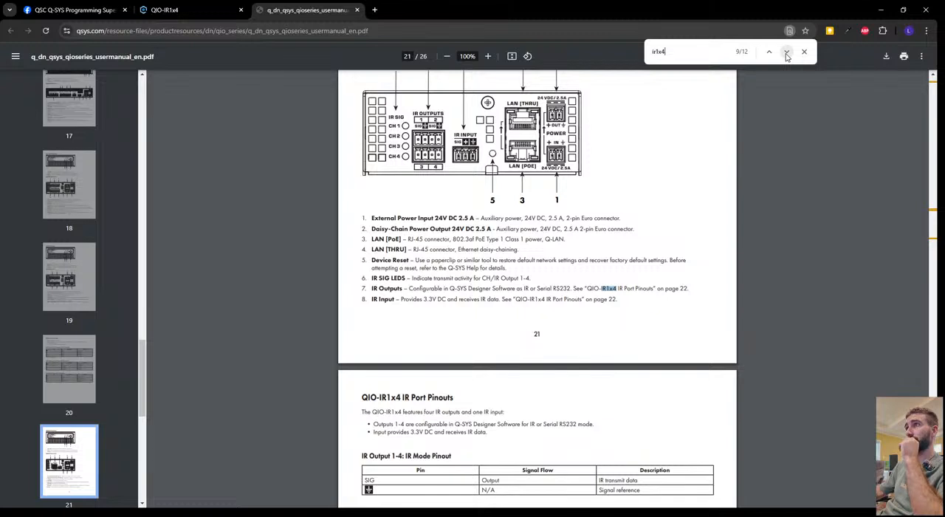
click(787, 53)
click(787, 53)
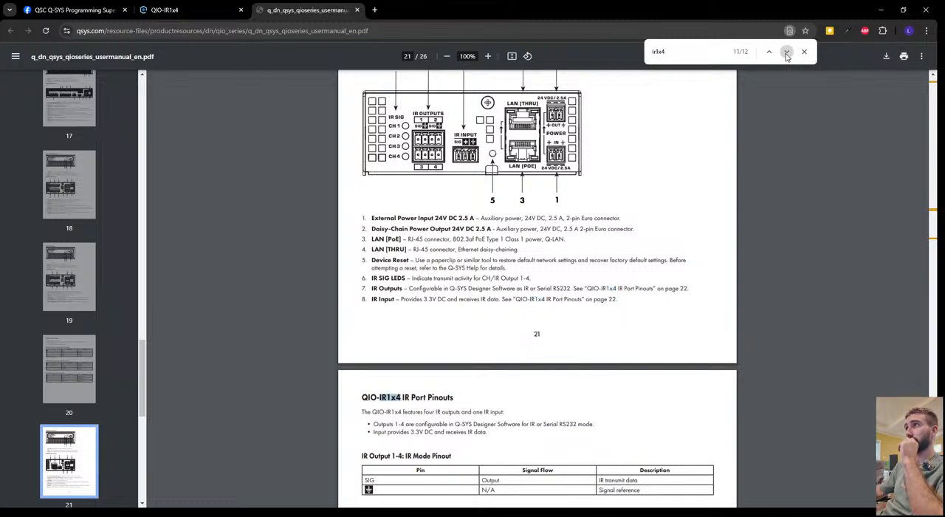
click(787, 53)
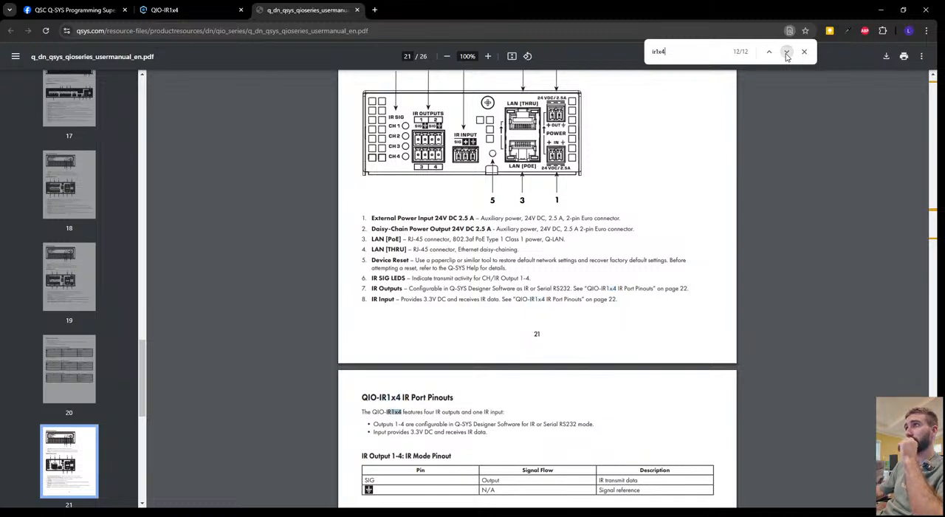
Close the manual's text search, return from the product page to the Google results, and switch back to Q-SYS Designer.
click(786, 53)
click(804, 52)
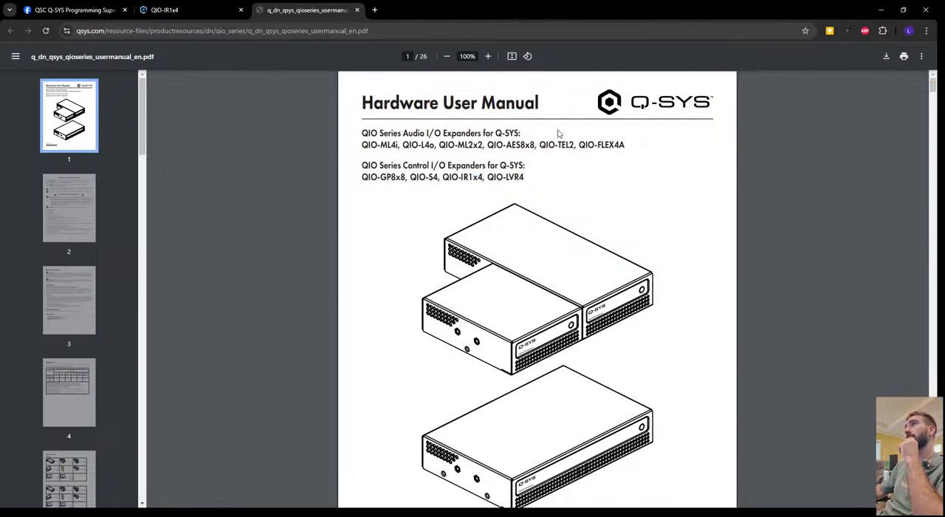
click(159, 10)
click(166, 237)
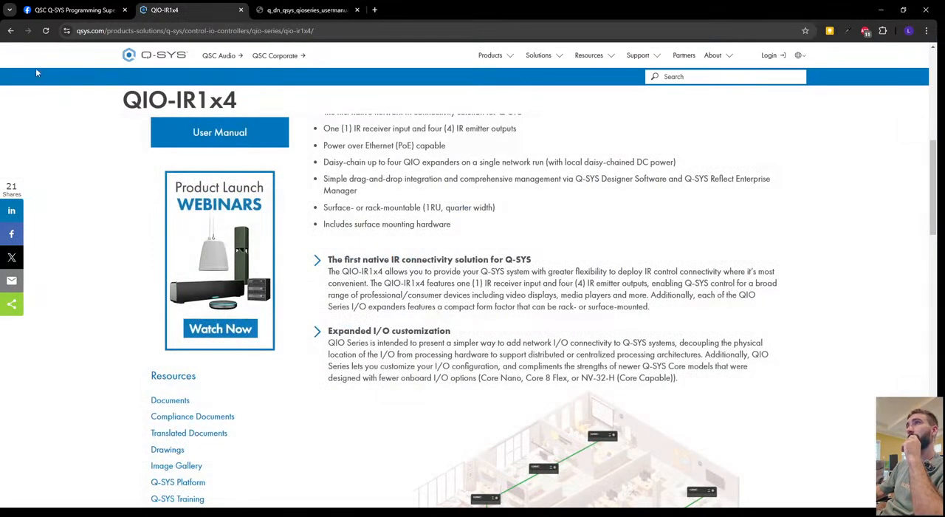
click(11, 31)
scroll(536, 328, down, 3)
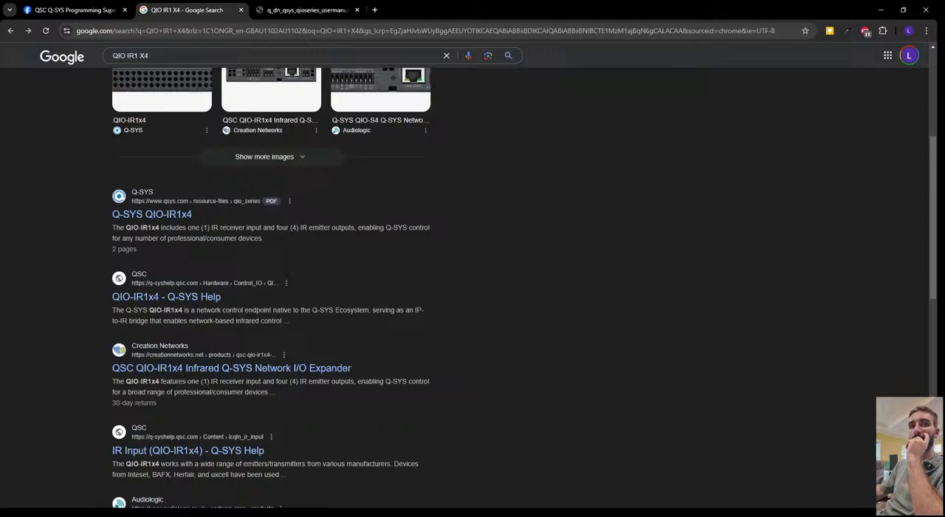
key(alt+Tab)
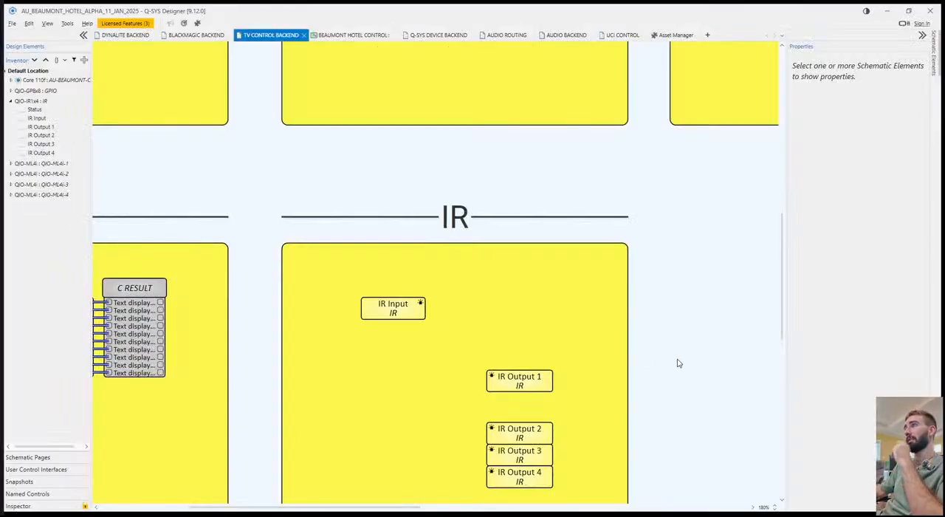
Try wiring IR Output 1 directly to the IR Input block, and delete the connecting wire.
drag(679, 362, 694, 353)
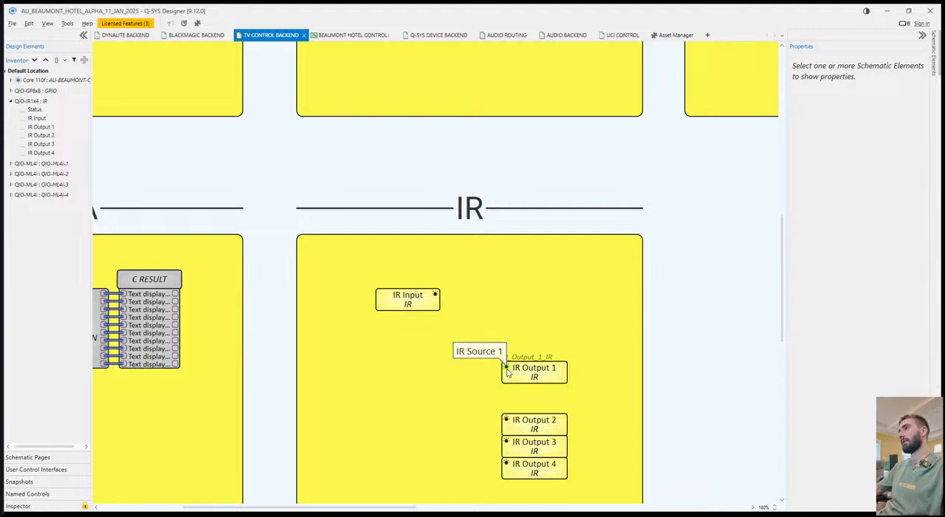
drag(508, 369, 435, 294)
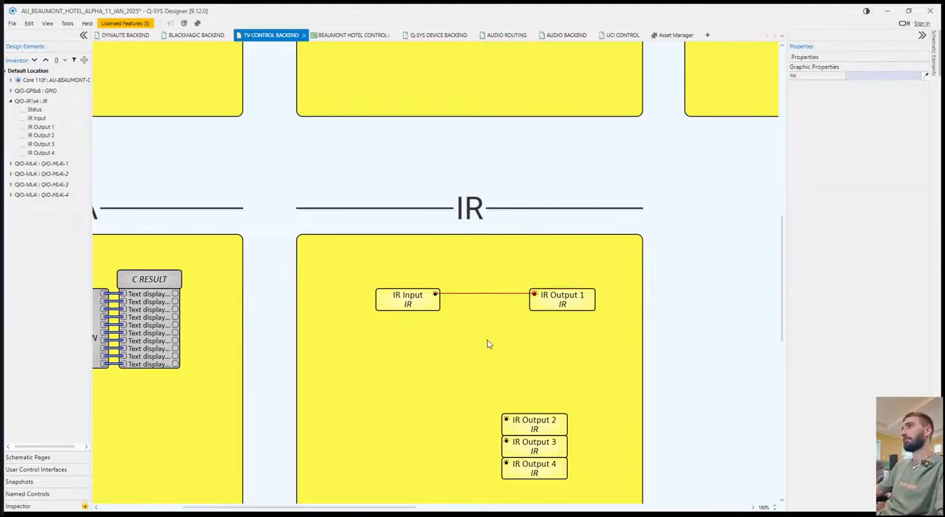
click(485, 318)
key(Delete)
scroll(494, 333, down, 1)
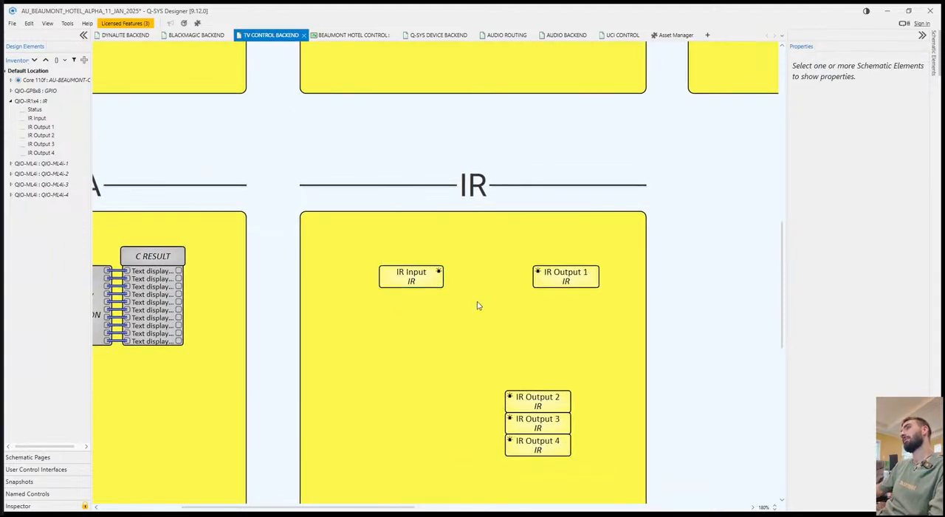
Place IR Output 1 above IR Output 2 and enable its Active Code, Drive Strength and Port Activity control pins.
drag(546, 273, 549, 326)
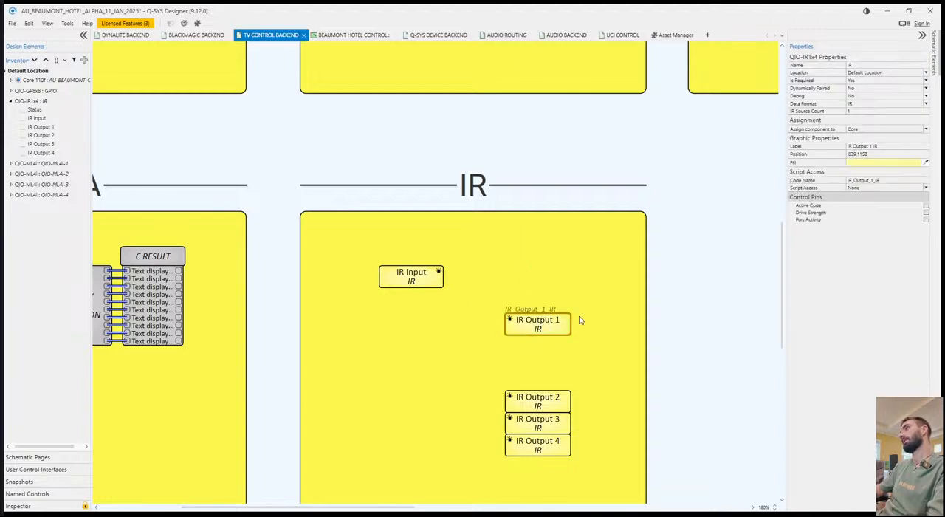
click(925, 205)
click(925, 212)
click(926, 220)
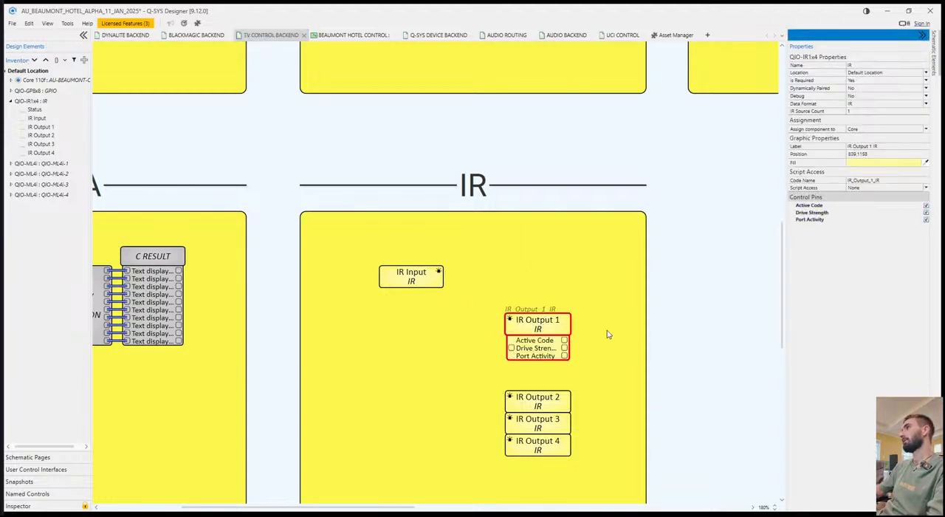
click(641, 324)
Run the design in emulation and set the Drive Strength of IR Output 1 to High in its control window.
click(543, 321)
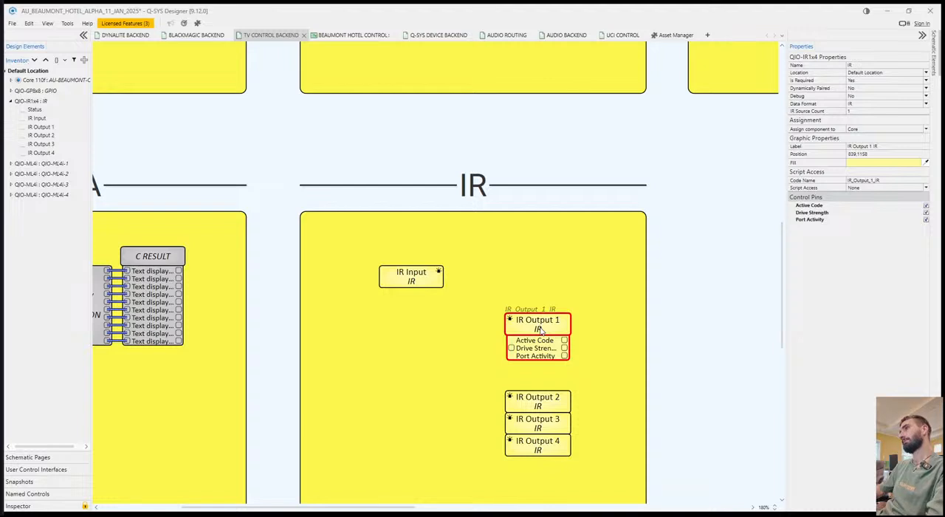
key(F6)
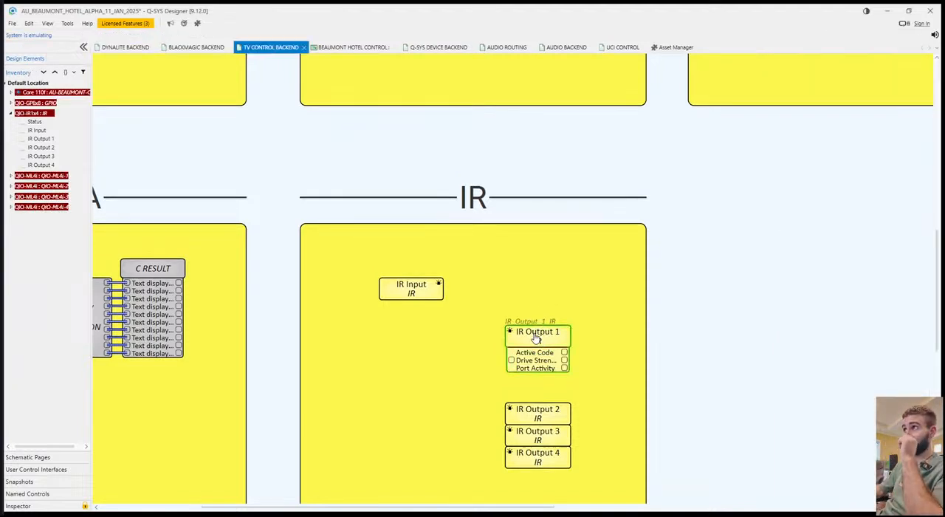
double_click(537, 338)
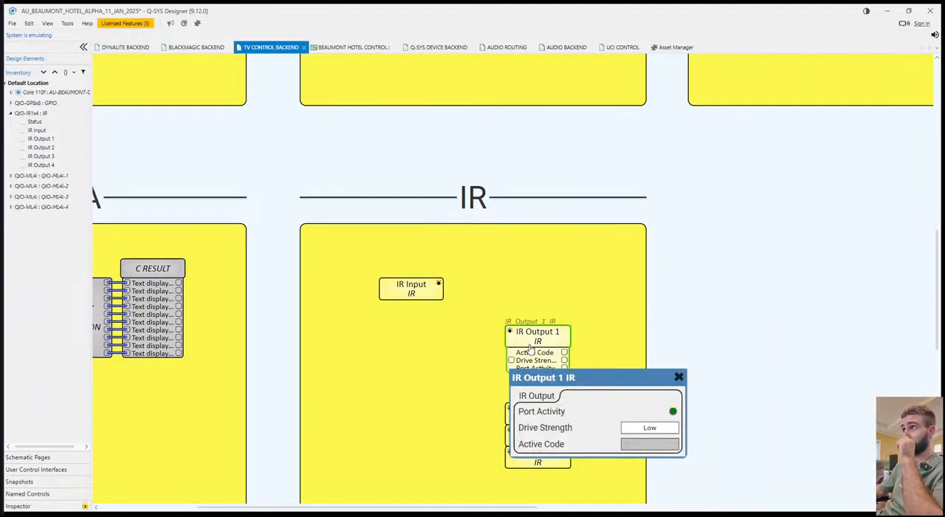
click(650, 435)
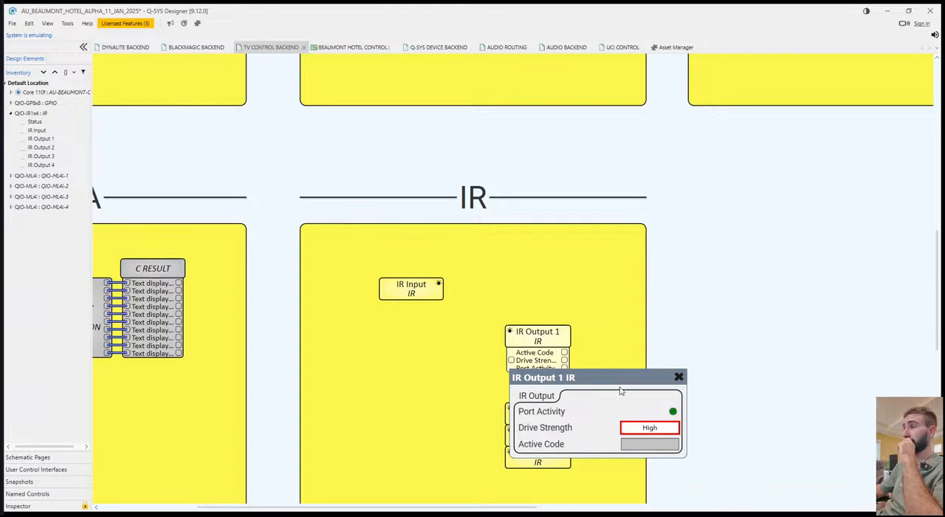
drag(620, 378, 771, 332)
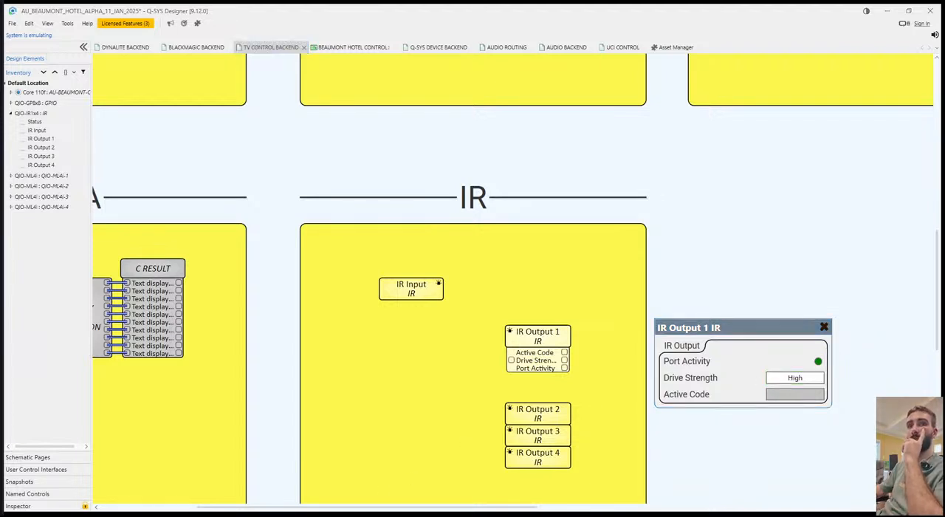
Switch to the browser and search Google for "QIO IR1X4 drive strength".
key(alt+Tab)
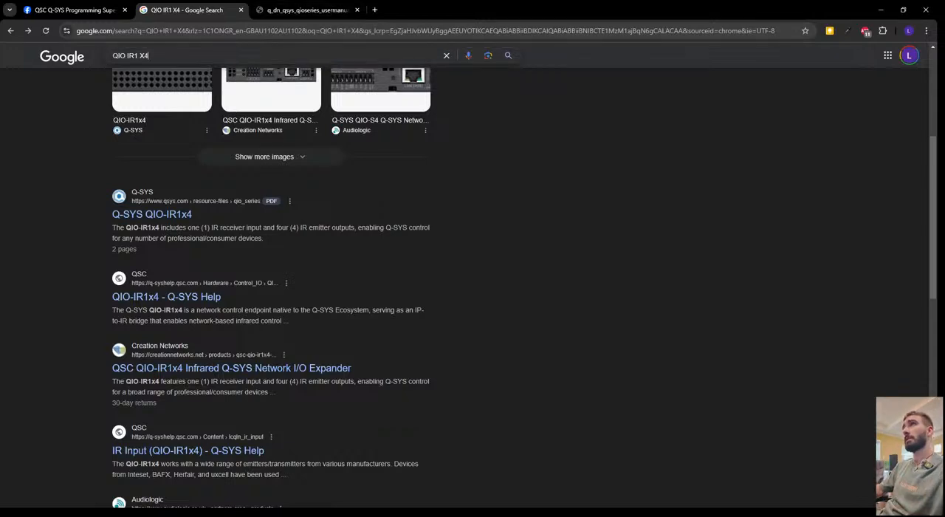
click(160, 53)
key(Left)
key(Left)
key(BackSpace)
click(186, 57)
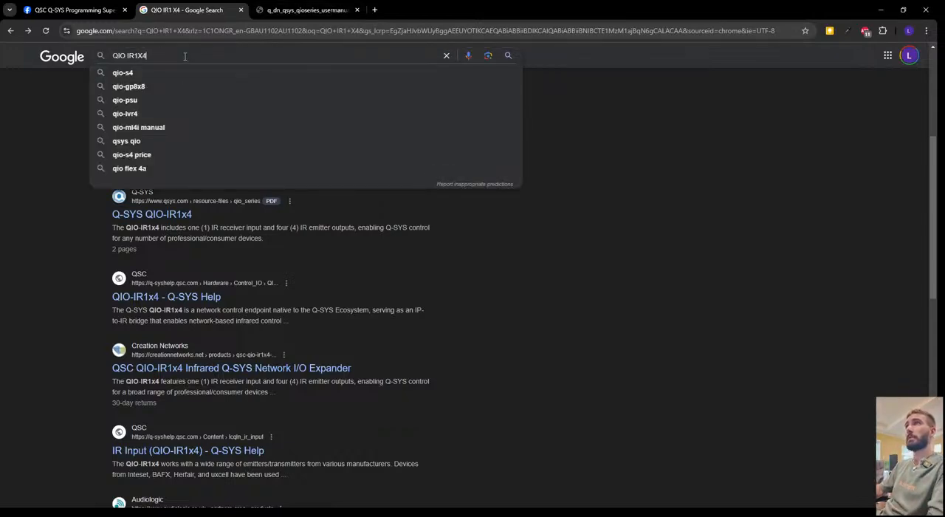
text(drive strea)
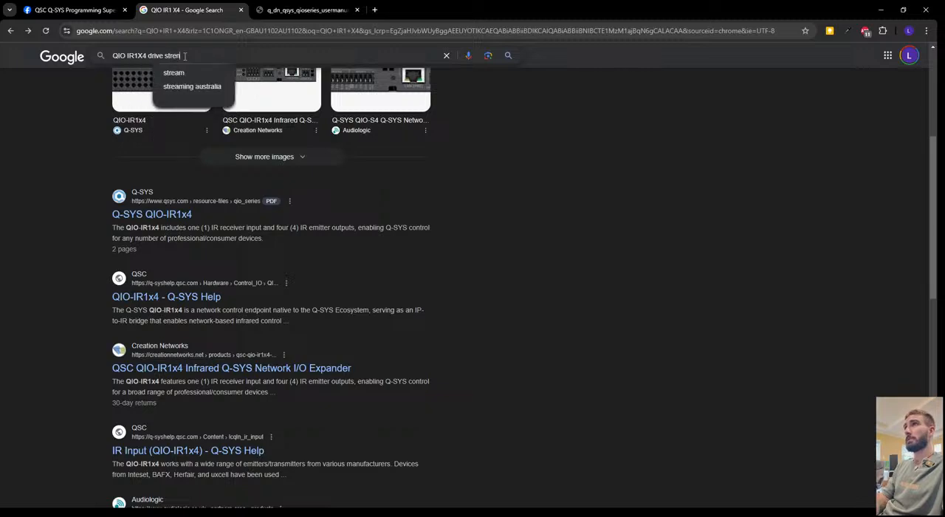
key(BackSpace)
text(ngth)
key(Return)
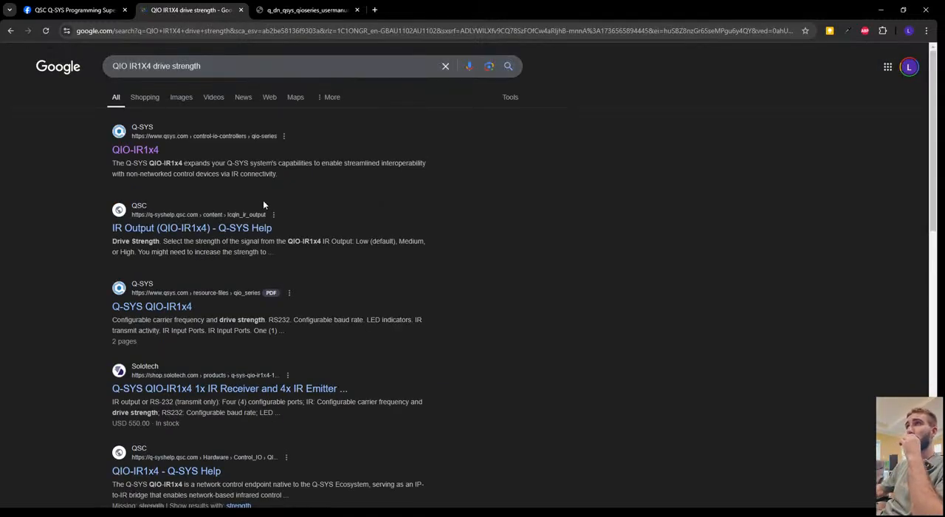
Open the IR Output (QIO-IR1x4) help page in a new tab and read Inputs and Outputs and the first IR schematic example.
middle_click(244, 228)
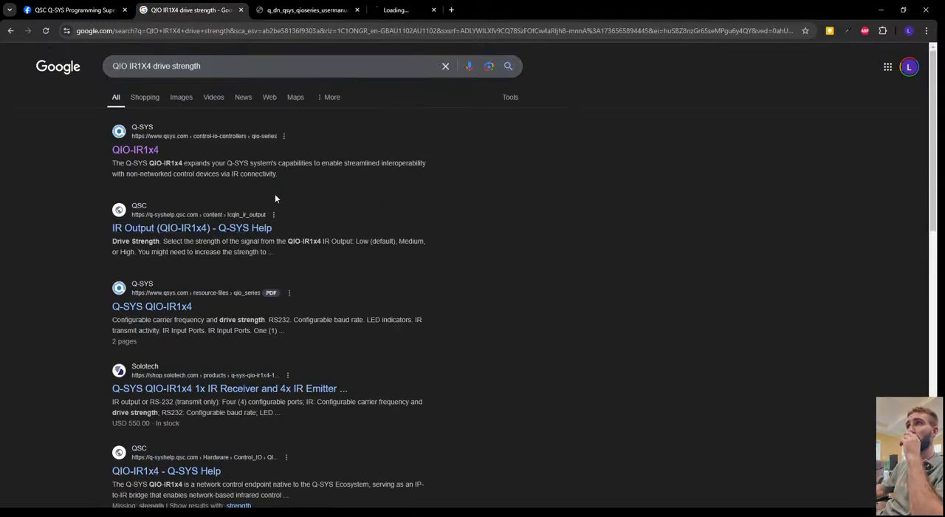
click(427, 14)
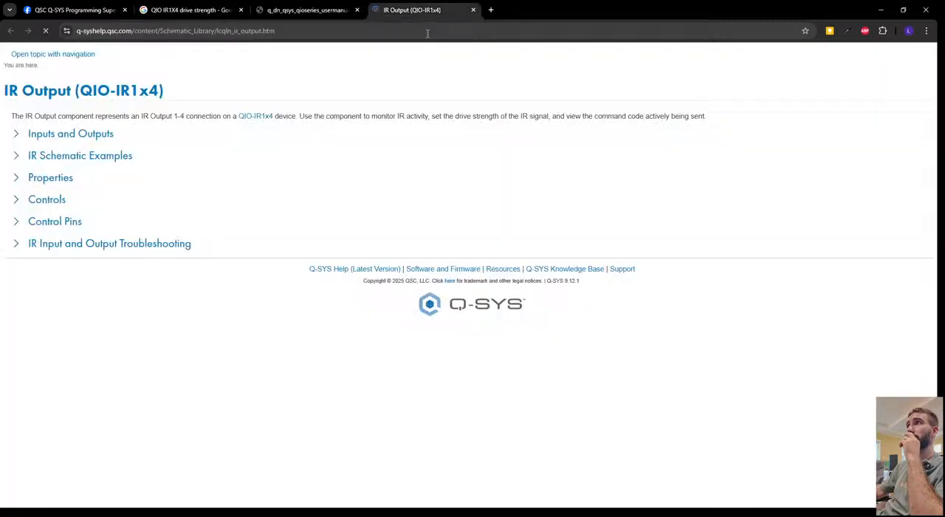
click(79, 139)
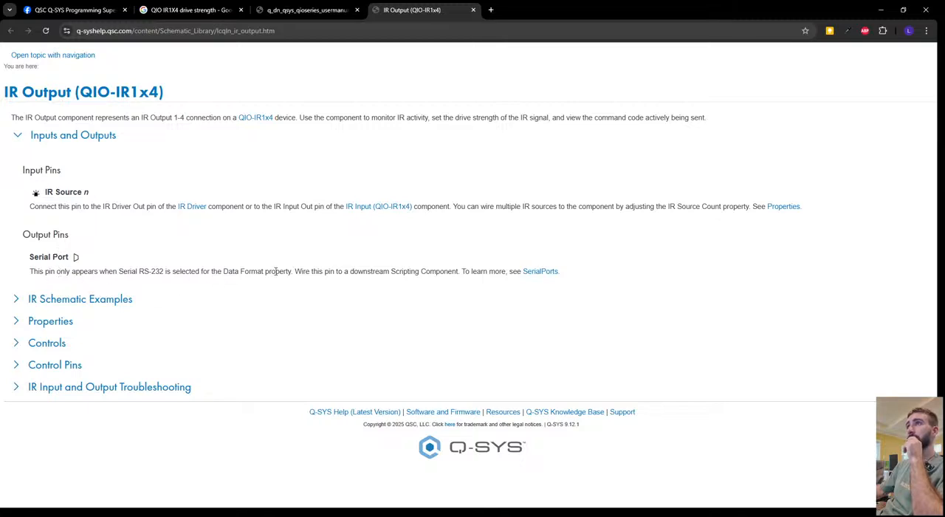
click(17, 299)
scroll(266, 352, down, 3)
click(35, 196)
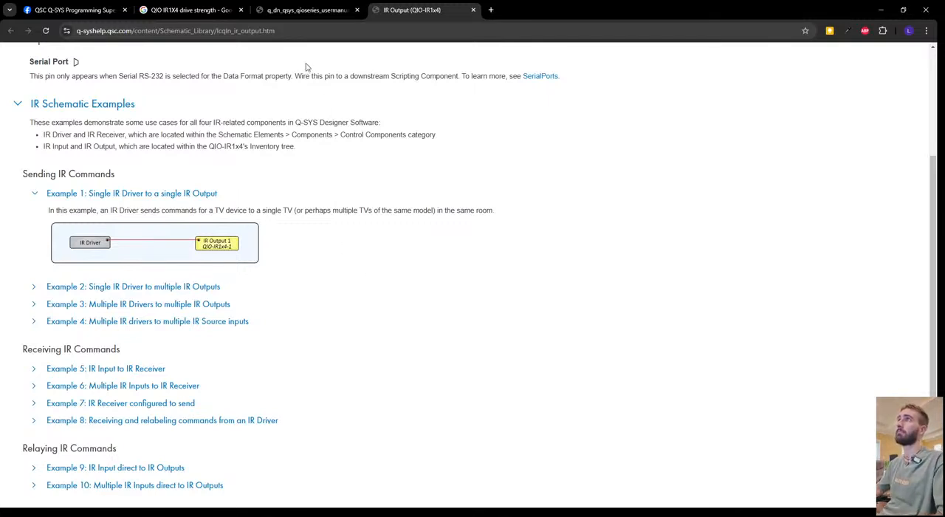
click(310, 11)
click(425, 12)
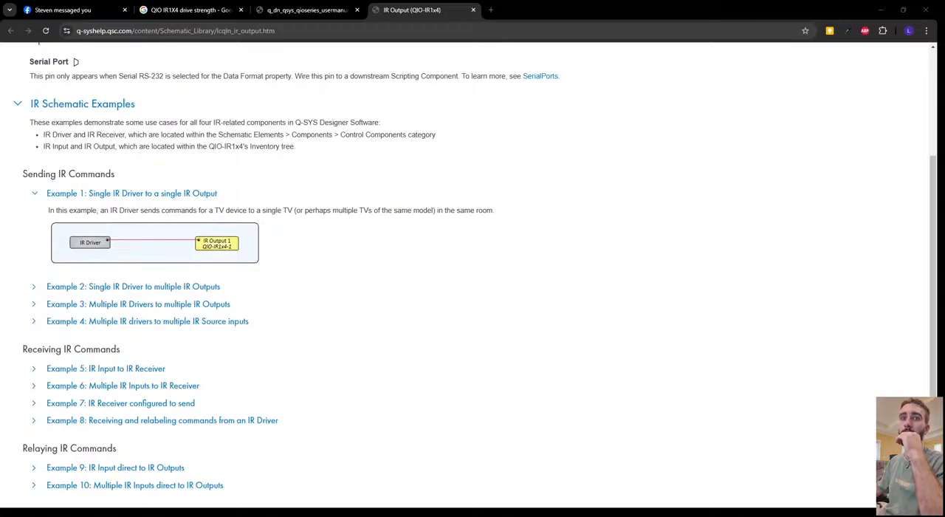
Switch to Q-SYS Designer and view the control windows of the STB 1 IR SELECTOR and IR Driver blocks.
key(alt+Tab)
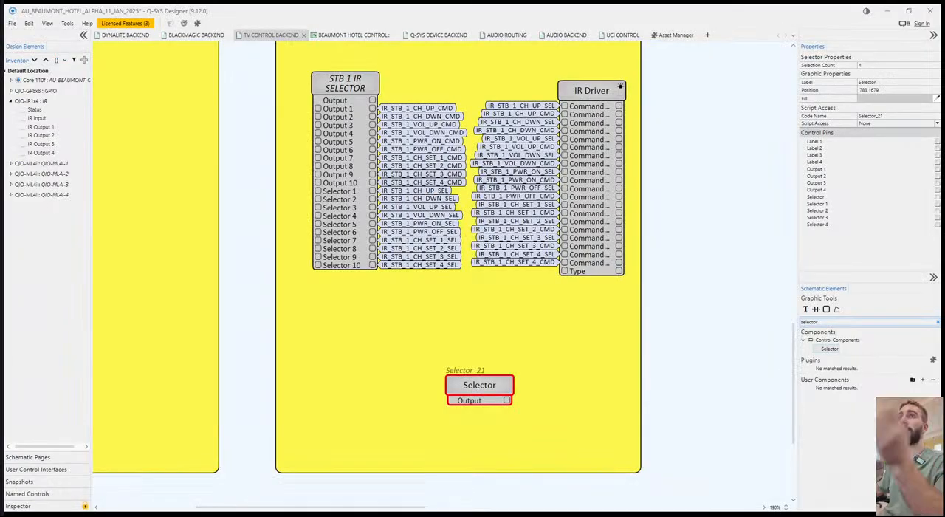
click(484, 327)
scroll(485, 198, up, 2)
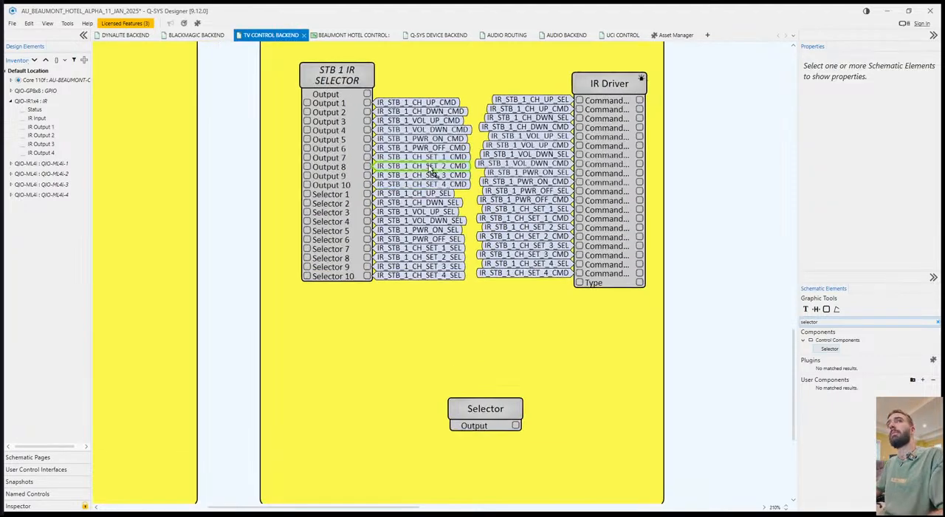
double_click(293, 129)
double_click(590, 136)
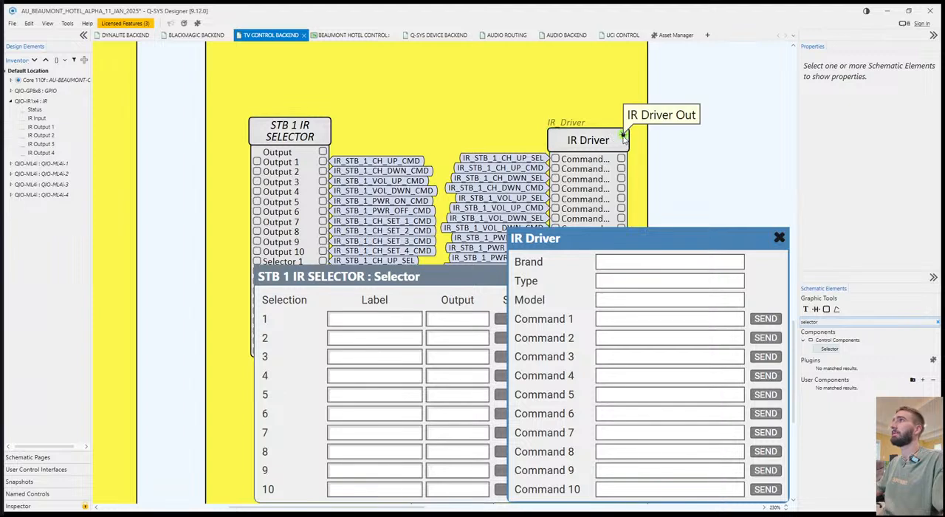
click(779, 236)
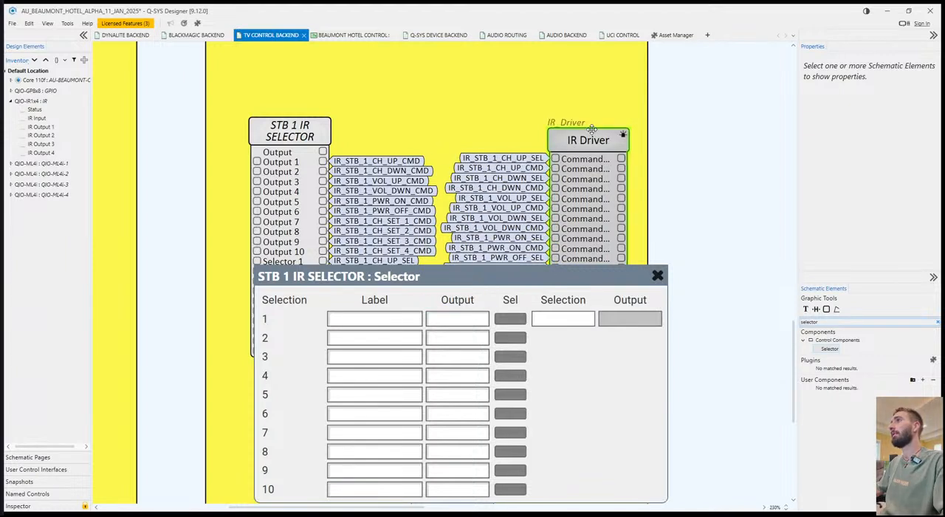
double_click(602, 157)
click(778, 237)
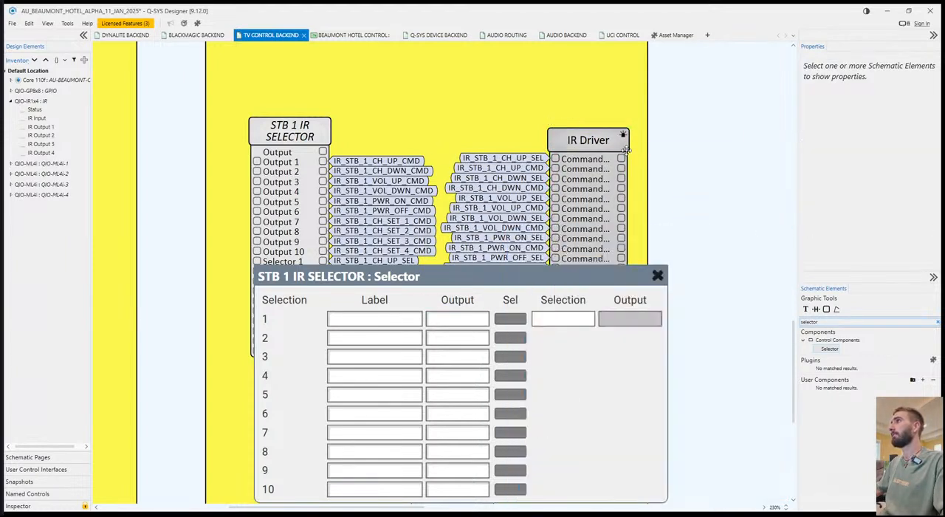
Inspect the Label, Output and Sel controls of selection 1 in STB 1 IR SELECTOR, and close its control window.
click(308, 130)
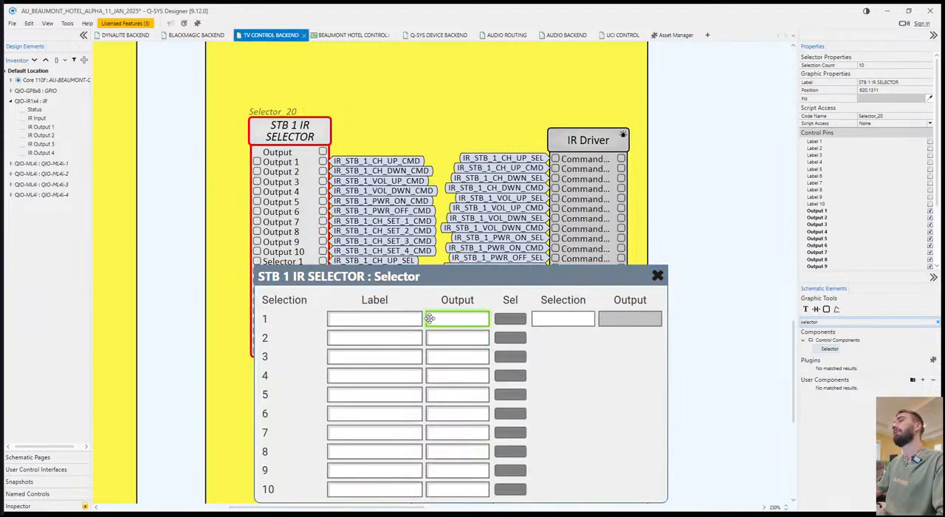
click(391, 322)
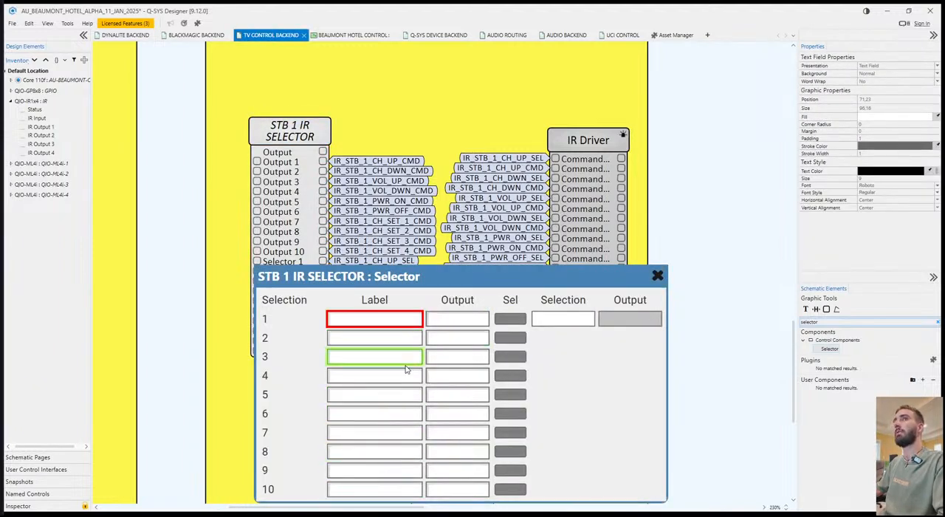
click(456, 318)
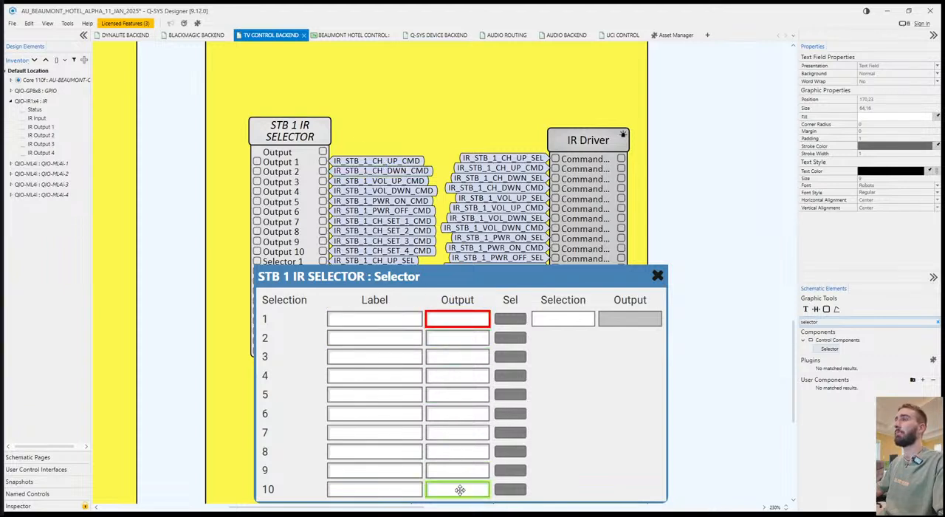
click(510, 318)
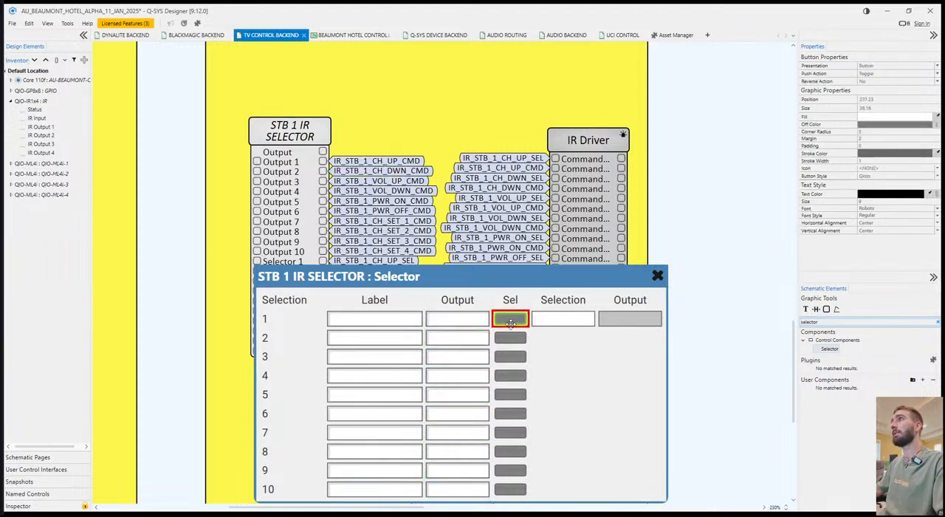
click(537, 341)
click(509, 318)
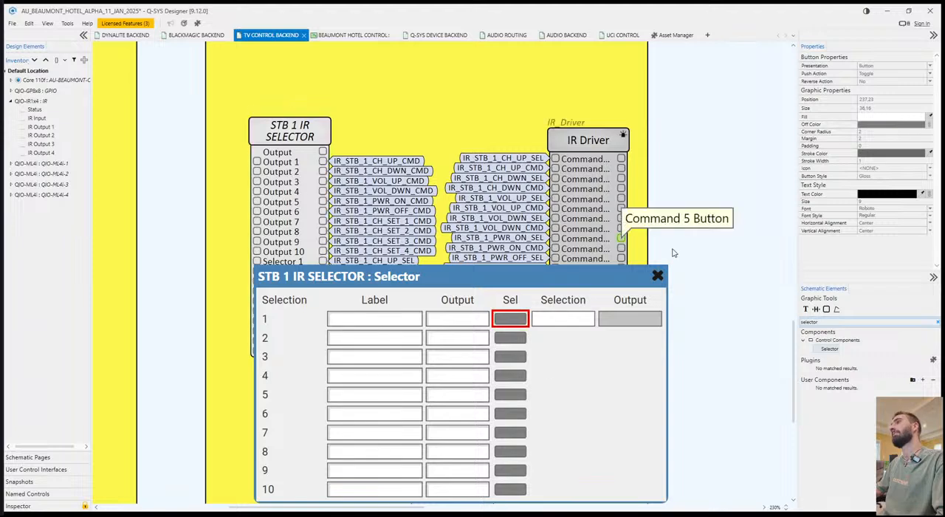
click(657, 276)
scroll(670, 277, down, 1)
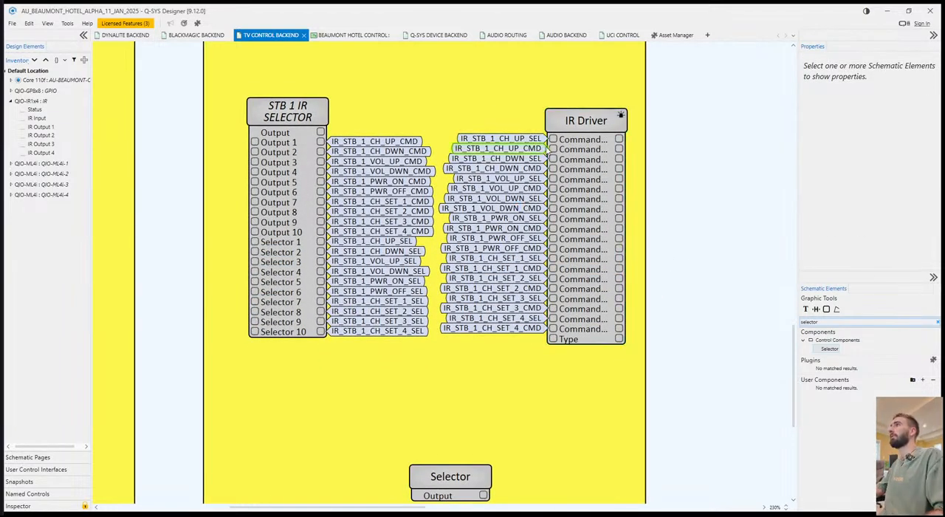
scroll(504, 372, up, 3)
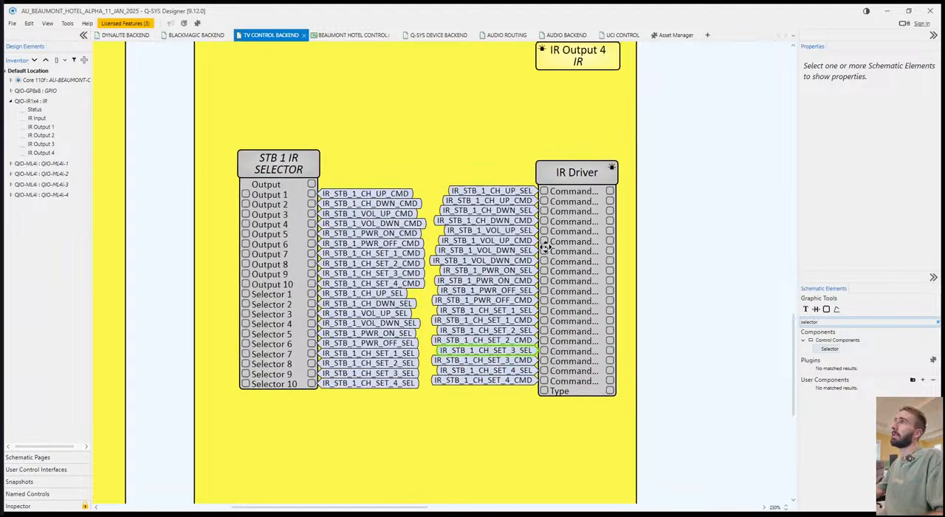
View the control window of STB 1 IR SELECTOR and close it.
double_click(299, 176)
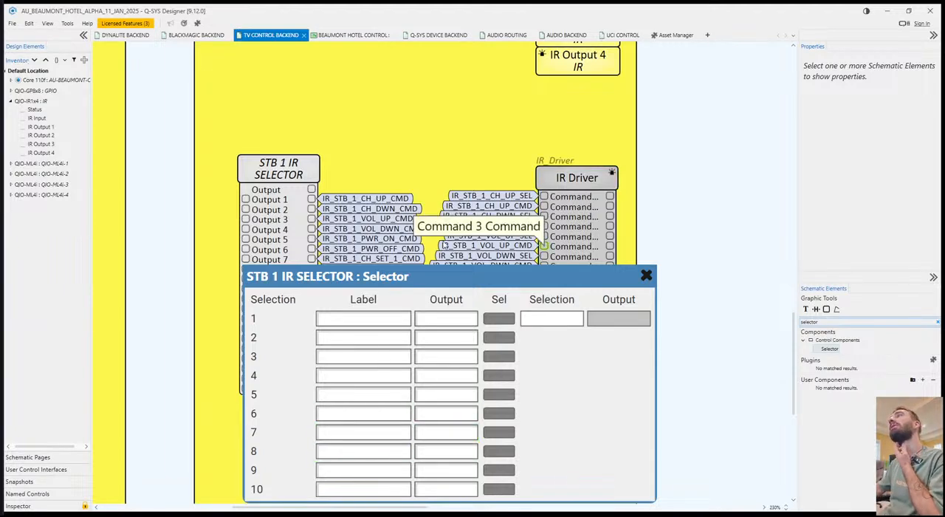
click(646, 275)
Move the unlabelled Selector block to about position 711,1645, below and between STB 1 IR SELECTOR and IR Driver.
scroll(671, 424, down, 3)
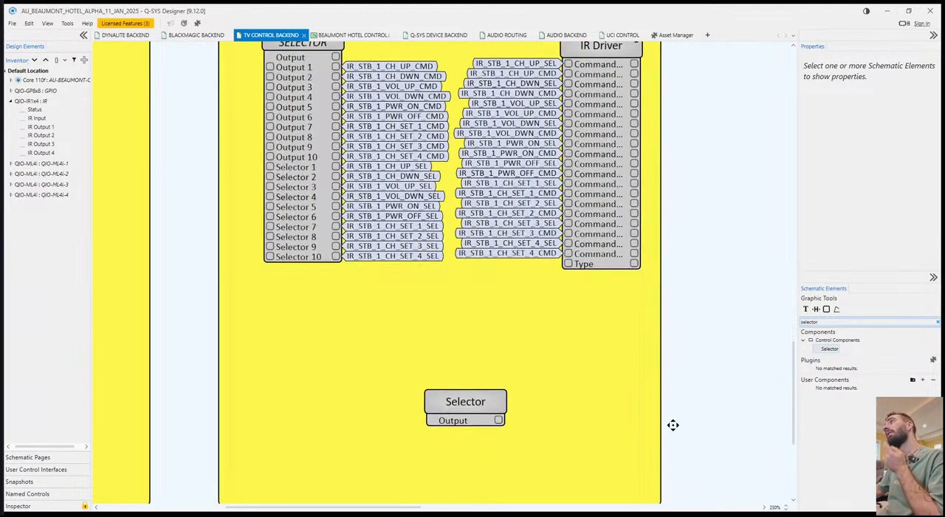
drag(466, 398, 308, 345)
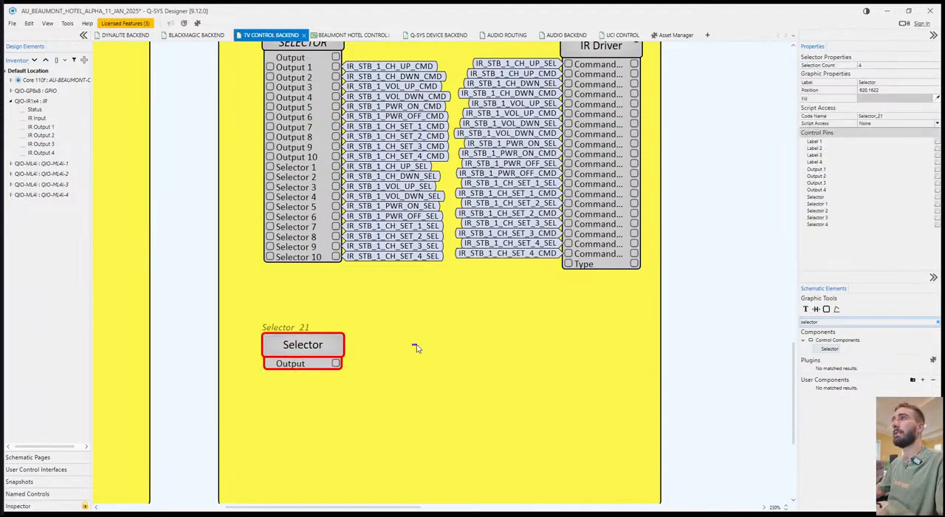
click(422, 338)
drag(424, 336, 426, 361)
drag(298, 362, 389, 385)
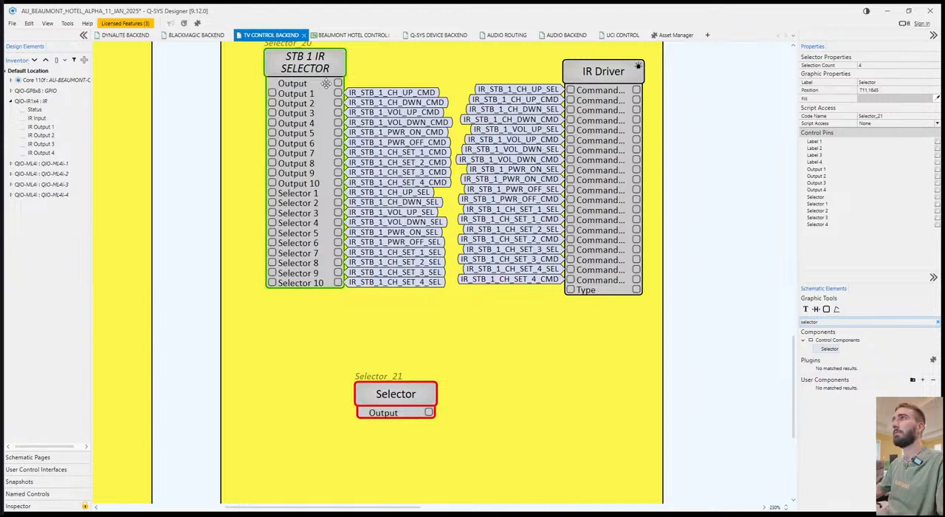
click(392, 328)
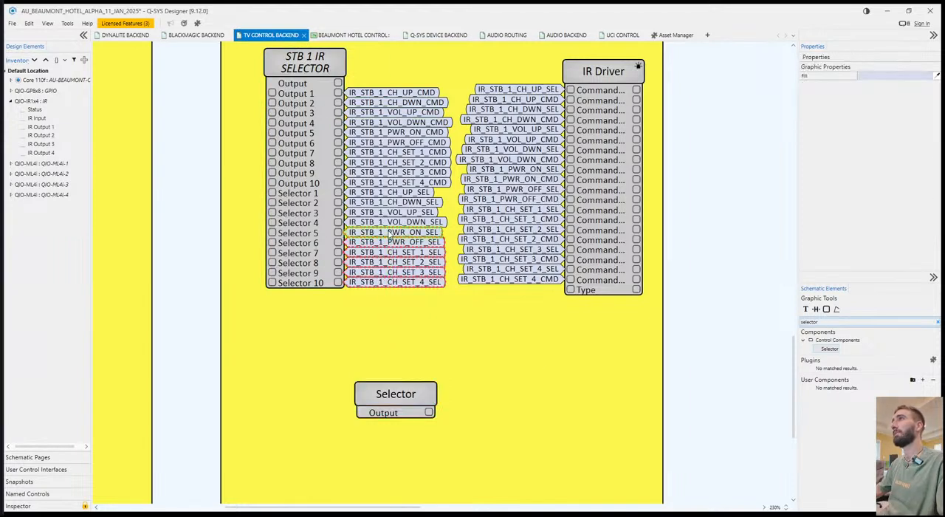
Inspect the IR Driver block's properties and its control window with Brand, Type, Model and command fields.
click(617, 67)
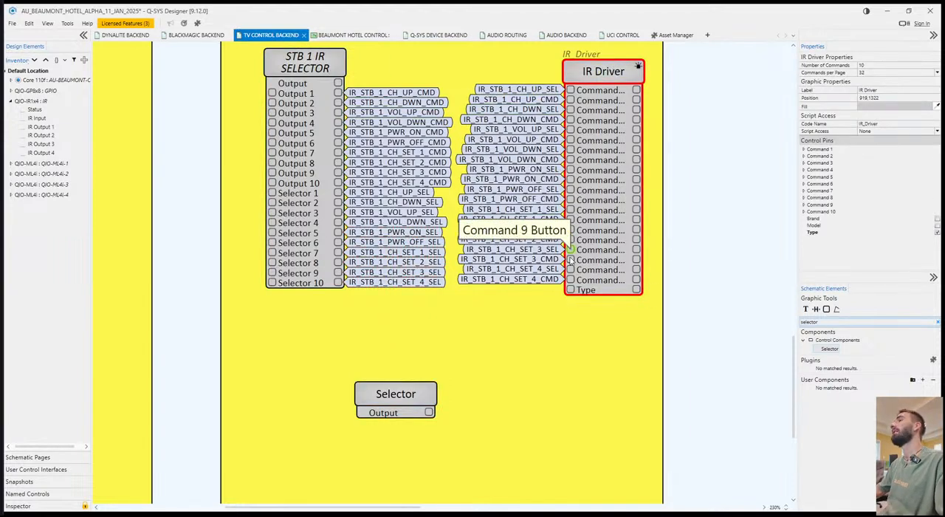
double_click(602, 73)
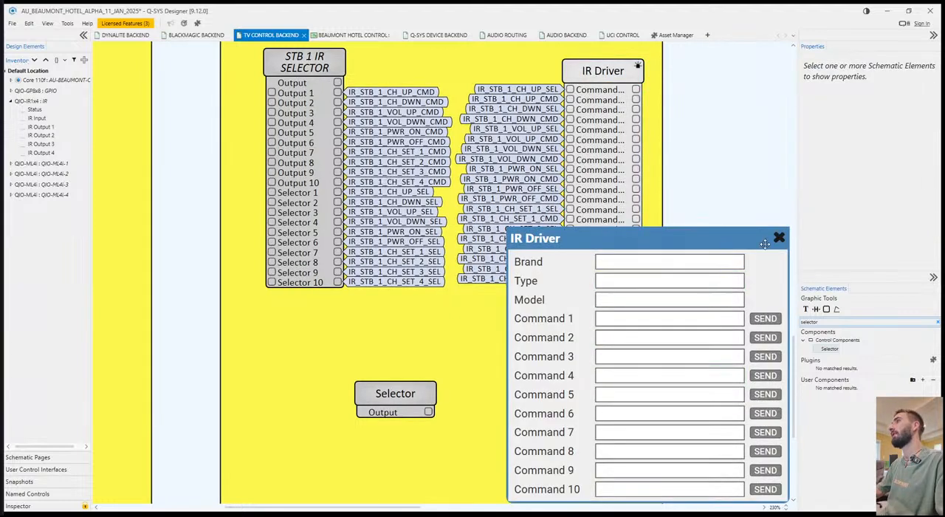
click(778, 237)
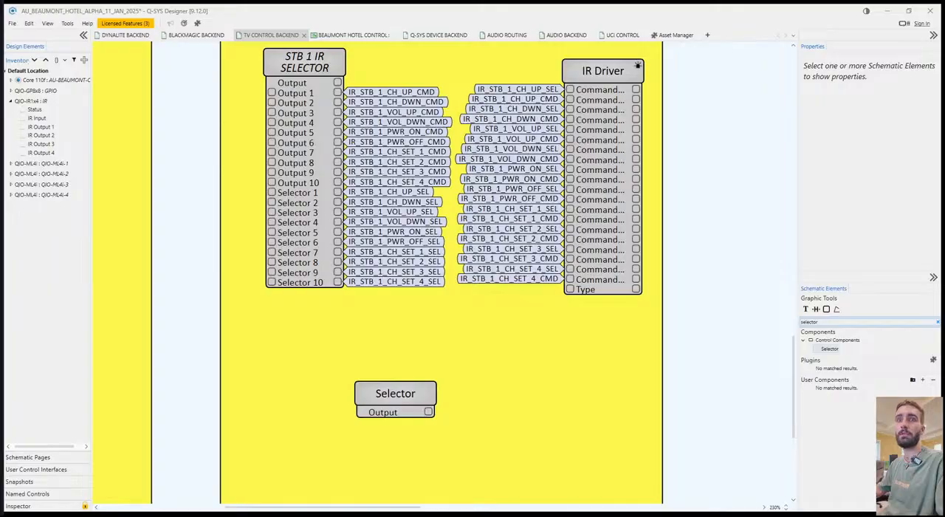
Switch to the browser and search Google for "IR TYPES" in a new tab.
key(alt+Tab)
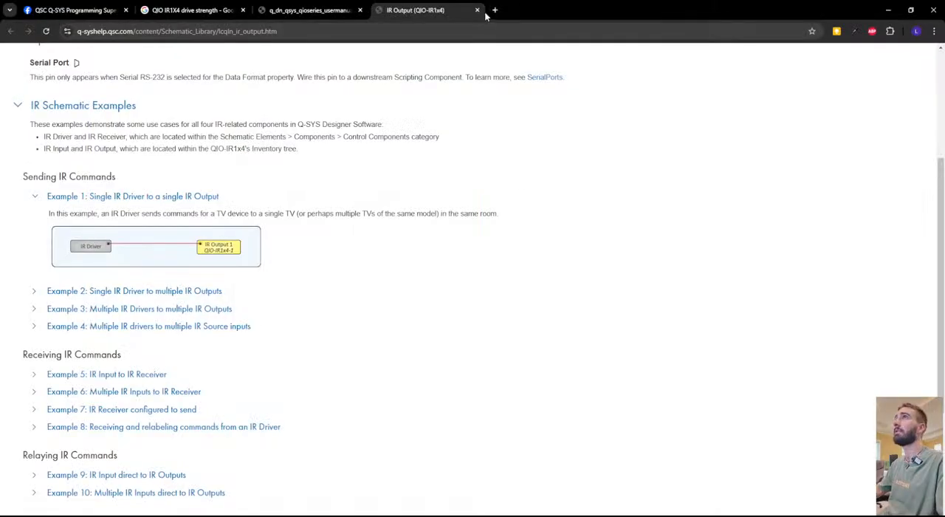
click(494, 10)
text(IR T)
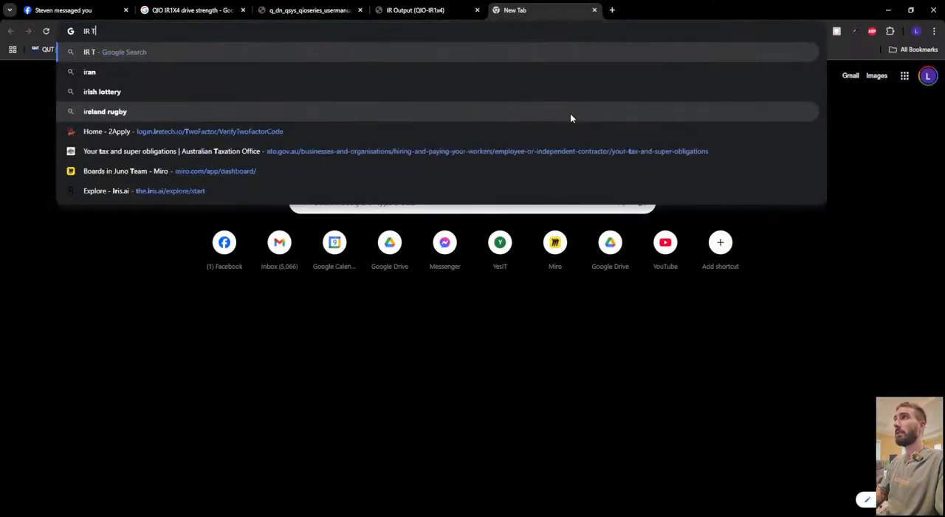
text(YPES)
key(Return)
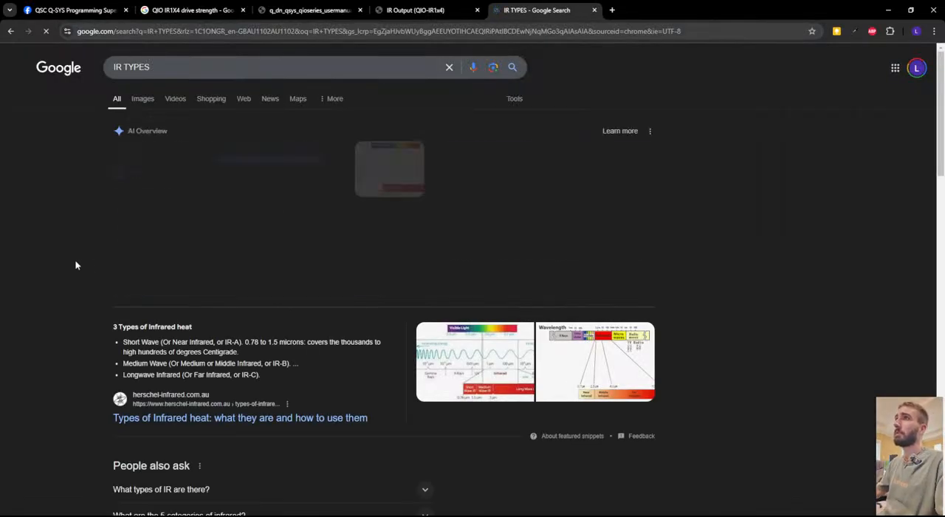
Refine the Google search to "IR COMMAND TYPES".
click(163, 67)
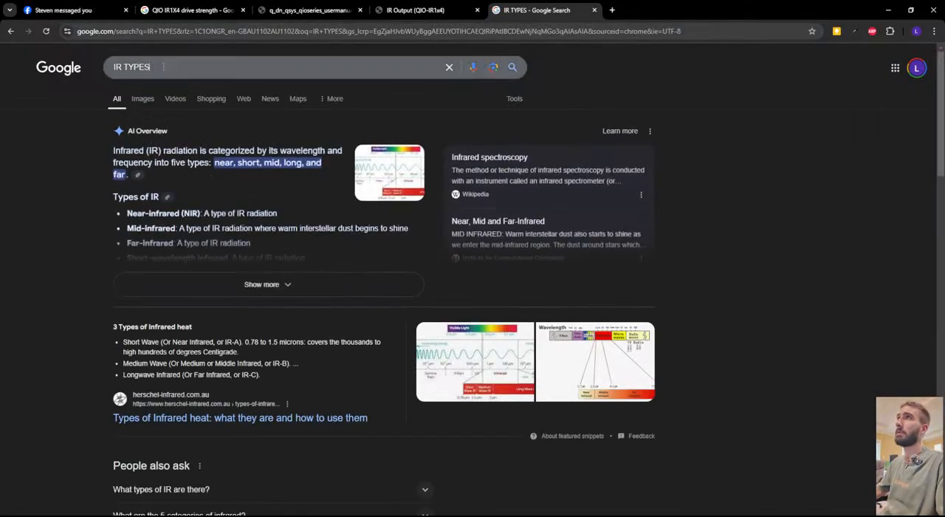
key(BackSpace)
key(BackSpace)
key(BackSpace)
key(BackSpace)
key(BackSpace)
text(COMMAND T)
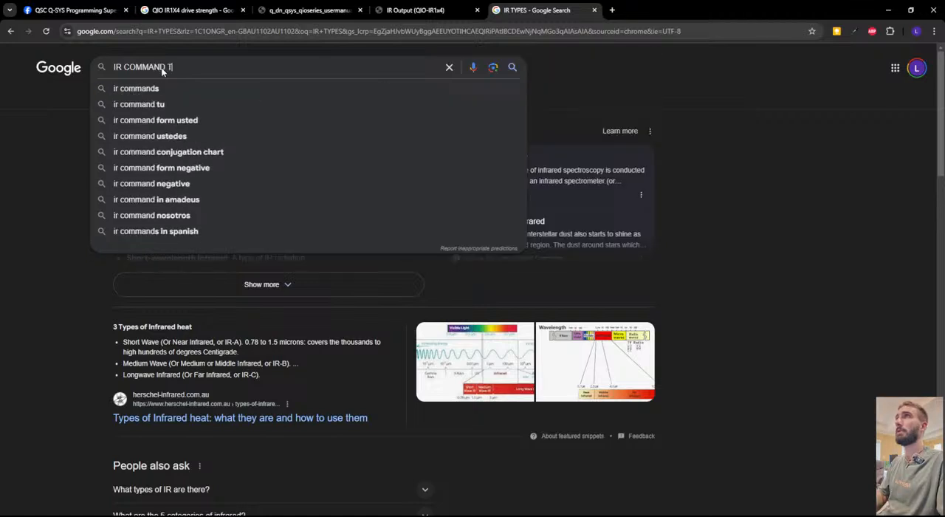
text(YPES)
key(Return)
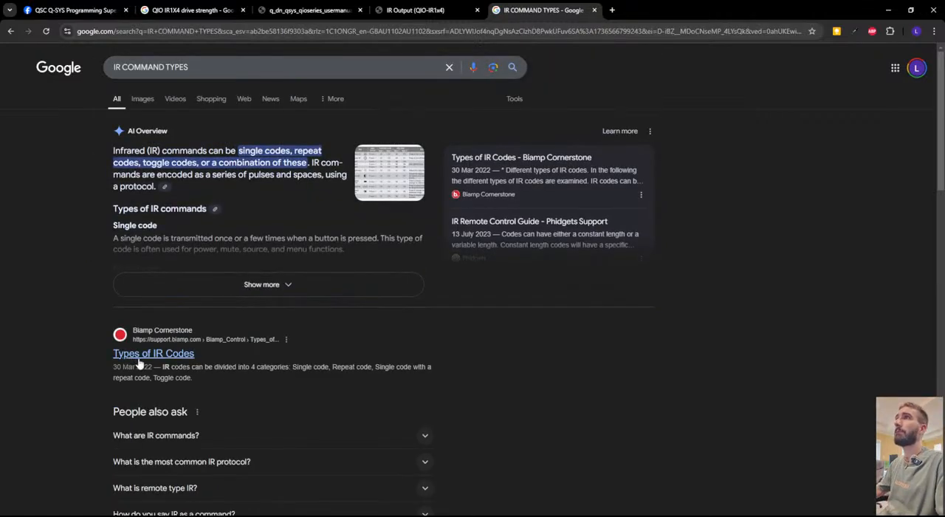
Open the Biamp Cornerstone article "Types of IR Codes" and read its code categories.
click(168, 354)
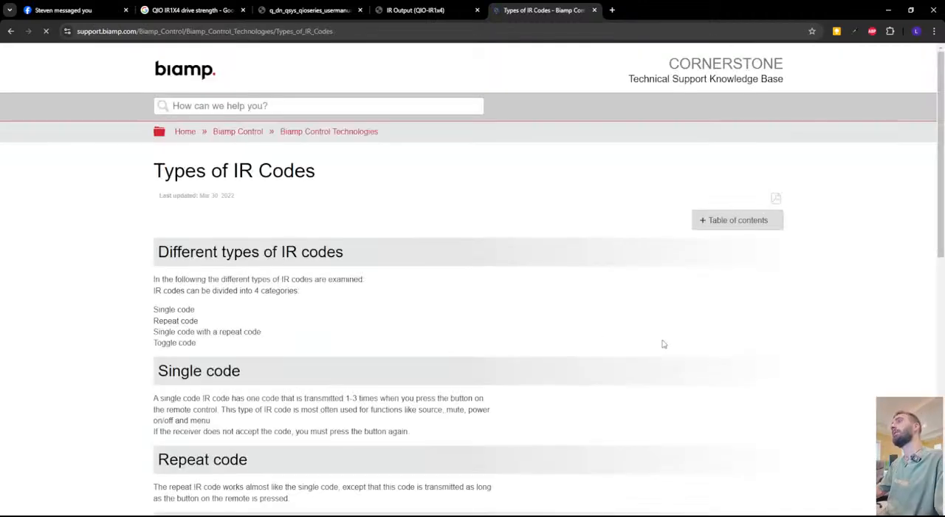
scroll(439, 326, down, 3)
scroll(381, 323, up, 1)
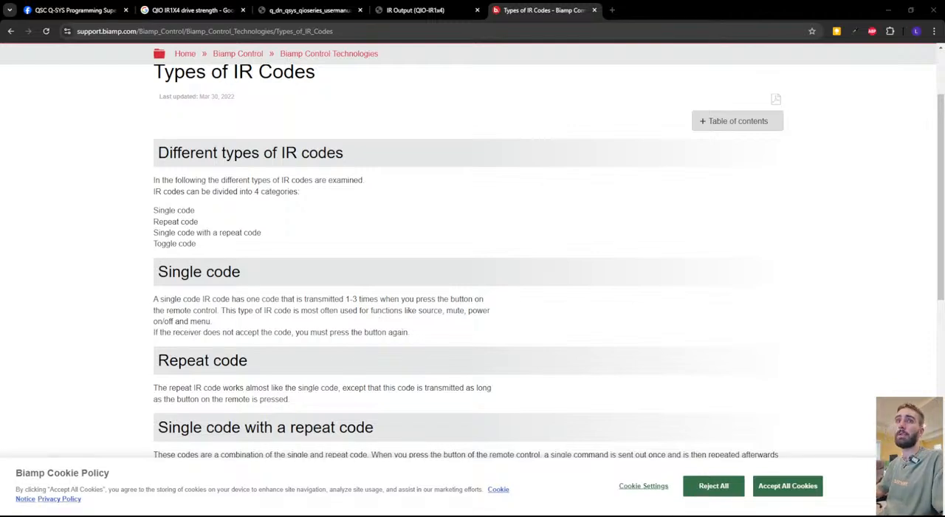
Switch back to Q-SYS Designer and expose the Output 1–4 and Selector 1–4 control pins on the unlabelled Selector block.
key(alt+Tab)
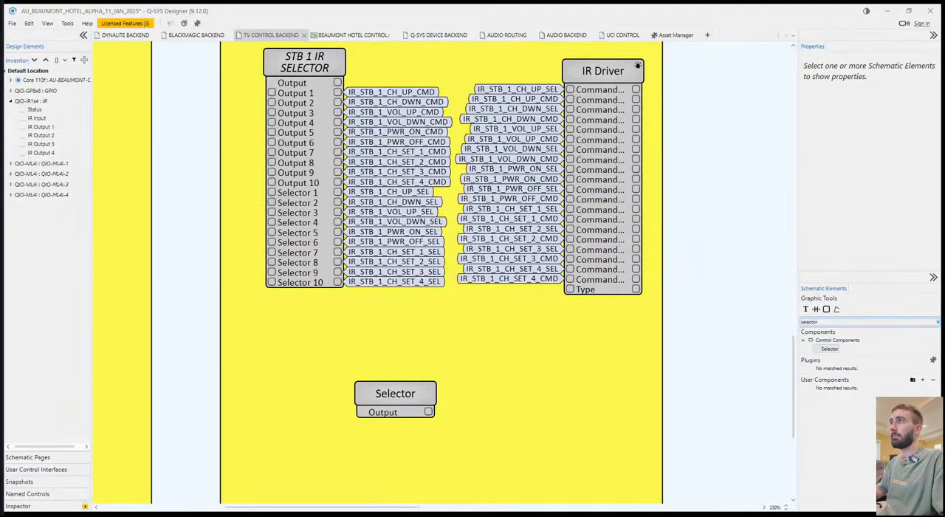
click(402, 394)
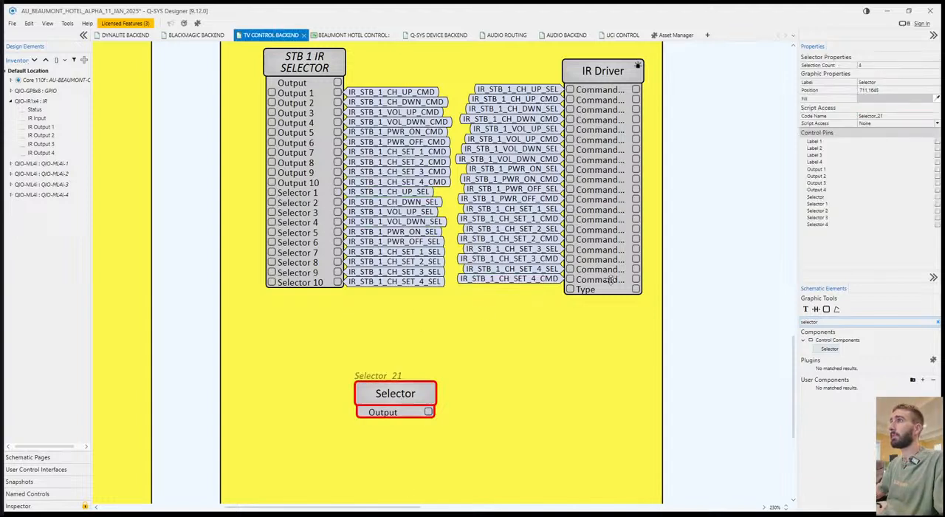
click(936, 141)
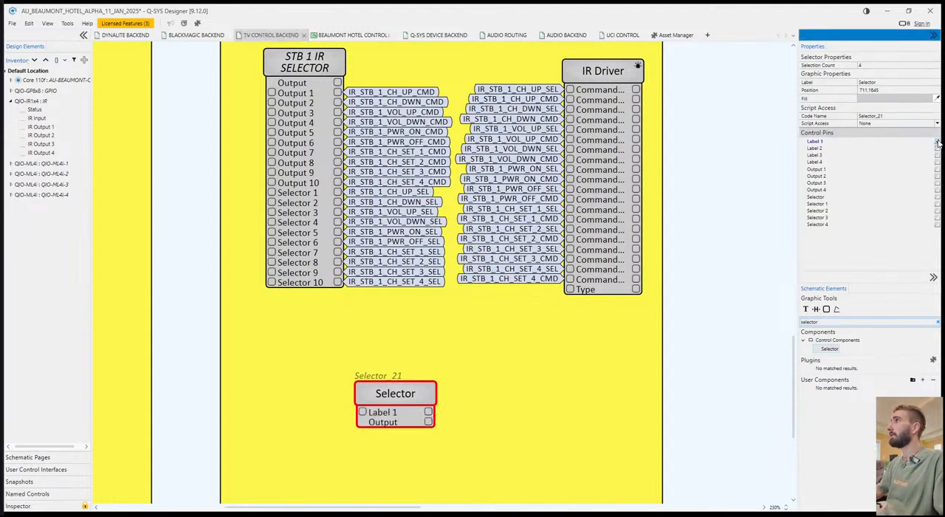
click(937, 141)
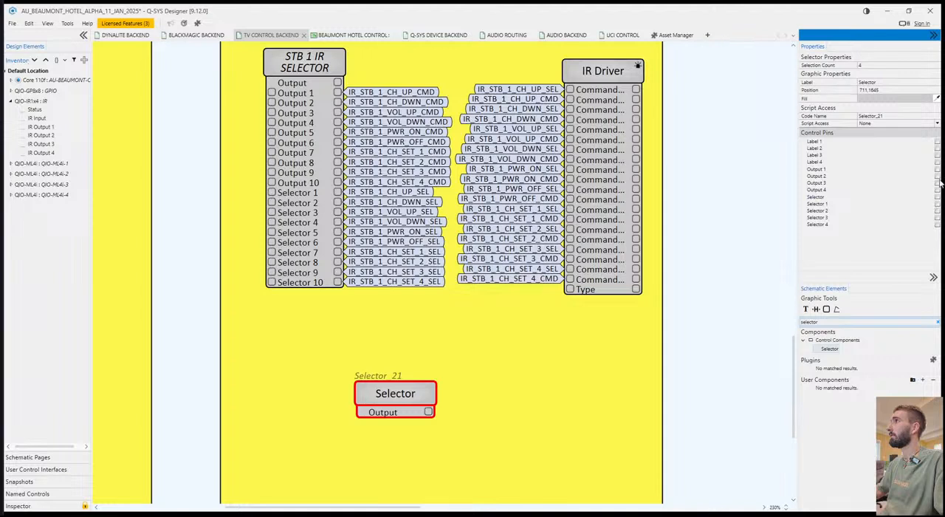
click(936, 169)
click(936, 176)
click(936, 183)
click(936, 189)
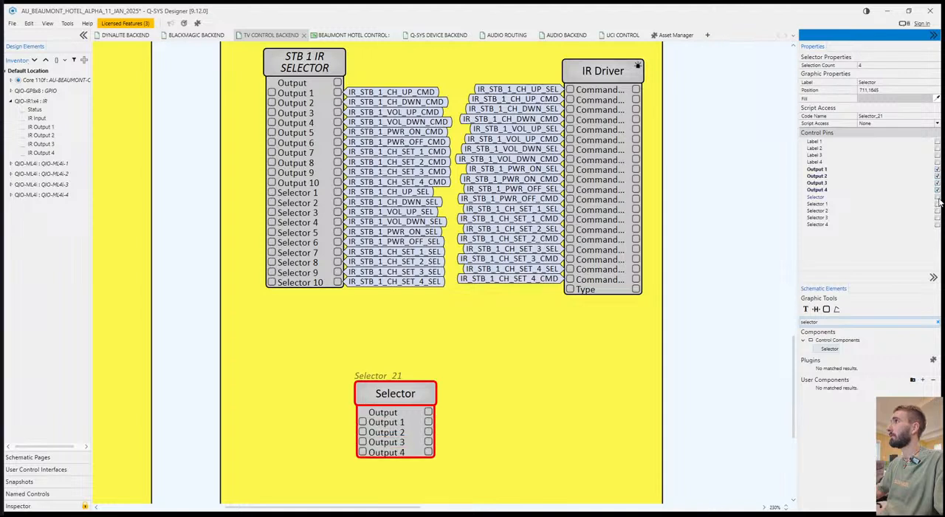
click(937, 204)
click(936, 210)
click(936, 217)
click(937, 223)
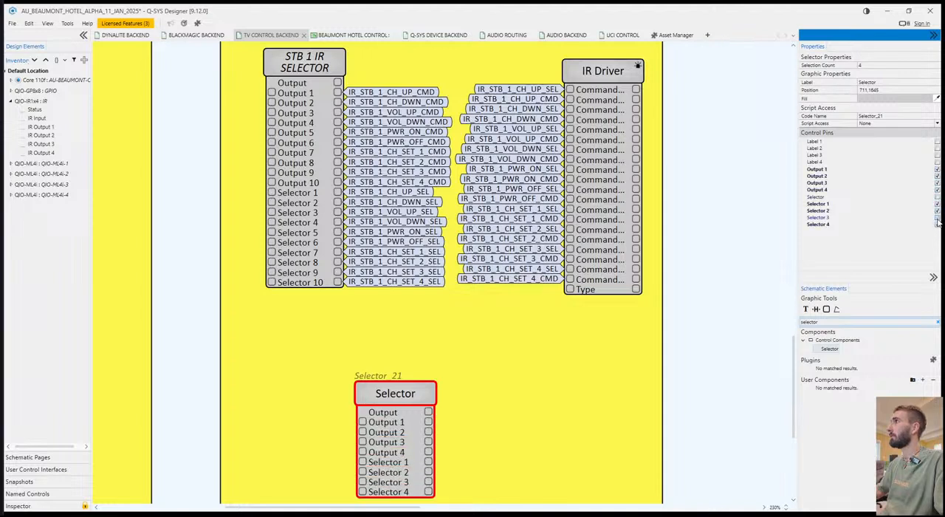
View the unlabelled Selector's control window, close it, and move the block to about position 725,1619.
double_click(363, 391)
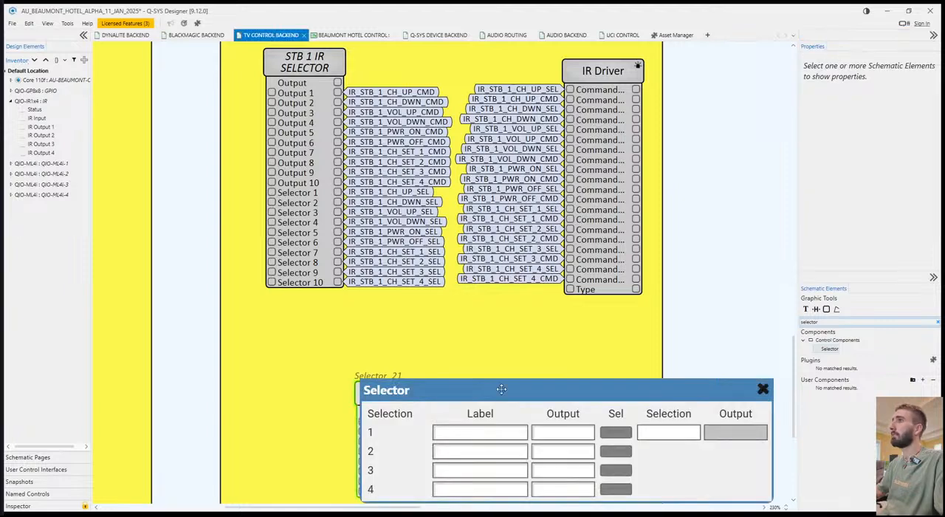
click(761, 389)
drag(379, 386, 393, 360)
click(458, 364)
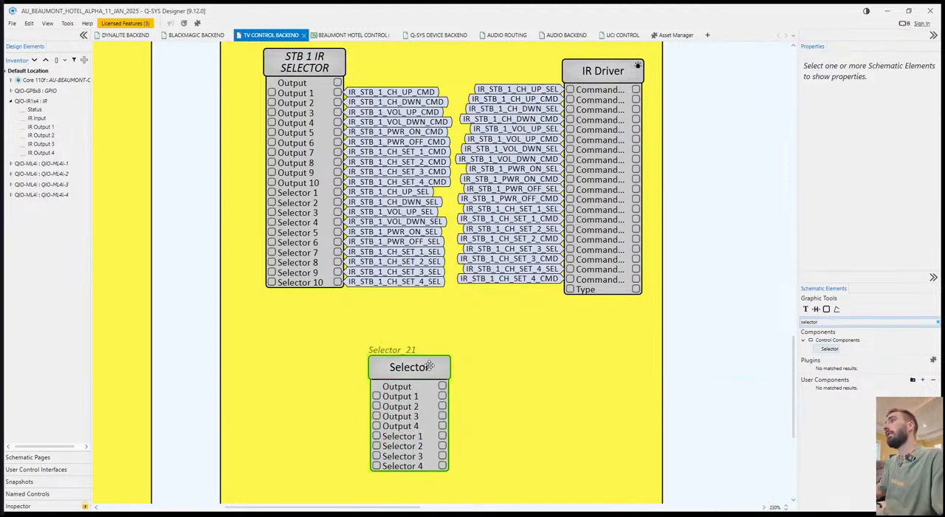
Set the unlabelled Selector's Selection Count to 10.
click(435, 358)
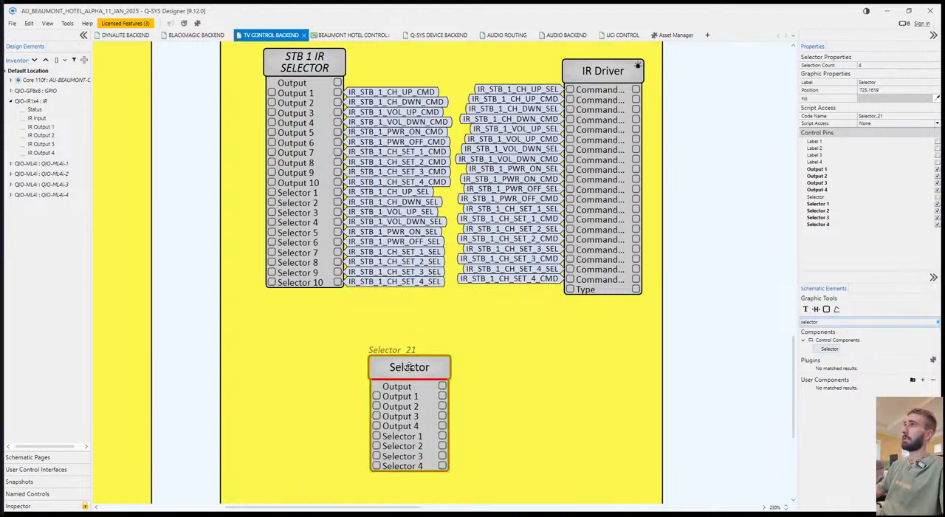
click(871, 65)
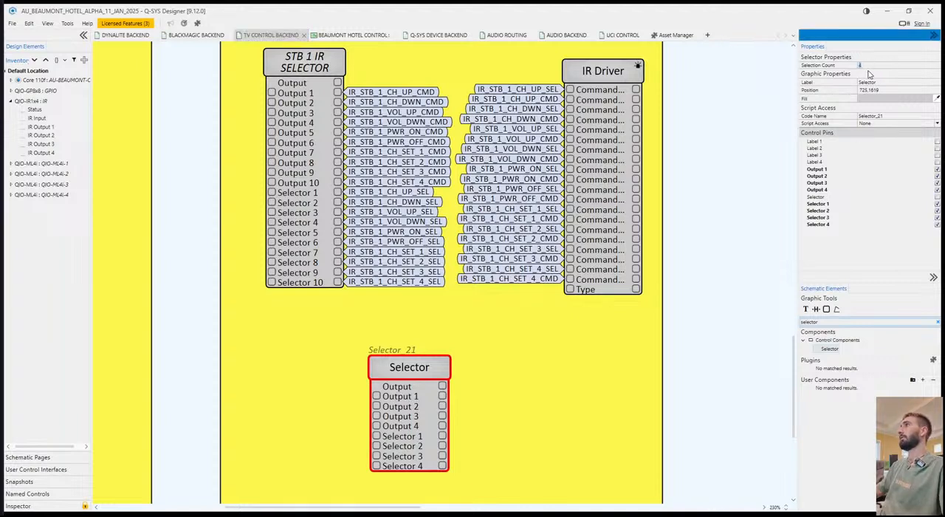
text(10)
key(Return)
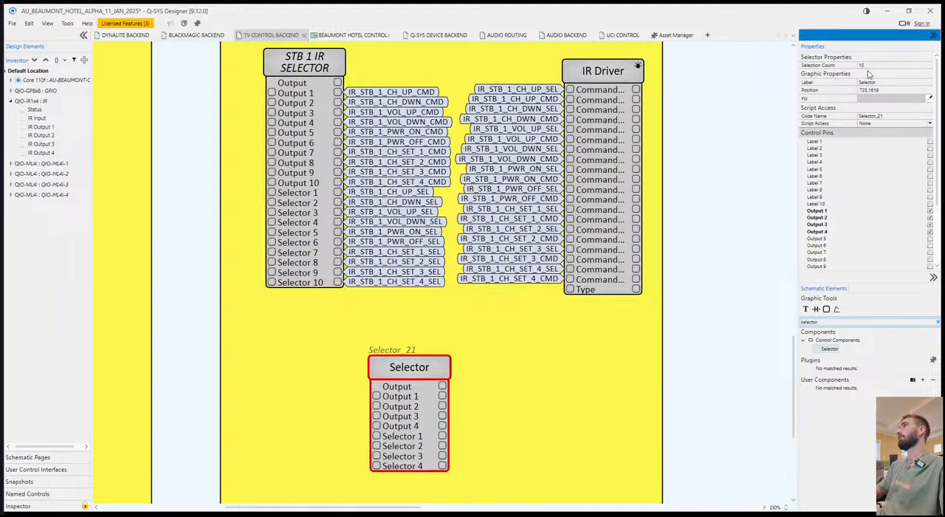
Expose the Output 5 to Output 10 control pins on the unlabelled Selector block.
scroll(914, 237, down, 1)
click(930, 217)
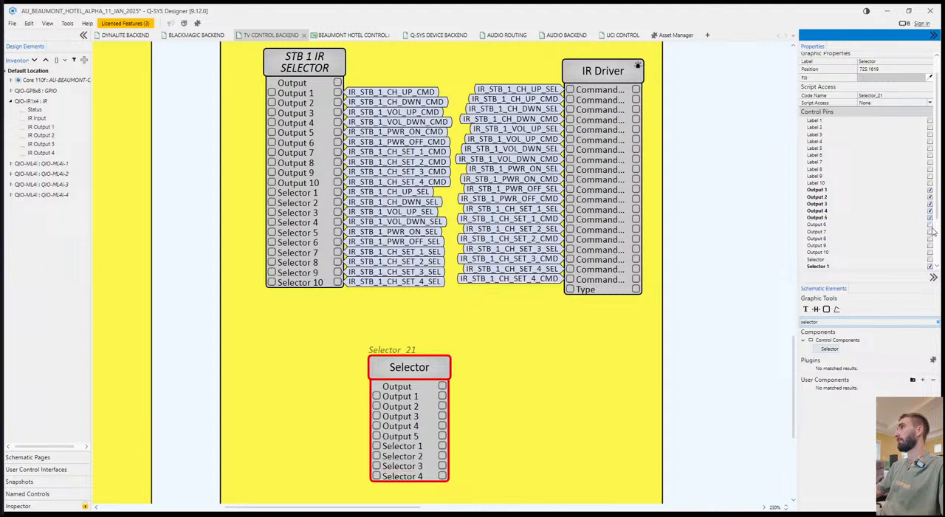
click(929, 223)
click(929, 231)
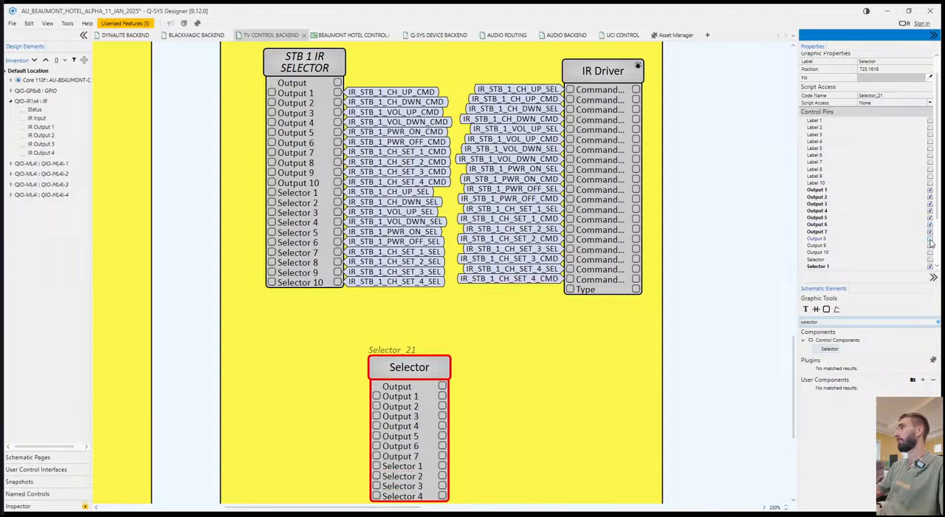
click(929, 237)
click(930, 245)
click(929, 252)
scroll(512, 367, down, 3)
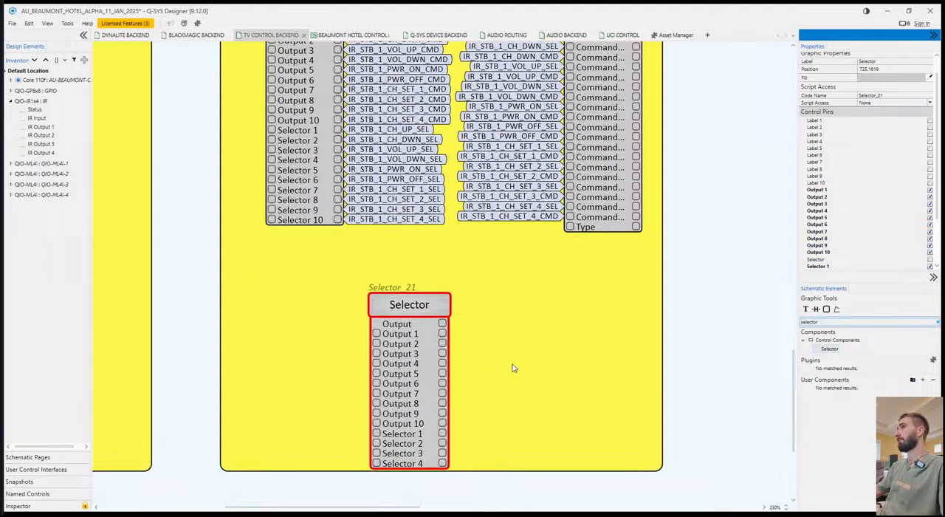
Hide the Output 1 to Output 10 control pins of the unlabelled Selector, and check its control window.
click(929, 189)
click(929, 190)
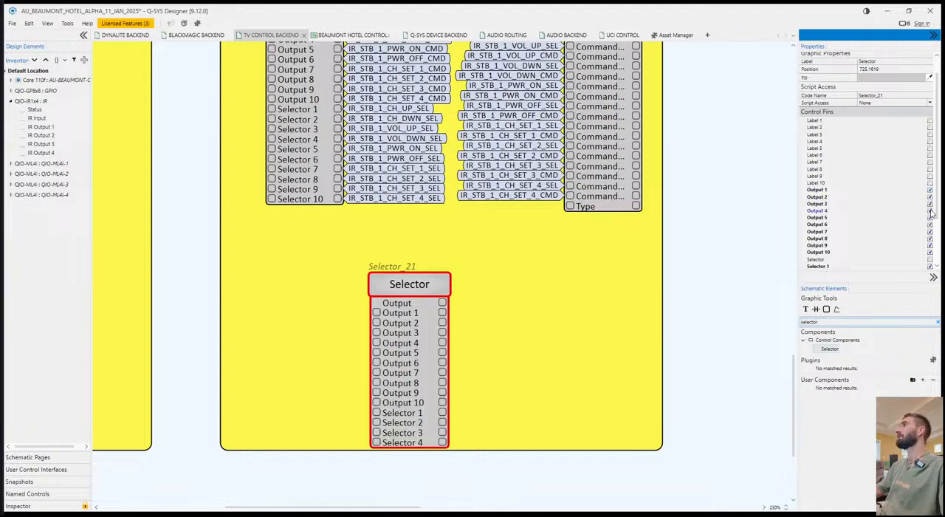
click(929, 210)
click(929, 197)
click(929, 190)
click(929, 198)
click(929, 197)
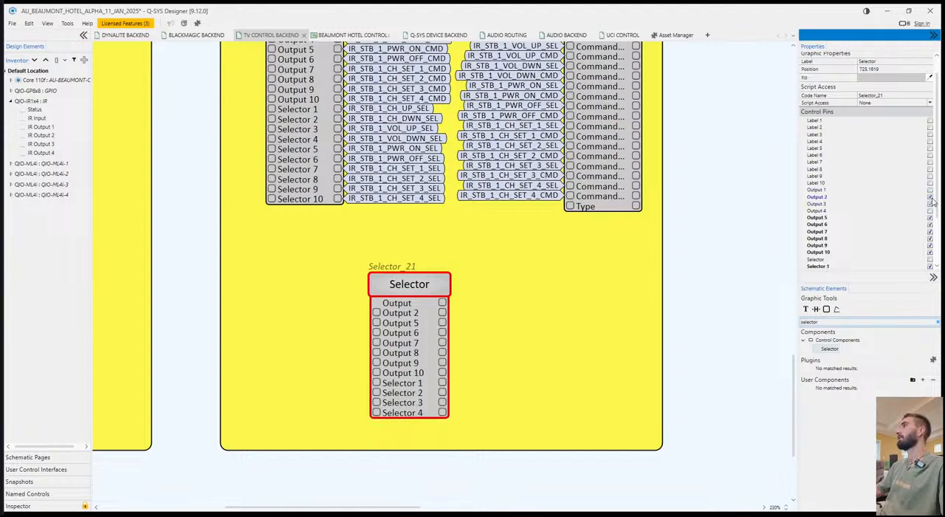
click(930, 204)
click(929, 218)
click(929, 224)
click(930, 231)
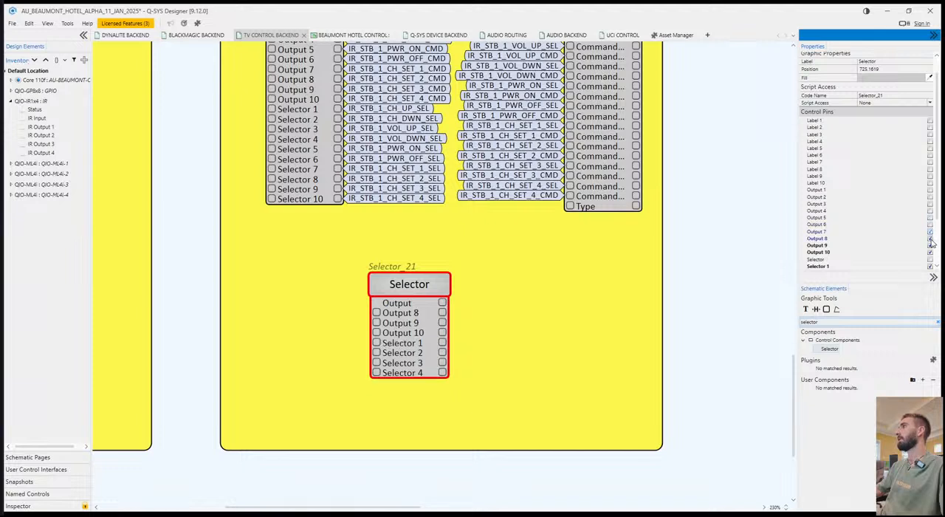
click(929, 239)
click(929, 245)
click(929, 252)
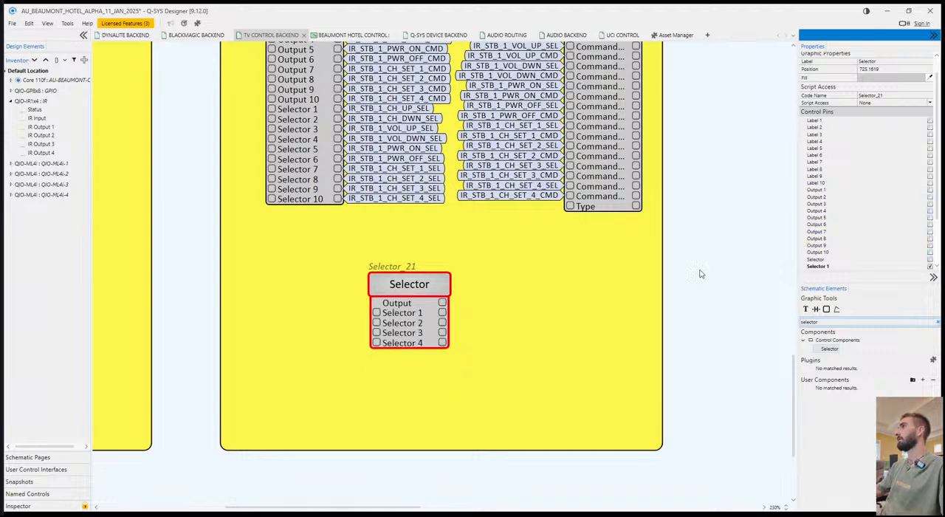
double_click(445, 285)
click(776, 275)
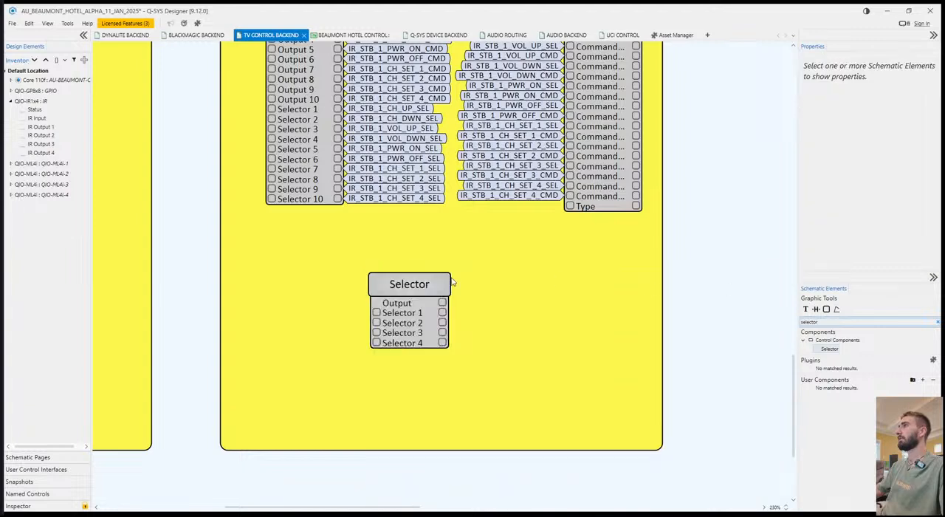
Expose the Selector 5 to Selector 10 control pins on the unlabelled Selector block and save the design.
click(447, 283)
scroll(862, 204, down, 5)
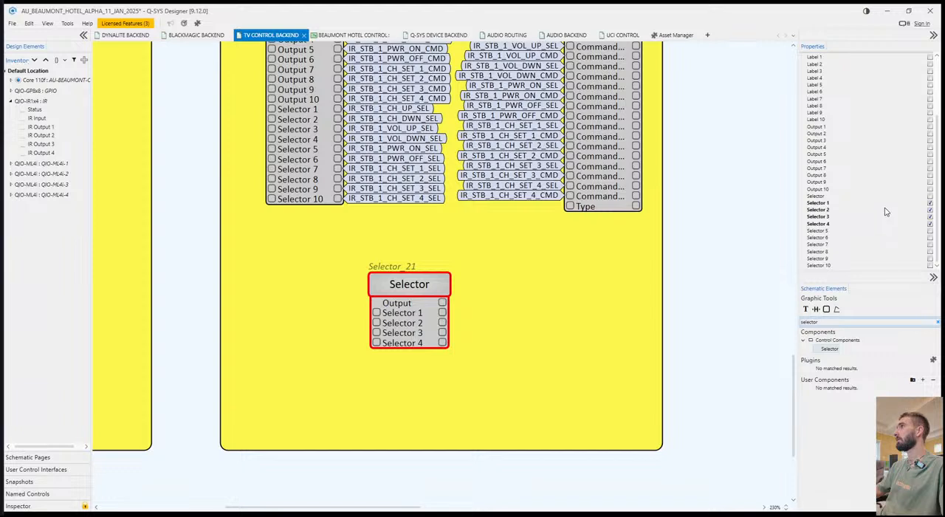
click(929, 238)
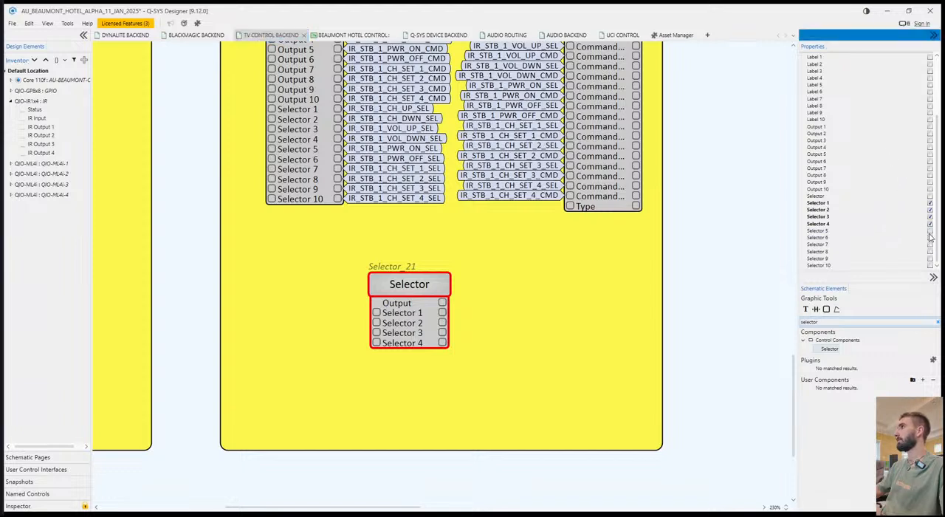
click(929, 231)
click(929, 237)
click(929, 244)
click(929, 251)
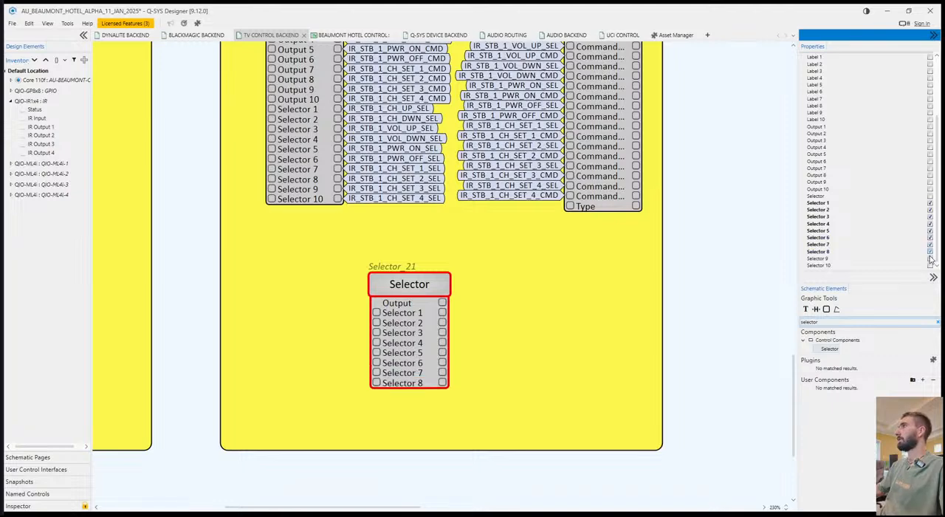
click(929, 257)
click(930, 264)
click(590, 271)
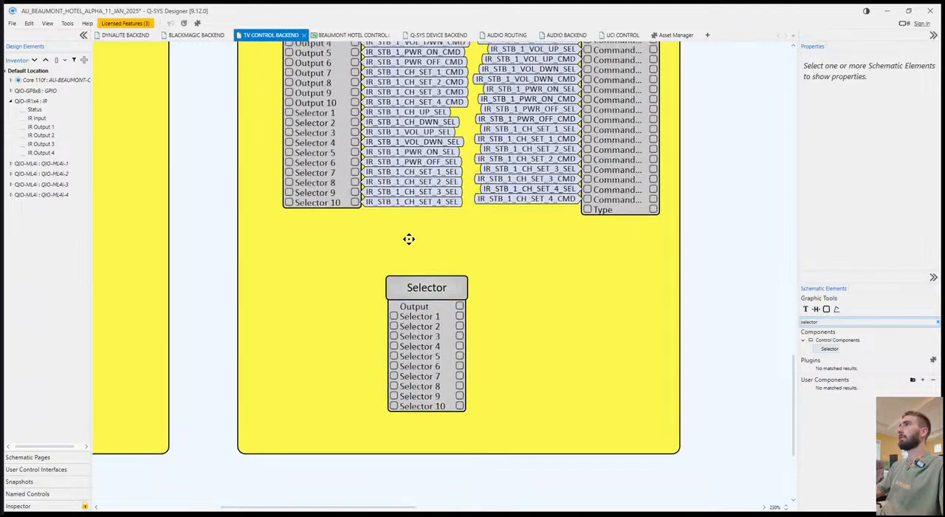
key(ctrl+s)
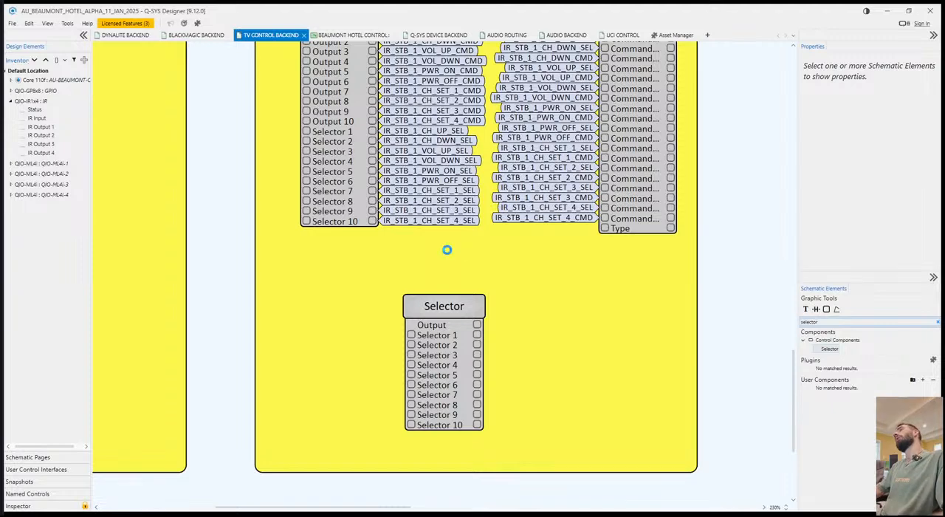
Copy the ten IR_STB_1 SEL signal names from the STB 1 IR SELECTOR onto the unlabelled Selector's Selector 1 to 10 inputs.
drag(459, 256, 441, 176)
key(ctrl+c)
click(395, 350)
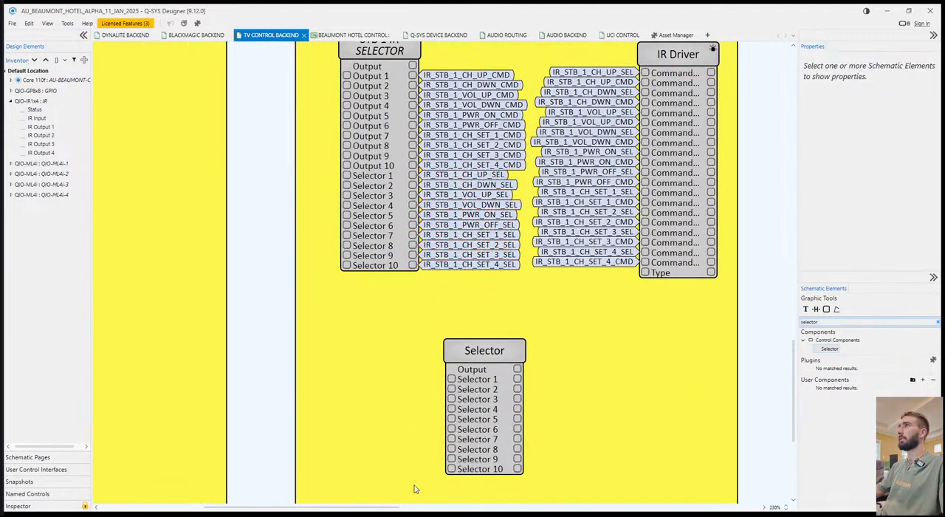
drag(456, 487, 420, 375)
key(ctrl+v)
click(658, 363)
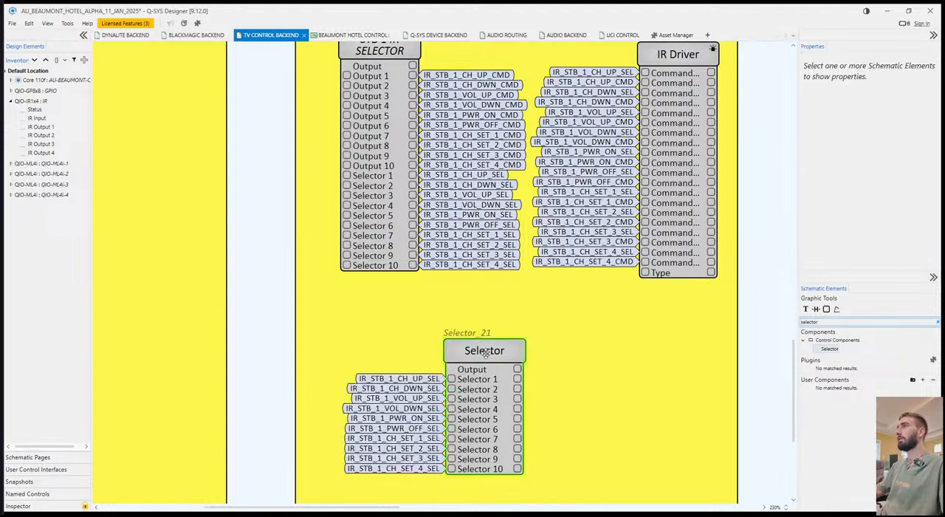
Check the unlabelled Selector's control window and move the block beneath the IR Driver.
drag(484, 350, 490, 332)
click(550, 343)
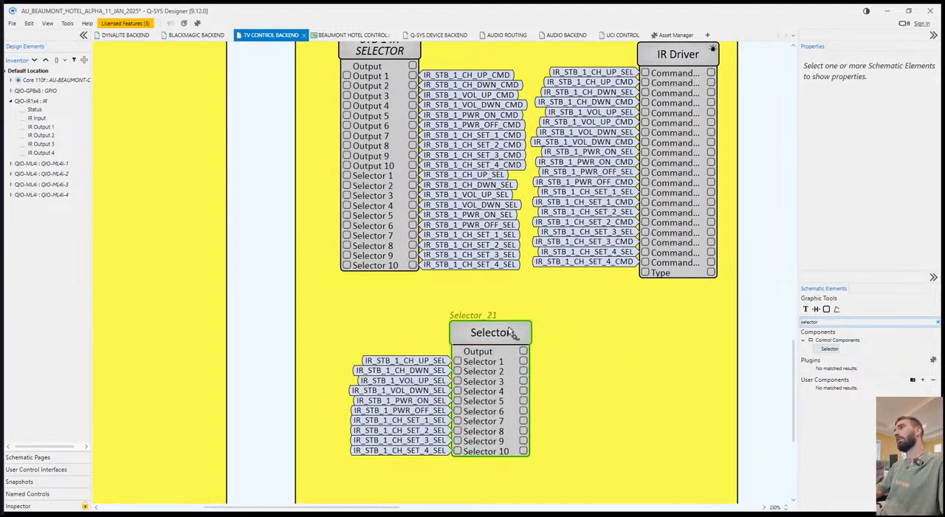
double_click(496, 334)
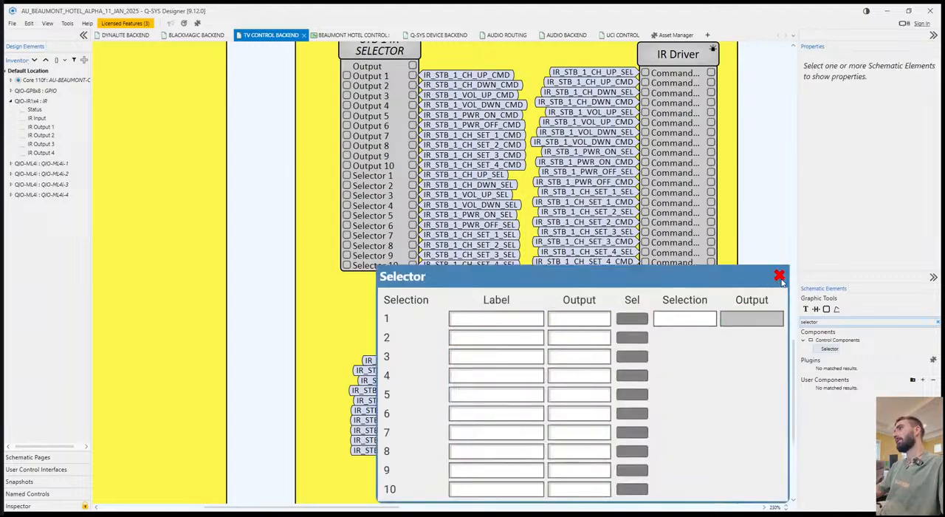
click(779, 275)
drag(588, 365, 608, 378)
drag(481, 325, 629, 342)
click(515, 305)
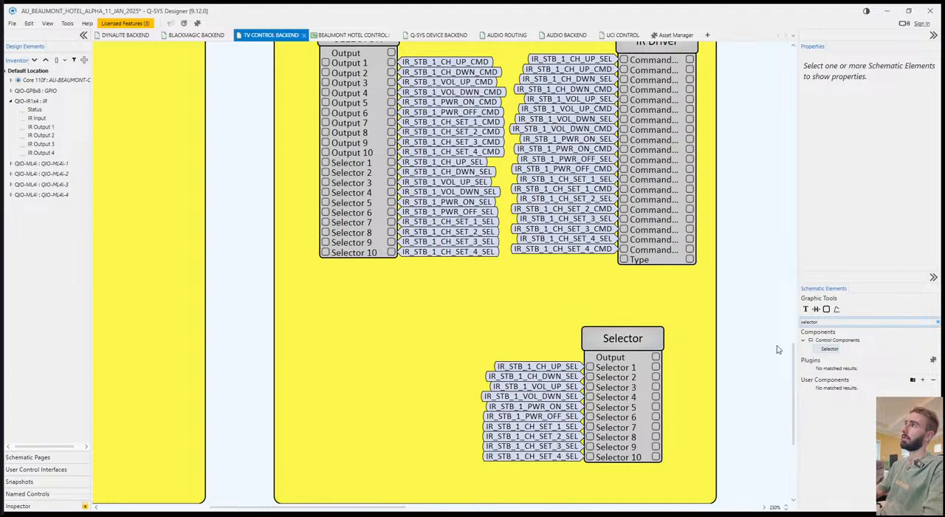
Add a Control Function block at about position 664,1632, below the STB 1 IR SELECTOR, and set its function to Logic OR.
double_click(812, 323)
key(BackSpace)
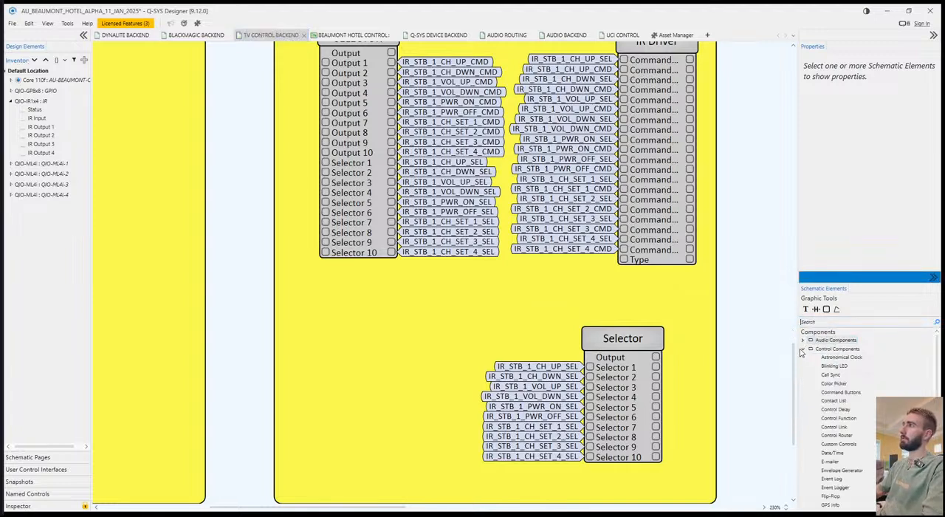
scroll(853, 440, down, 2)
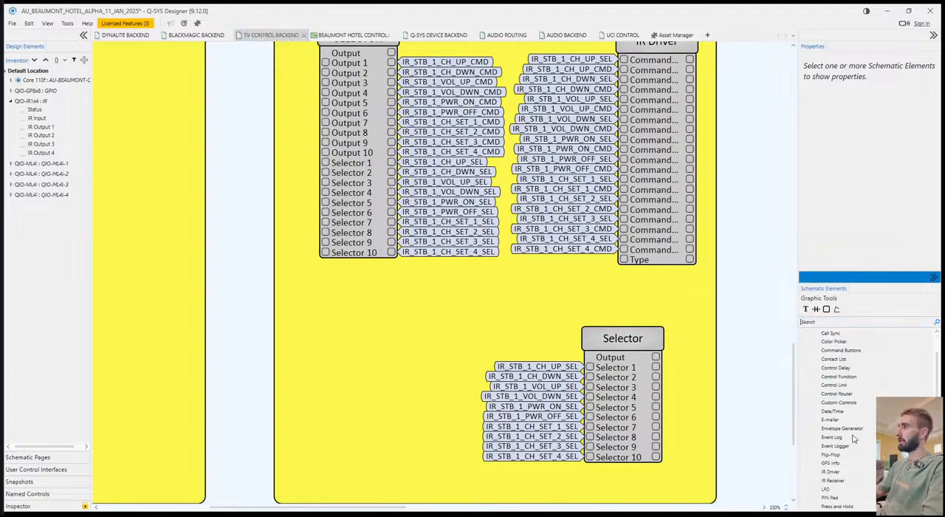
click(847, 368)
scroll(849, 404, up, 1)
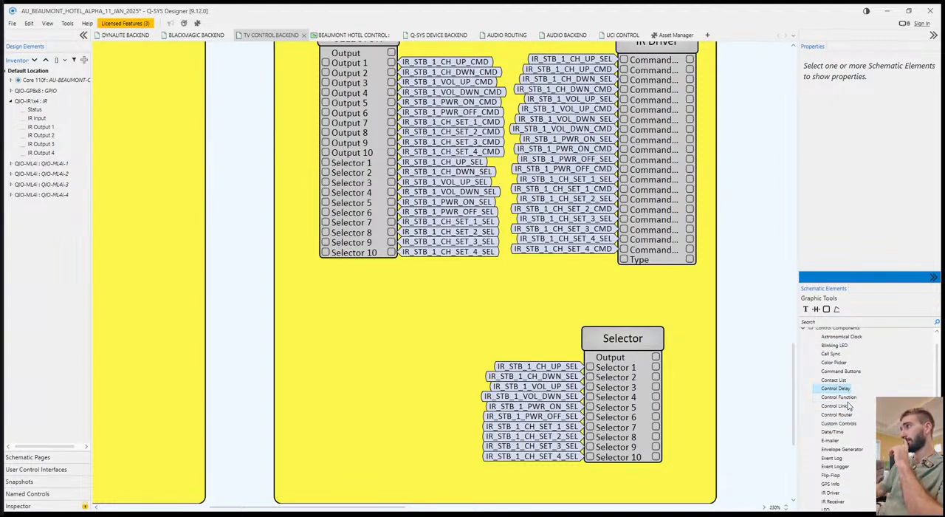
scroll(849, 410, down, 2)
scroll(863, 444, down, 1)
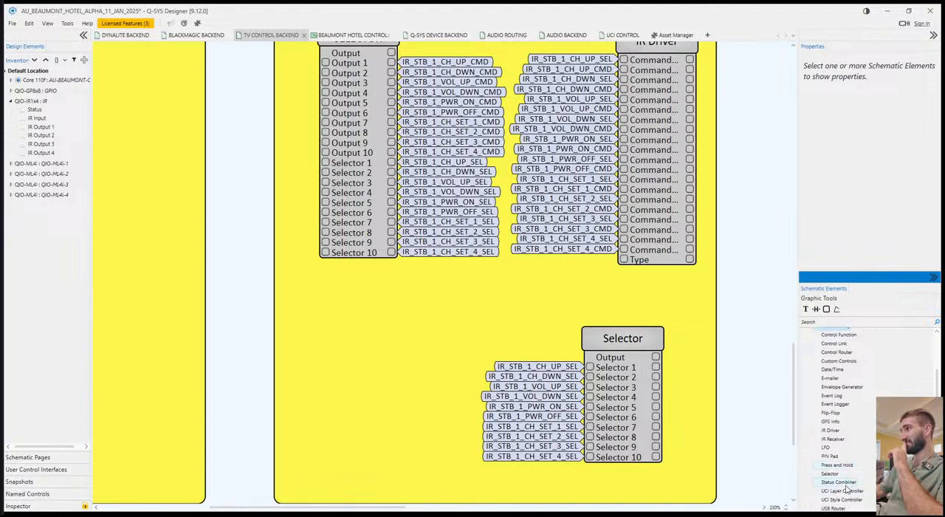
scroll(847, 490, down, 1)
scroll(846, 497, up, 3)
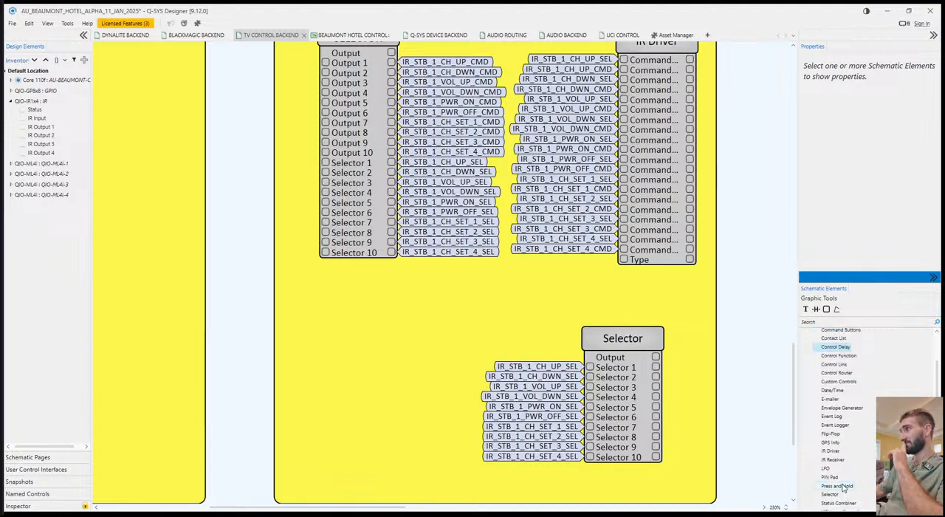
scroll(846, 440, up, 1)
drag(846, 397, 364, 345)
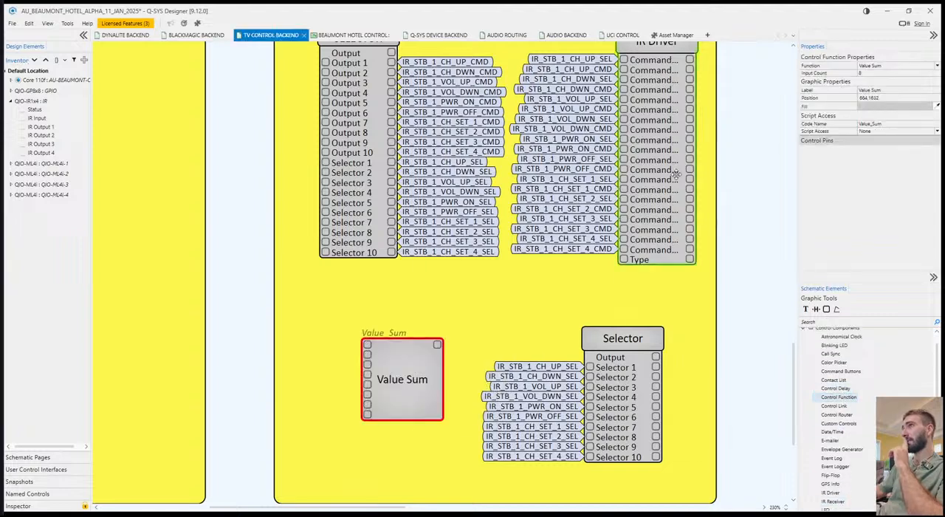
click(919, 70)
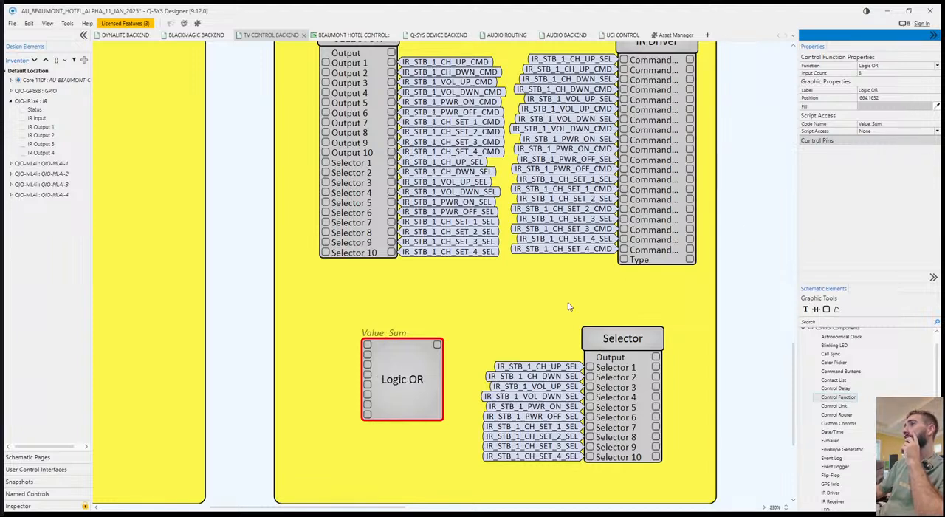
click(510, 317)
Move the unlabelled Selector to about position 907,1607 and set its Selection Count to 4.
drag(629, 341, 651, 329)
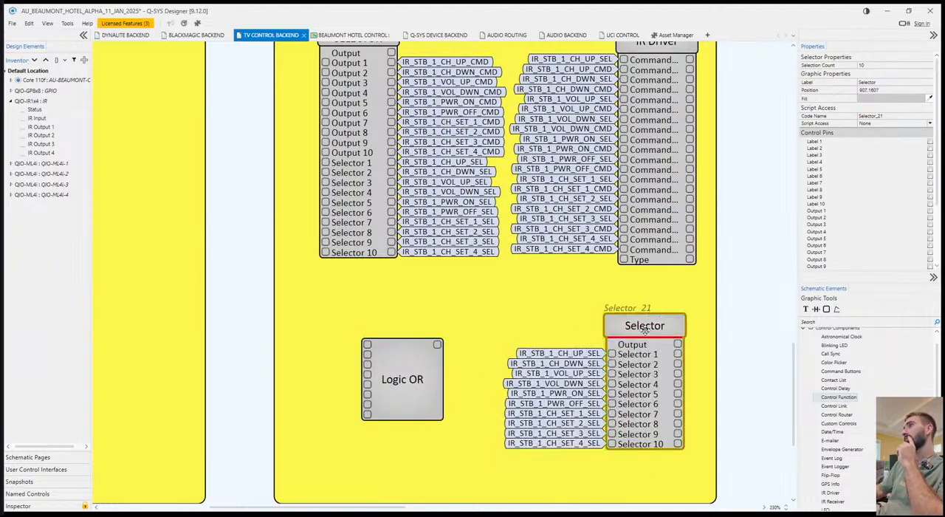
click(666, 333)
click(869, 65)
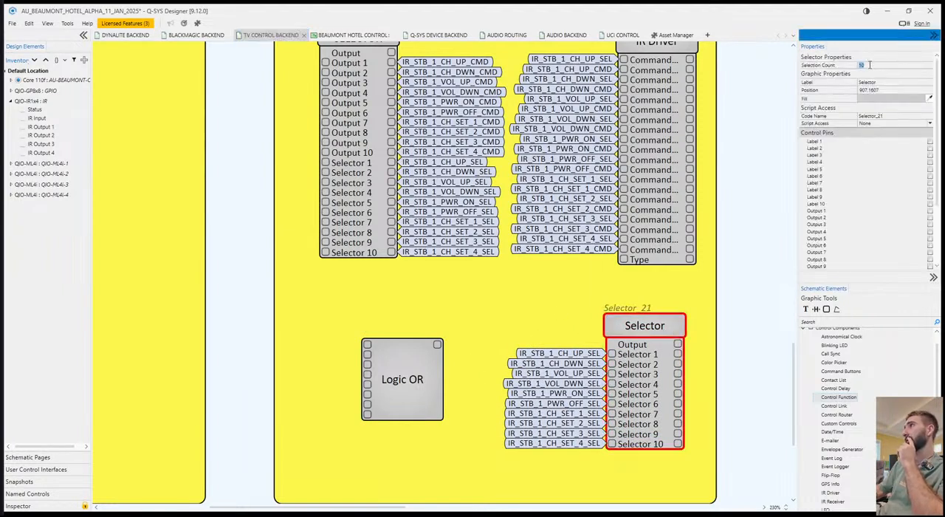
text(4)
key(Return)
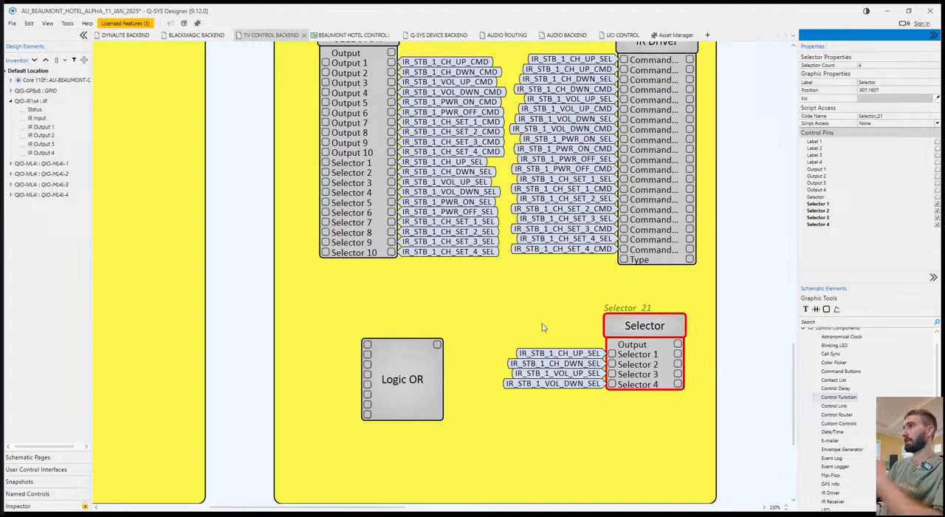
Delete the signal names on the unlabelled Selector's inputs and label the block TYPE SELECTOR.
drag(563, 332, 527, 427)
key(Delete)
click(652, 317)
text(T)
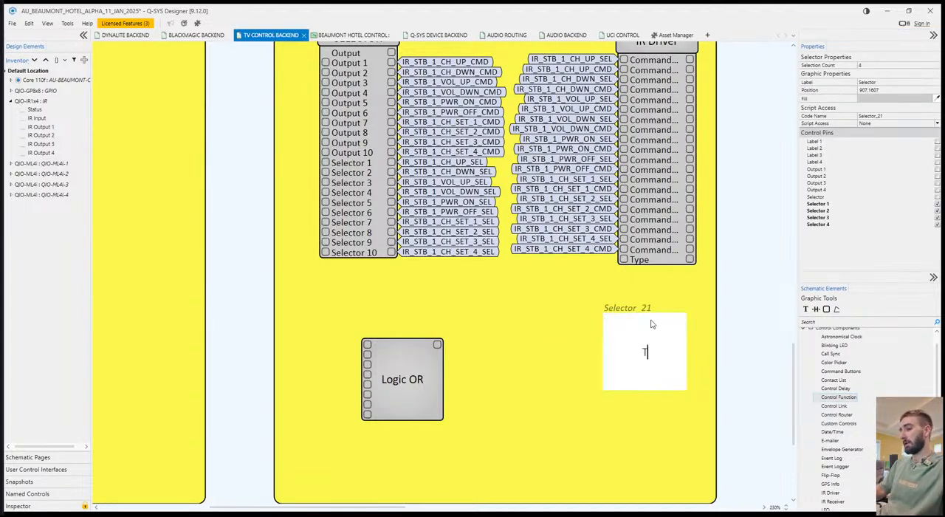
text(YPE SELECTOR)
Label the Logic OR block IR TYPE SINGLE.
click(396, 386)
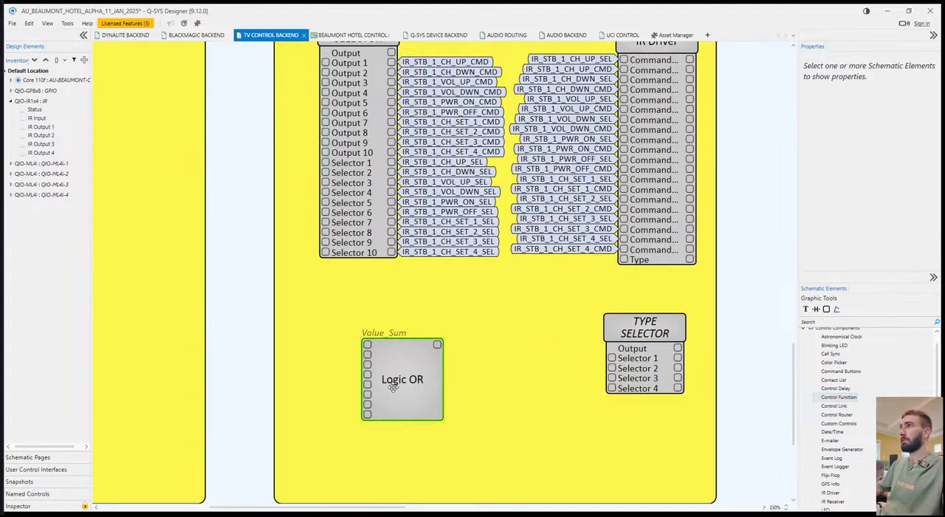
click(879, 73)
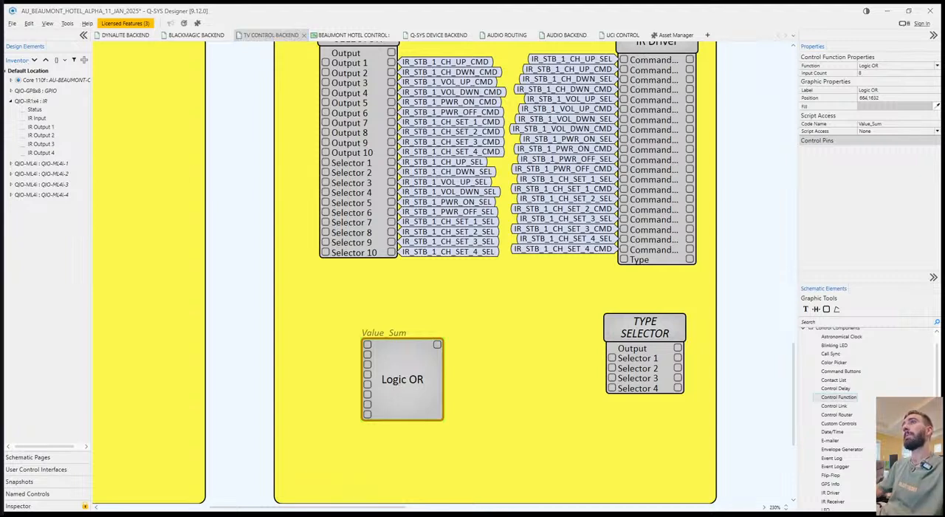
click(418, 366)
text(S)
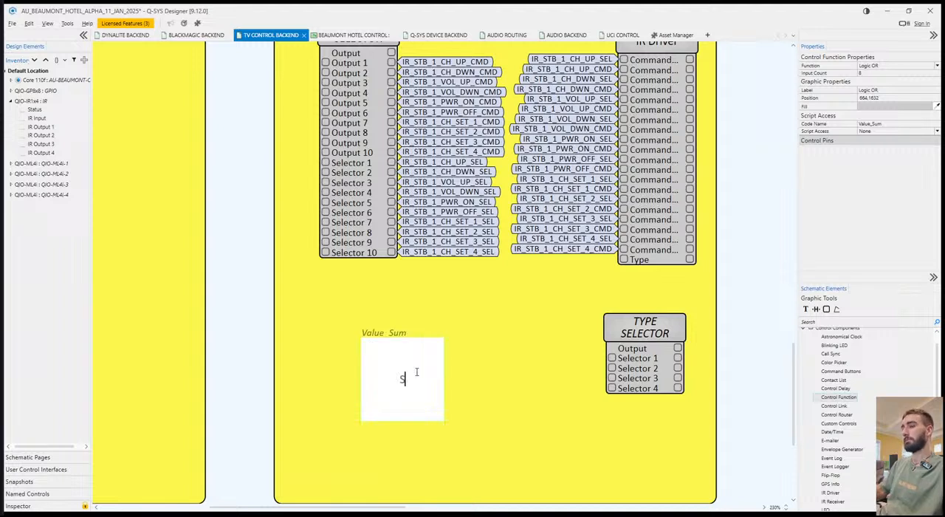
text(INGLE IR T)
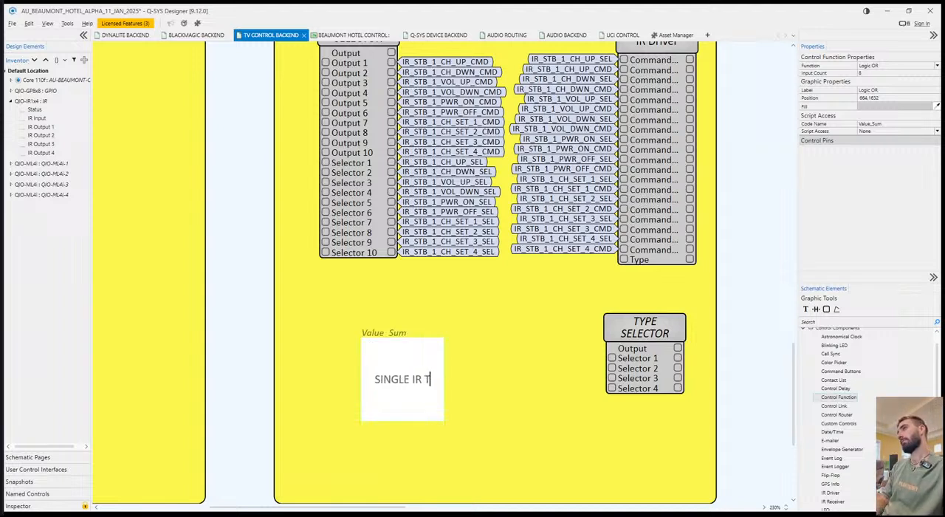
key(ctrl+a)
text(IR T)
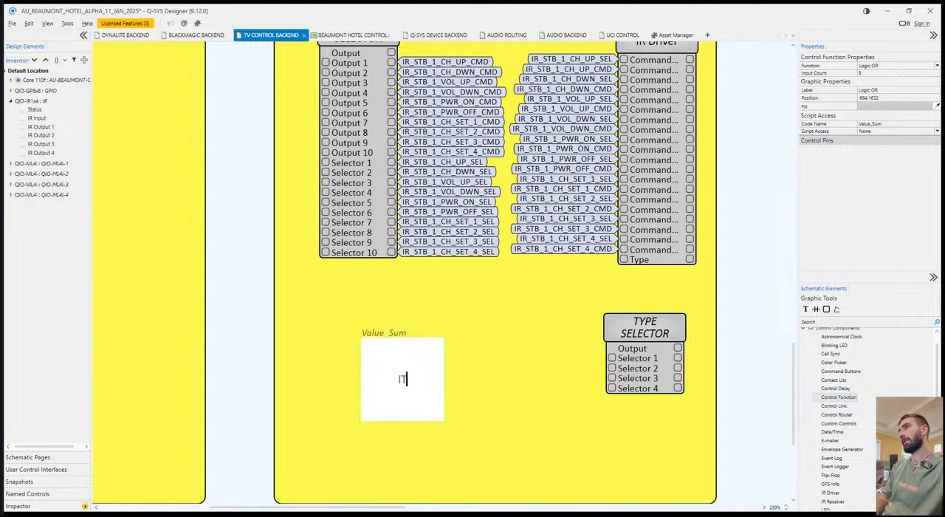
text(YPE SINGLE)
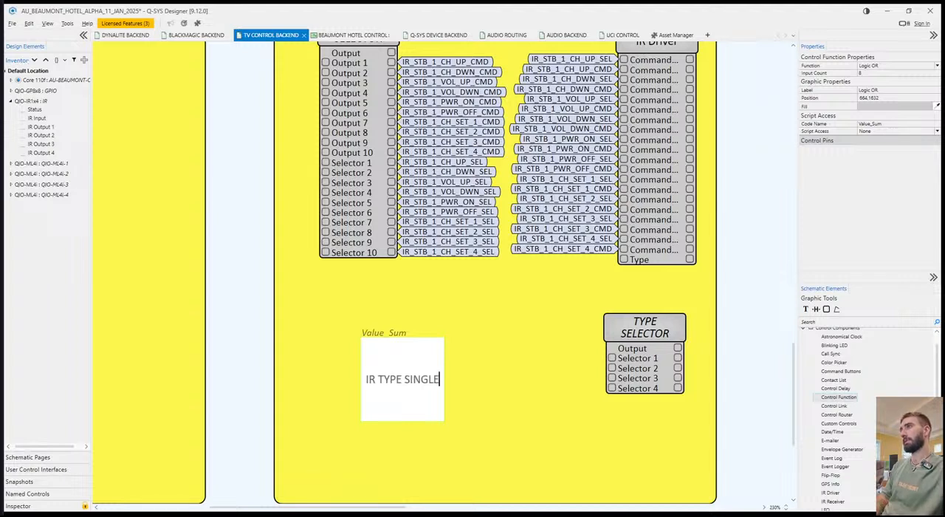
key(Return)
Duplicate the IR TYPE SINGLE block directly below at about position 665,1687 and label the copy IR TYPE REPEAT.
drag(418, 374, 418, 431)
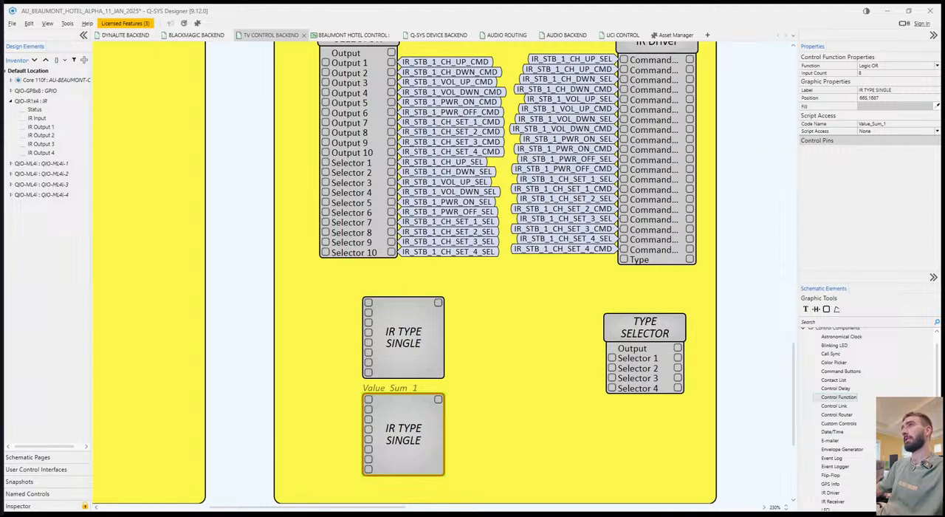
double_click(425, 427)
text(IR TYPE REPEAT)
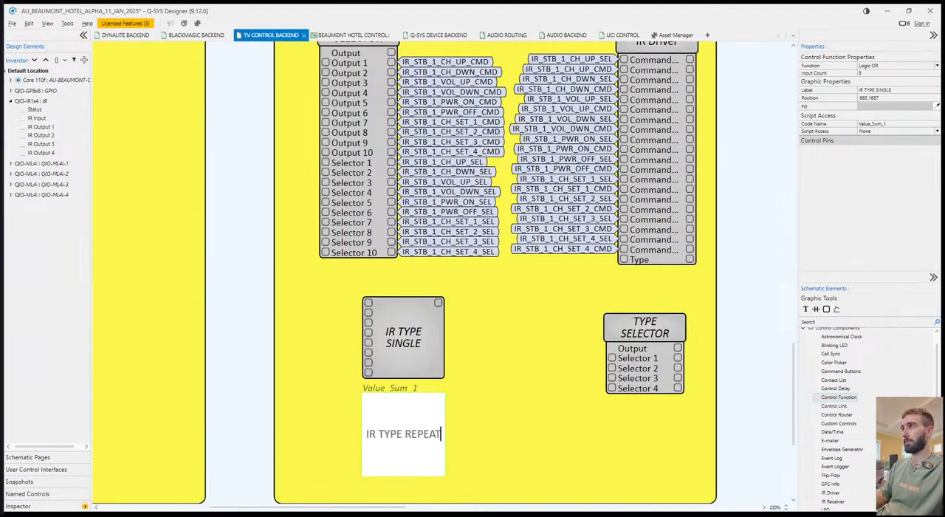
click(538, 432)
Extend the lower edge of the yellow group box downward to make room for more blocks.
scroll(539, 432, down, 3)
click(515, 400)
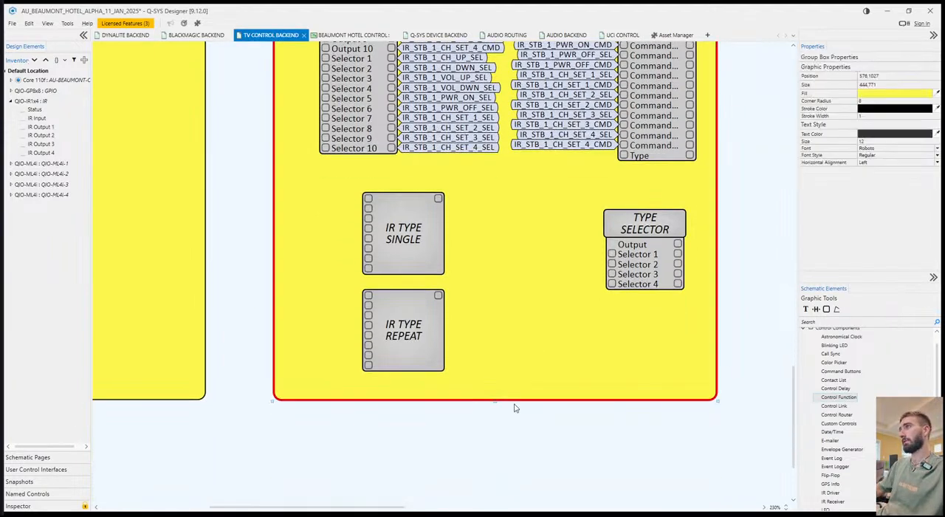
drag(496, 403, 494, 505)
Copy the IR TYPE SINGLE and IR TYPE REPEAT blocks and paste the pair directly below them.
click(395, 310)
ctrl+click(399, 247)
key(ctrl+c)
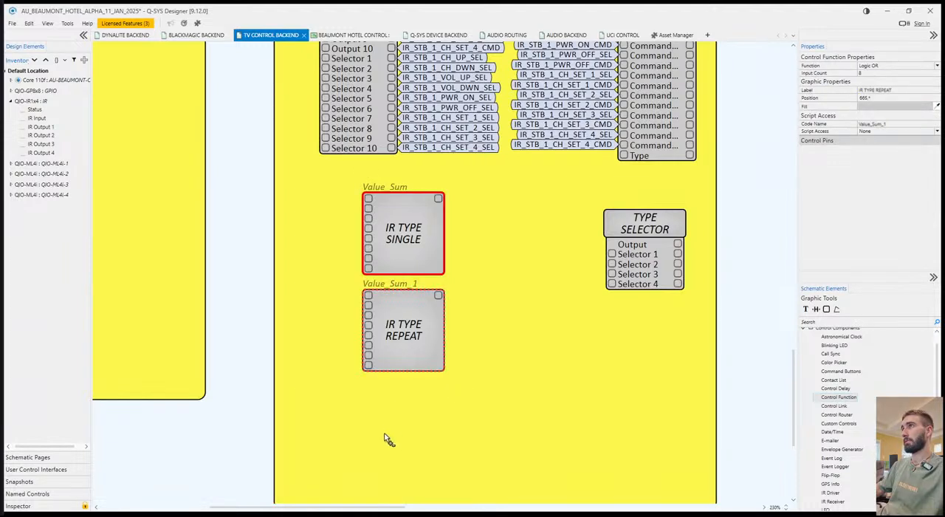
key(ctrl+v)
click(367, 391)
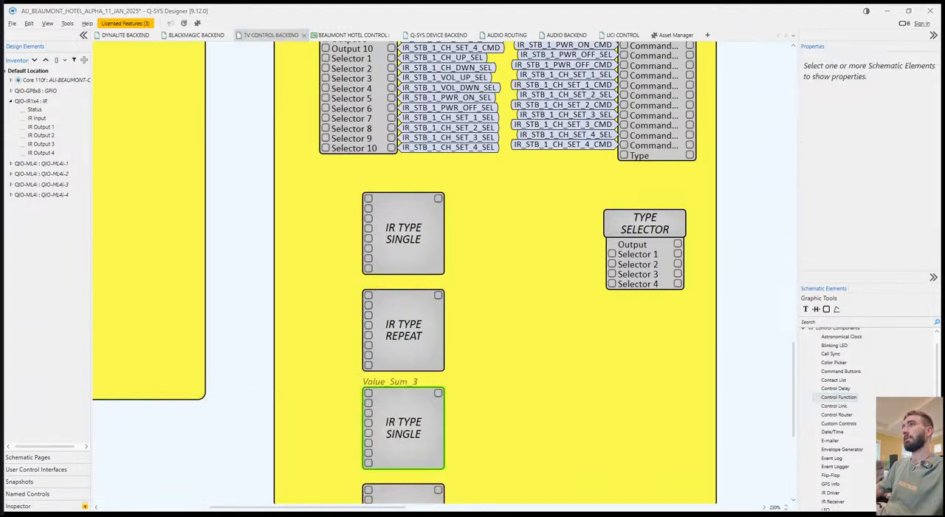
Relabel the pasted Logic OR block directly below IR TYPE REPEAT as IR TYPE SINGLE WITH REPEAT.
click(426, 420)
text(IR T)
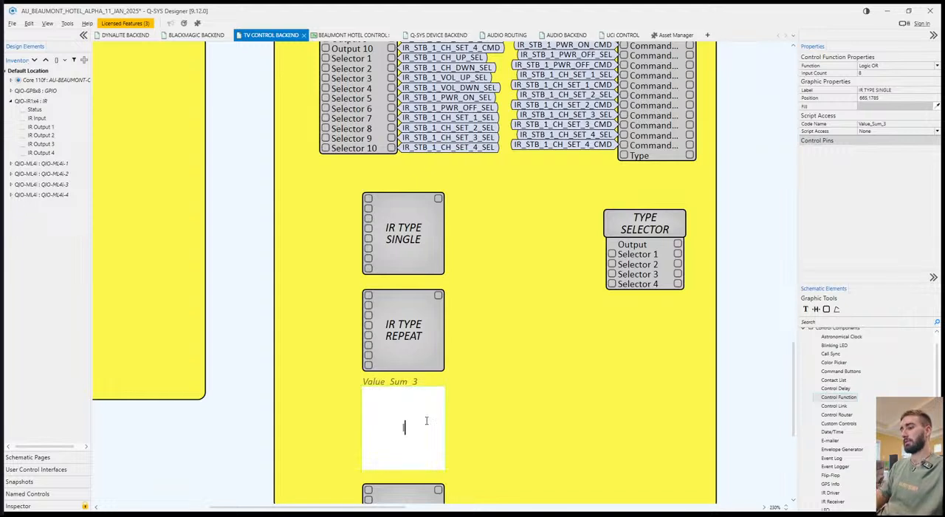
text(YPE SING)
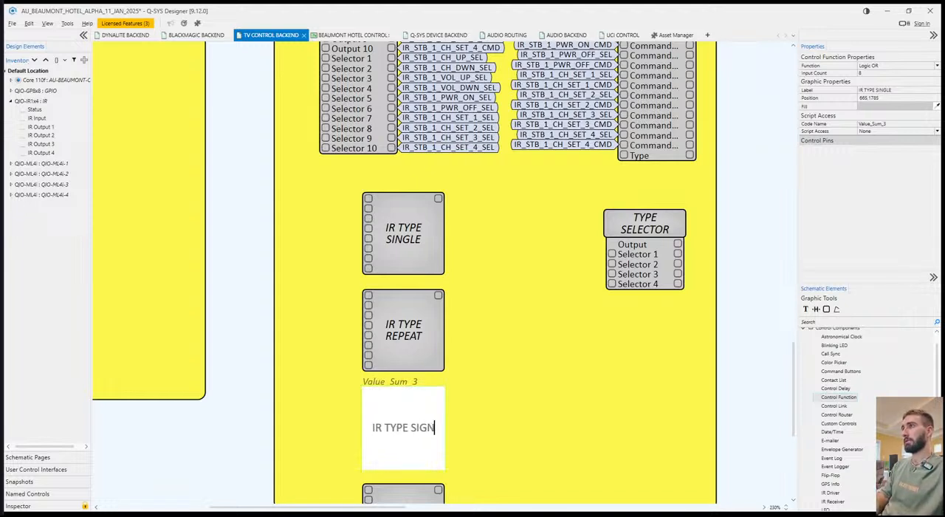
text(LE WITH REPEAT)
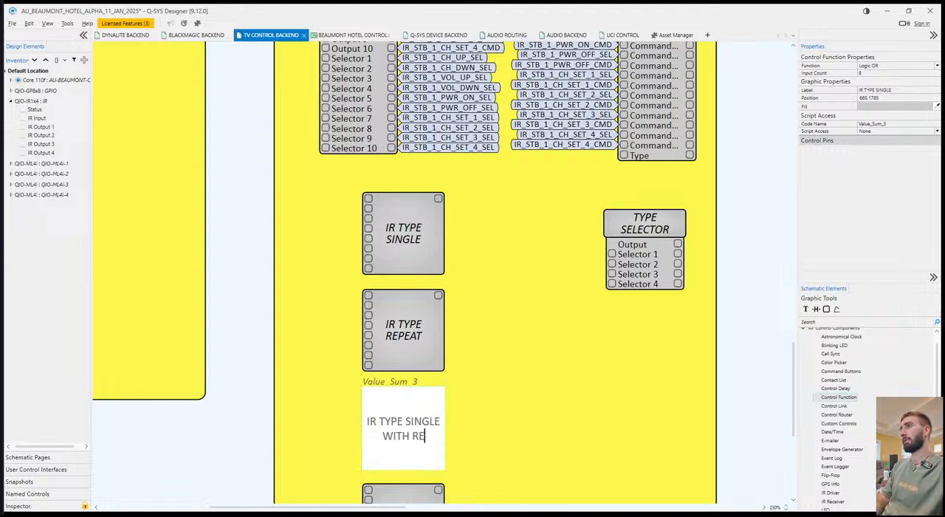
click(464, 434)
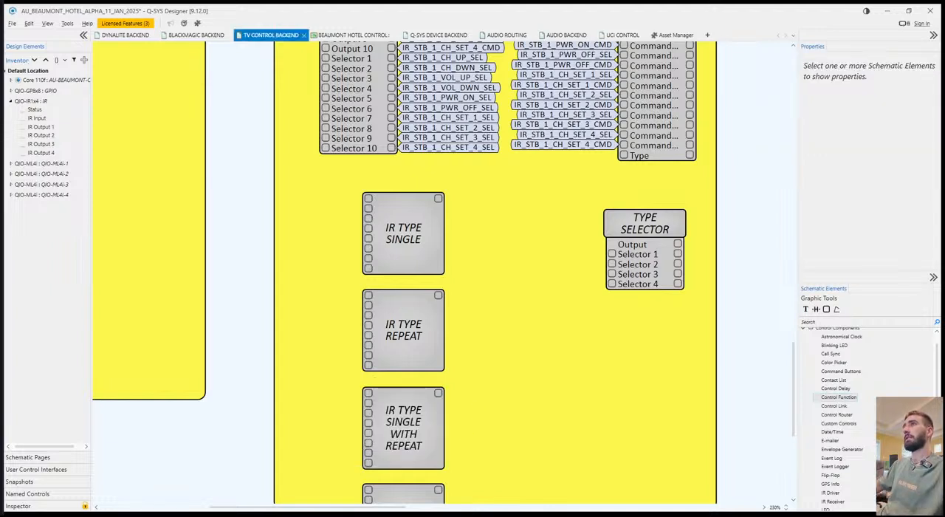
Relabel the lowest pasted Logic OR block as IR TYPE TOGGLE.
scroll(451, 420, down, 3)
click(438, 411)
double_click(438, 411)
text(IR TYPE TOGGLE)
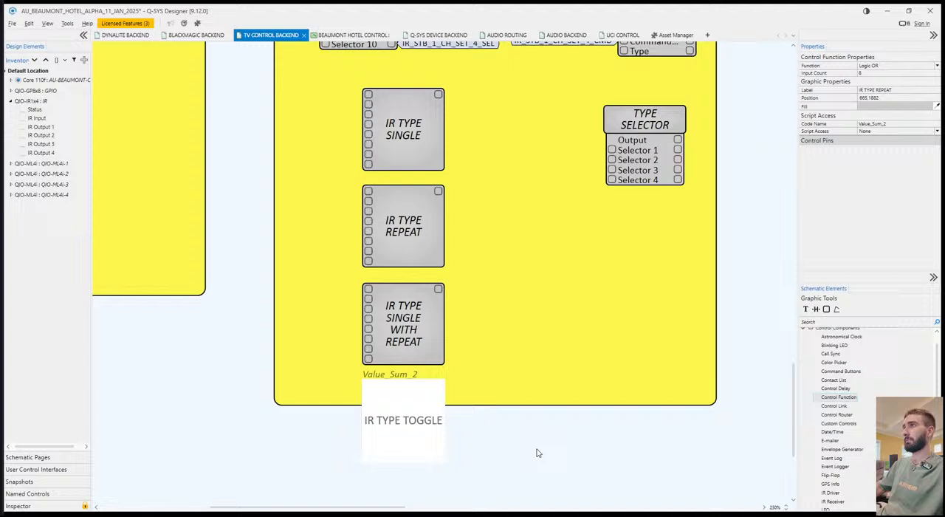
Extend the lower edge of the yellow group box downward so it encloses the IR TYPE TOGGLE block.
drag(580, 447, 545, 385)
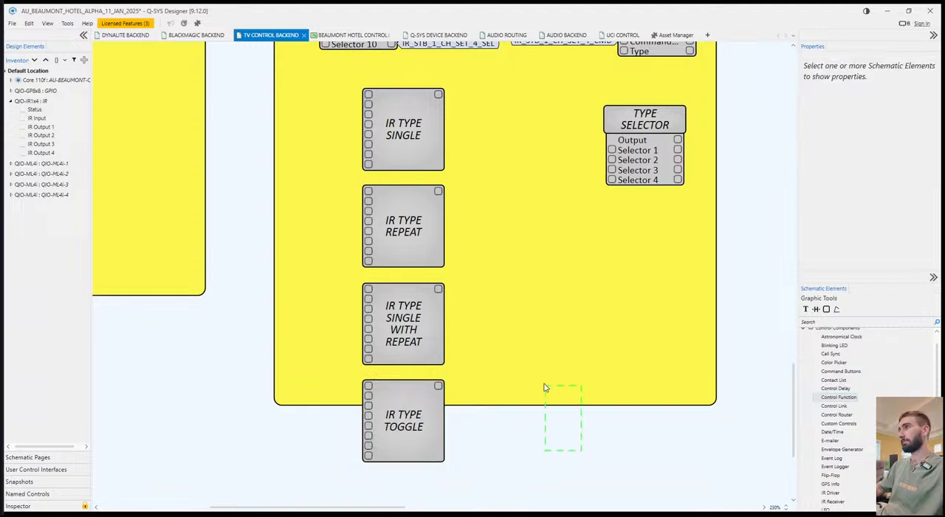
click(496, 405)
drag(495, 407, 497, 480)
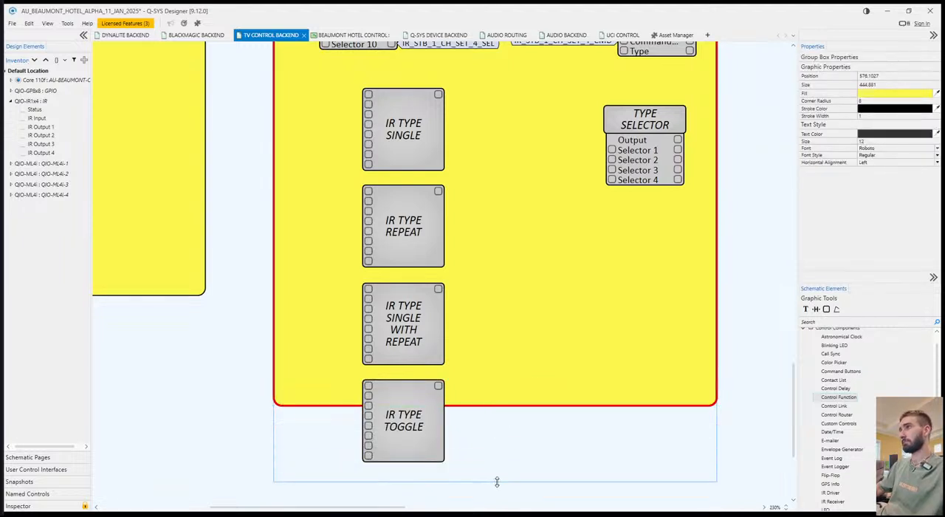
Add signal tags IR_TYPE_SINGLE and IR_TYPE_REPEAT to the outputs of the matching blocks, and select the IR TYPE SINGLE WITH REPEAT block's output pin.
click(439, 102)
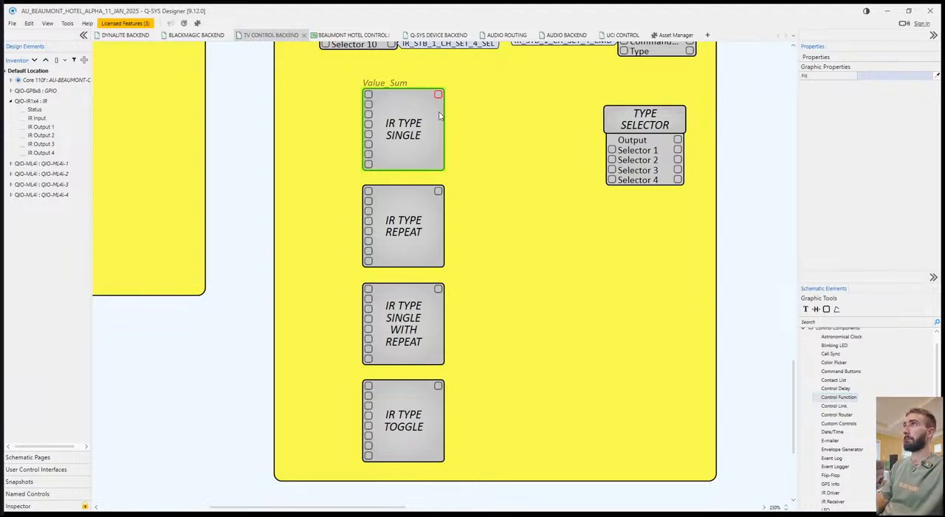
key(Return)
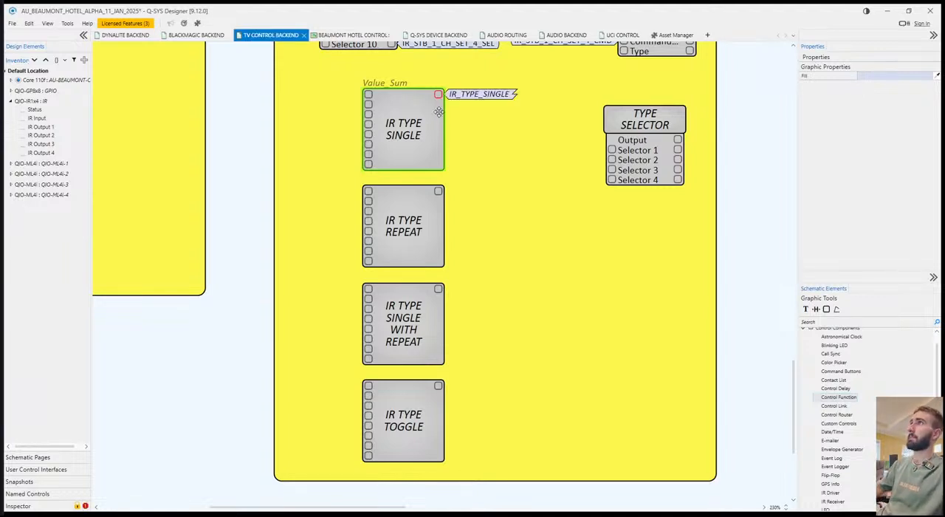
click(441, 192)
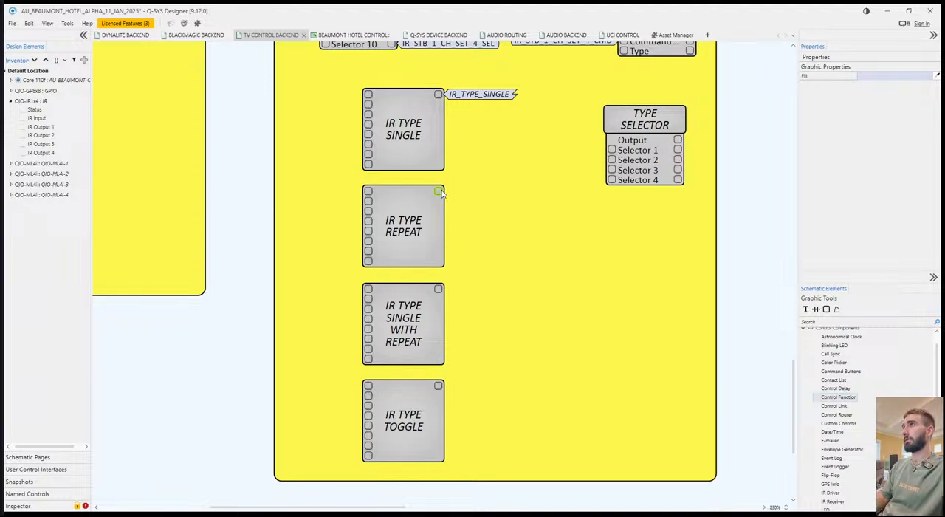
key(Return)
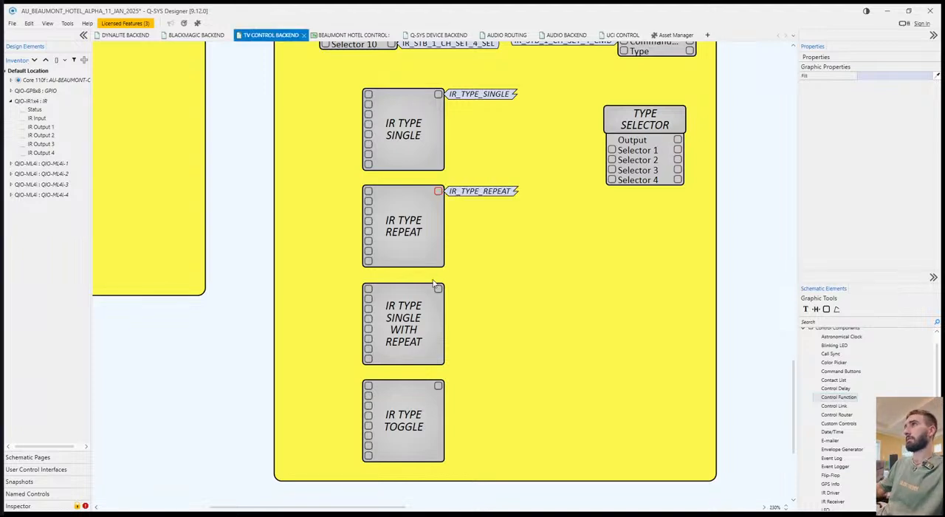
click(440, 290)
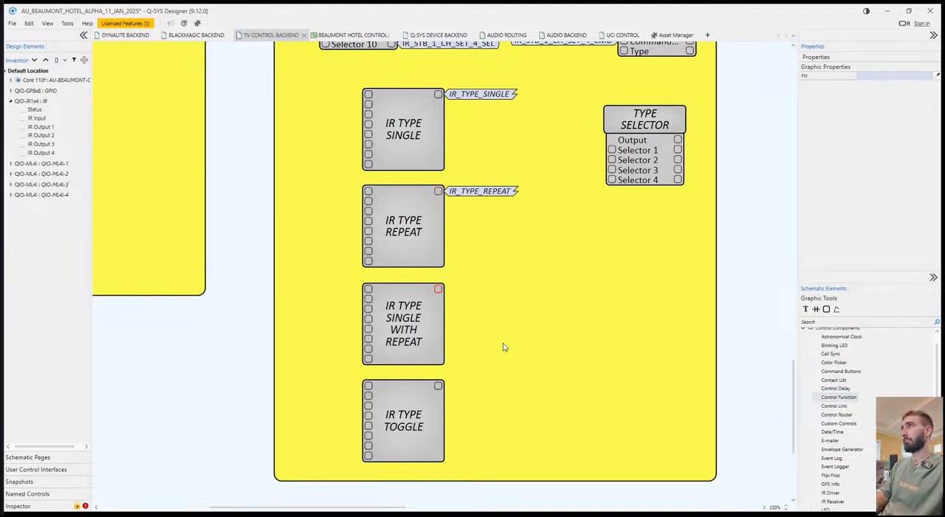
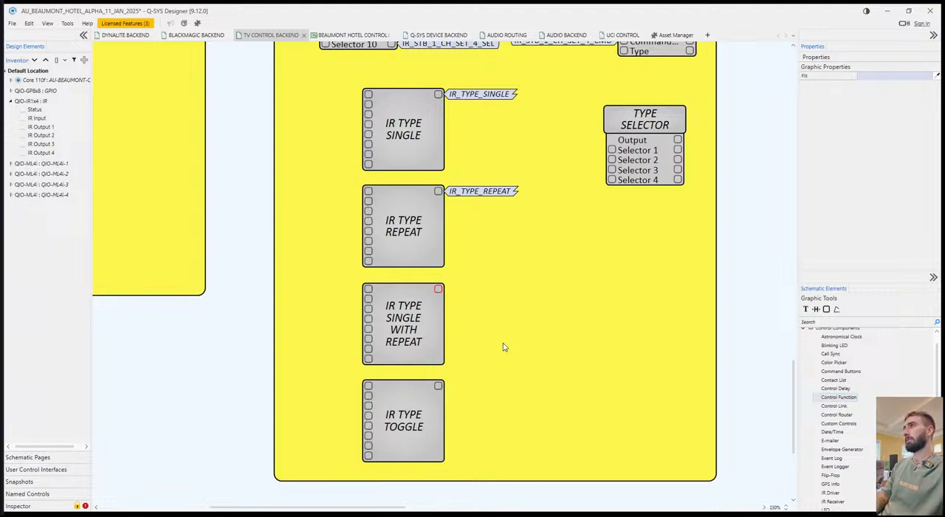
Tag the outputs of the last two IR type blocks as IR_TYPE_SNGL_W_REPEAT and IR_TYPE_TOGGLE.
key(Return)
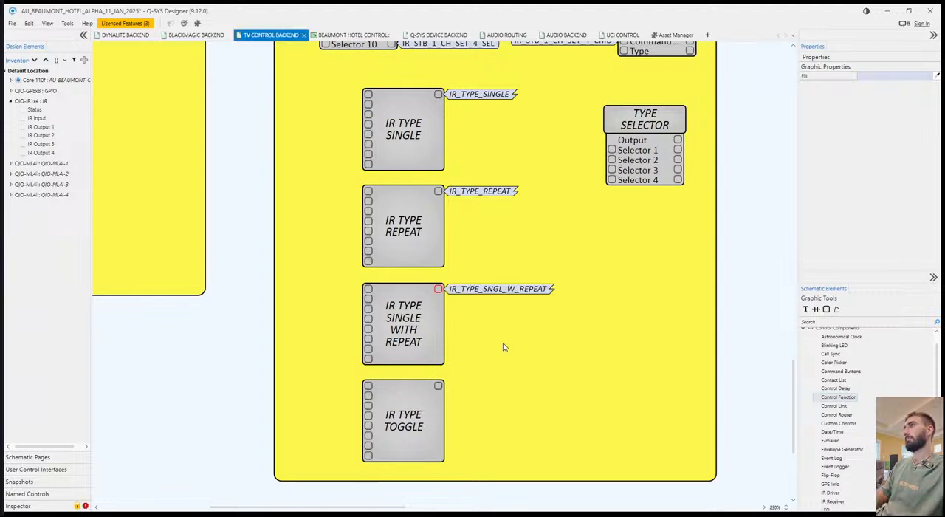
double_click(441, 389)
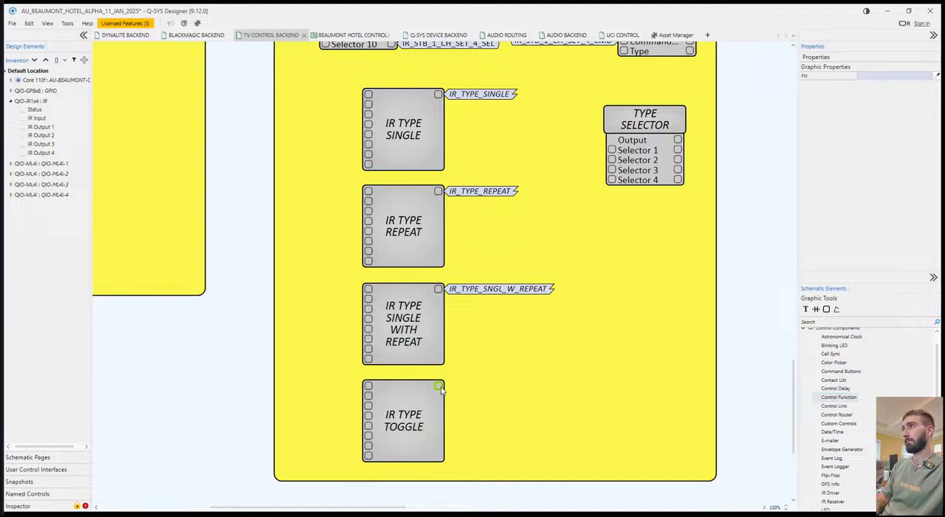
key(Return)
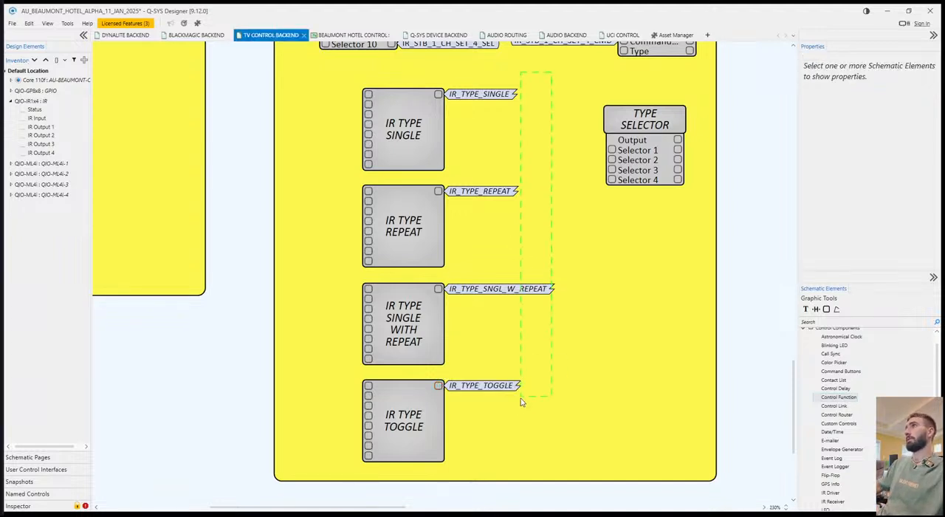
Copy the four IR type tags onto the Selector 1 to Selector 4 inputs of the TYPE SELECTOR.
drag(520, 398, 493, 399)
drag(650, 244, 589, 149)
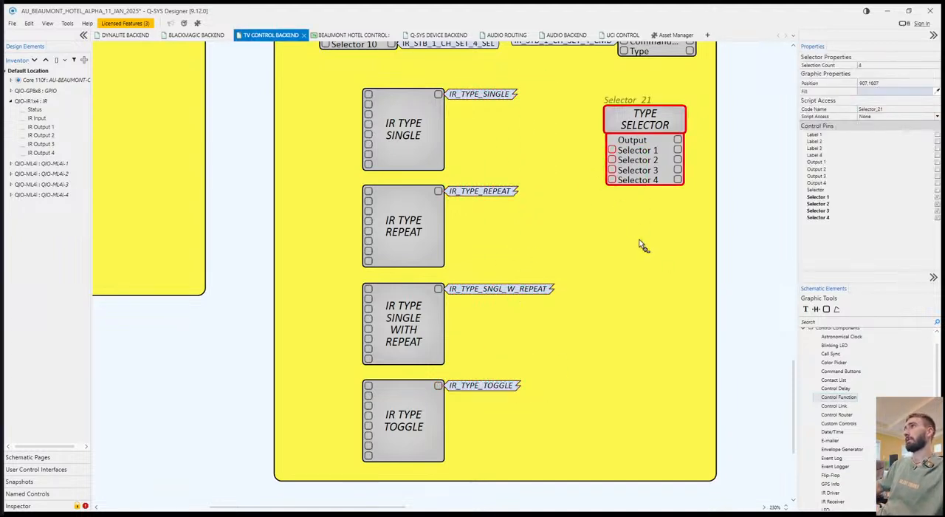
key(ctrl+v)
click(620, 270)
drag(620, 270, 685, 182)
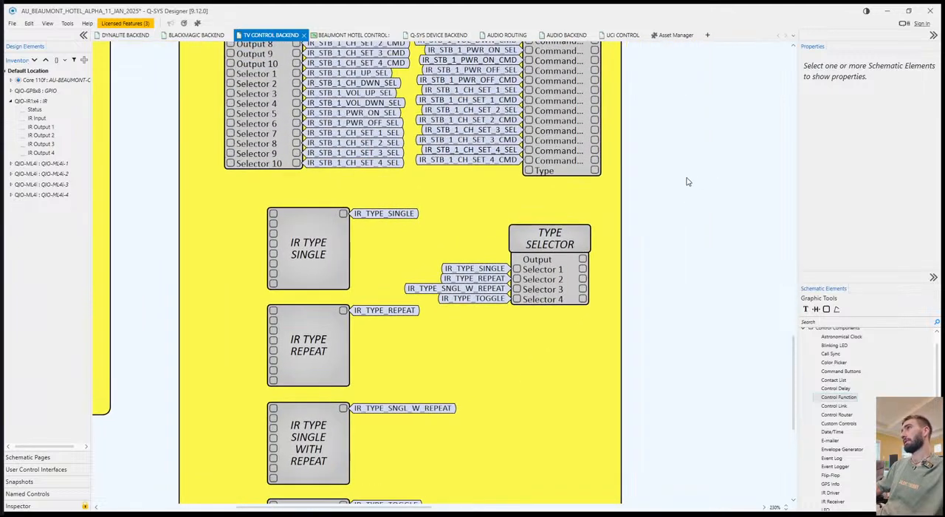
Tag the TYPE SELECTOR's Output as IR_TYPE and copy that tag to the IR Driver's Type input.
click(584, 261)
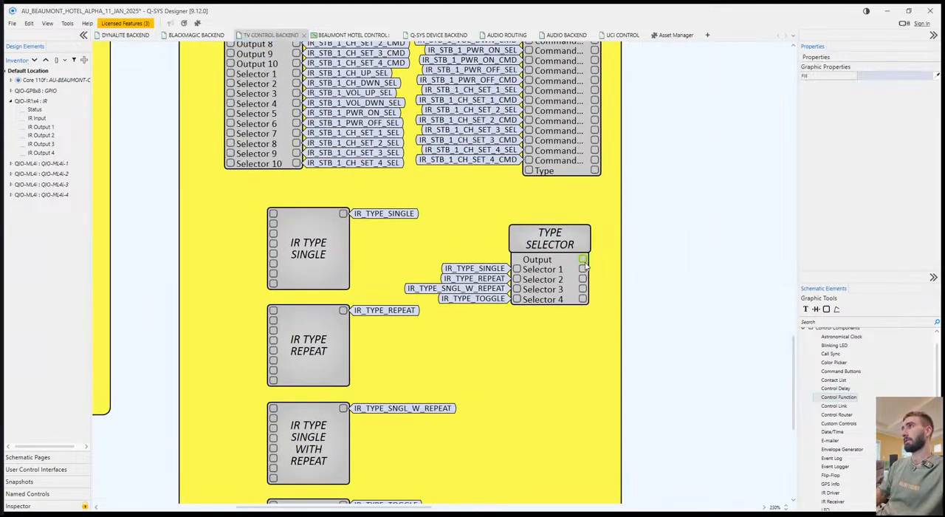
text(IR_TYPE)
key(Return)
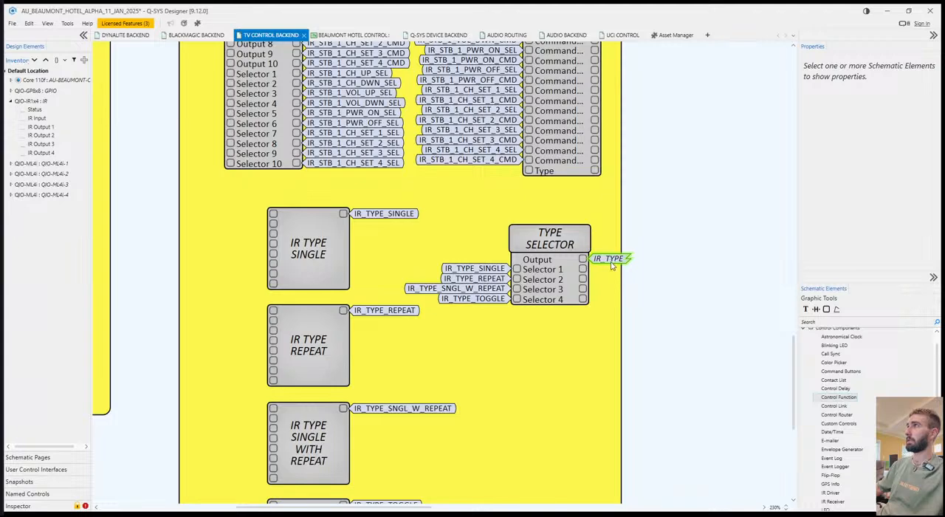
click(612, 261)
drag(530, 170, 530, 171)
drag(648, 227, 688, 261)
Move the four IR TYPE blocks down together and place the TYPE SELECTOR above them, centred below the STB 1 IR SELECTOR and IR Driver.
scroll(542, 325, down, 3)
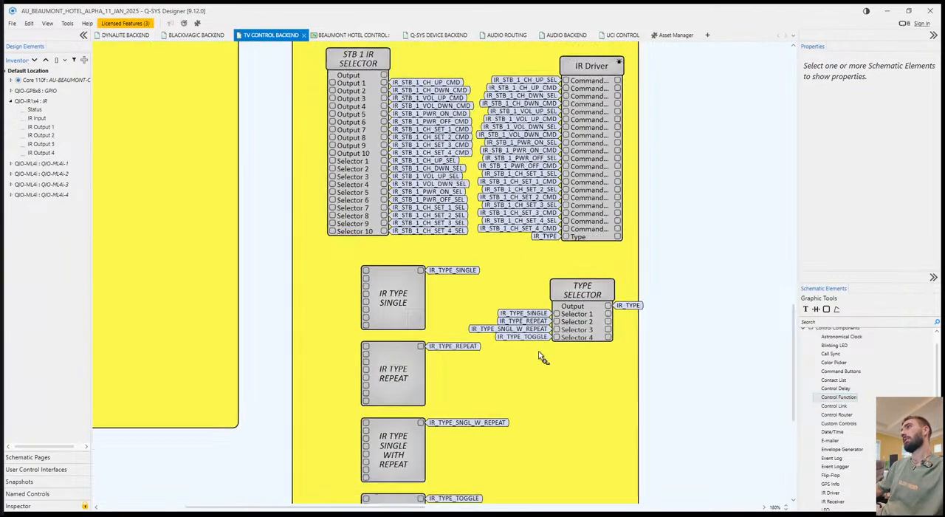
scroll(415, 307, down, 2)
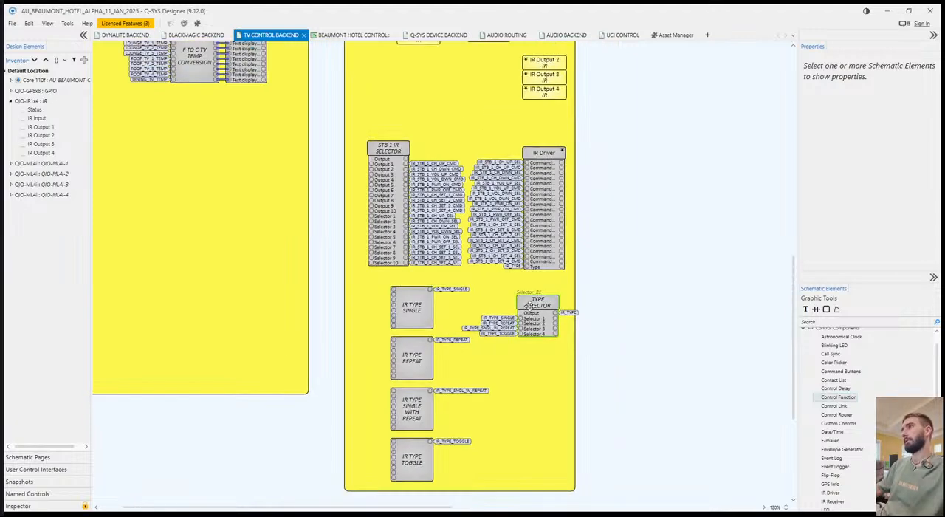
click(412, 307)
ctrl+click(412, 358)
ctrl+click(415, 413)
ctrl+click(413, 459)
drag(413, 316, 426, 377)
drag(534, 308, 457, 295)
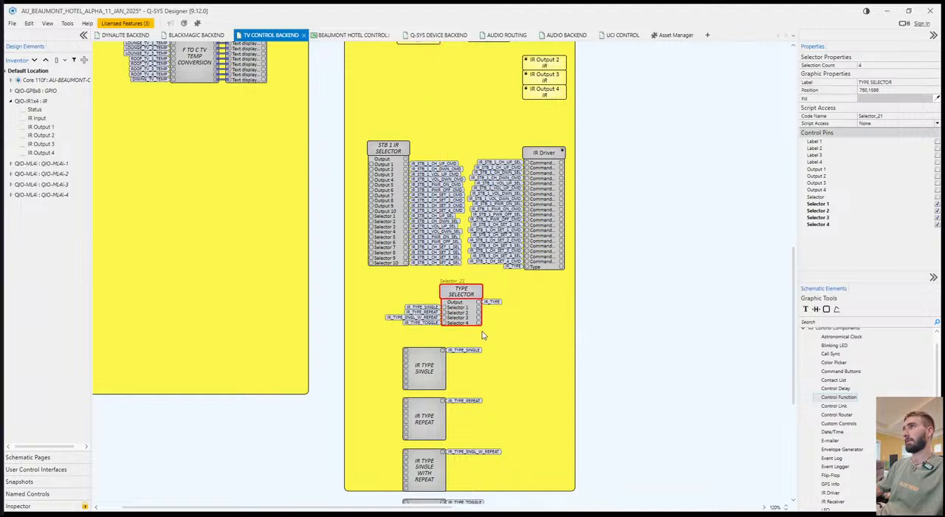
Move the four IR TYPE blocks together so they line up directly beneath the TYPE SELECTOR.
click(436, 367)
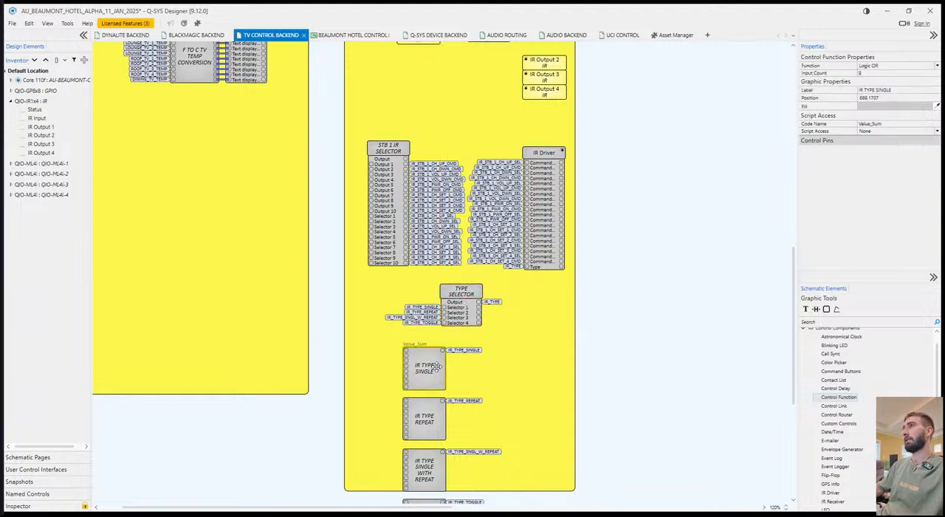
scroll(437, 366, down, 2)
ctrl+click(437, 326)
ctrl+click(436, 380)
ctrl+click(437, 428)
drag(437, 326, 474, 315)
Extend the yellow IR group box downward to a height of 1049 so it encloses the IR TYPE TOGGLE block.
click(591, 299)
click(558, 378)
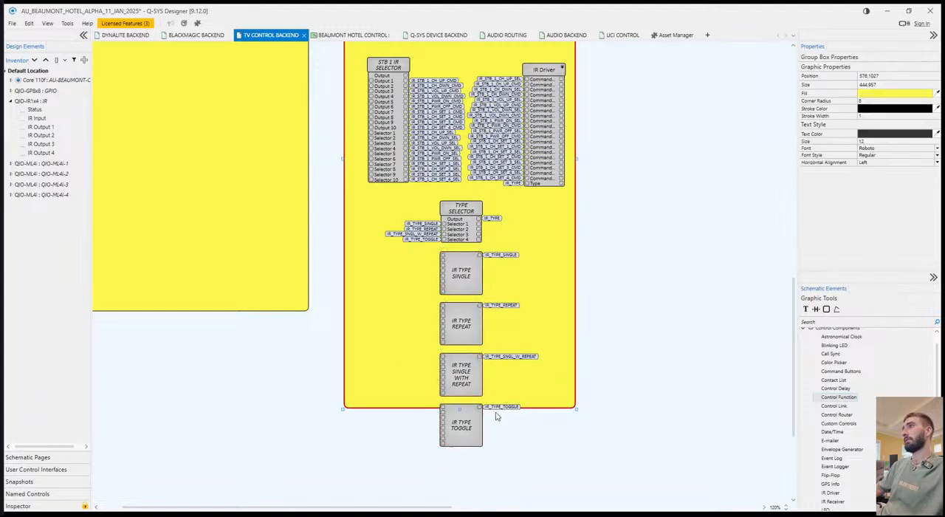
drag(463, 408, 467, 461)
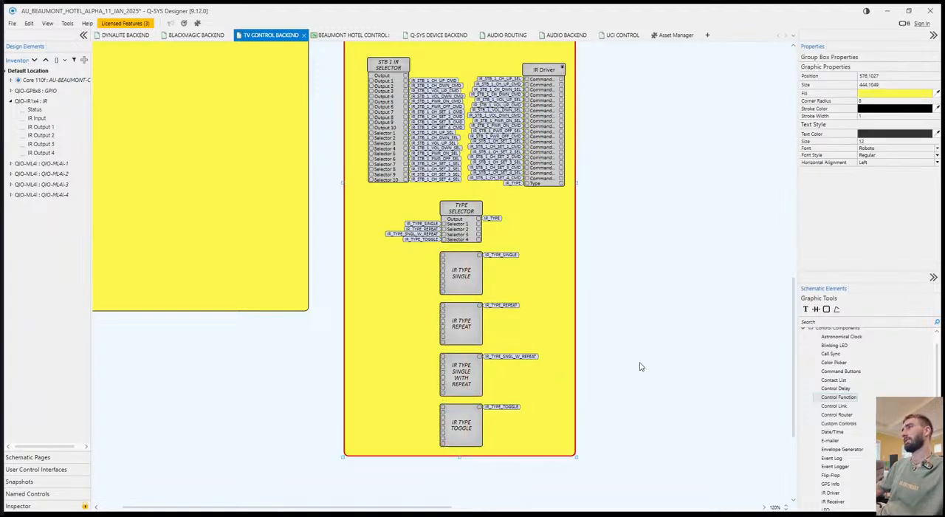
click(652, 357)
Move the STB 1 IR SELECTOR and IR Driver up slightly together to widen the gap above the TYPE SELECTOR.
scroll(607, 344, up, 2)
scroll(607, 344, up, 1)
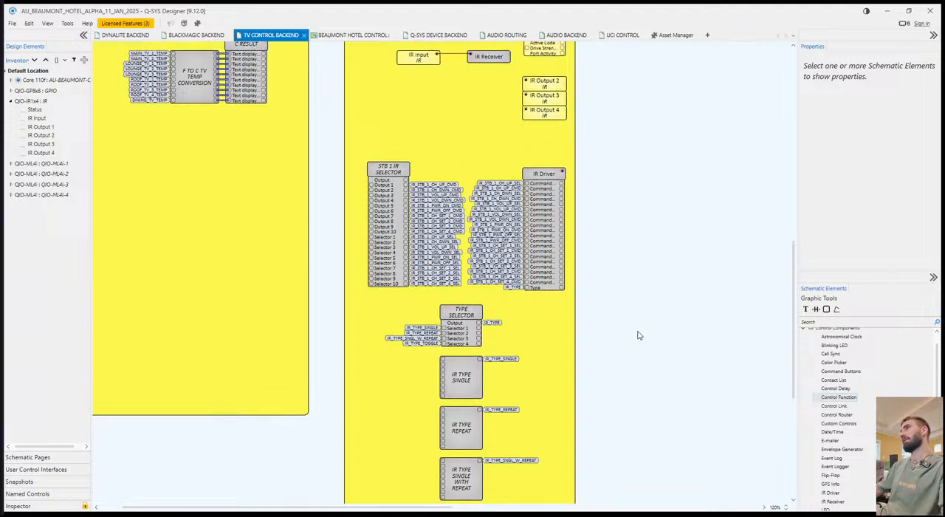
click(537, 177)
shift+click(385, 167)
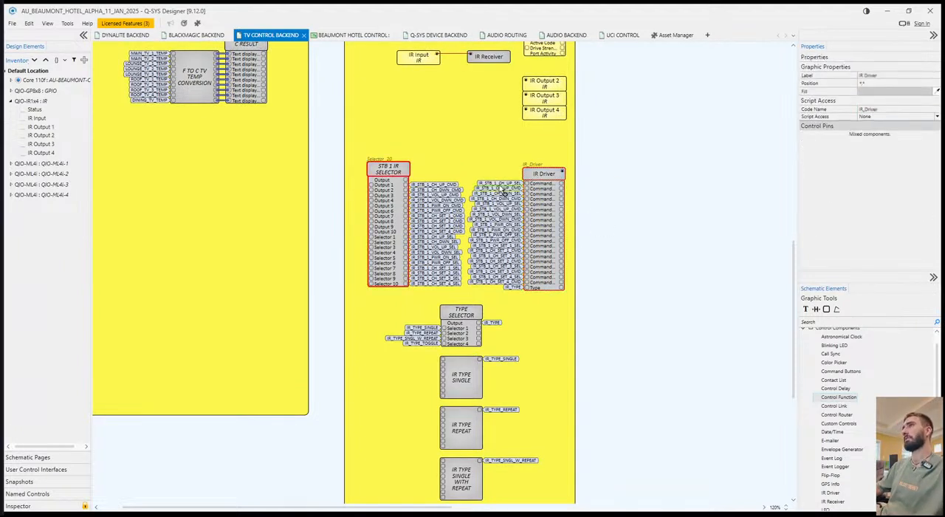
drag(545, 173, 545, 162)
click(650, 203)
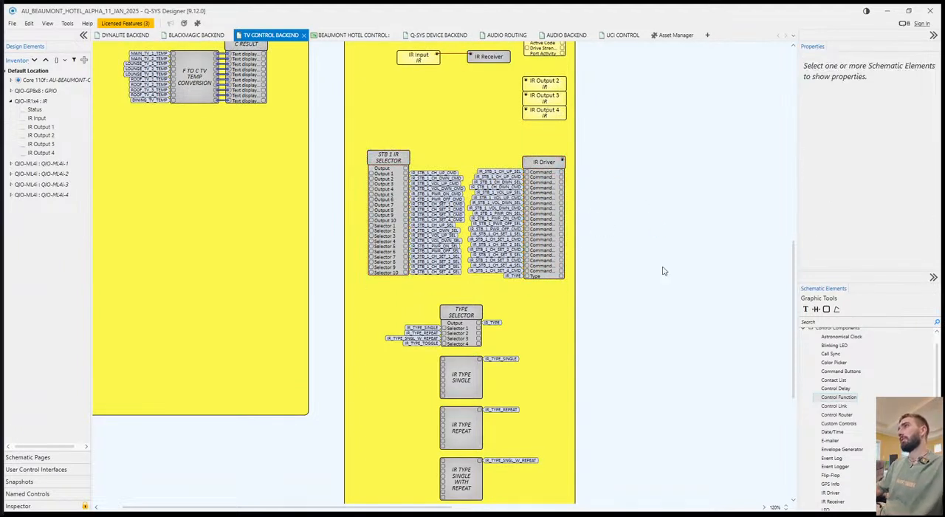
scroll(660, 273, down, 2)
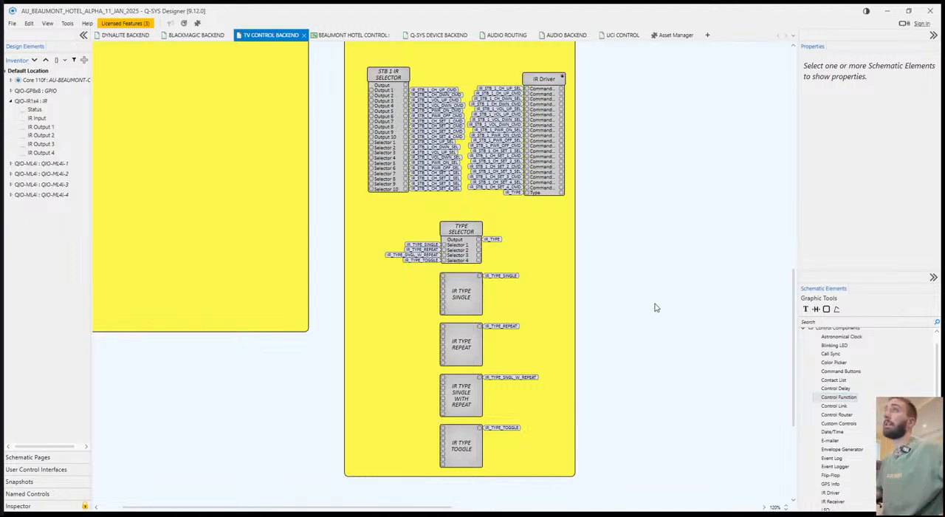
scroll(590, 307, down, 1)
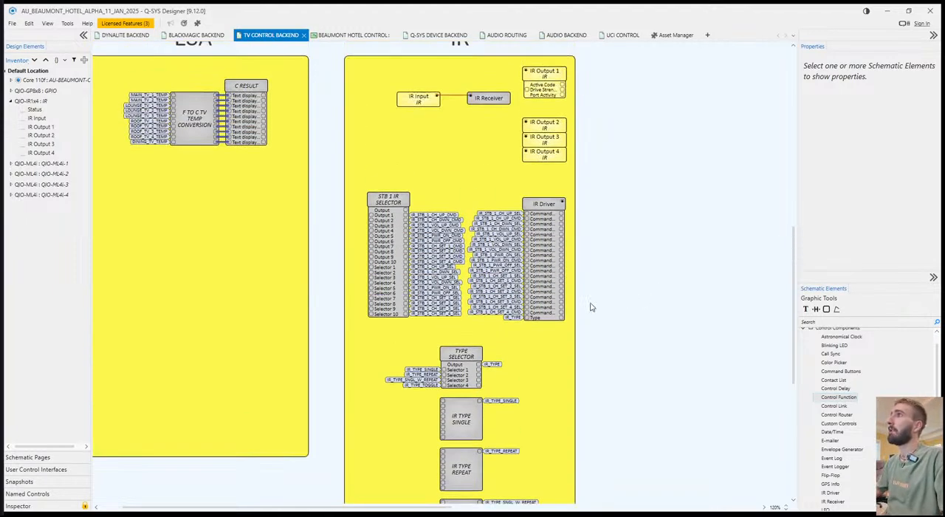
scroll(611, 273, up, 4)
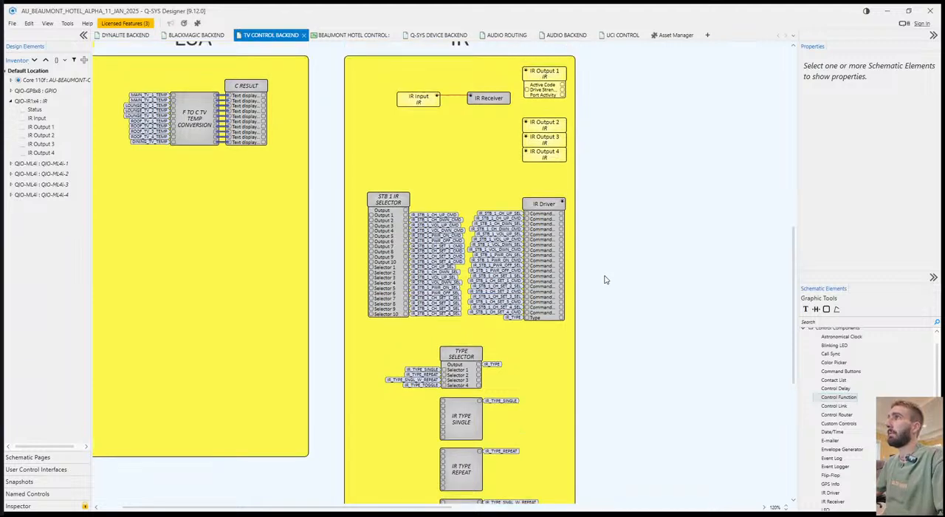
scroll(623, 310, down, 3)
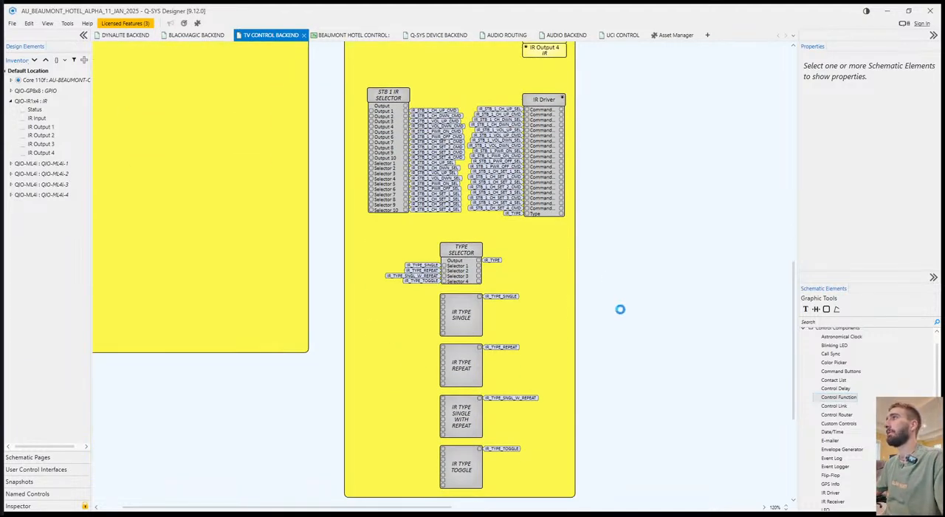
scroll(617, 312, down, 3)
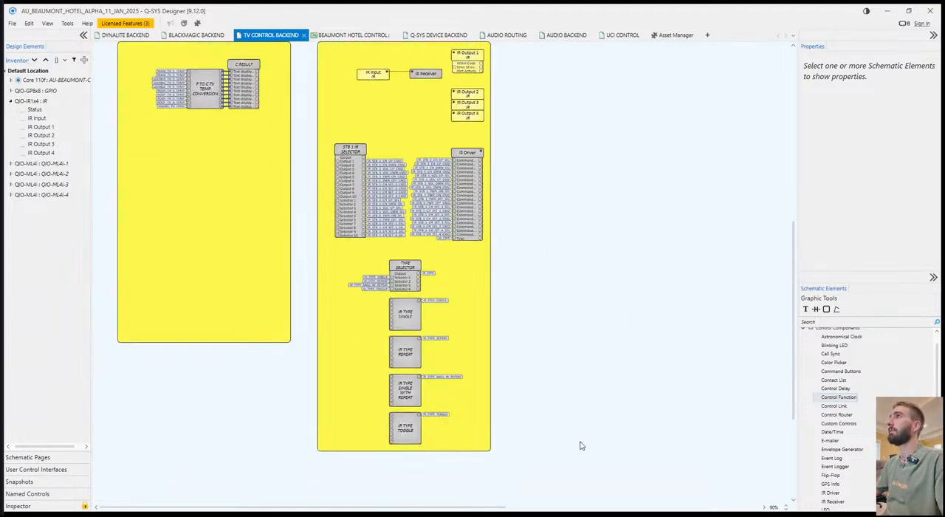
scroll(550, 276, down, 4)
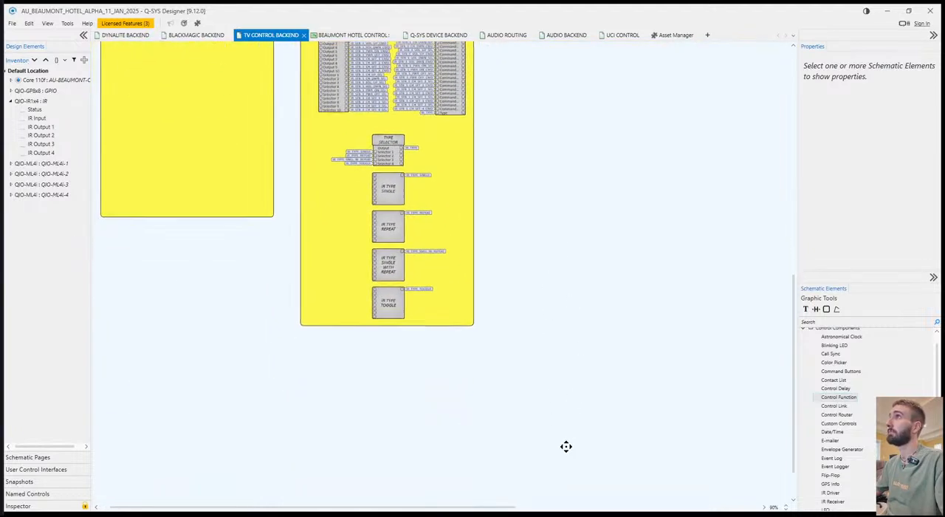
Duplicate the yellow IR group box and place the copy below IR Output 4, behind the STB 1 IR SELECTOR and IR Driver.
scroll(566, 445, up, 6)
click(491, 244)
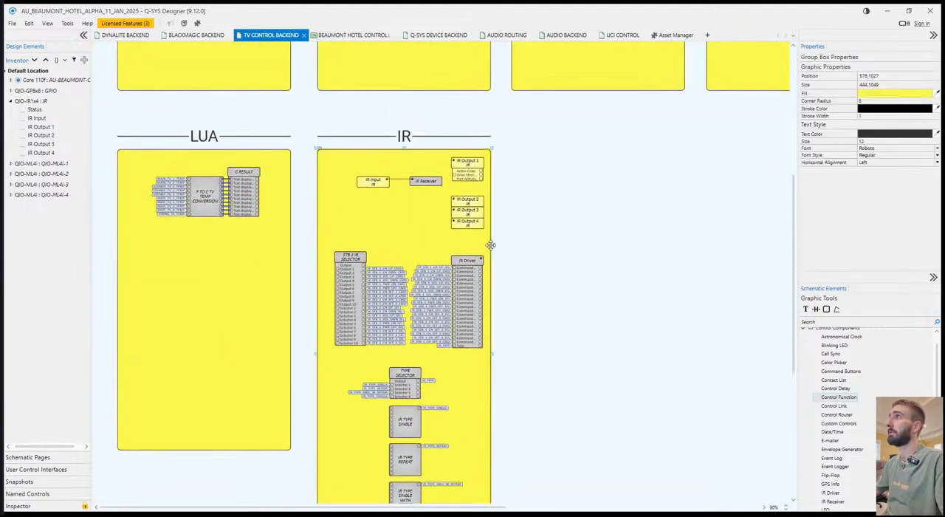
key(ctrl+c)
key(ctrl+v)
click(321, 247)
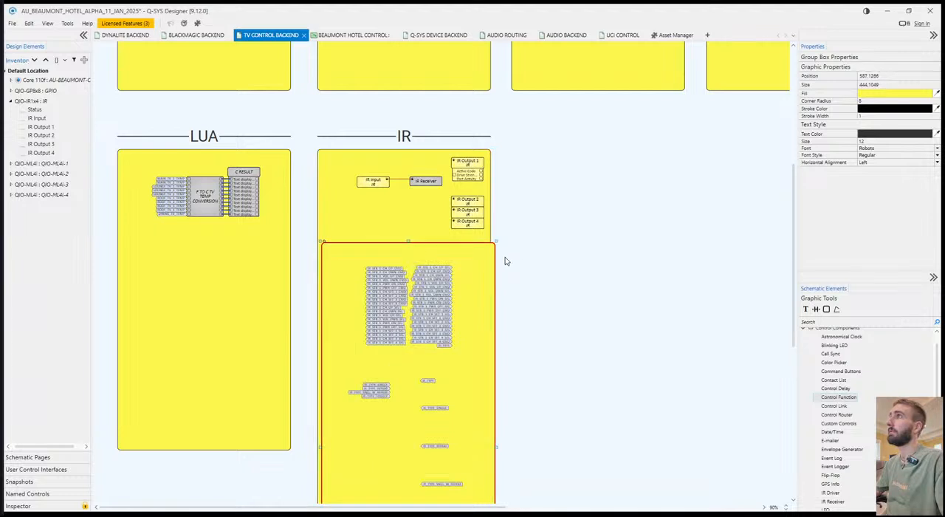
click(319, 210)
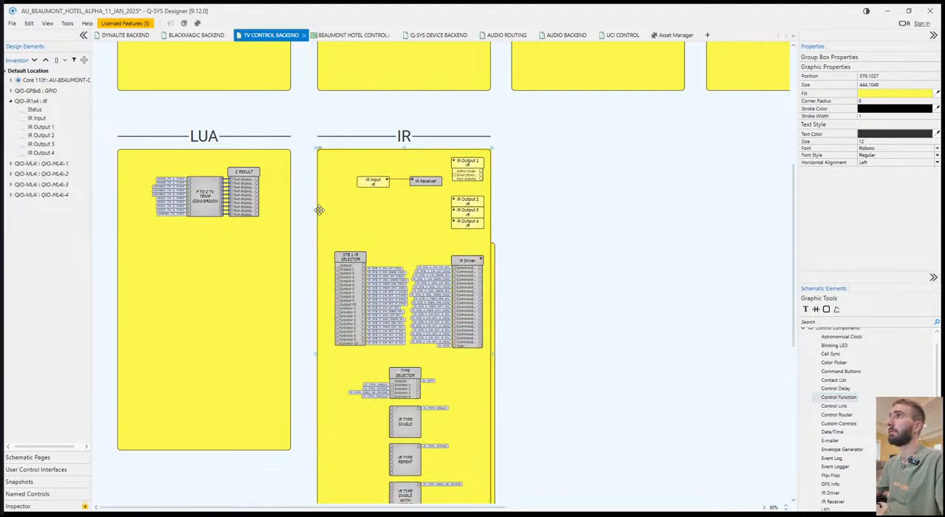
Set the fill of the duplicated inner group box to white.
click(495, 296)
click(919, 95)
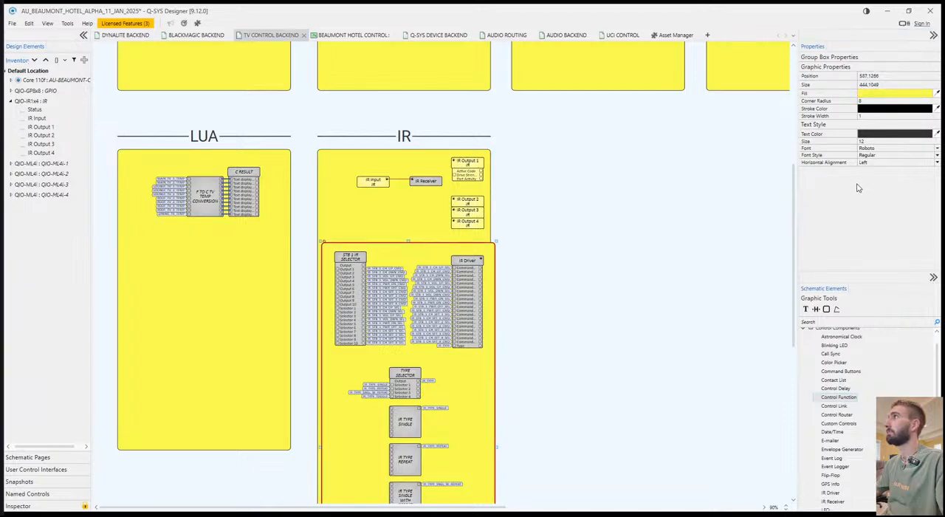
click(858, 331)
click(586, 320)
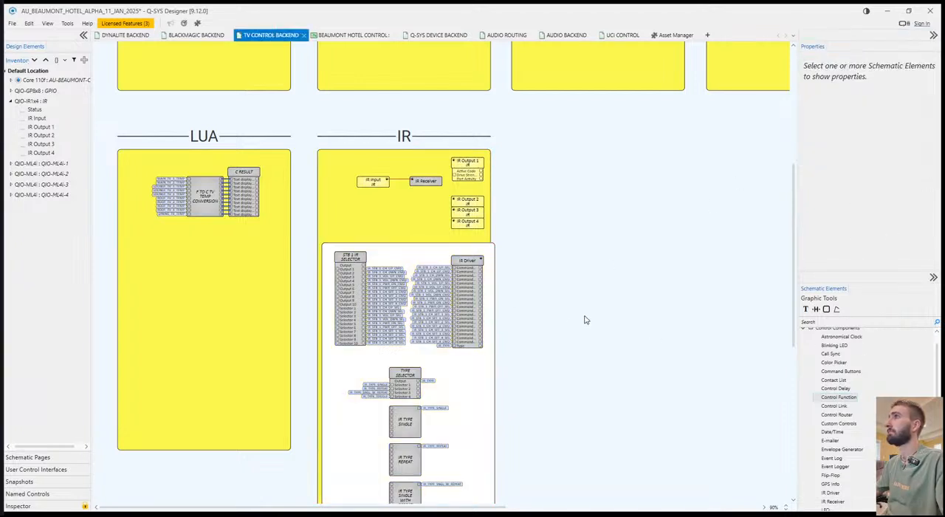
Widen the yellow IR group box slightly beyond the white inner box and stretch the IR header to match.
click(494, 331)
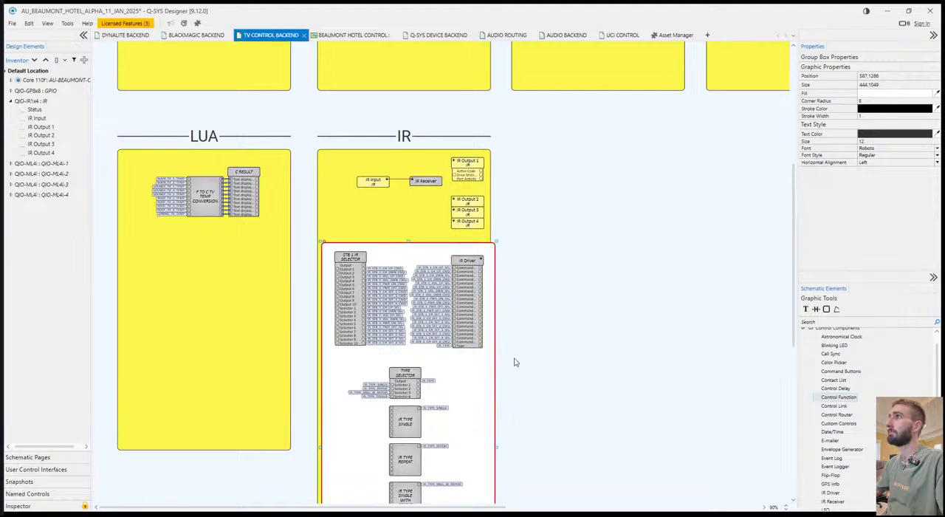
click(492, 229)
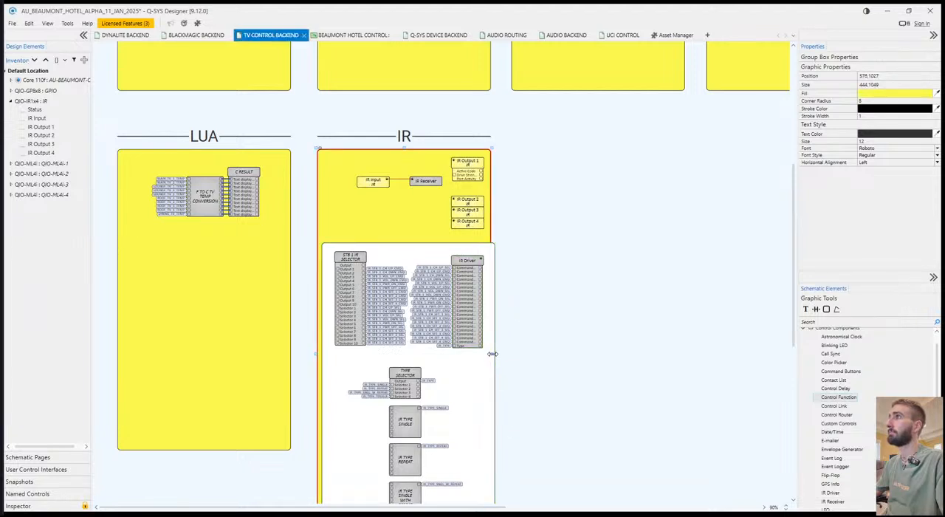
drag(494, 356, 500, 358)
click(494, 145)
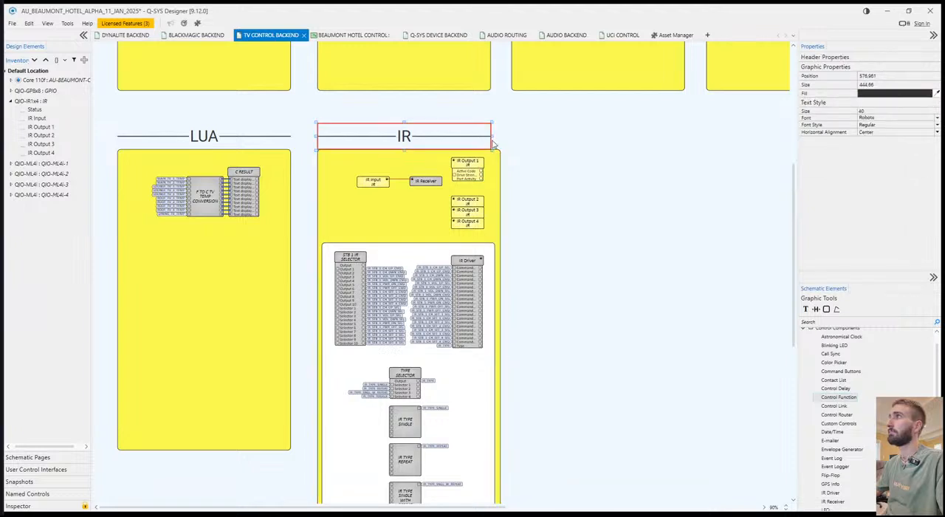
drag(492, 135, 499, 135)
click(554, 234)
Copy the CORE OUTS / FLEX OUTS header from the AUDIO BACKEND page and place it above the white inner box on TV CONTROL BACKEND.
scroll(554, 233, down, 3)
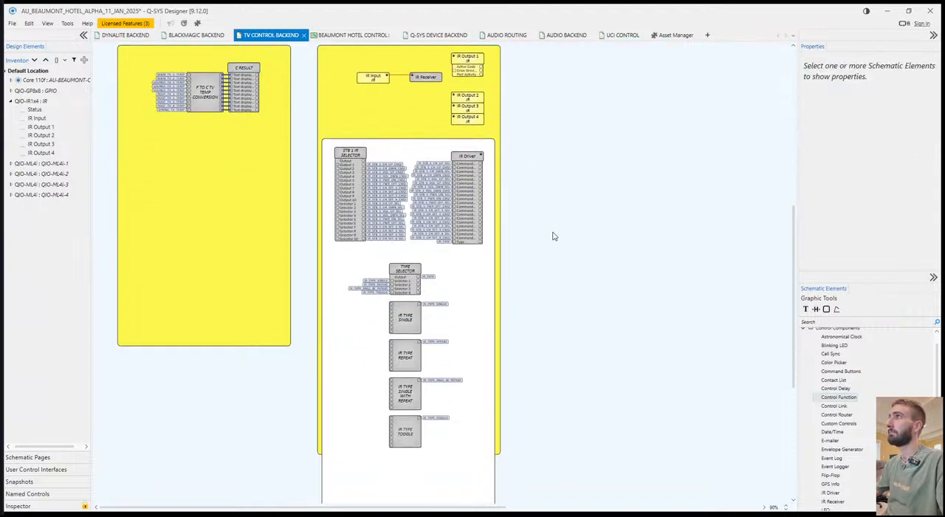
scroll(527, 226, up, 1)
scroll(412, 77, up, 6)
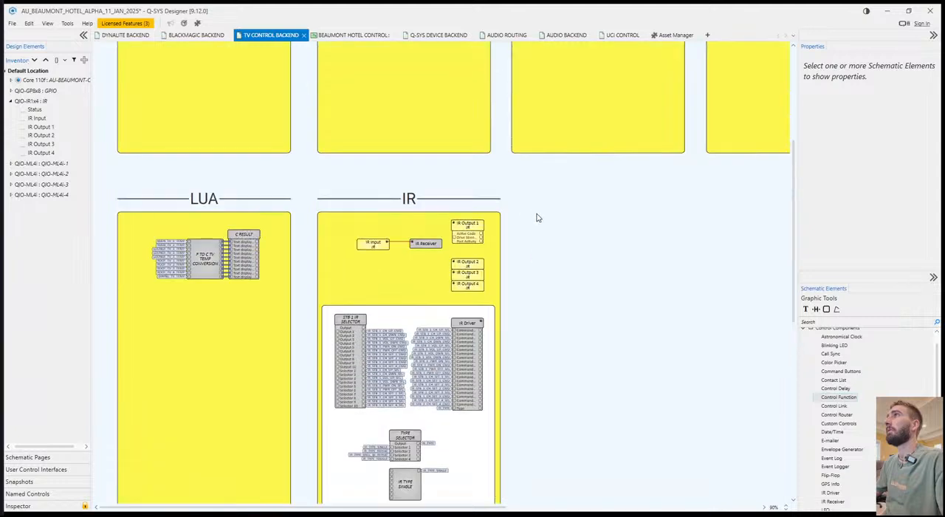
scroll(489, 234, down, 4)
click(566, 35)
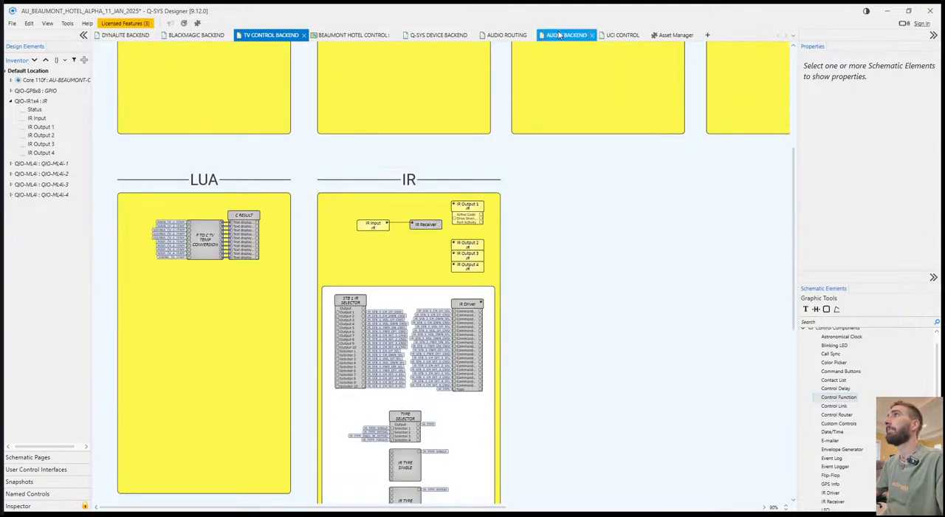
click(708, 90)
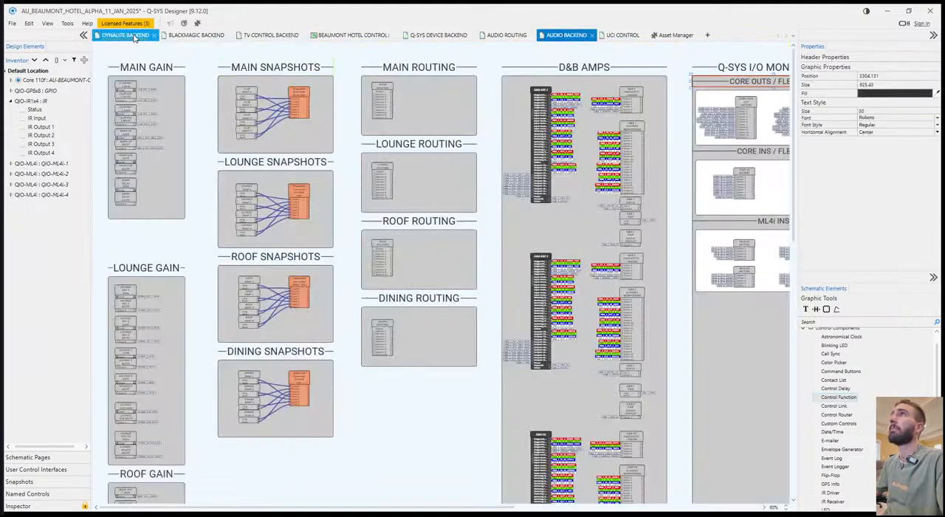
click(267, 35)
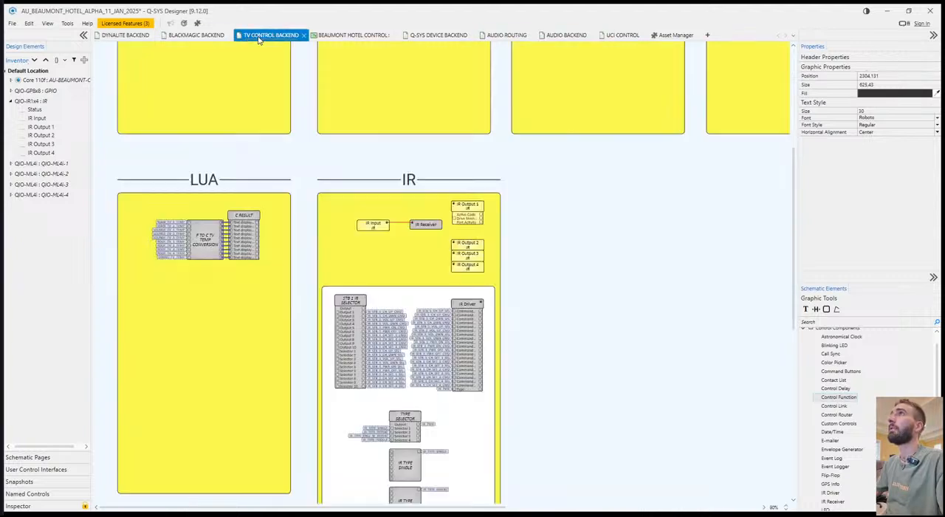
key(ctrl+v)
drag(318, 267, 319, 273)
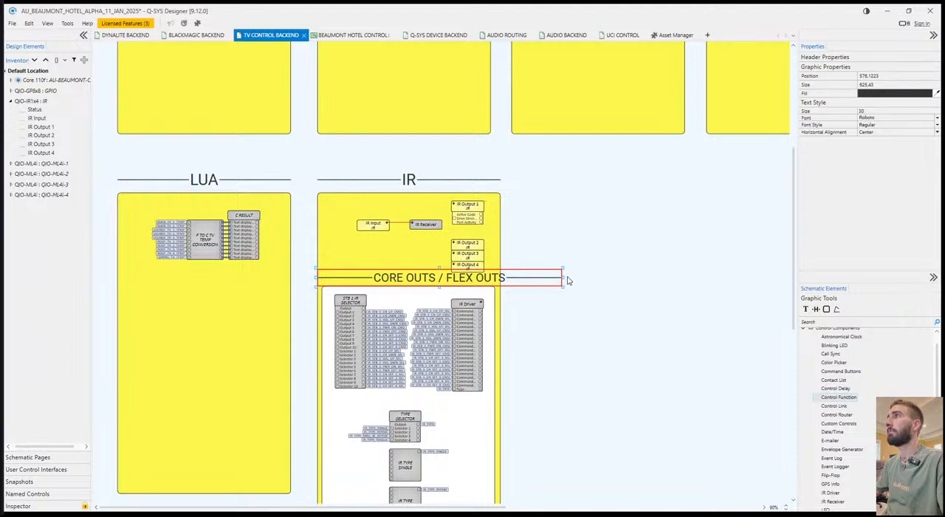
Narrow the pasted header to the yellow IR box's width, about 469, and rename it STB #1.
drag(563, 276, 502, 278)
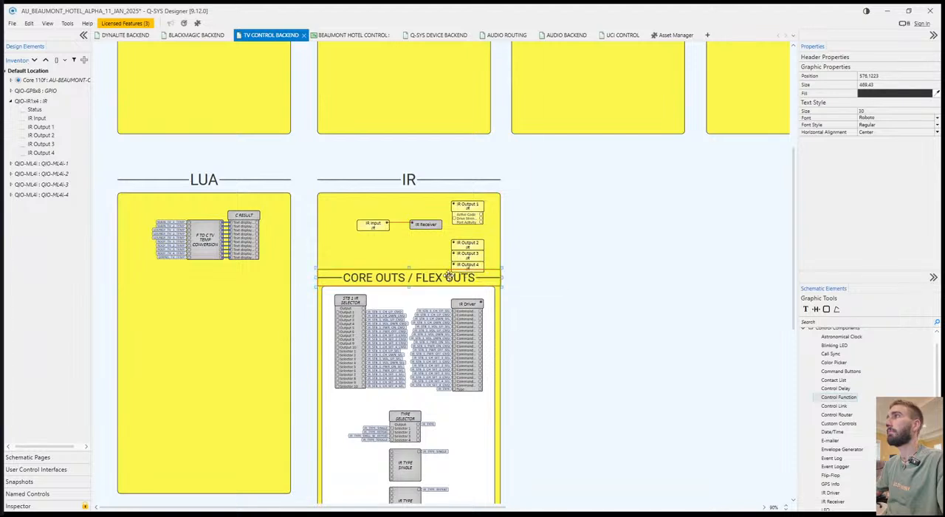
text(STB #)
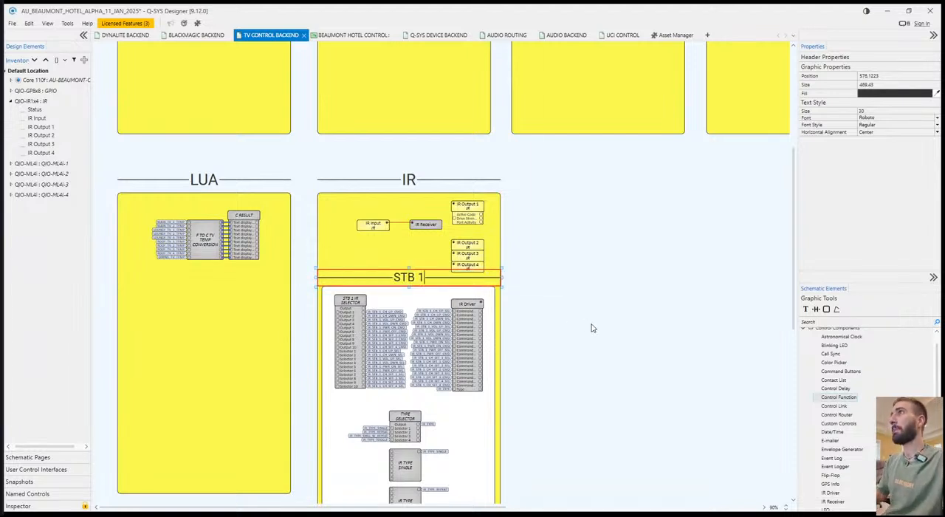
text(1)
click(591, 328)
Shorten the white inner box to end just below IR TYPE TOGGLE and extend the yellow IR group box slightly past it.
scroll(583, 325, down, 5)
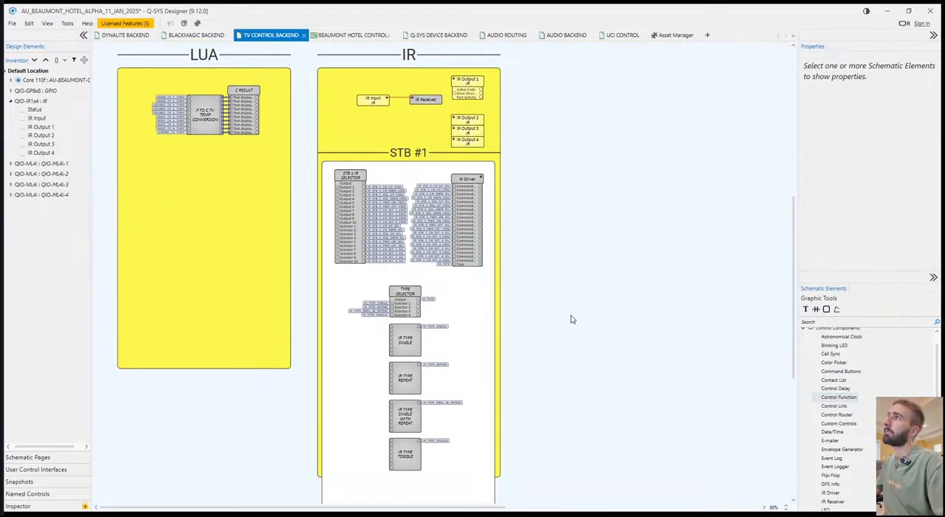
click(425, 468)
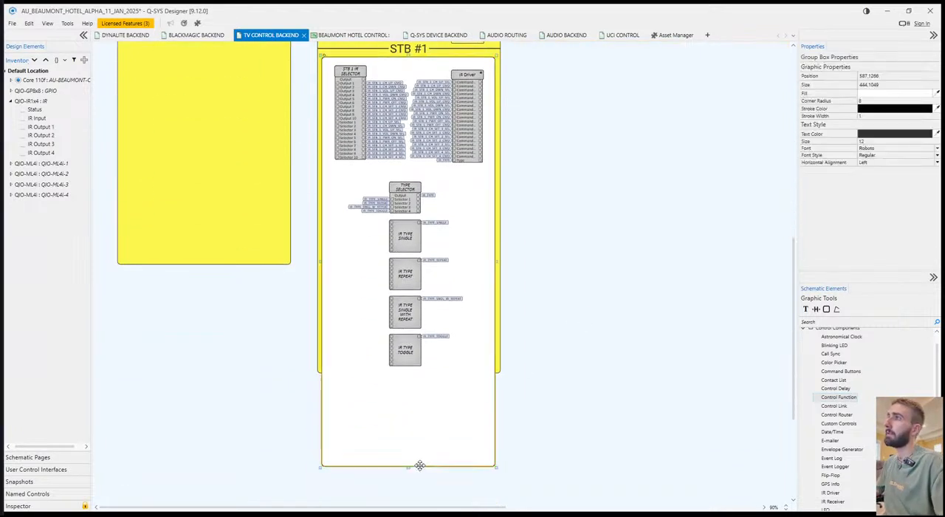
drag(407, 466, 413, 381)
click(583, 399)
click(498, 373)
click(610, 278)
scroll(607, 254, up, 5)
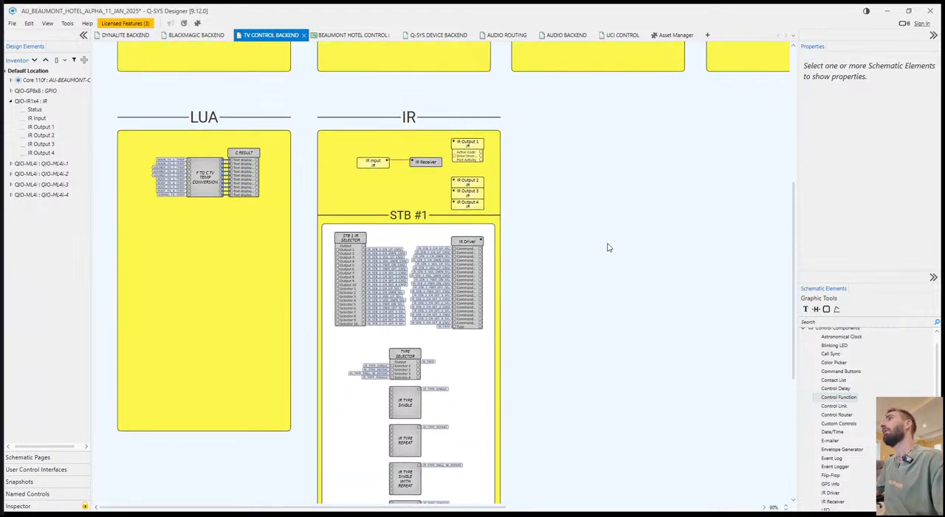
Widen the yellow IR group box to more than double its width and duplicate the complete STB #1 block into the free space beside it.
scroll(566, 253, down, 5)
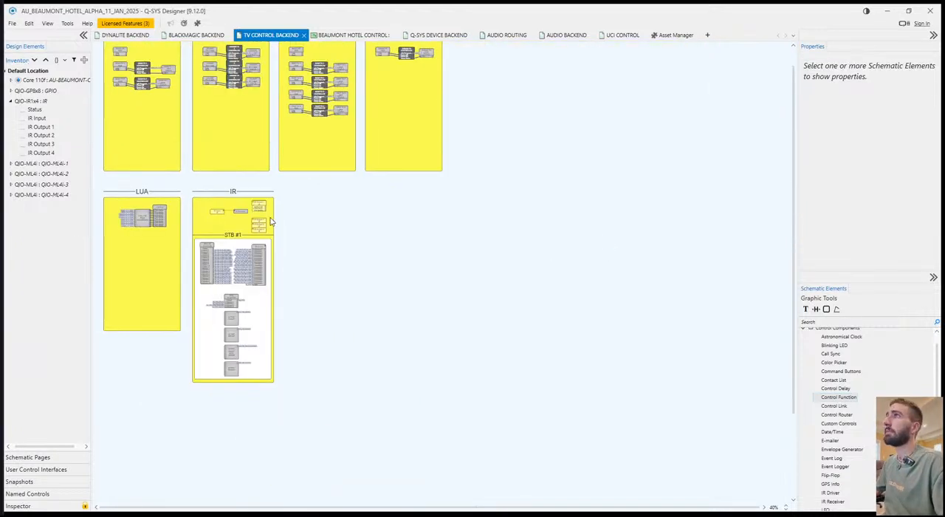
click(273, 219)
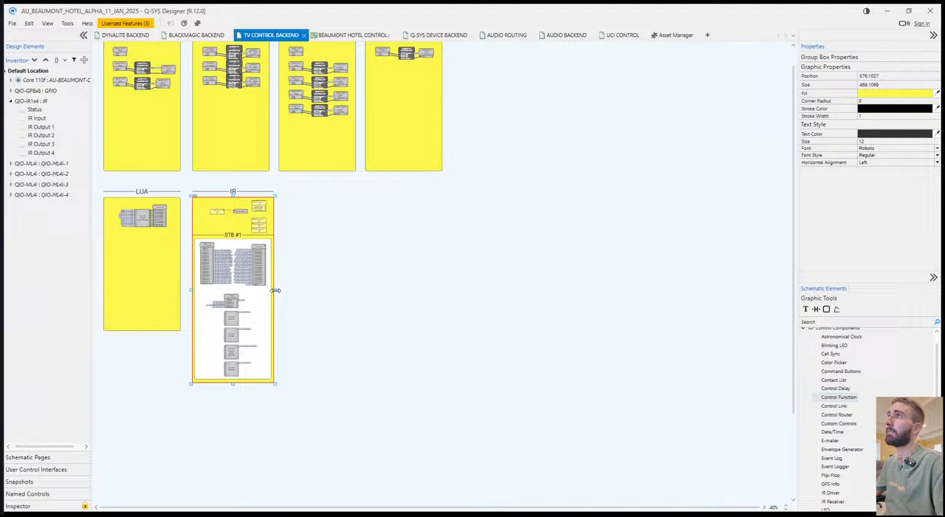
drag(275, 290, 397, 290)
click(276, 383)
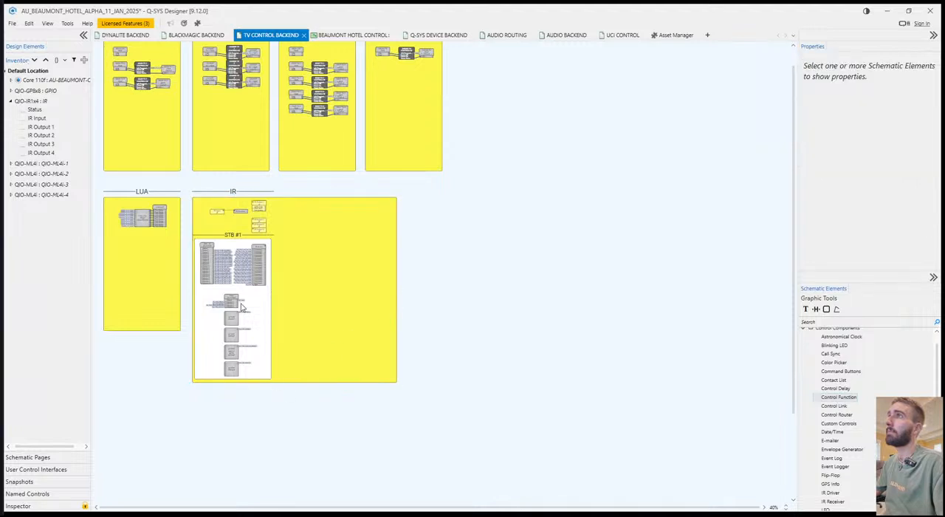
drag(207, 240, 280, 252)
scroll(276, 253, up, 5)
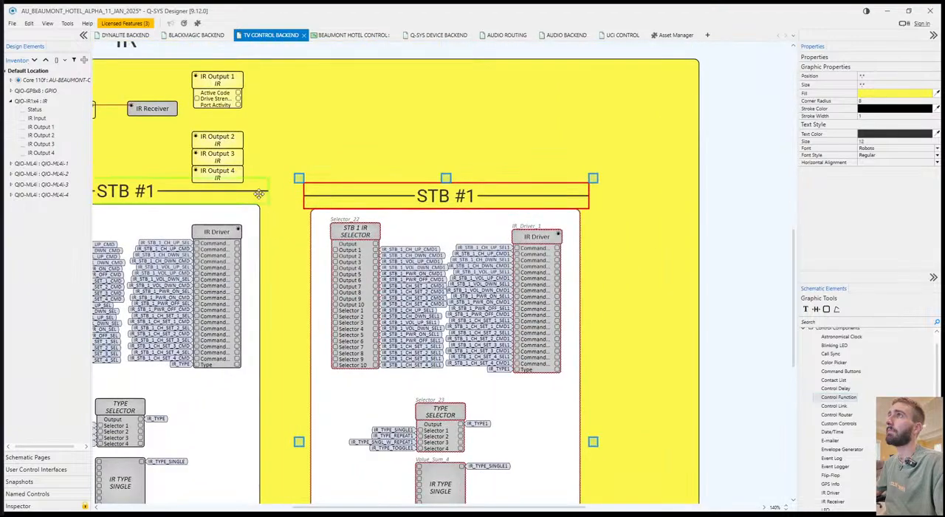
Trim both ends of the original STB #1 header to match the width of its white box.
click(266, 193)
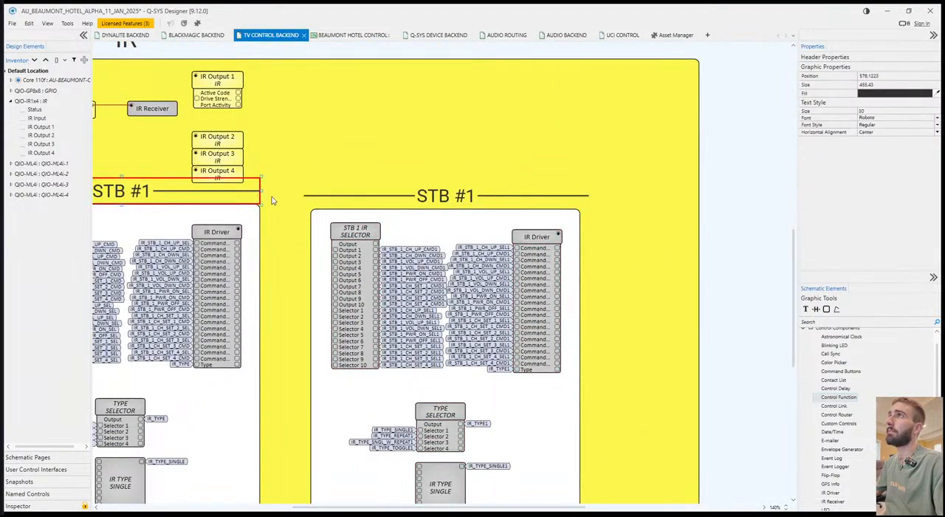
click(296, 213)
scroll(299, 215, down, 2)
scroll(299, 215, down, 2)
click(348, 224)
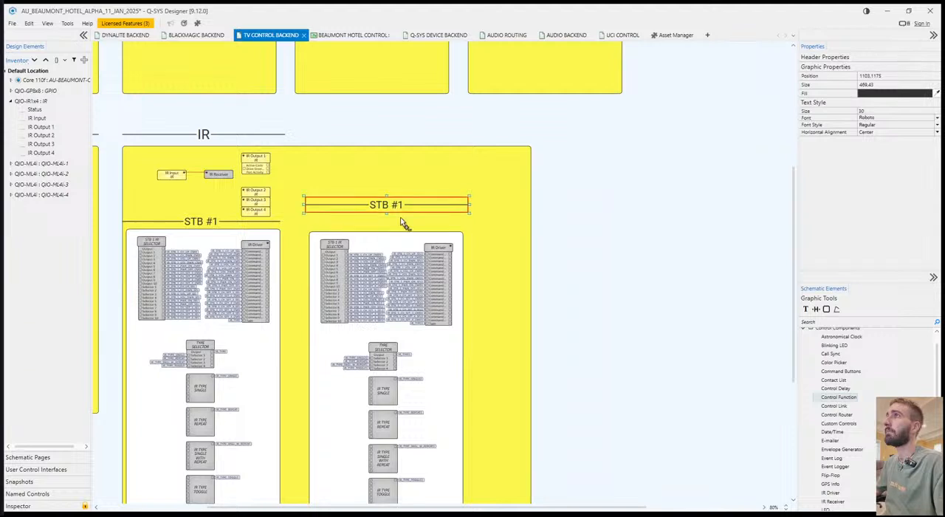
click(174, 220)
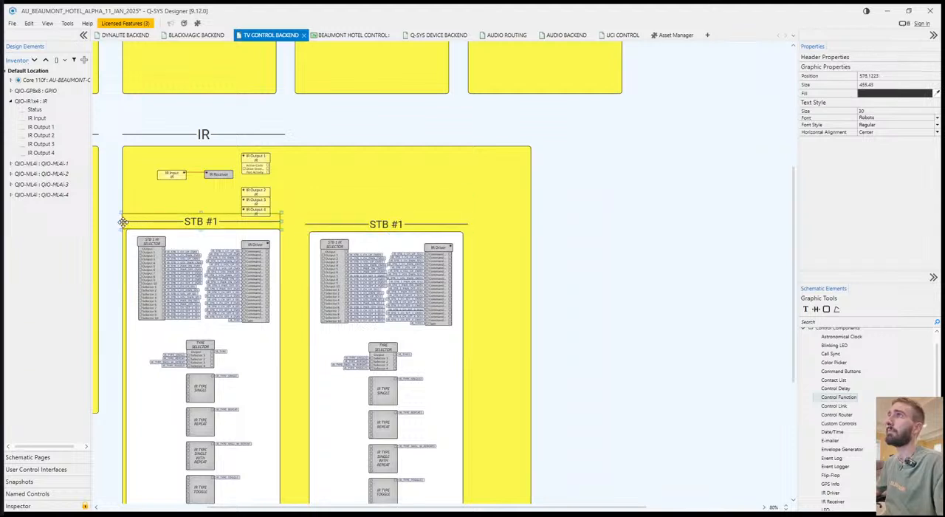
drag(120, 221, 128, 221)
Trim both ends of the duplicated header to its white box's width, about 444, and rename it STB #2.
click(311, 222)
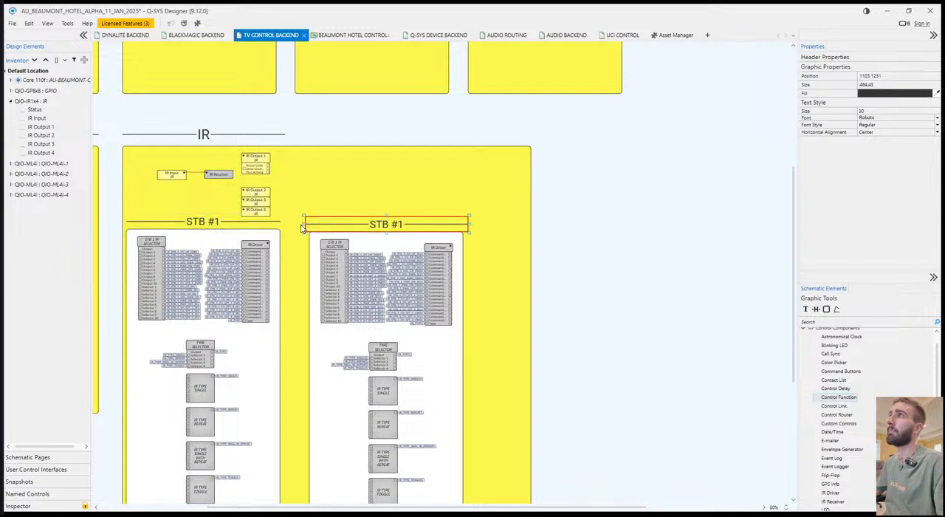
drag(310, 223, 315, 223)
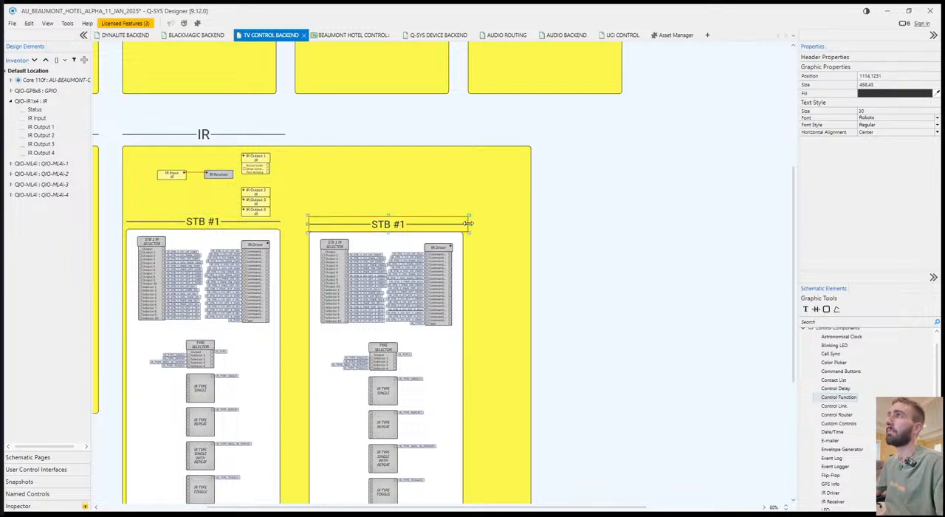
drag(461, 225, 457, 224)
double_click(436, 227)
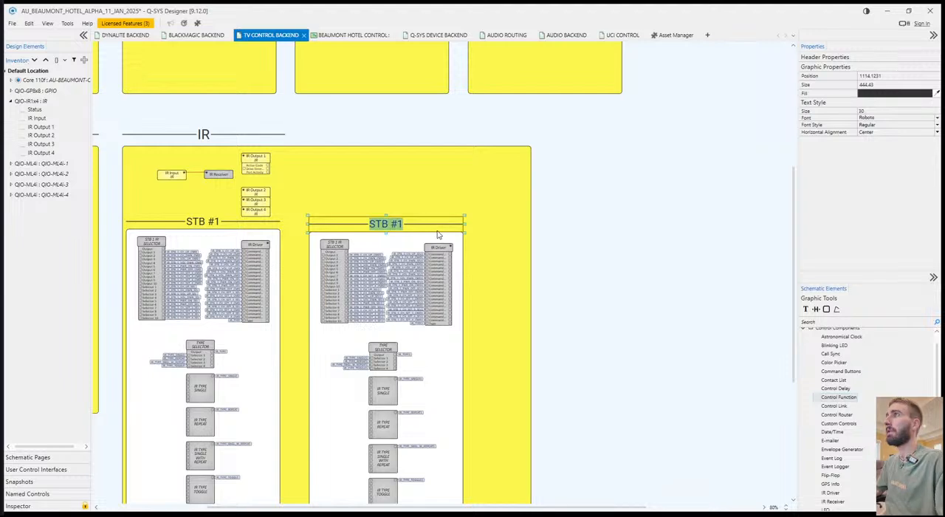
key(Right)
key(BackSpace)
text(2)
click(624, 310)
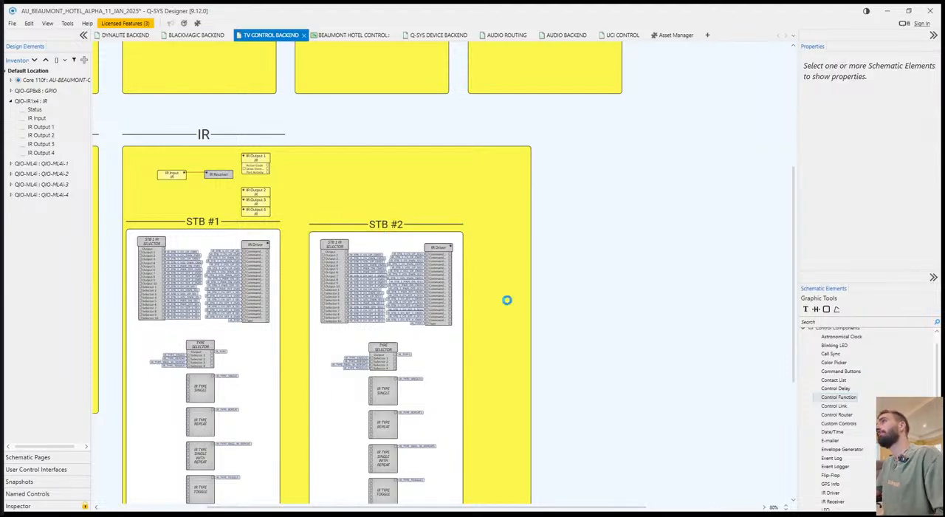
Move the entire STB #2 block closer to the STB #1 block and align their headers and white boxes at the same height.
scroll(500, 274, down, 3)
click(350, 384)
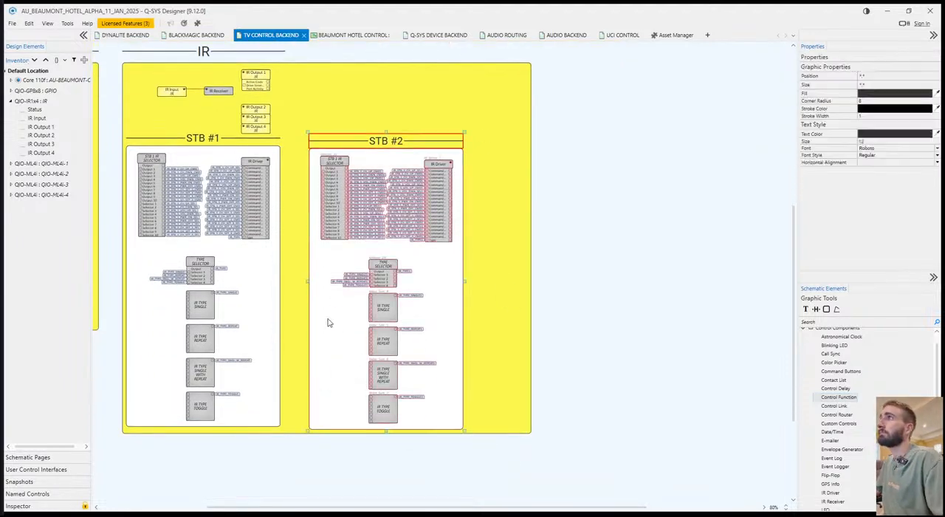
scroll(295, 183, up, 5)
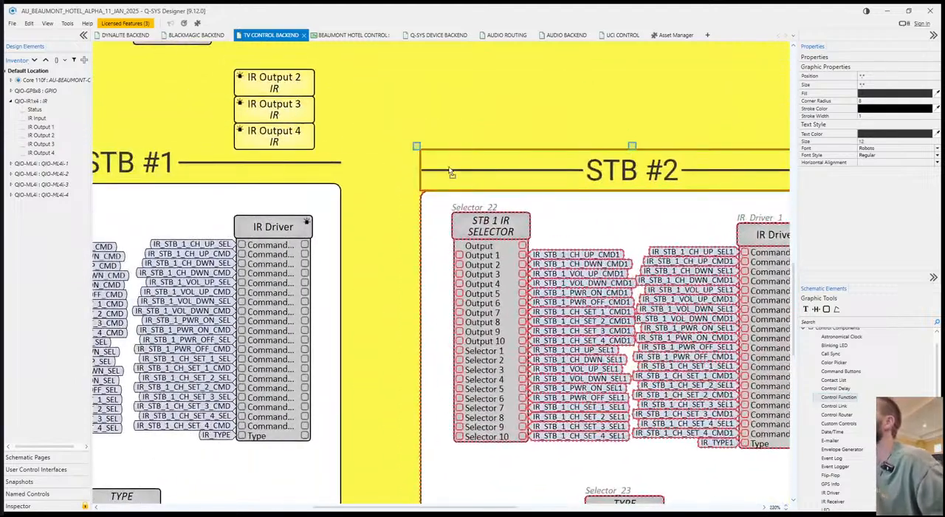
drag(459, 177, 405, 170)
click(517, 216)
Nudge the IR Driver slightly to the right in both the STB #2 and STB #1 blocks.
scroll(509, 216, down, 5)
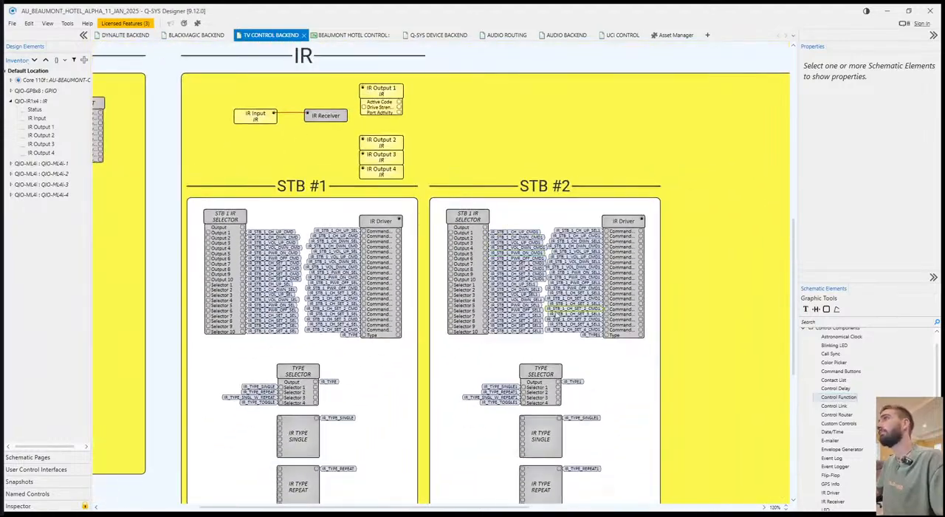
drag(556, 314, 627, 422)
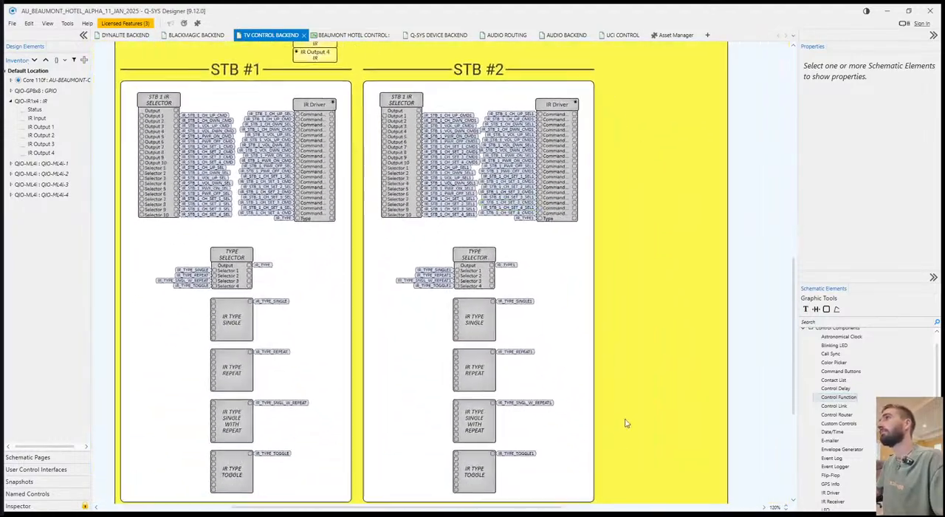
click(560, 104)
key(Right)
key(Right)
key(Right)
key(Right)
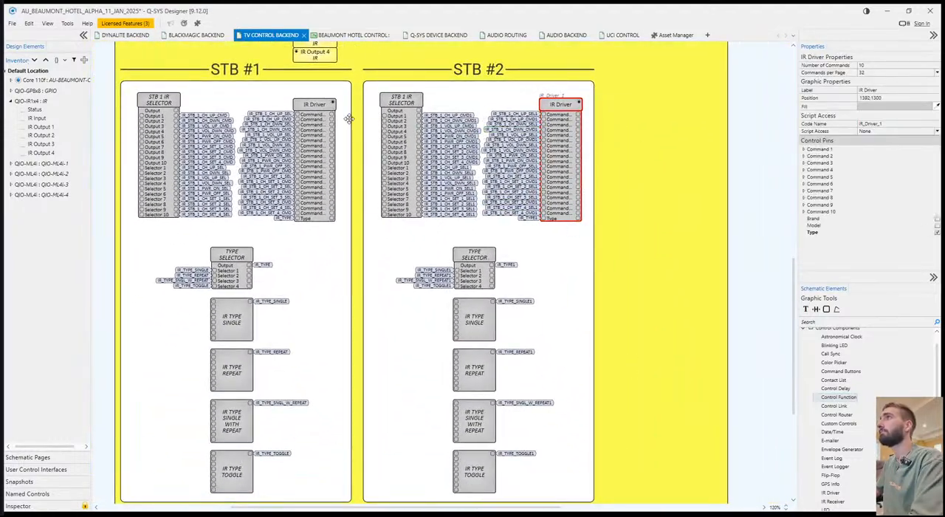
click(315, 104)
key(Right)
key(Right)
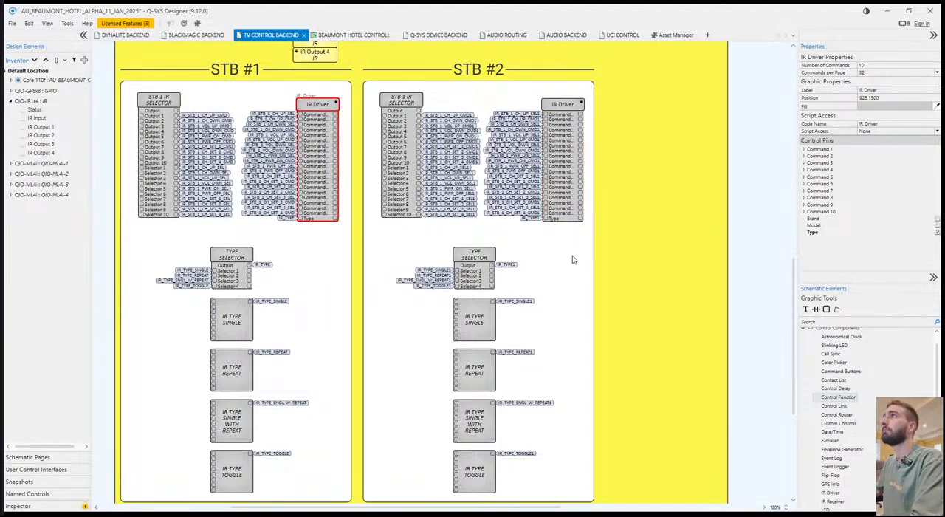
click(559, 255)
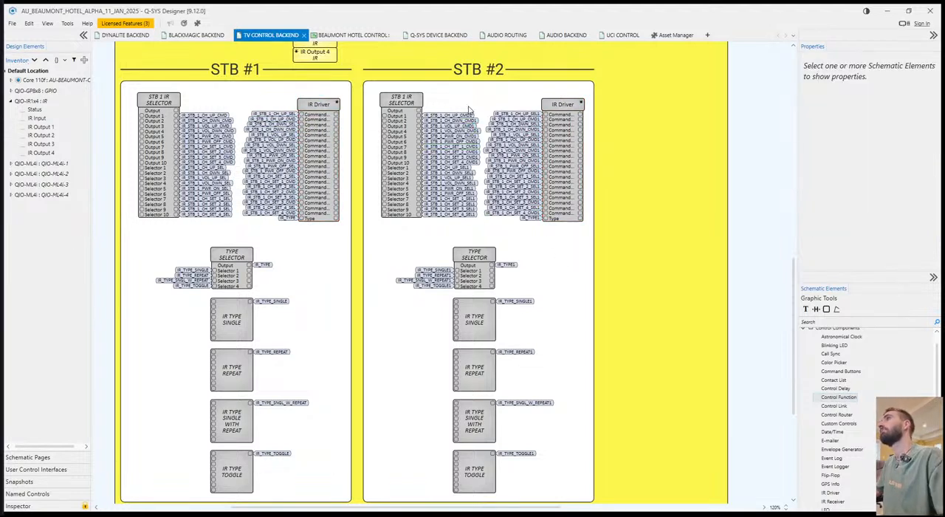
Relabel the duplicated IR selector in the STB #2 block as STB 2 IR SELECTOR.
click(381, 97)
text(St)
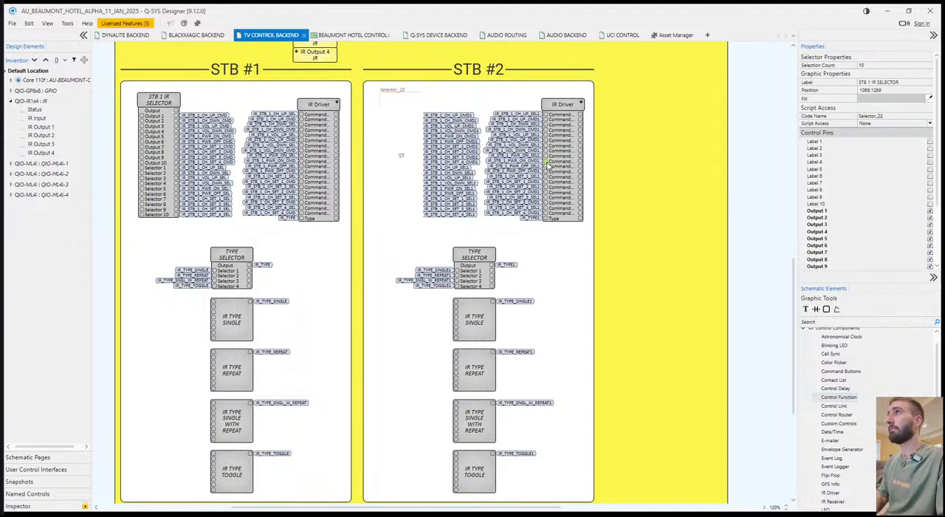
text(B 2 IR SELECTOR)
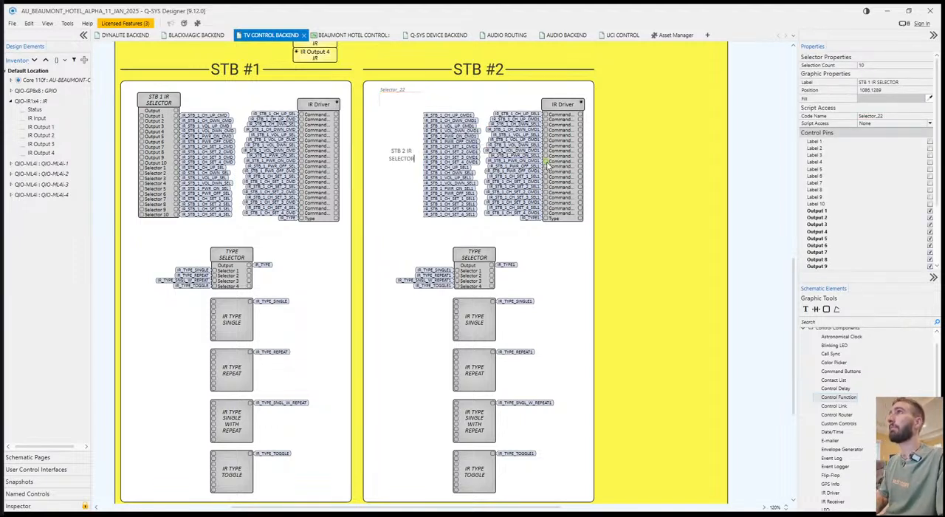
key(Return)
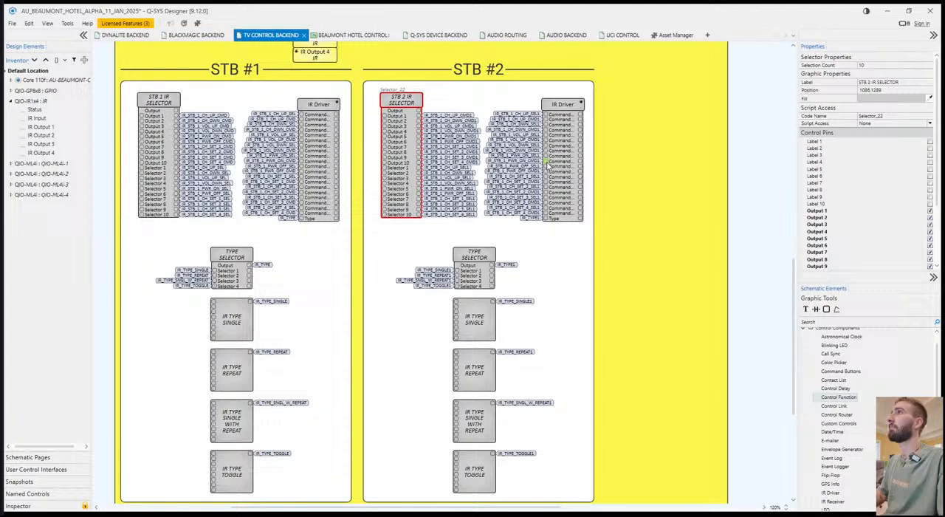
click(571, 111)
scroll(631, 166, up, 3)
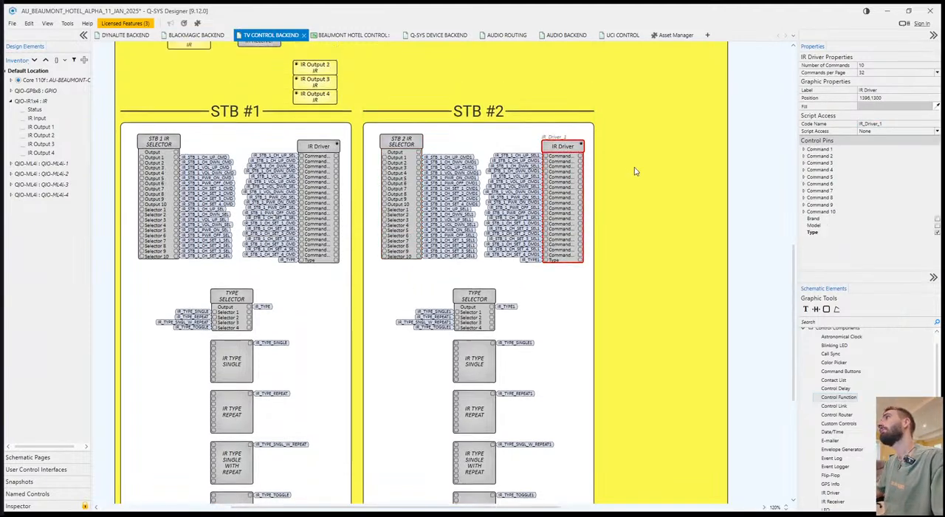
click(603, 232)
scroll(610, 298, down, 3)
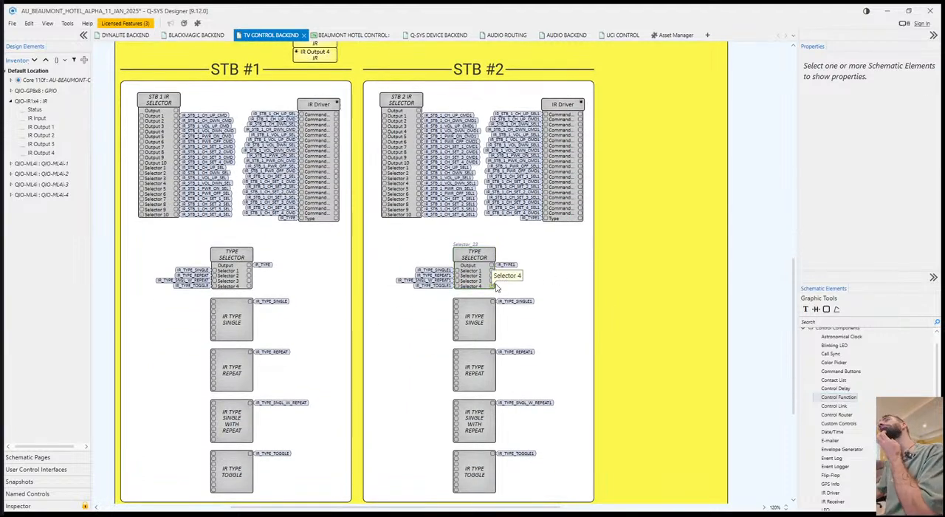
Relabel the duplicated type selector in the STB #2 block as STB 2 TYPE SELECTOR.
click(481, 257)
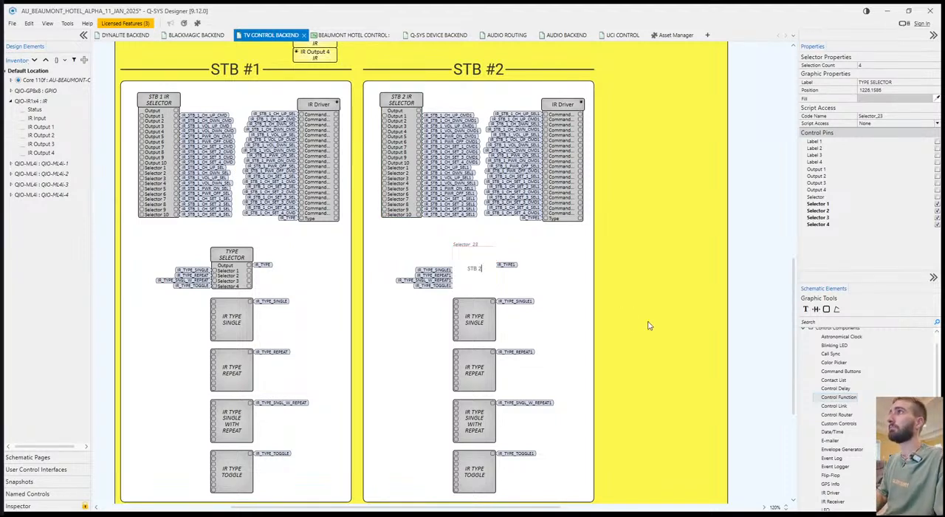
text(SELECTR)
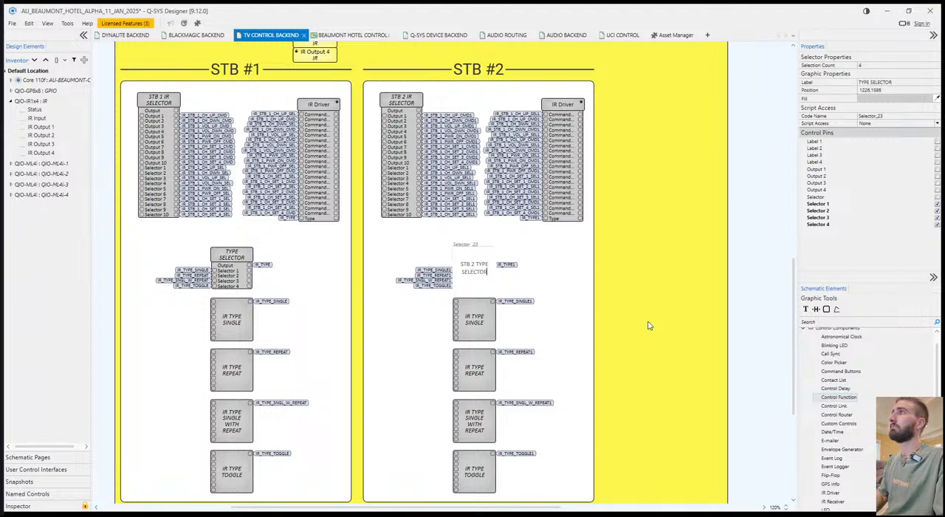
key(Return)
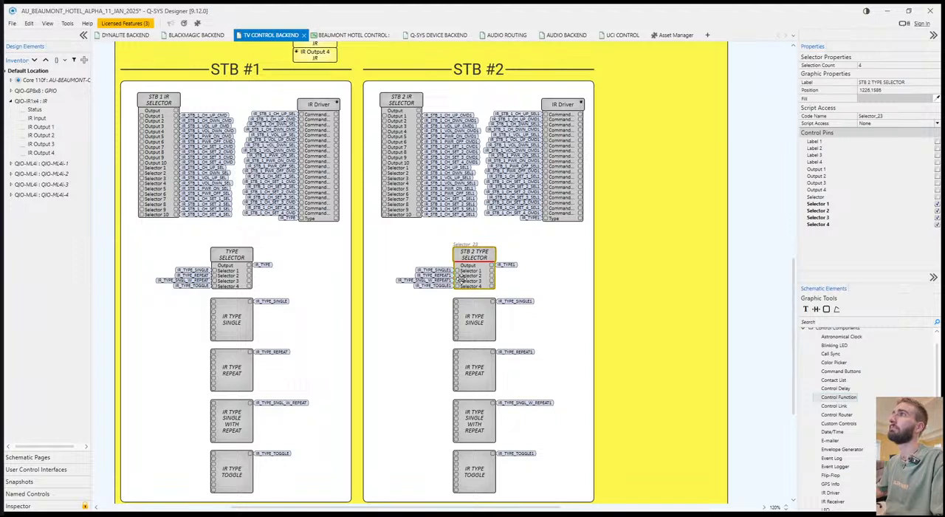
click(479, 332)
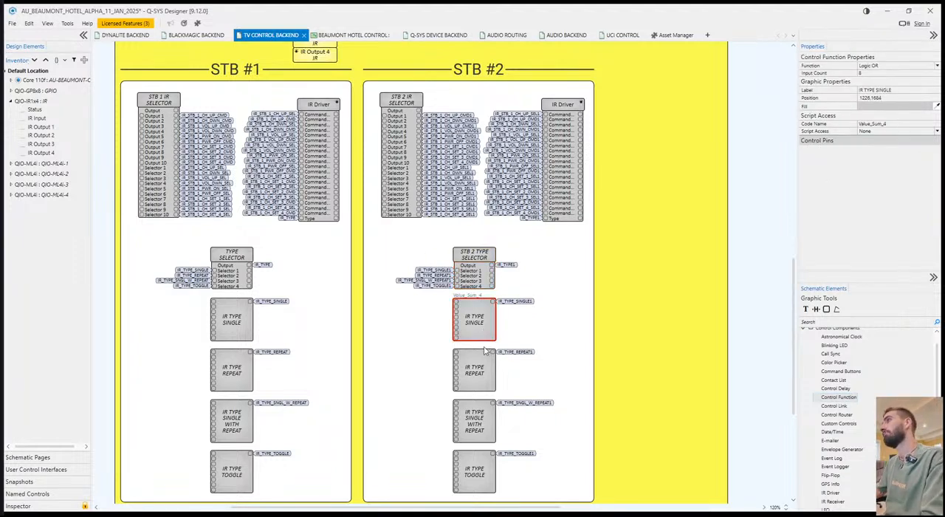
click(434, 354)
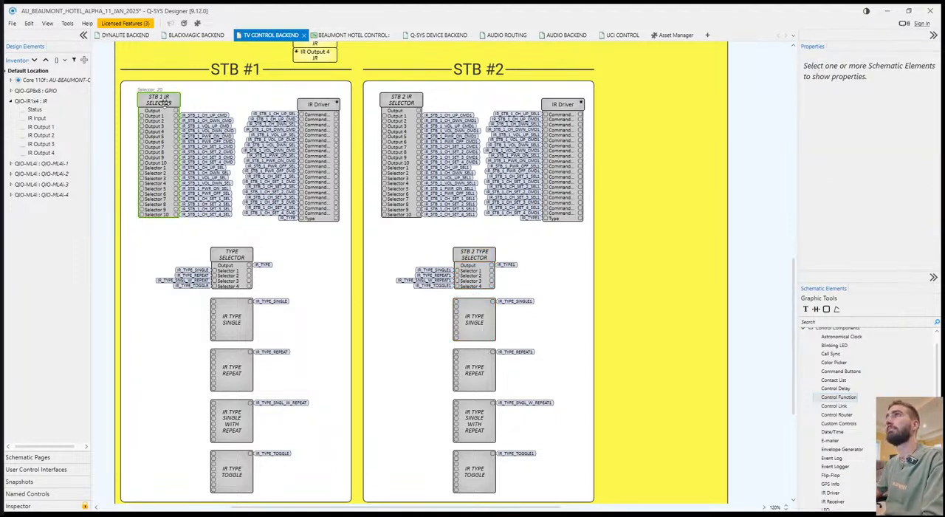
Stretch the IR header to the right so it spans the full yellow IR box, about 1178 wide.
scroll(484, 125, up, 1)
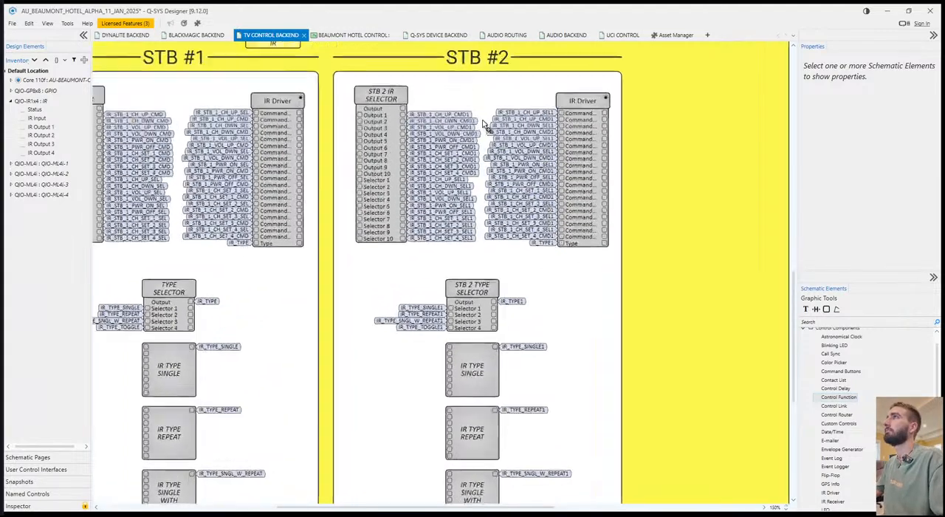
scroll(484, 126, up, 1)
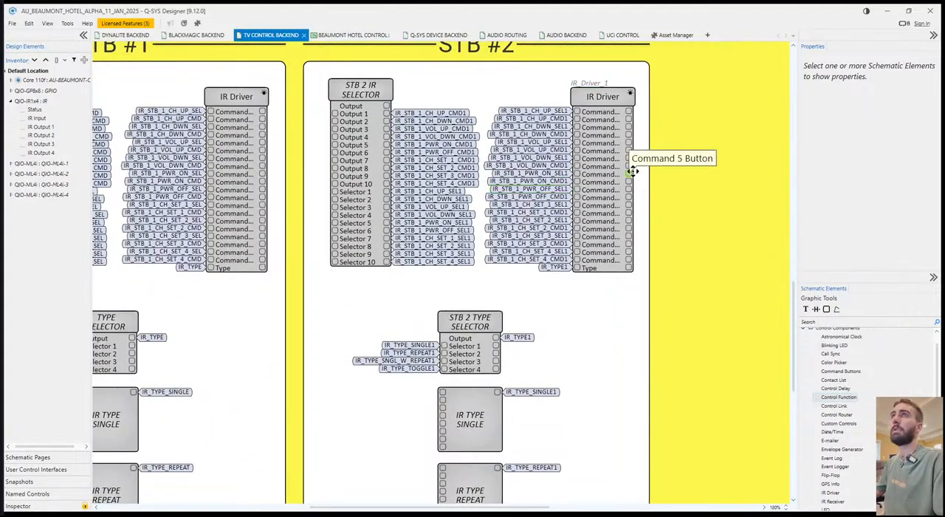
scroll(534, 127, down, 3)
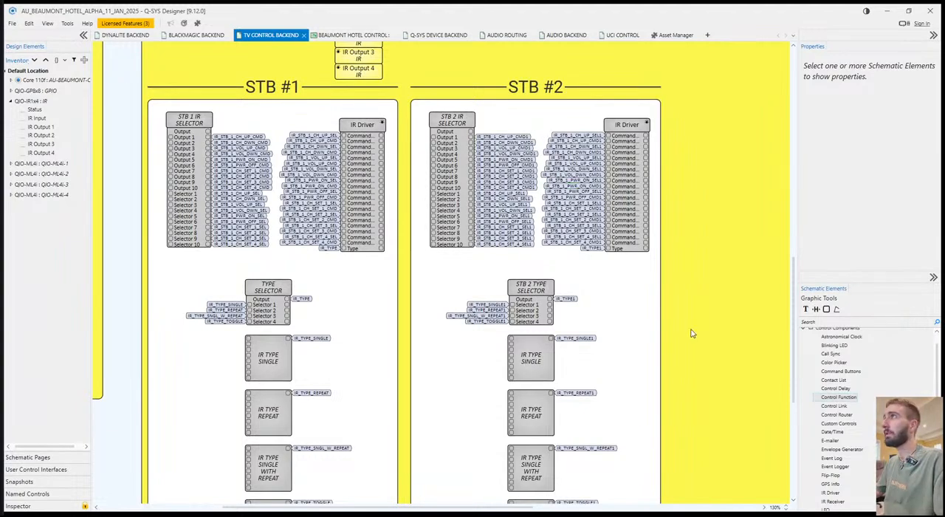
scroll(604, 285, down, 3)
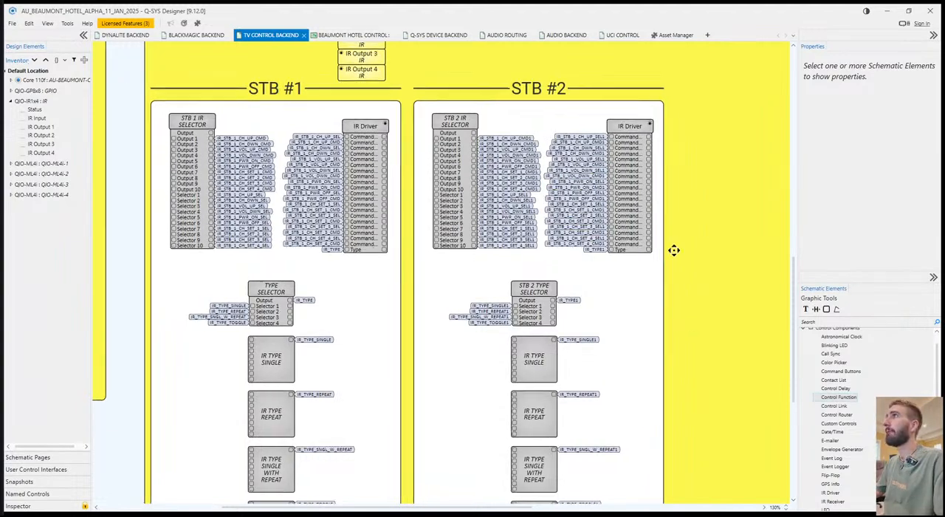
scroll(651, 321, down, 2)
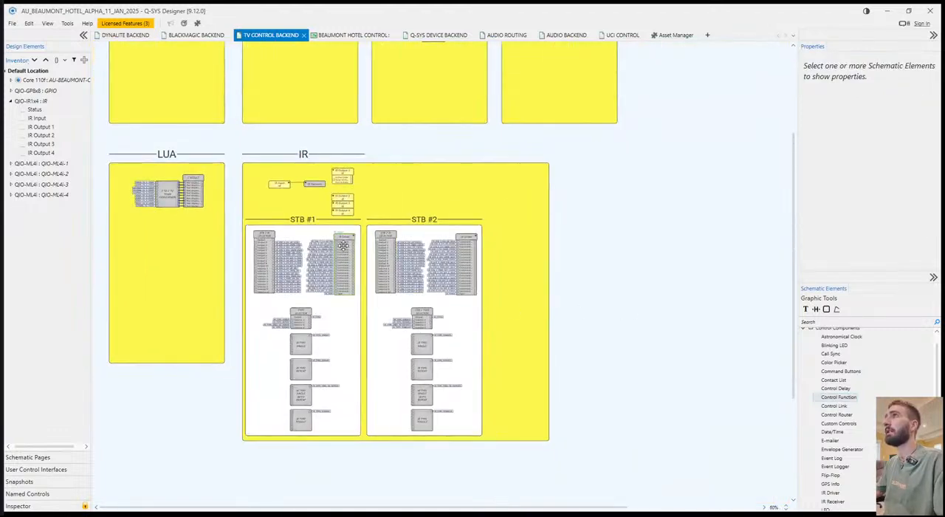
click(318, 155)
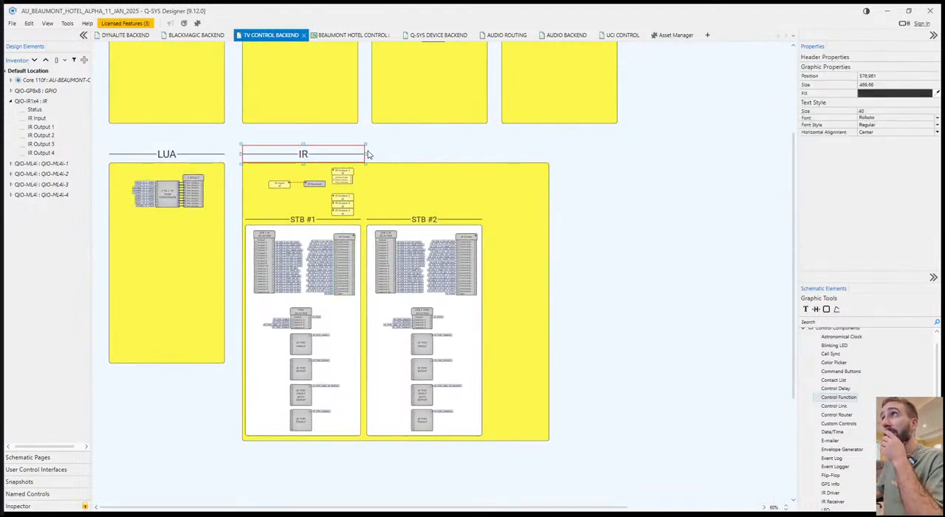
drag(365, 153, 548, 153)
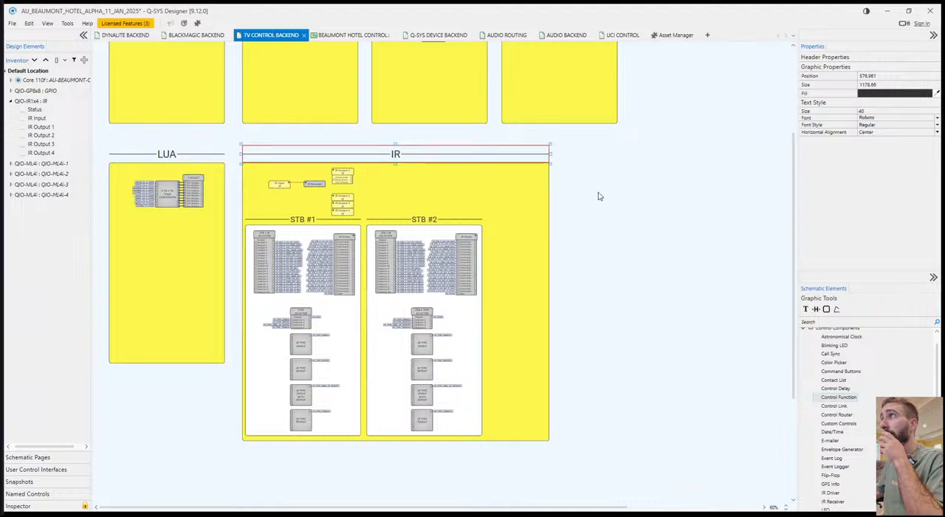
click(597, 197)
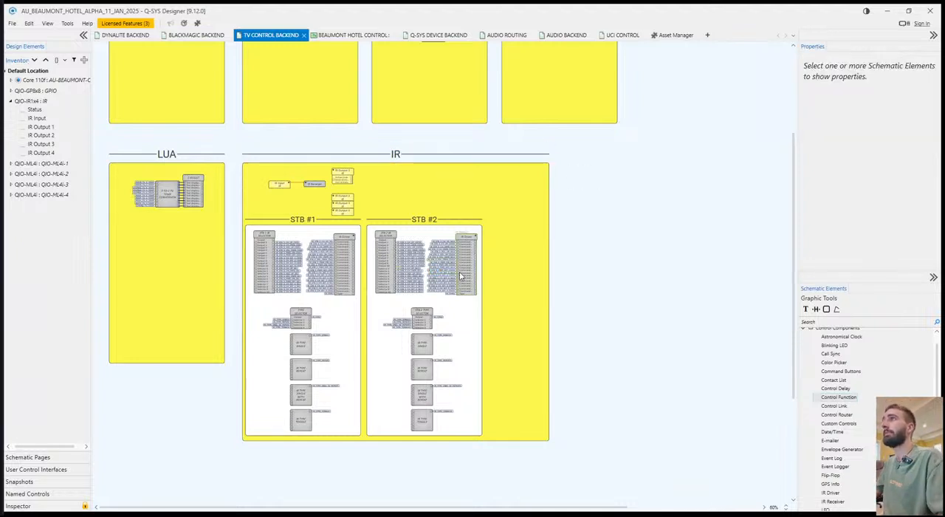
Examine the IR Input, IR Receiver and IR Output components above the STB blocks and how they are wired.
scroll(434, 274, up, 1)
scroll(434, 275, up, 1)
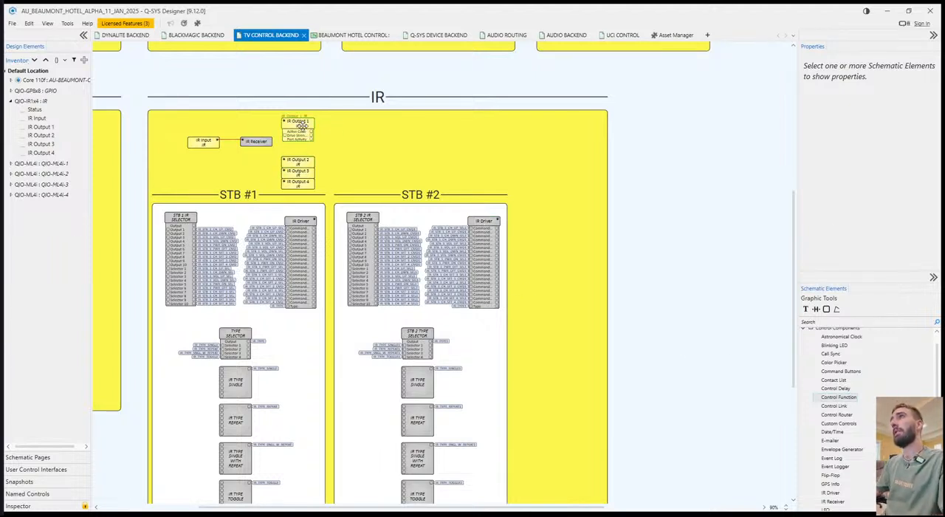
click(299, 172)
click(352, 166)
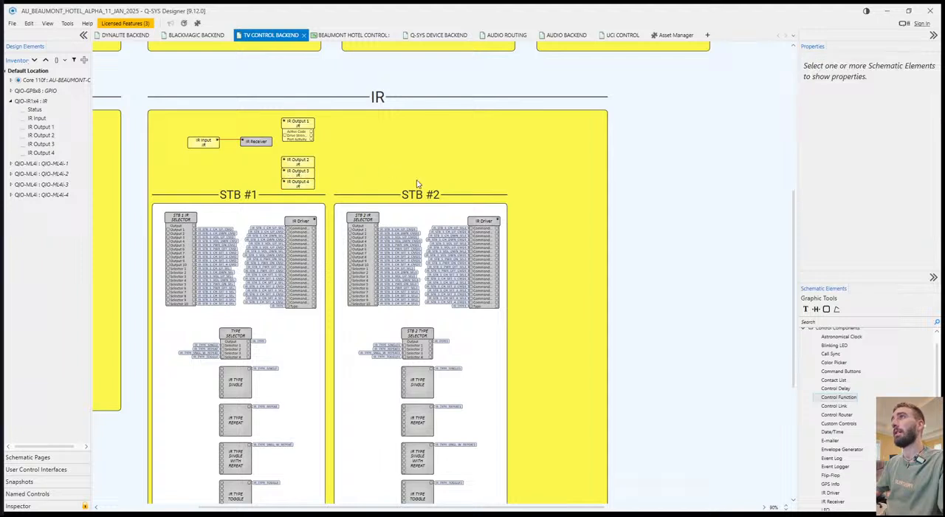
click(198, 145)
click(254, 142)
click(202, 140)
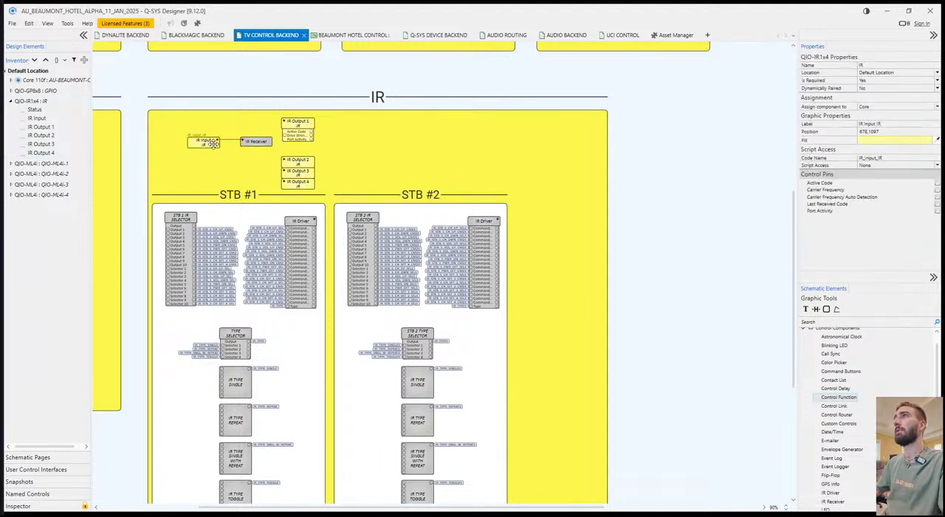
click(255, 142)
click(408, 165)
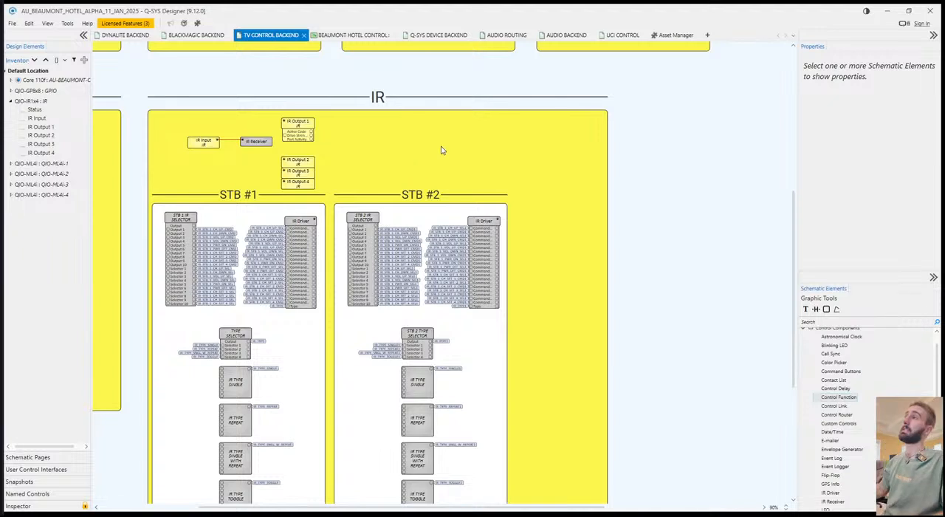
click(607, 205)
click(552, 199)
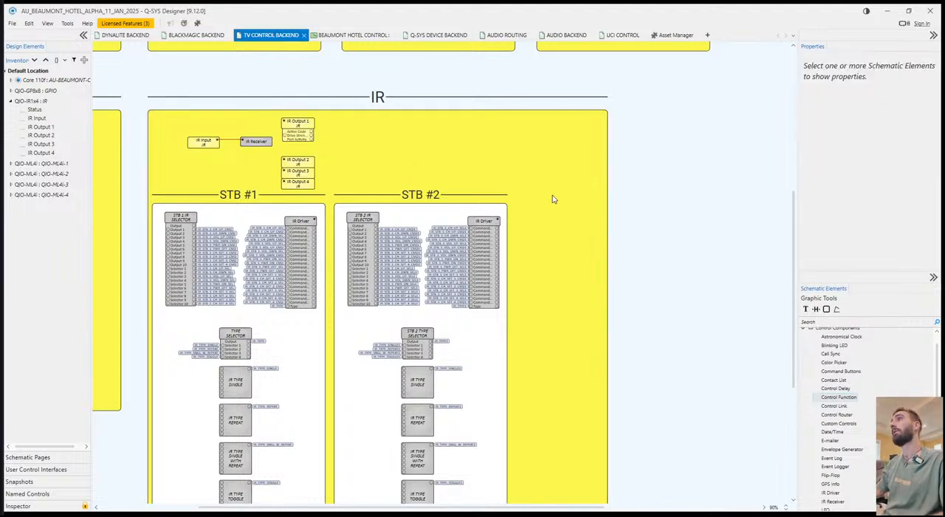
scroll(550, 205, down, 3)
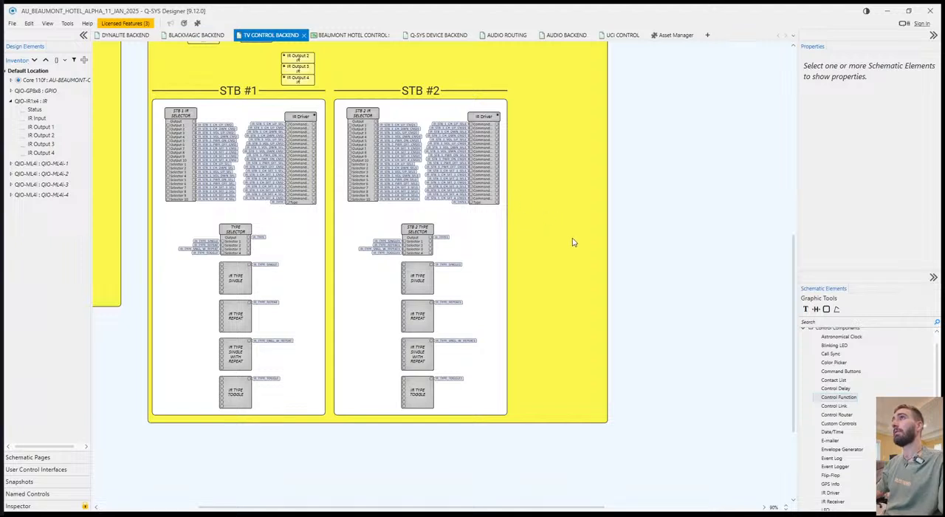
drag(572, 238, 559, 182)
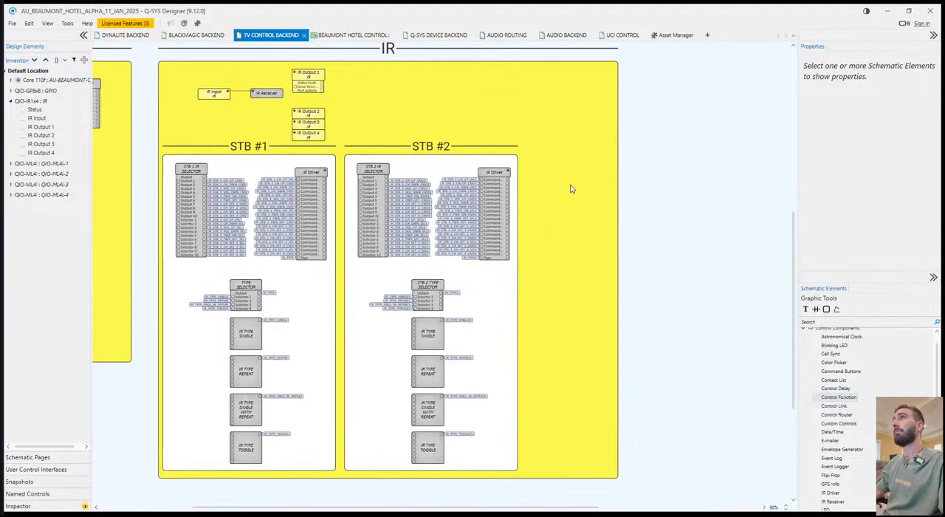
drag(708, 253, 668, 177)
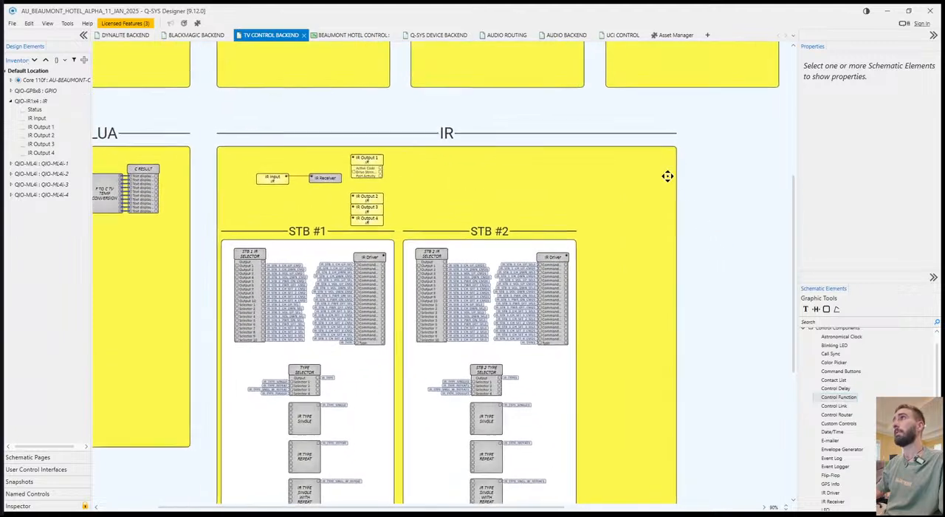
scroll(668, 179, down, 4)
mouse_move(668, 249)
mouse_down()
mouse_move(603, 177)
mouse_move(669, 258)
mouse_up()
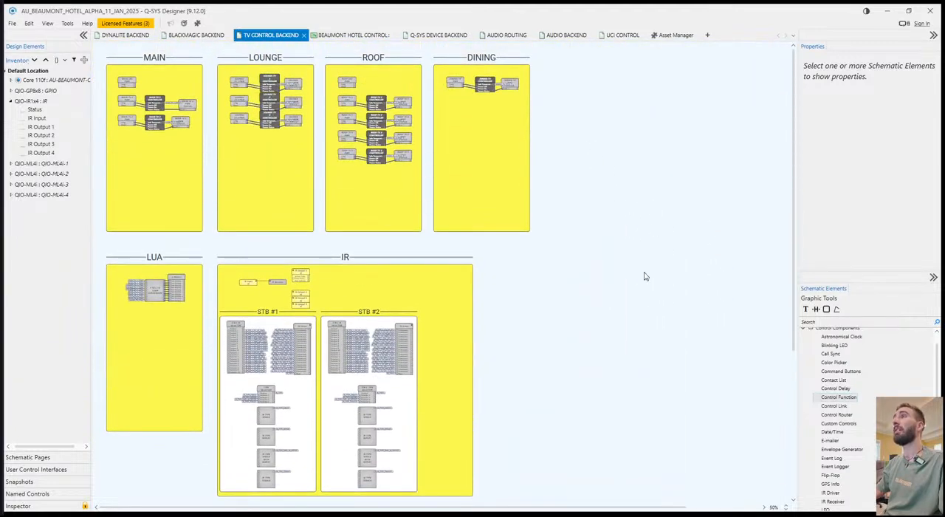